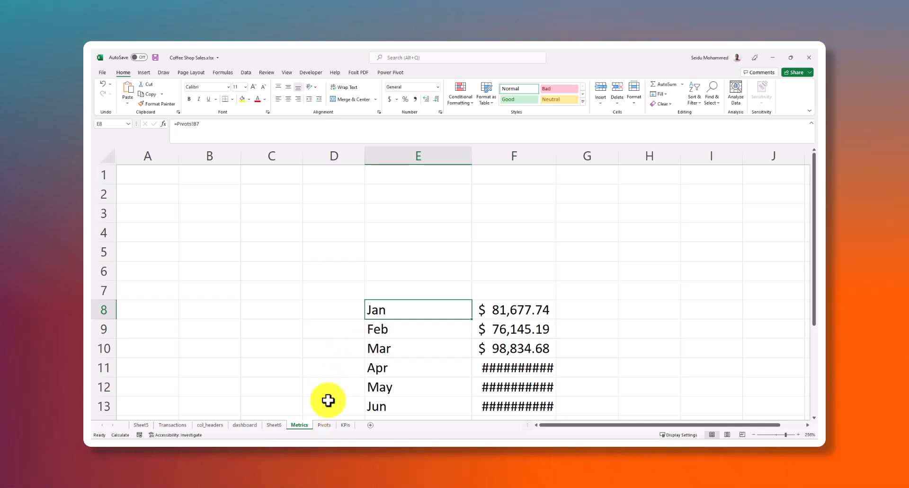
Look over the pivot tables on the Pivots sheet and return to the Metrics sheet
click(324, 425)
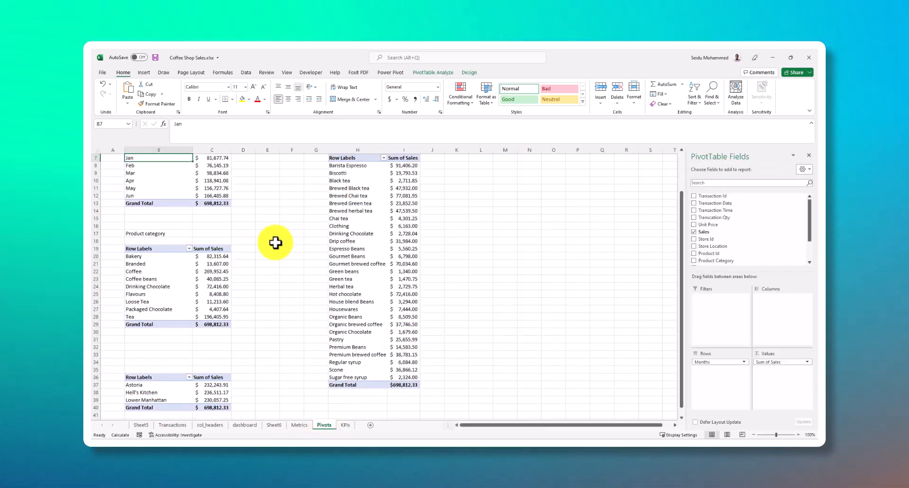
scroll(280, 246, down, 4)
scroll(303, 331, up, 6)
click(299, 425)
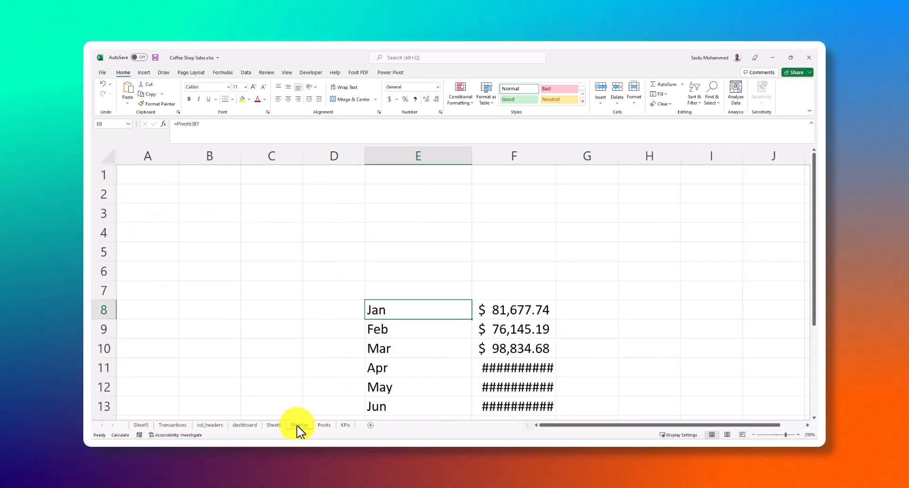
Widen column F on the Metrics sheet to fit the monthly sales amounts
scroll(331, 263, down, 4)
scroll(402, 266, up, 4)
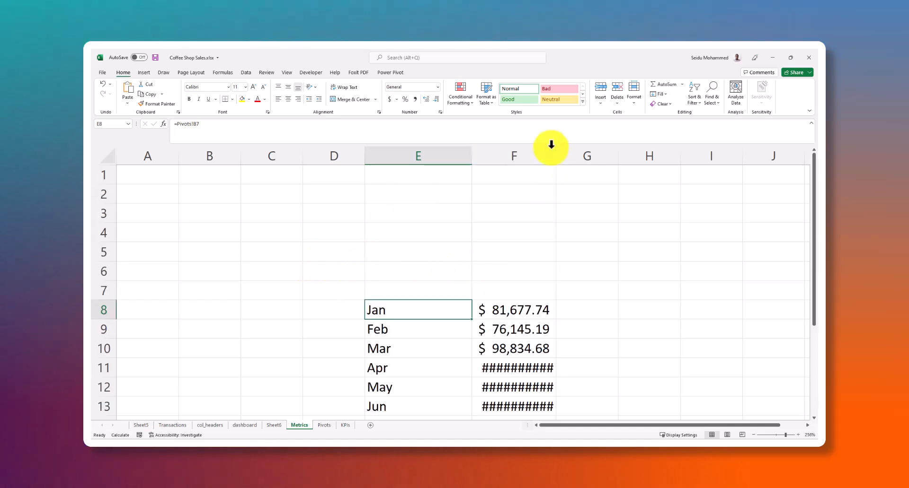
scroll(518, 234, down, 2)
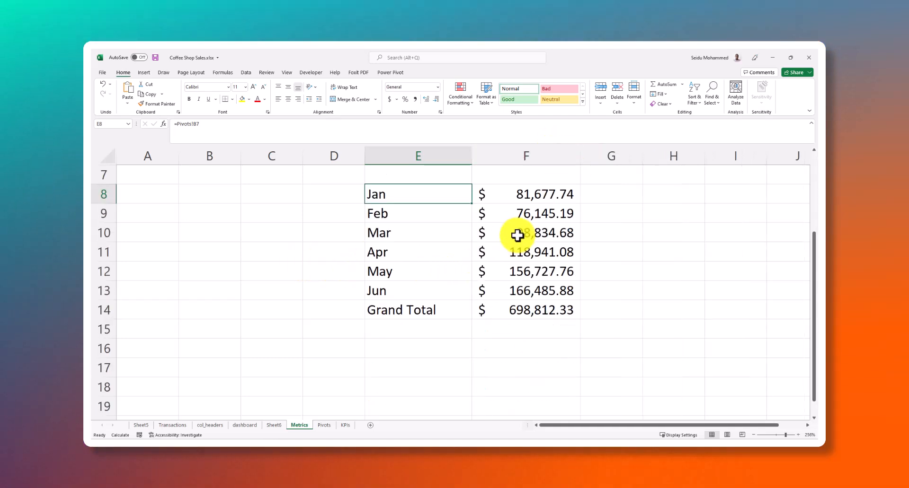
scroll(509, 247, up, 1)
click(520, 256)
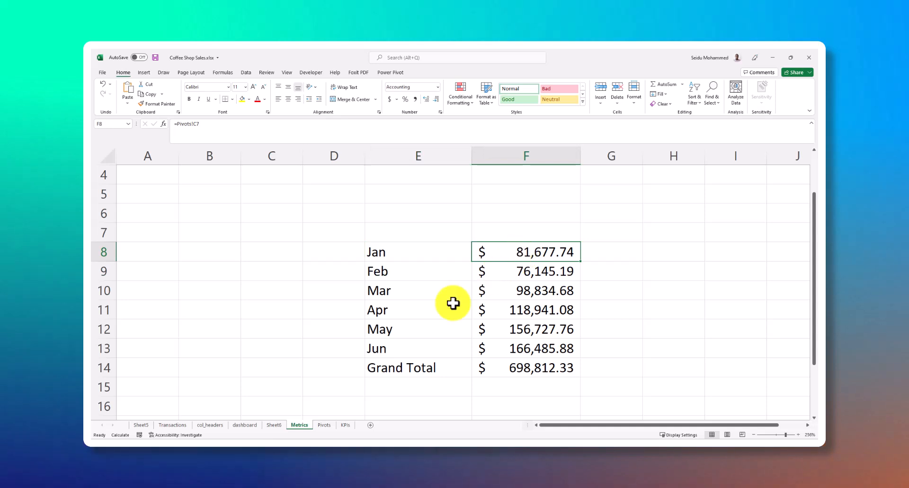
Examine the linked monthly sales figures on the Metrics sheet alongside the monthly column chart on Sheet6
scroll(417, 289, down, 1)
click(392, 199)
scroll(408, 225, up, 1)
scroll(379, 275, up, 1)
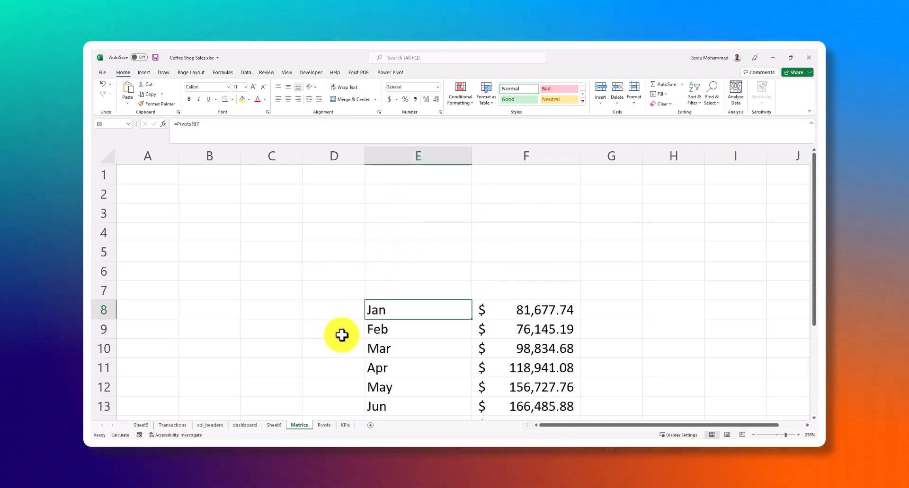
click(274, 425)
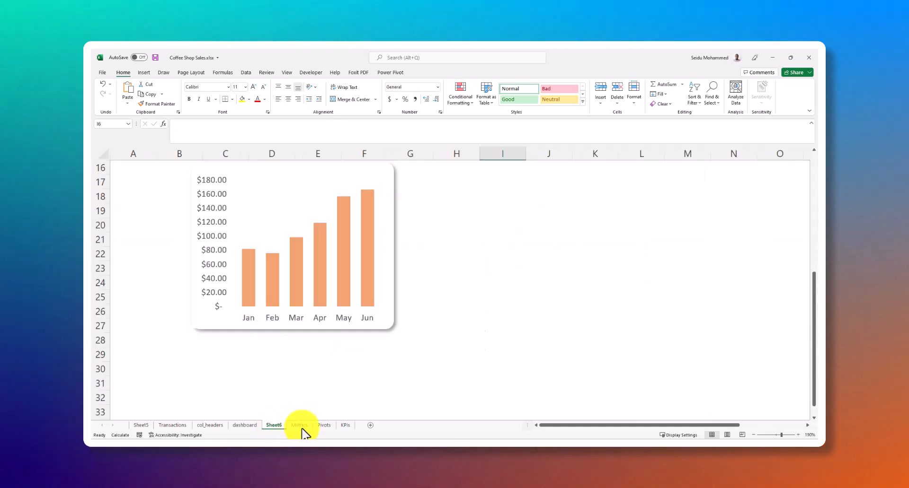
click(299, 426)
scroll(452, 289, down, 1)
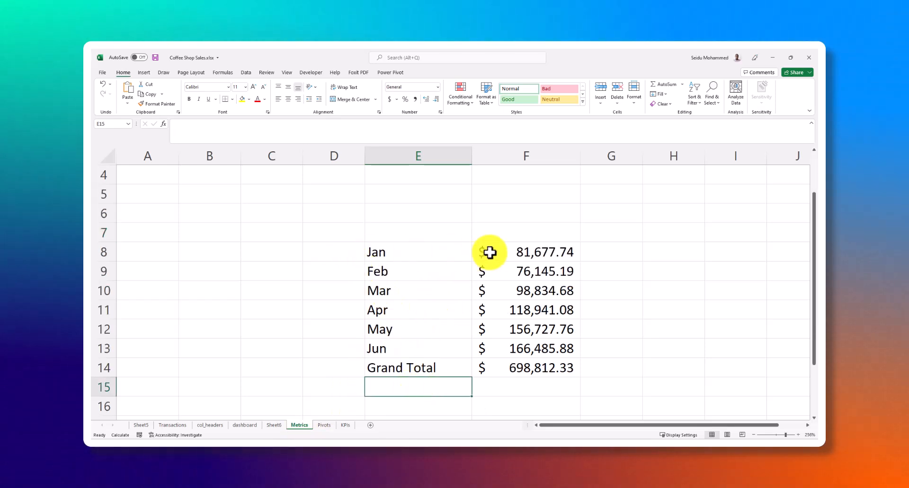
click(539, 265)
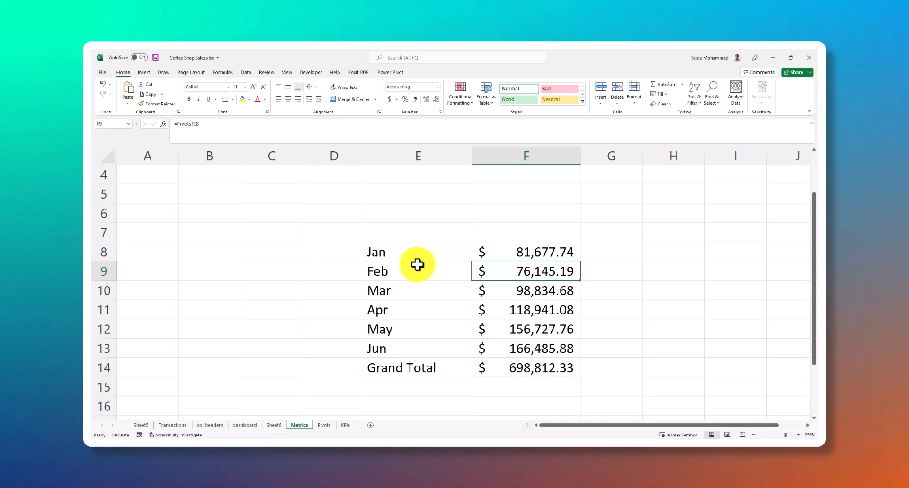
scroll(284, 276, down, 2)
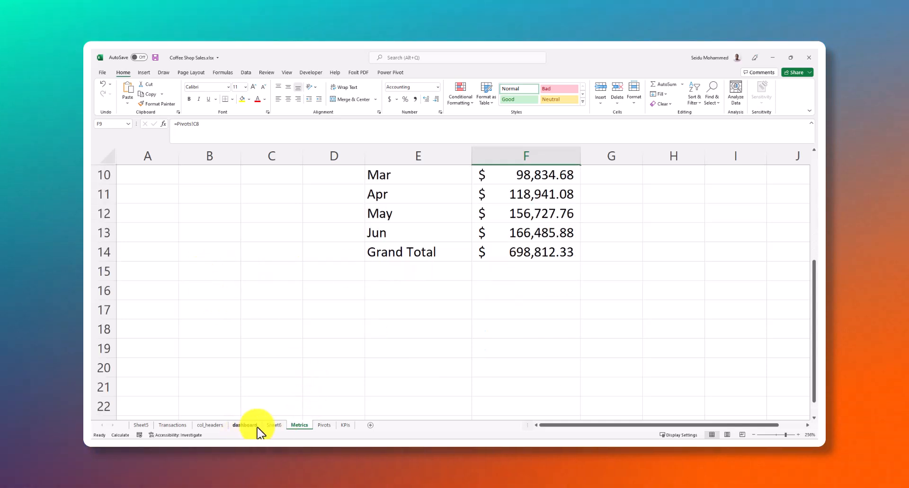
click(273, 425)
Review the monthly sales, product category and product types pivot tables on the Pivots sheet
click(317, 425)
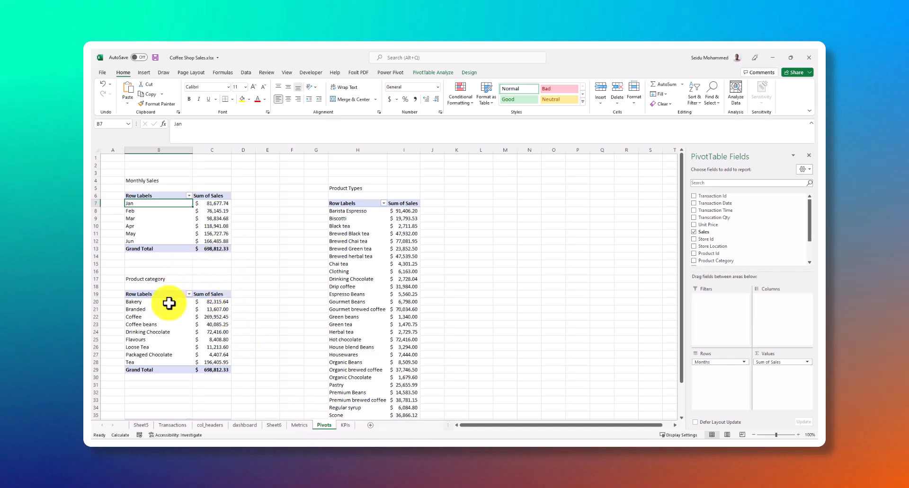
scroll(223, 270, down, 4)
scroll(186, 271, up, 3)
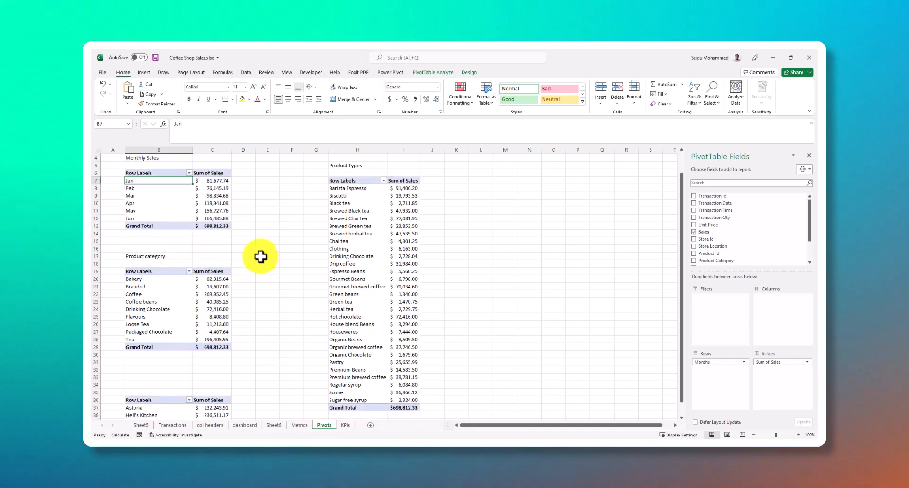
click(373, 181)
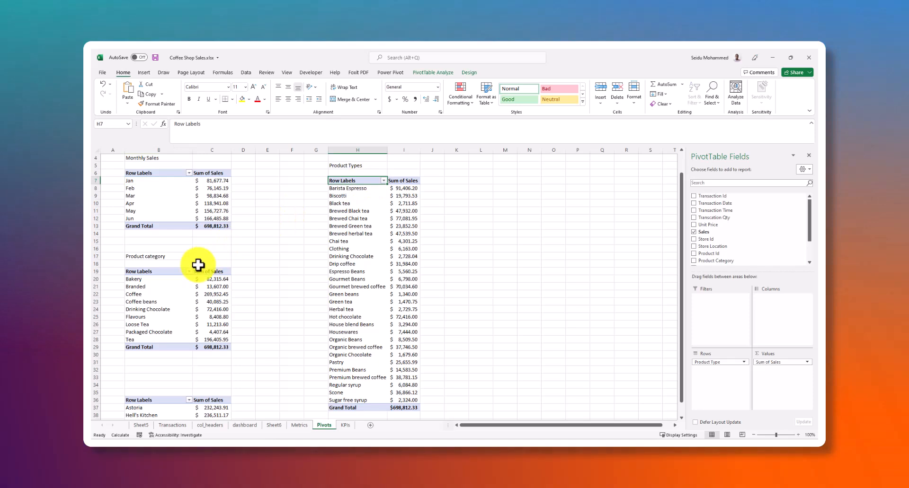
click(151, 289)
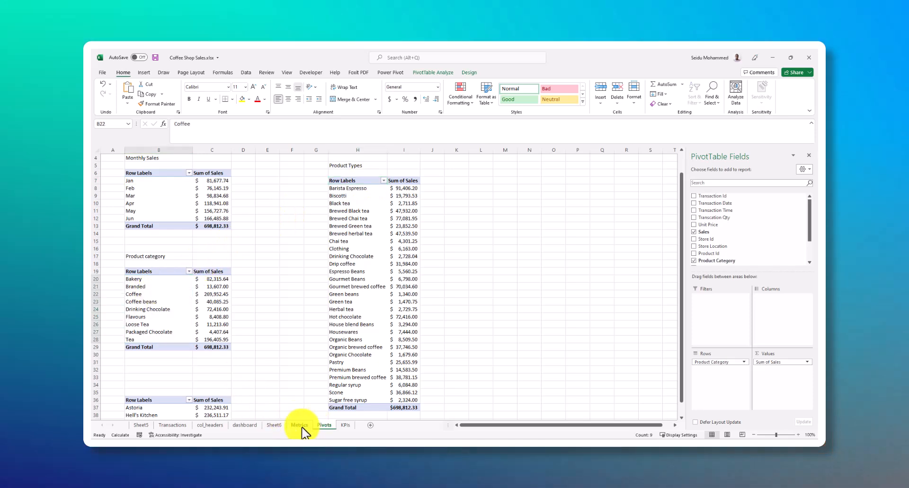
Move the monthly sales table on the Metrics sheet from E8:F14 to start at cell B3
click(300, 426)
scroll(242, 273, up, 3)
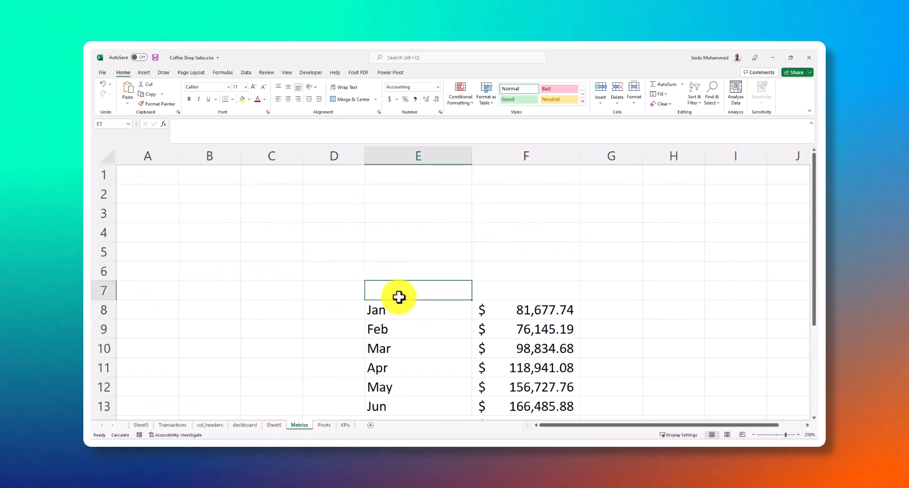
click(367, 311)
scroll(474, 303, down, 3)
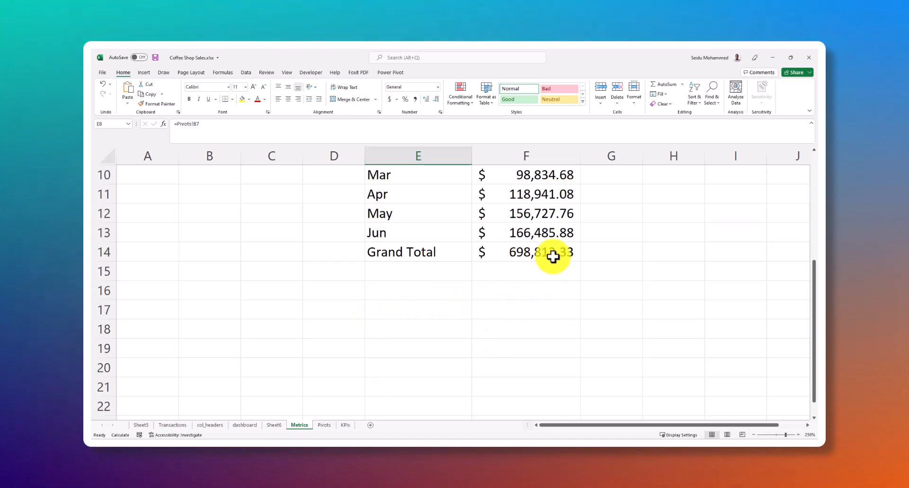
click(554, 252)
scroll(448, 258, up, 2)
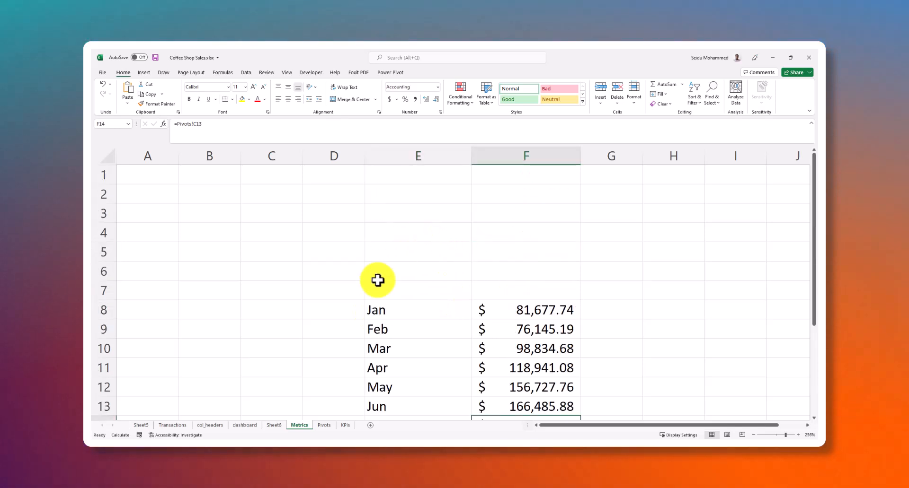
click(389, 308)
scroll(528, 294, down, 3)
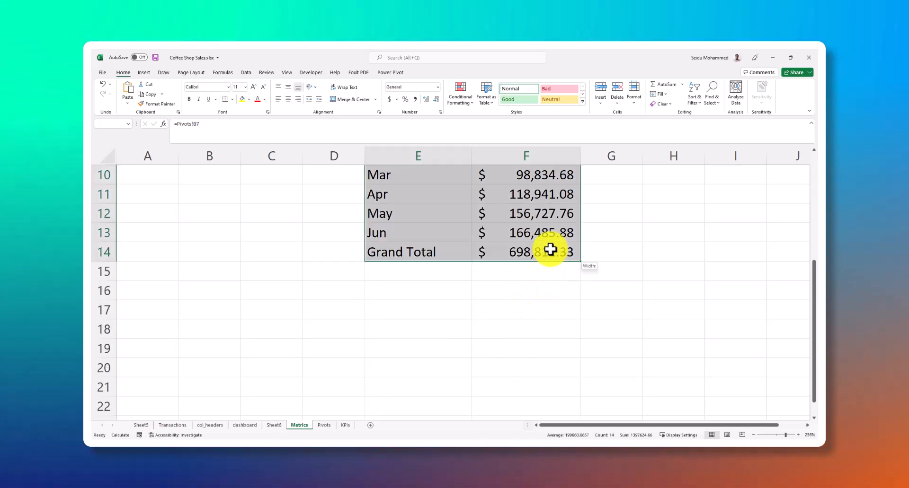
shift+click(550, 250)
key(ctrl+c)
scroll(550, 250, up, 3)
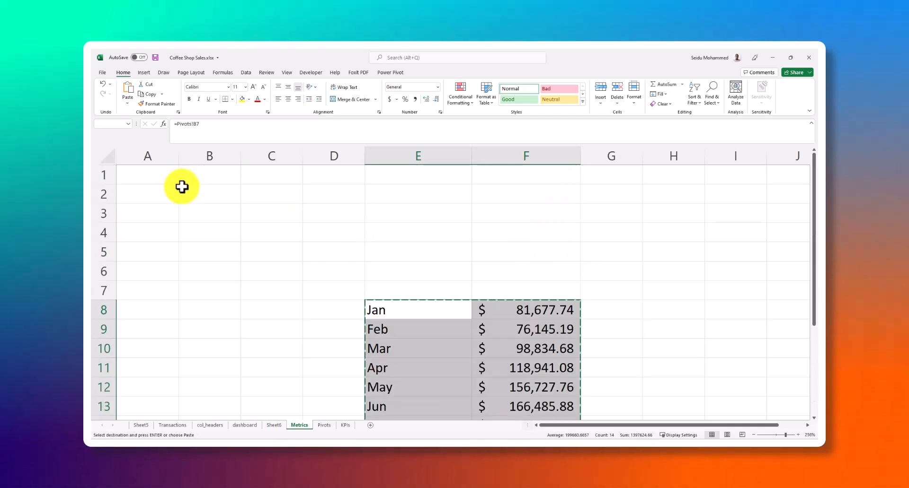
click(156, 194)
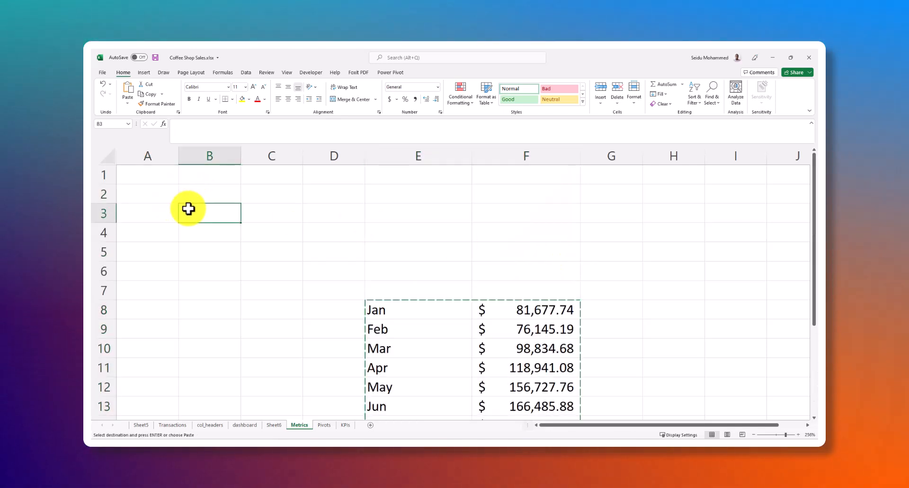
key(Return)
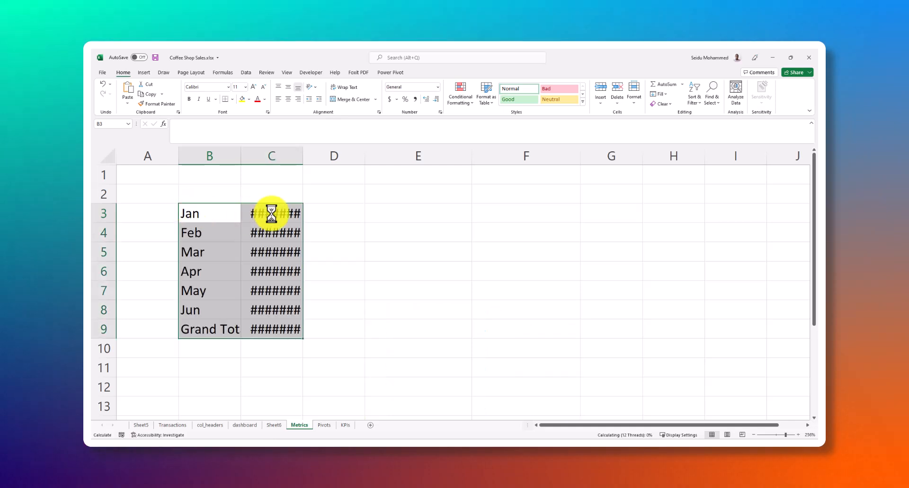
Enter the heading "Monthly Total Sales" in cell B1 above the monthly table
click(228, 179)
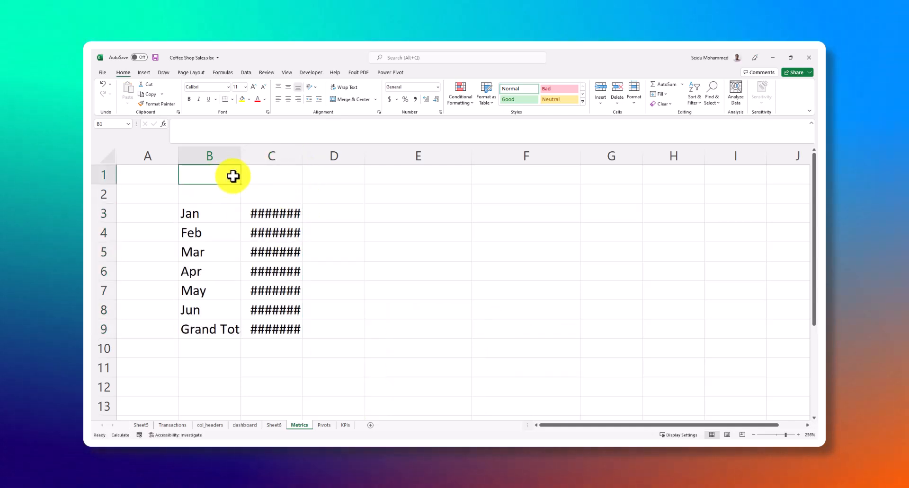
key(F2)
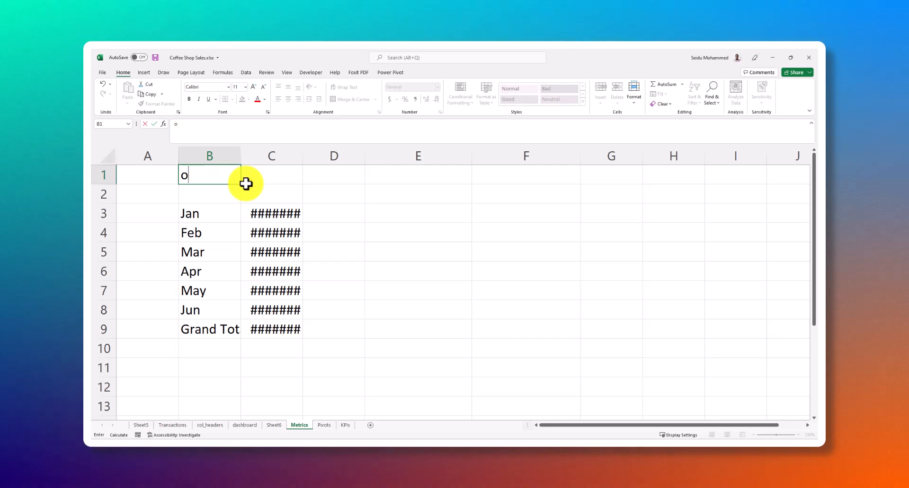
text(onth)
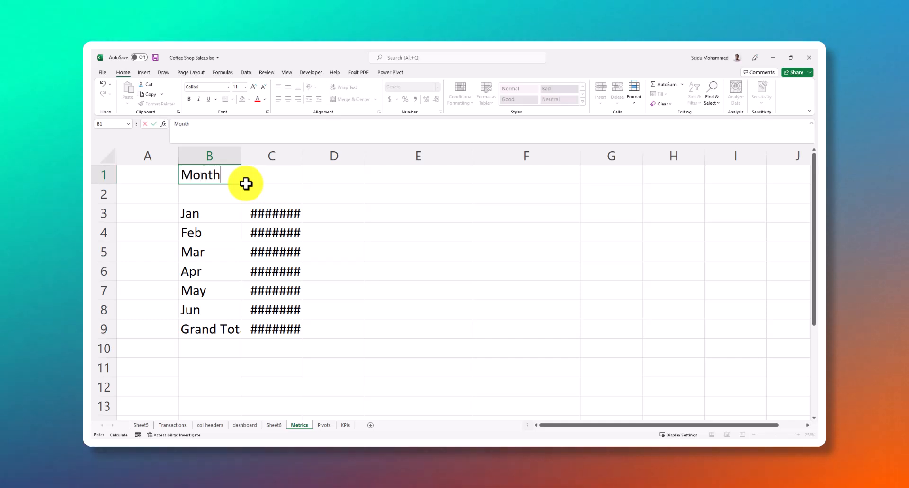
text(ly Sales)
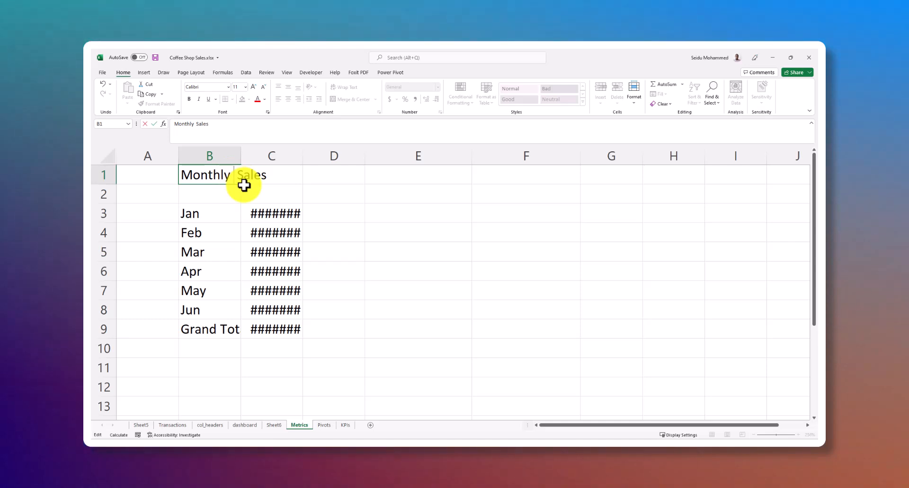
text(Total)
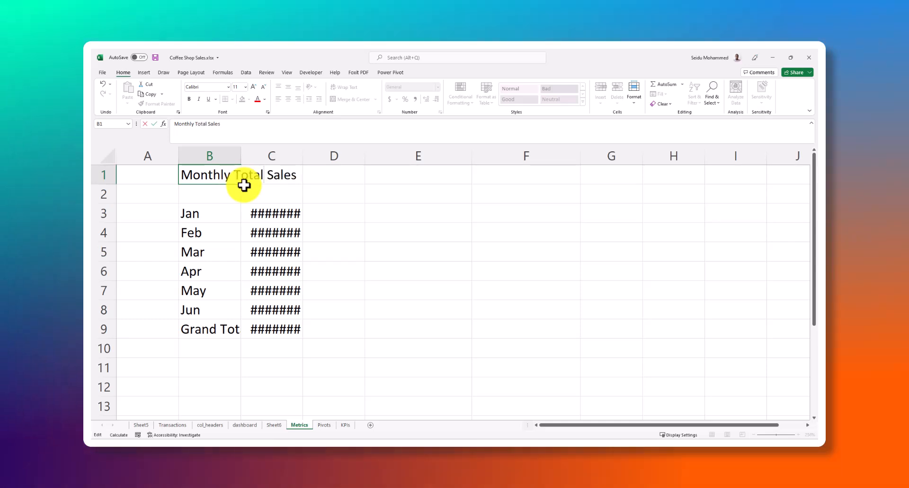
click(350, 213)
Widen column C to fit the full monthly sales amounts
click(305, 153)
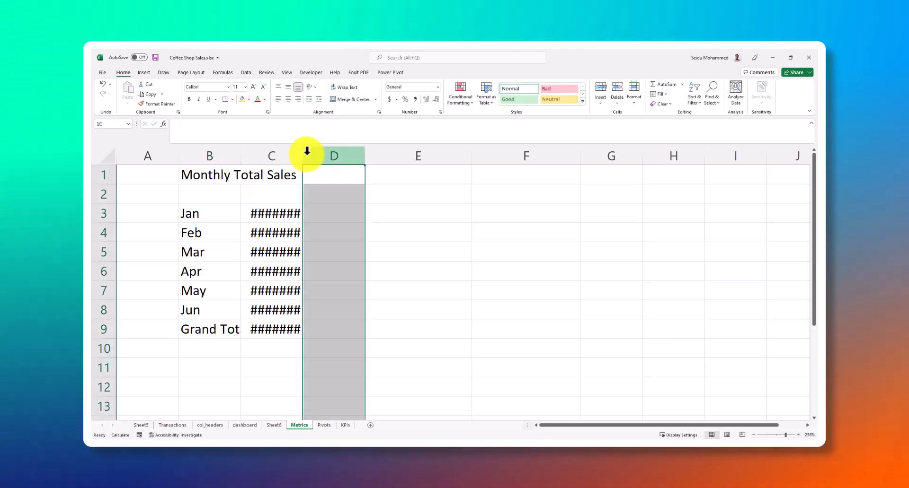
drag(302, 154, 313, 154)
scroll(314, 278, down, 2)
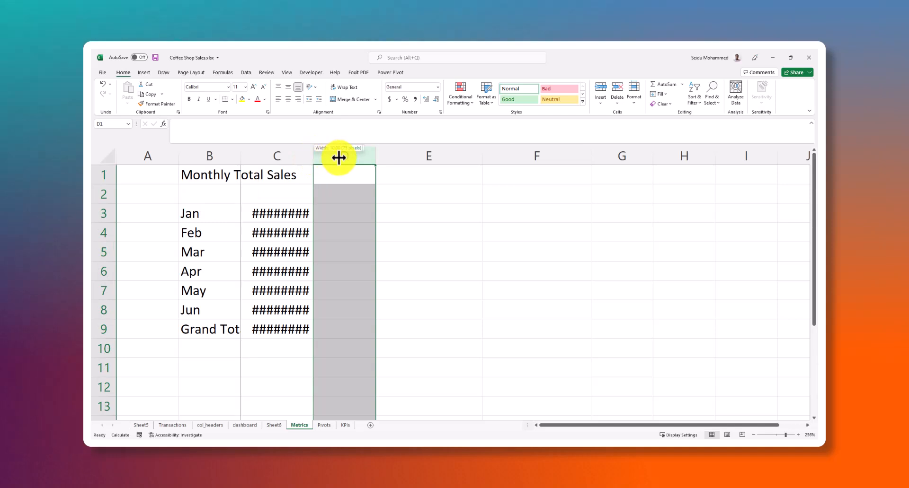
drag(338, 157, 338, 158)
click(328, 211)
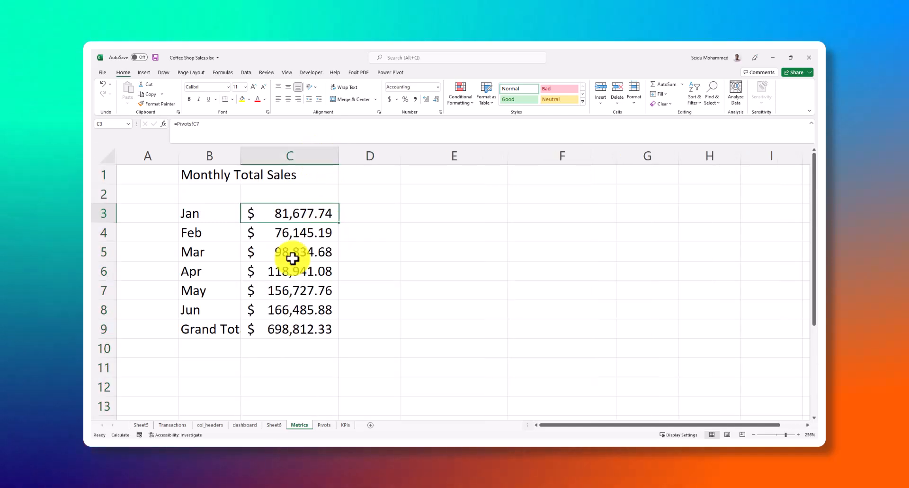
Link cell B13 on the Metrics sheet to the Bakery label in cell B20 of the Pivots sheet
scroll(239, 333, down, 2)
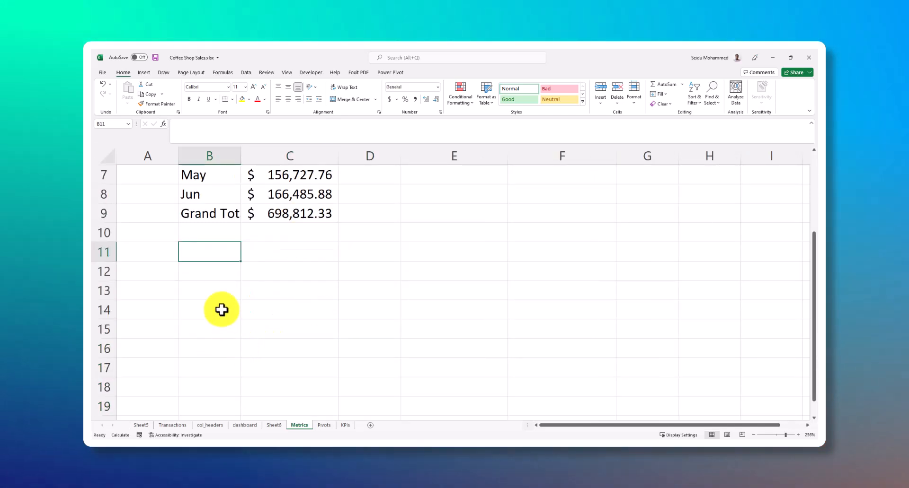
click(211, 286)
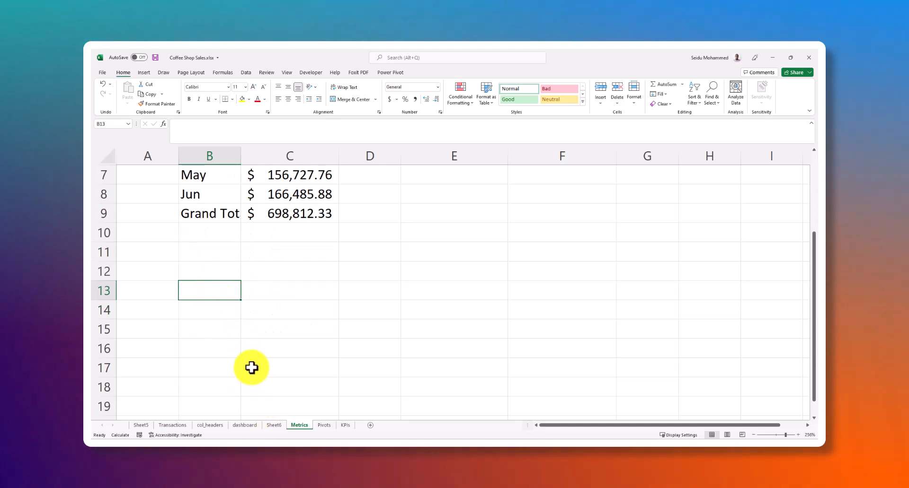
text(=)
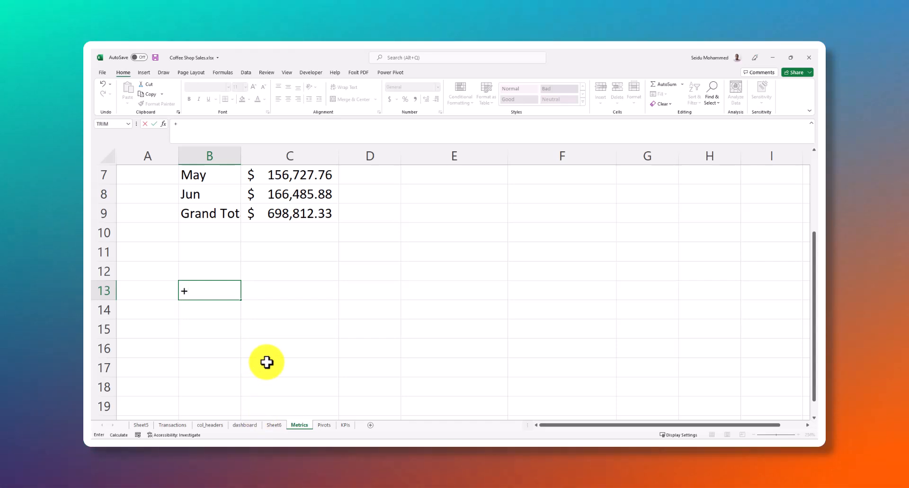
click(321, 426)
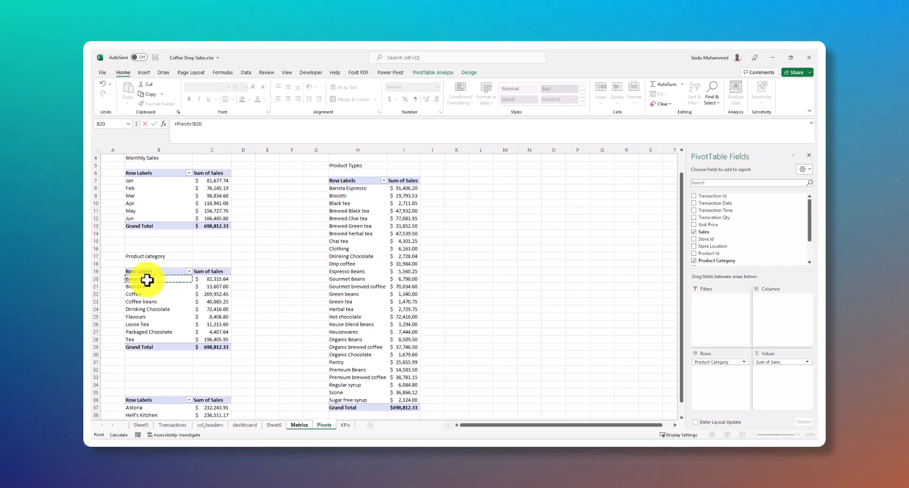
key(Return)
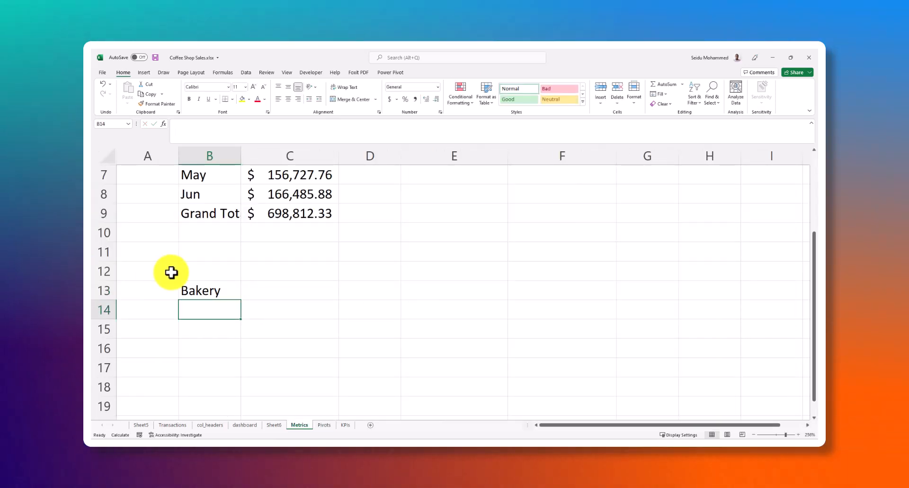
key(Return)
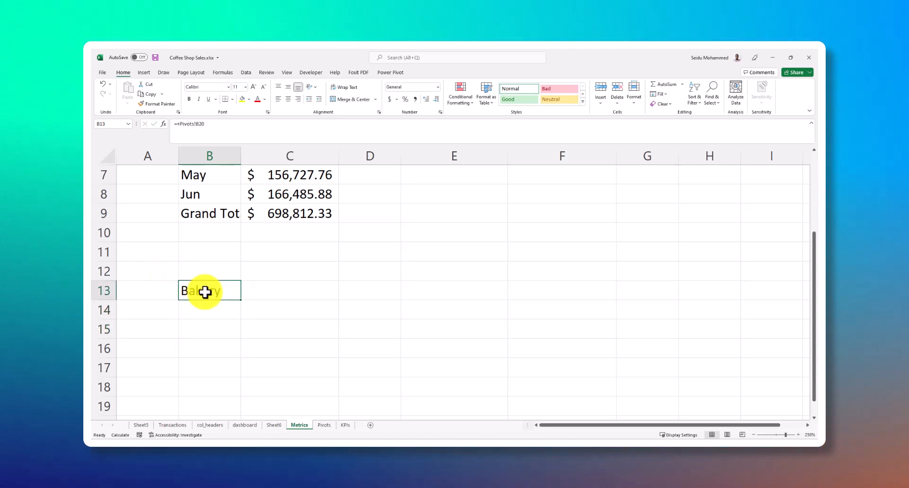
Fill the Bakery link from B13 down to row 22 and across into column C for the category sales amounts
drag(242, 301, 225, 421)
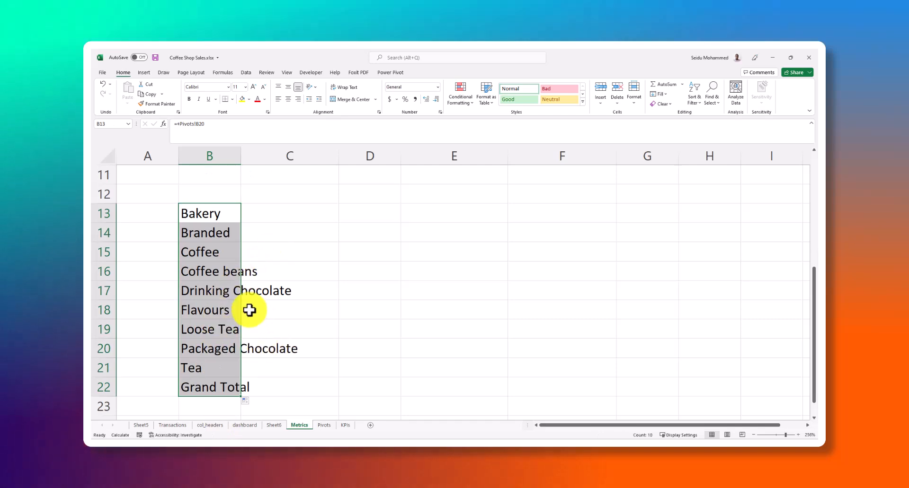
drag(241, 398, 333, 388)
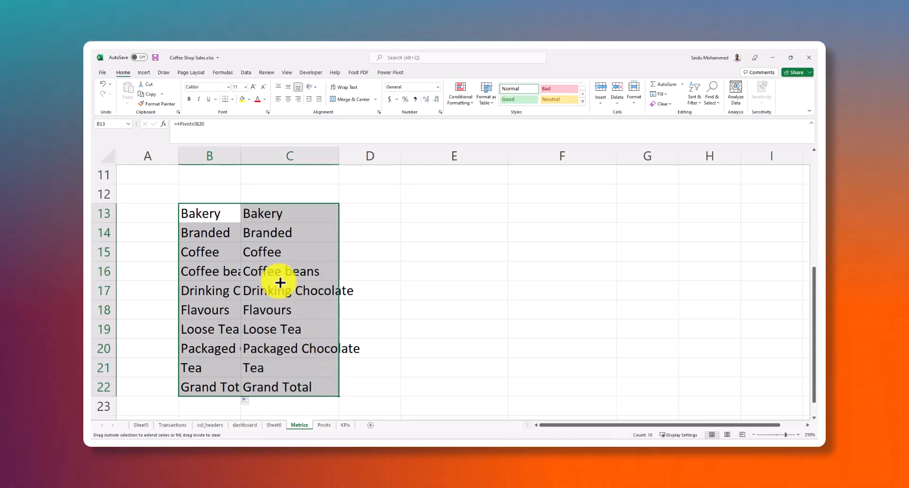
click(300, 211)
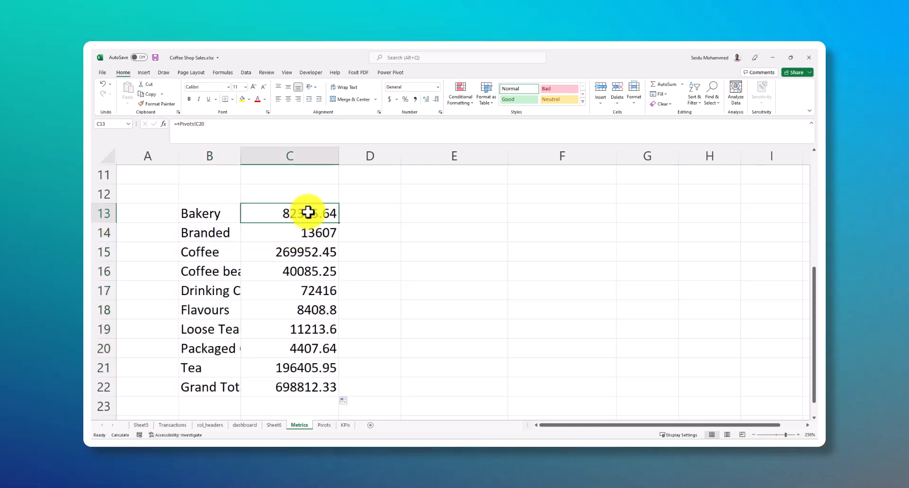
scroll(299, 234, up, 1)
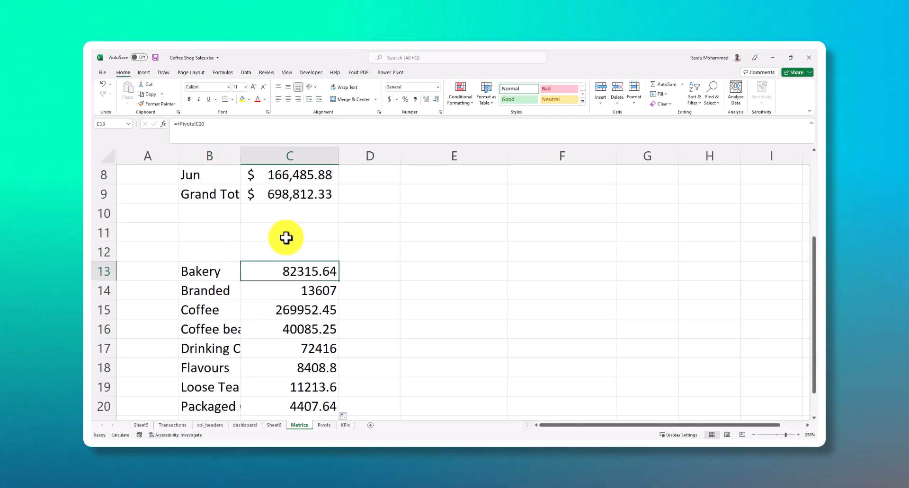
click(301, 321)
click(300, 270)
scroll(303, 271, down, 2)
click(304, 329)
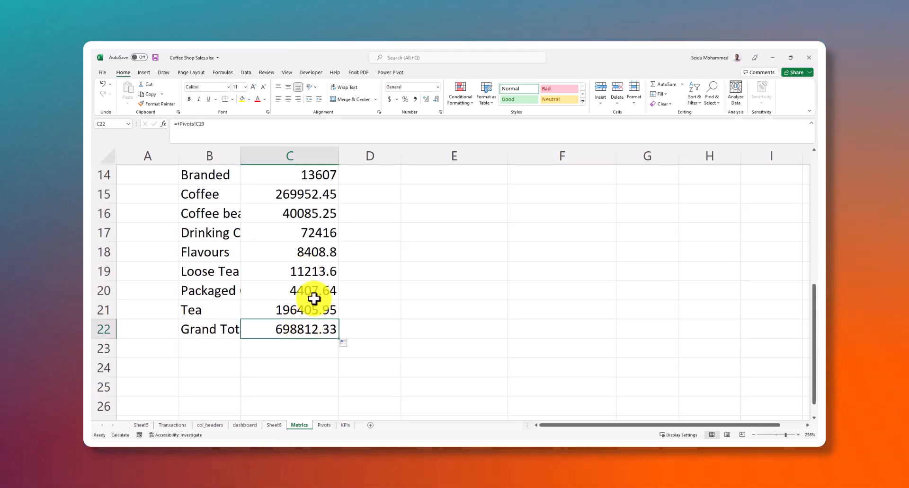
scroll(316, 231, up, 3)
click(326, 329)
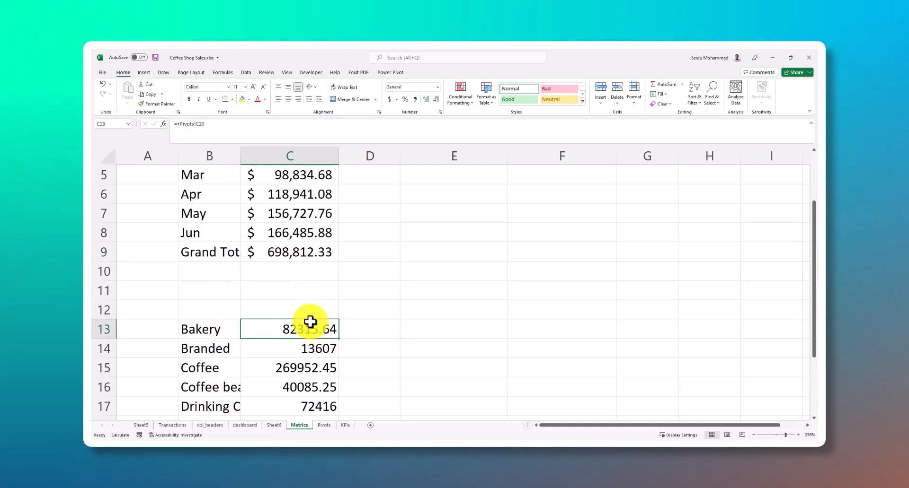
Enter the heading "Sales by Category" in cell B11 above the category table
click(208, 290)
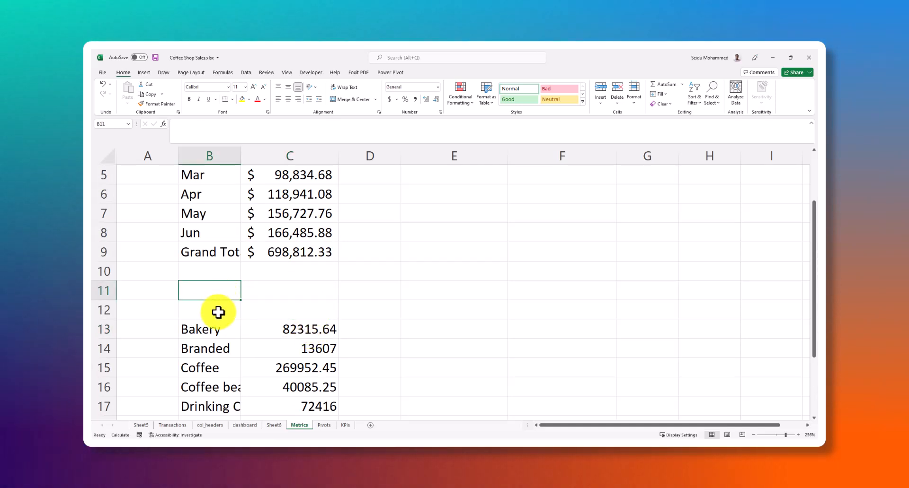
scroll(255, 260, up, 2)
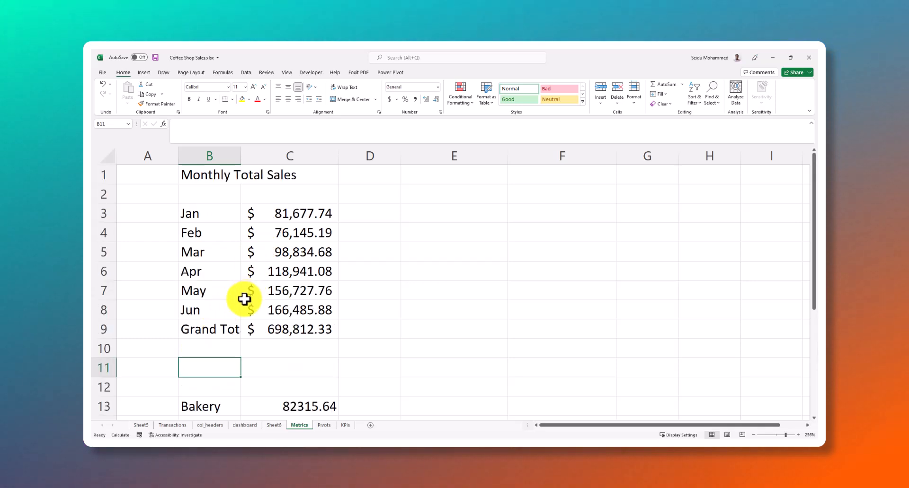
text(Sales by Catefo)
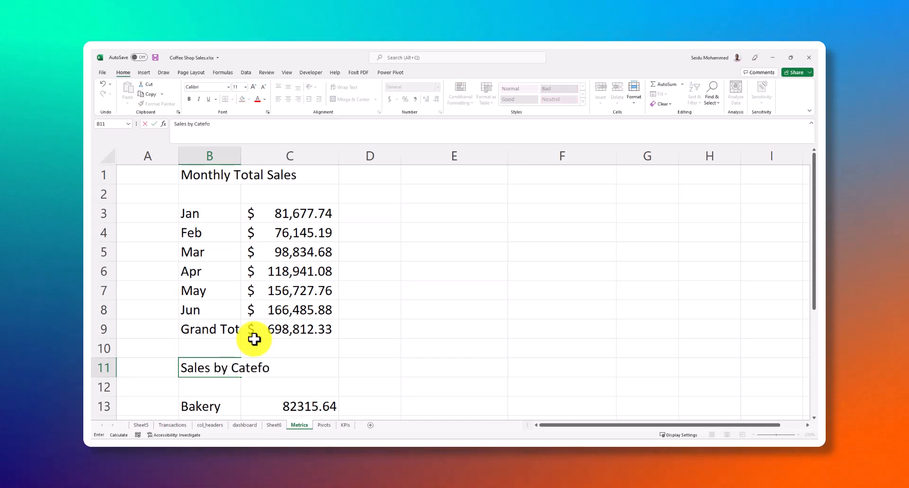
key(Left)
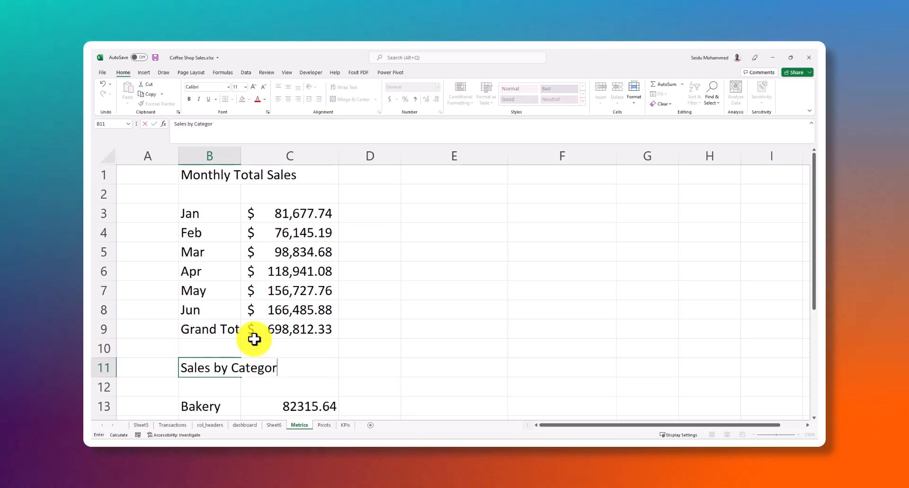
scroll(283, 326, down, 2)
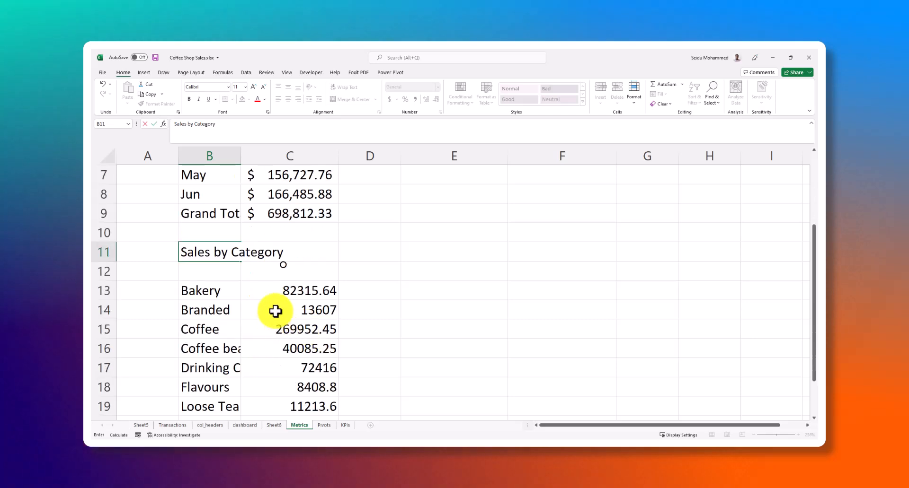
scroll(308, 331, down, 1)
click(321, 364)
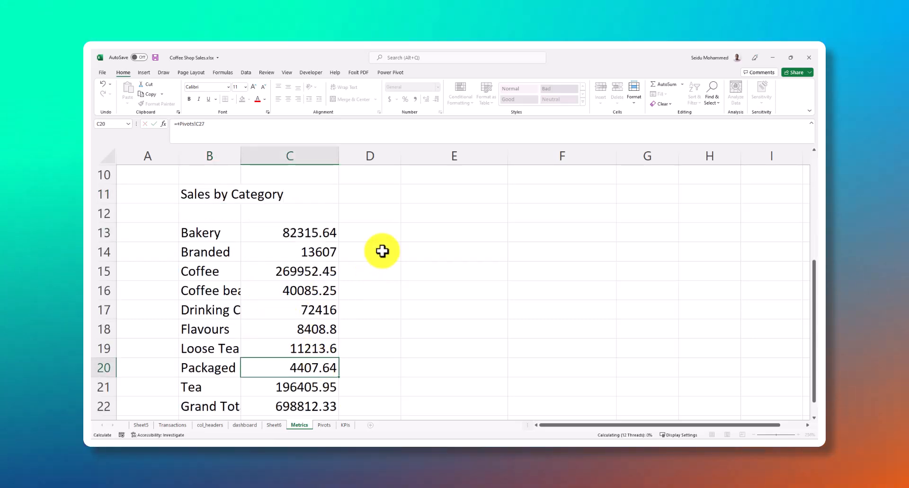
Link cell B26 on the Metrics sheet to the Astoria label in cell B37 of the Pivots sheet
scroll(284, 327, down, 4)
click(410, 345)
click(213, 250)
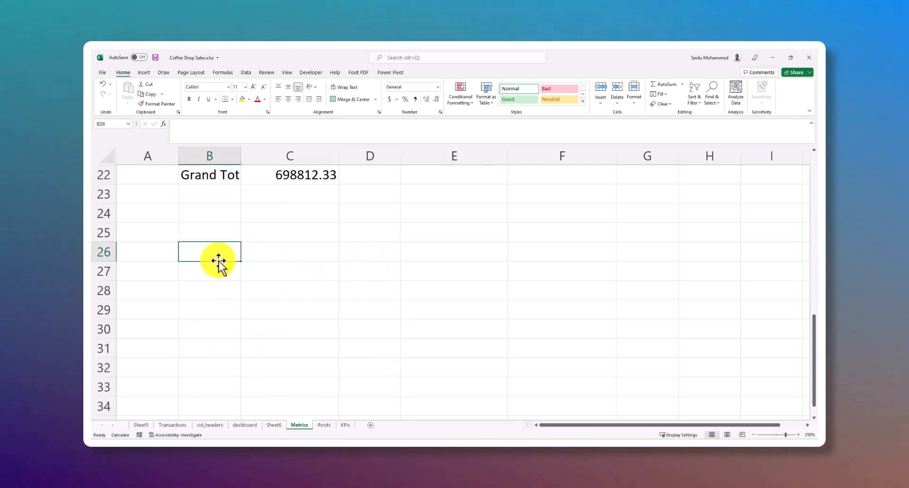
text(=)
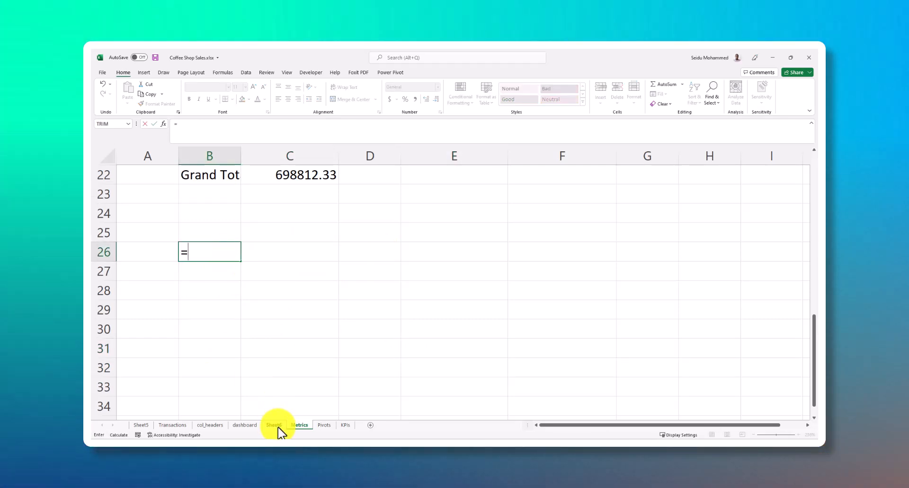
click(324, 426)
scroll(203, 284, down, 4)
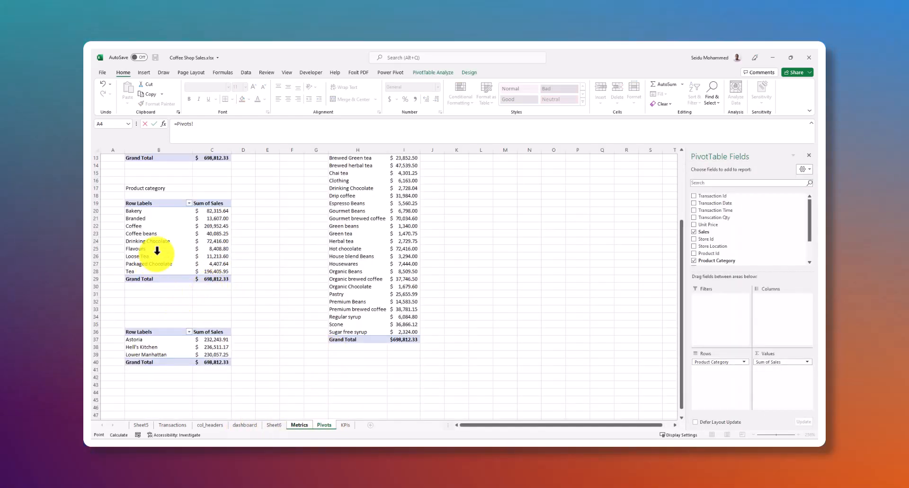
scroll(185, 298, down, 2)
click(149, 294)
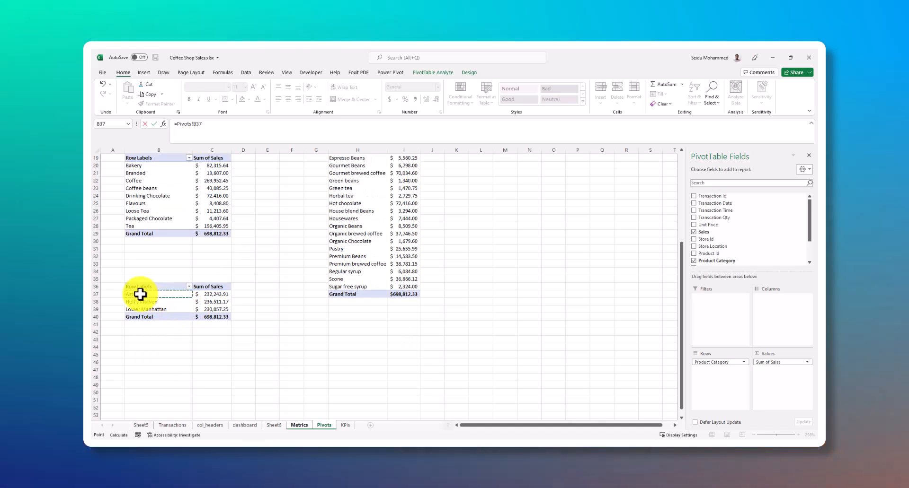
key(Return)
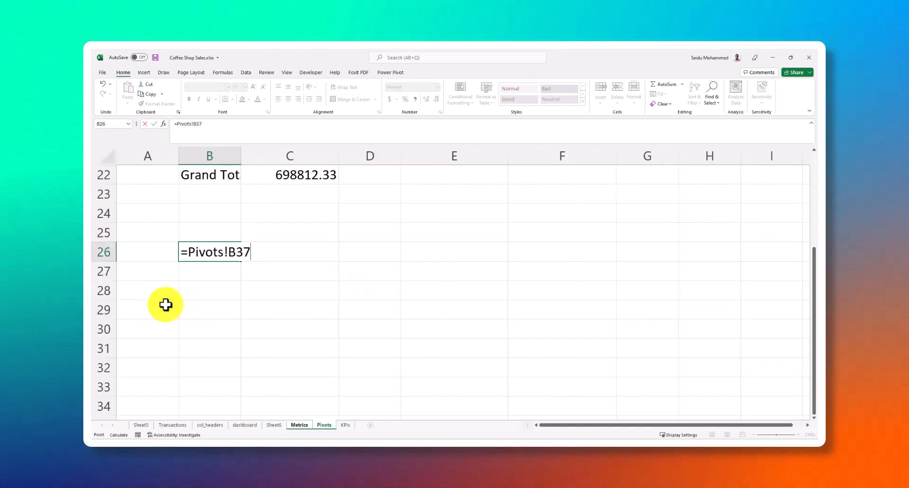
Fill the Astoria link from B26 down to row 29 and across into column C for the location sales amounts
click(222, 254)
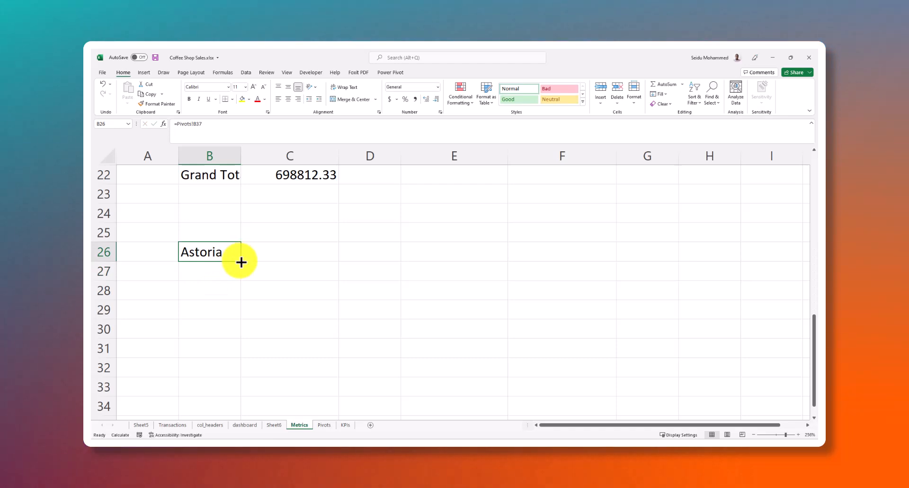
drag(242, 263, 237, 296)
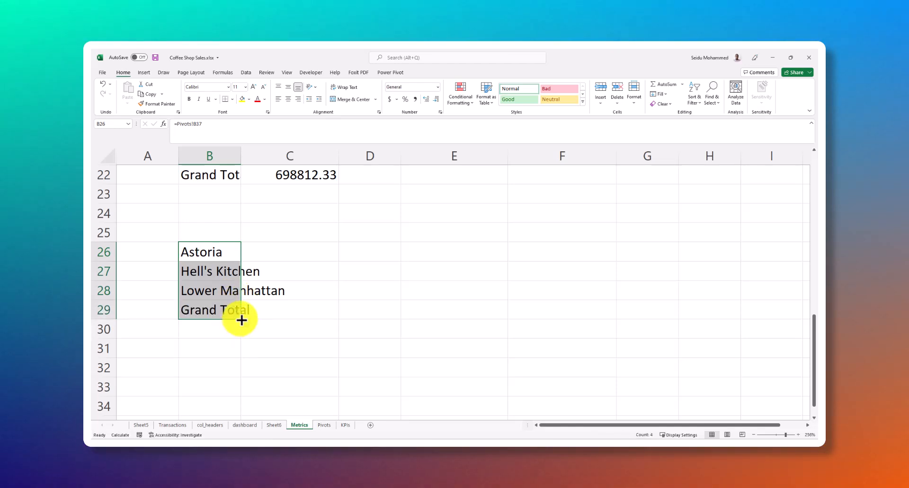
drag(315, 320, 315, 320)
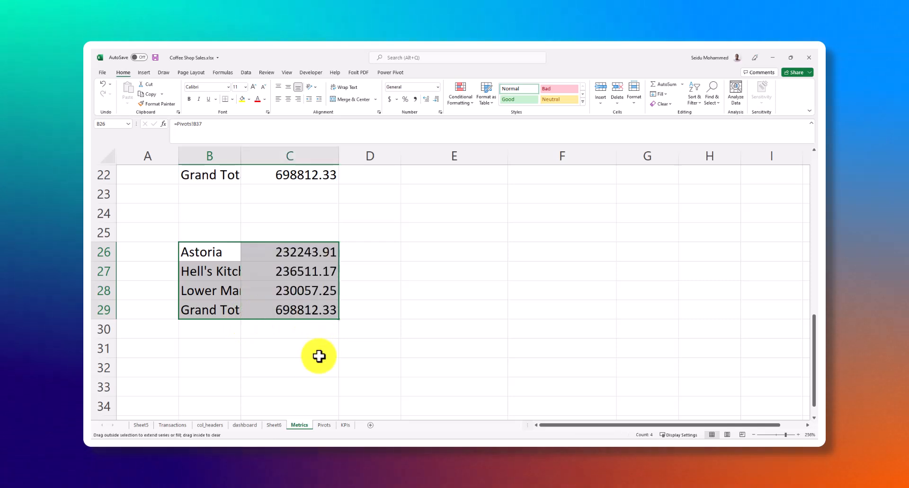
click(283, 349)
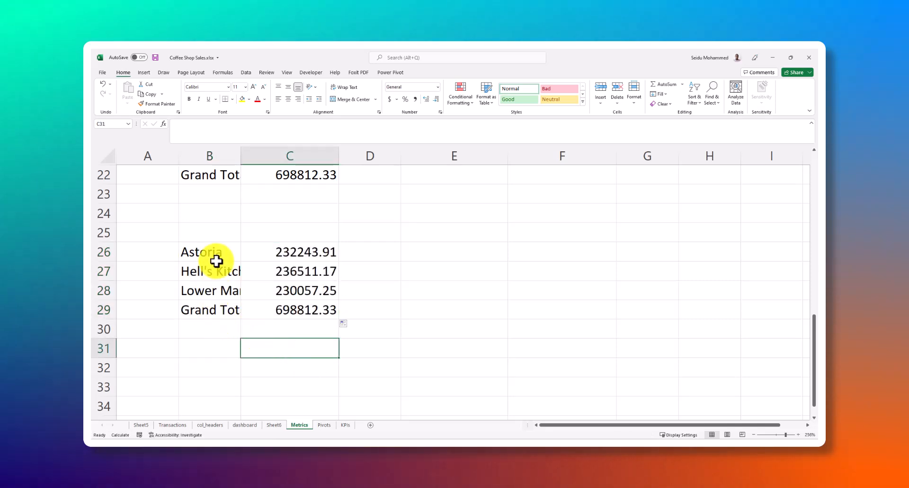
Enter the heading "Sales by Location" in cell B24 above the location table
click(229, 217)
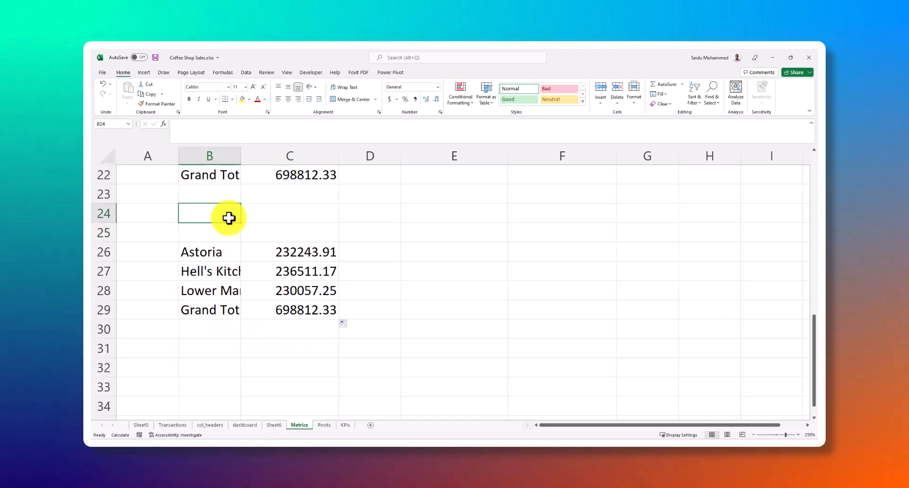
text(Sales b)
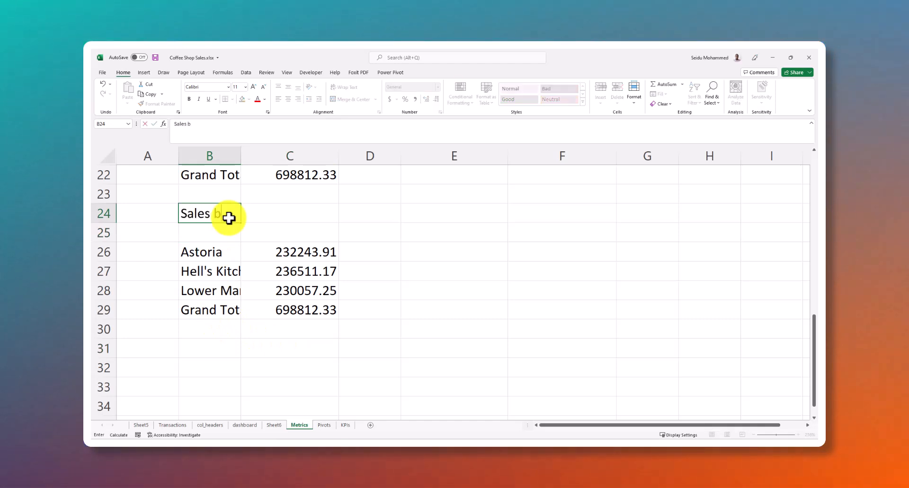
text(y Location)
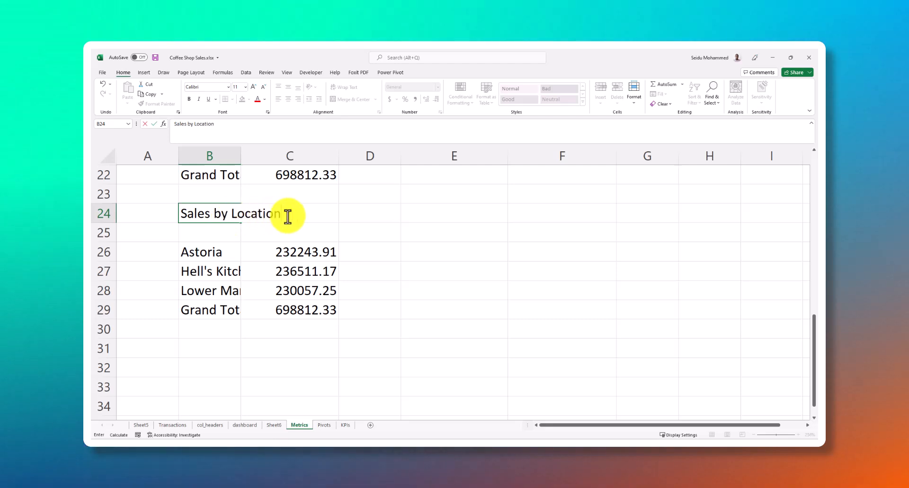
scroll(269, 283, up, 2)
scroll(250, 357, down, 3)
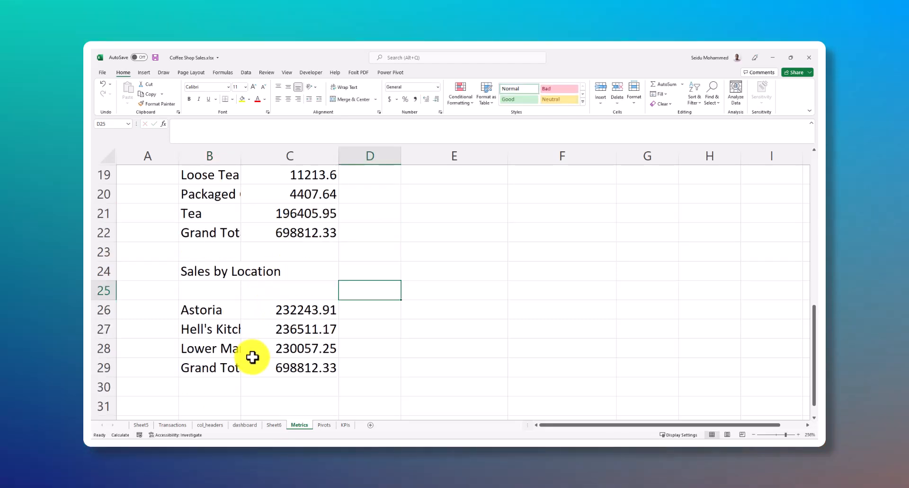
Link cell E3 on the Metrics sheet to the first product type label in cell H8 of the Pivots sheet
scroll(310, 324, up, 8)
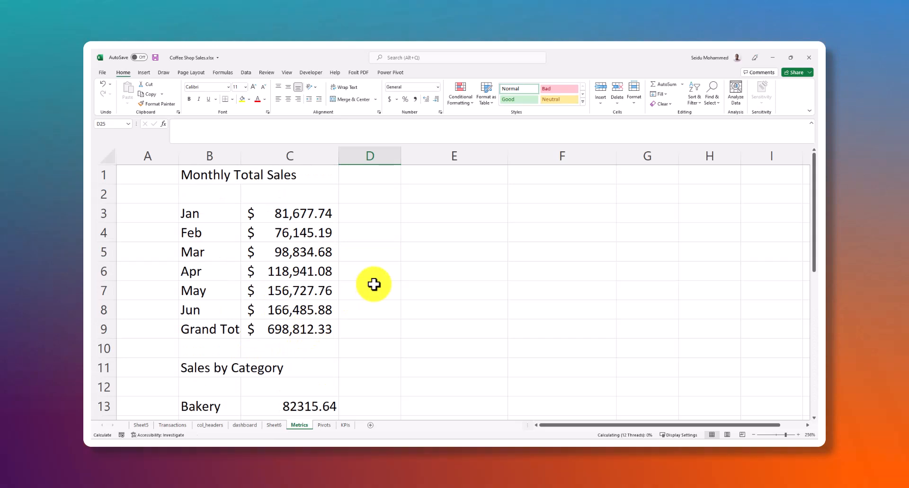
click(441, 174)
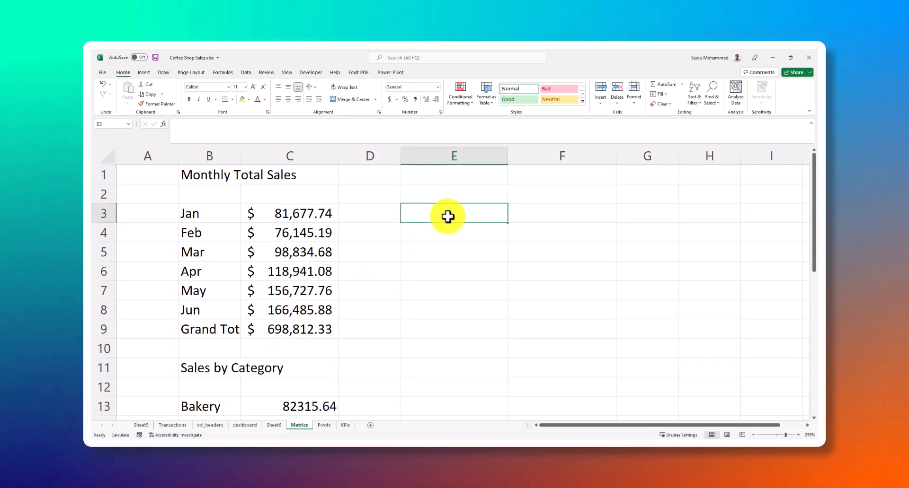
text(=)
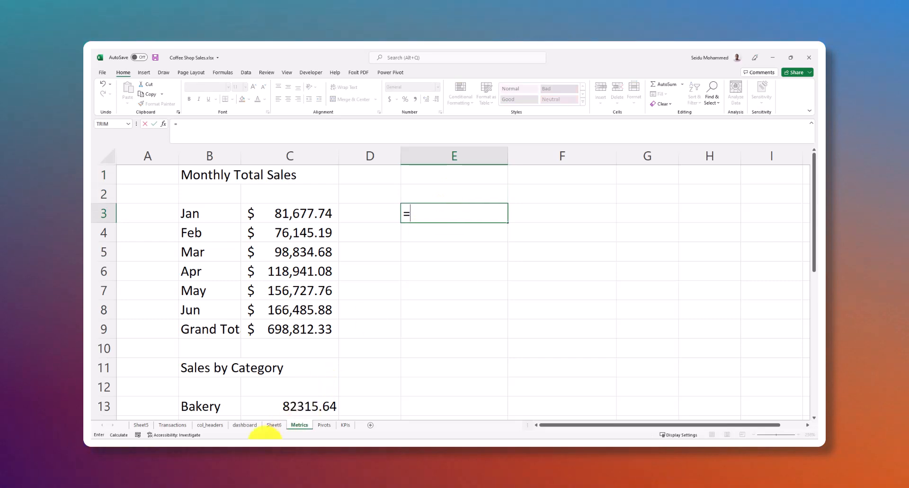
click(323, 426)
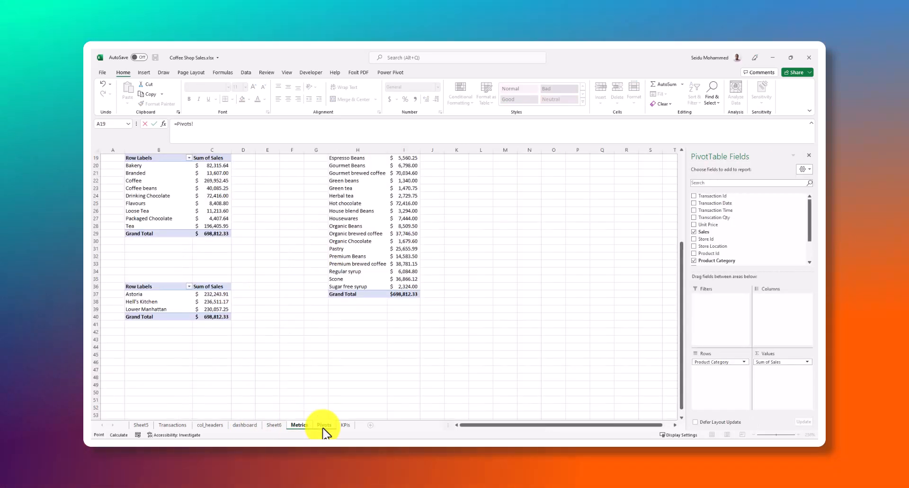
click(351, 211)
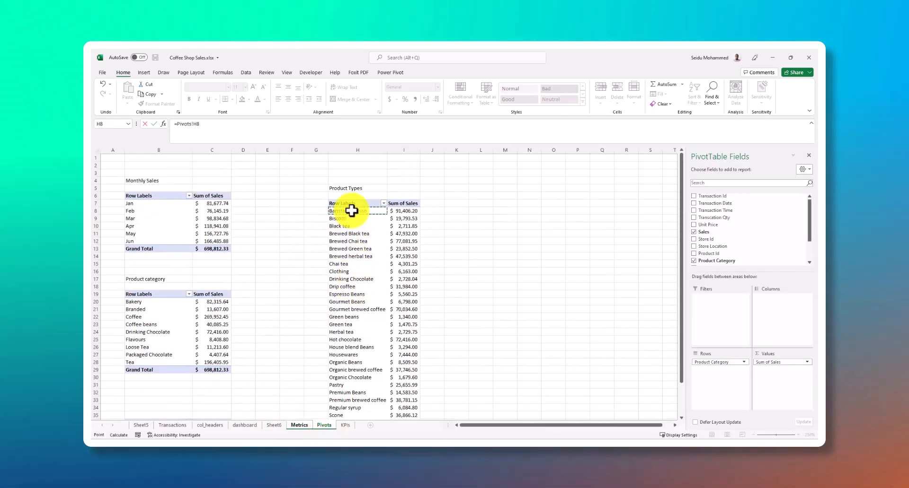
key(Return)
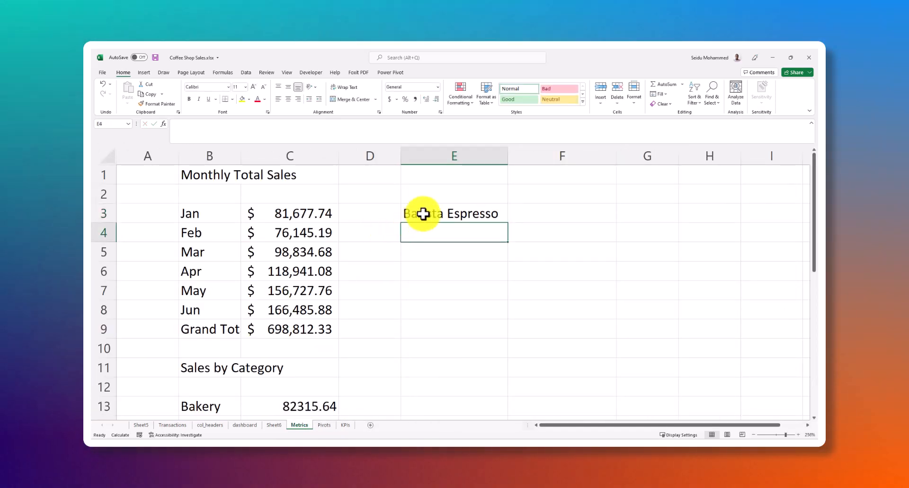
Fill the product type link in cell E3 of the Metrics sheet down to row 17
click(441, 218)
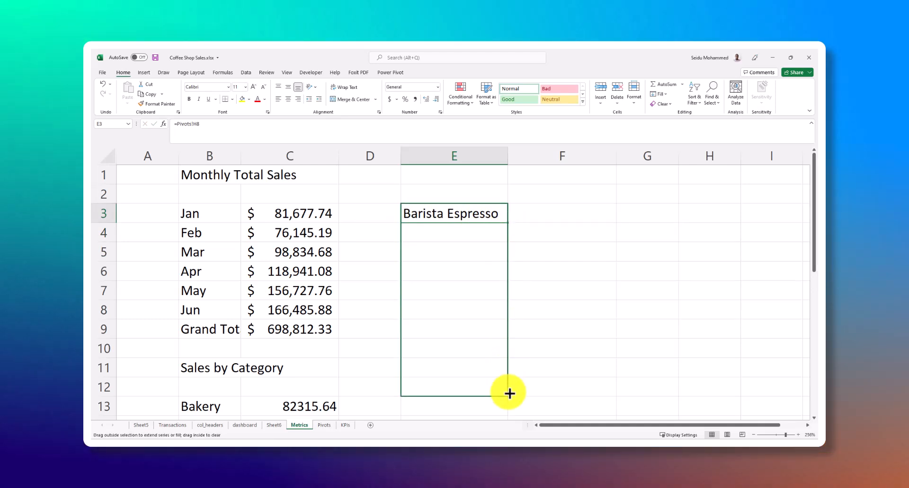
drag(509, 393, 510, 395)
scroll(505, 235, down, 2)
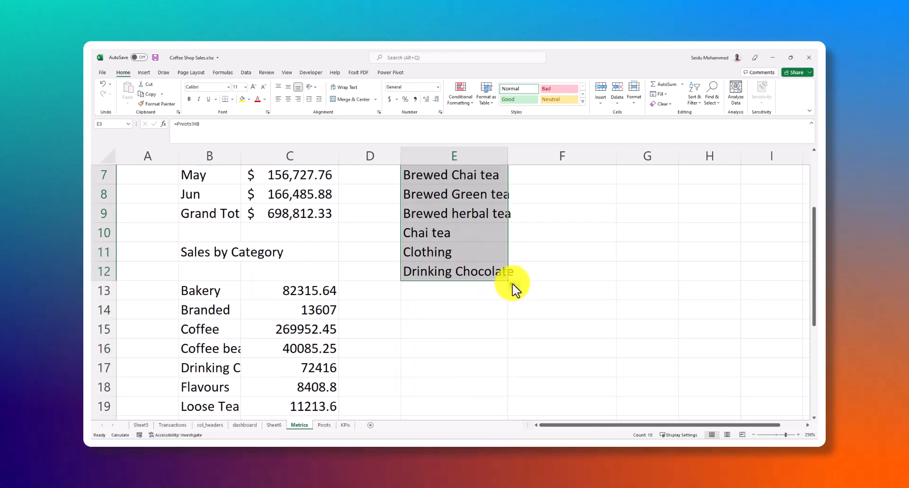
drag(507, 282, 502, 371)
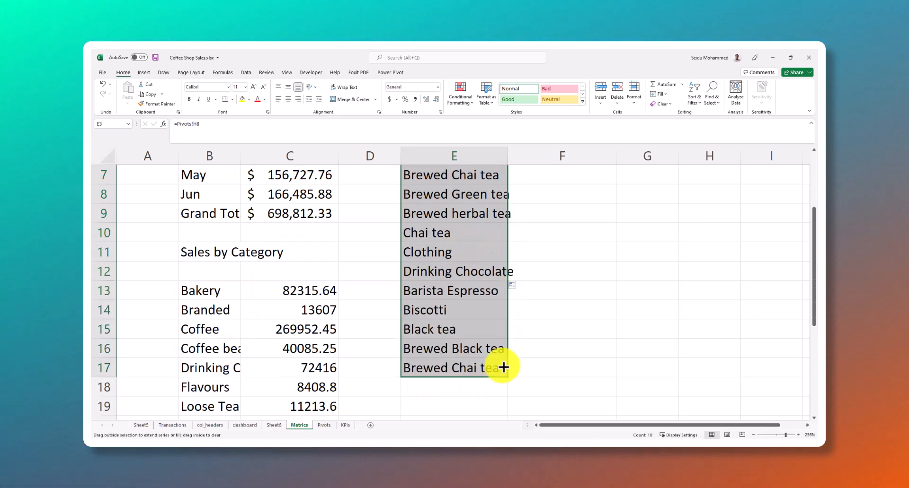
scroll(494, 282, down, 4)
scroll(467, 248, up, 3)
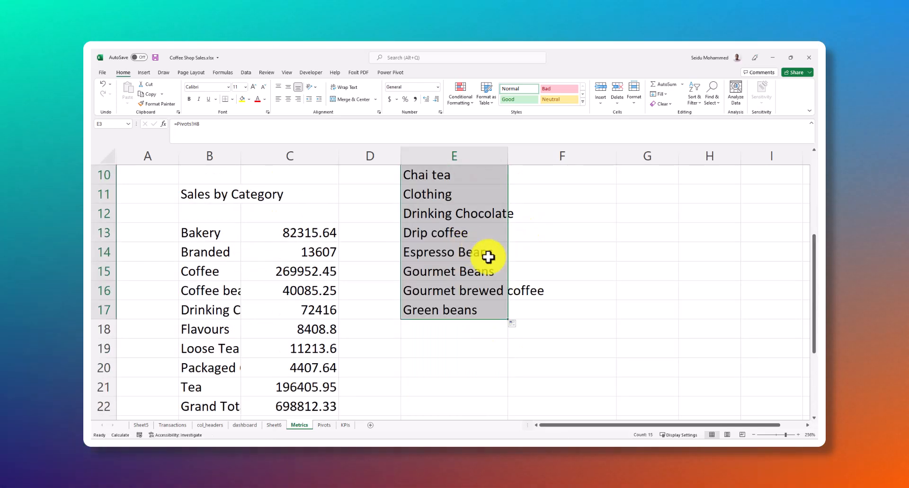
drag(508, 321, 505, 363)
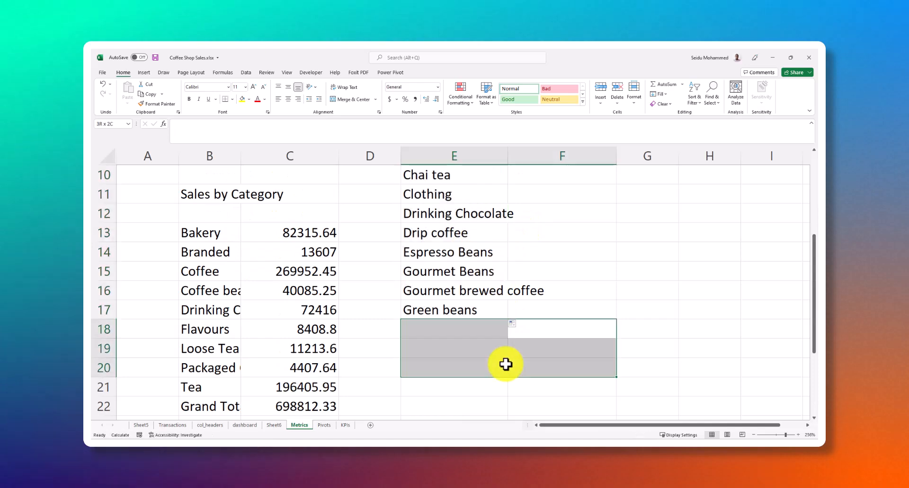
Continue filling the product type links from E17 down column E to Sugar free syrup in row 31
click(487, 312)
drag(508, 321, 490, 412)
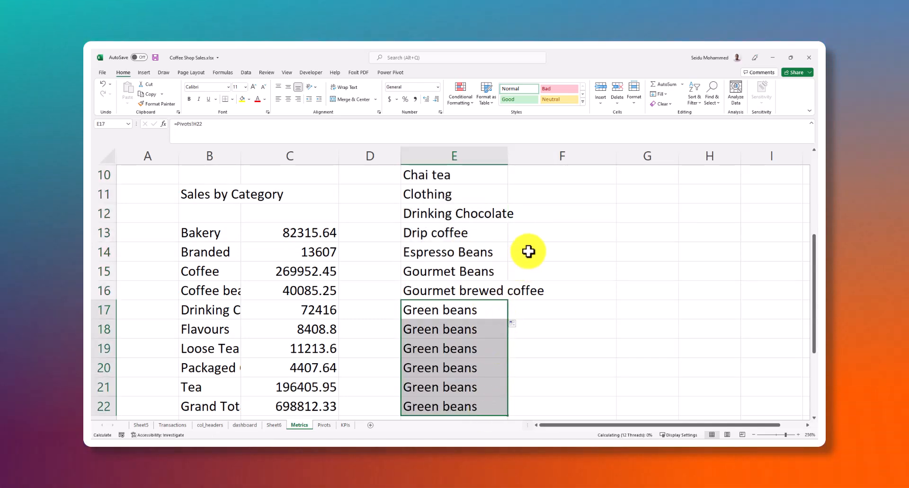
scroll(527, 254, down, 2)
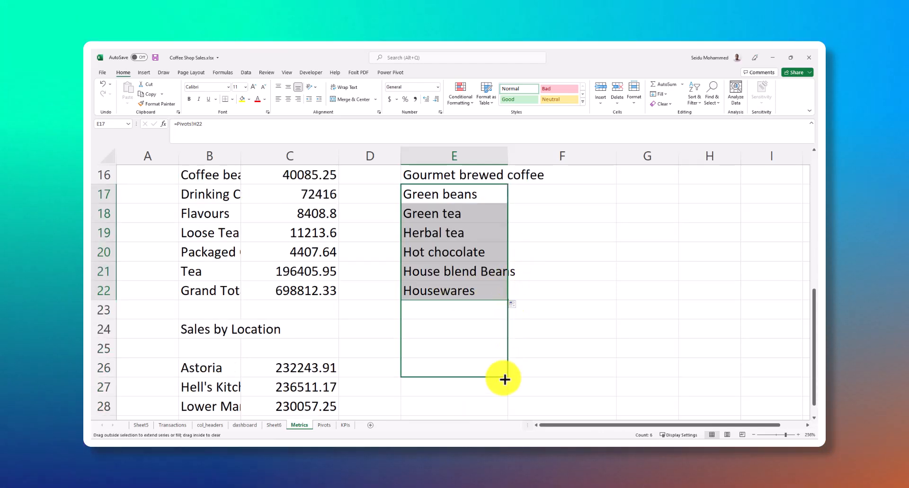
drag(505, 375, 504, 386)
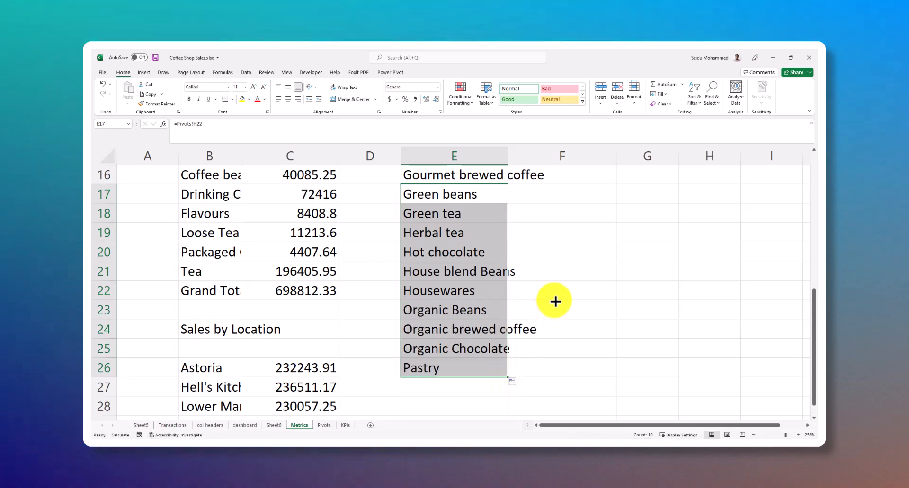
scroll(519, 286, down, 4)
scroll(501, 232, up, 2)
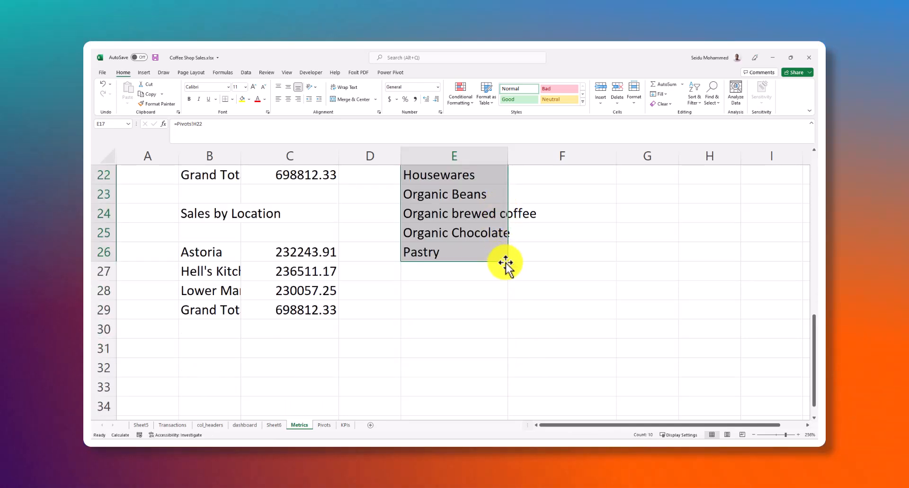
drag(507, 262, 519, 315)
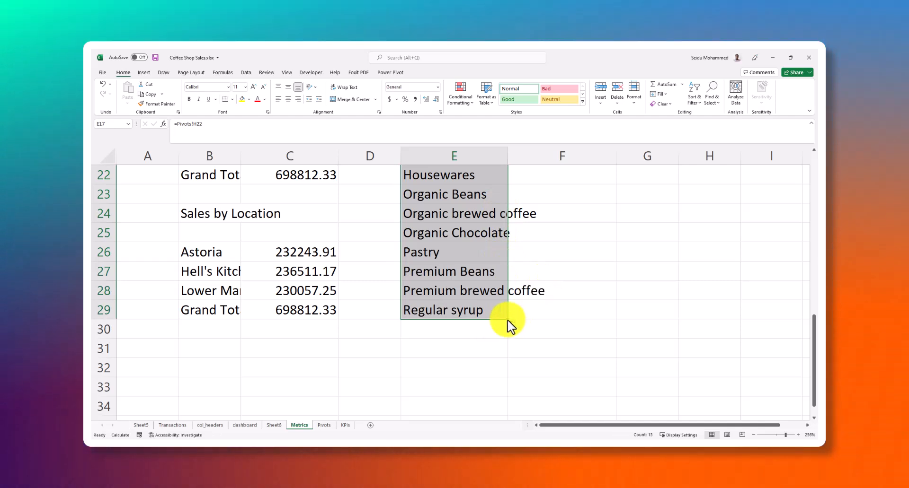
drag(506, 320, 506, 367)
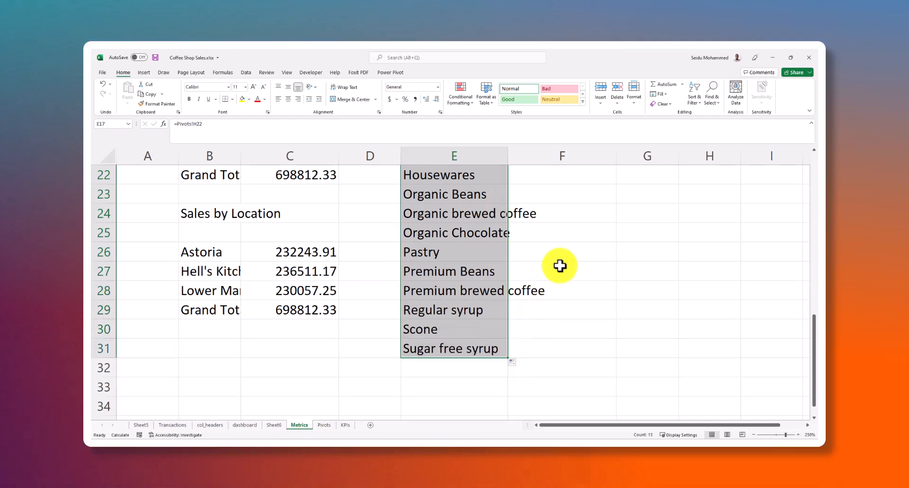
Extend the product type links to the Grand Total in E32 and clear the surplus zero cells E33:E36
scroll(539, 280, down, 3)
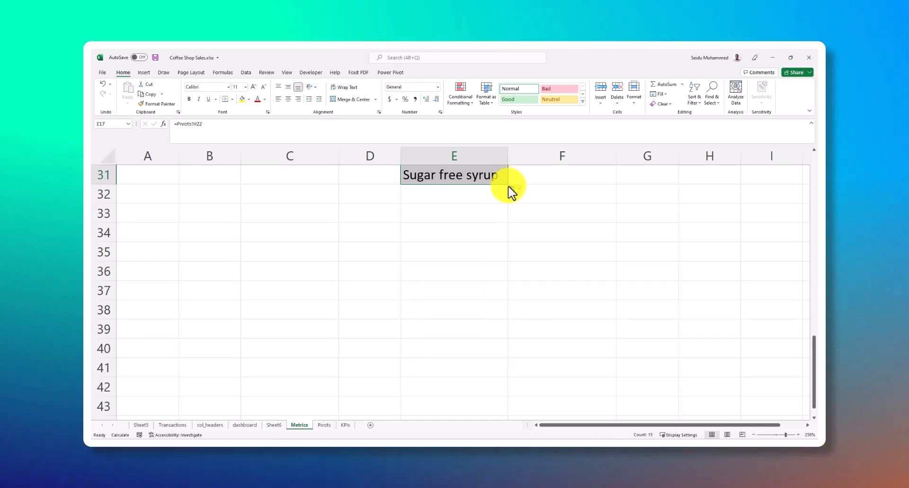
drag(509, 186, 505, 274)
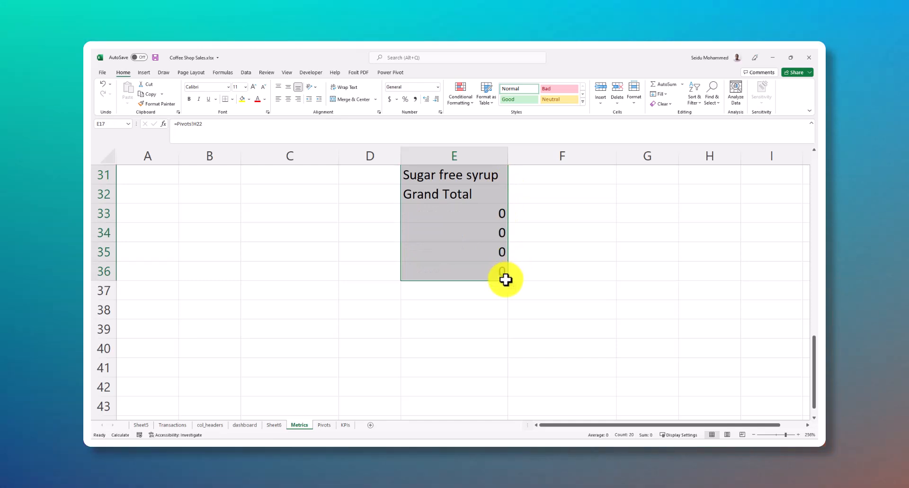
drag(501, 211, 517, 203)
scroll(529, 205, up, 1)
scroll(533, 205, up, 9)
click(482, 216)
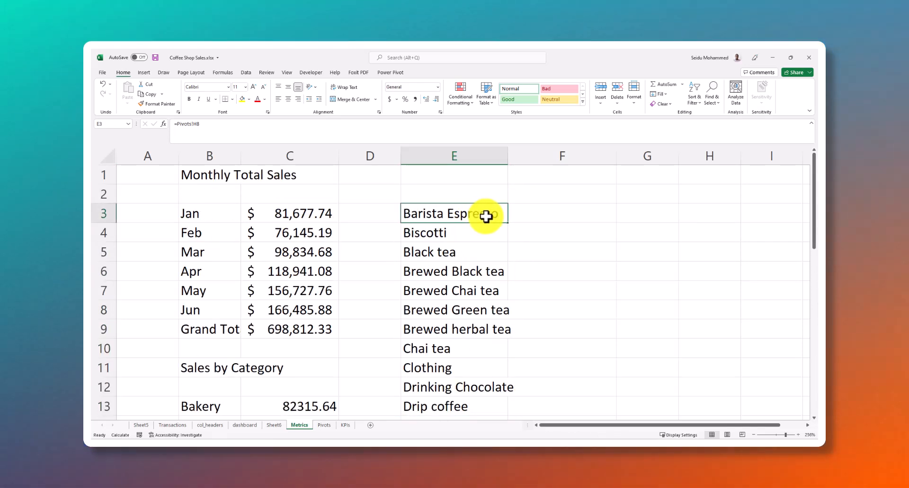
scroll(503, 231, down, 8)
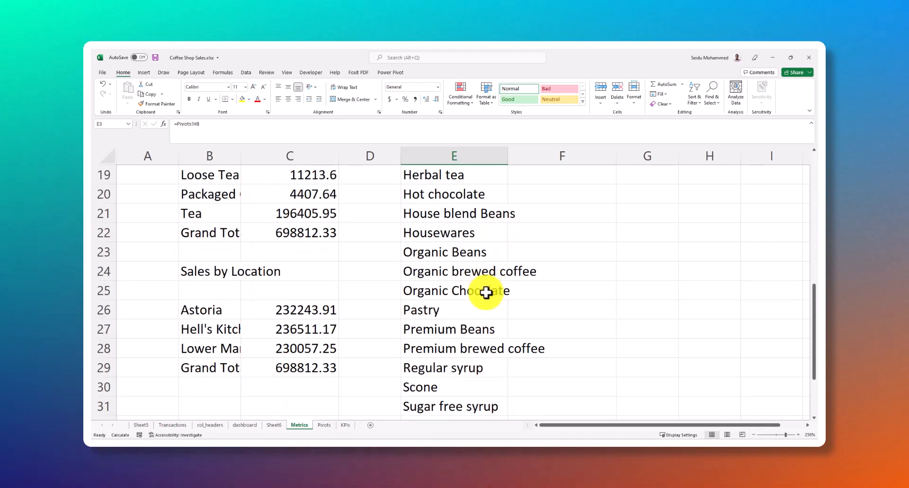
ctrl+click(478, 317)
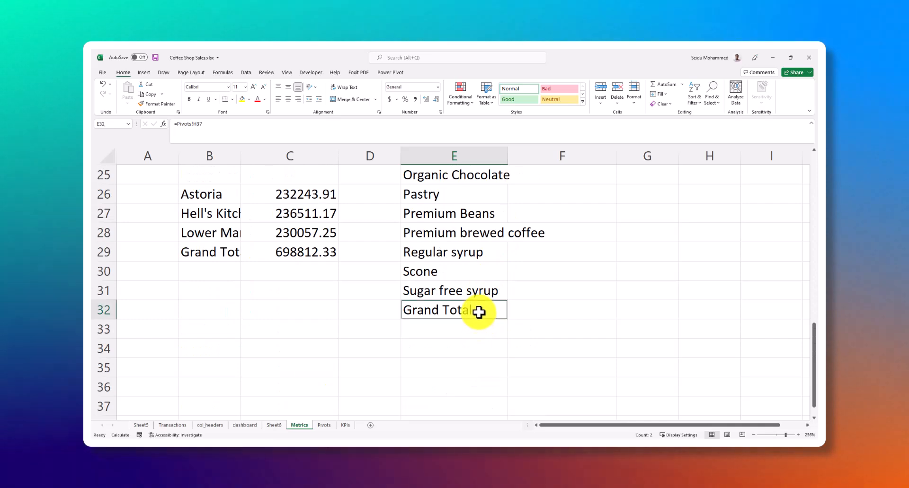
scroll(483, 300, up, 8)
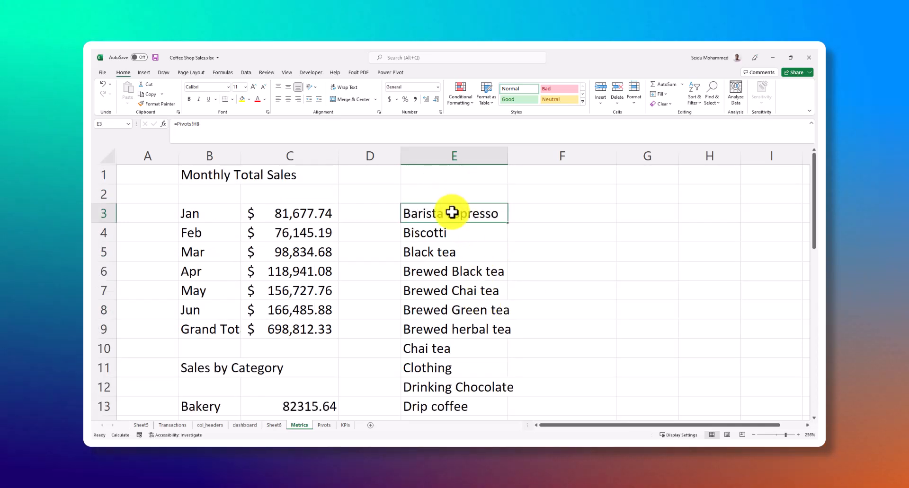
scroll(474, 303, down, 7)
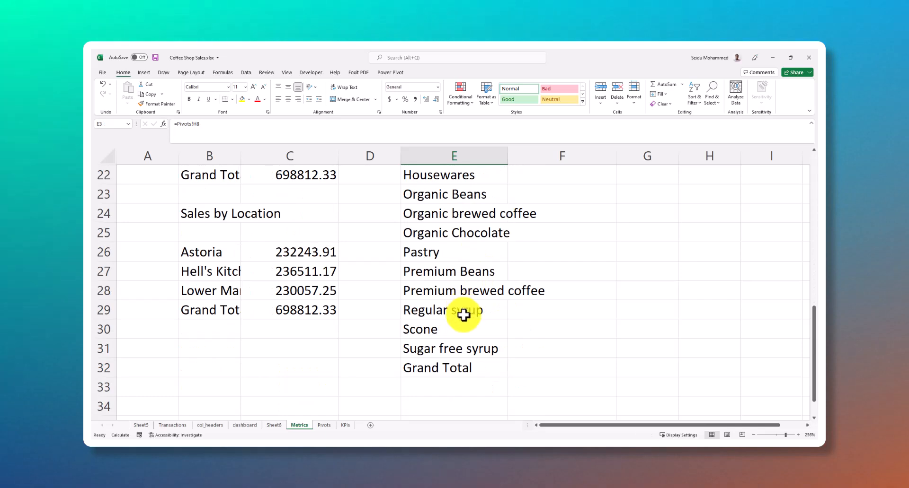
shift+click(467, 368)
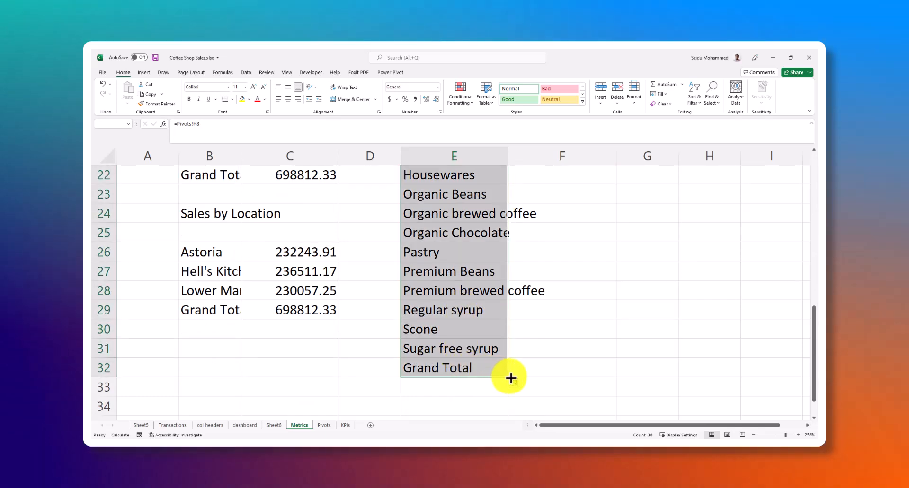
click(510, 377)
Fill the product type links in E3:E32 across into column F for the sales amounts
click(481, 376)
key(shift+Up)
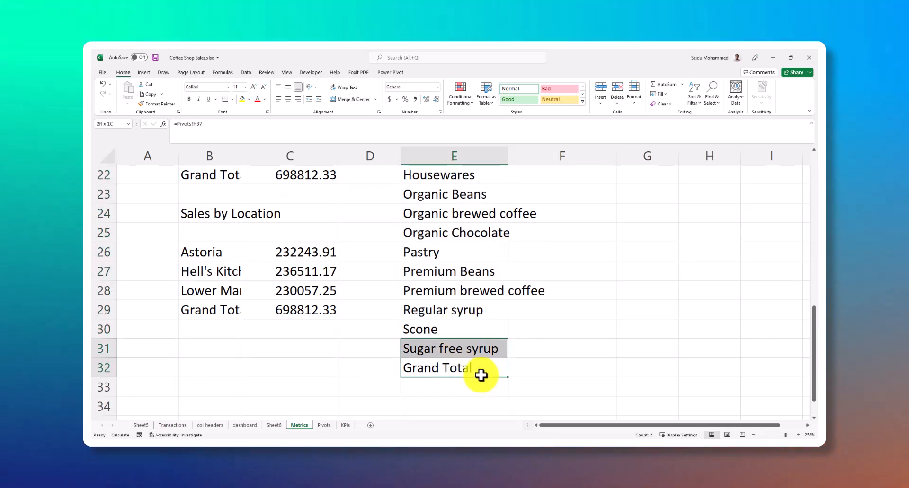
key(shift+Up)
key(shift+Up)
key(shift+Up)
key(shift+Up)
key(shift+Up)
key(shift+Up)
key(shift+Up)
key(shift+Up)
key(shift+Up)
key(shift+Up)
key(shift+Up)
key(shift+Up)
key(shift+Up)
key(shift+Up)
key(shift+Up)
key(shift+Up)
key(shift+Up)
key(shift+Up)
key(shift+Up)
key(shift+Up)
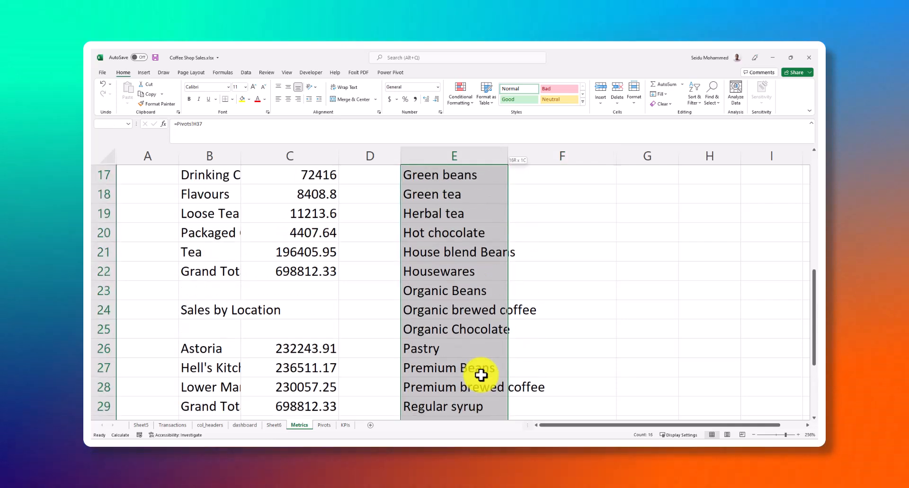
key(shift+Up)
key(shift+Up)
key(shift+Up)
key(shift+Up)
key(shift+Up)
key(shift+Up)
key(shift+Up)
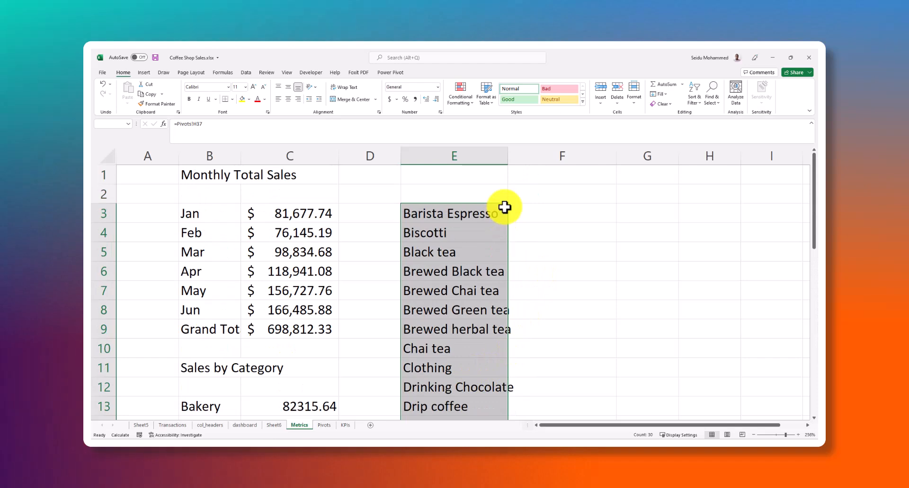
scroll(504, 326, down, 6)
scroll(499, 331, down, 7)
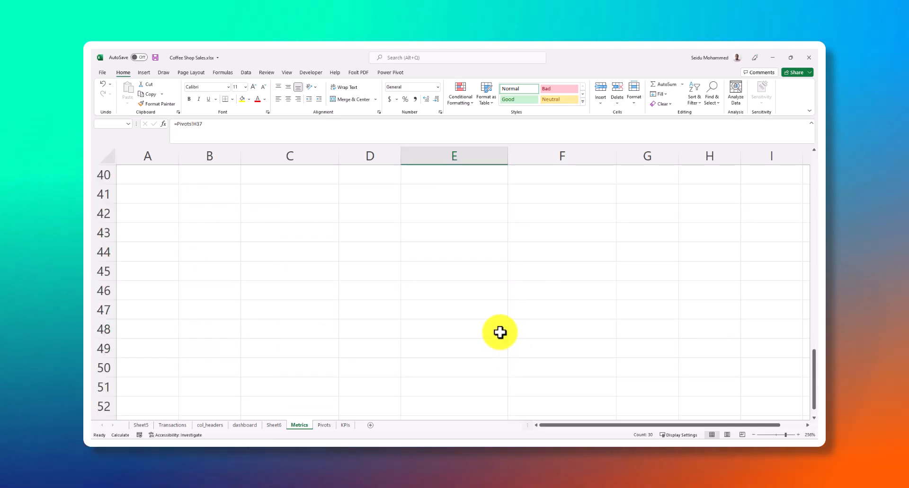
scroll(496, 236, up, 4)
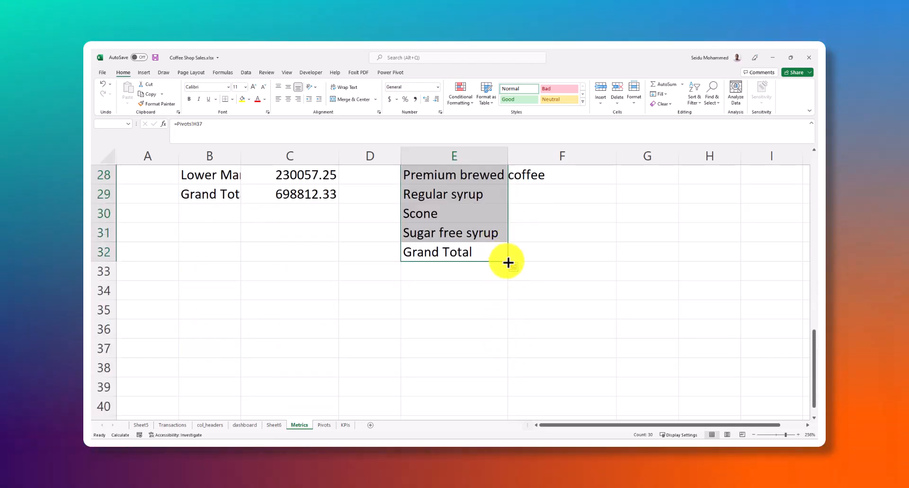
drag(565, 267, 565, 267)
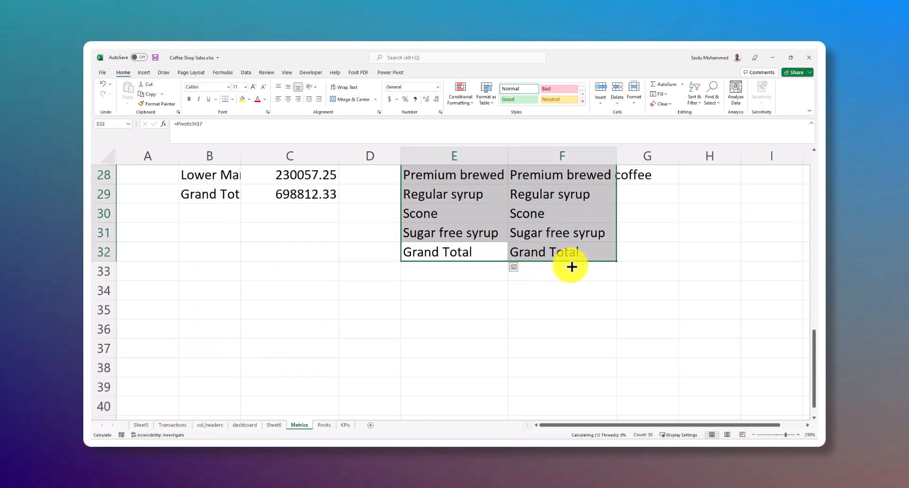
scroll(554, 277, up, 9)
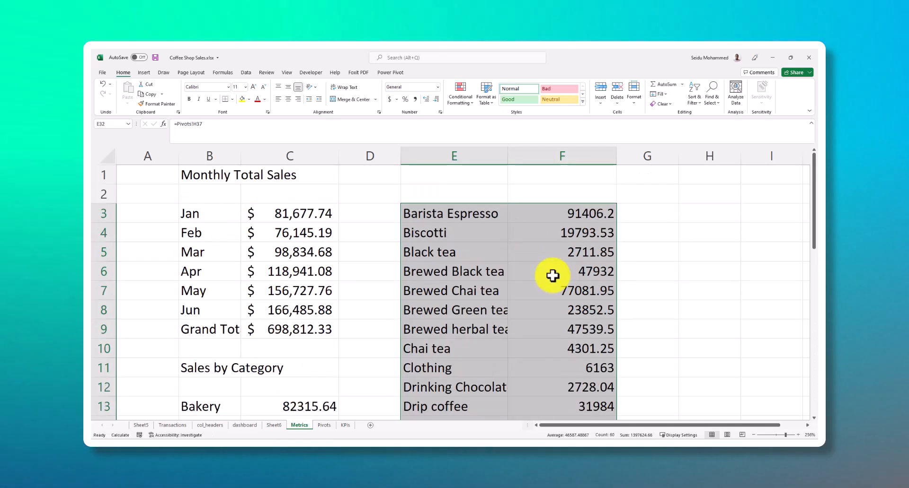
Enter the heading "Sales by Product Types" in cell E1 above the product type table
click(533, 201)
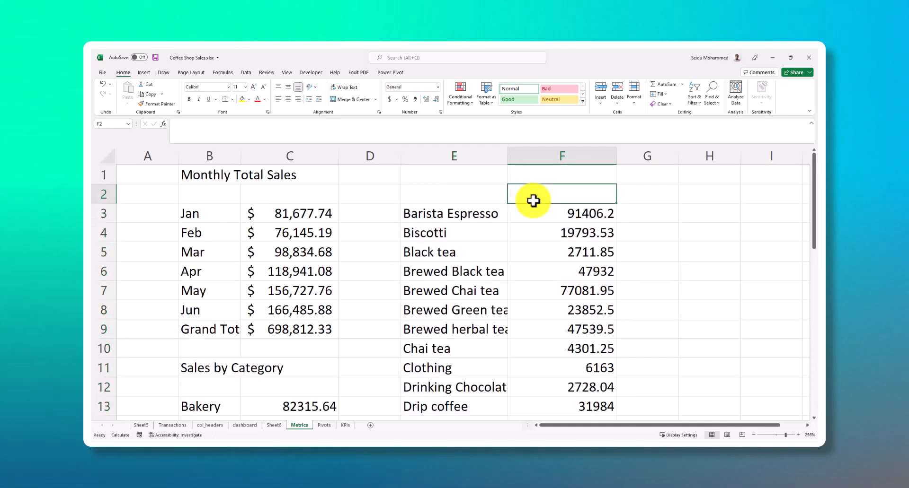
click(467, 175)
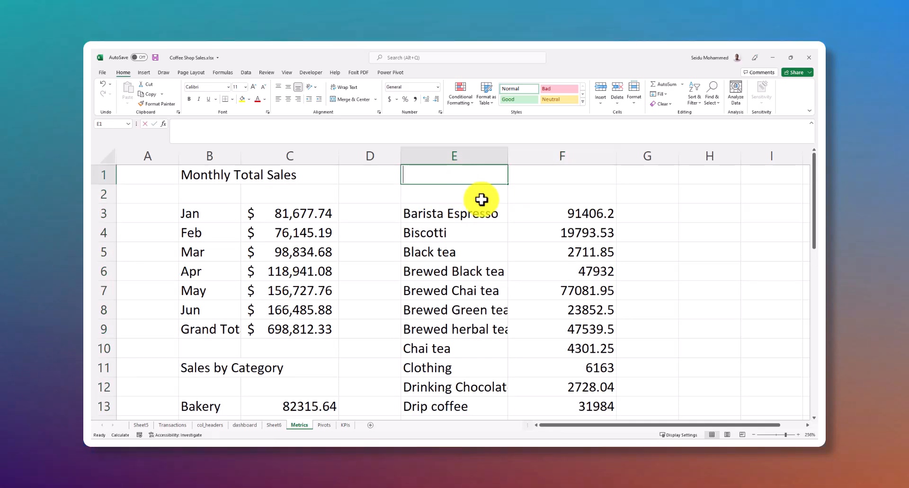
text(Sales  by )
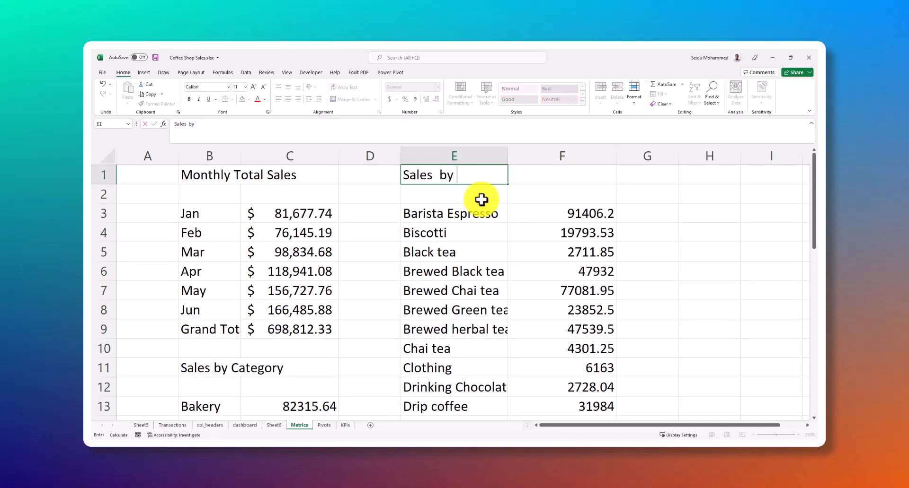
text(Prody)
key(BackSpace)
text(uct)
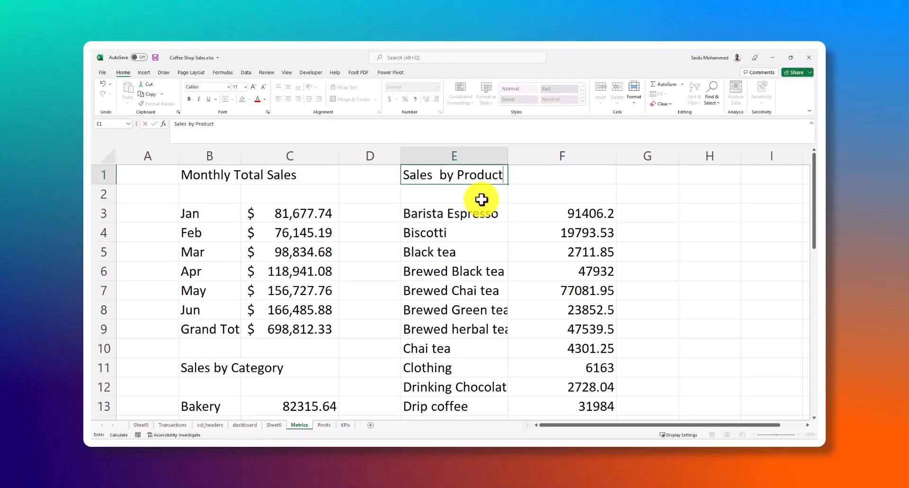
text( Types)
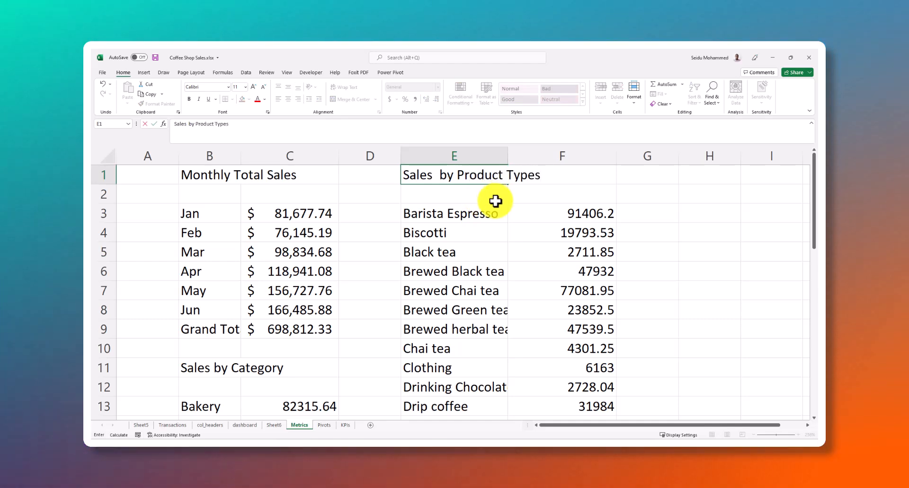
click(520, 192)
scroll(443, 282, down, 5)
scroll(437, 297, down, 8)
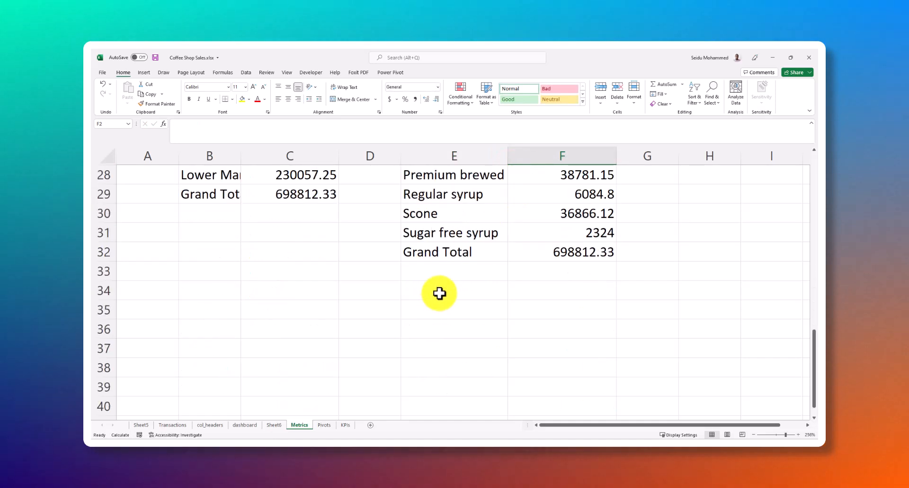
scroll(389, 279, up, 5)
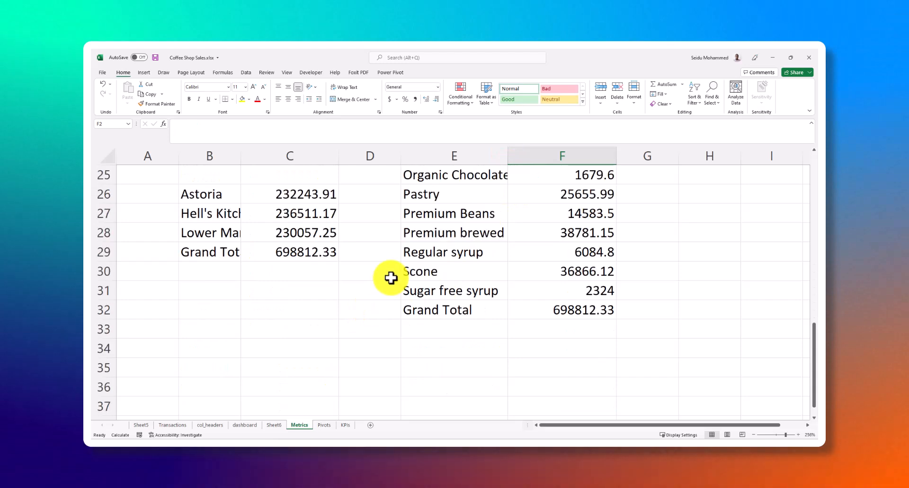
scroll(198, 261, up, 2)
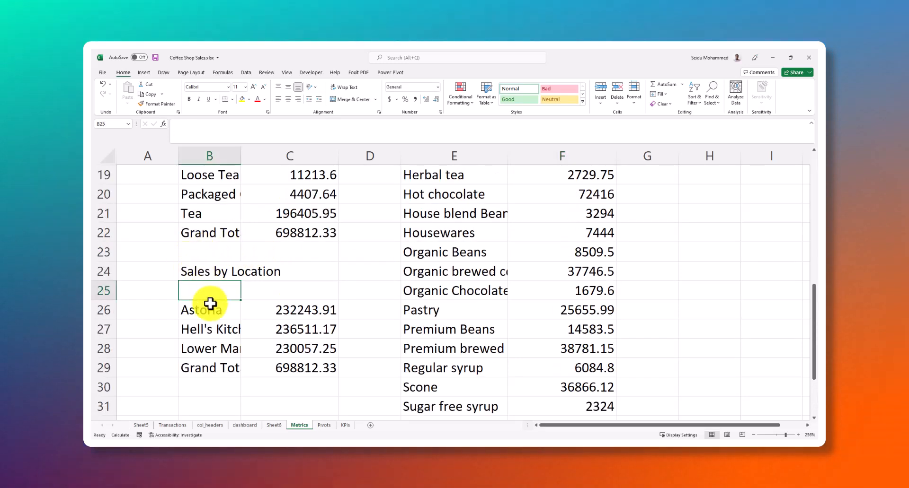
scroll(200, 298, up, 6)
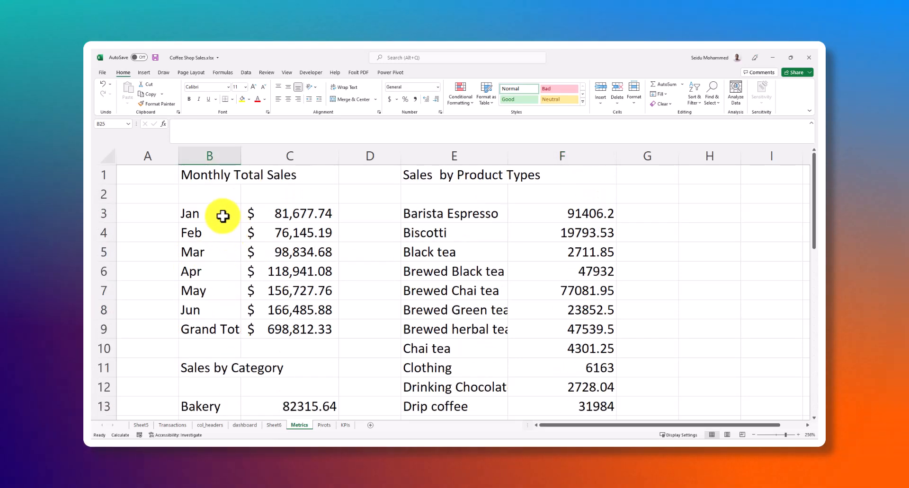
Review the monthly, category and product type summary tables on the Metrics sheet
scroll(357, 278, down, 4)
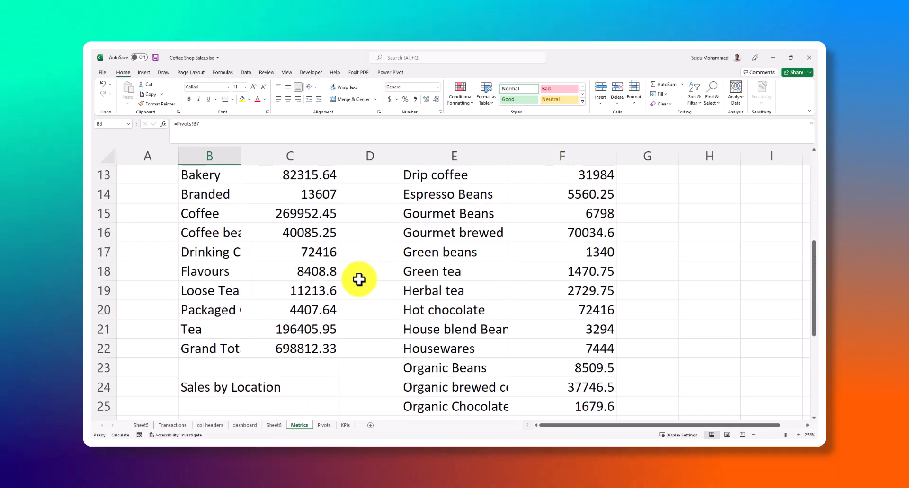
scroll(357, 278, up, 3)
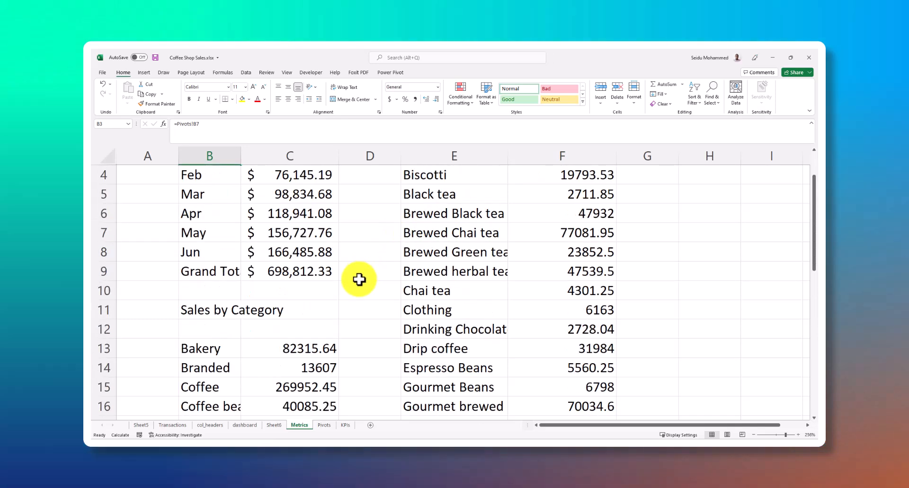
scroll(359, 280, up, 1)
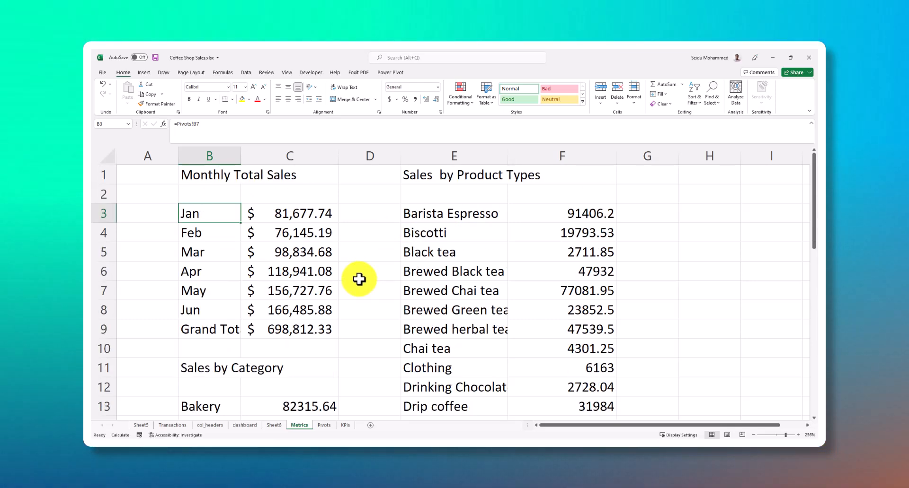
scroll(362, 322, down, 1)
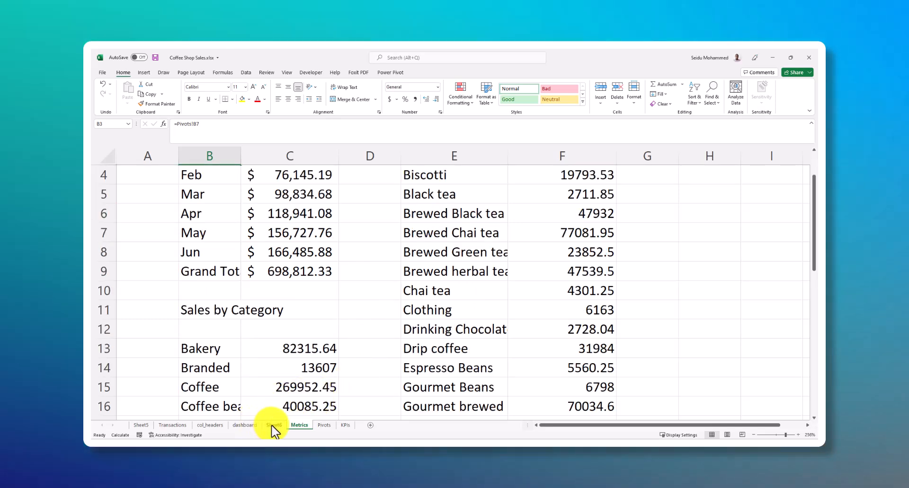
Examine the pivot tables on the Pivots sheet and the fields available for the product category pivot
click(325, 425)
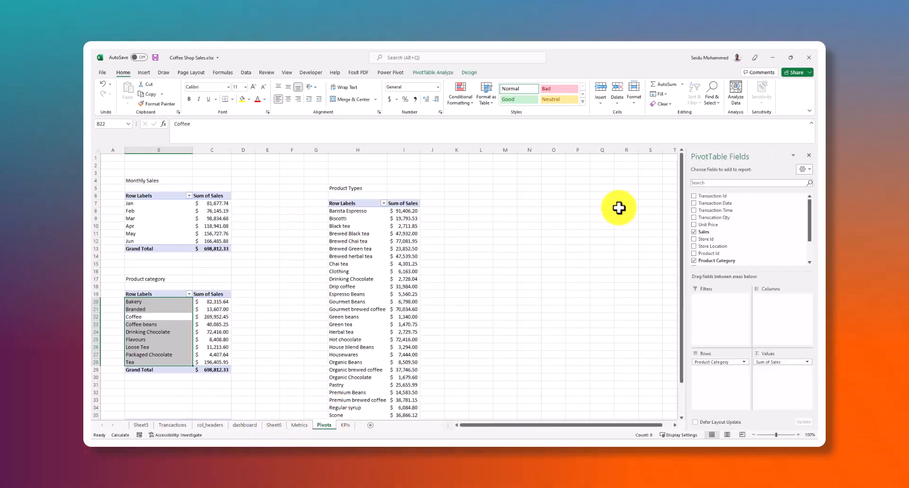
scroll(728, 230, down, 2)
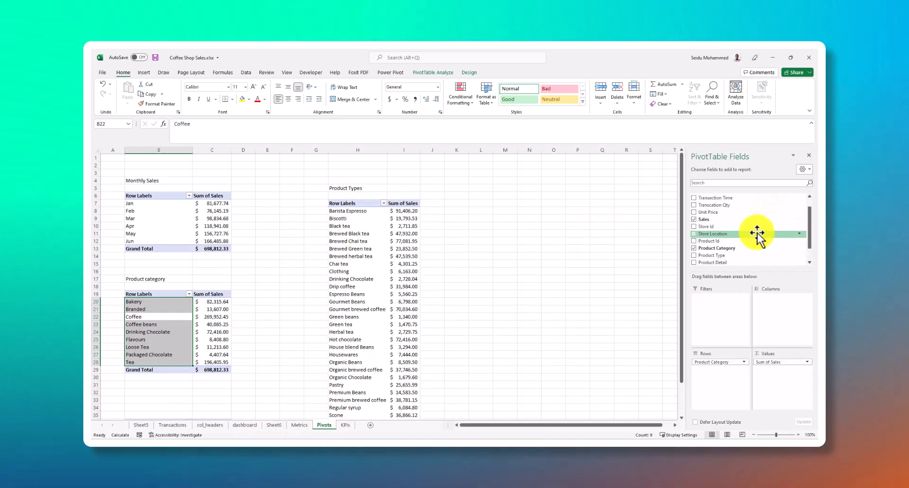
scroll(738, 243, down, 1)
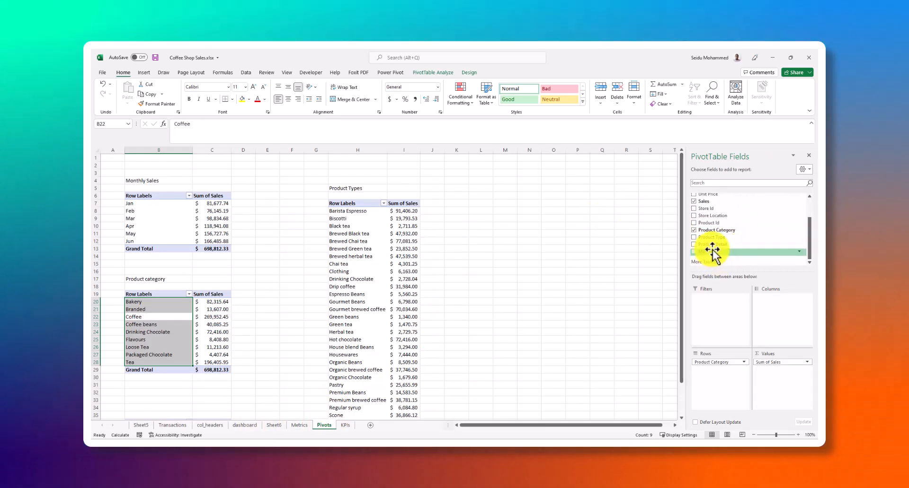
scroll(355, 323, down, 4)
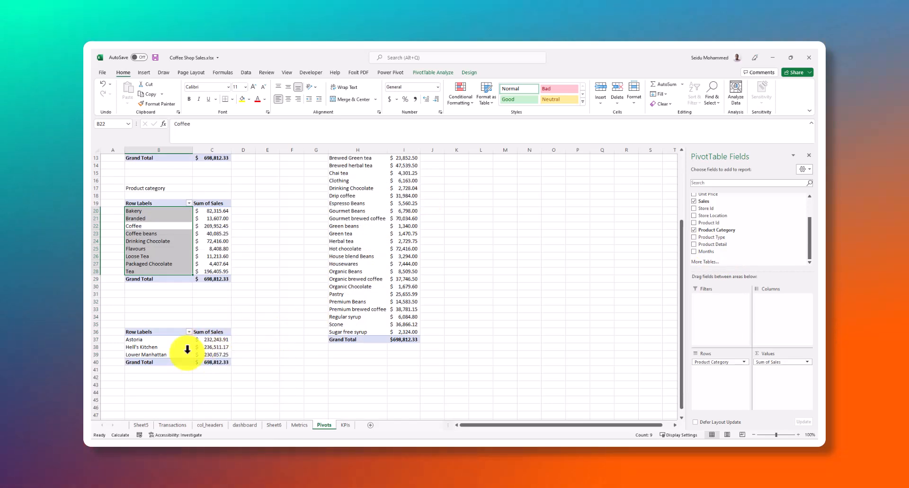
scroll(186, 348, up, 2)
drag(707, 252, 716, 258)
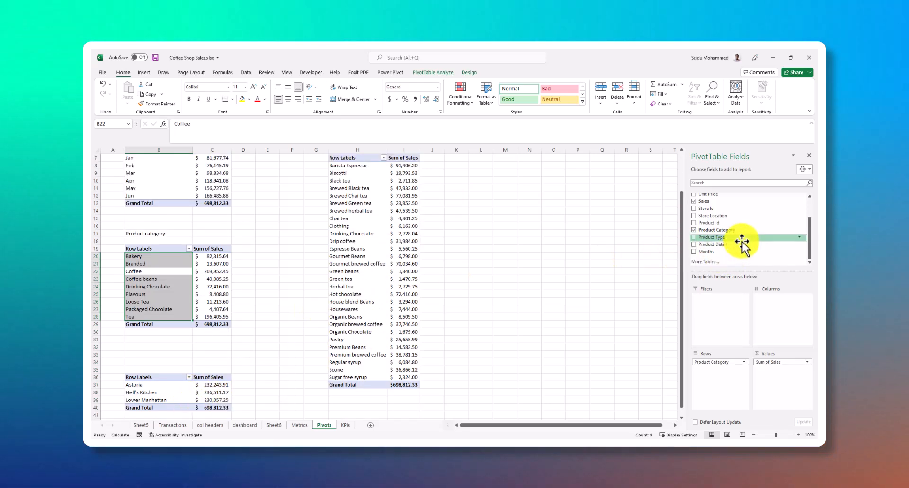
scroll(724, 226, up, 2)
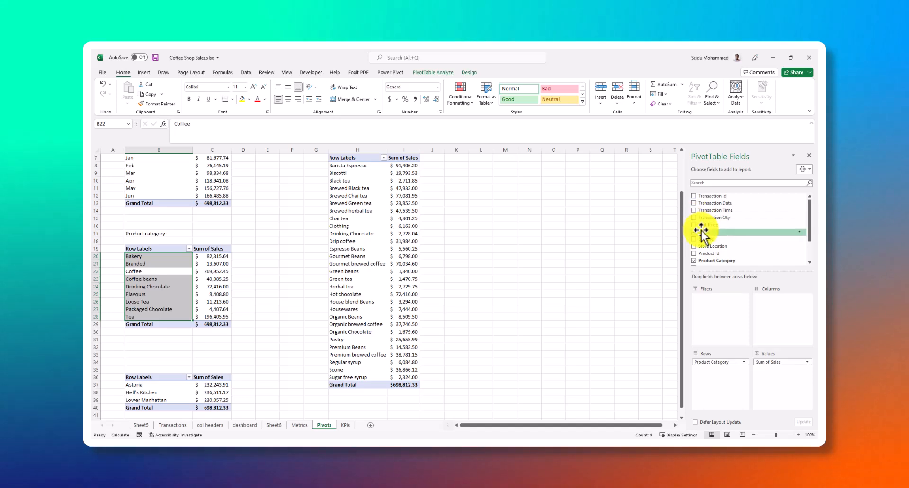
scroll(722, 227, down, 2)
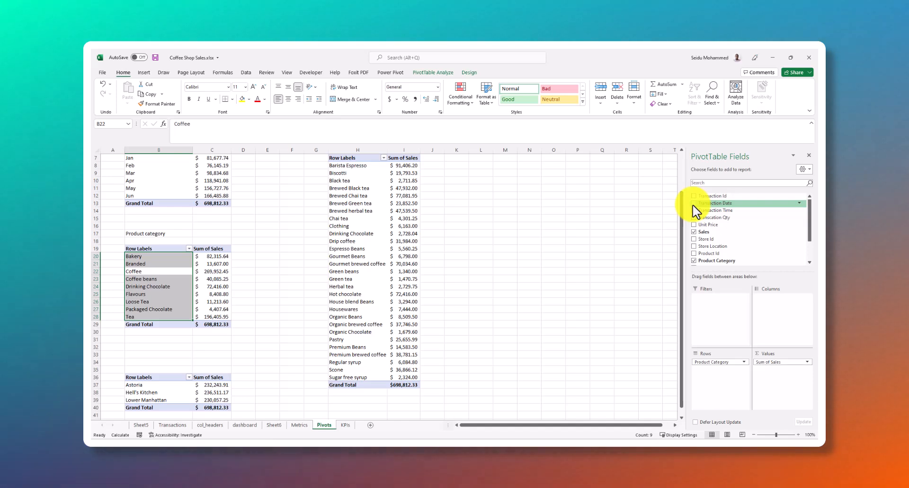
Look over the product type pivot and the store location pivot at the end of the Pivots sheet
scroll(605, 289, down, 1)
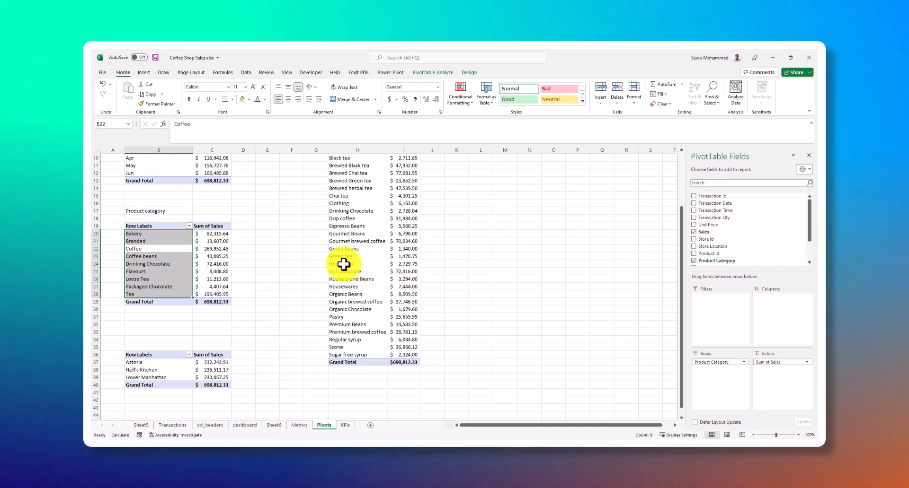
scroll(348, 265, up, 3)
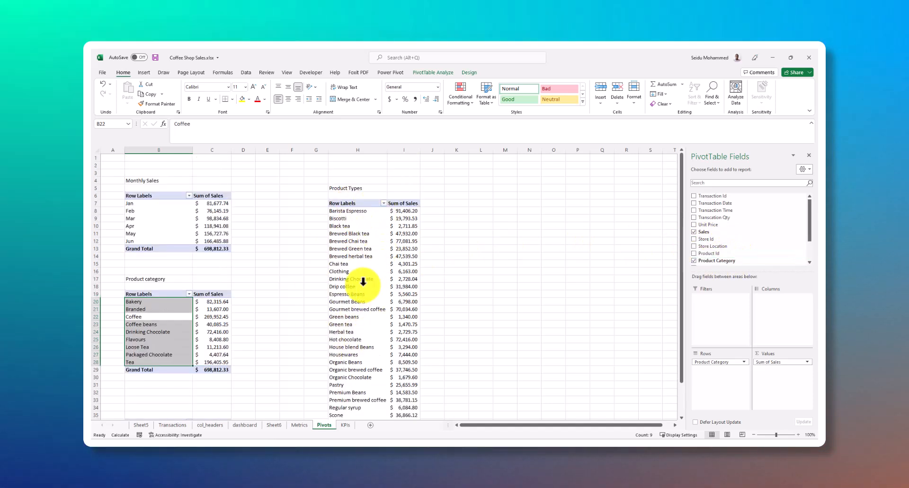
scroll(367, 284, down, 4)
scroll(353, 280, up, 3)
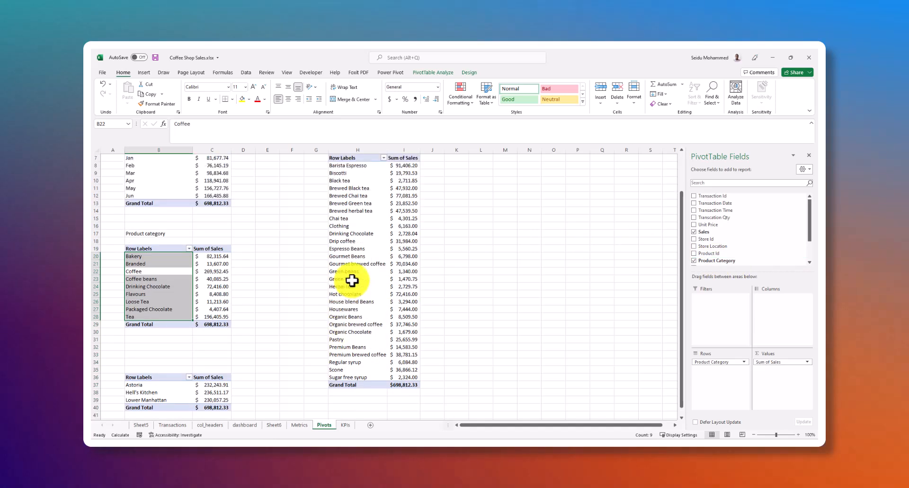
scroll(199, 341, down, 3)
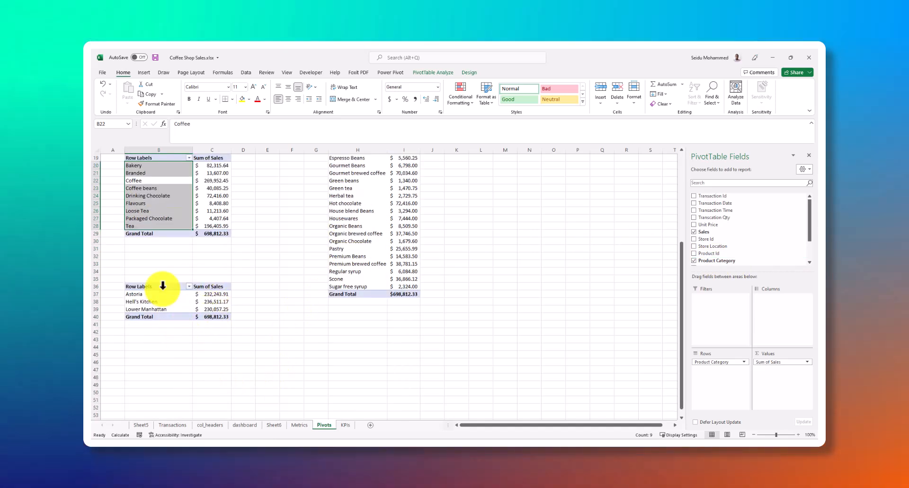
scroll(116, 279, down, 2)
click(113, 280)
drag(113, 282, 219, 325)
scroll(263, 303, up, 1)
scroll(263, 304, up, 1)
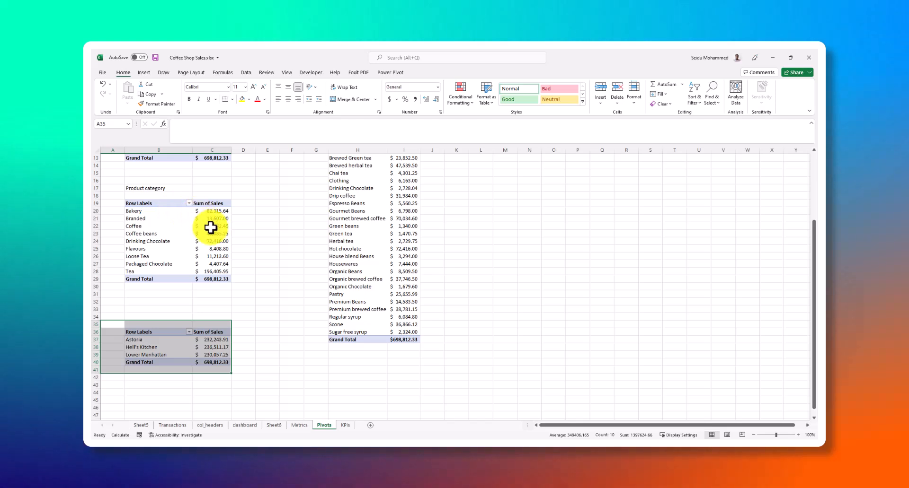
Inspect the product category and monthly sales pivots and the fields each one uses
click(163, 226)
click(180, 245)
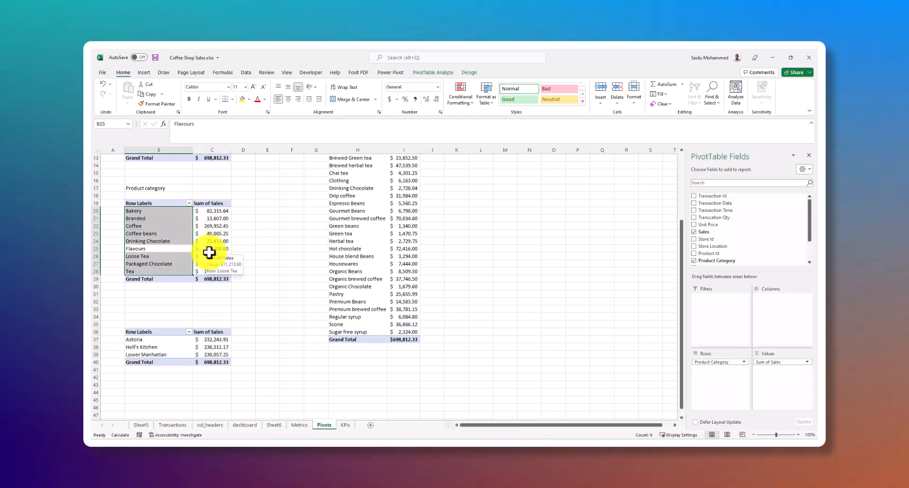
scroll(209, 253, down, 2)
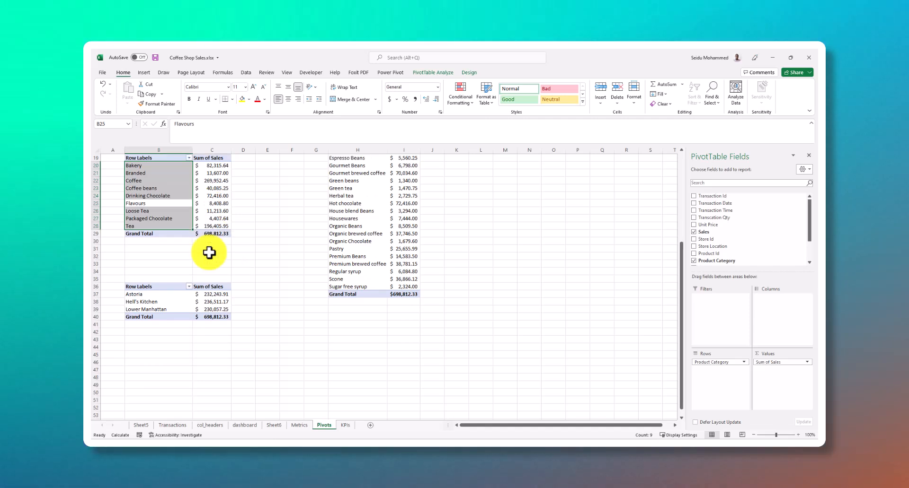
scroll(214, 251, up, 4)
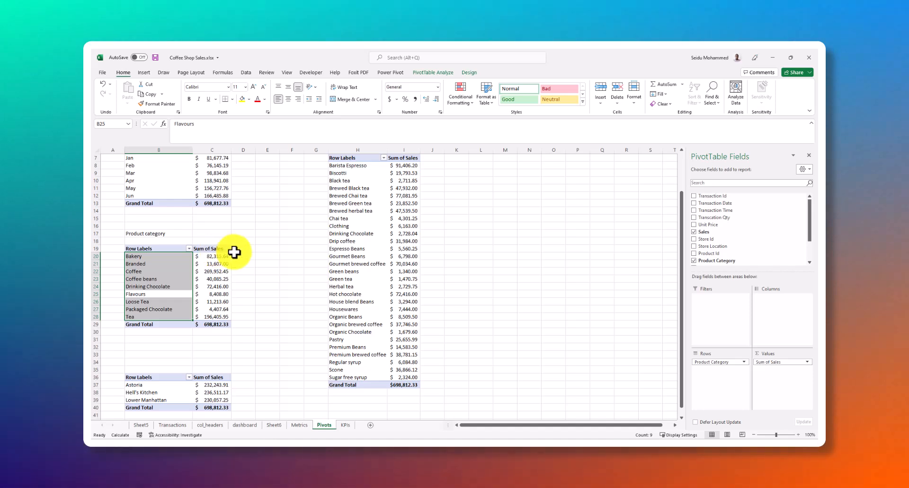
click(174, 264)
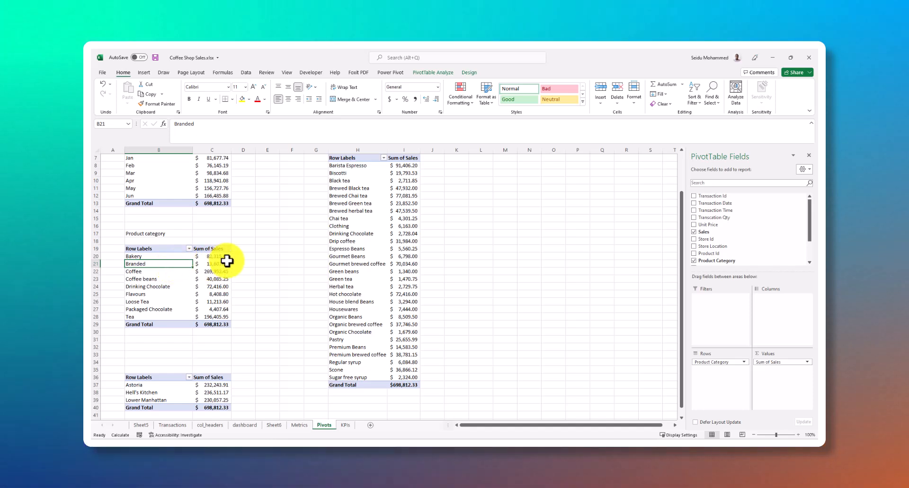
scroll(283, 242, up, 2)
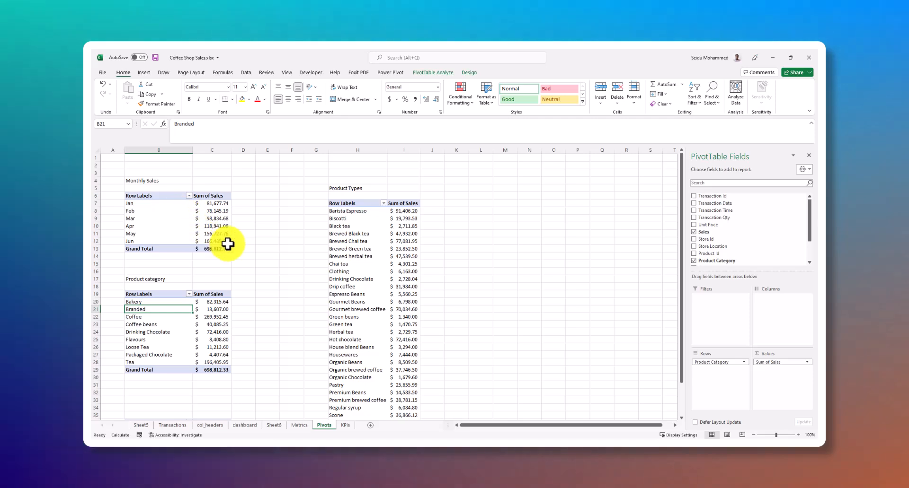
click(168, 210)
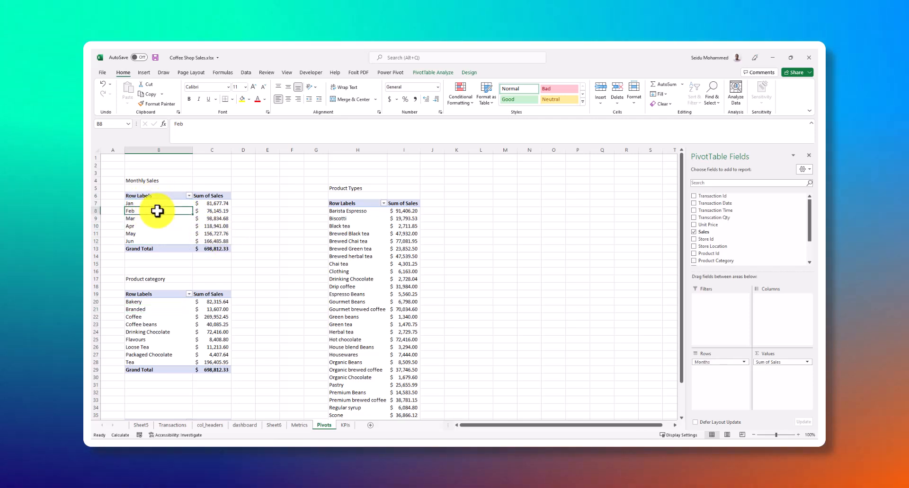
click(167, 197)
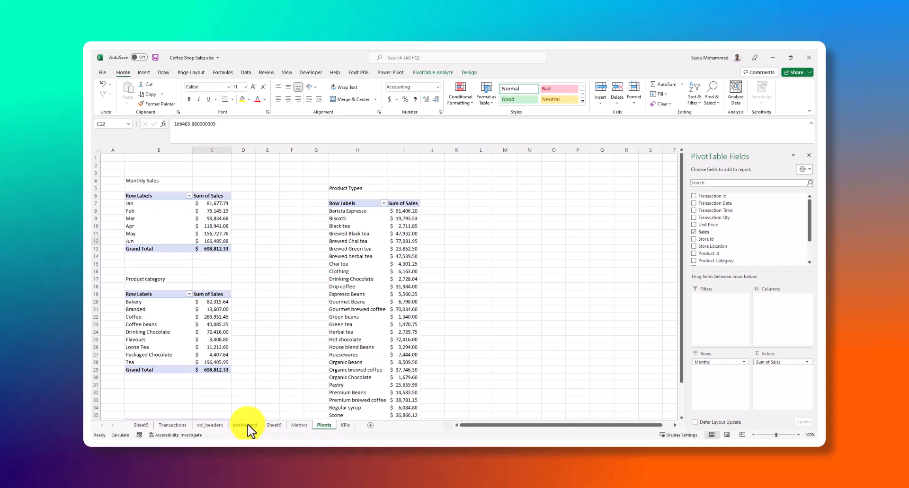
Check the dashboard sheet, and examine the Total Sales Per Month banner and monthly bar chart on Sheet6
click(246, 425)
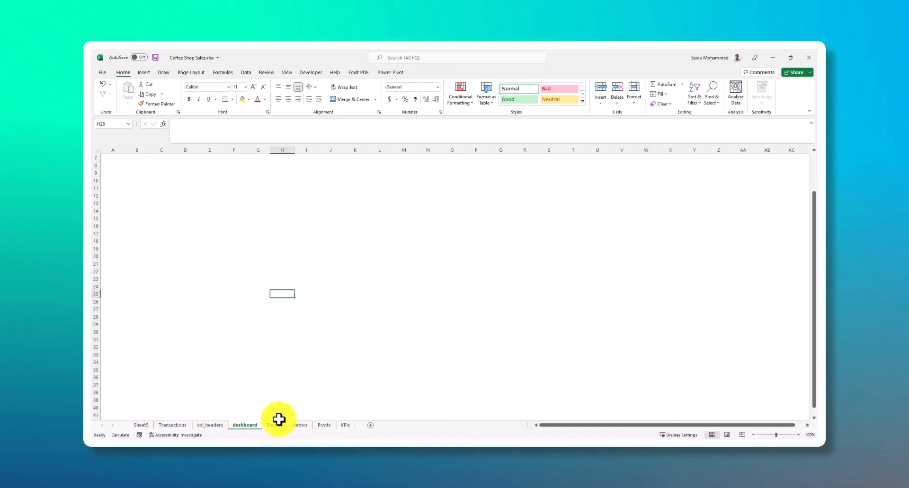
click(275, 425)
scroll(360, 331, up, 4)
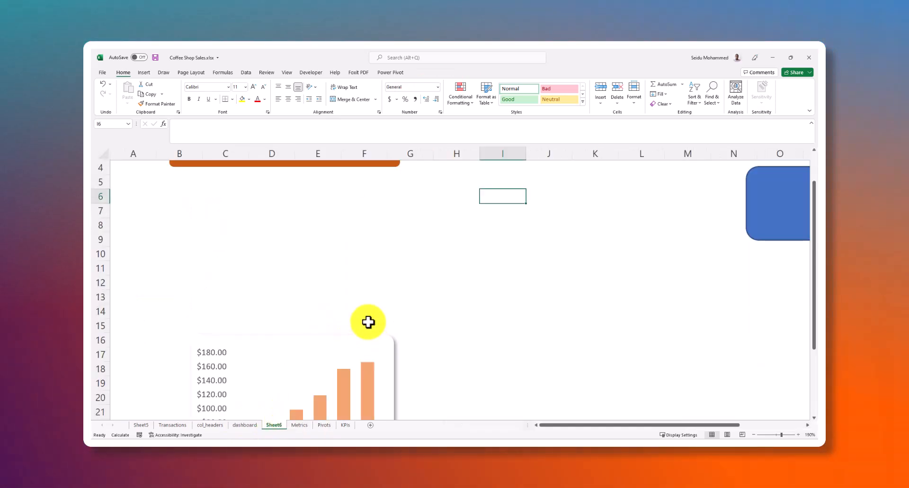
scroll(359, 266, down, 4)
click(349, 211)
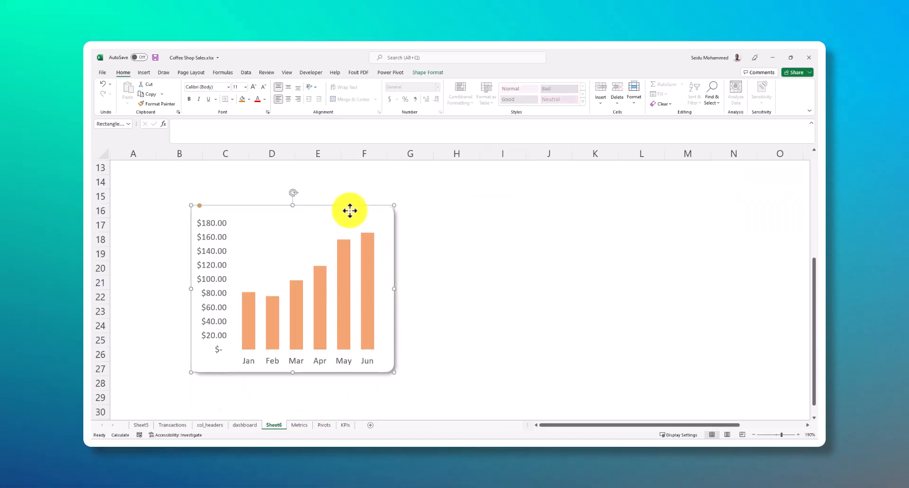
scroll(412, 244, up, 3)
scroll(412, 243, up, 2)
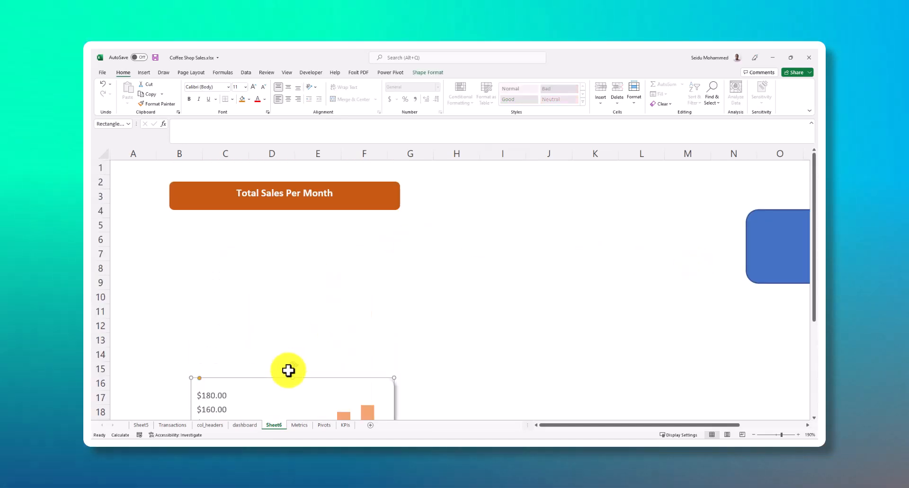
scroll(288, 371, down, 4)
click(320, 397)
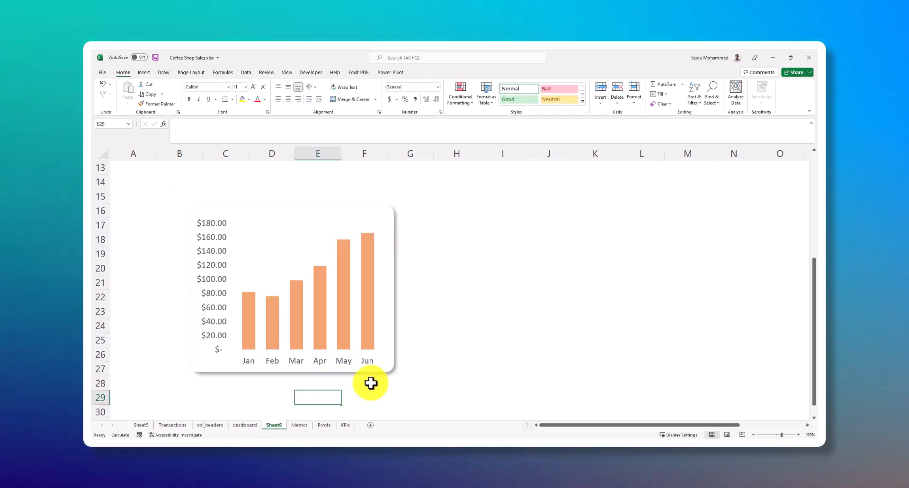
click(411, 374)
Revisit the dashboard sheet and review the list of metrics on the KPIs sheet
click(245, 425)
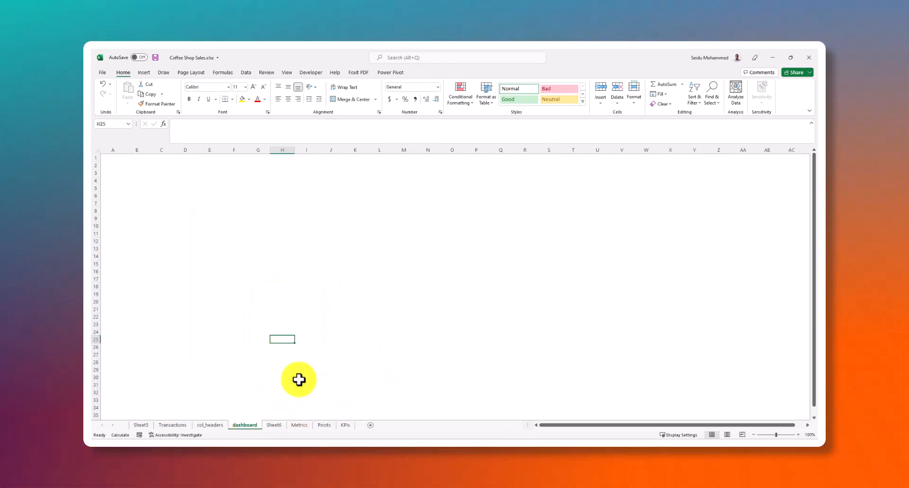
click(247, 217)
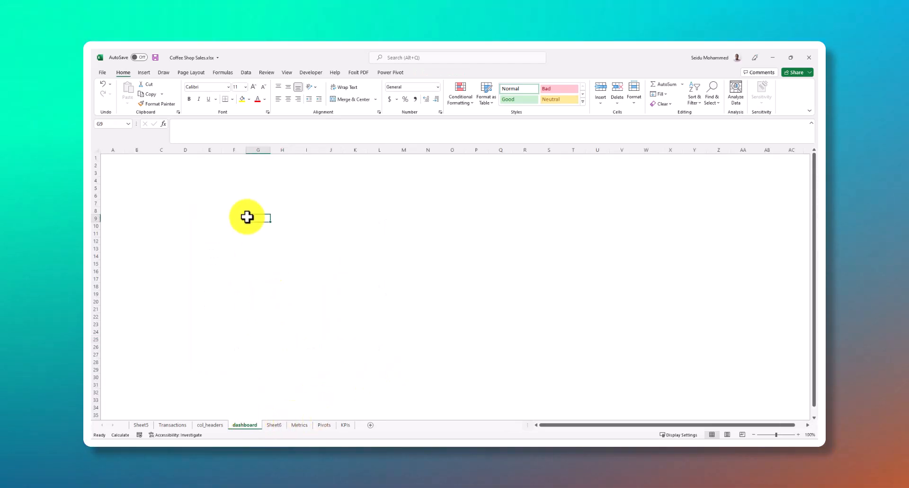
click(345, 425)
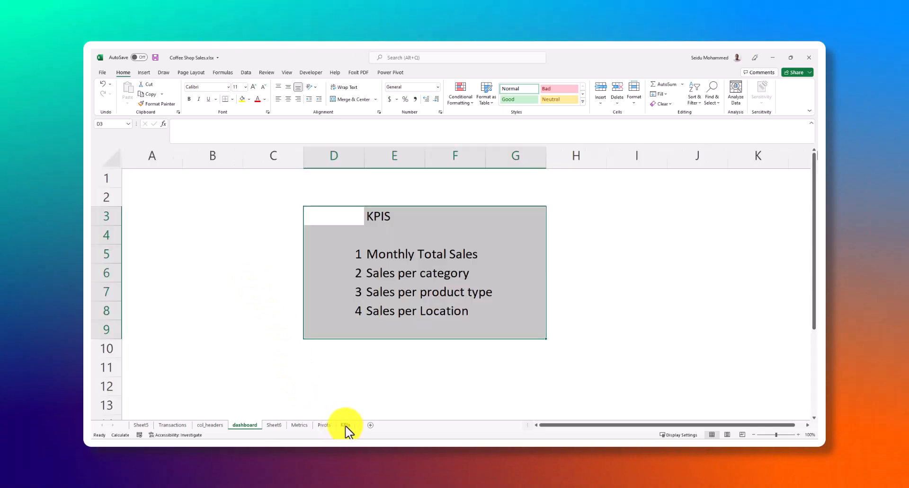
Add a new blank worksheet after the KPIs sheet and hide its gridlines
double_click(368, 426)
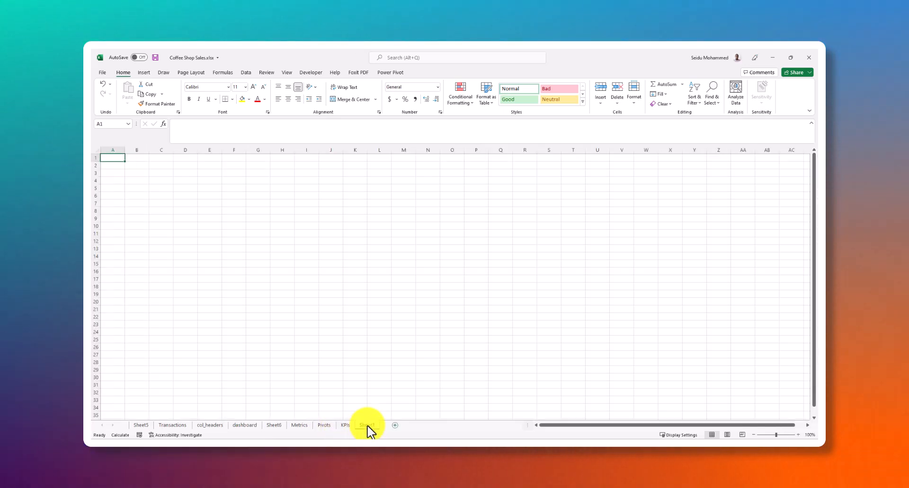
click(136, 159)
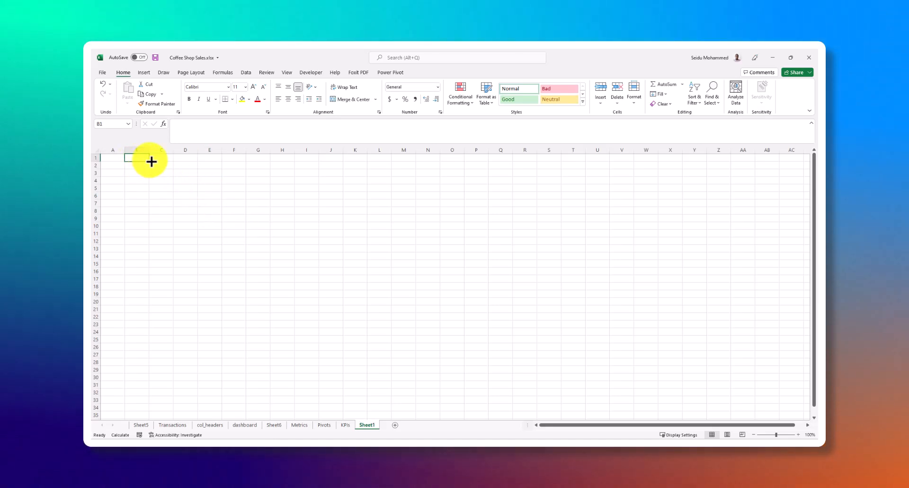
drag(179, 181, 460, 373)
scroll(455, 352, up, 20)
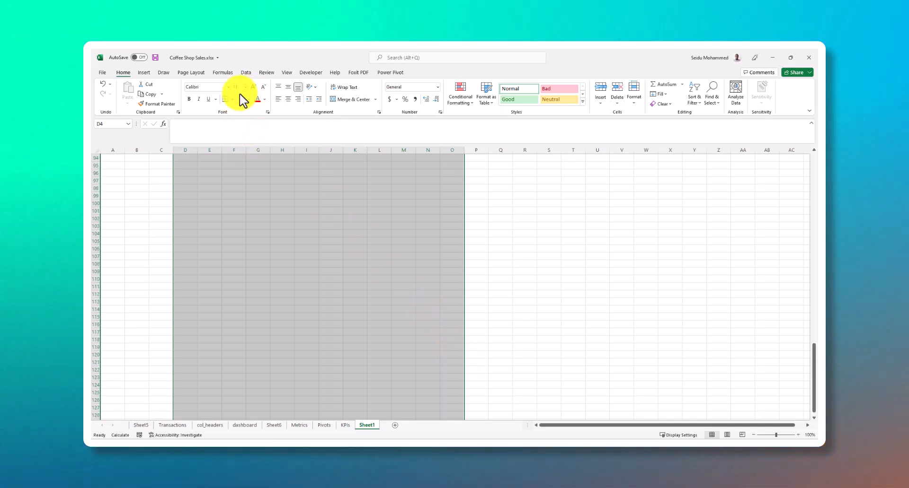
click(285, 75)
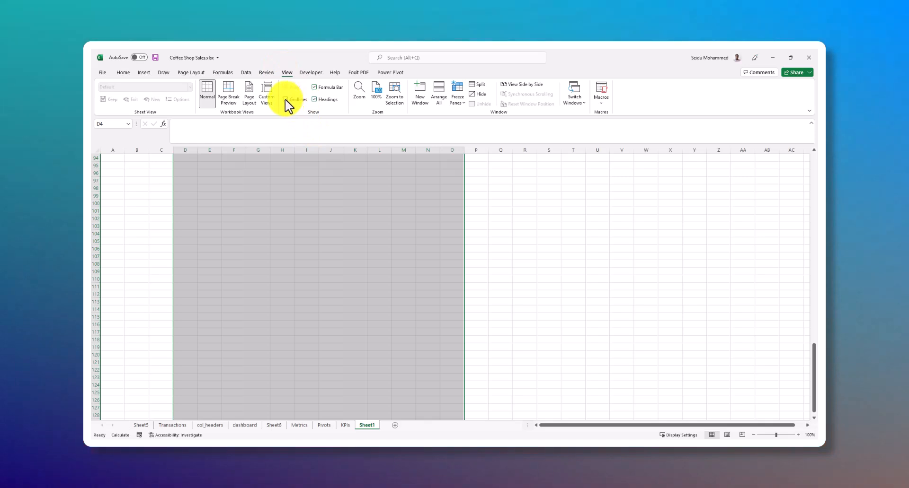
click(285, 100)
click(303, 219)
scroll(263, 196, up, 5)
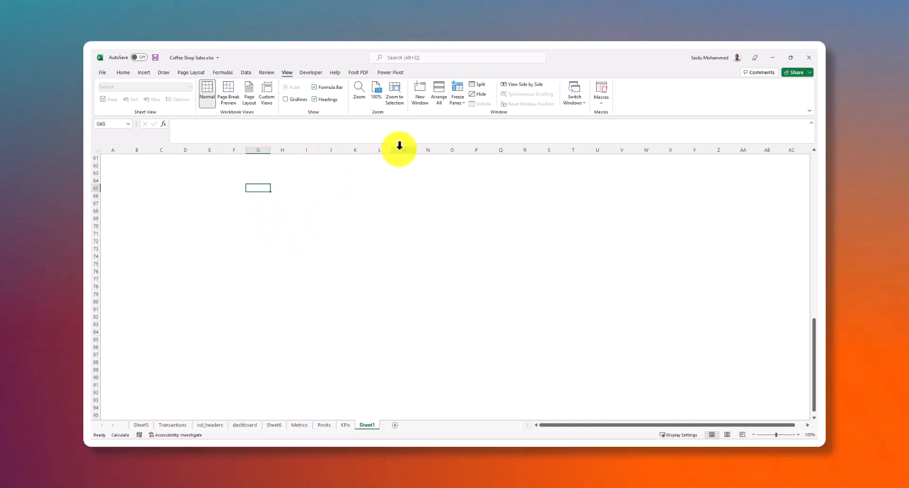
Draw a rectangle about 2.48" wide and 0.78" high across columns F to I, around rows 64 to 67
click(144, 73)
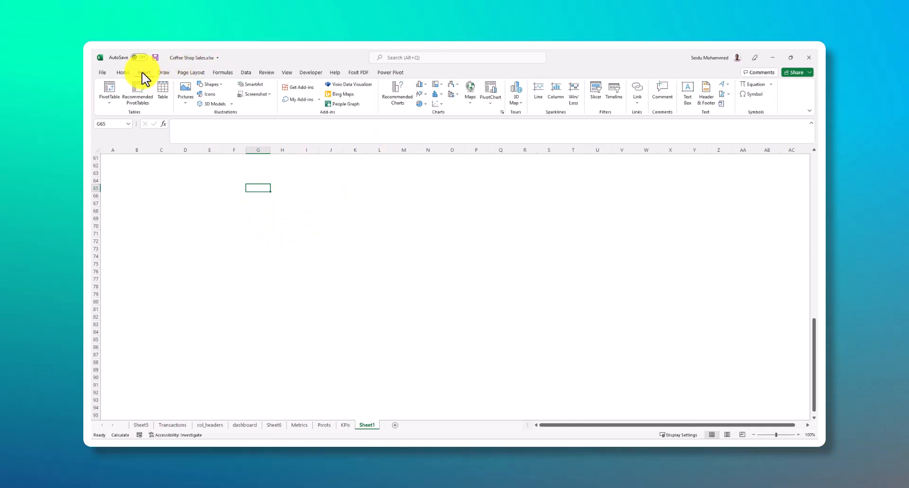
click(188, 101)
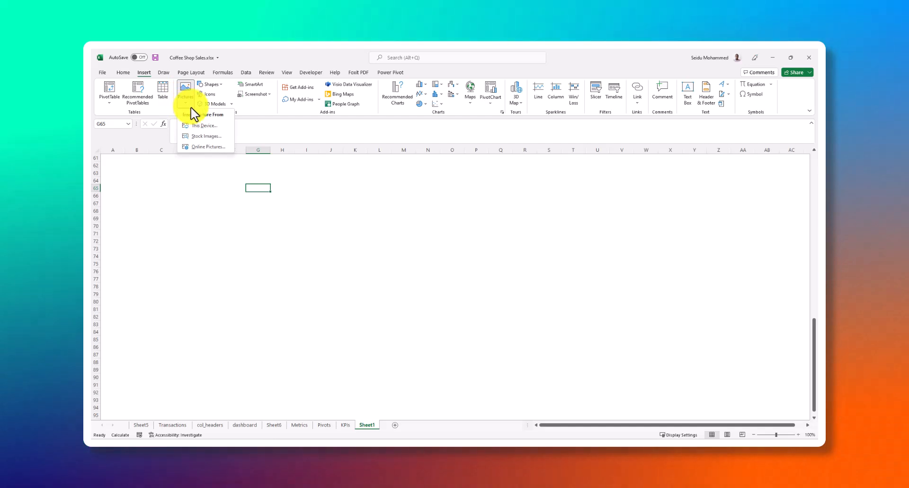
click(221, 85)
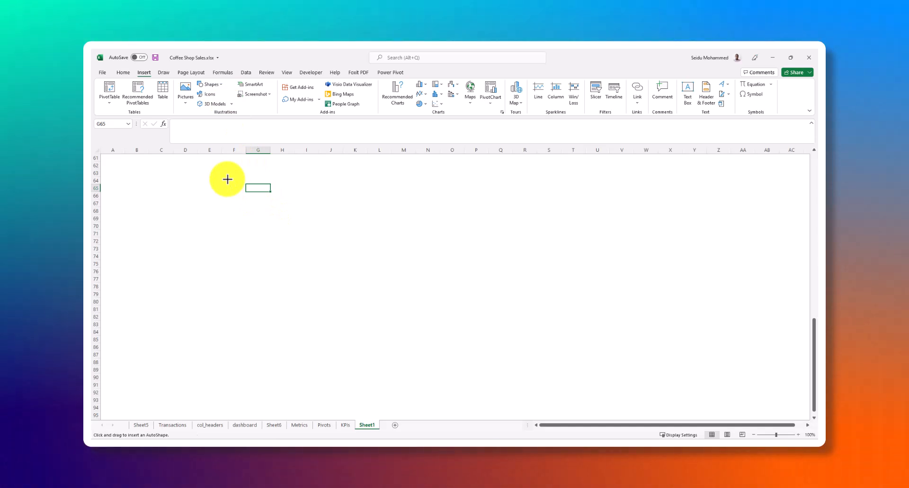
drag(302, 208, 308, 206)
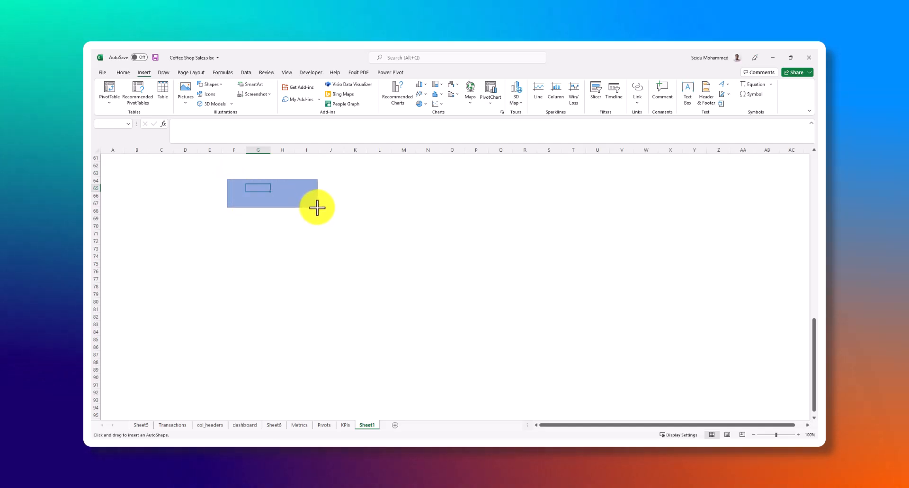
drag(318, 208, 317, 207)
click(337, 196)
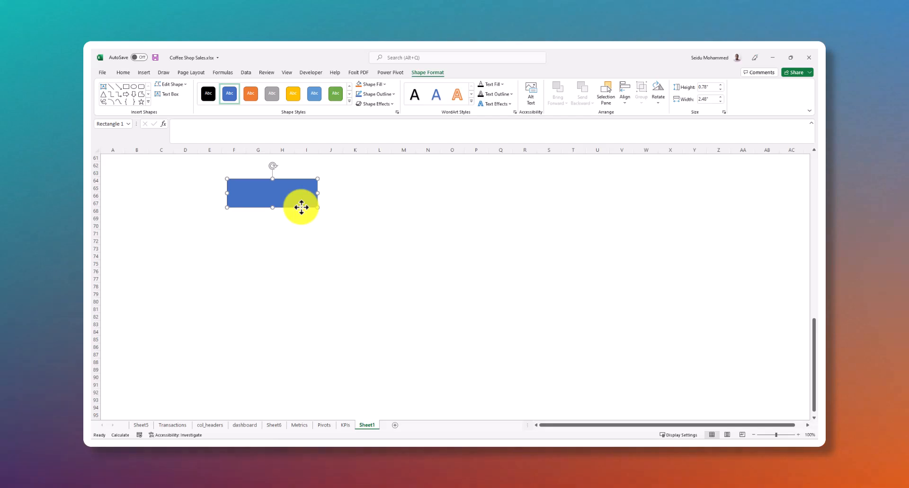
Duplicate the small rectangle twice and arrange the copies beside it as a row of three evenly spaced cards
key(ctrl+d)
key(ctrl+d)
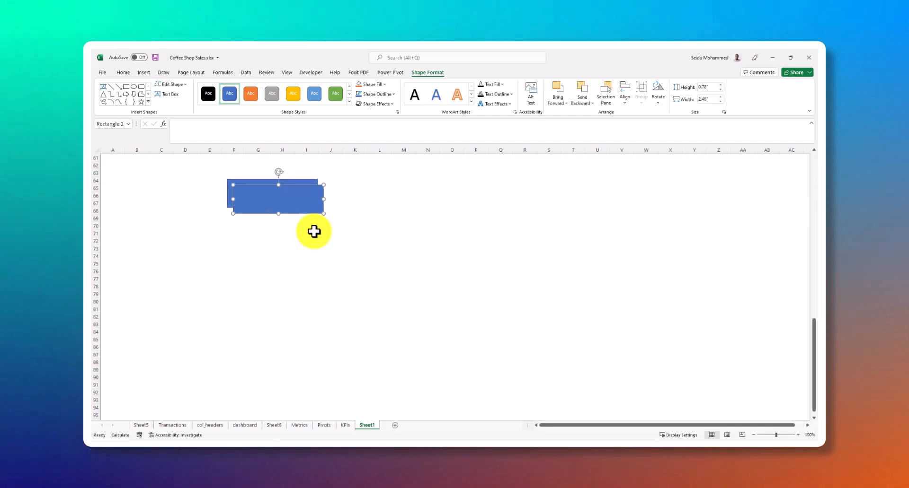
drag(293, 203, 392, 192)
drag(300, 201, 519, 194)
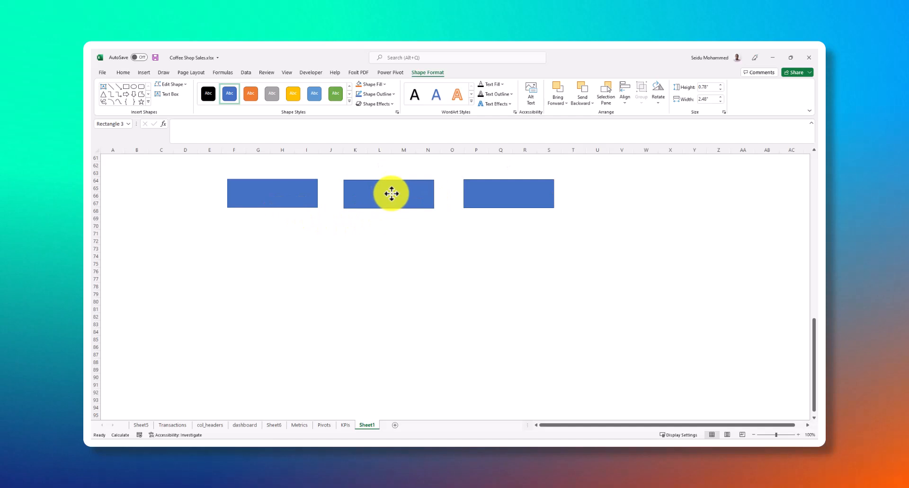
click(403, 246)
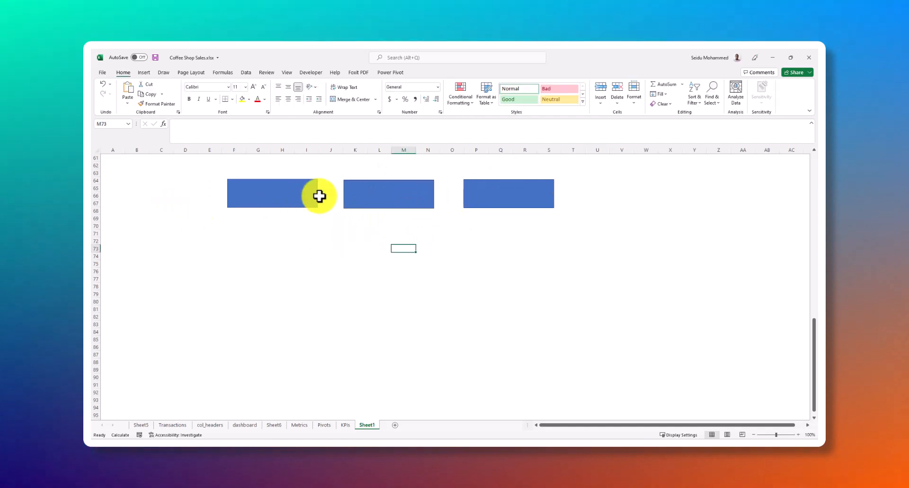
click(259, 226)
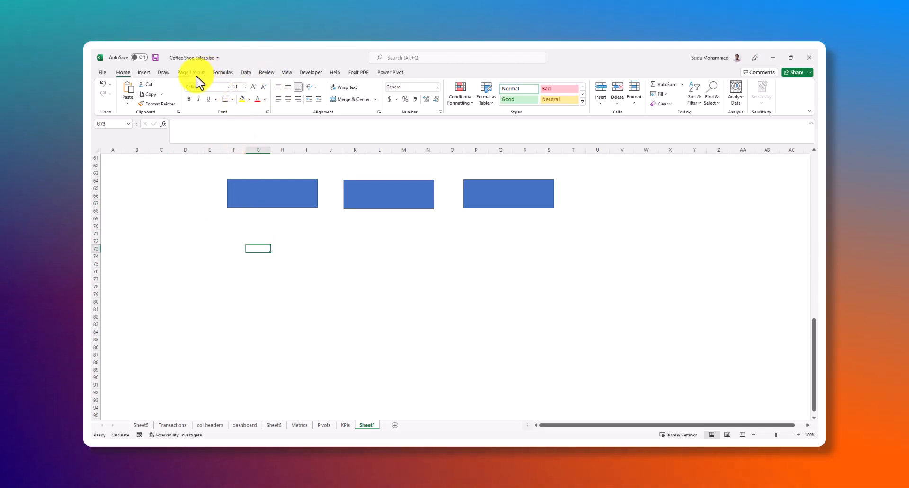
Draw a larger rectangle about 3.24" wide and 2.82" high below the first small card, starting at row 72
click(164, 74)
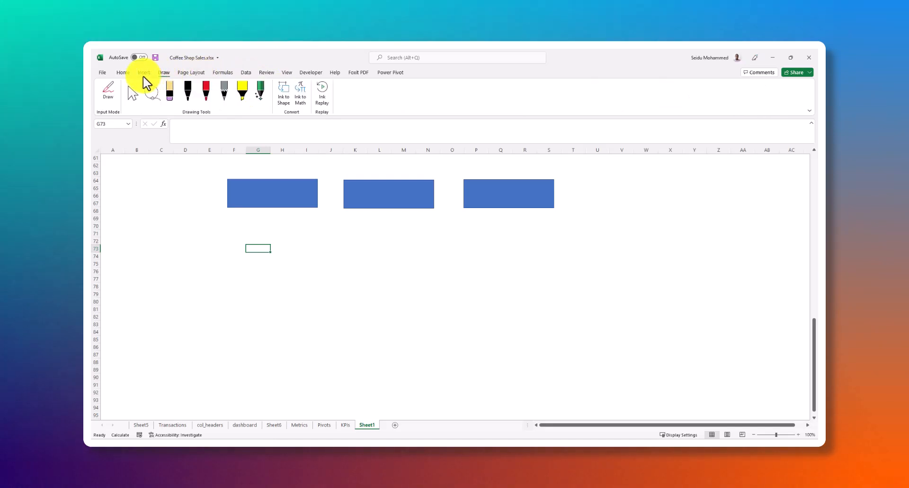
click(143, 73)
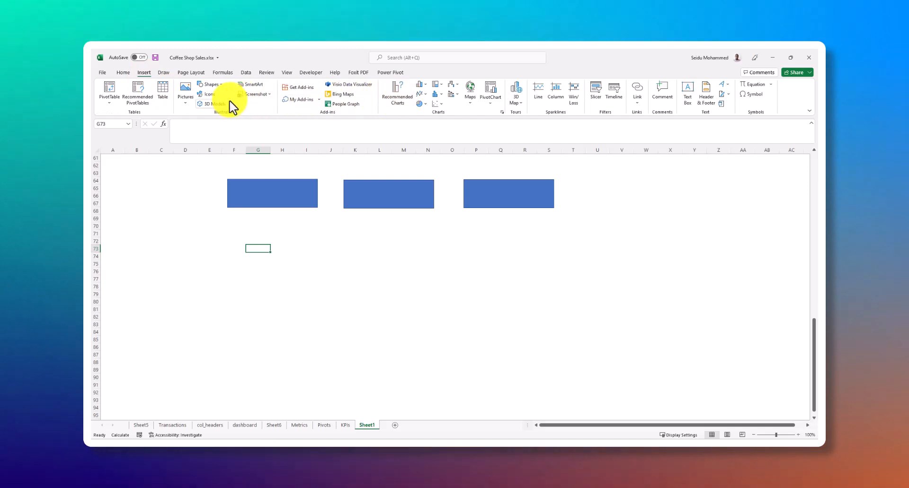
click(208, 84)
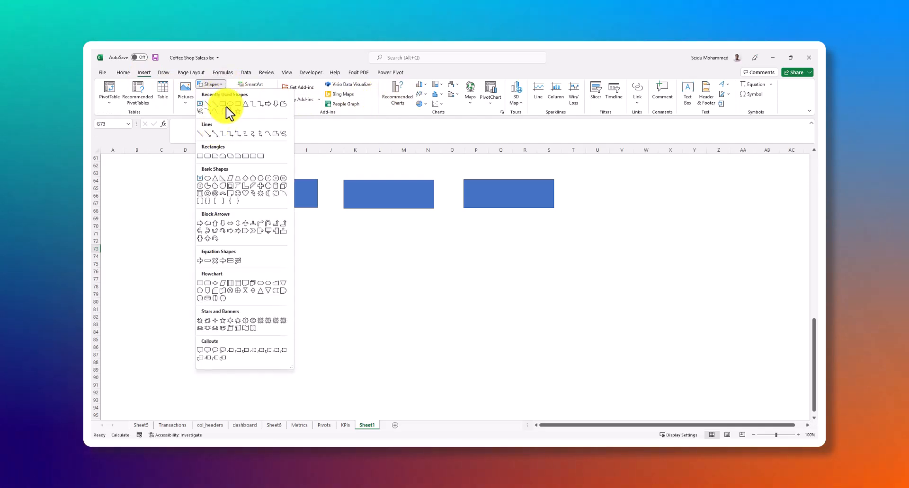
click(222, 103)
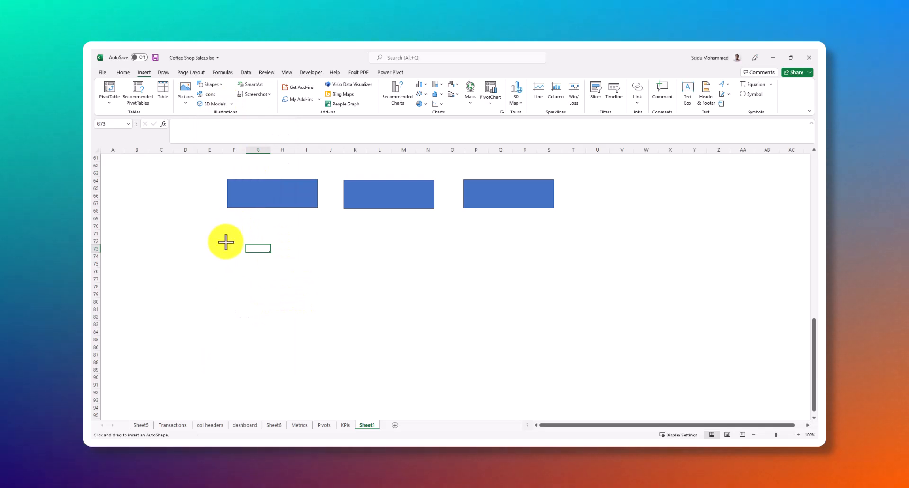
drag(327, 347, 343, 344)
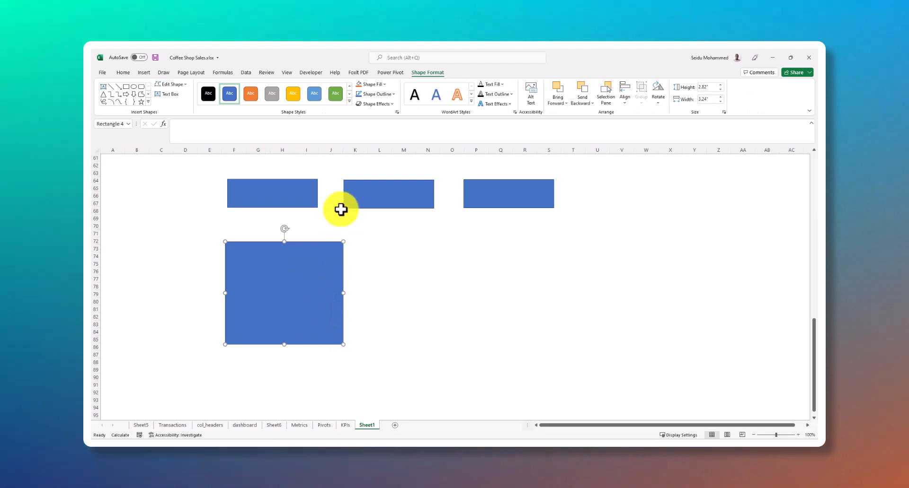
Narrow the middle small card to about 2.39" and enlarge the big rectangle to about 3.35" wide and 3.08" high
click(353, 198)
click(312, 272)
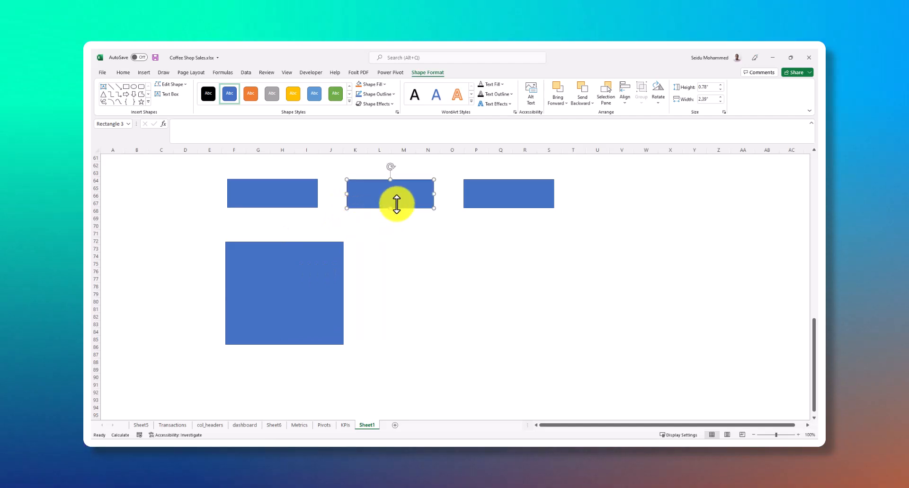
click(313, 279)
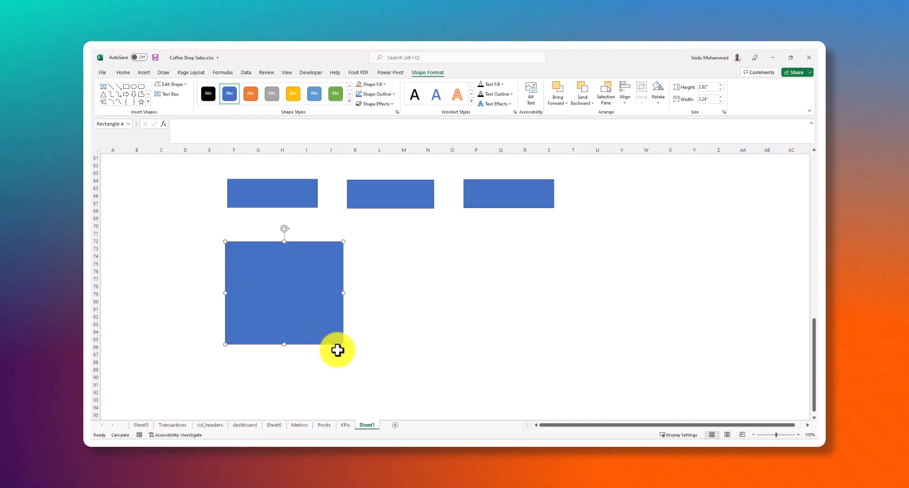
mouse_move(343, 345)
mouse_down()
mouse_move(378, 344)
mouse_move(369, 359)
mouse_move(333, 359)
mouse_move(347, 354)
mouse_up()
click(331, 294)
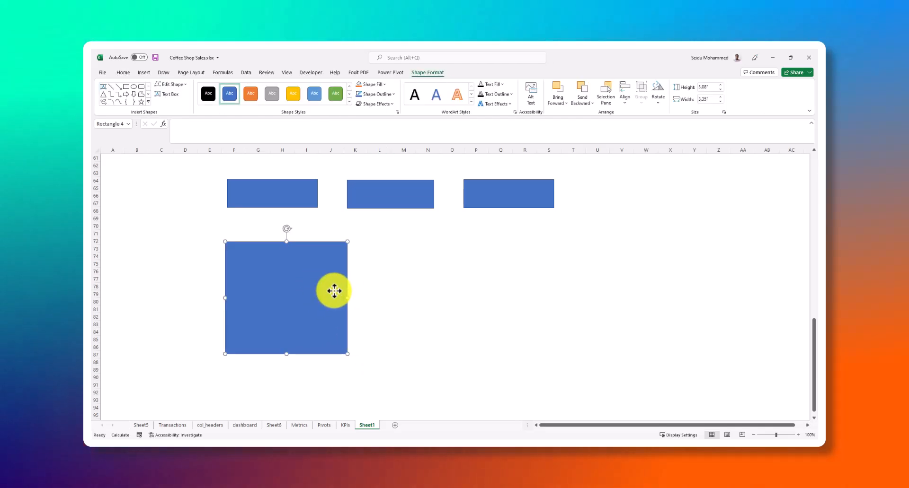
Review the KPIs list, the pivot tables, the Metrics sheet and Sheet6, and return to the new layout sheet
scroll(308, 332, down, 3)
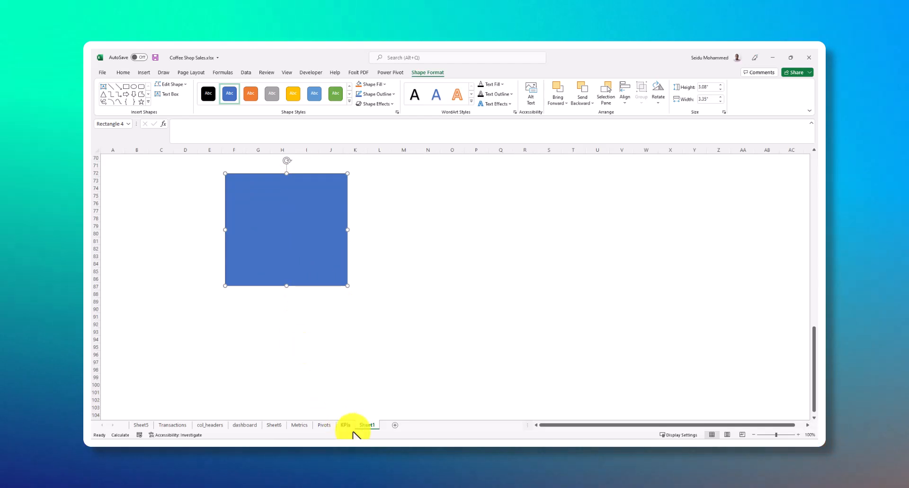
click(346, 426)
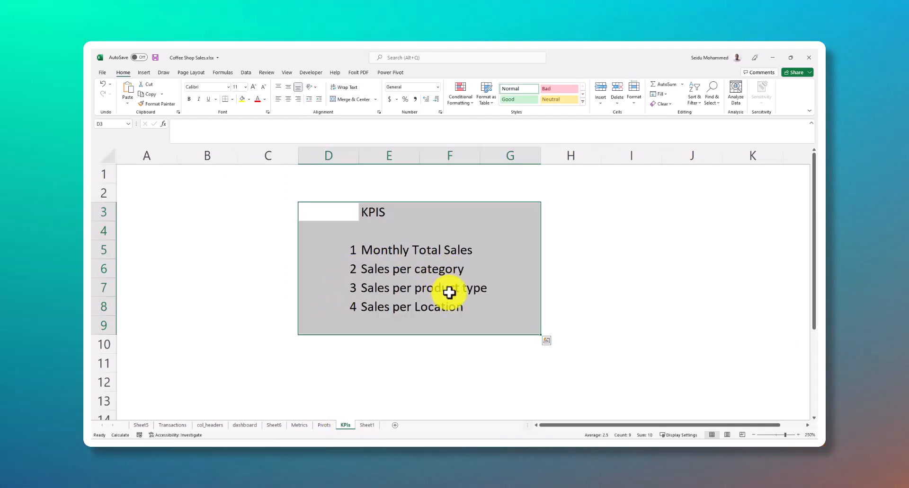
click(326, 425)
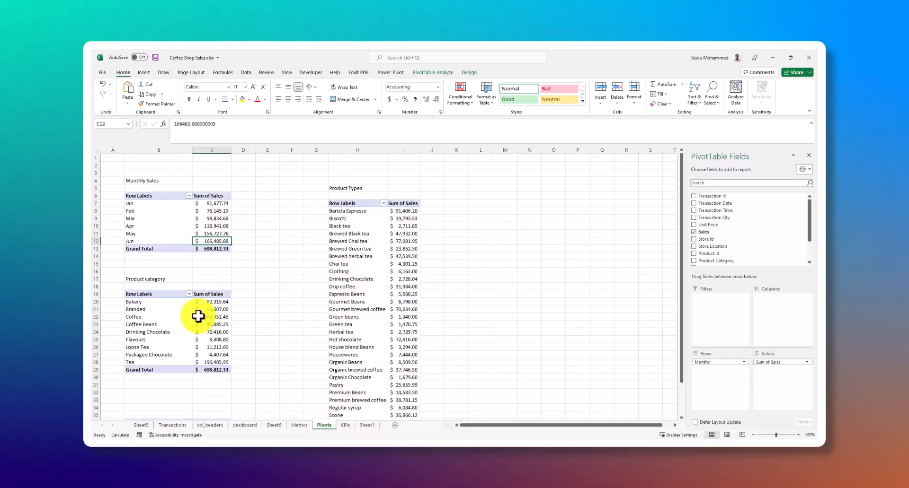
scroll(191, 324, down, 6)
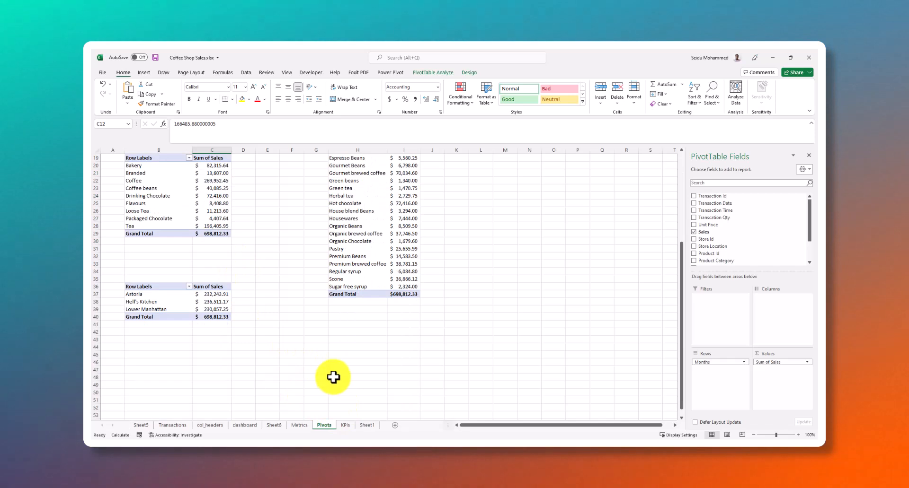
click(299, 425)
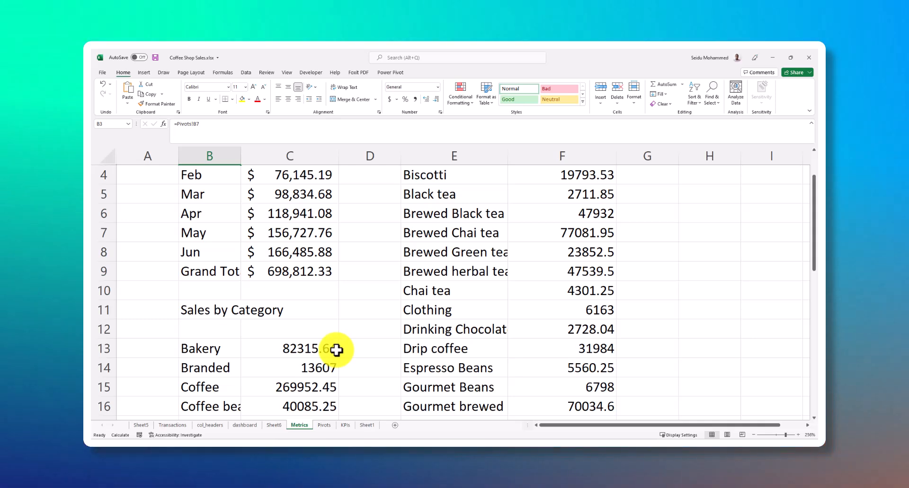
click(276, 425)
click(365, 426)
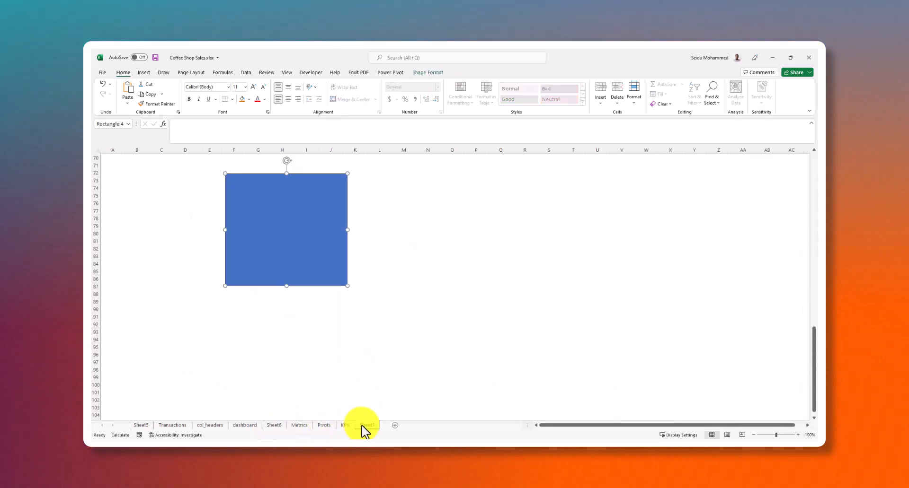
Duplicate the large rectangle, widen the copy and place it beside the original, ending under the third small card
scroll(300, 245, up, 2)
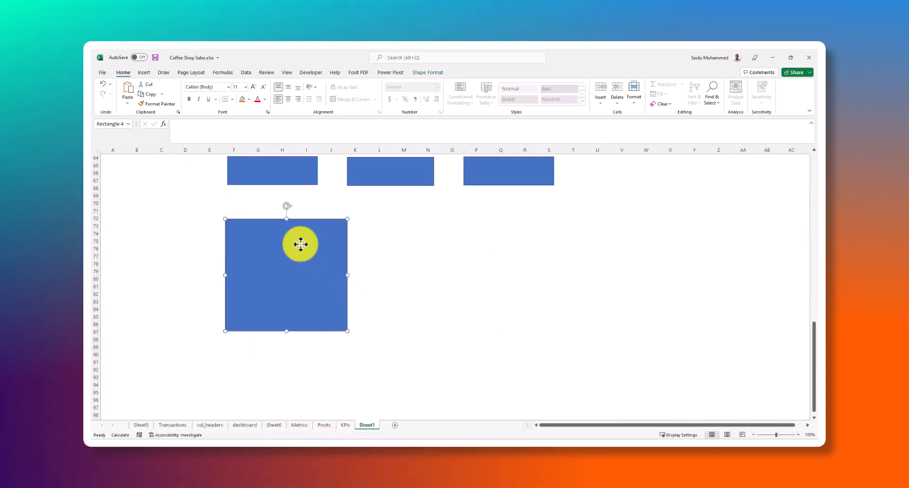
key(ctrl+d)
drag(297, 265, 431, 259)
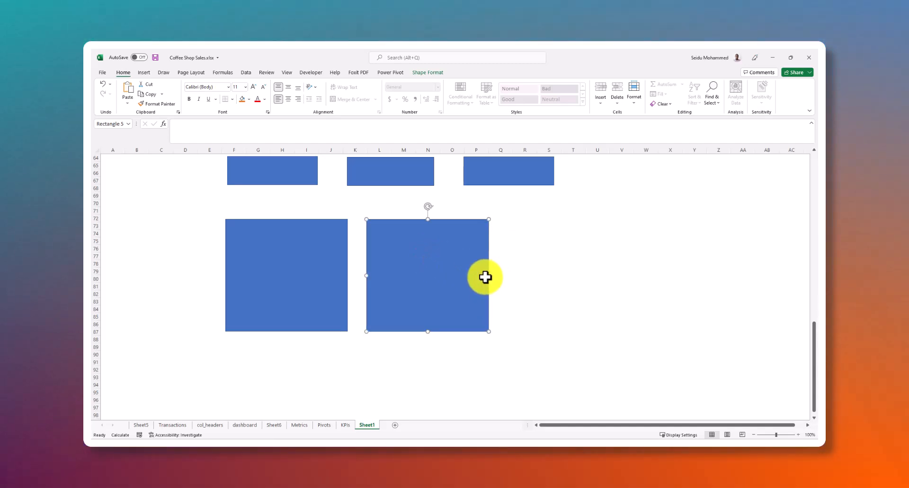
drag(488, 332, 538, 333)
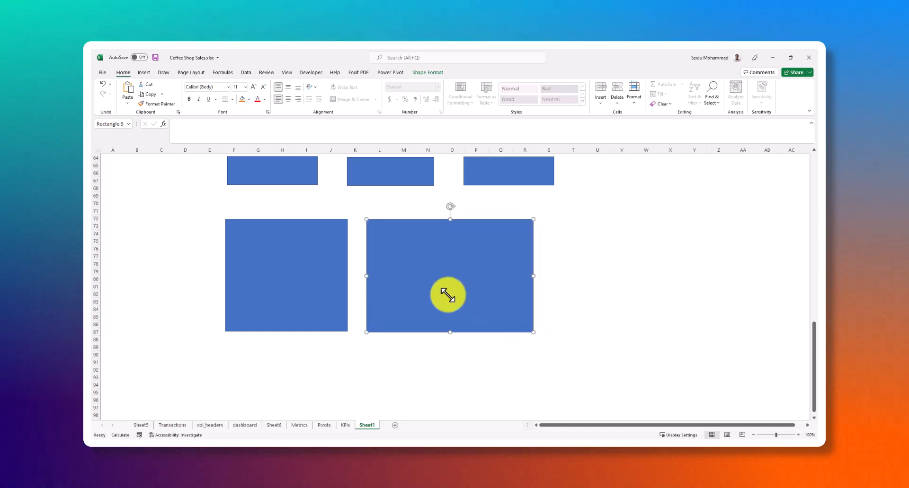
drag(450, 294, 472, 294)
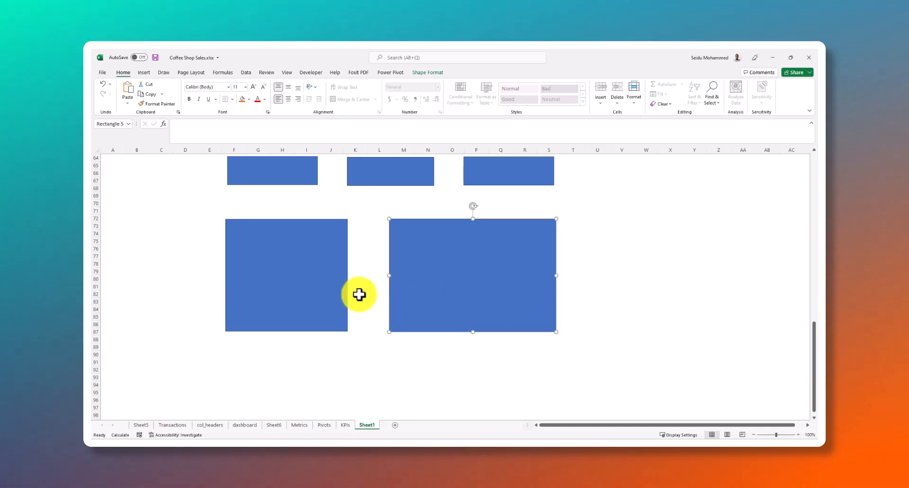
Enlarge the original large rectangle, shift it to start at column D, and line up the first small card above its left edge
drag(346, 330, 375, 339)
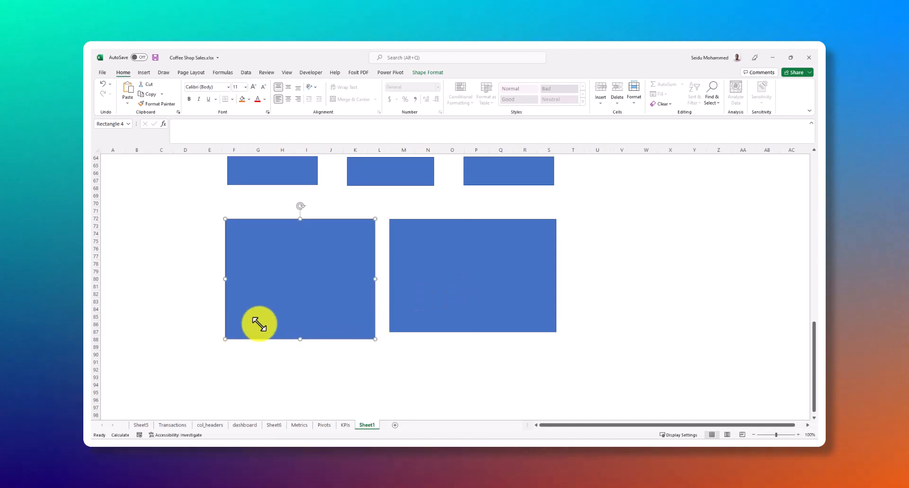
drag(259, 324, 253, 324)
drag(258, 290, 232, 298)
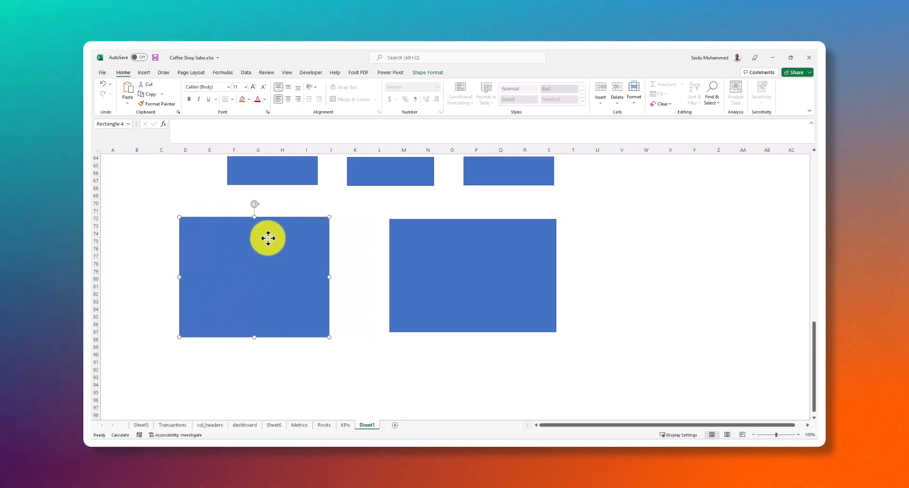
drag(269, 181, 235, 181)
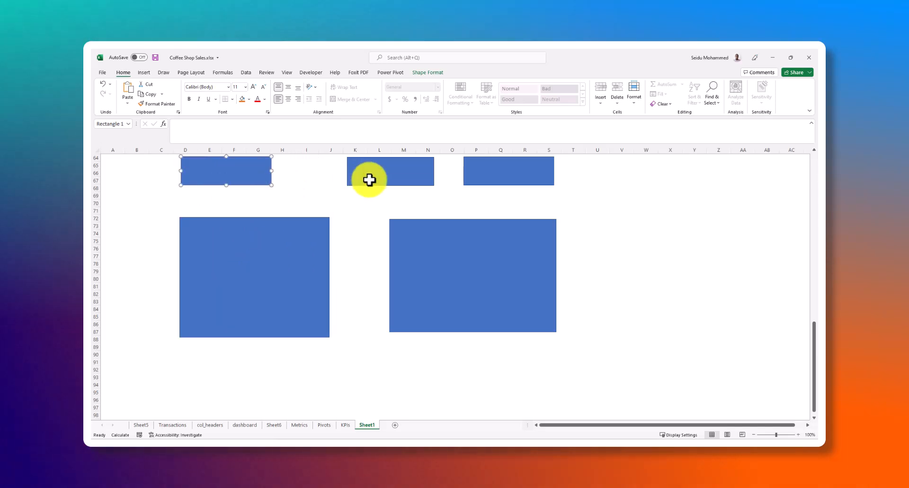
Move the second and third small cards closer to the first, then shrink both large rectangles and bring the second one nearer the first
drag(344, 179, 337, 178)
drag(492, 175, 483, 177)
click(459, 278)
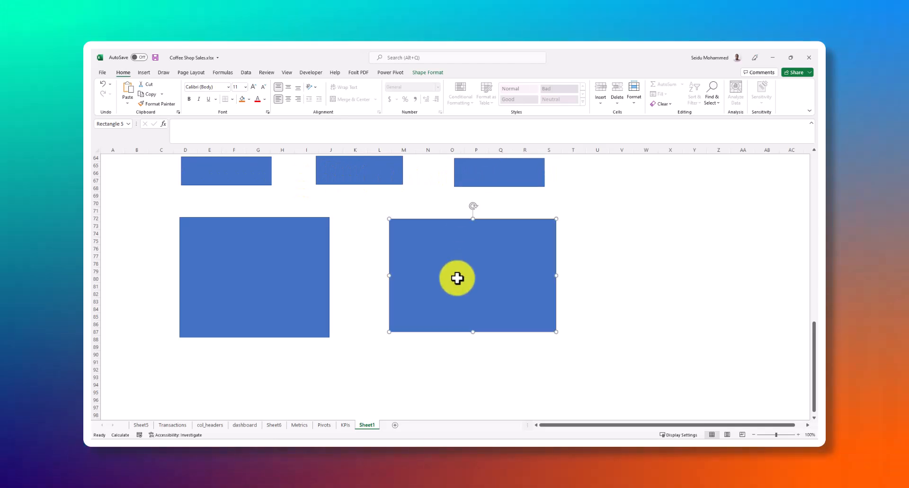
drag(554, 332, 519, 336)
drag(455, 277, 429, 283)
mouse_move(329, 338)
mouse_down()
mouse_move(292, 331)
mouse_move(315, 332)
mouse_up()
drag(384, 286, 386, 274)
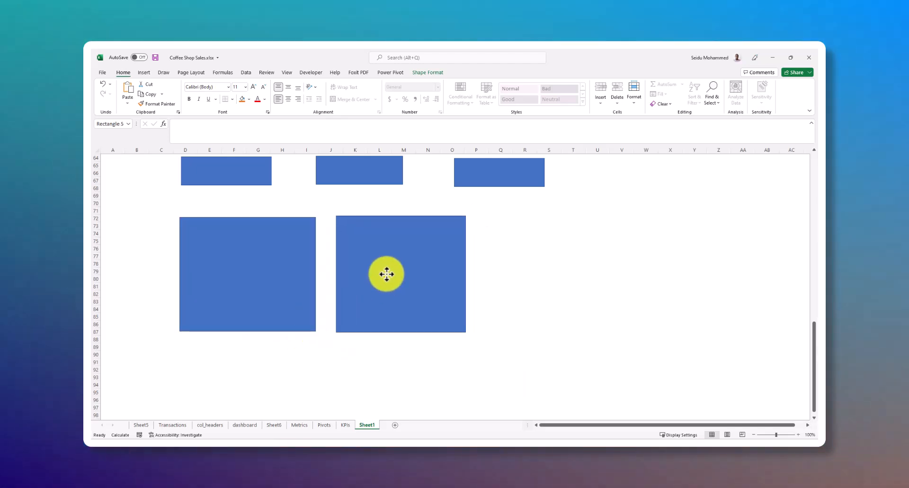
Shift the second and third small cards outward and place a copy of the second large rectangle beside it as a third panel
drag(513, 179, 526, 179)
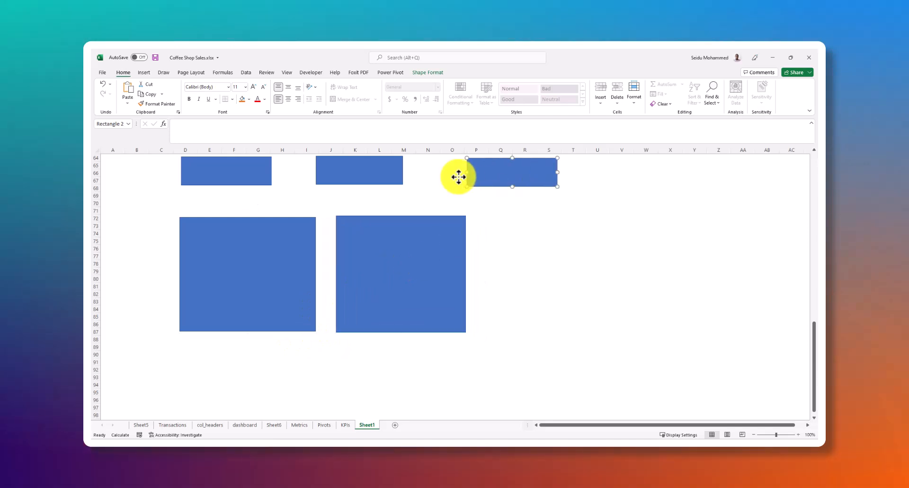
drag(385, 170, 398, 177)
click(396, 268)
drag(393, 266, 555, 269)
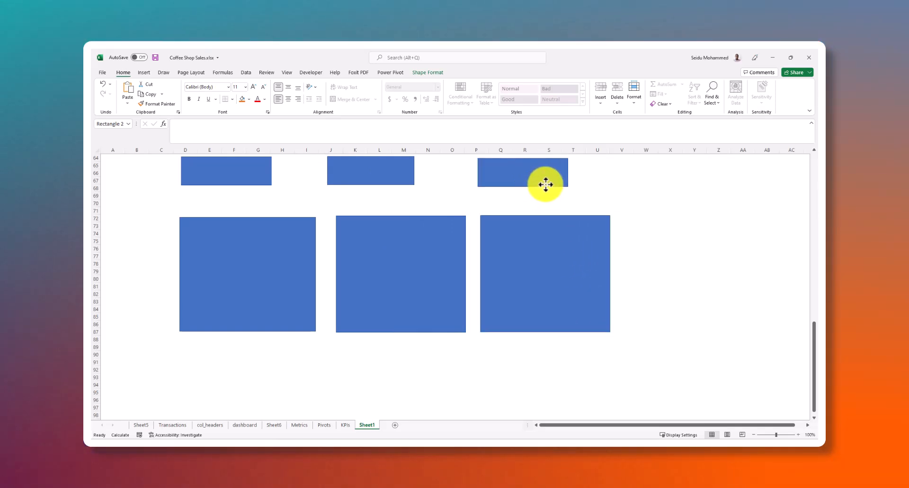
Move the three small cards and the three large panels down the sheet, keeping each card above its panel
mouse_move(577, 185)
mouse_down()
mouse_move(584, 182)
mouse_move(566, 197)
mouse_up()
drag(375, 175, 414, 192)
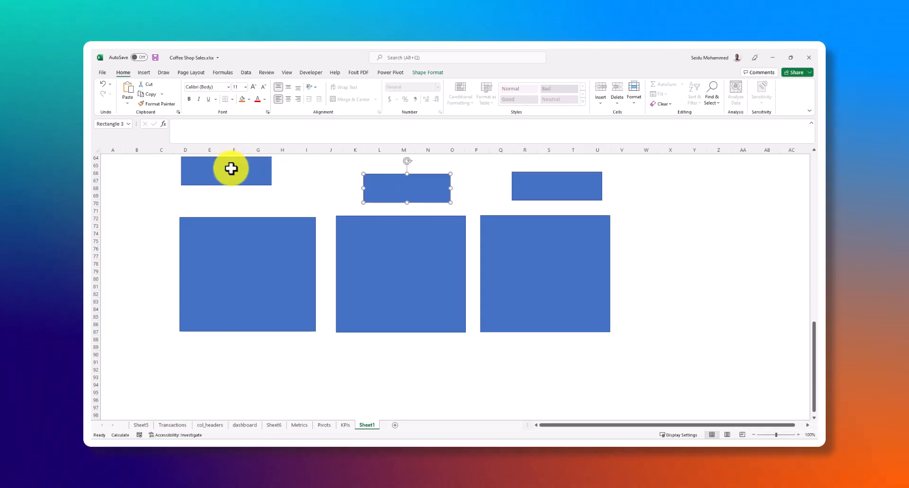
drag(234, 189, 239, 187)
drag(280, 243, 276, 290)
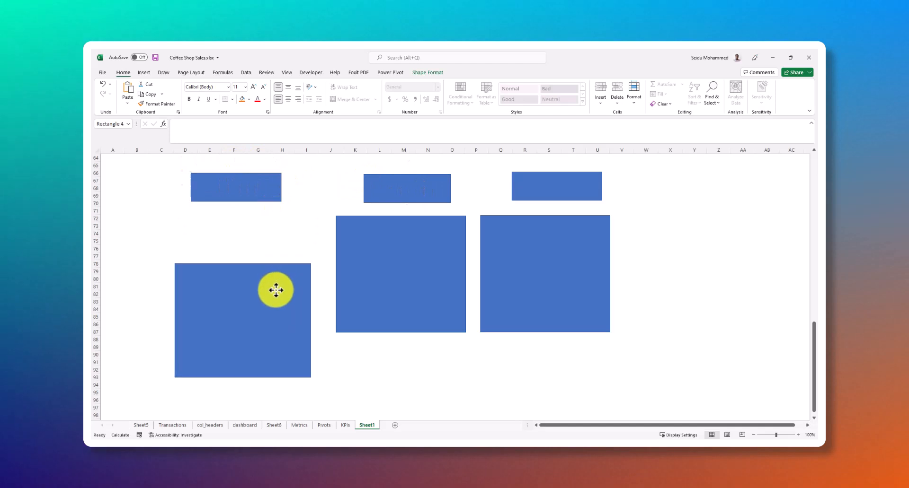
drag(380, 244, 380, 297)
drag(525, 262, 527, 315)
drag(525, 181, 531, 196)
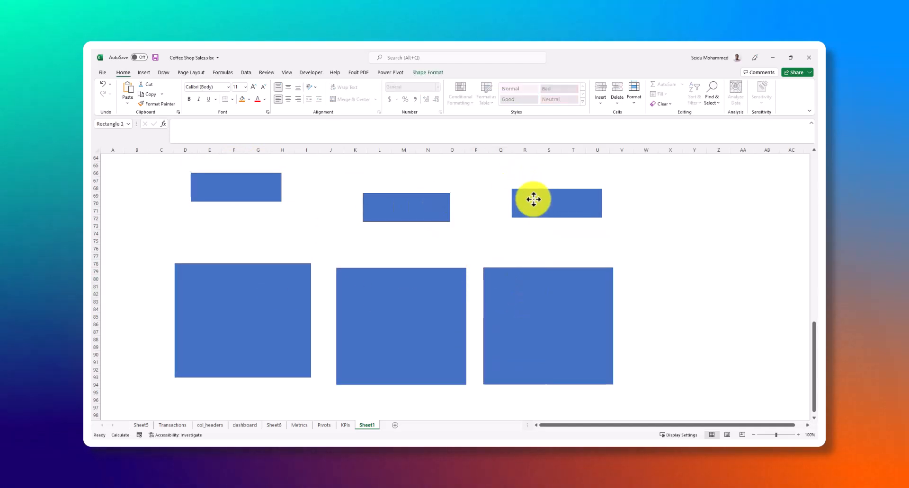
Duplicate the first small card and stretch the copy into a banner across columns D to U above the cards
drag(253, 187, 289, 183)
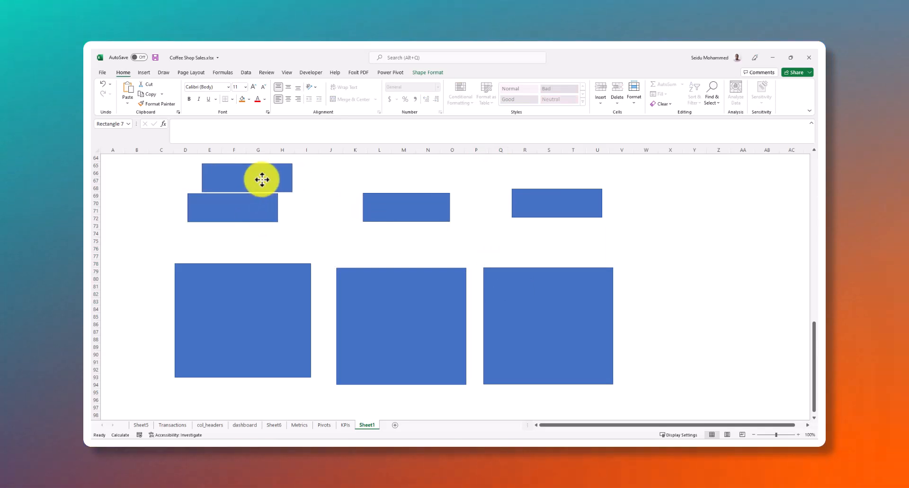
drag(539, 175, 627, 173)
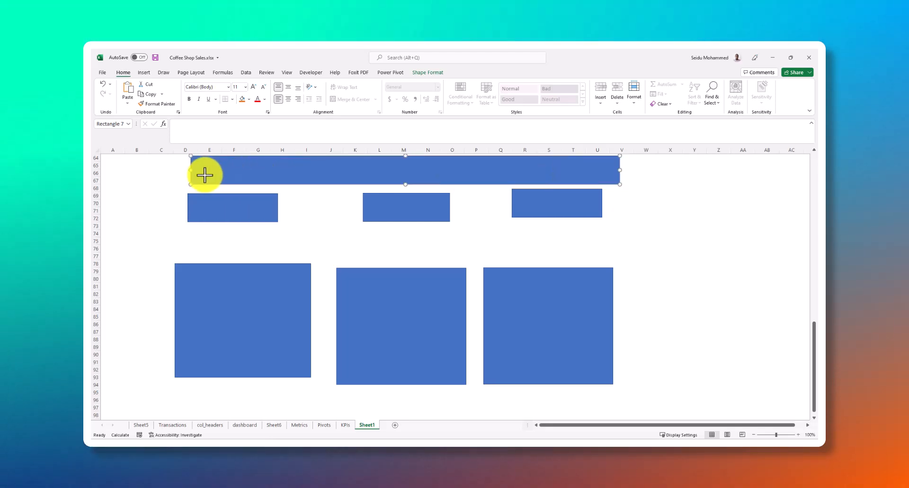
drag(191, 170, 169, 173)
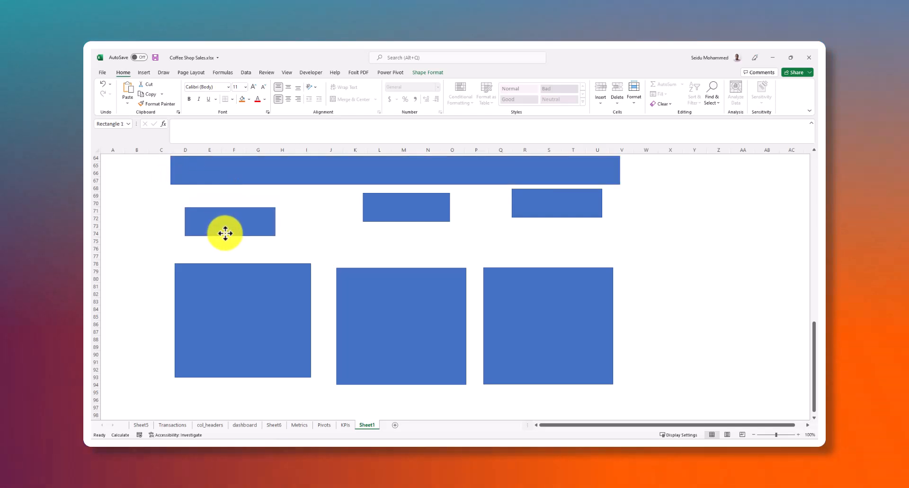
Lower and widen the middle small card, then delete the first and third small cards
drag(390, 215, 400, 223)
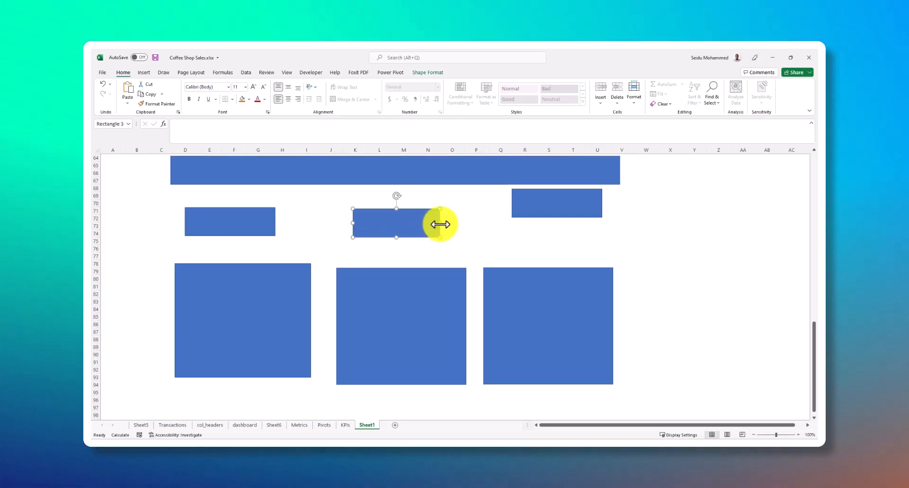
drag(438, 224, 406, 222)
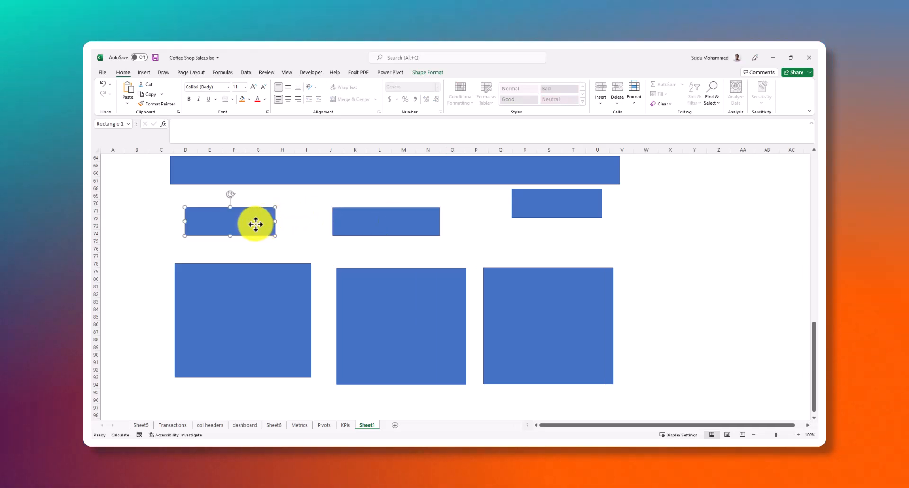
key(Delete)
click(452, 222)
click(535, 214)
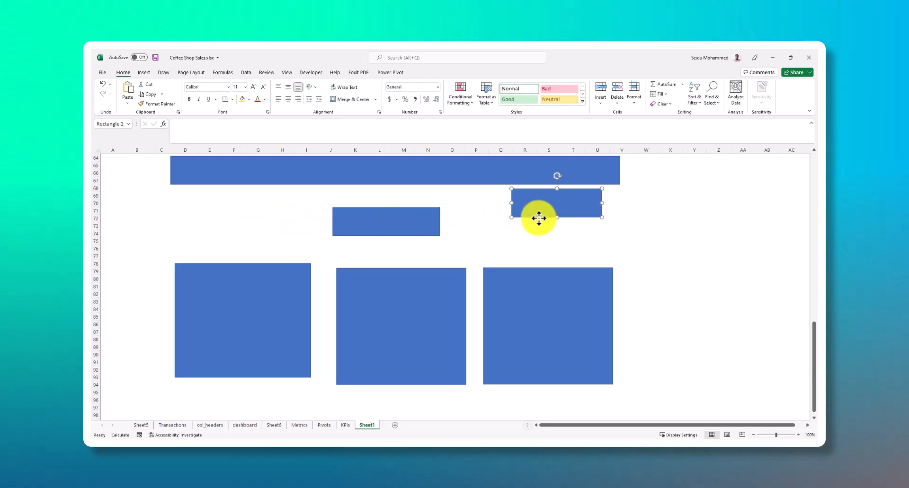
key(Delete)
Place the remaining small card under the banner's left end, align the first large panel beneath it, and widen the card to the panel's width
click(404, 220)
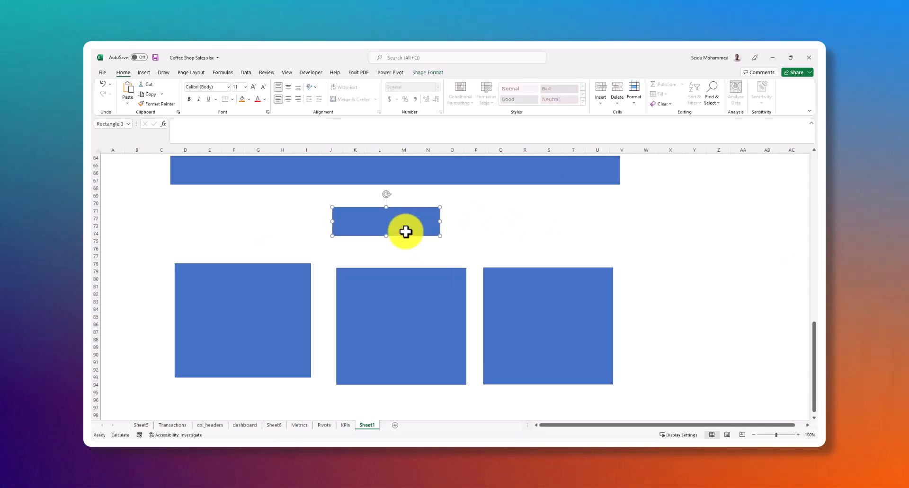
drag(400, 223, 228, 221)
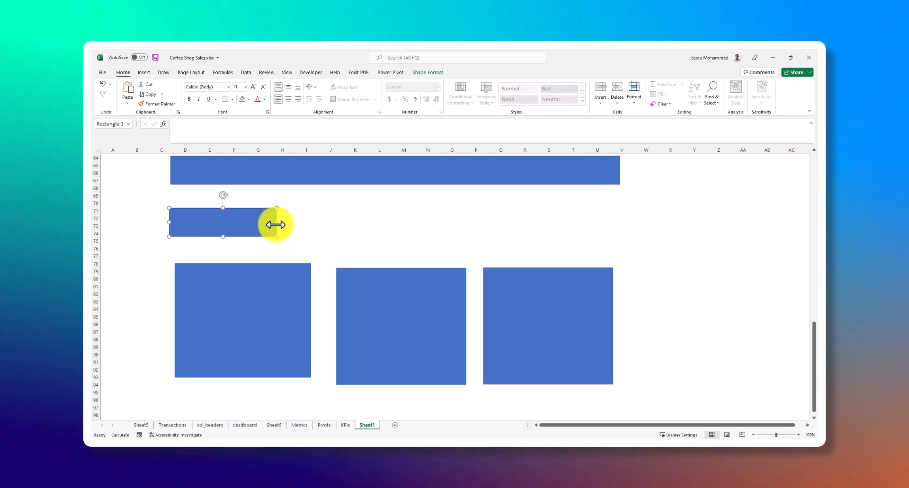
drag(276, 223, 293, 223)
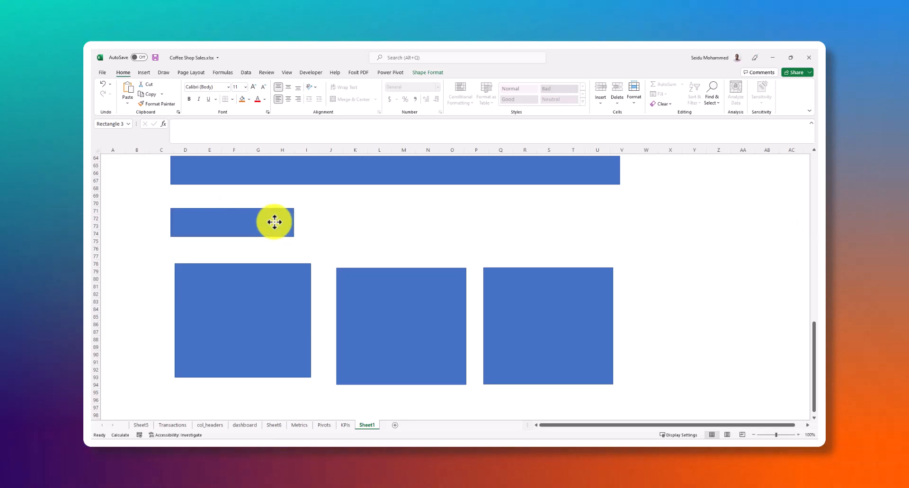
drag(266, 282, 263, 283)
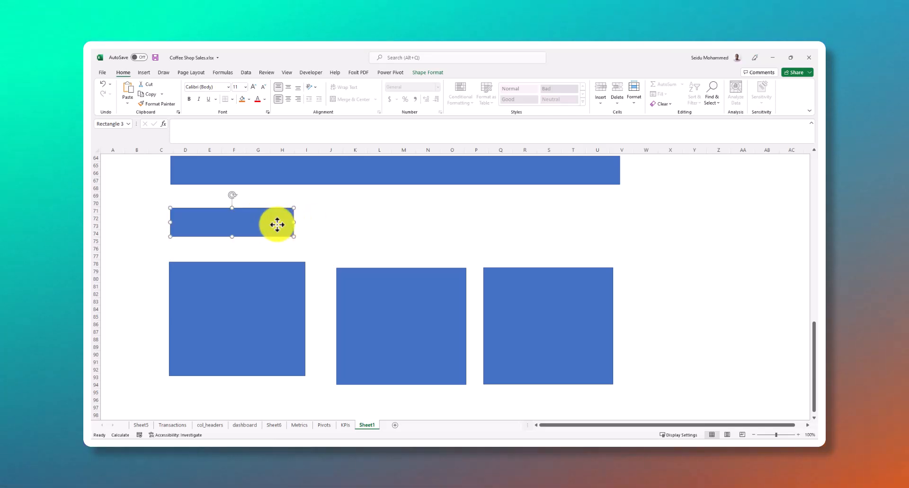
drag(293, 222, 305, 221)
Delete the second and third large panels
click(396, 294)
drag(396, 294, 372, 284)
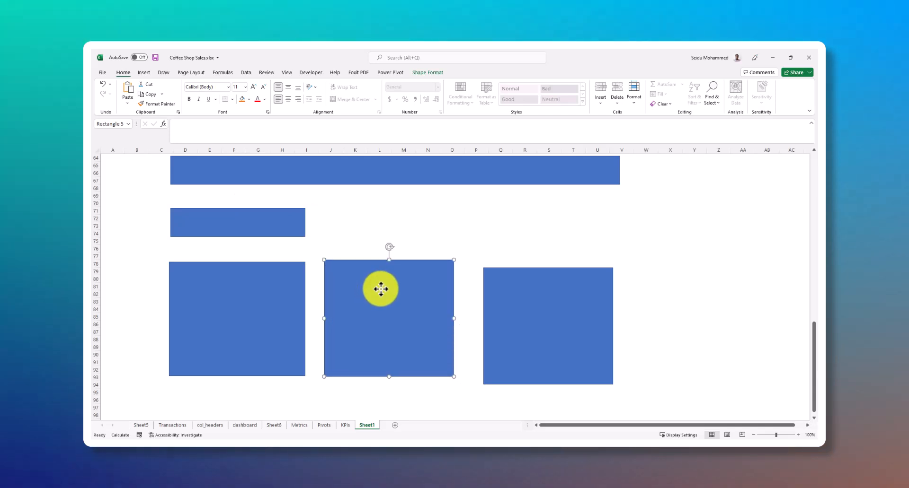
key(Delete)
click(526, 294)
key(Delete)
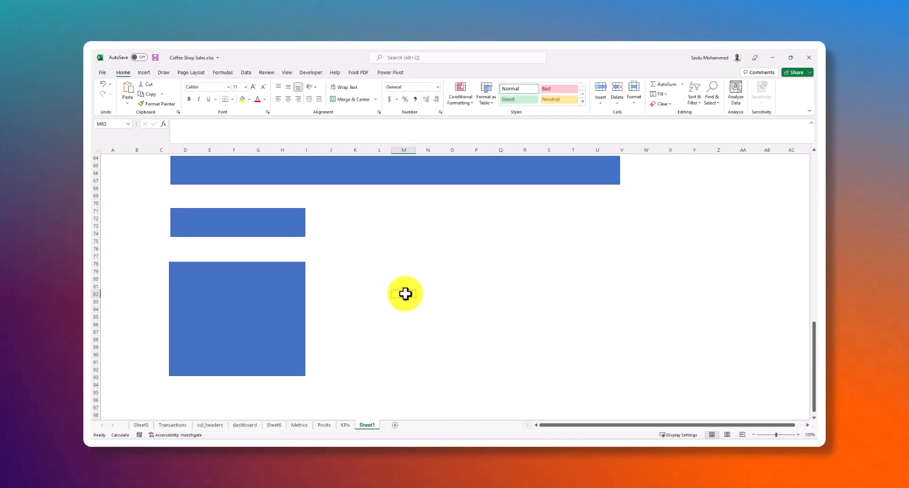
Duplicate the large panel twice in an evenly spaced row and shorten the banner to end at the third panel's right edge
click(270, 293)
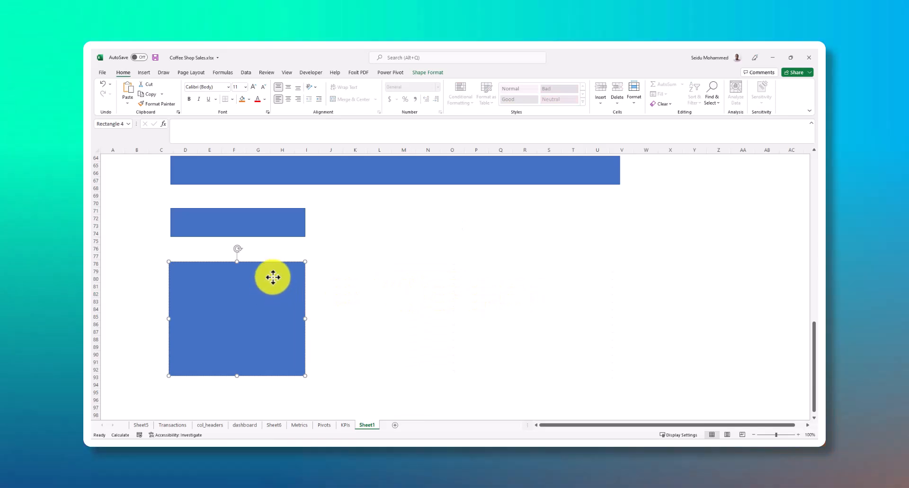
click(269, 221)
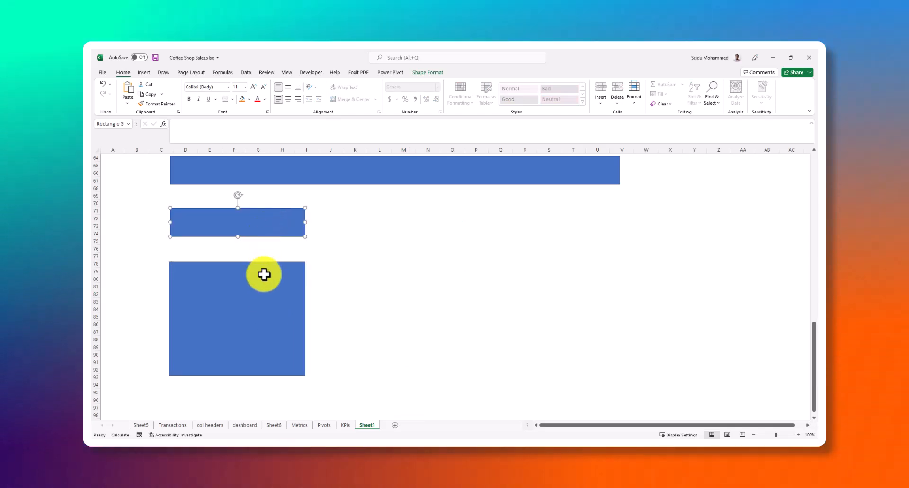
click(266, 289)
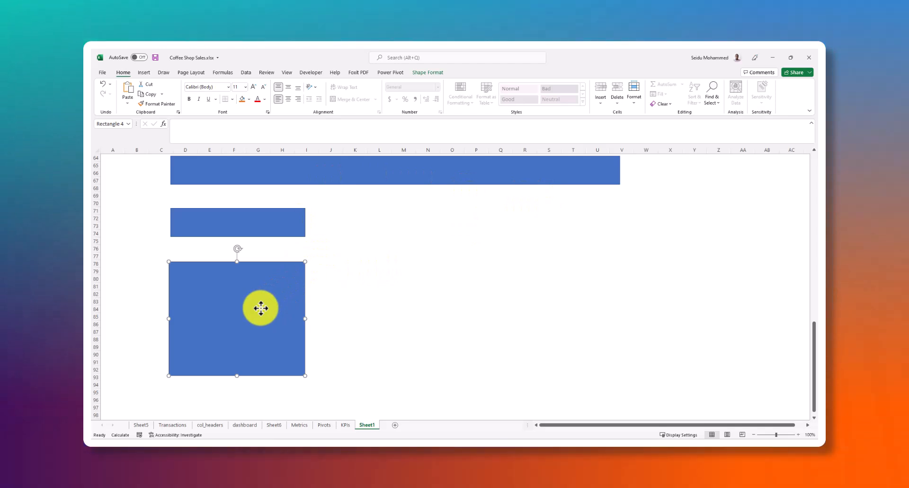
drag(263, 326, 412, 311)
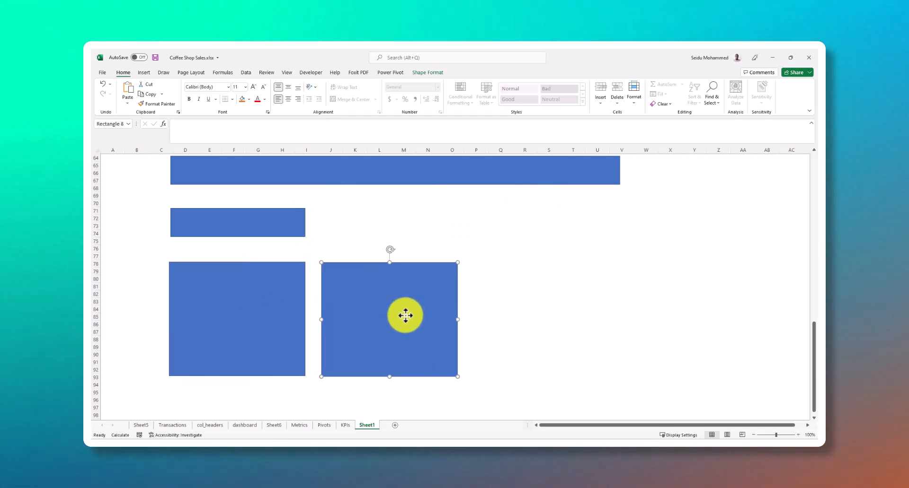
key(ctrl+d)
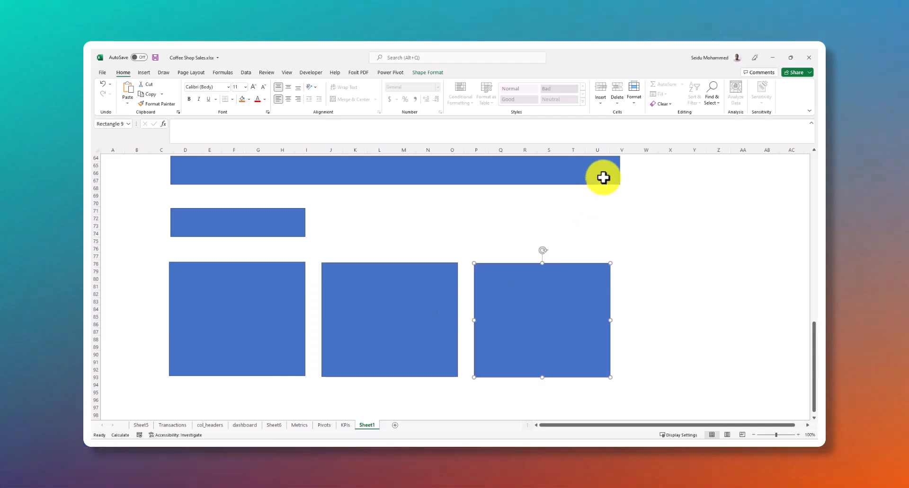
click(618, 176)
drag(620, 171, 611, 171)
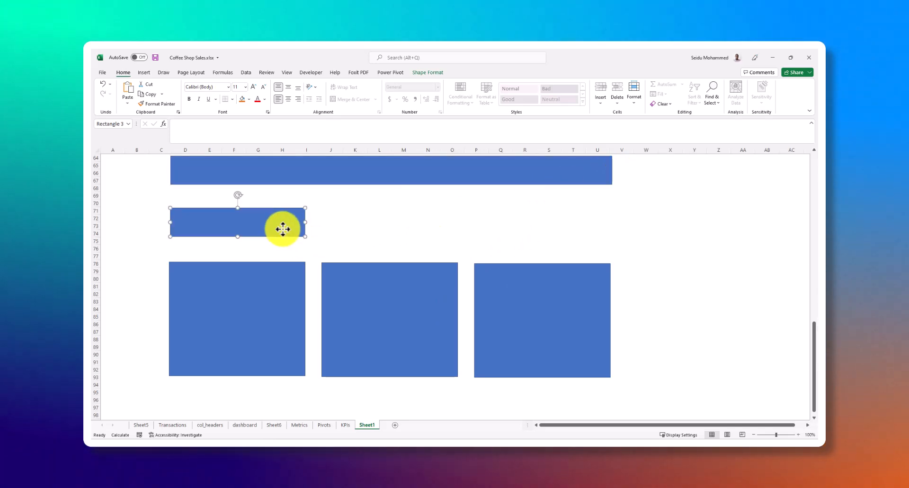
Duplicate the small card twice and place the copies above the second and third large panels, level with the first card
key(ctrl+d)
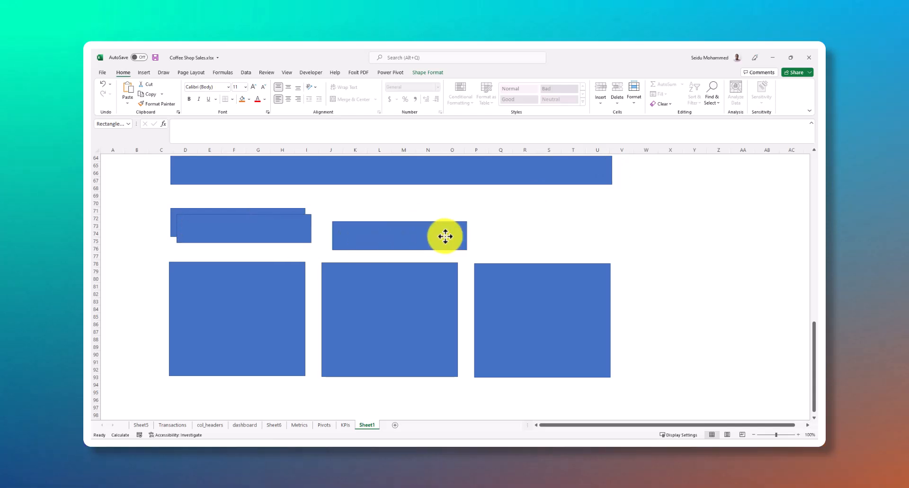
drag(417, 228, 426, 225)
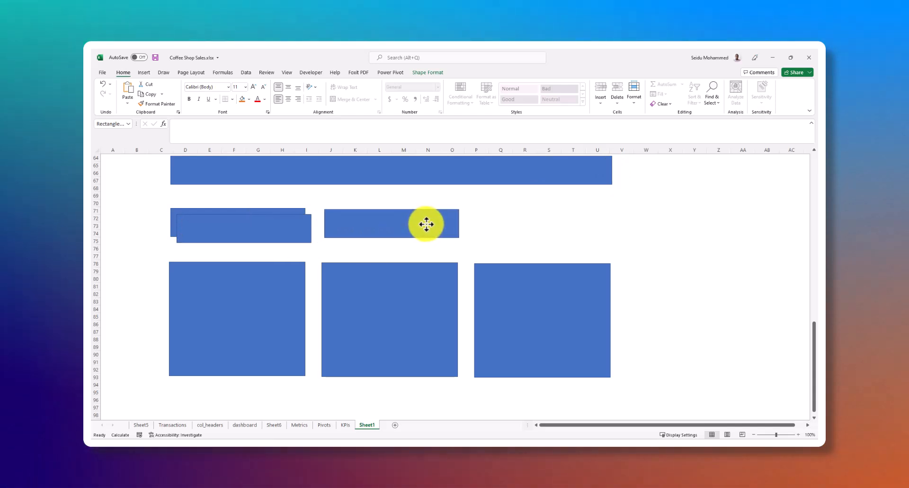
drag(272, 227, 556, 217)
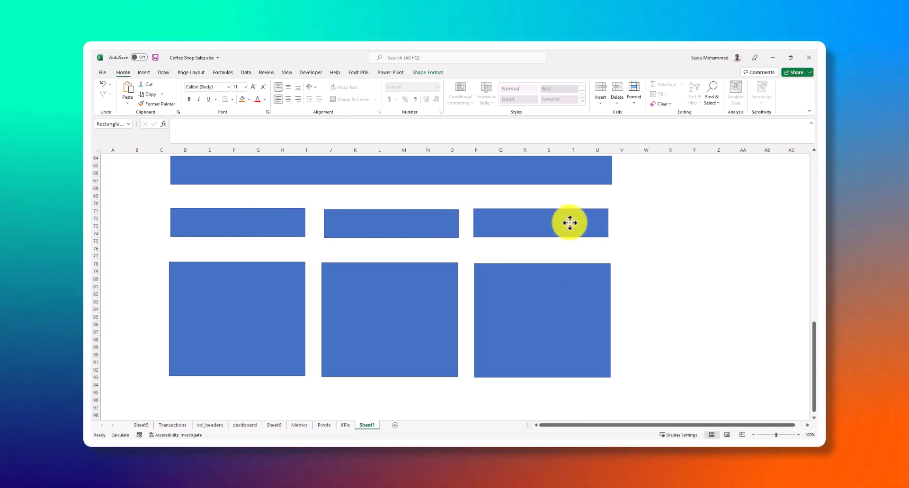
drag(569, 223, 569, 225)
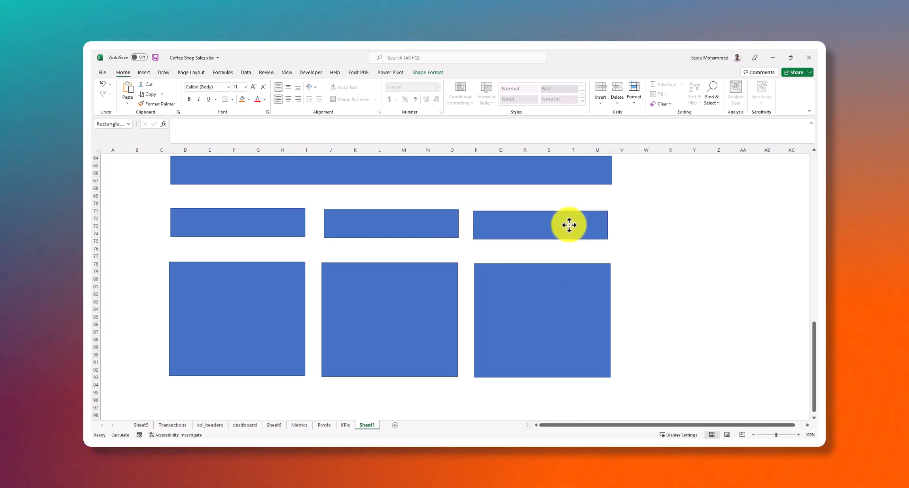
Check the space below the panels, then review the Pivots sheet's tables and the KPIs list, including Sales per product type
scroll(374, 254, down, 1)
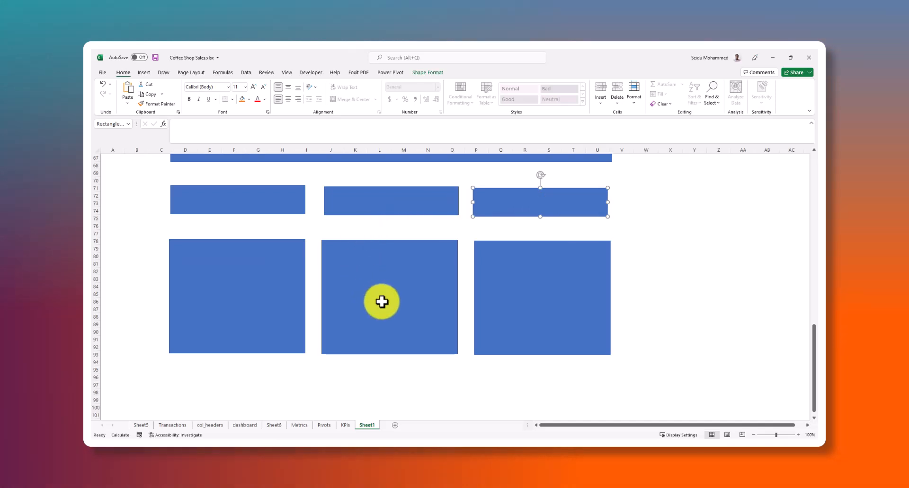
click(257, 384)
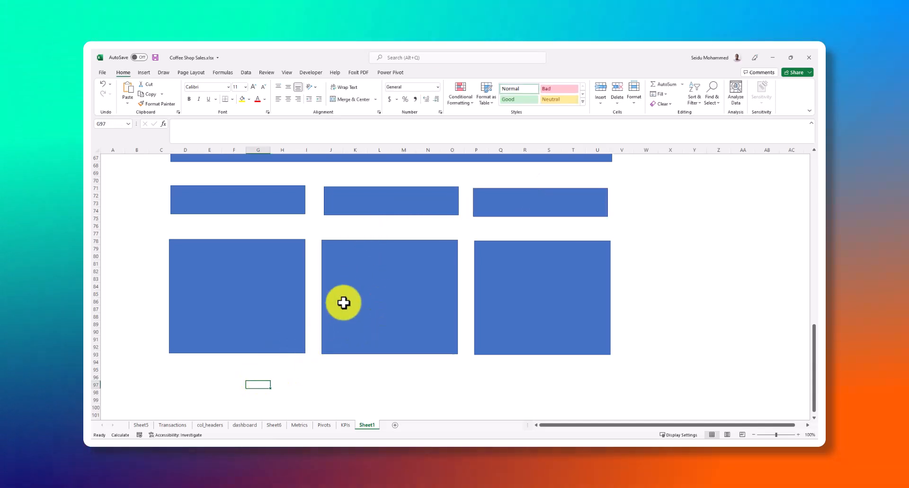
scroll(342, 304, down, 3)
scroll(345, 303, up, 5)
scroll(365, 379, down, 1)
click(327, 425)
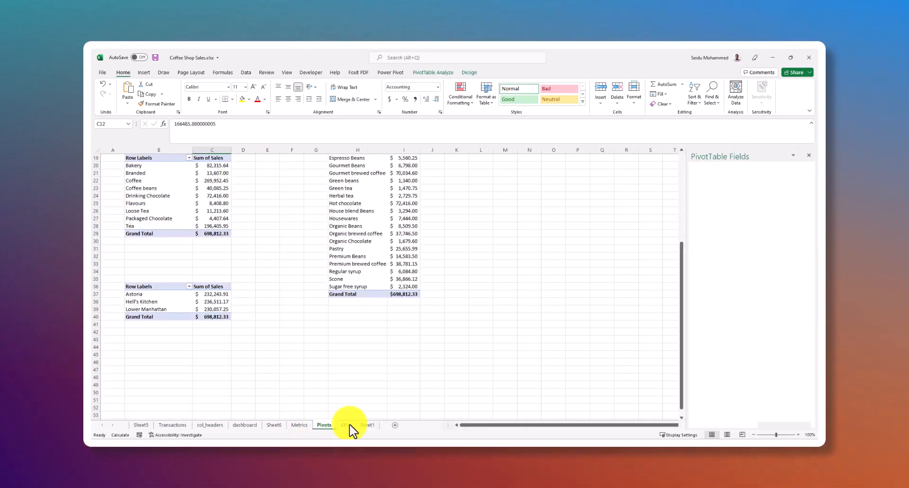
click(345, 425)
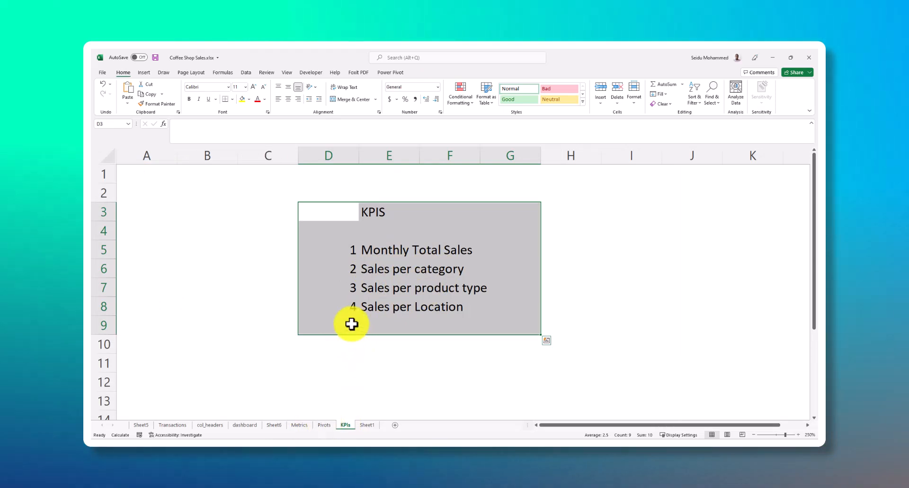
click(416, 290)
click(469, 291)
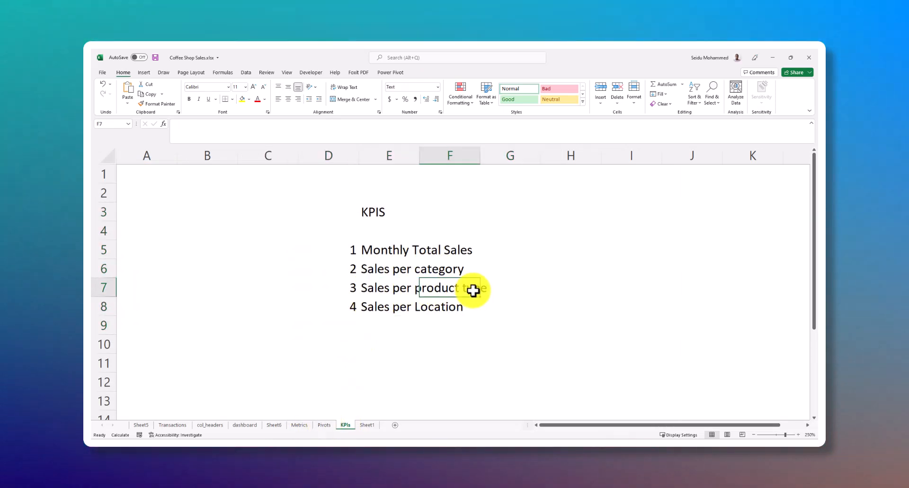
click(325, 425)
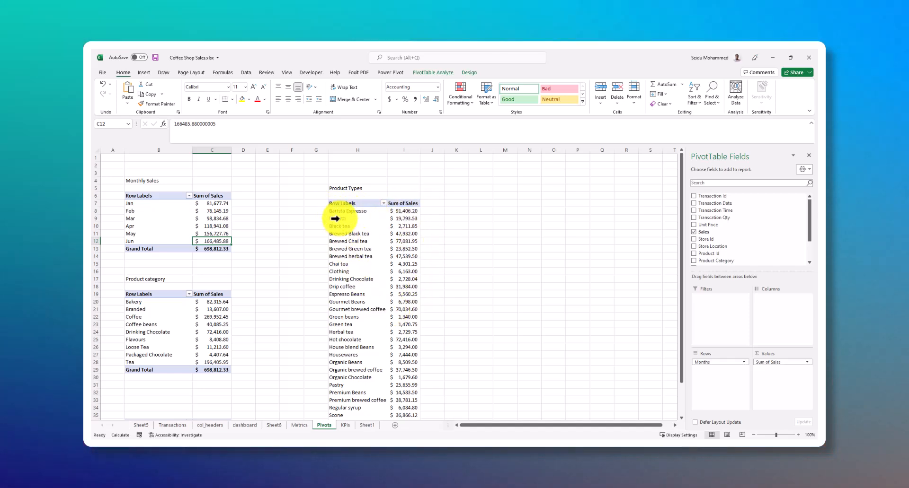
Review the Product Types pivot table on the Pivots sheet and widen its Row Labels and Sum of Sales columns
scroll(377, 306, down, 3)
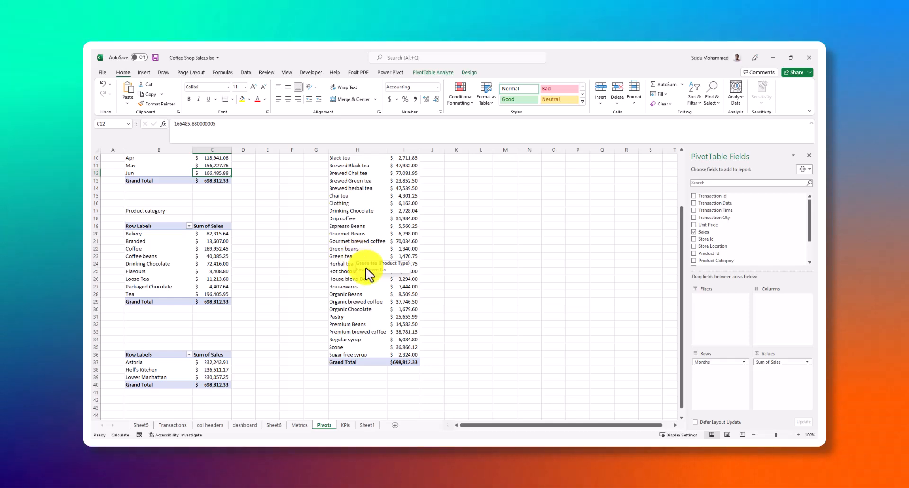
scroll(389, 296, up, 3)
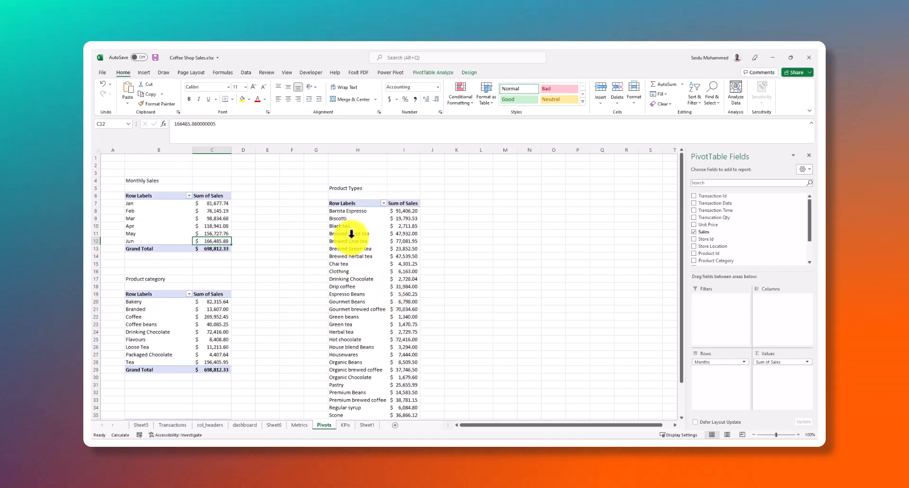
click(362, 203)
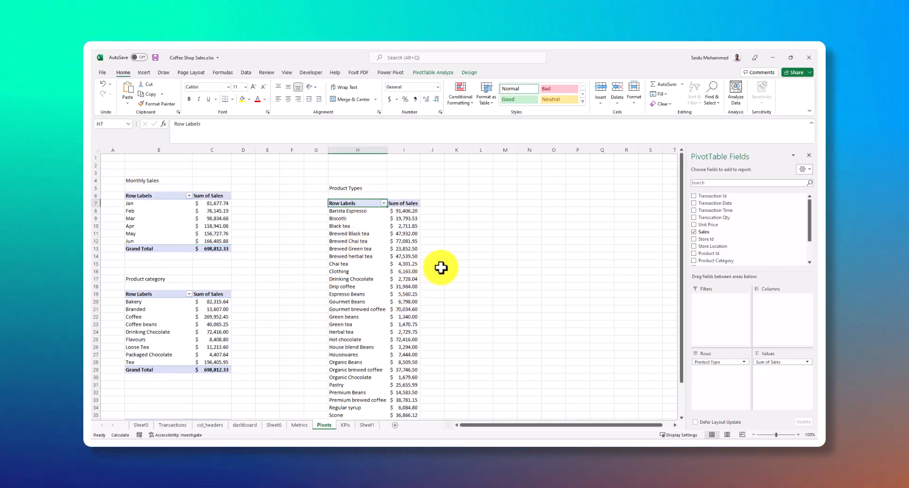
click(368, 219)
scroll(368, 308, down, 4)
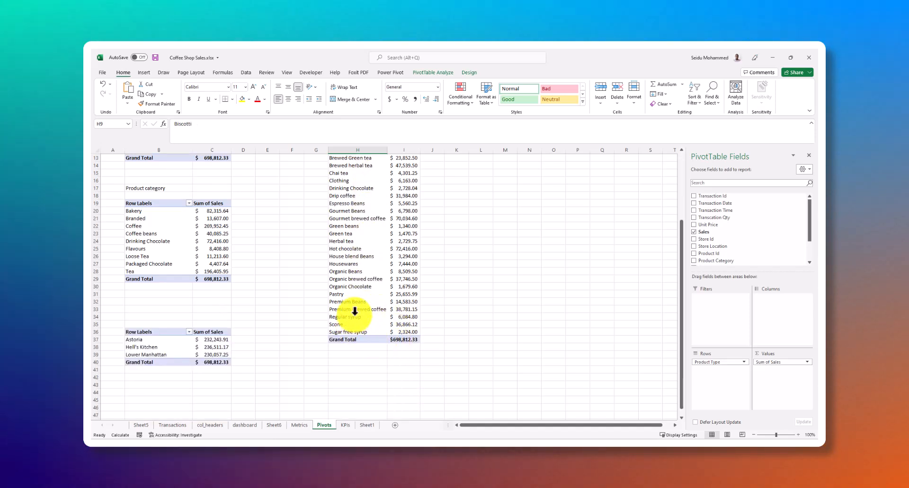
scroll(369, 289, up, 3)
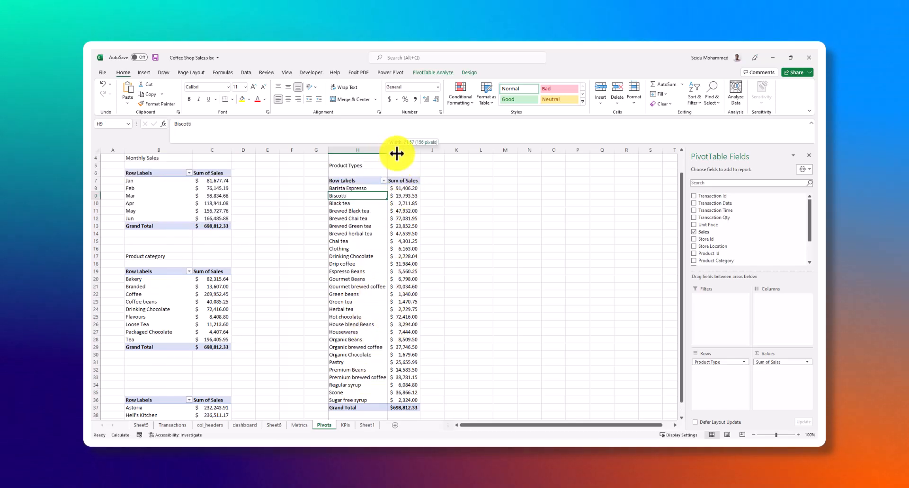
drag(429, 150, 440, 150)
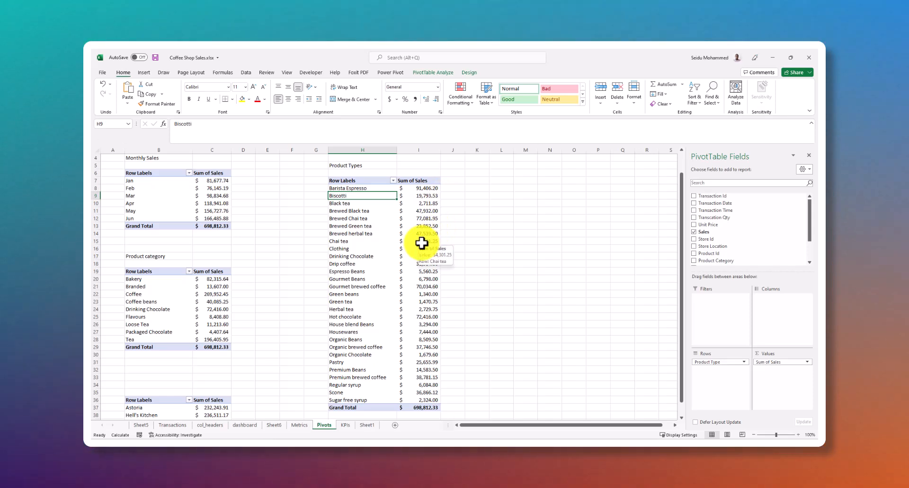
Return to Sheet1 and examine the layout of the banner, cards and panels and the empty space around them
click(299, 425)
click(245, 425)
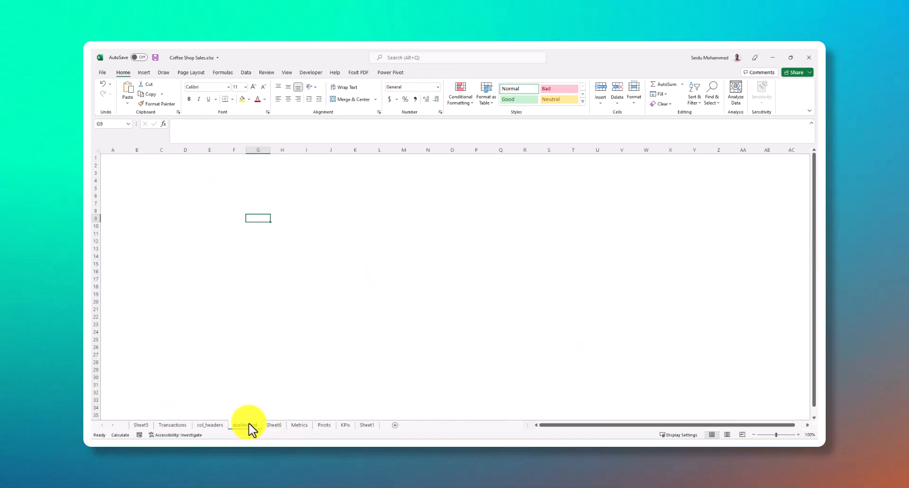
click(367, 426)
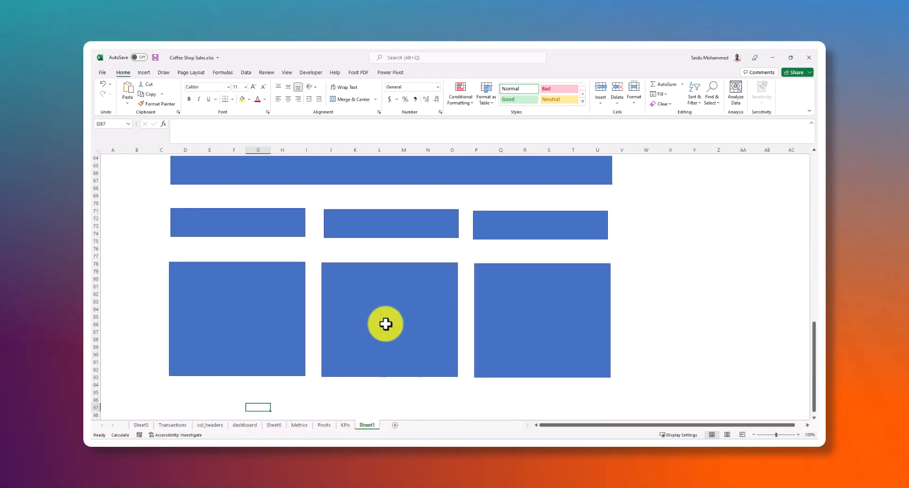
scroll(554, 227, down, 1)
click(551, 298)
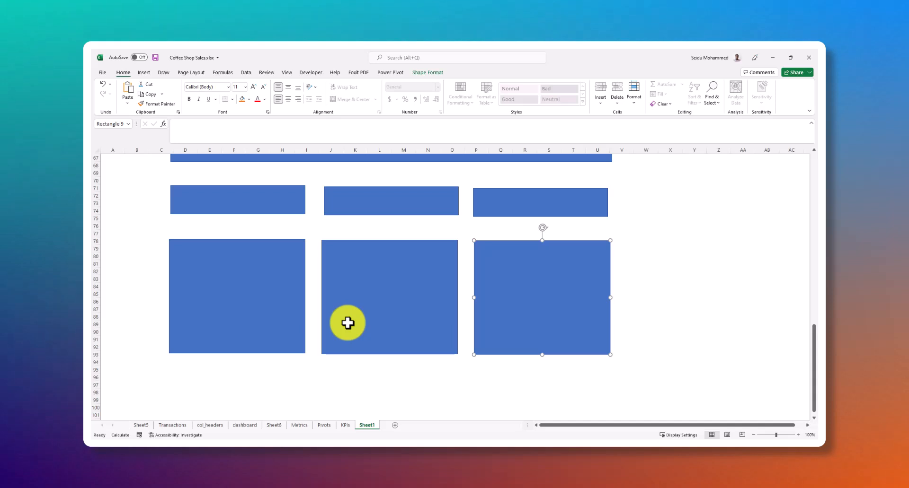
scroll(279, 261, down, 3)
scroll(279, 261, down, 1)
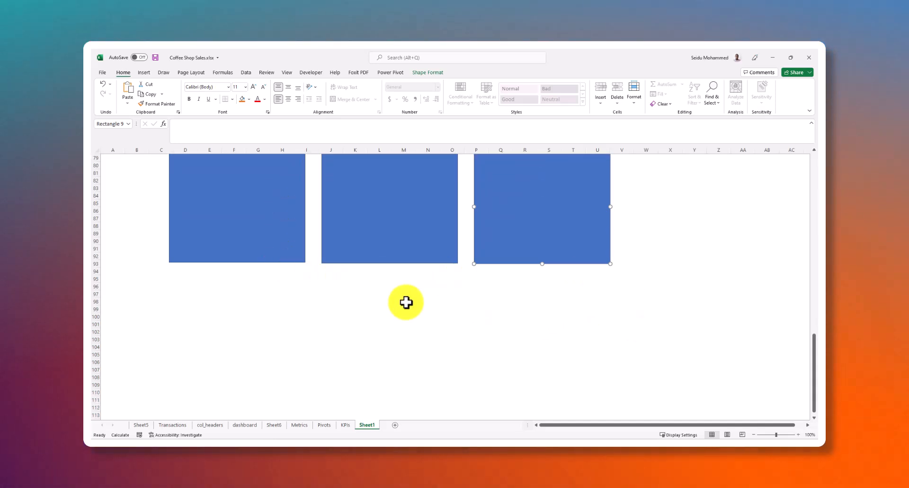
scroll(354, 286, up, 5)
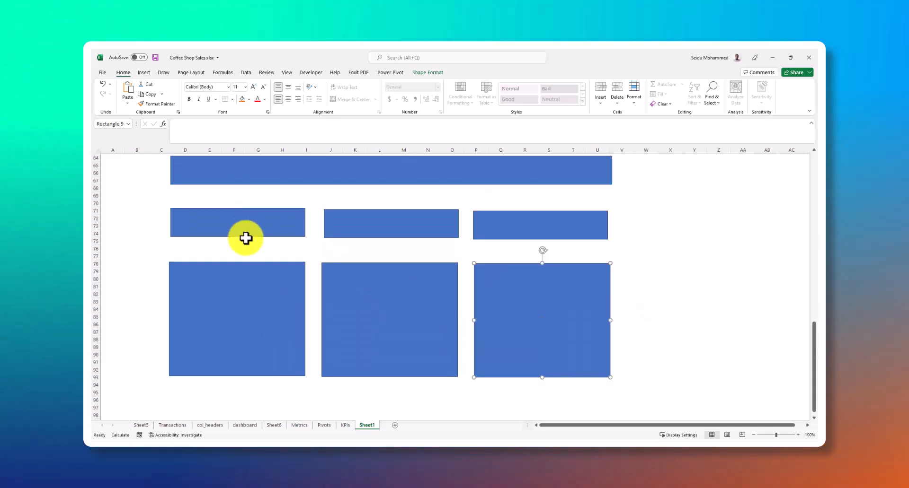
scroll(421, 273, up, 8)
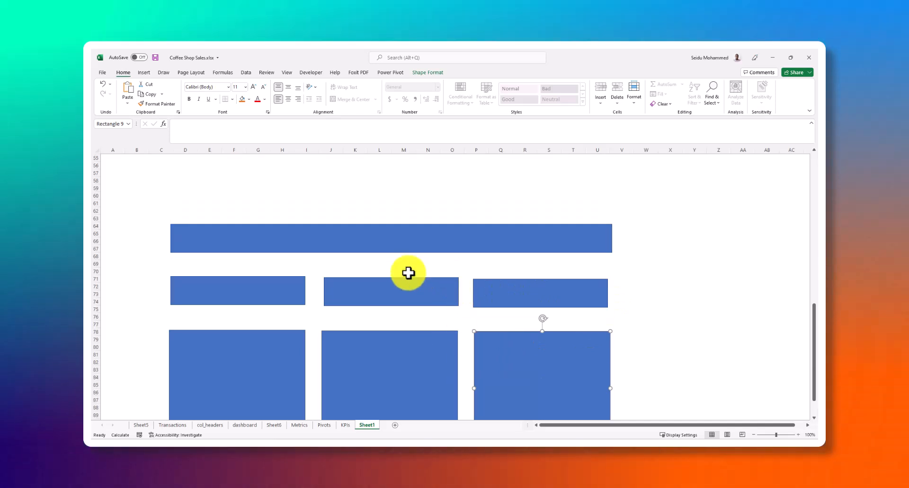
scroll(351, 220, down, 5)
scroll(327, 215, up, 9)
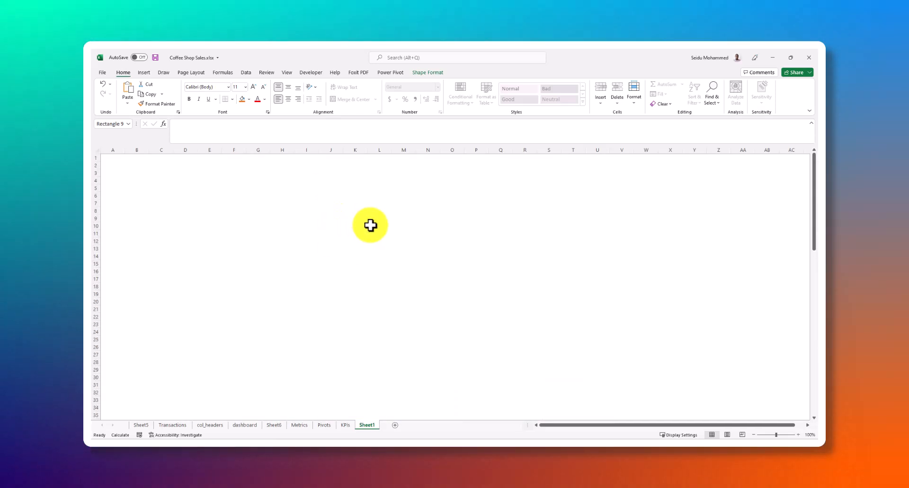
Delete the empty rows 1 to 61 above the banner on Sheet1
scroll(405, 270, down, 7)
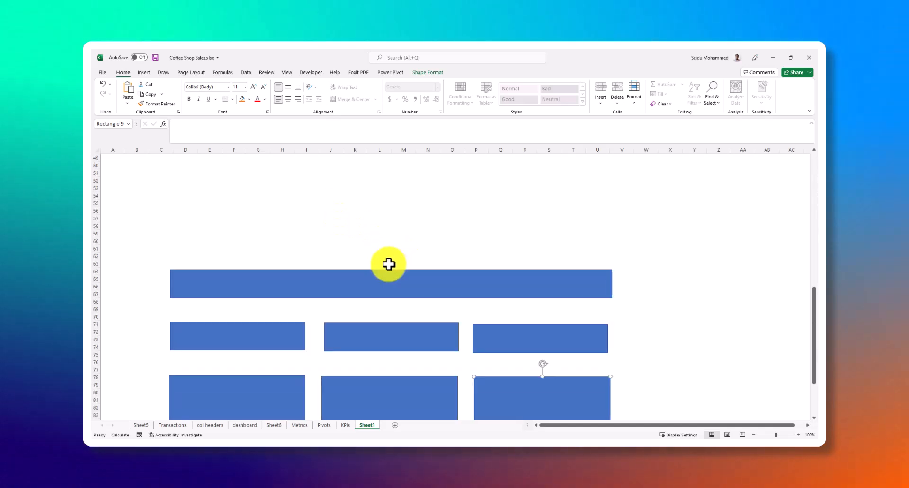
scroll(135, 275, up, 3)
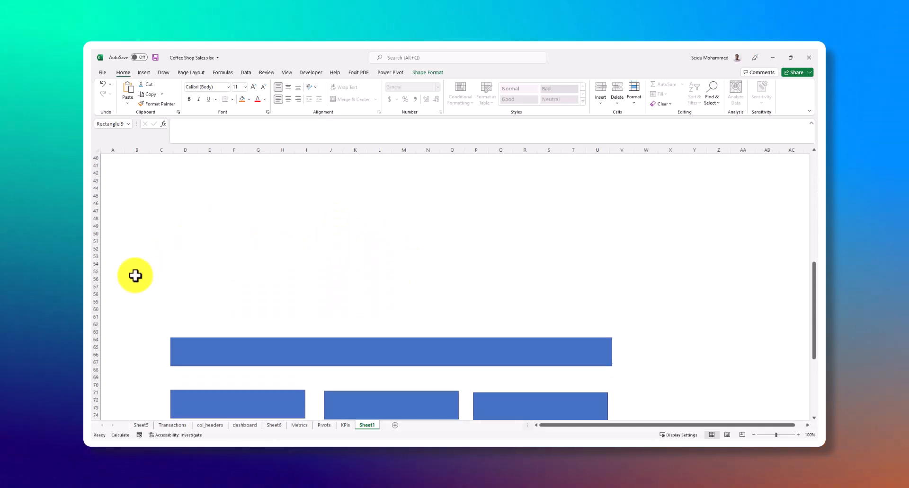
click(98, 317)
scroll(131, 251, up, 5)
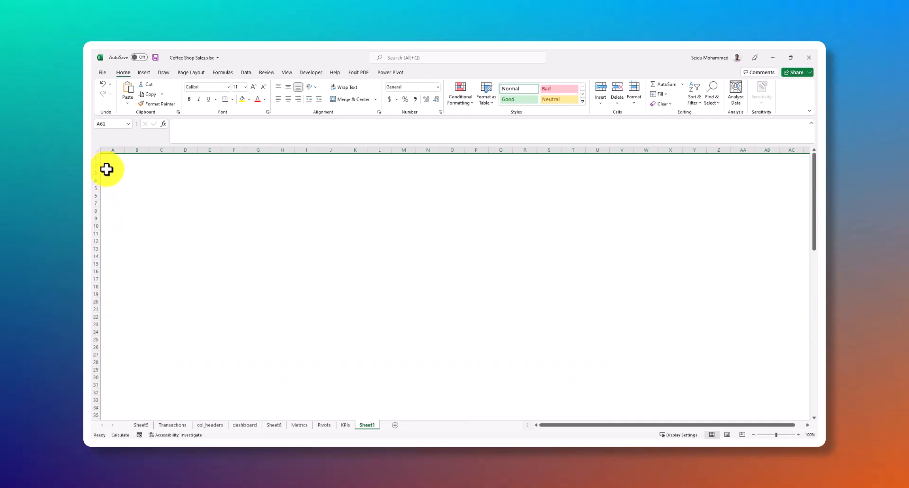
click(96, 151)
right_click(94, 158)
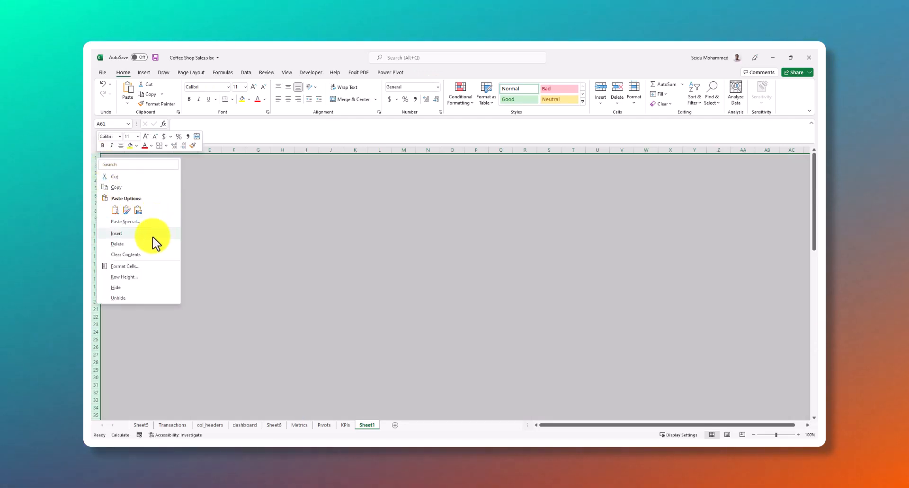
click(140, 244)
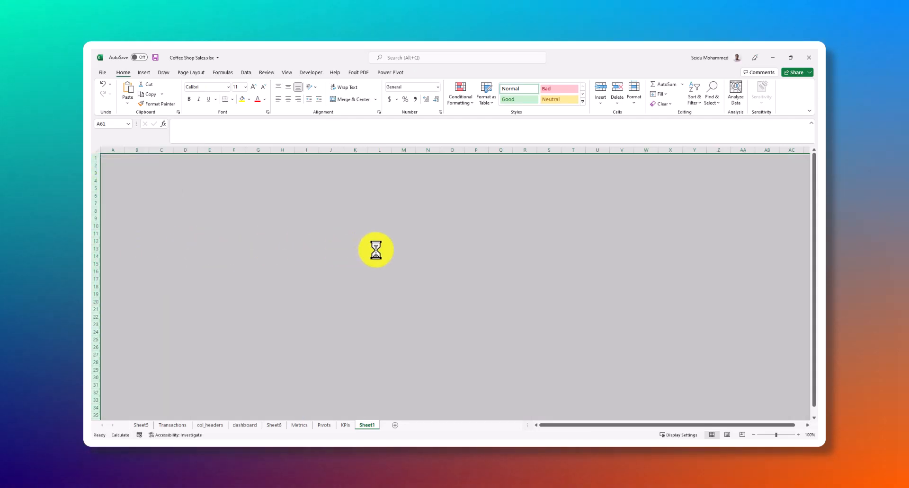
click(693, 211)
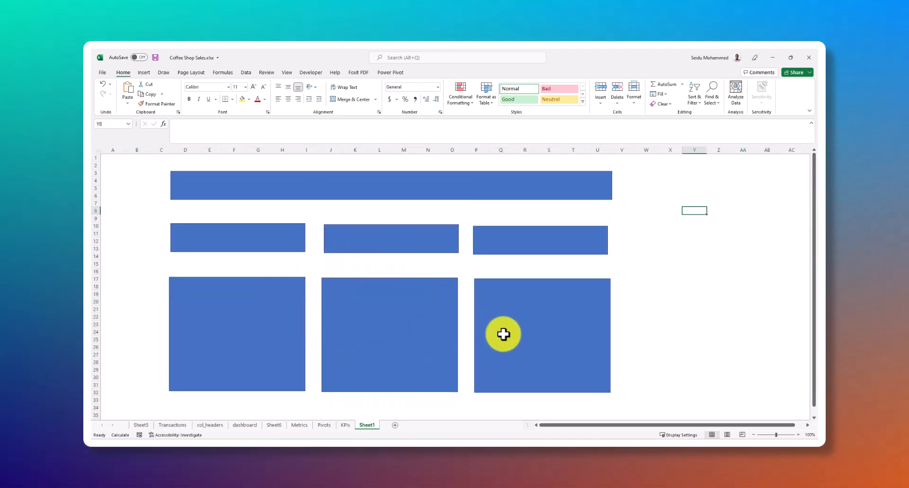
Duplicate the first large panel and place the copy directly below it, aligned with its side edges
click(287, 320)
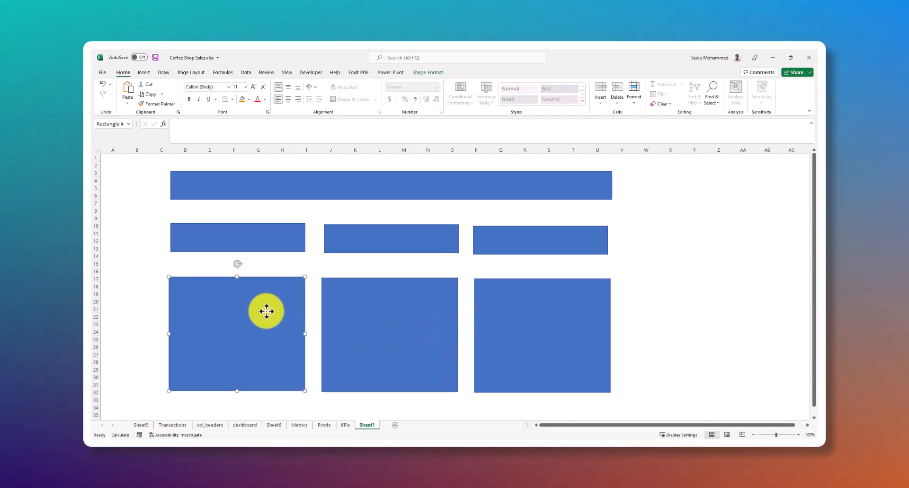
scroll(395, 317, down, 1)
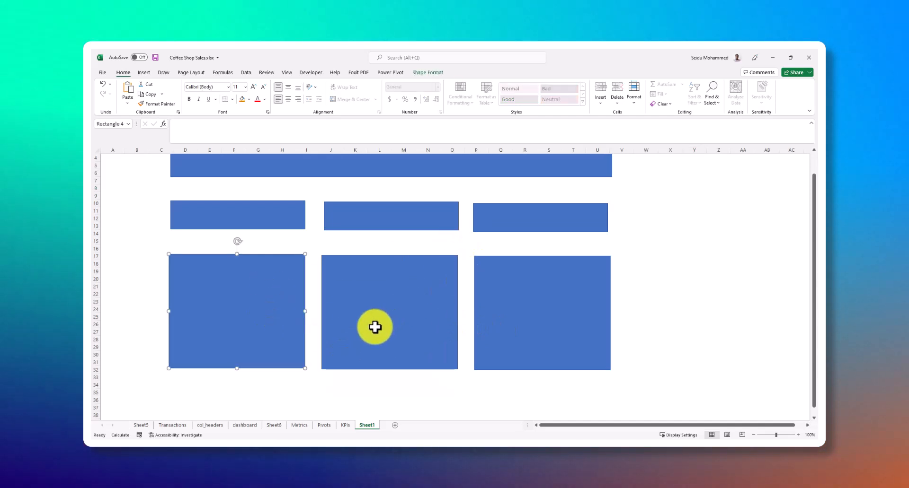
scroll(322, 318, down, 2)
click(353, 303)
click(272, 276)
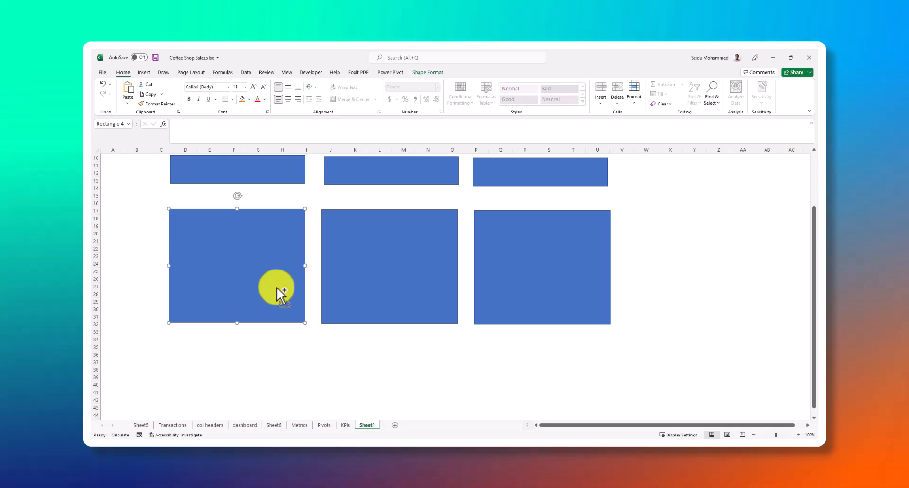
key(ctrl+d)
scroll(342, 276, down, 3)
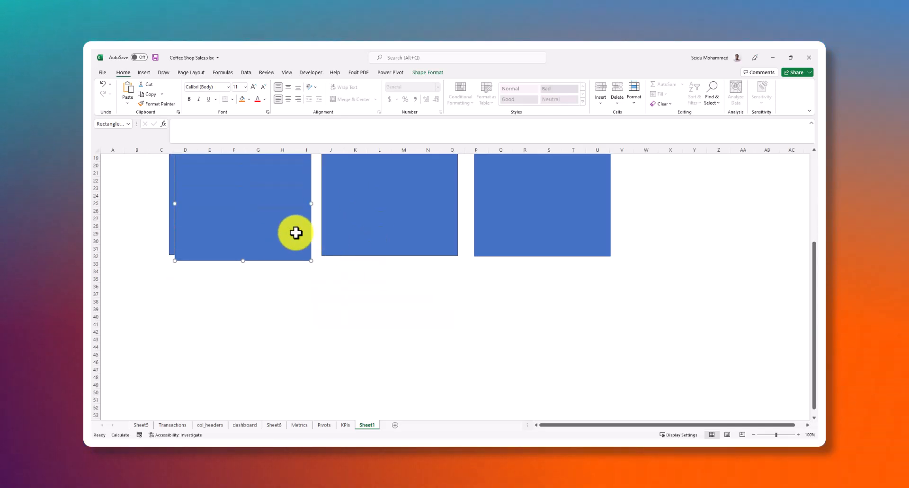
drag(260, 236, 259, 347)
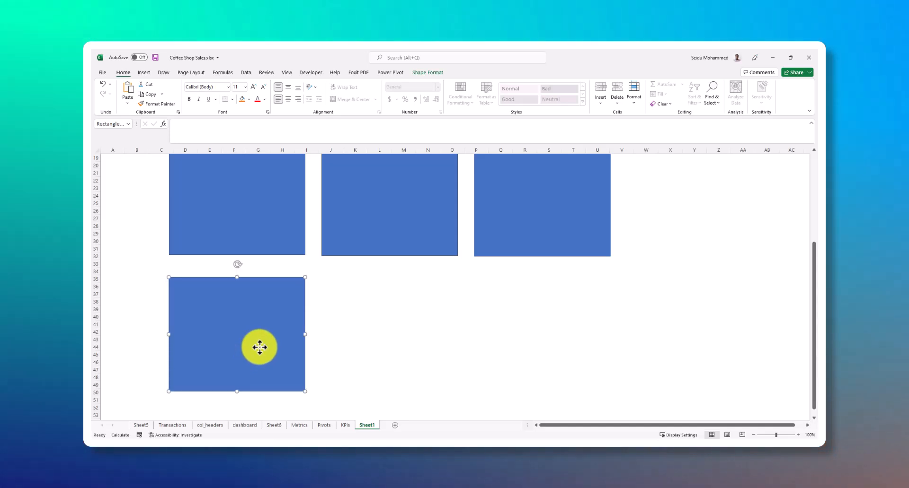
Try a duplicate of the lower panel beside it, stretched to about the third upper panel's right edge
key(ctrl+d)
scroll(273, 329, down, 3)
drag(270, 361, 482, 231)
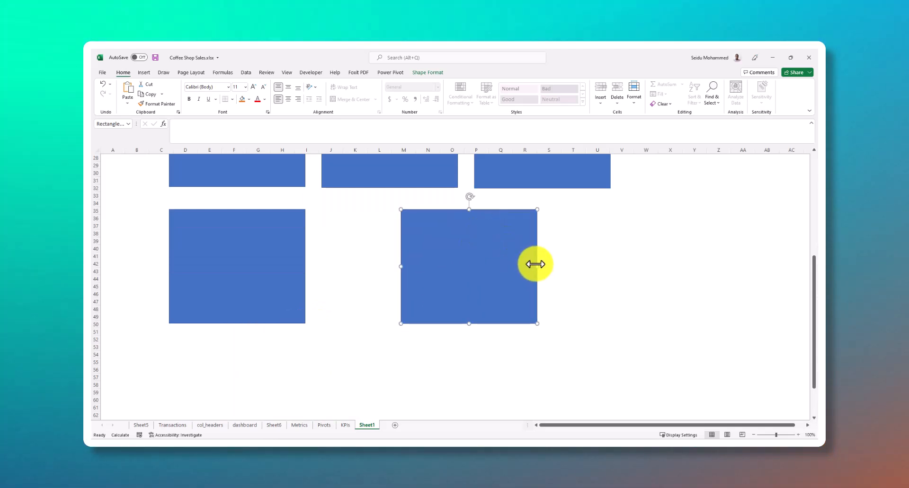
drag(537, 269, 611, 261)
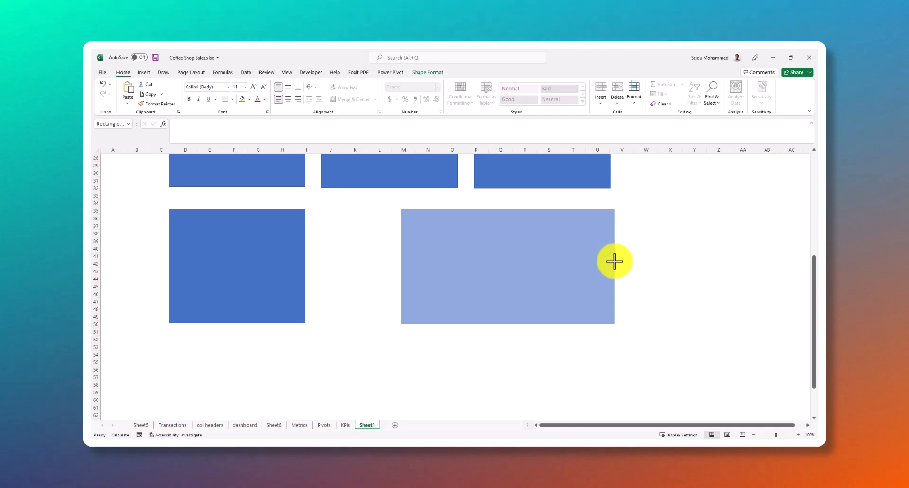
drag(615, 262, 614, 261)
Widen the first lower panel to about column L and delete the other lower panel
click(284, 258)
drag(304, 264, 367, 266)
click(369, 264)
click(475, 266)
key(Delete)
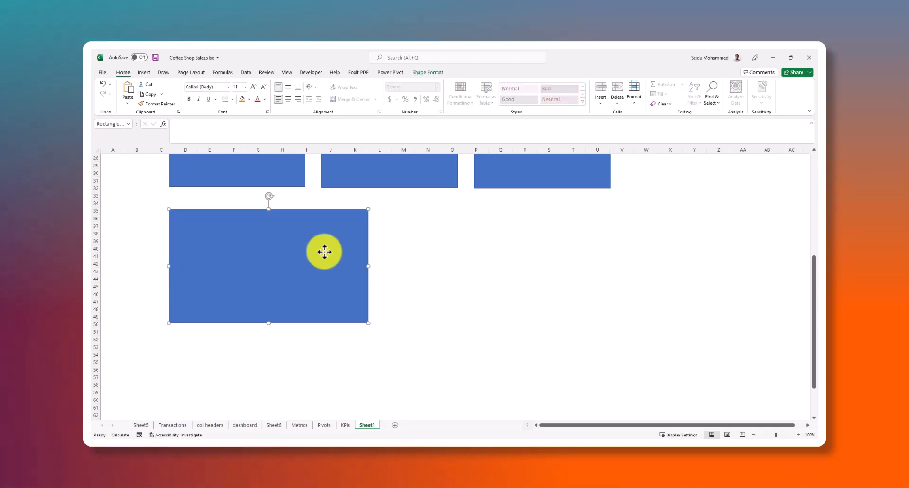
Duplicate the wide lower panel beside it, ending near the third upper panel's right edge, and widen both to leave a narrow gap
drag(308, 257, 534, 255)
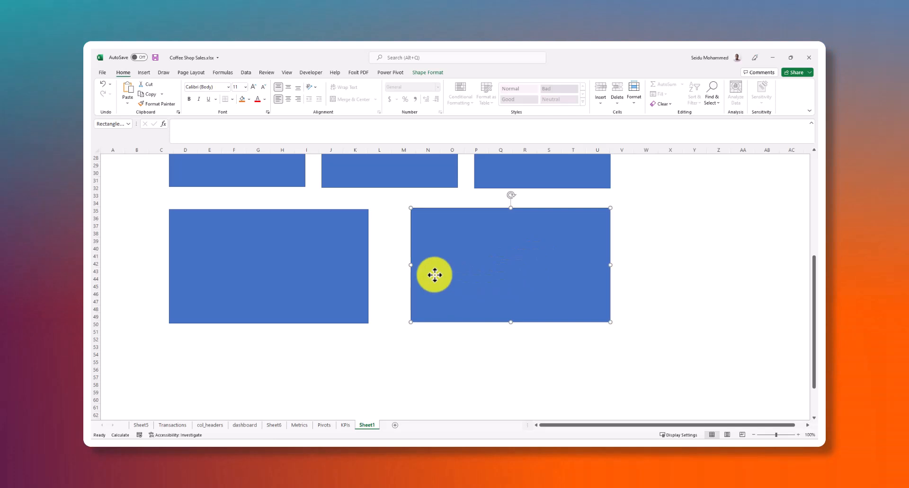
drag(461, 268, 460, 268)
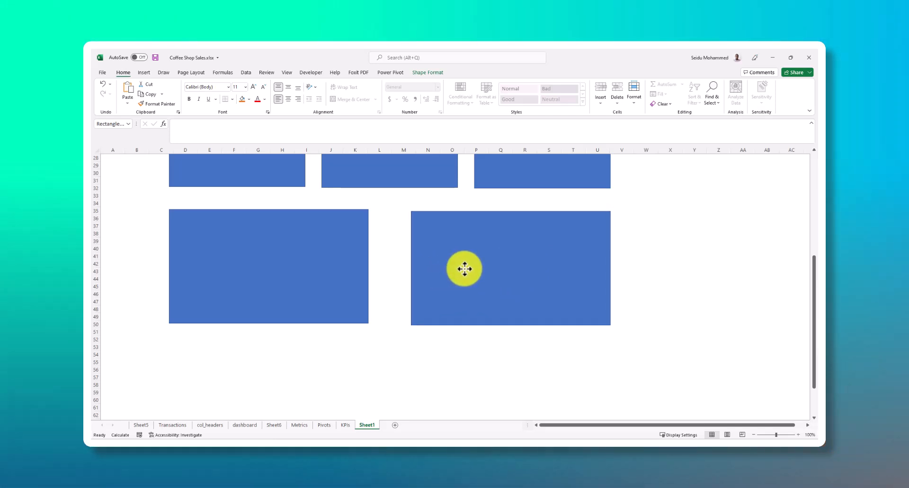
drag(412, 267, 373, 267)
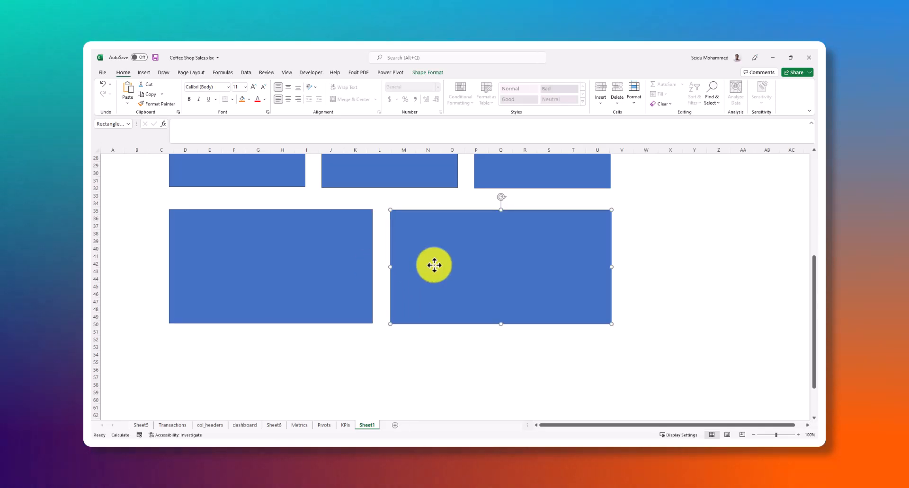
scroll(303, 239, up, 5)
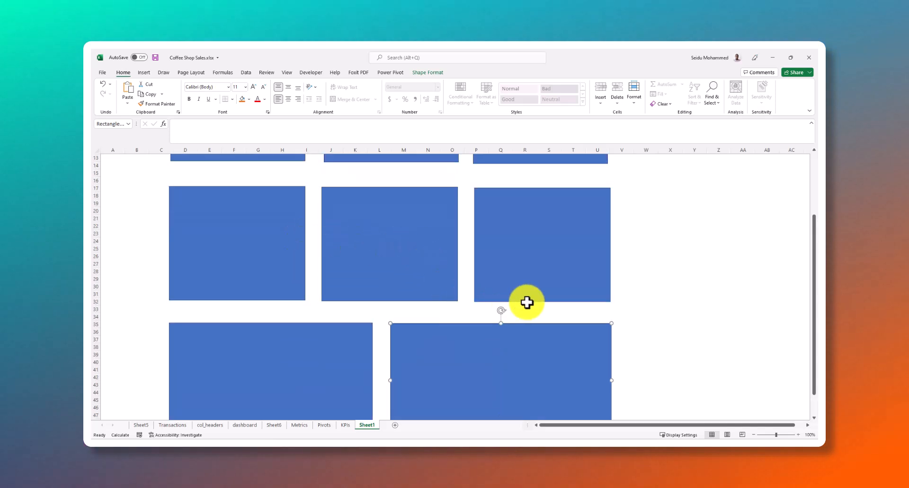
scroll(541, 274, up, 4)
scroll(440, 293, down, 6)
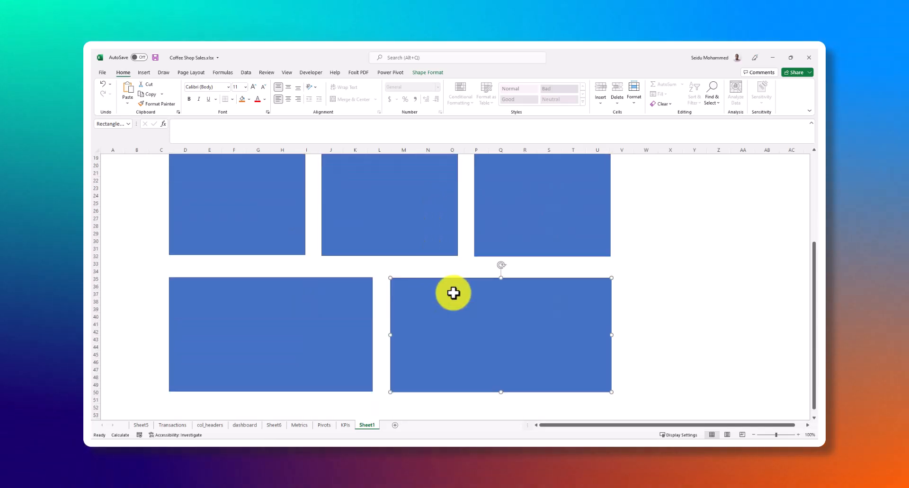
click(650, 270)
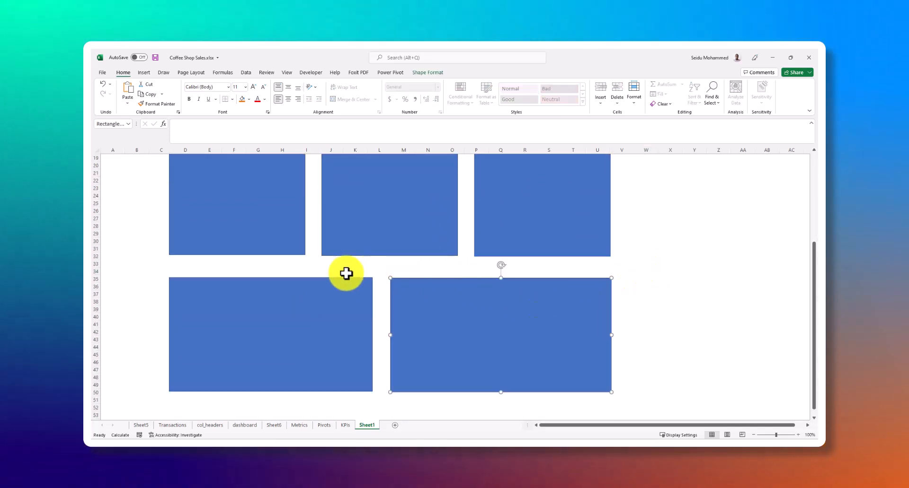
scroll(342, 273, up, 2)
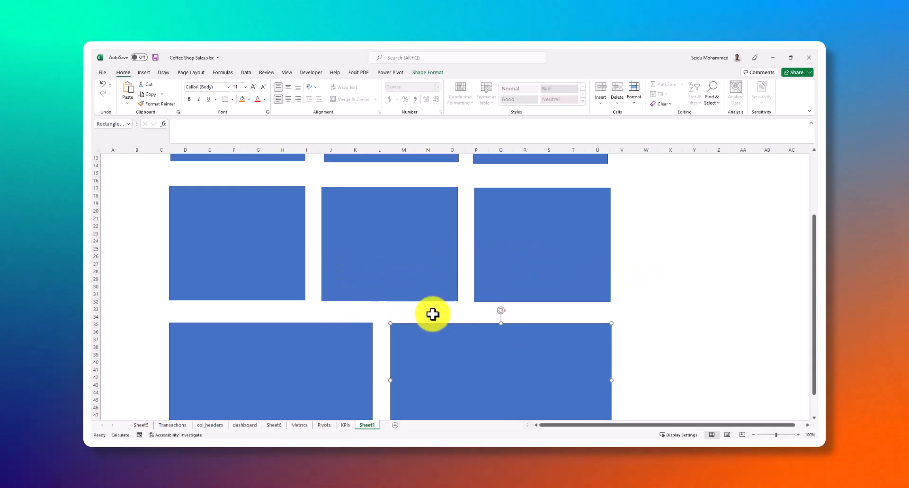
scroll(416, 274, down, 1)
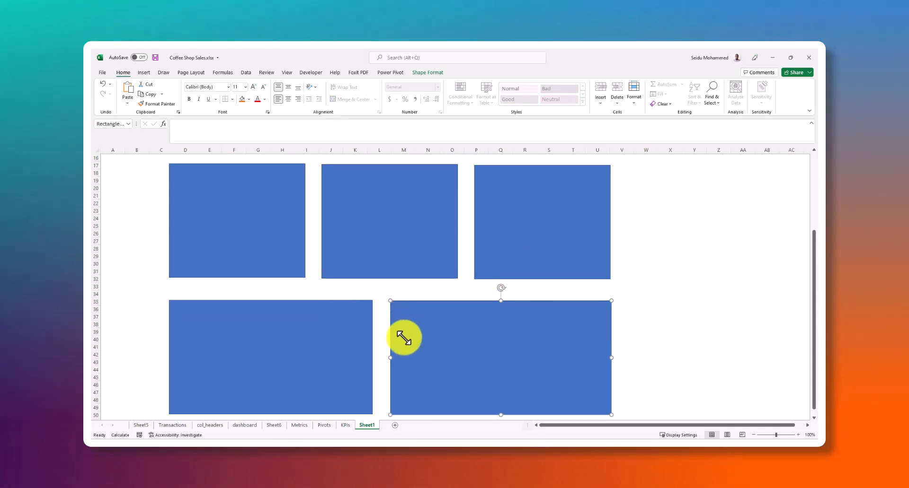
Review the dashboard layout from the banner through the three KPI cards to the upper and lower panel rows
scroll(660, 219, up, 5)
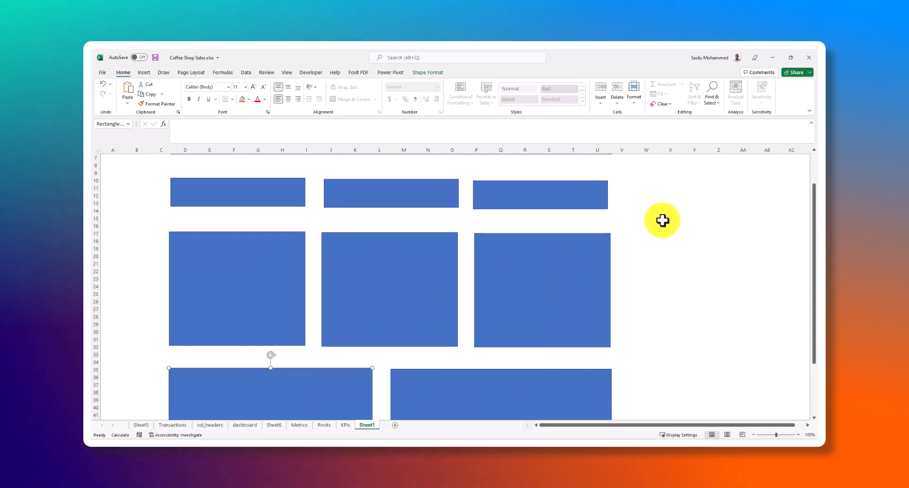
scroll(515, 232, down, 6)
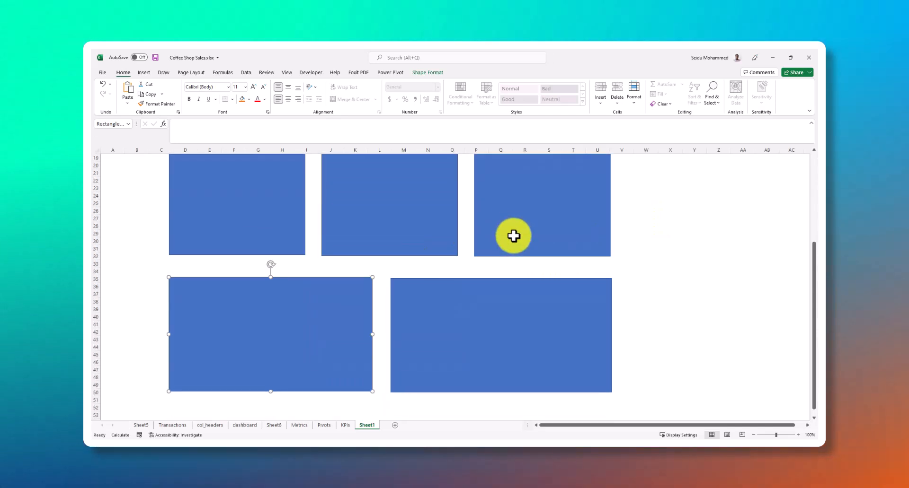
scroll(514, 235, up, 6)
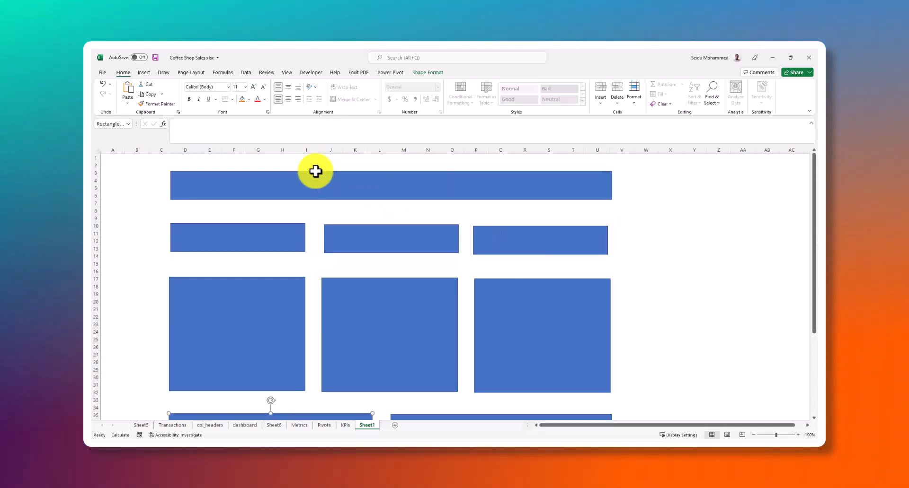
click(315, 181)
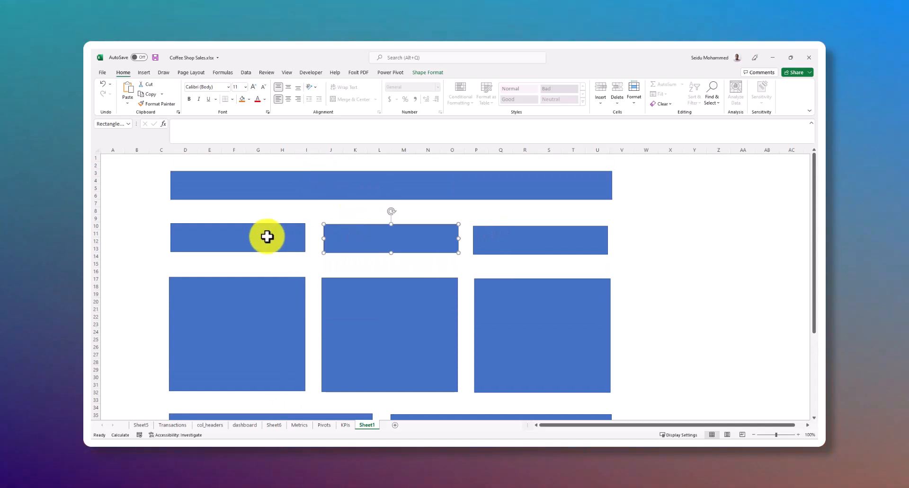
click(255, 317)
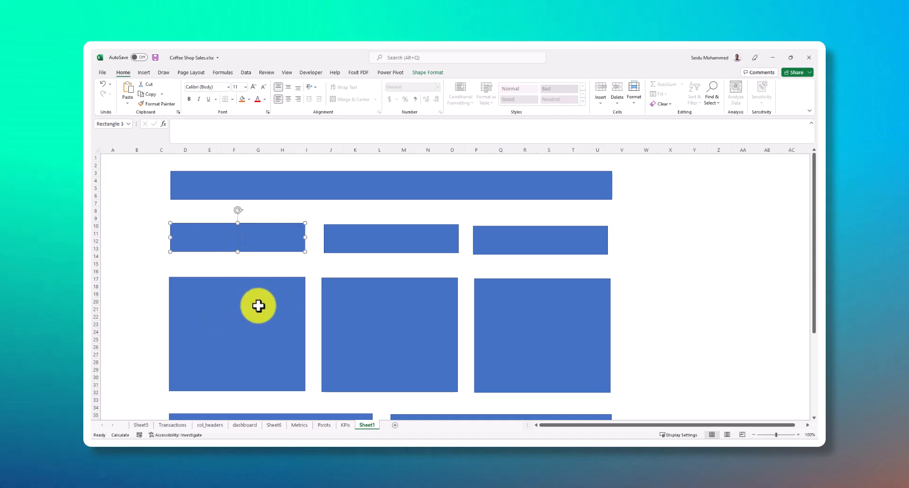
click(365, 237)
click(497, 238)
click(290, 232)
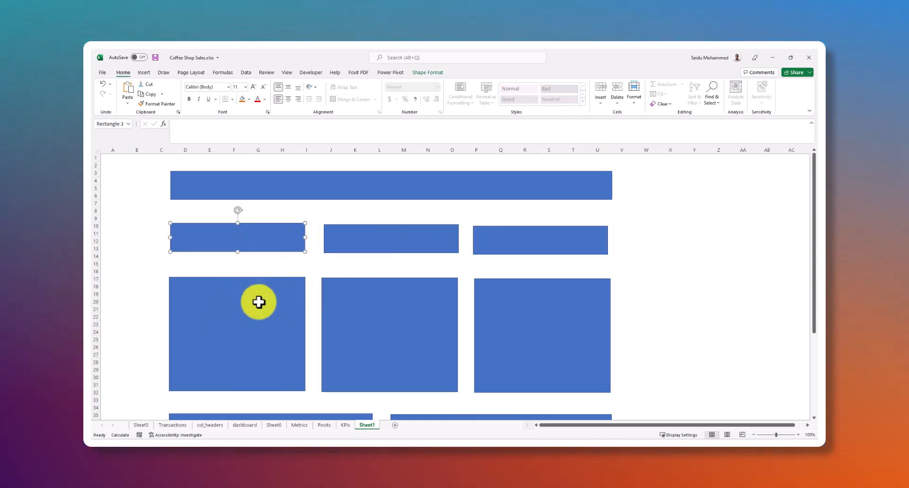
click(258, 302)
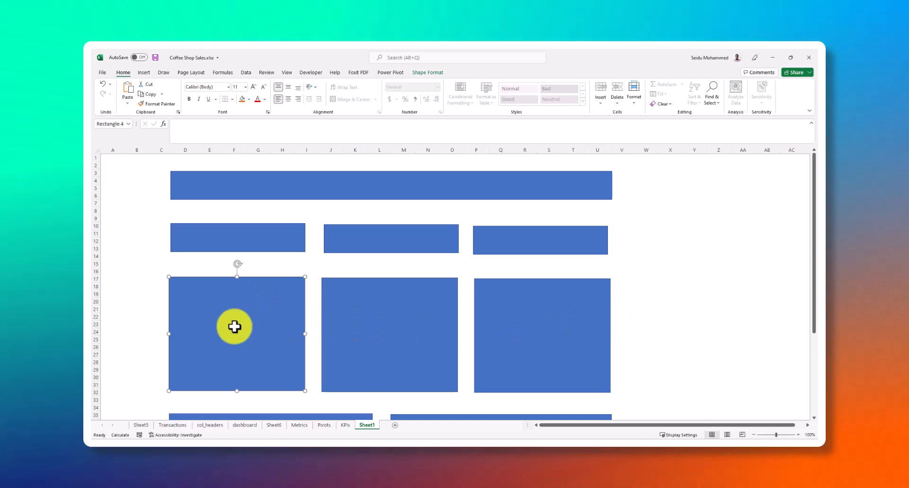
click(359, 325)
click(583, 316)
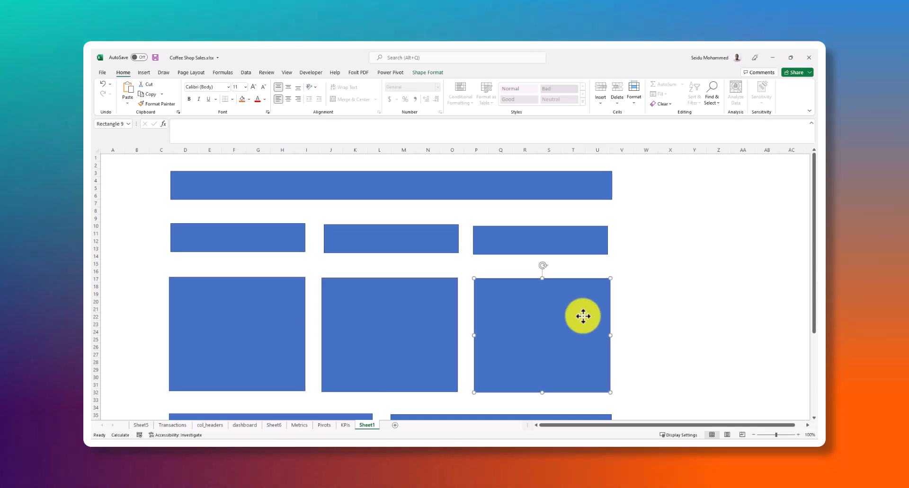
scroll(534, 312, down, 1)
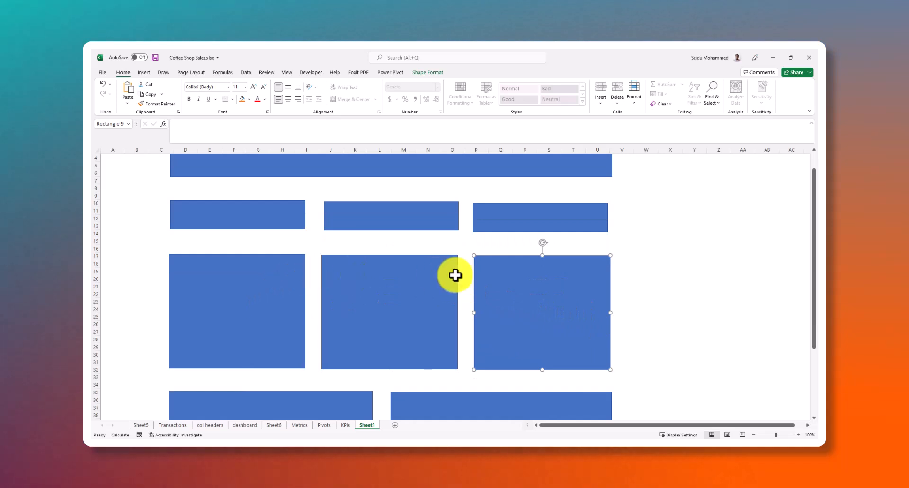
scroll(303, 317, down, 6)
click(313, 292)
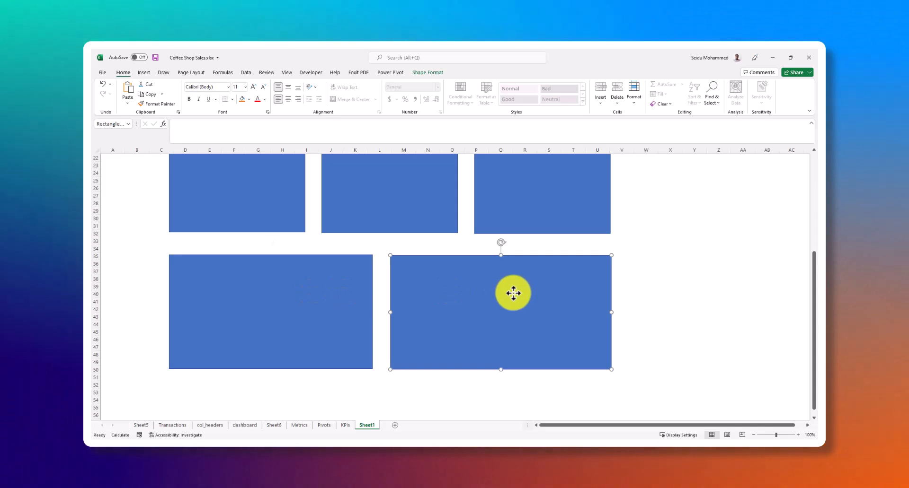
click(314, 287)
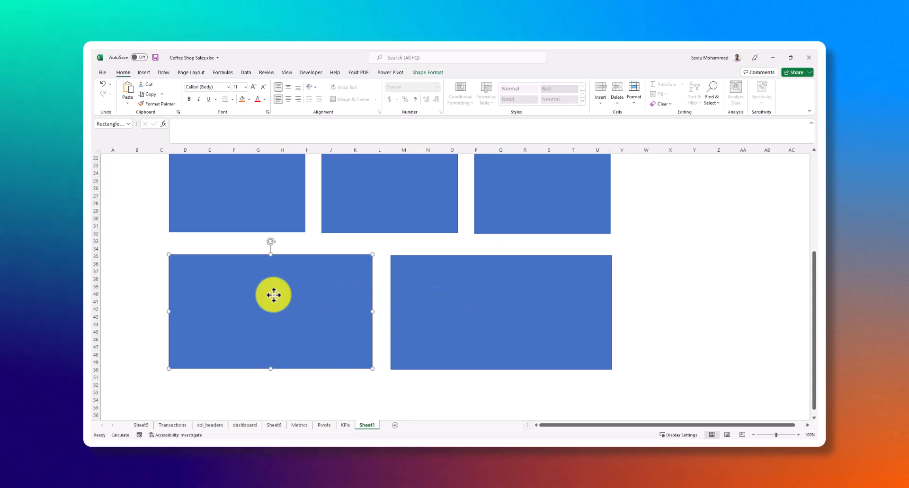
scroll(274, 295, down, 4)
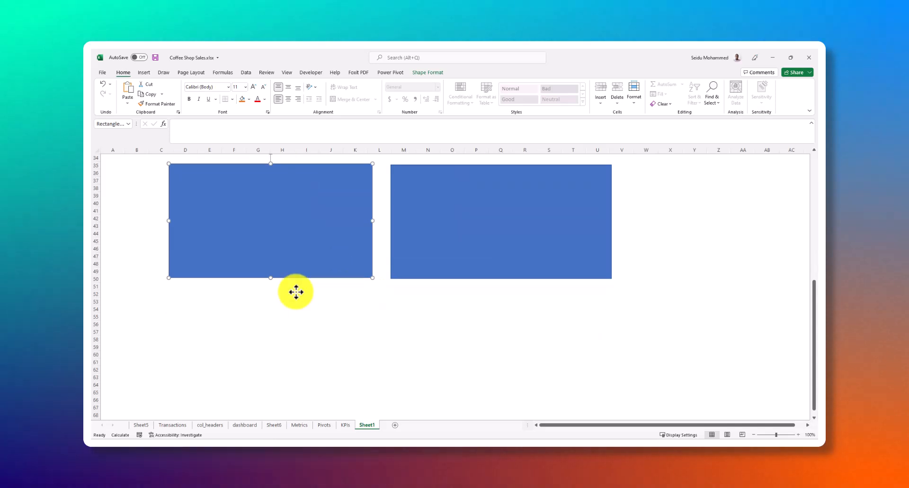
Nudge the third KPI card slightly upward to line it up with the second card
scroll(308, 311, up, 11)
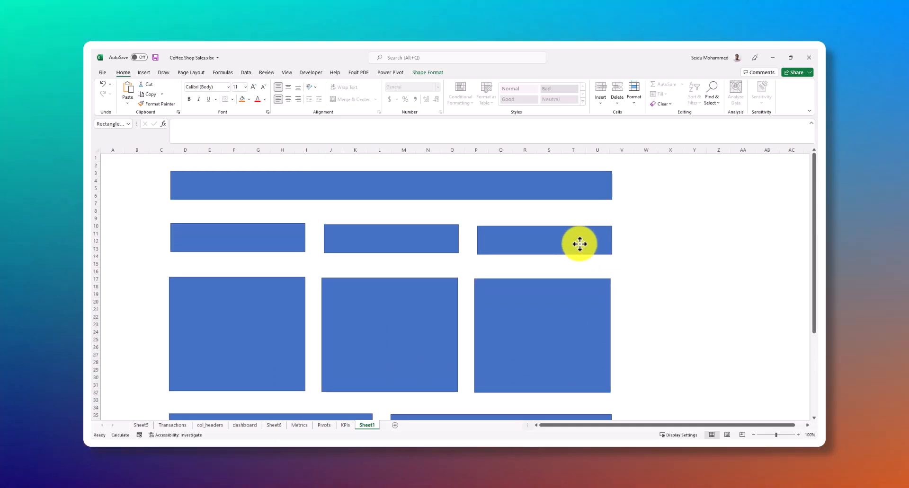
drag(579, 243, 576, 241)
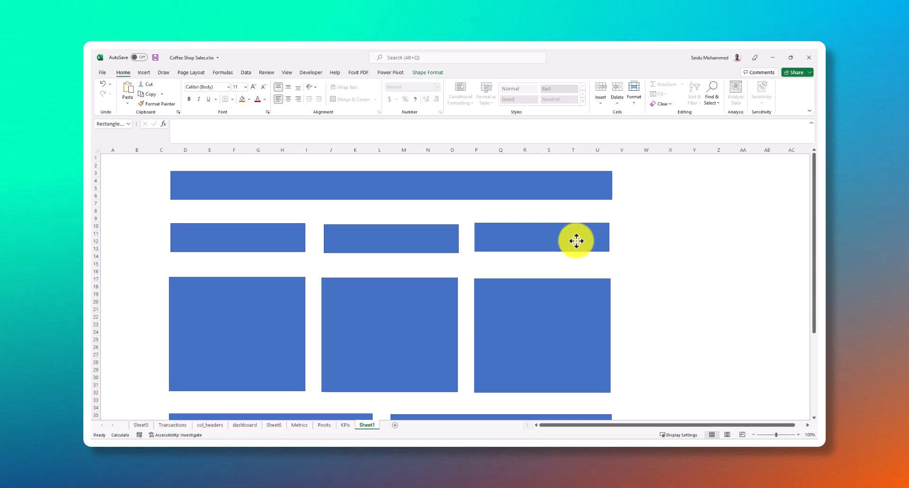
click(686, 235)
Duplicate the full-width banner and place the copy below the lower panels, starting at cell D53
scroll(501, 227, down, 7)
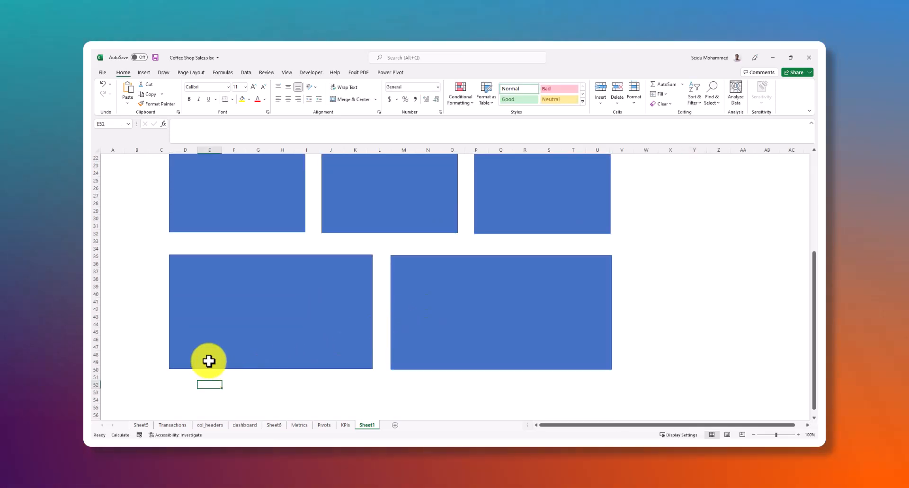
scroll(314, 278, up, 7)
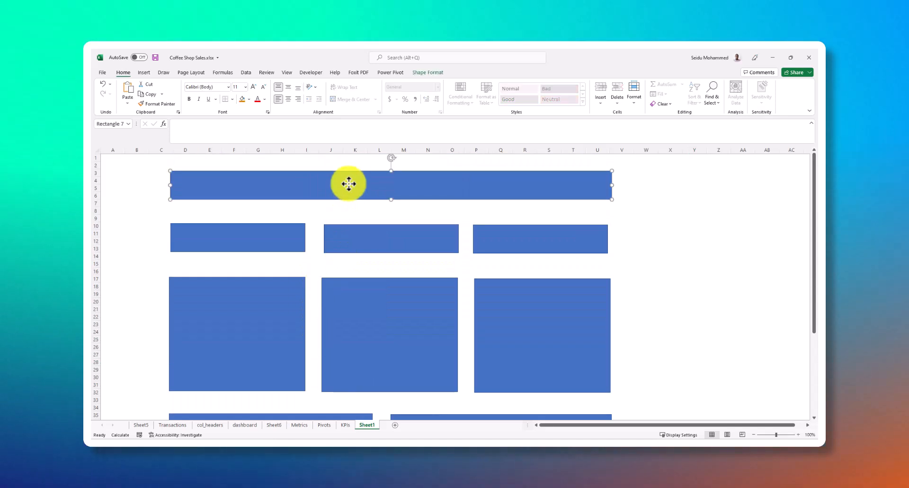
scroll(383, 325, down, 10)
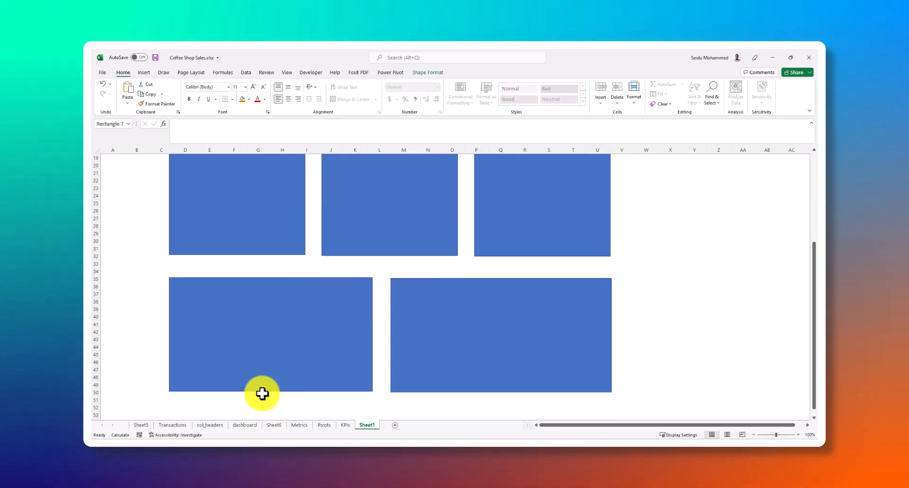
click(196, 324)
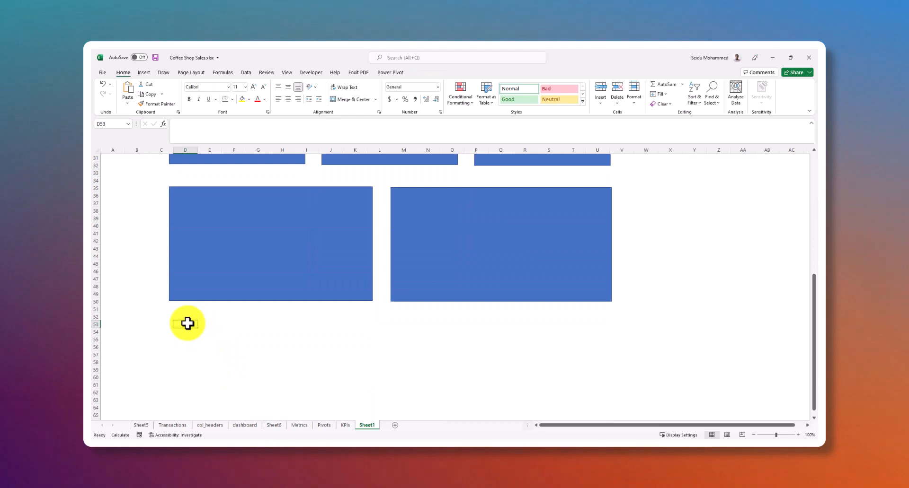
key(ctrl+v)
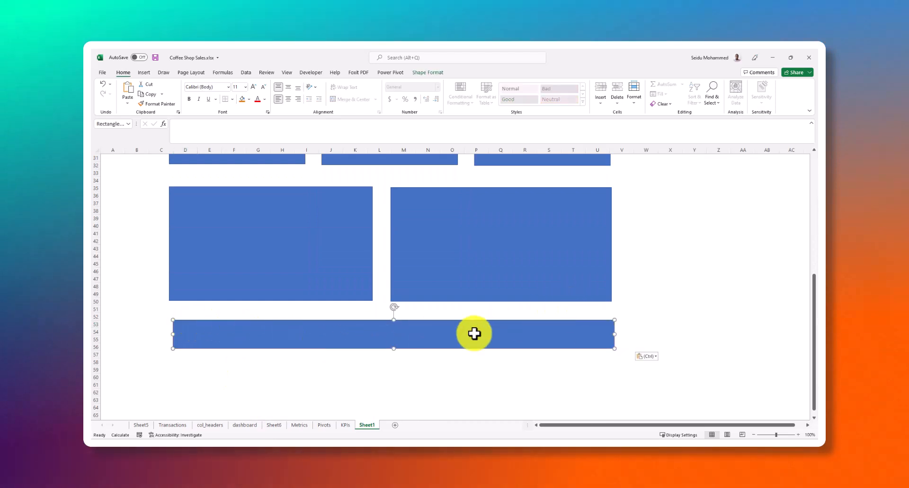
Examine the upper row of three panels and the lower row of two wide panels in the layout
scroll(658, 282, up, 10)
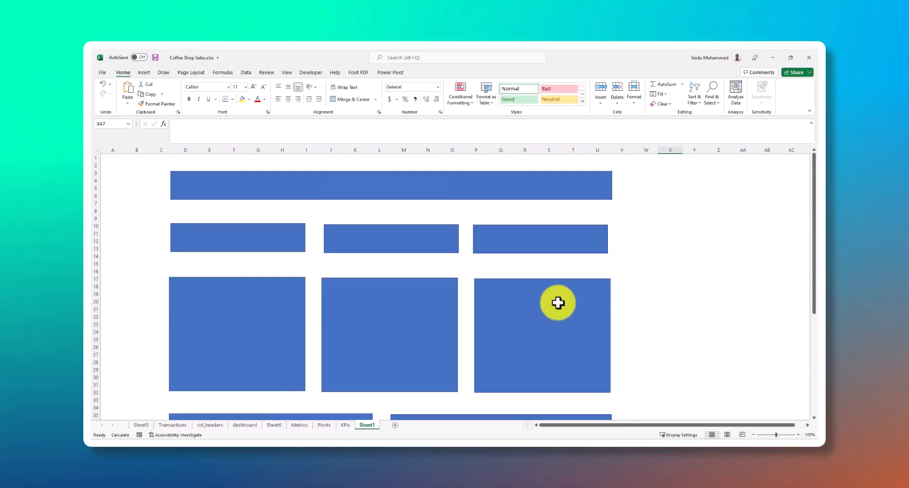
click(548, 307)
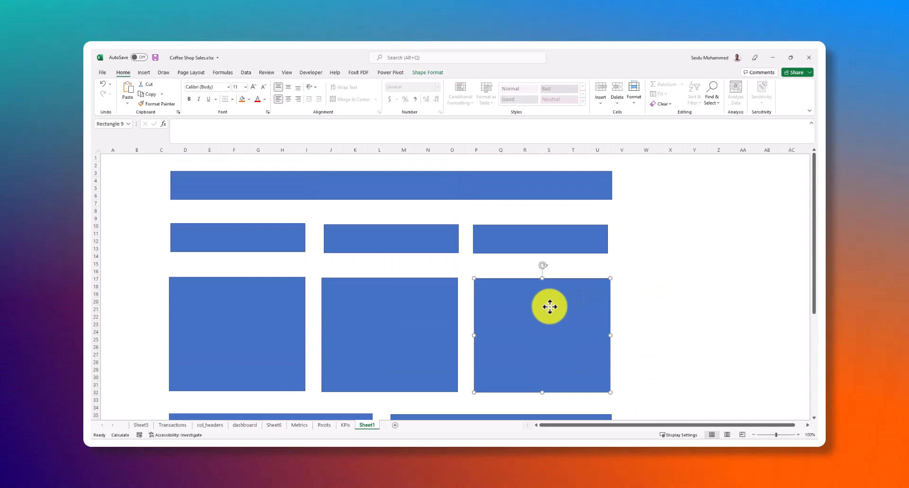
scroll(550, 307, down, 3)
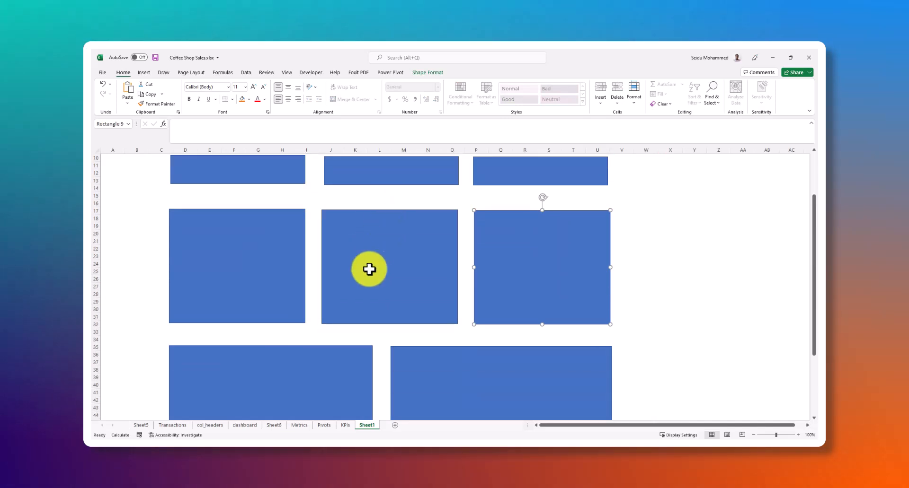
scroll(516, 282, up, 3)
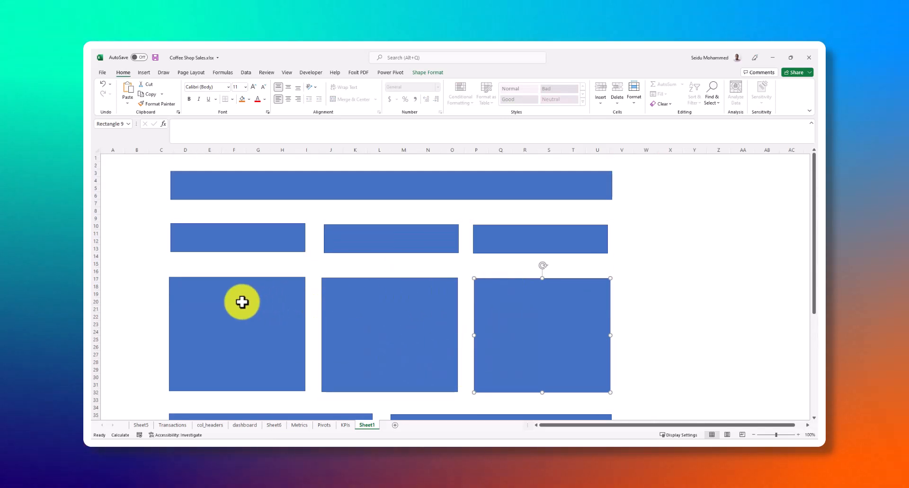
scroll(414, 280, down, 4)
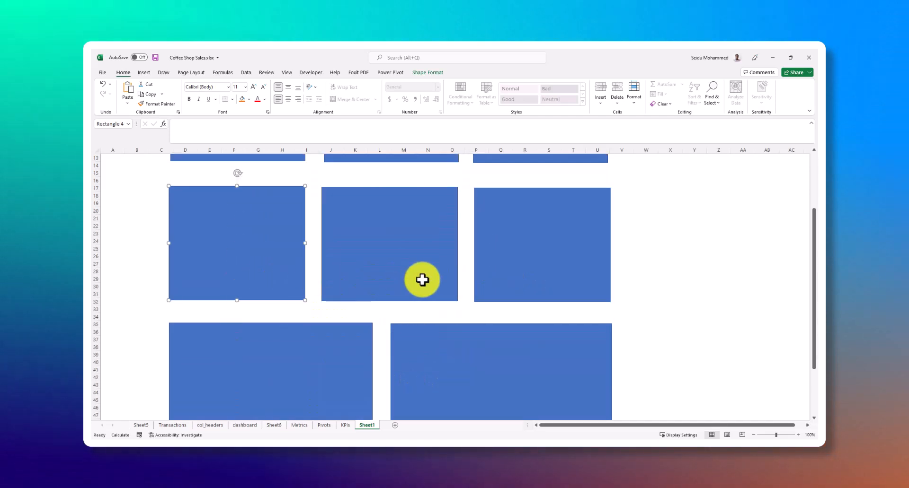
scroll(438, 280, up, 3)
scroll(424, 288, down, 4)
click(264, 320)
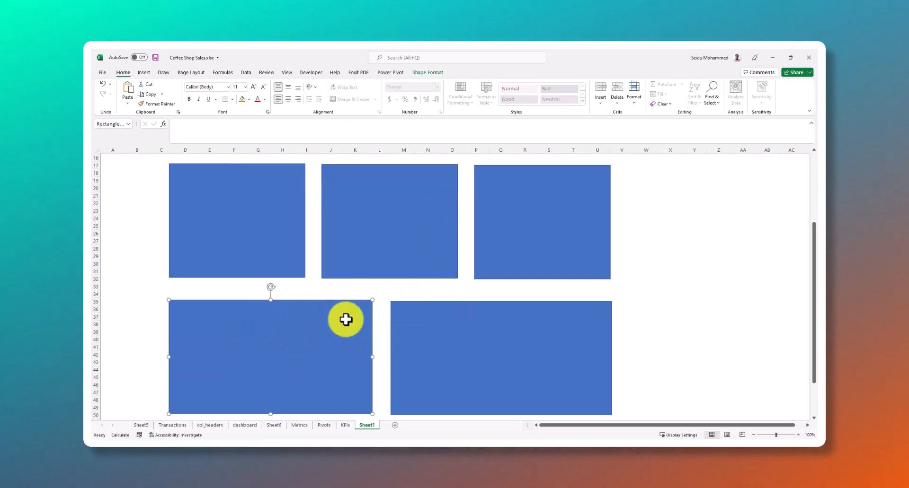
scroll(356, 326, up, 2)
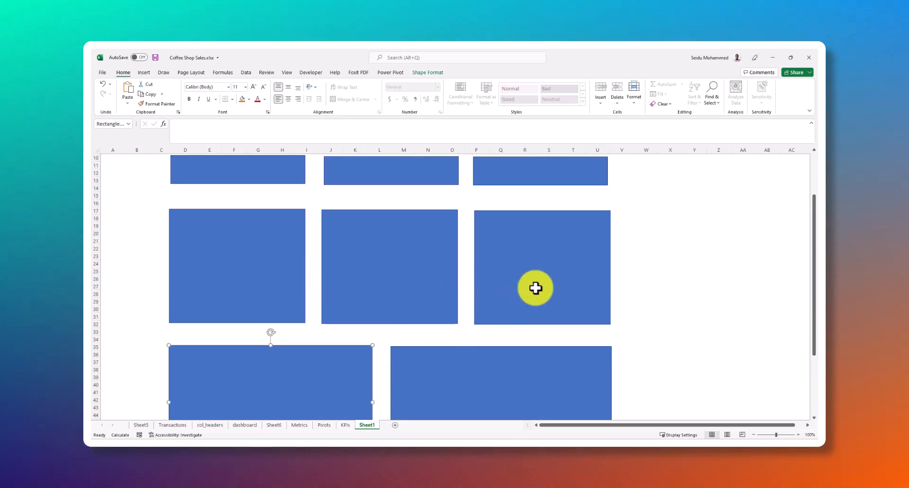
scroll(535, 288, down, 2)
scroll(426, 307, down, 2)
scroll(447, 306, up, 7)
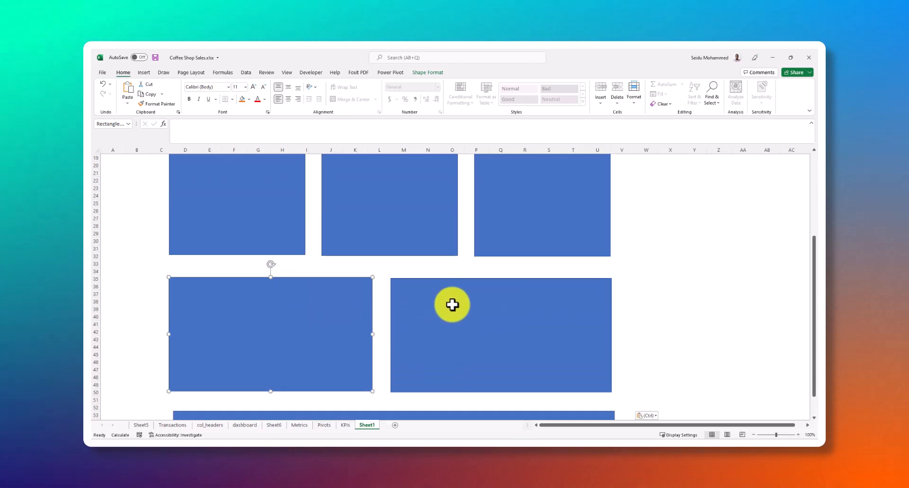
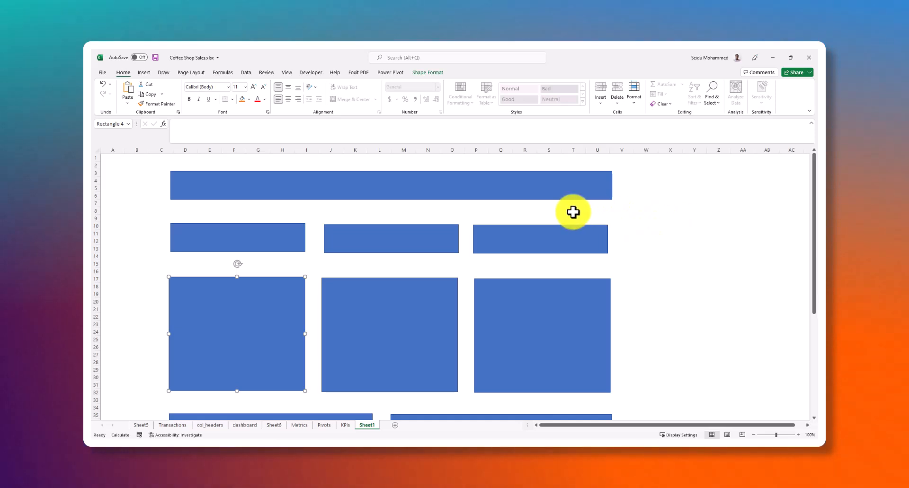
Shorten the top banner slightly at its right end to line up with the edge of the third chart panel
click(608, 188)
mouse_move(612, 185)
mouse_down()
mouse_move(590, 189)
mouse_move(610, 185)
mouse_up()
click(244, 230)
click(285, 192)
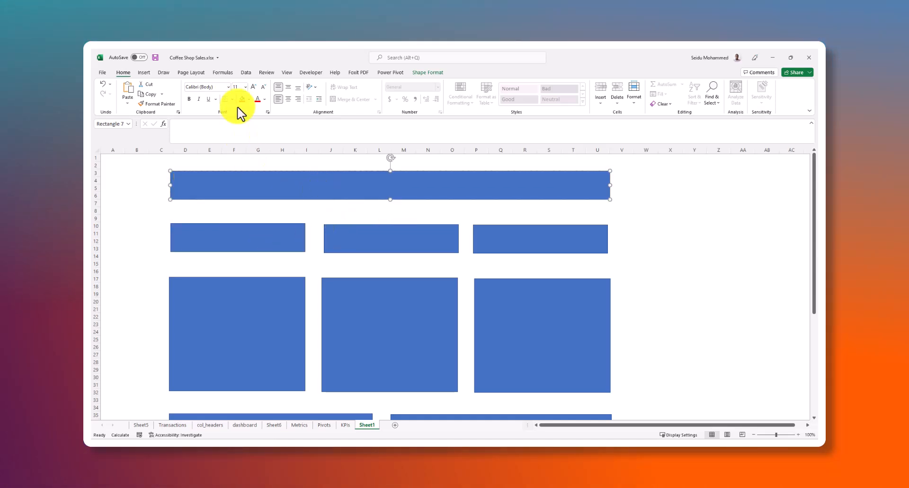
click(245, 74)
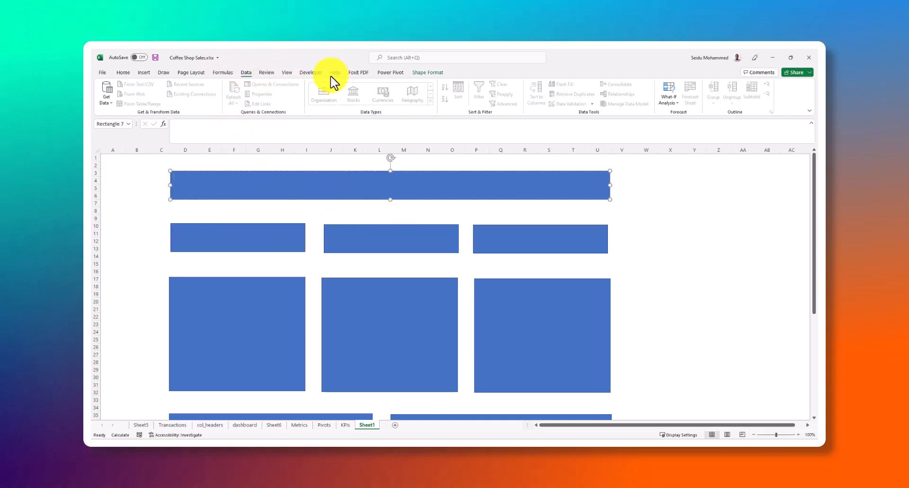
click(144, 73)
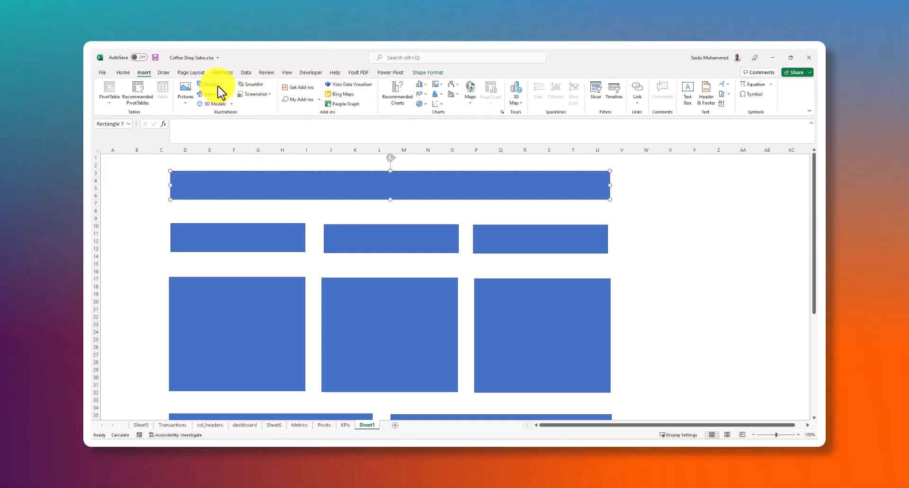
click(219, 86)
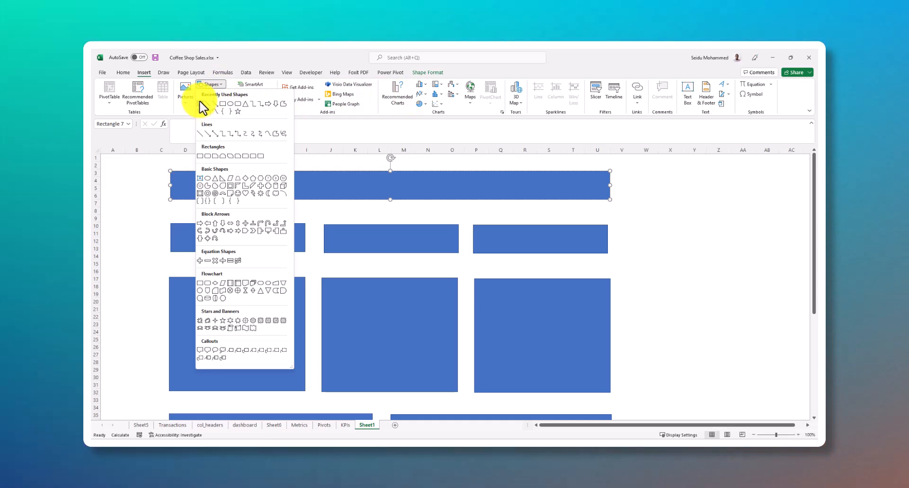
click(200, 125)
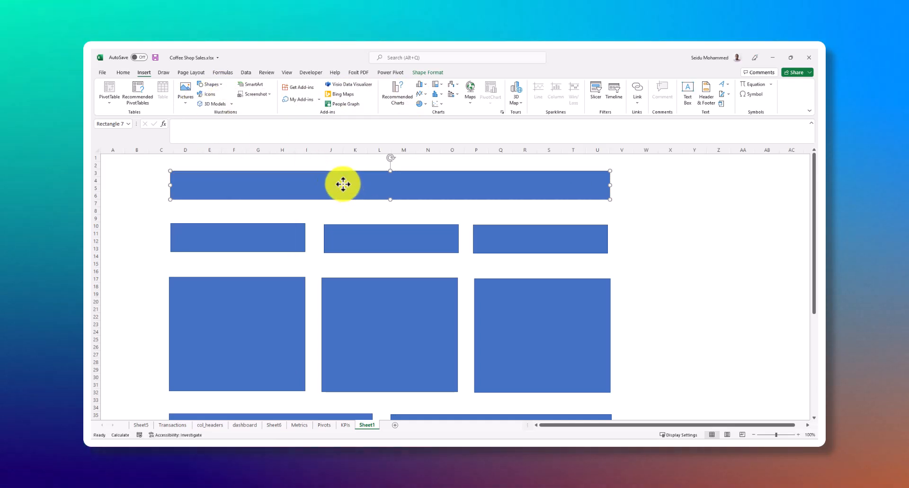
click(362, 230)
click(362, 191)
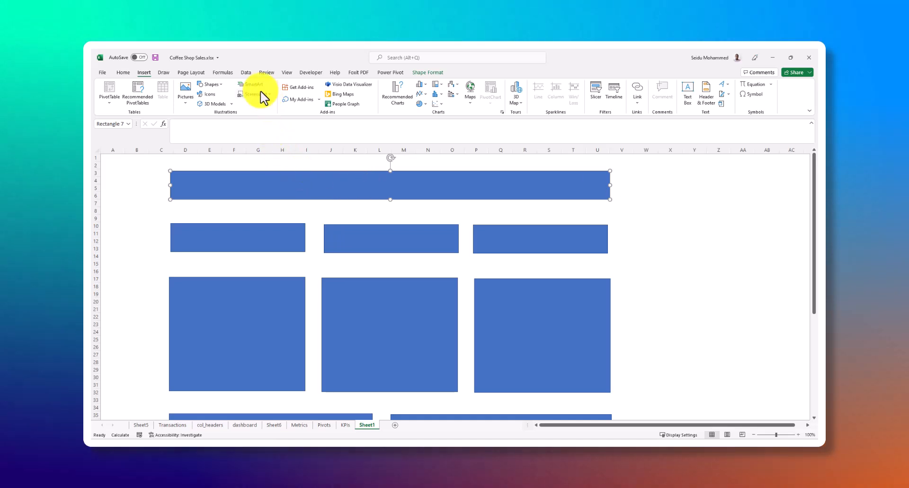
Add the text TITLE to the top banner
click(219, 85)
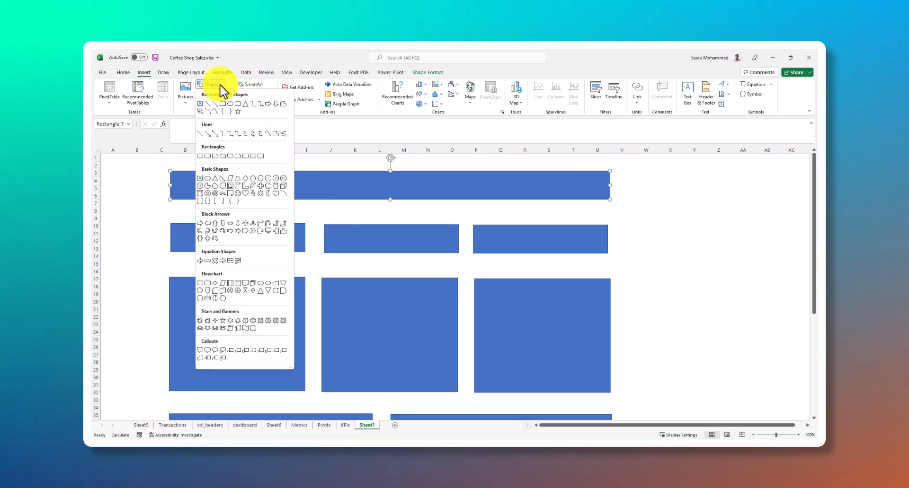
click(201, 104)
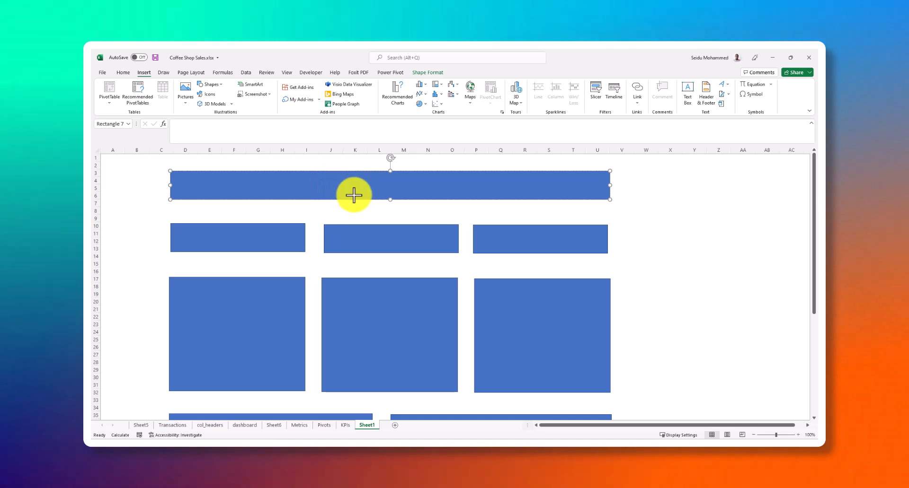
text(H)
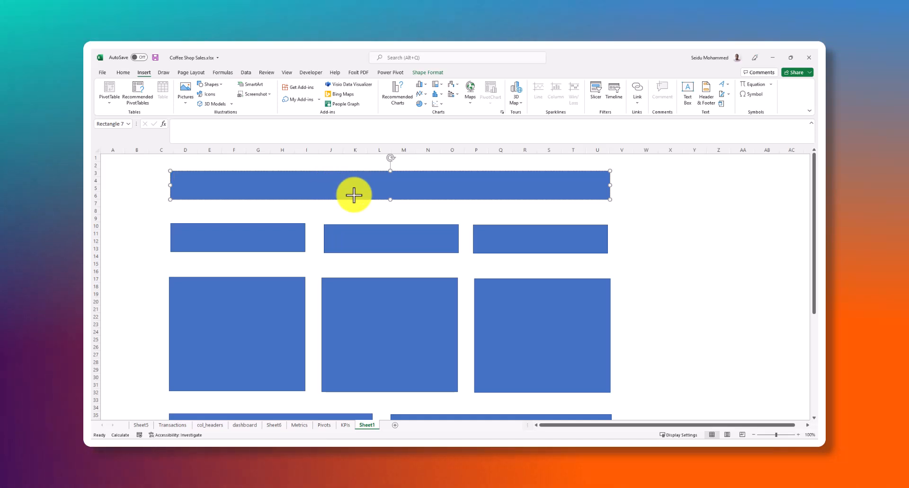
text(Ti)
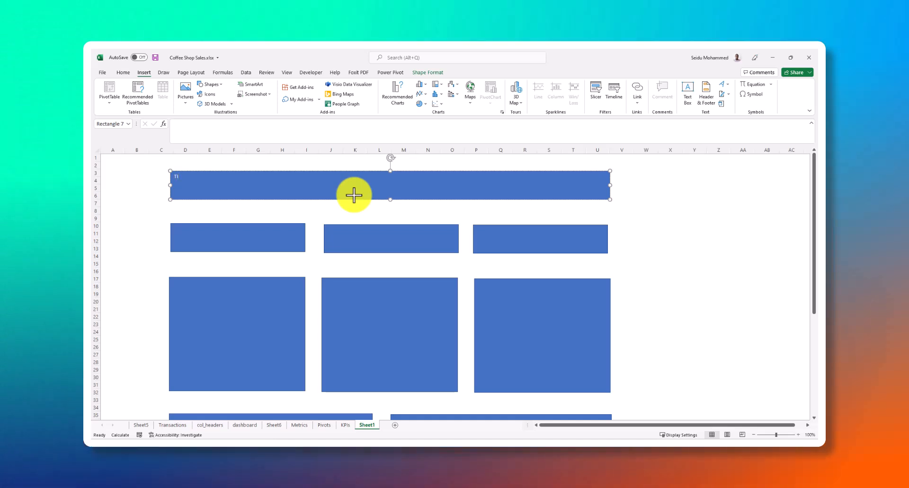
text(TLE)
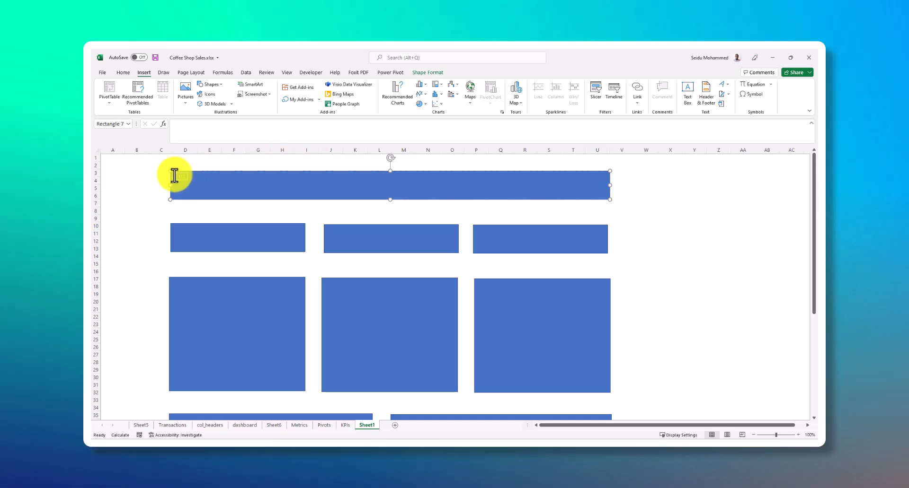
Set the banner's TITLE text to font size 36 and shift the banner slightly to the right
double_click(185, 175)
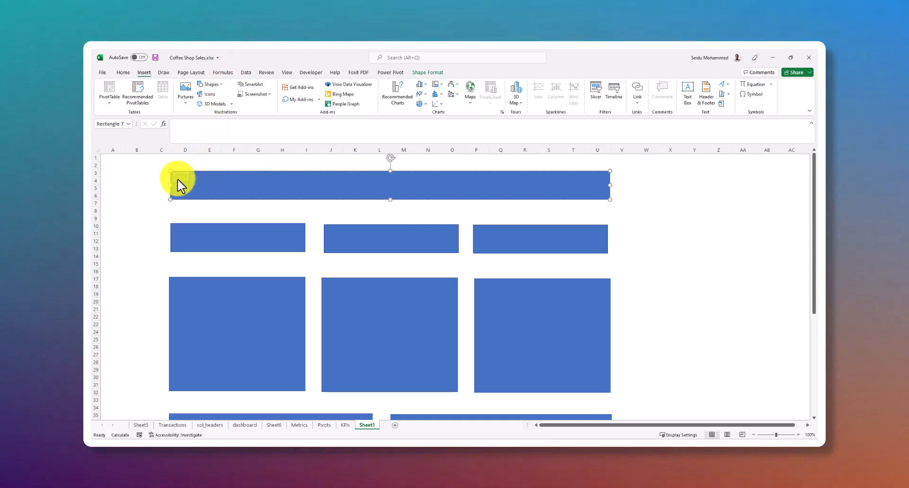
click(123, 73)
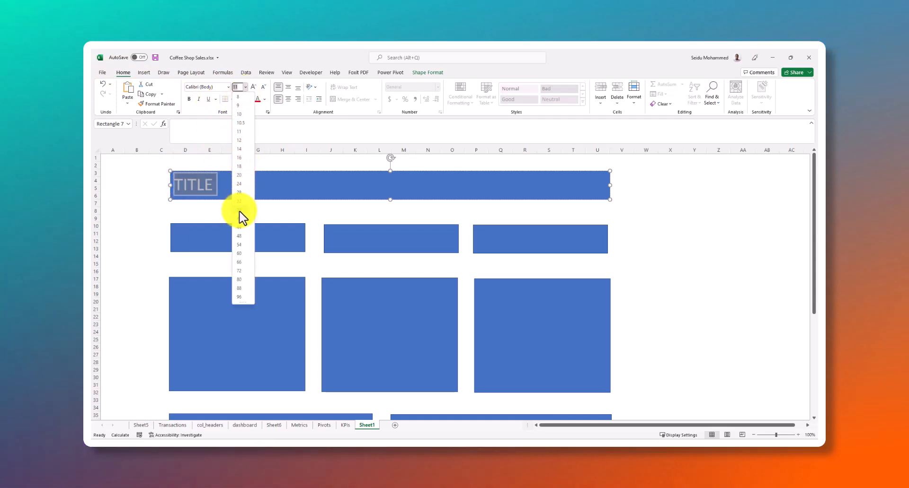
click(240, 210)
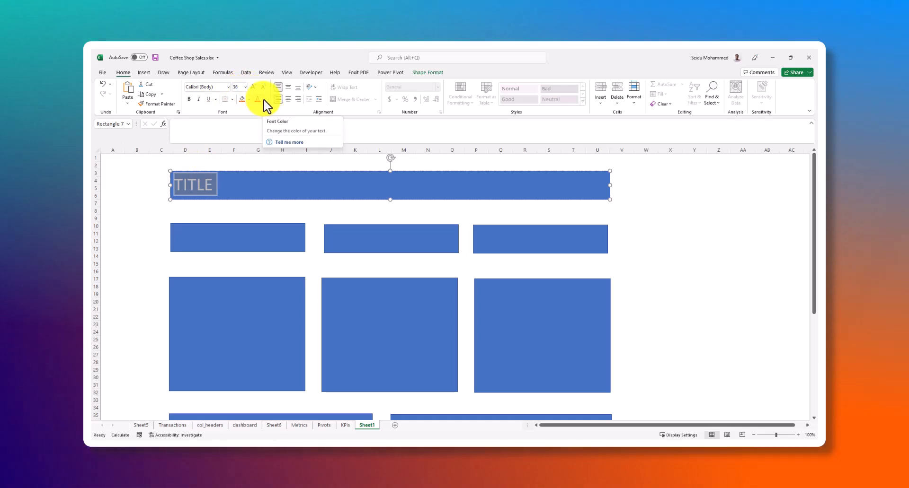
click(258, 132)
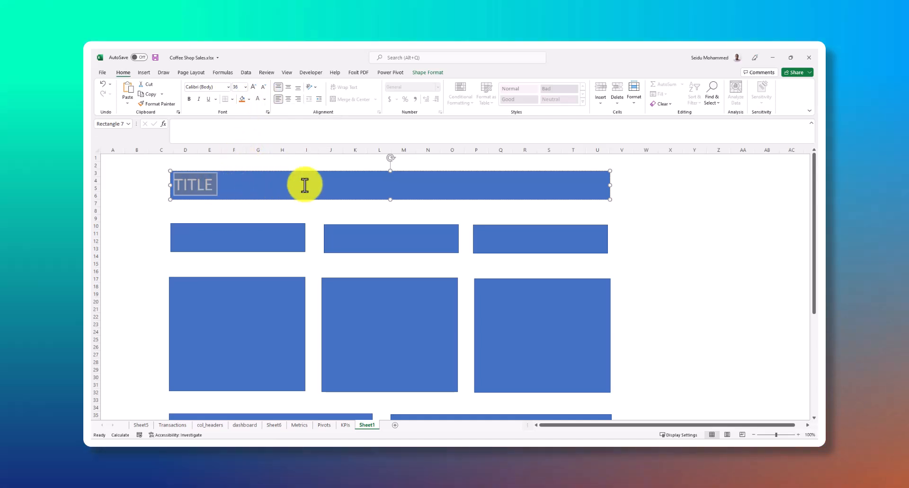
key(Escape)
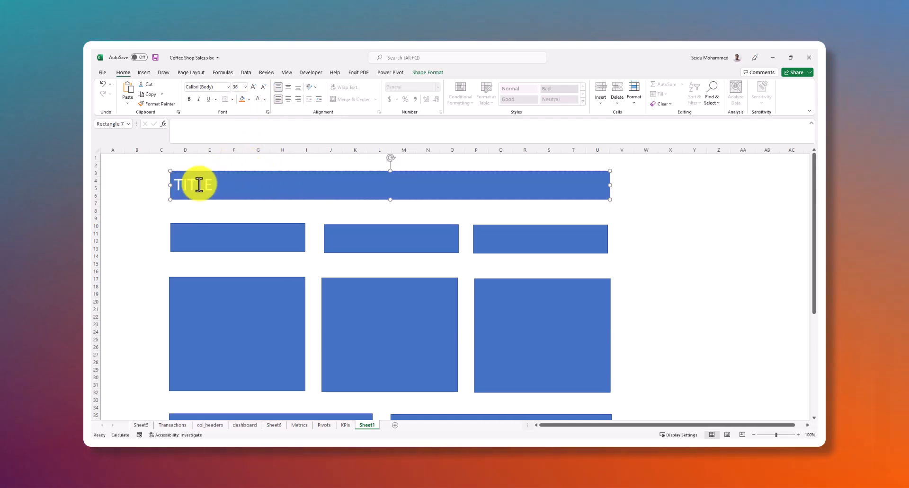
click(201, 191)
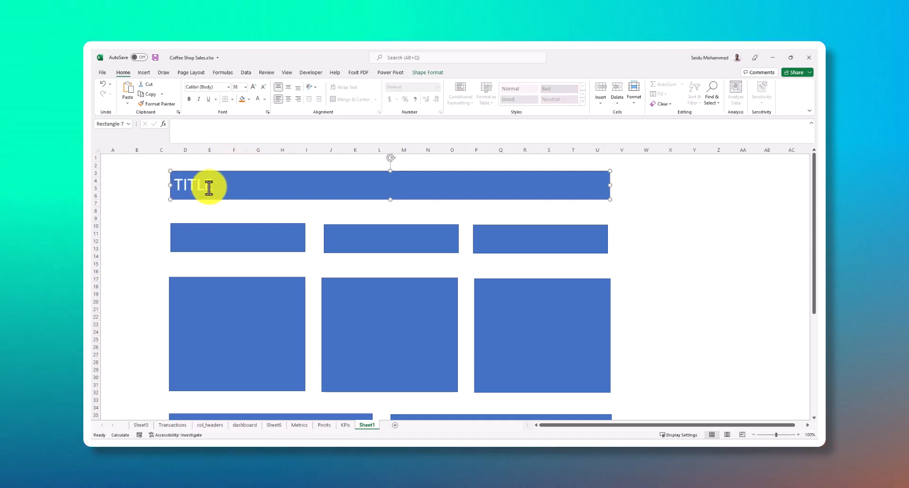
mouse_move(221, 191)
mouse_down()
mouse_move(243, 189)
mouse_move(231, 191)
mouse_up()
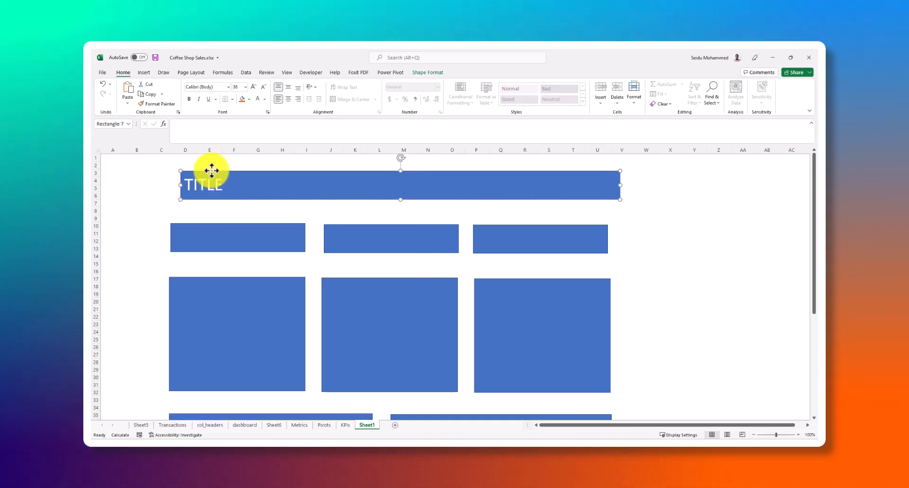
Display the list of shapes on the sheet, hide all of them at once and show them all again
click(426, 73)
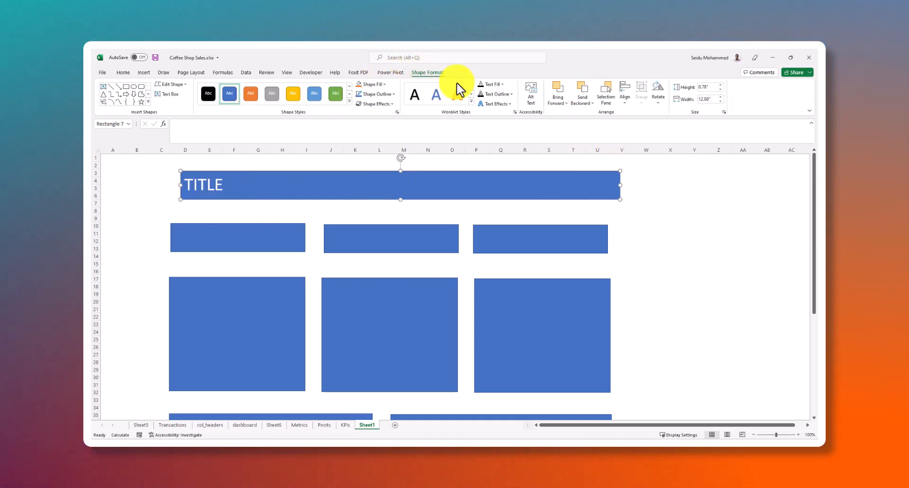
click(610, 102)
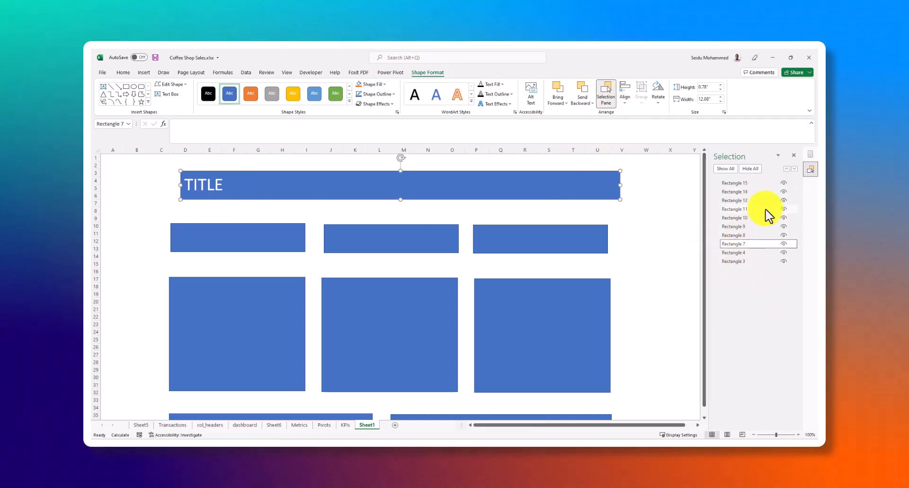
click(745, 168)
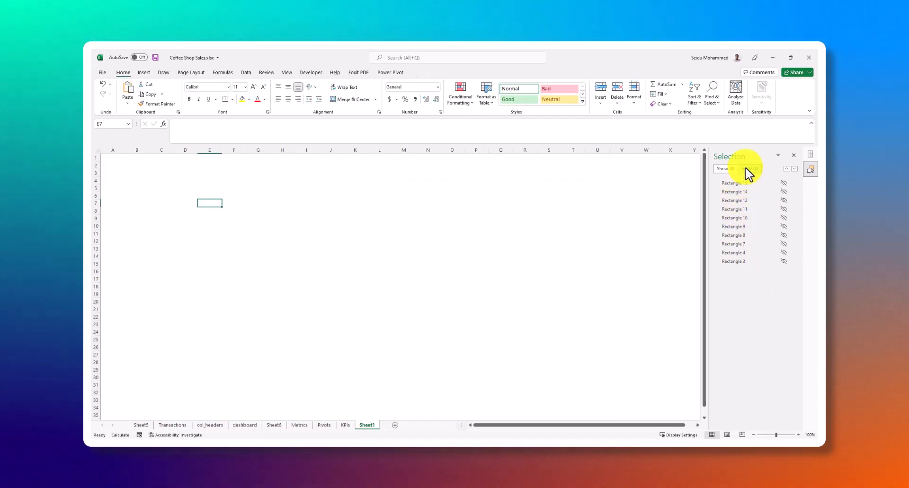
click(725, 169)
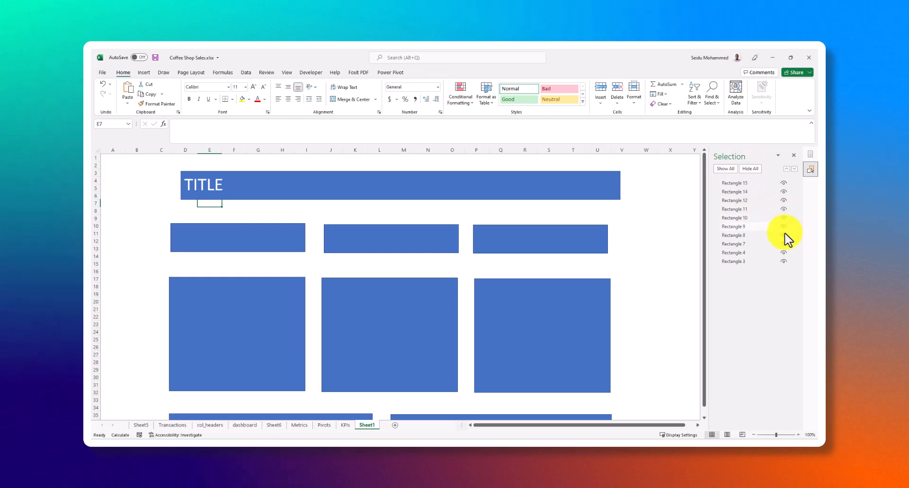
Move the TITLE banner slightly back to the left, above the three KPI cards
click(196, 186)
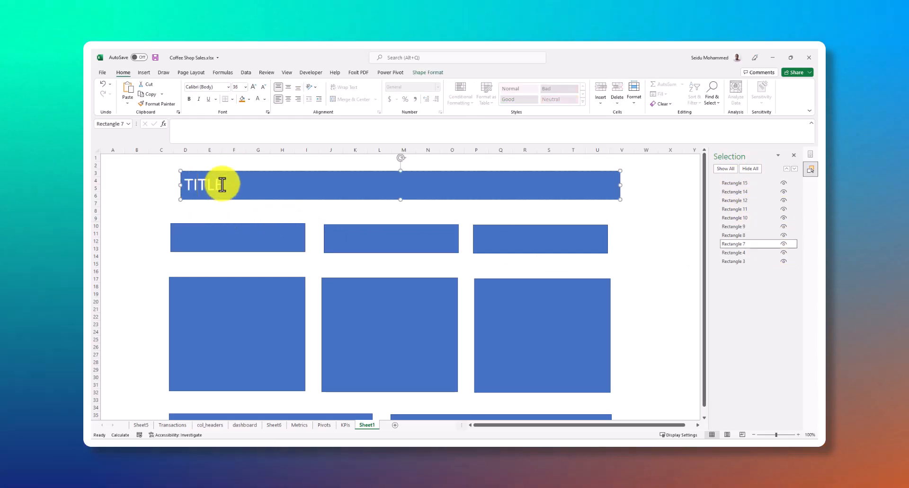
drag(225, 183, 216, 186)
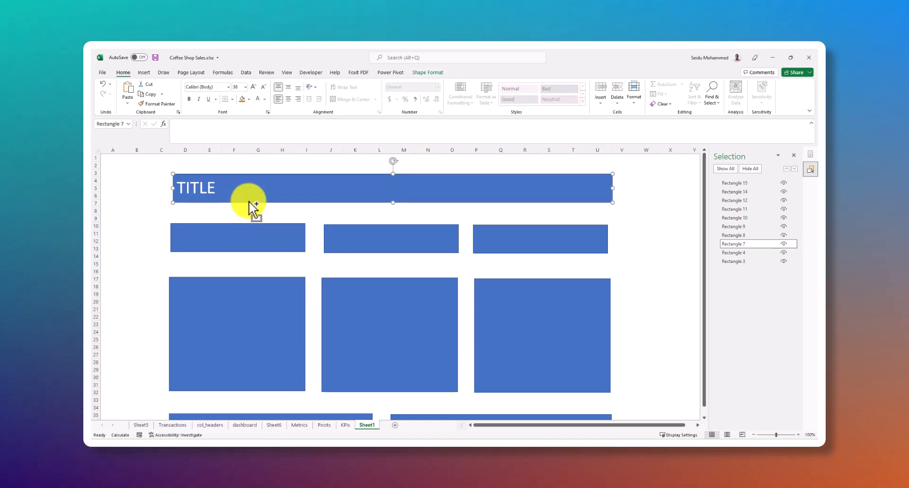
Delete the TITLE banner and undo the deletion, and toggle the visibility of Rectangle 7 off and on
key(Delete)
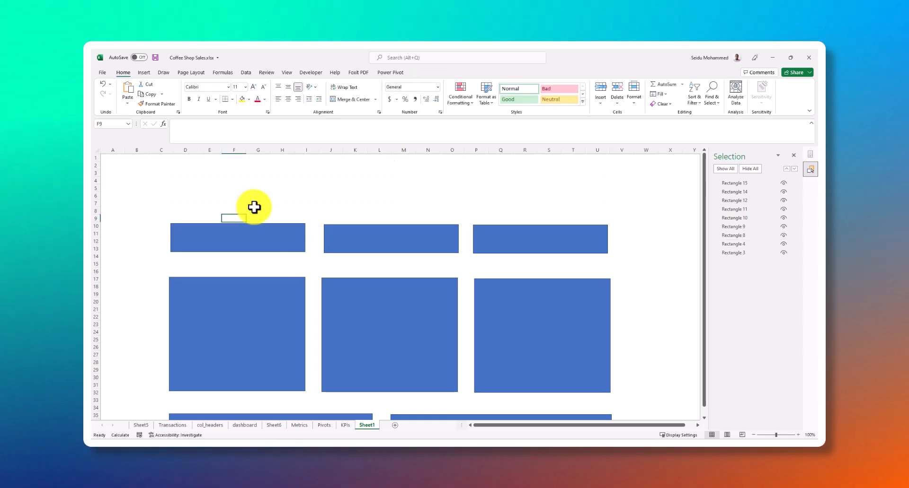
key(ctrl+z)
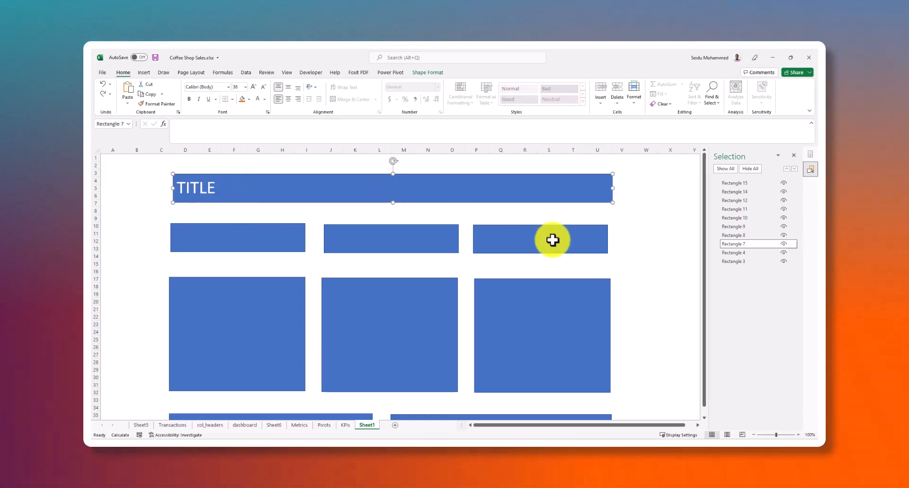
click(783, 244)
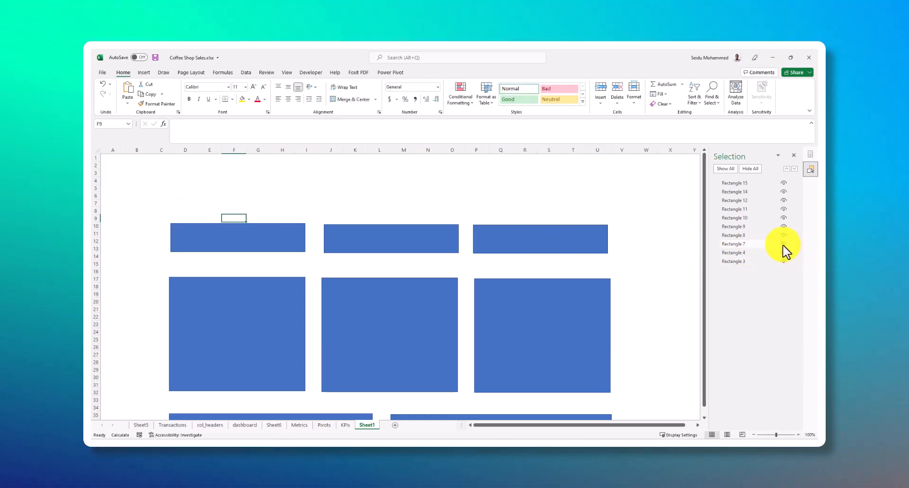
click(784, 244)
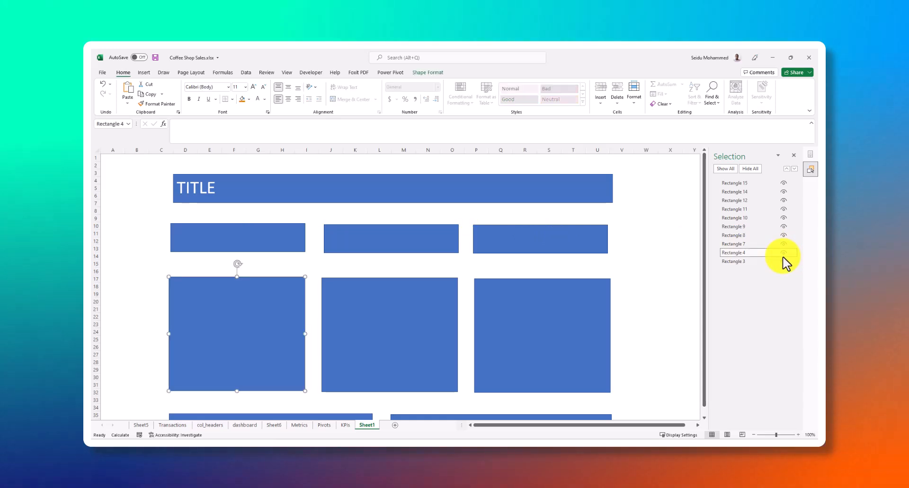
Select the TITLE banner, widen the Selection pane and look over the dashboard's rectangles alongside the shape list
scroll(353, 202, down, 2)
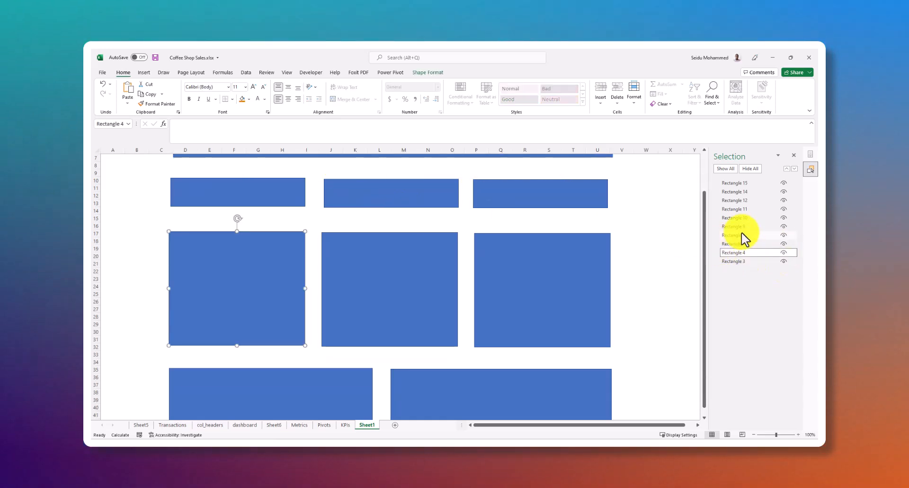
scroll(648, 196, up, 2)
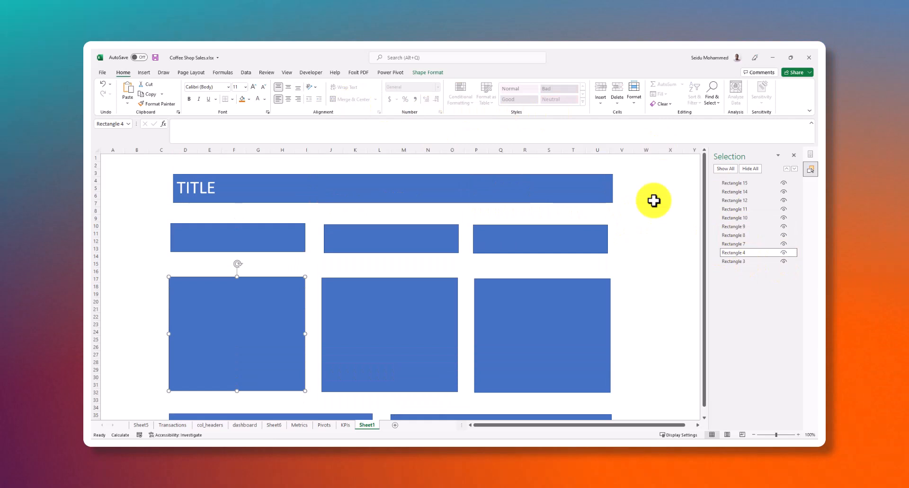
click(589, 187)
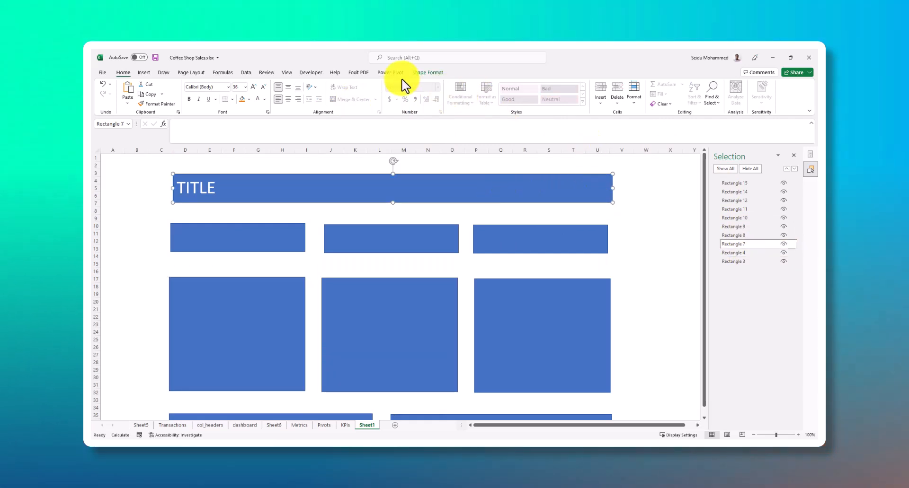
click(427, 73)
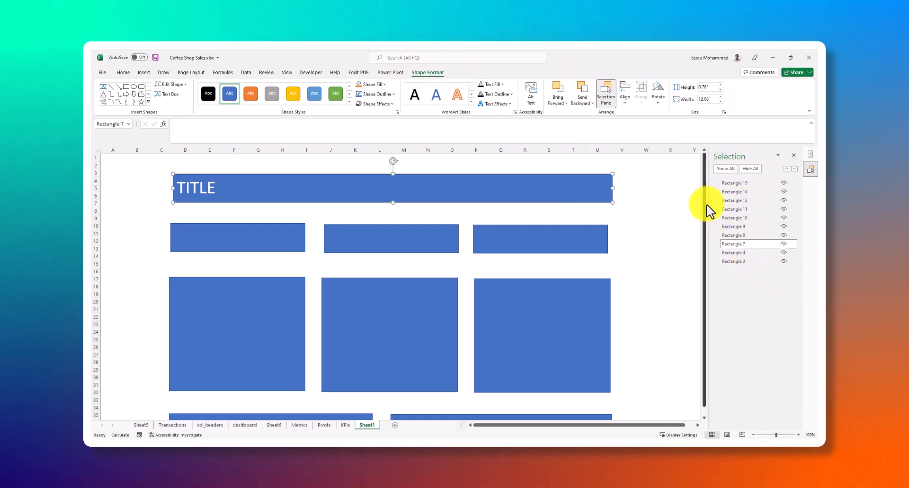
drag(705, 203, 676, 207)
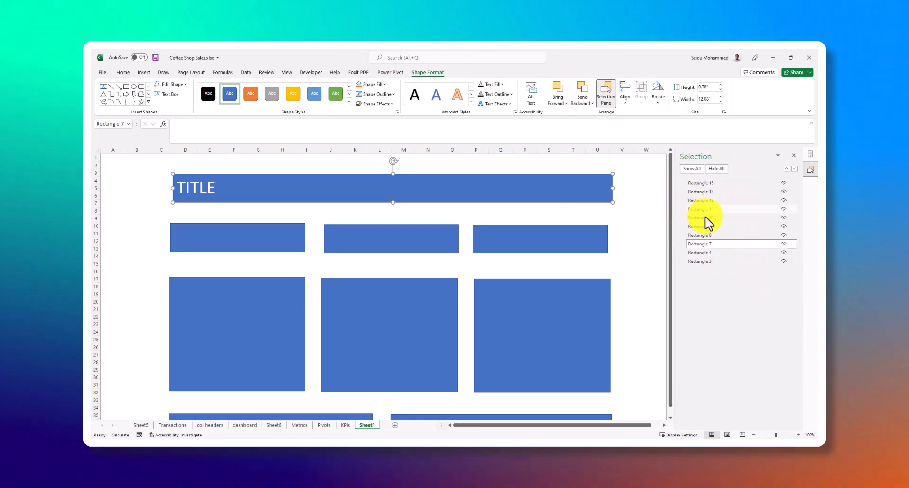
scroll(408, 305, down, 4)
scroll(408, 304, up, 4)
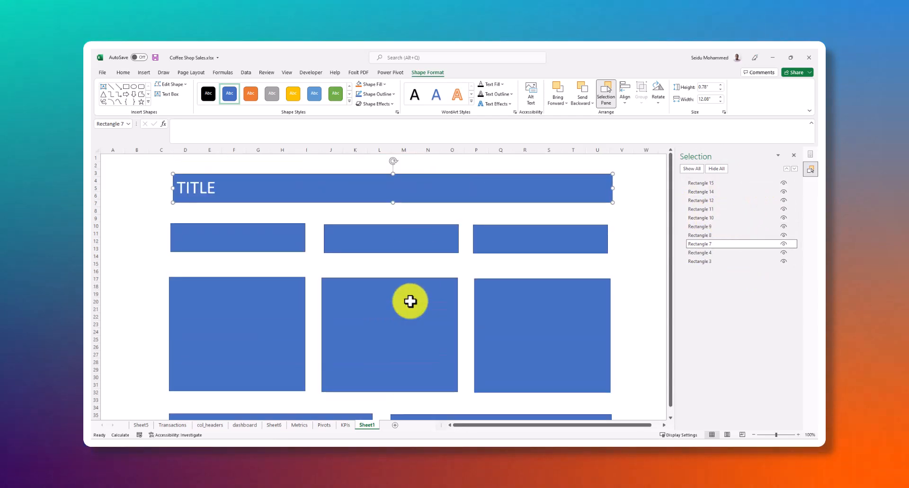
scroll(409, 303, down, 7)
scroll(410, 301, up, 7)
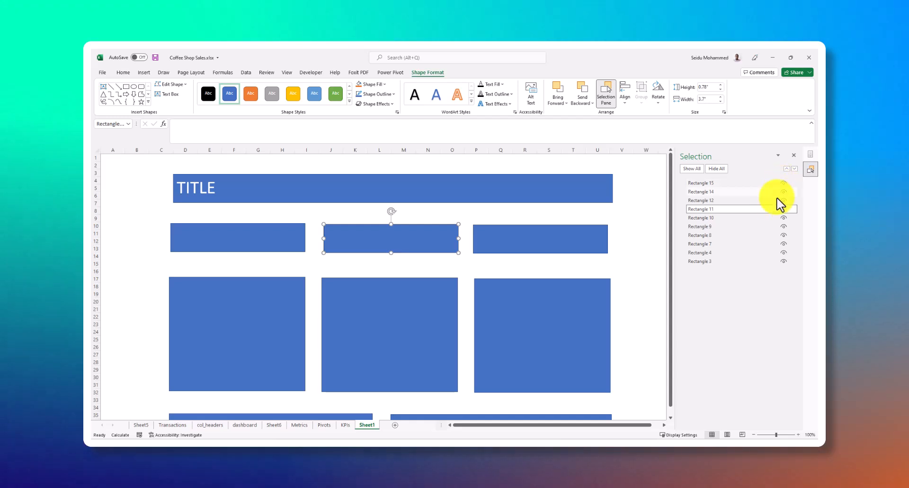
Hide Rectangle 14 and Rectangle 15, check the lower chart area of the dashboard, and show both rectangles again
click(783, 192)
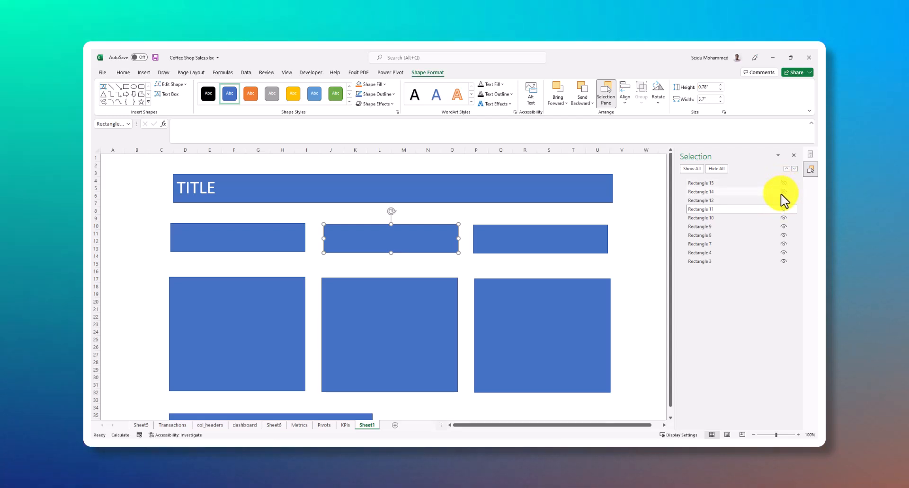
scroll(499, 318, down, 5)
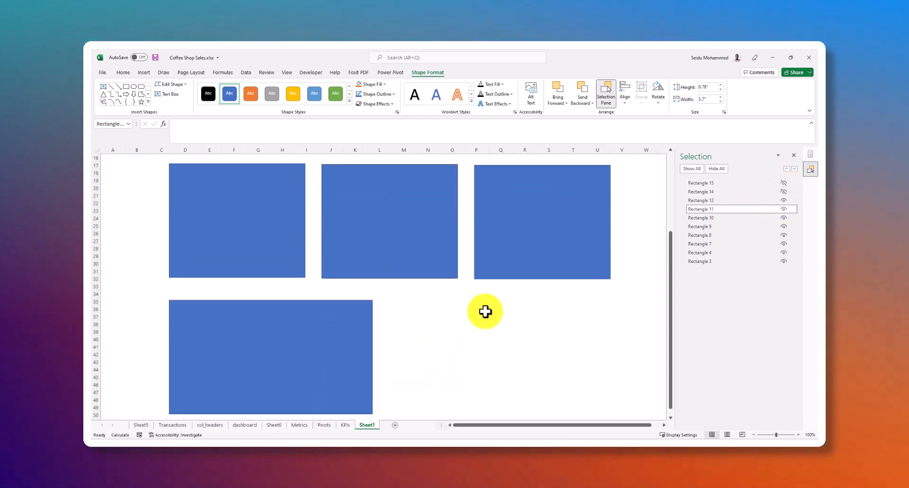
scroll(506, 316, up, 5)
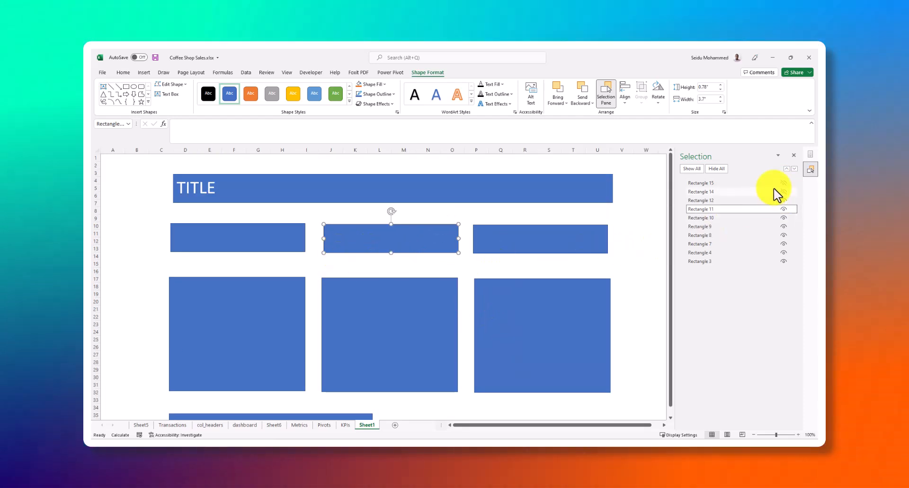
click(783, 192)
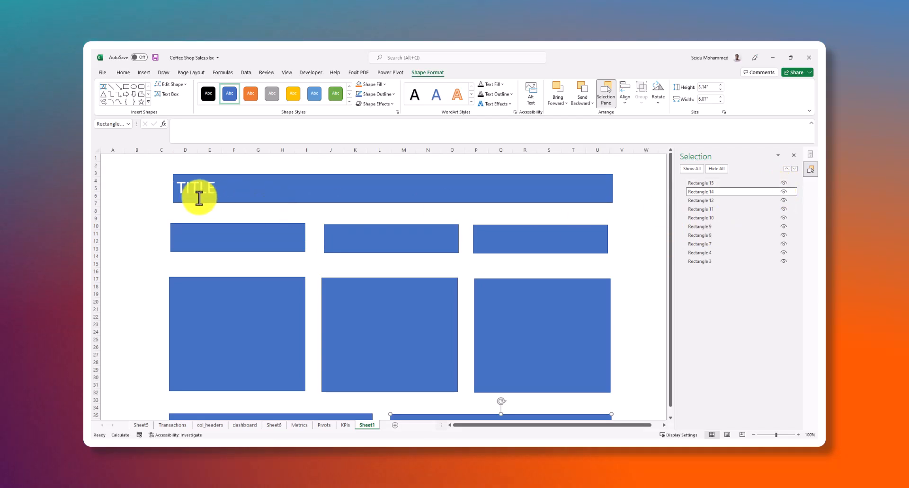
Delete the TITLE text from inside the top banner, keeping the banner shape
click(219, 188)
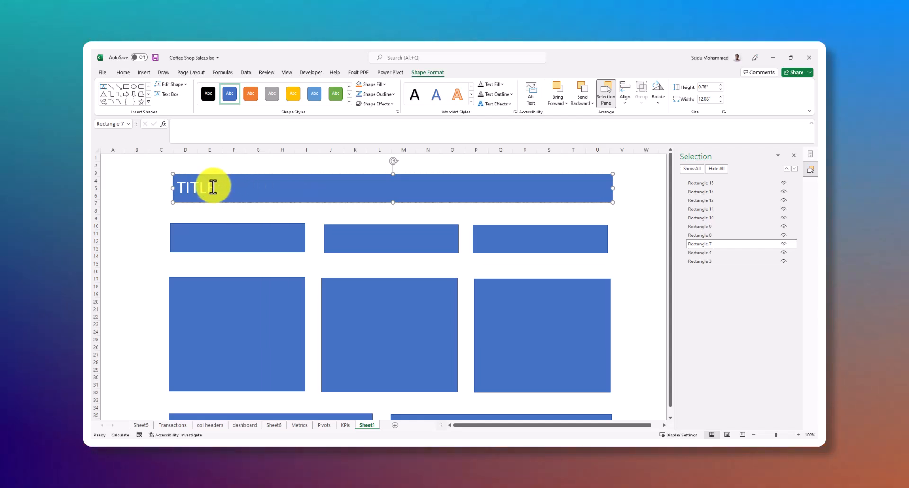
double_click(213, 187)
key(BackSpace)
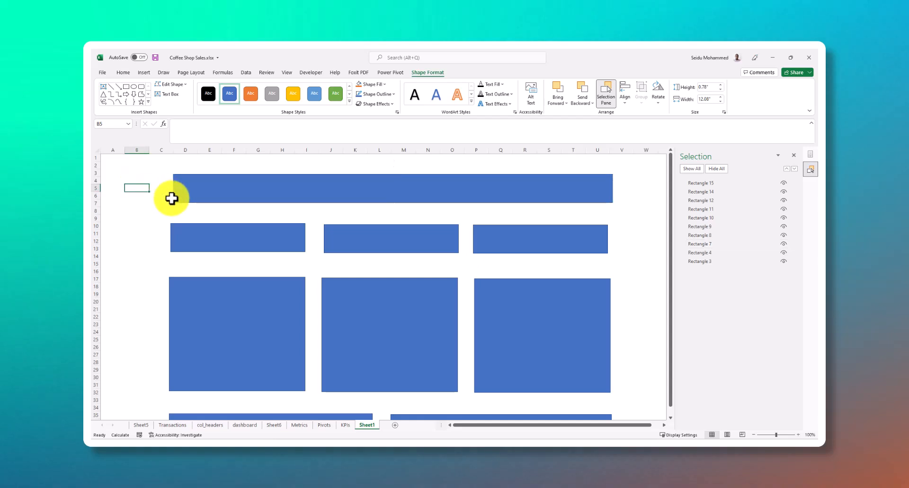
key(Escape)
click(211, 187)
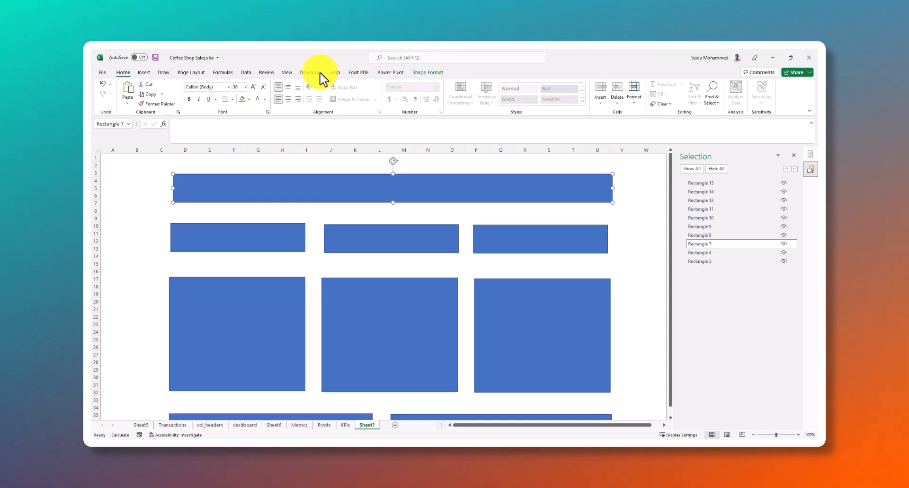
click(144, 73)
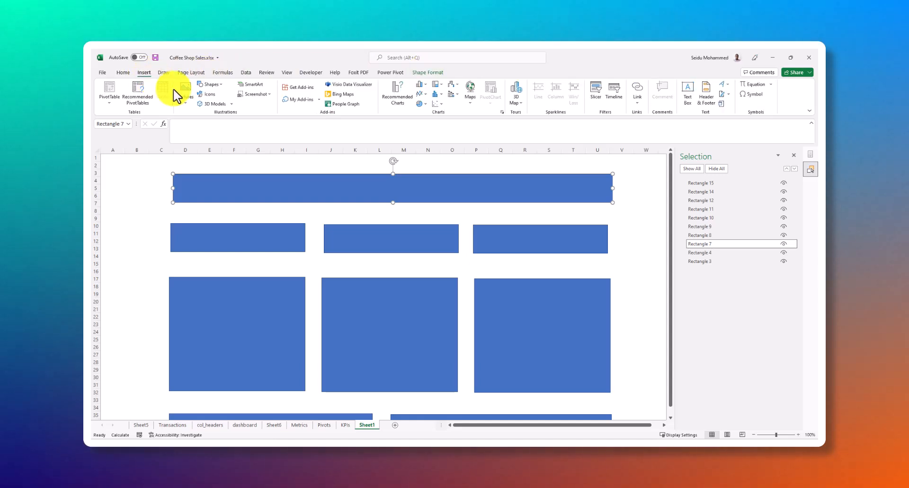
click(219, 85)
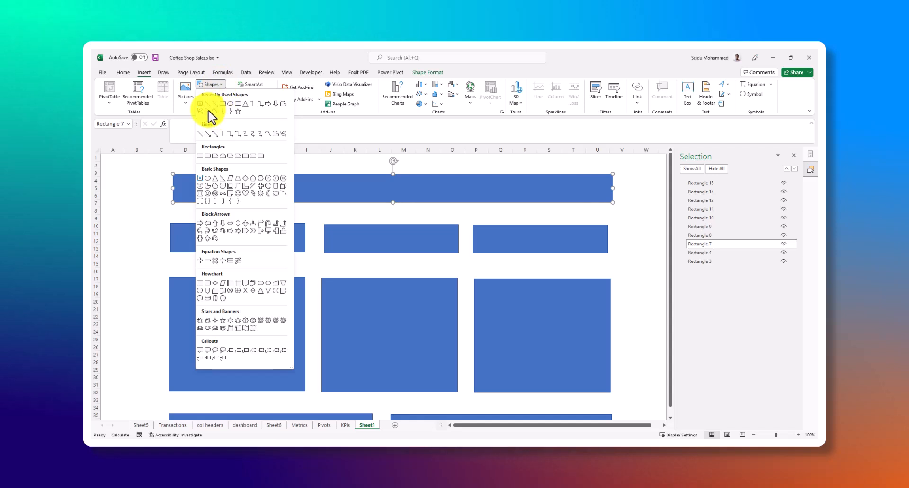
click(145, 170)
click(143, 193)
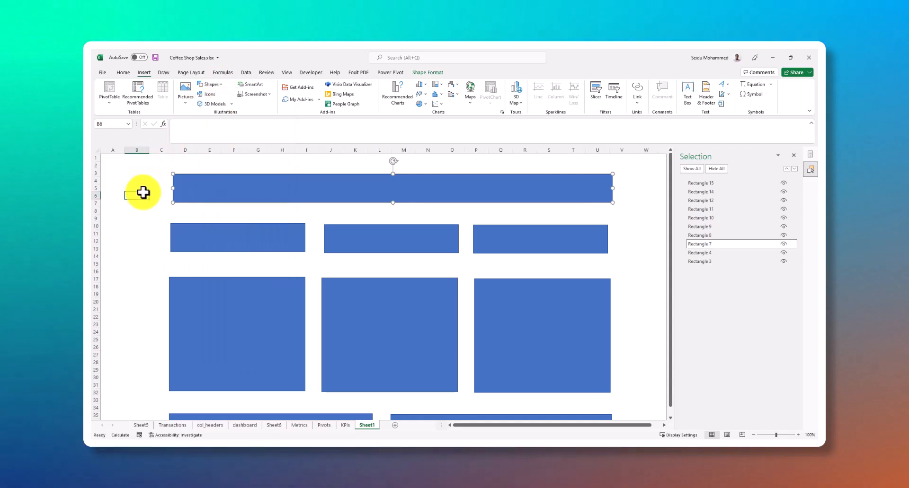
click(133, 182)
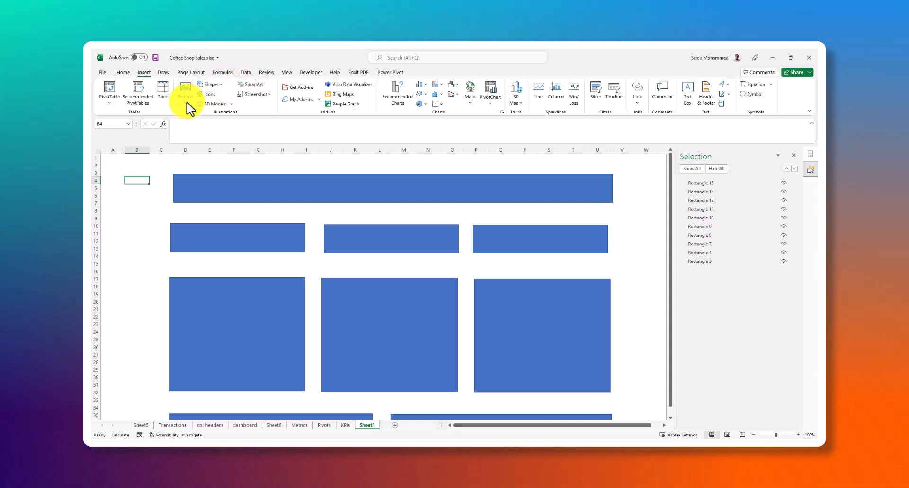
Insert a small text box reading TITLE on the blank cells beside the banner's left end, around columns B and C
click(212, 84)
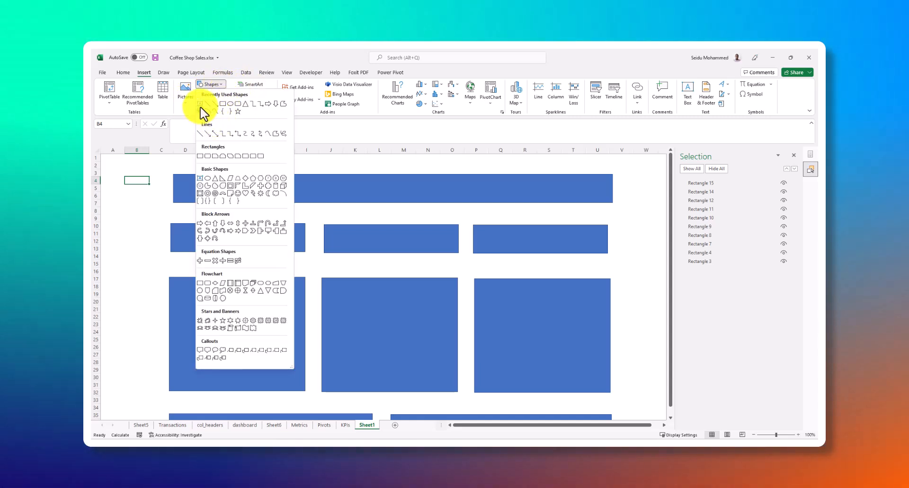
click(200, 104)
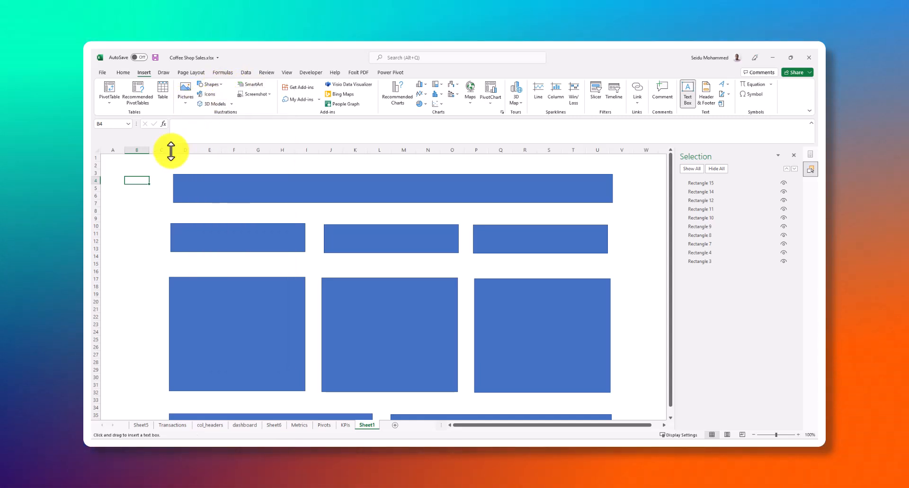
click(143, 180)
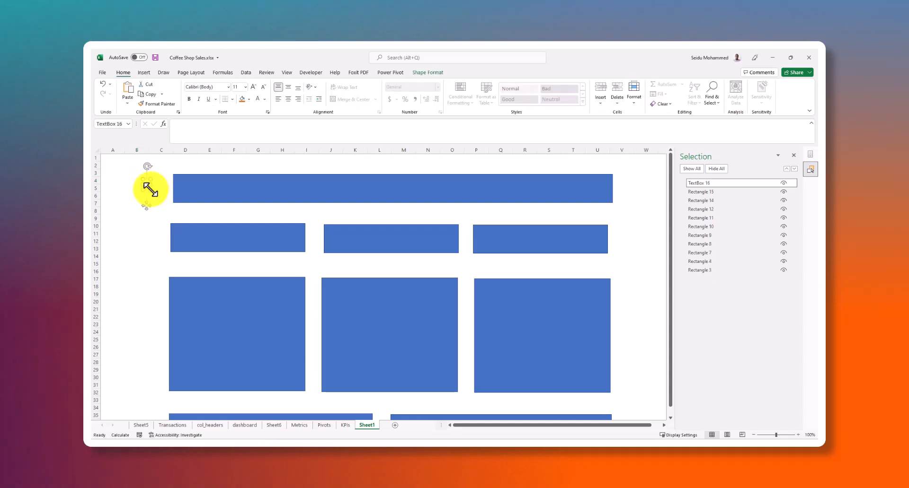
drag(175, 201, 173, 196)
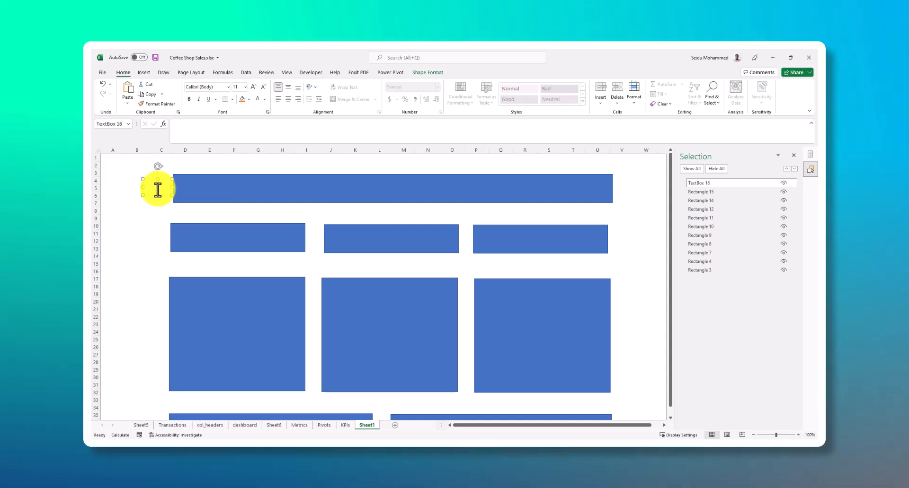
text(TITLE)
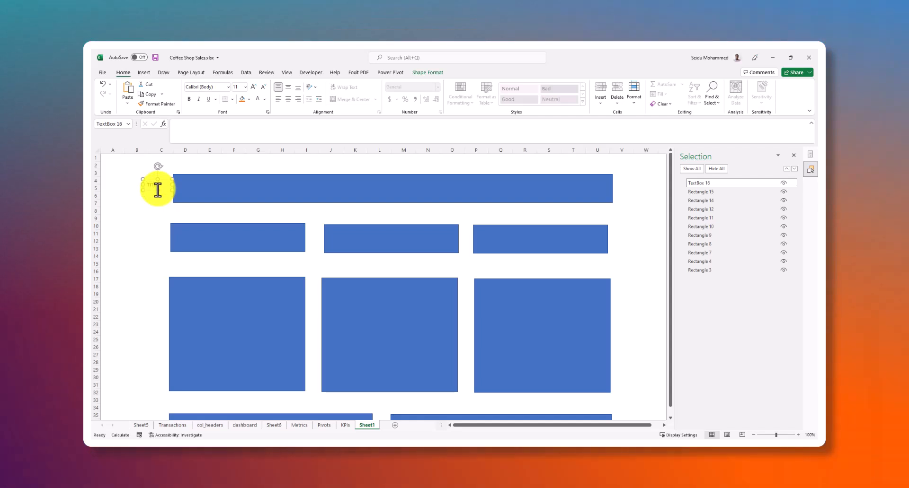
click(147, 226)
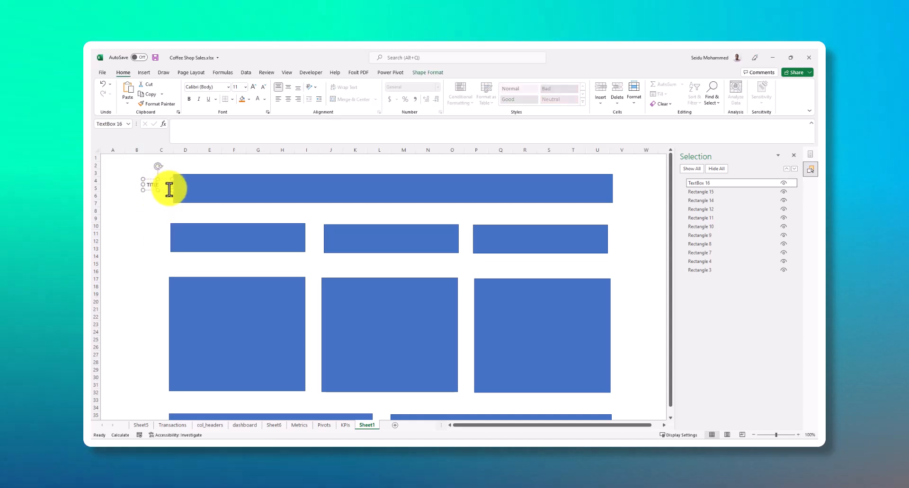
drag(166, 191, 146, 190)
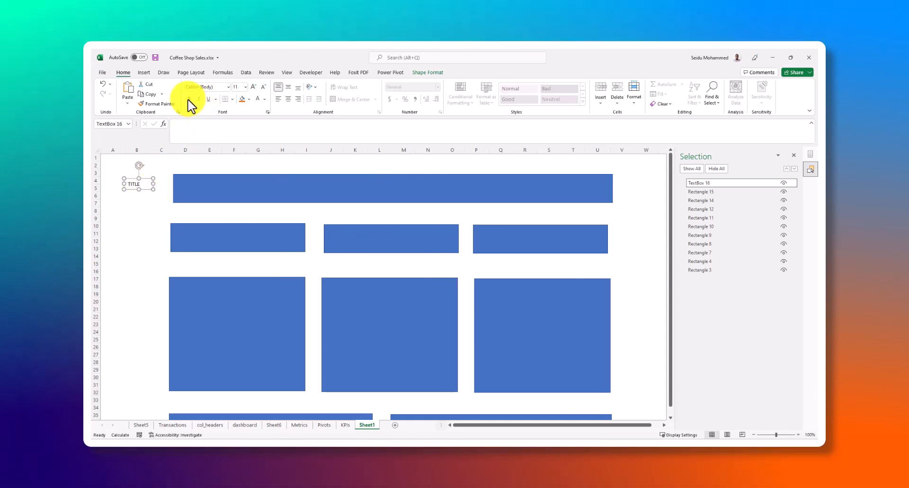
Make the TITLE text bold at font size 24 and widen its text box to fit before the banner
click(189, 99)
mouse_move(155, 188)
mouse_down()
mouse_move(188, 198)
mouse_move(169, 190)
mouse_up()
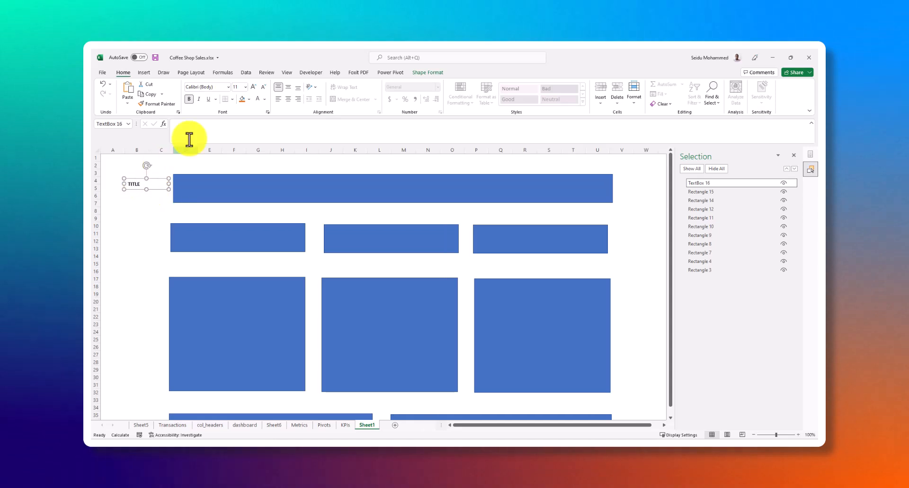
click(249, 86)
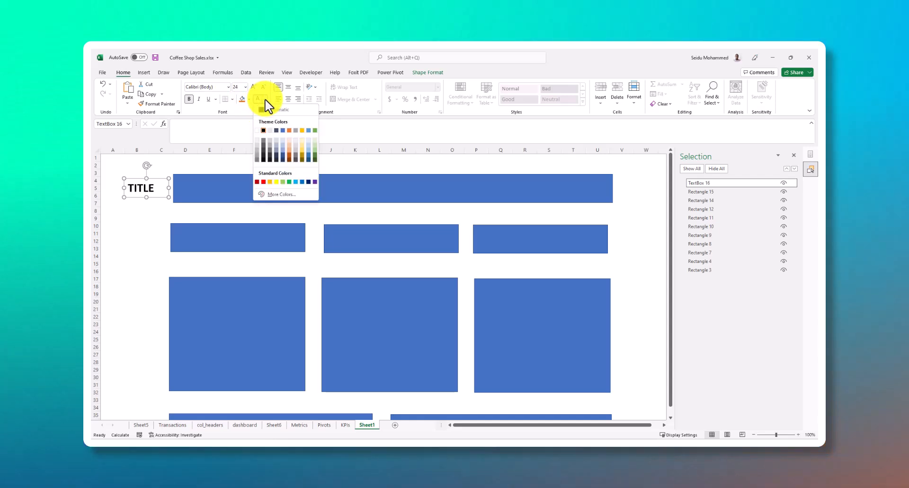
Move the TITLE text box onto the middle of the banner and set its font colour to white
click(153, 202)
click(162, 193)
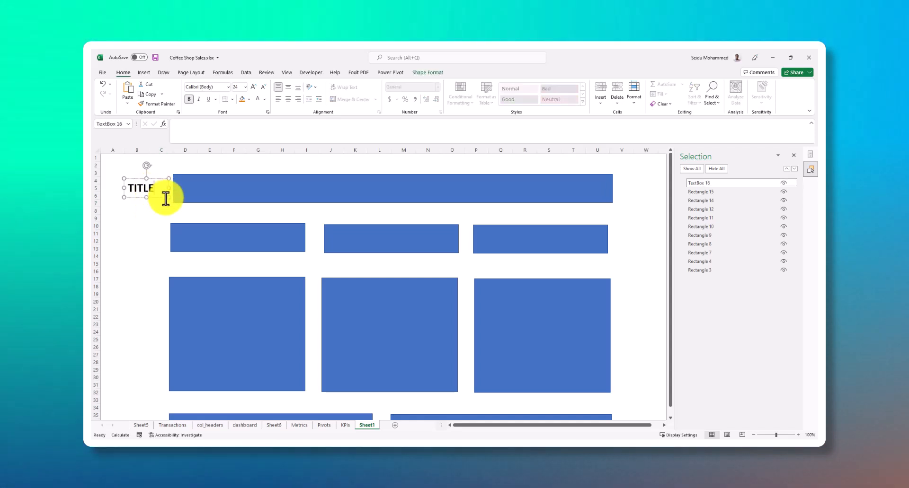
double_click(377, 192)
click(264, 99)
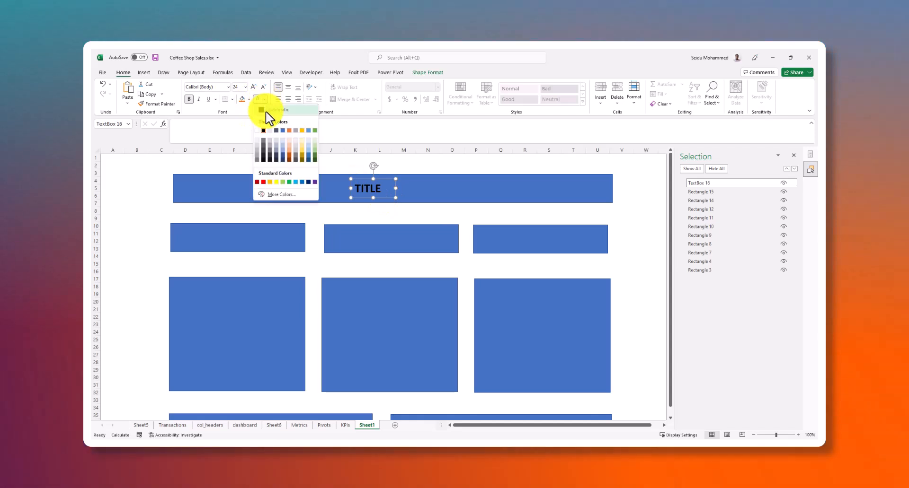
click(257, 131)
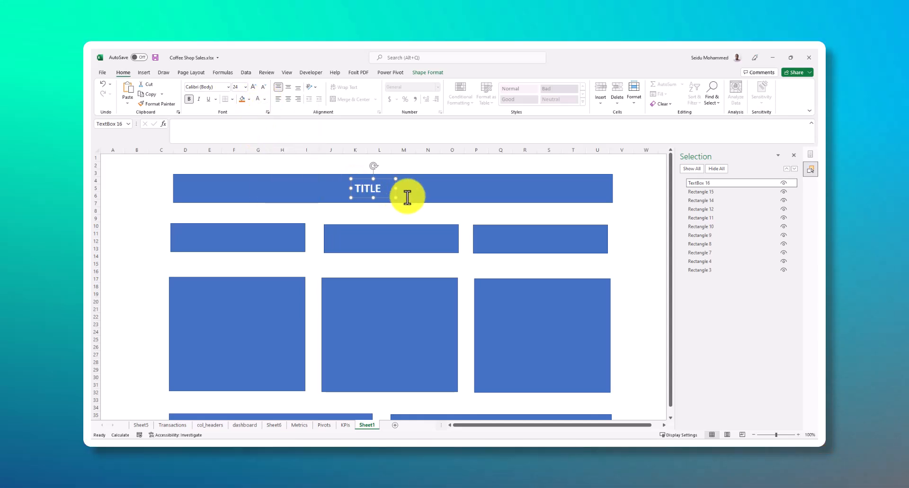
Extend the banner text to "TITLE FOR THE DASHBOARD" and widen the text box so it fits on one line
mouse_move(395, 189)
mouse_down()
mouse_move(381, 194)
mouse_move(405, 197)
mouse_up()
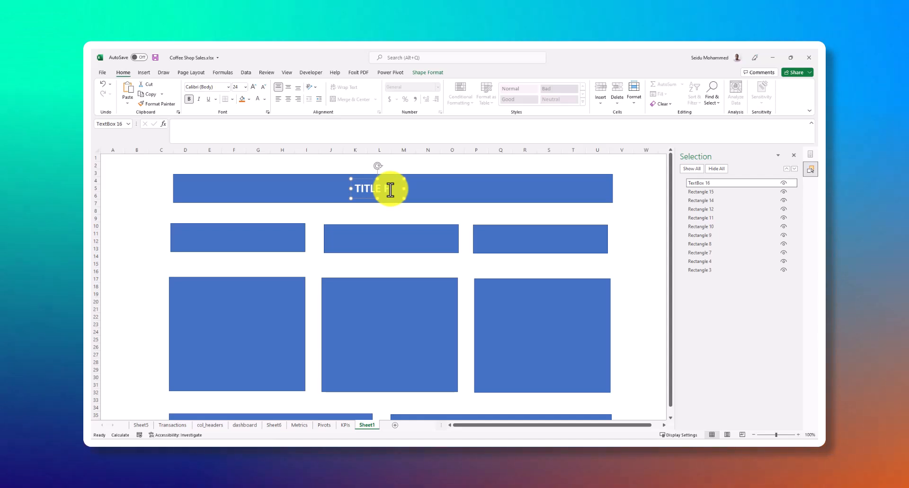
text(OR THE )
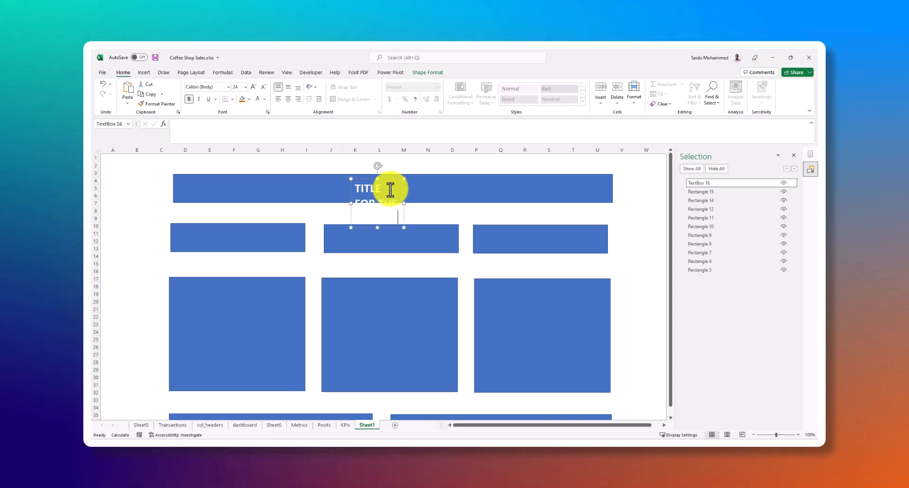
text(ARD)
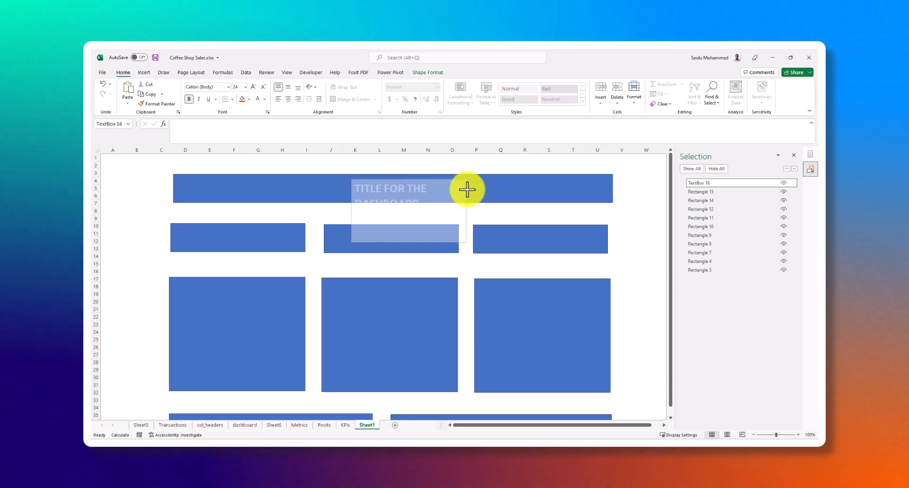
drag(525, 177, 562, 182)
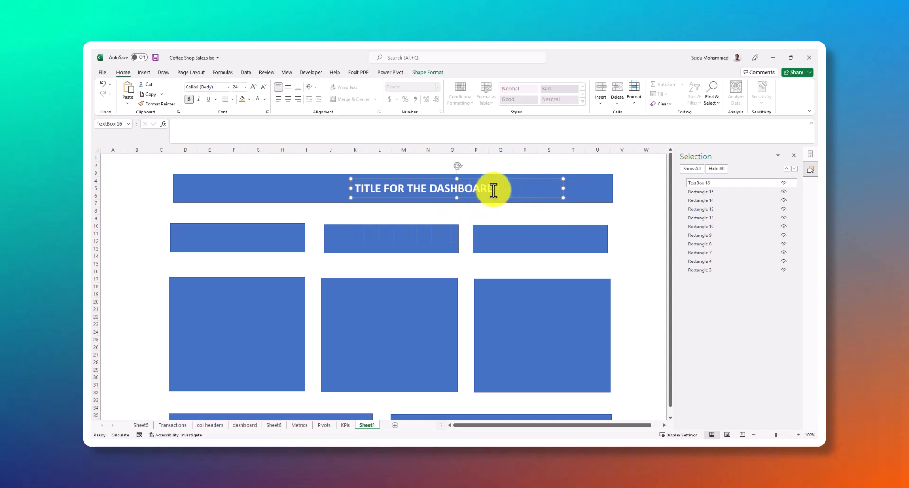
Replace the banner text with "COFFE SALES DASHBOARD" and narrow the text box to fit it
drag(507, 191, 359, 190)
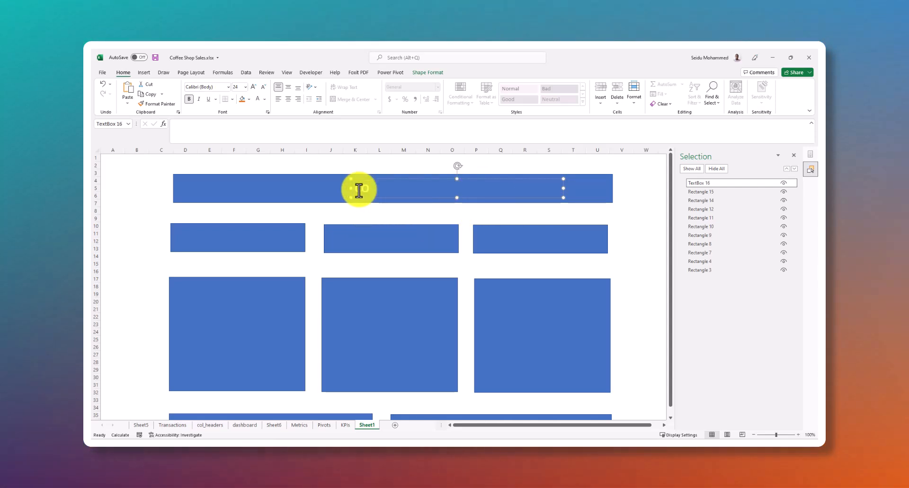
text(COFFEE)
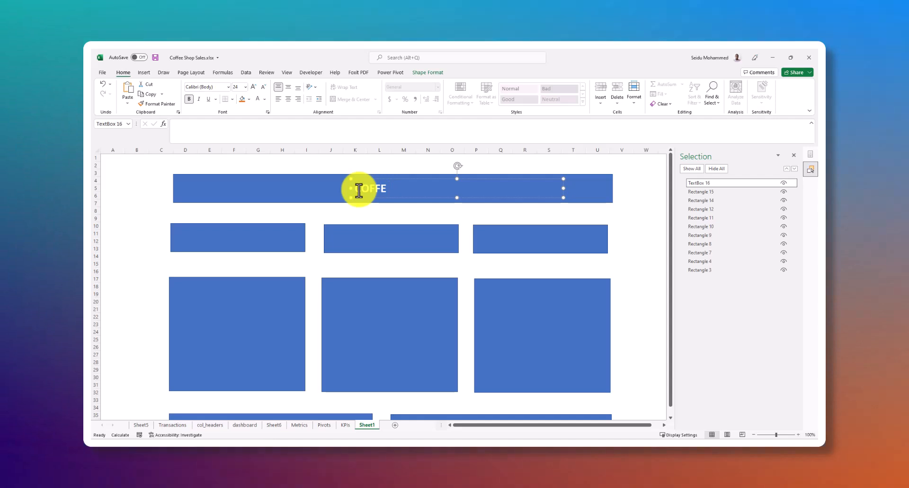
key(BackSpace)
text(SALES D)
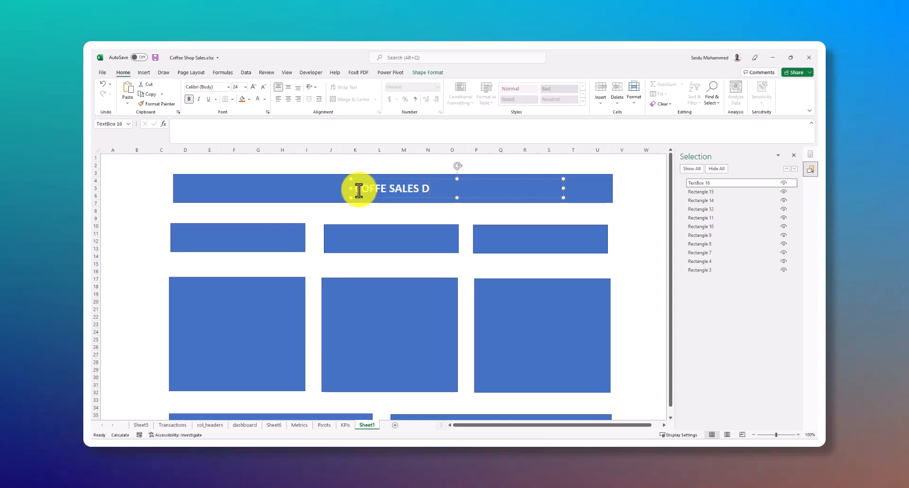
text(ASHJB)
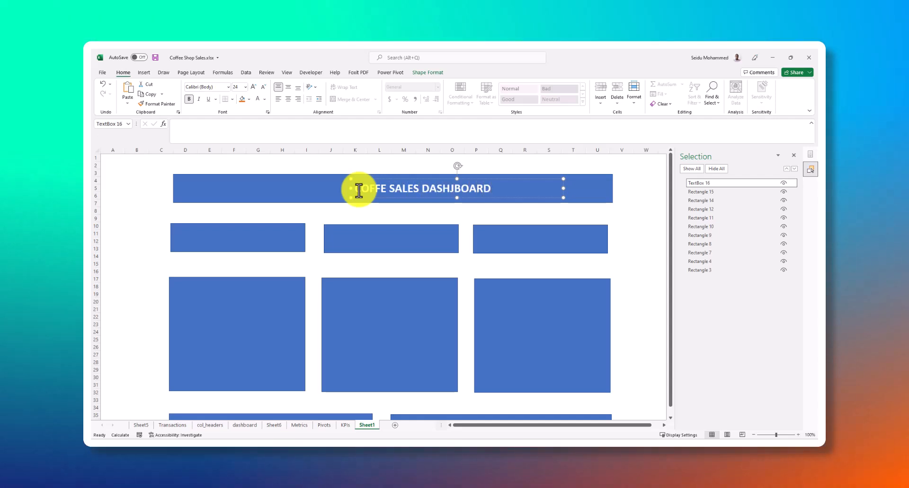
text(OARD)
key(BackSpace)
key(BackSpace)
key(BackSpace)
key(BackSpace)
key(BackSpace)
key(BackSpace)
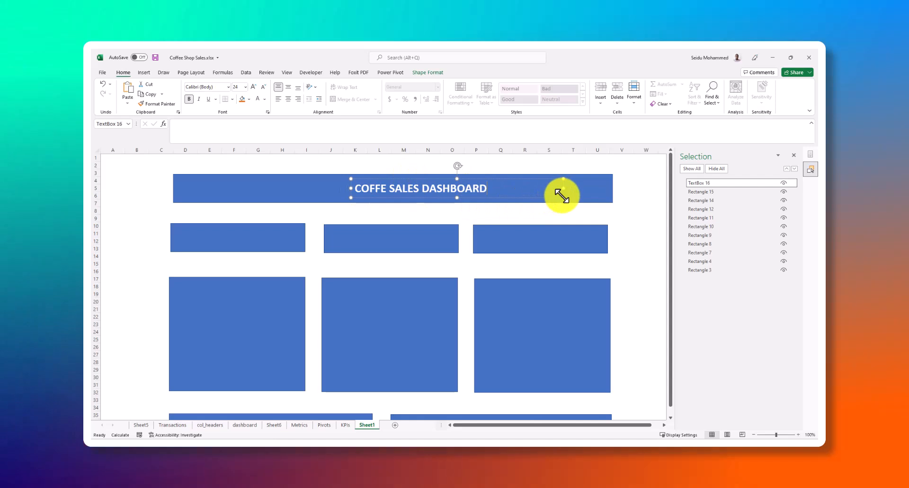
drag(550, 196, 493, 196)
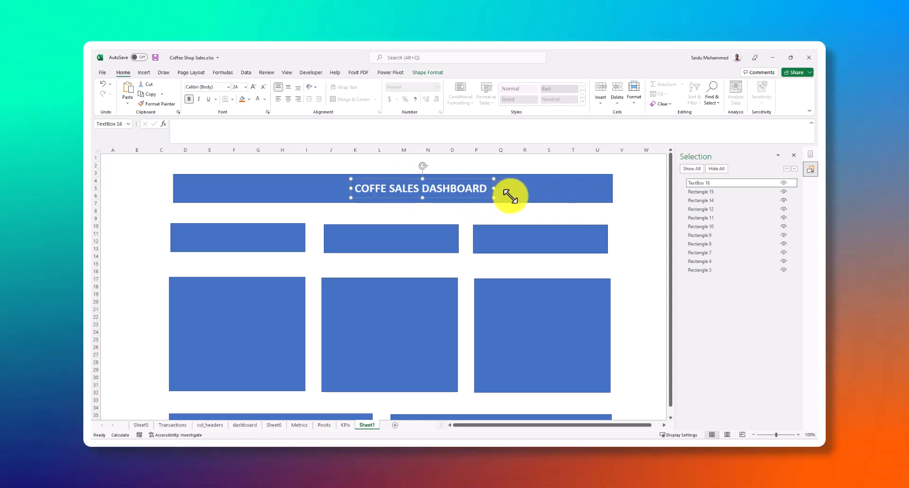
Select the title text box together with its banner, and switch the selection to the middle KPI card
click(509, 194)
click(467, 193)
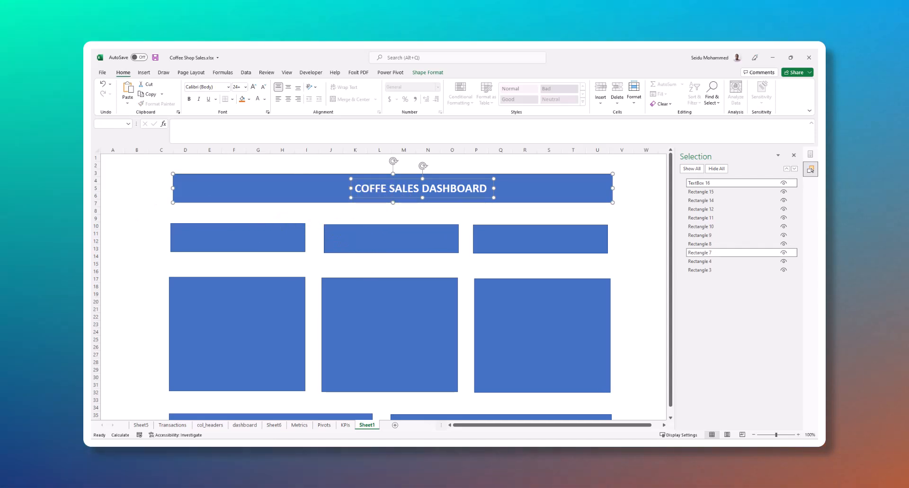
click(339, 246)
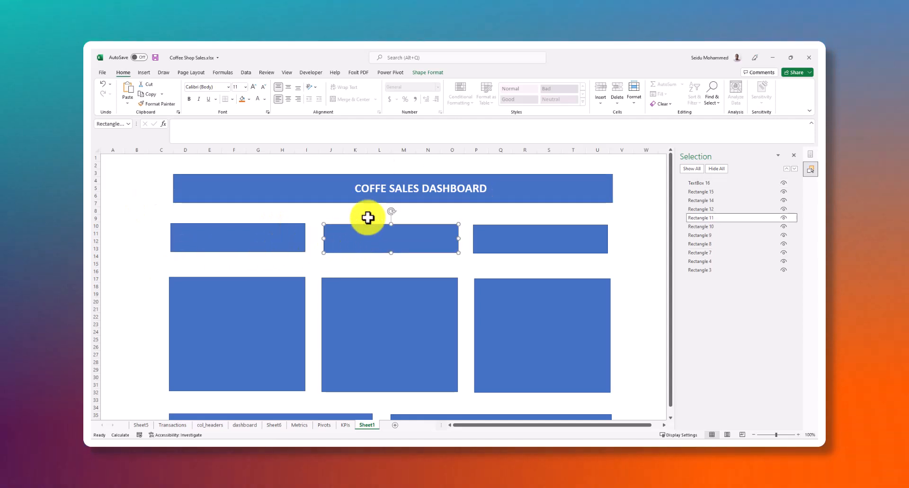
Select the title text box together with its banner and align them so the title is horizontally centred on the banner
click(379, 192)
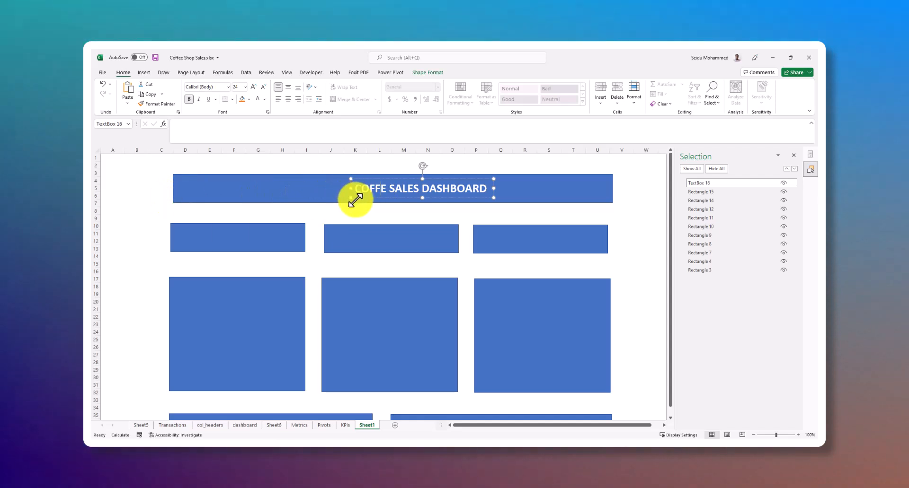
click(307, 190)
click(373, 190)
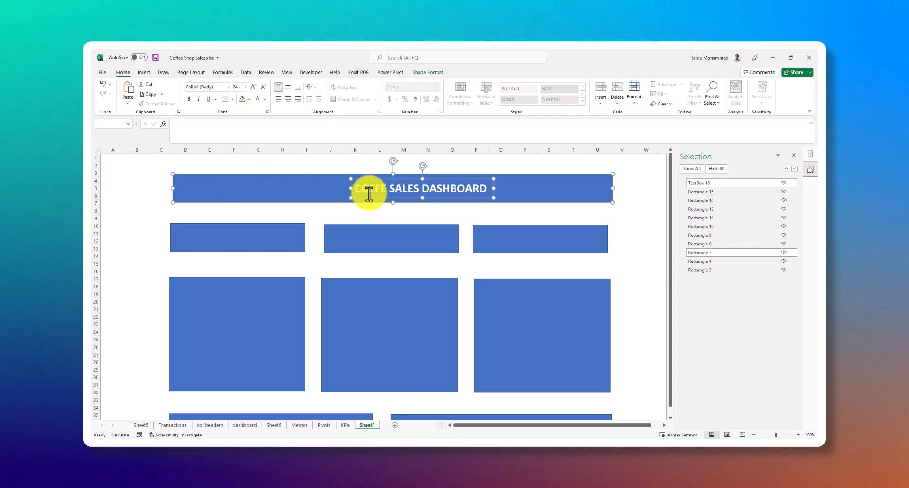
click(632, 103)
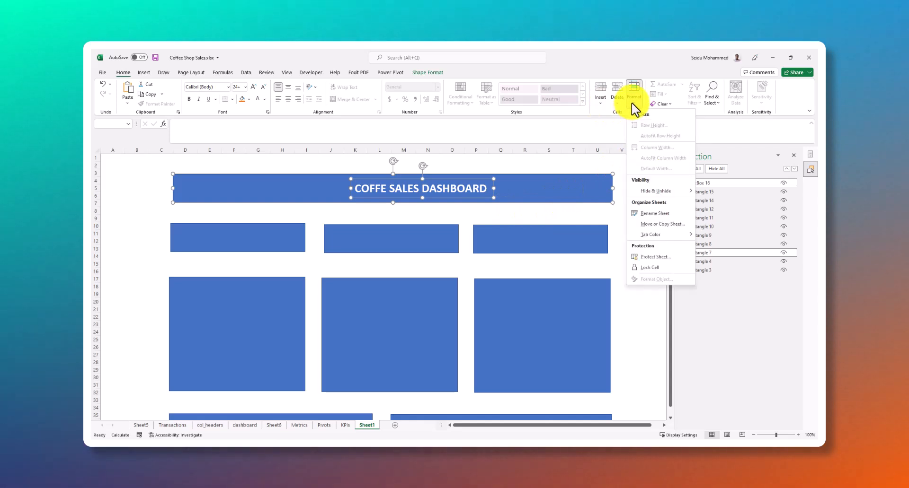
click(431, 73)
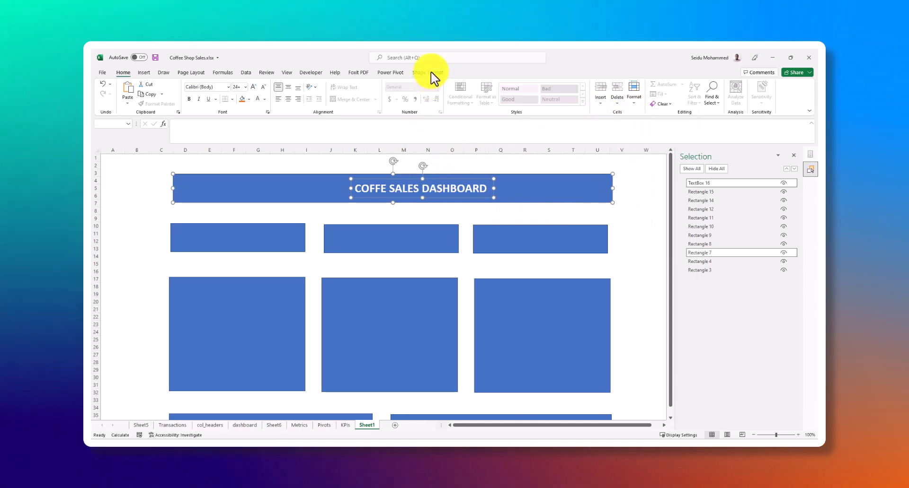
click(431, 72)
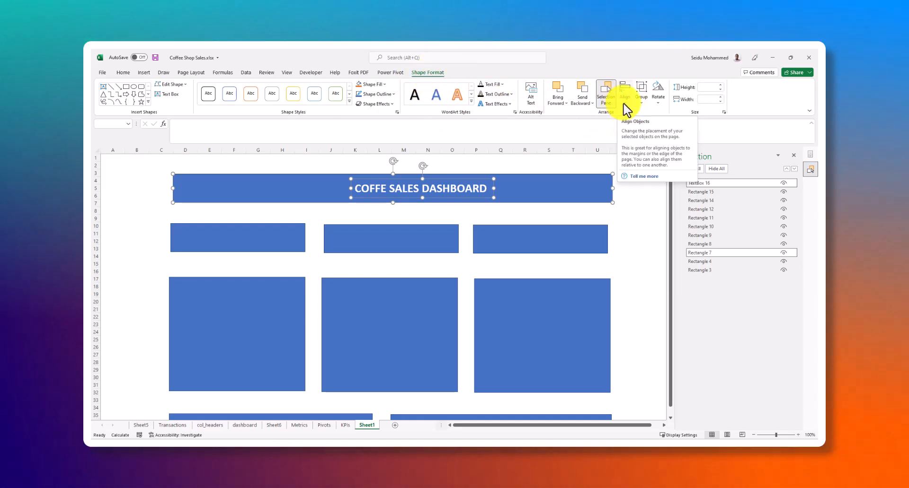
click(625, 106)
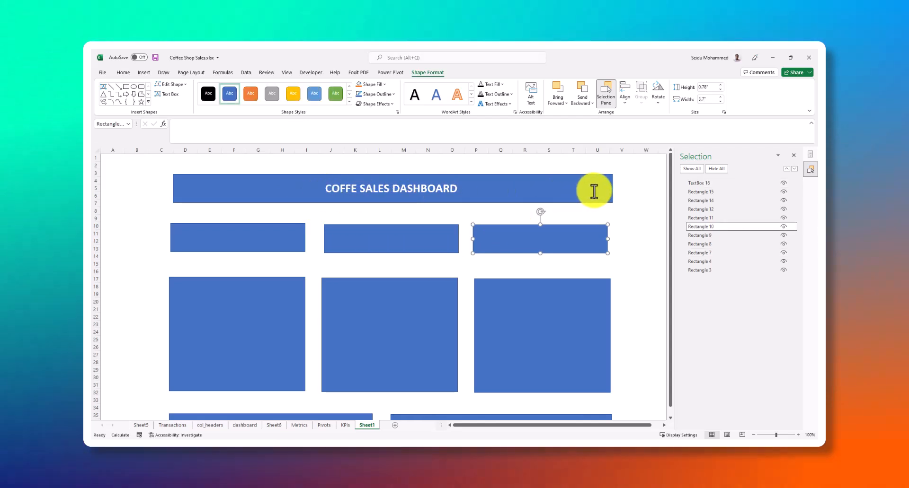
Duplicate the title text box and place the copy over the first KPI card
click(367, 241)
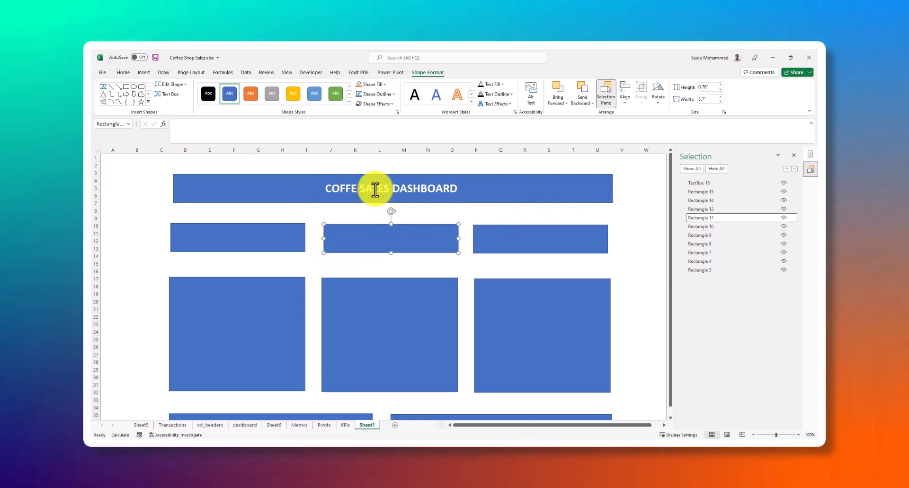
click(383, 189)
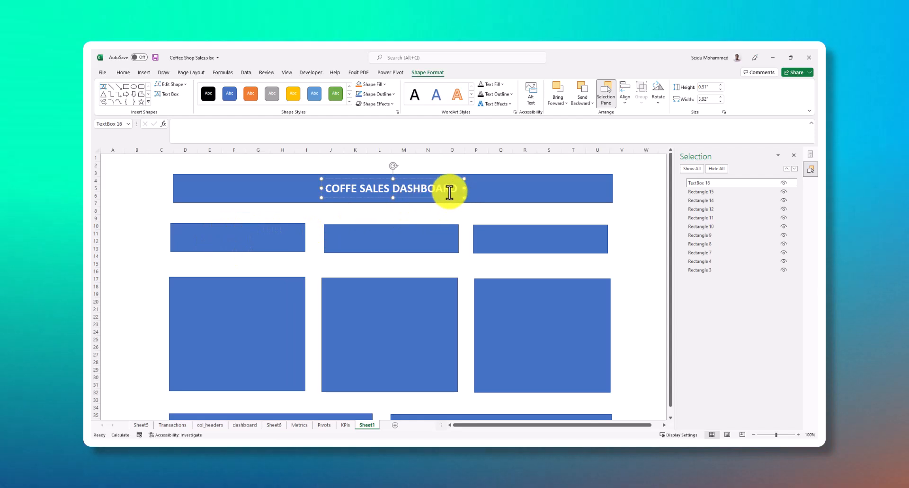
click(478, 195)
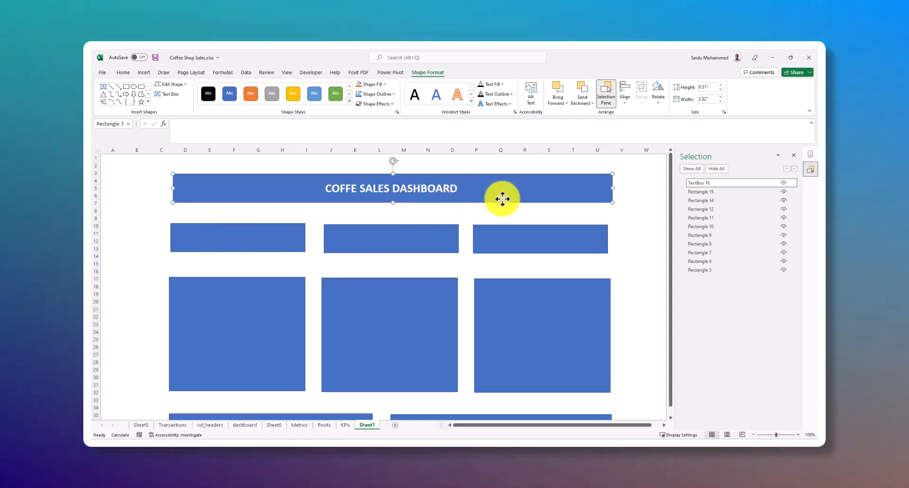
click(458, 191)
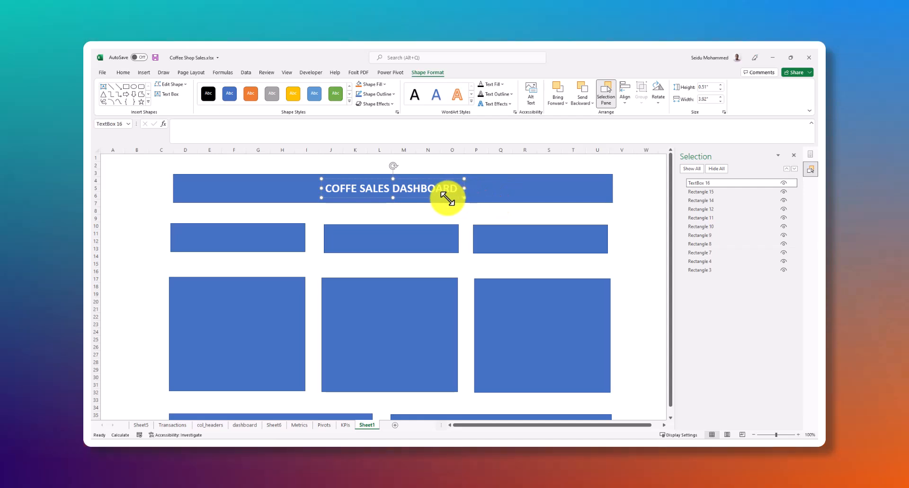
key(ctrl+d)
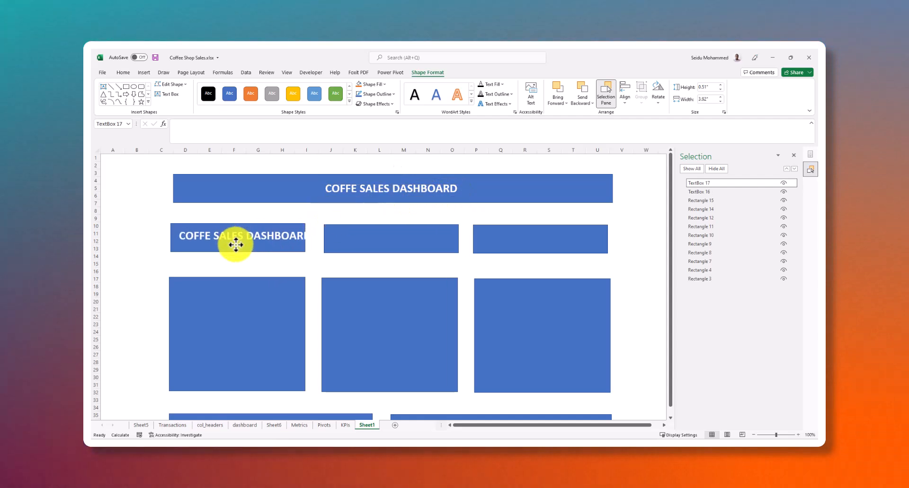
drag(234, 246, 229, 244)
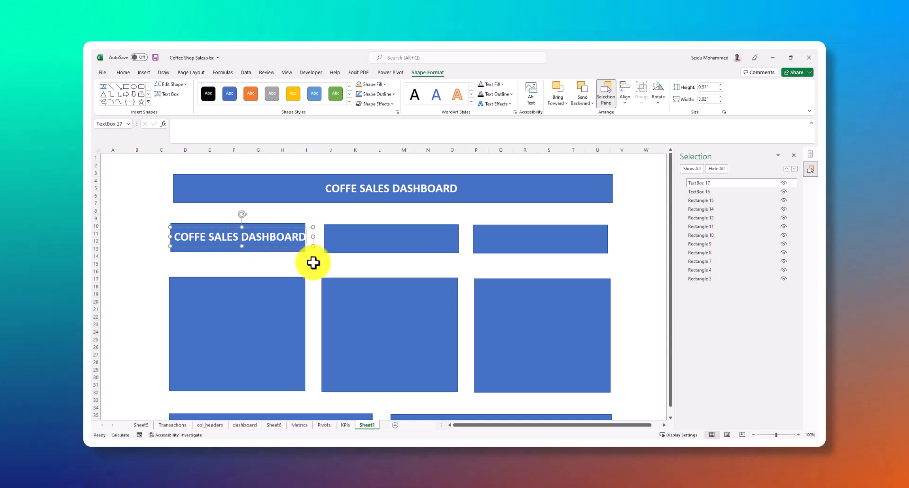
Replace the text of the copied text box on the first KPI card with "SALES BY MONTHS"
key(BackSpace)
key(BackSpace)
key(BackSpace)
key(BackSpace)
key(BackSpace)
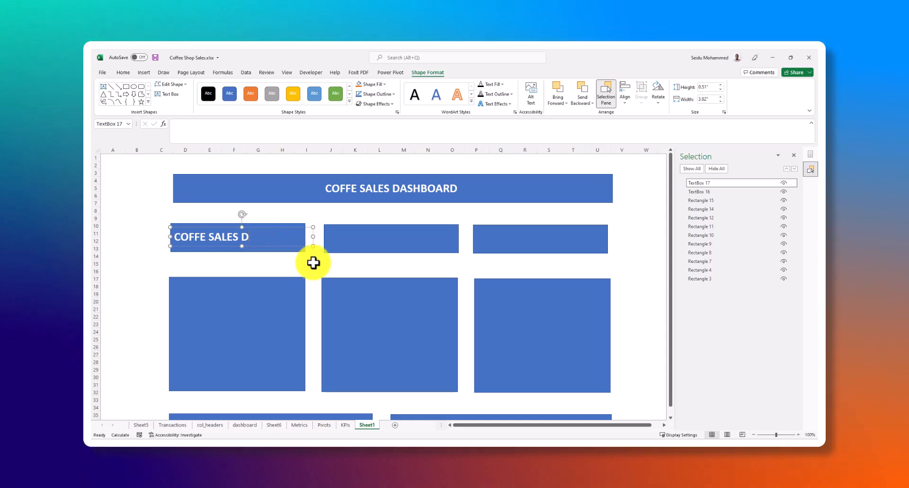
key(BackSpace)
key(BackSpace)
key(BackSpace)
key(BackSpace)
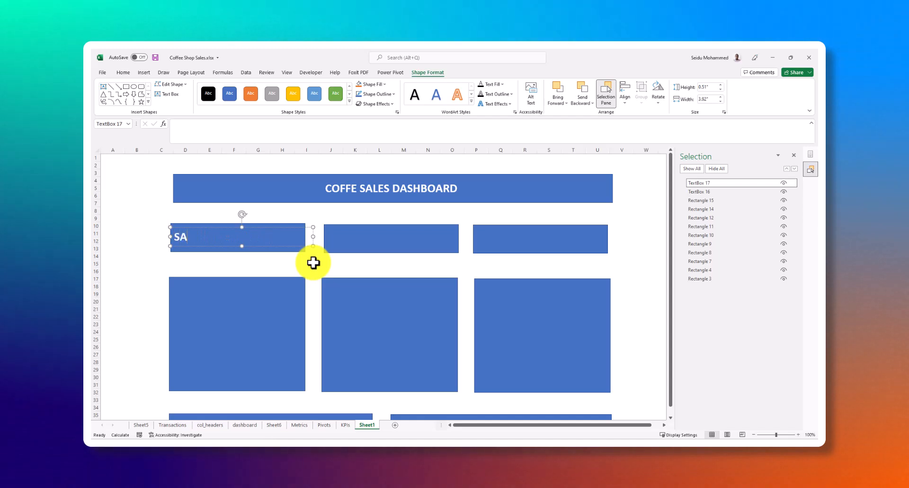
text(SALES BY)
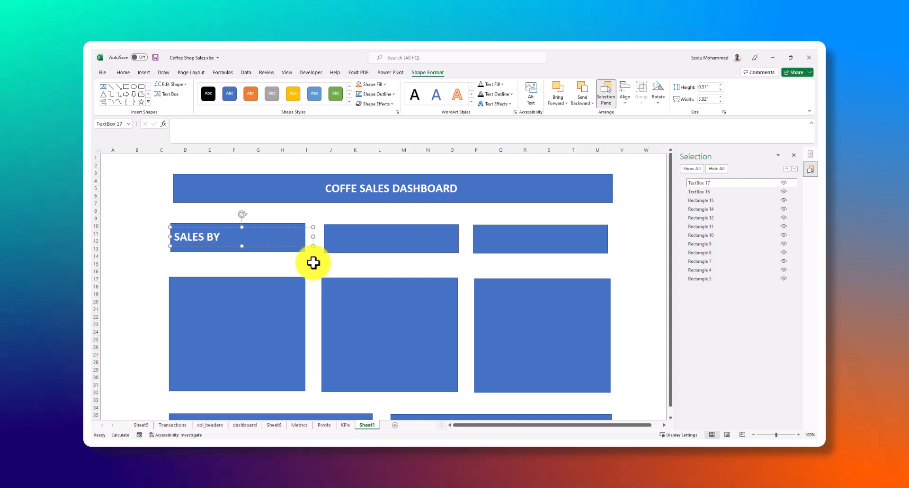
text( MON)
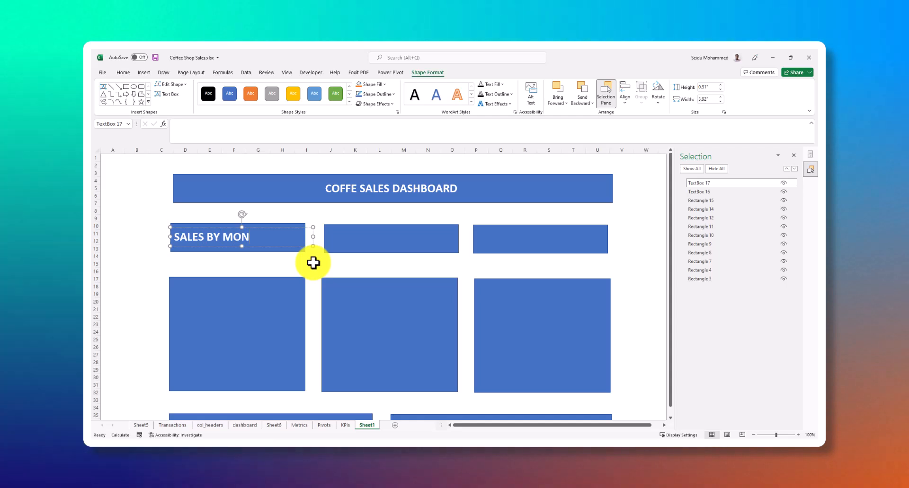
text(THS)
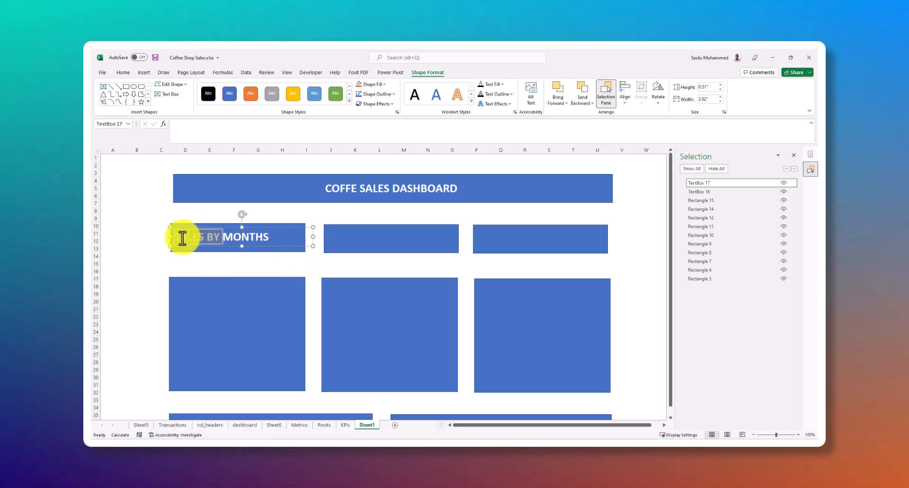
Reword the first KPI card's label as "MONTHLY SALES"
key(BackSpace)
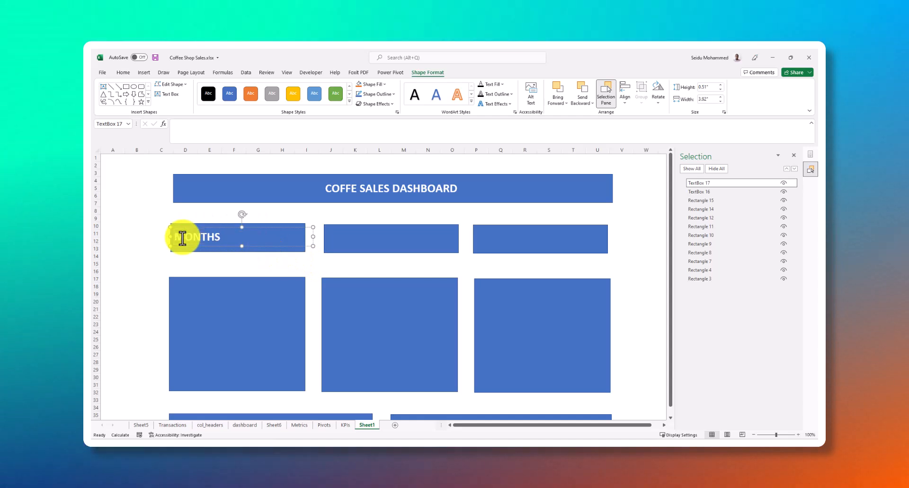
key(BackSpace)
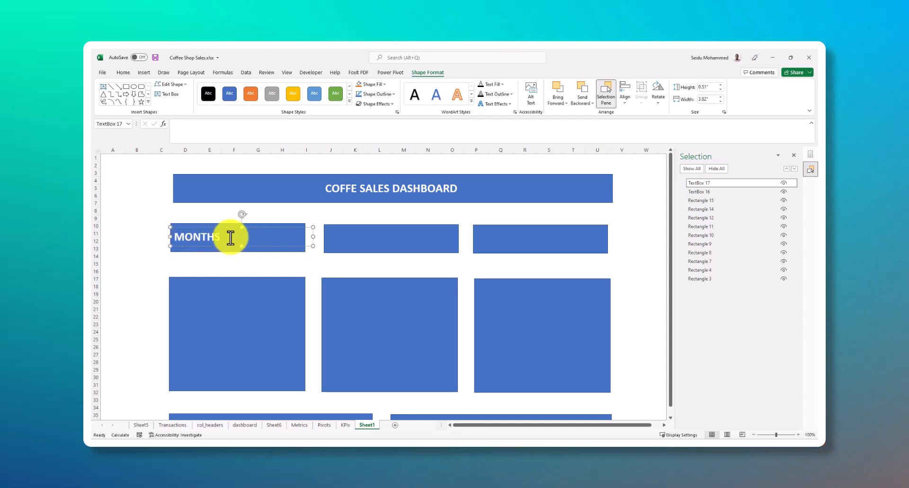
text(LY)
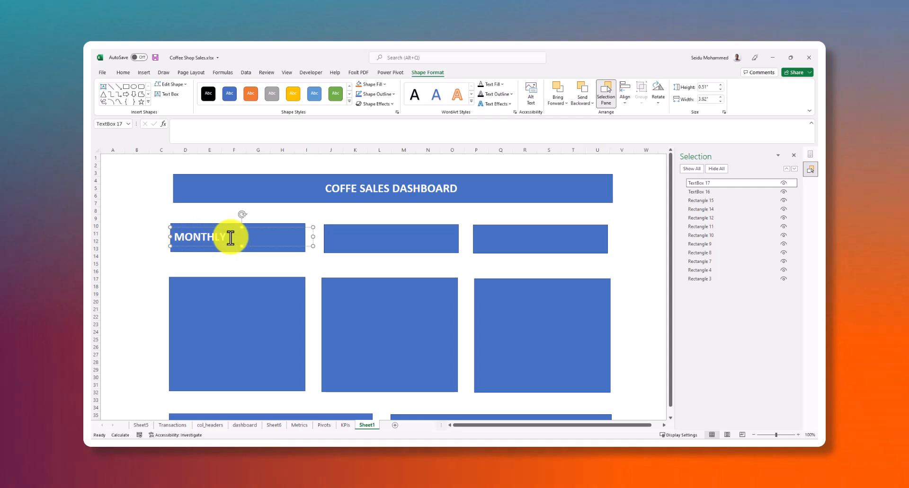
text( SALES)
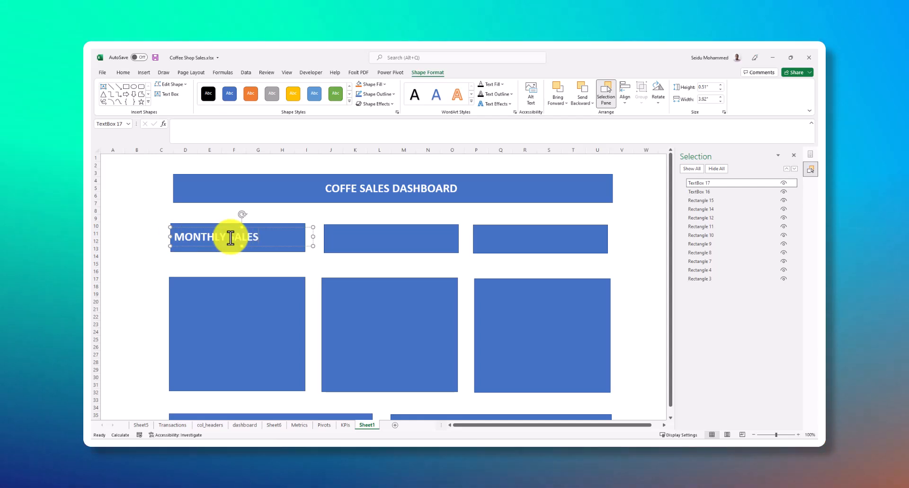
Shift the first KPI card's rectangle slightly to the left behind its MONTHLY SALES label, leaving the label in place
drag(293, 245, 241, 225)
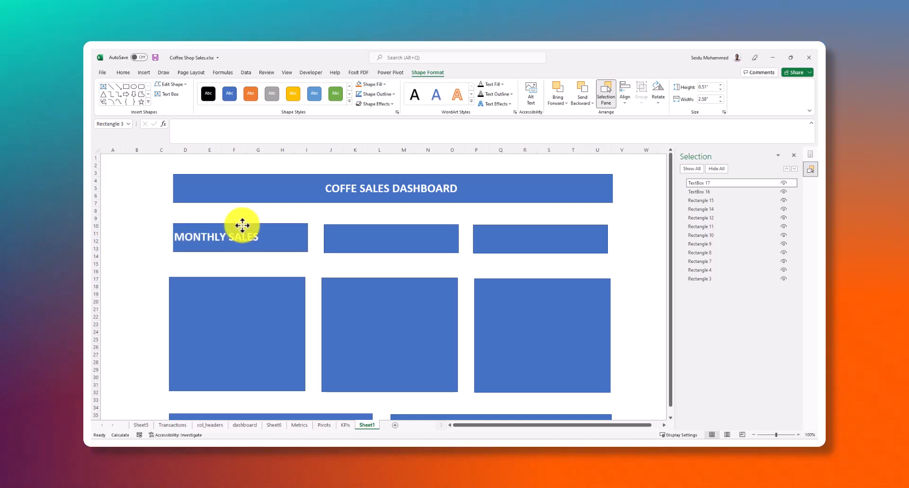
click(278, 190)
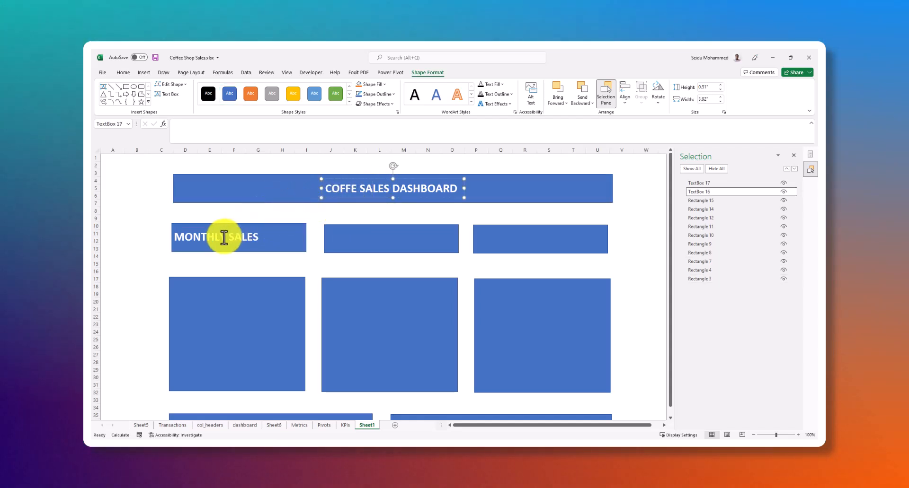
click(178, 238)
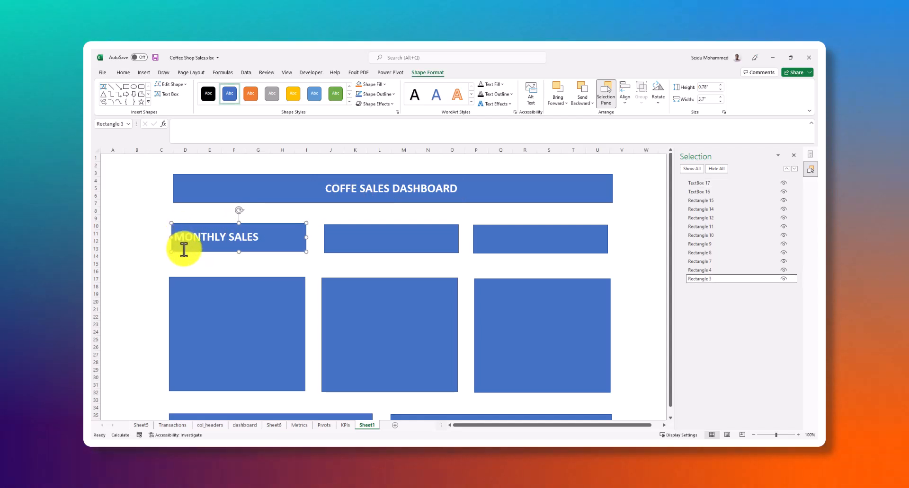
drag(180, 248, 185, 250)
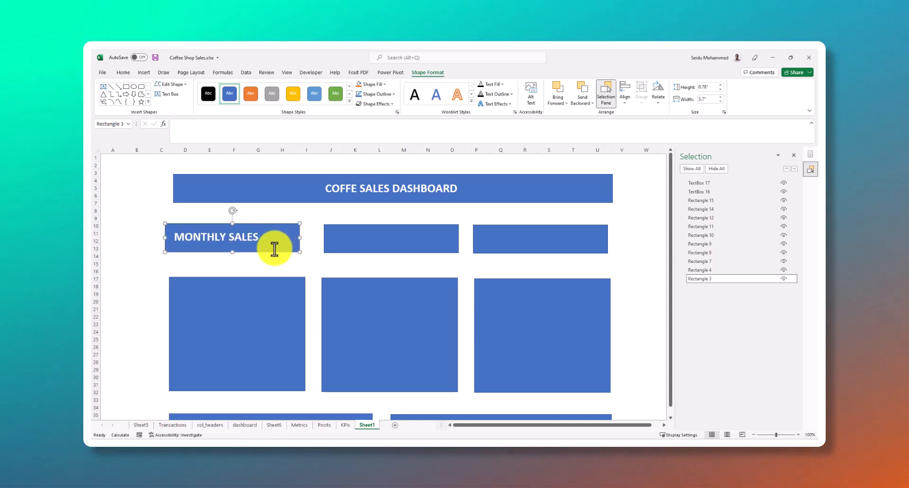
click(252, 261)
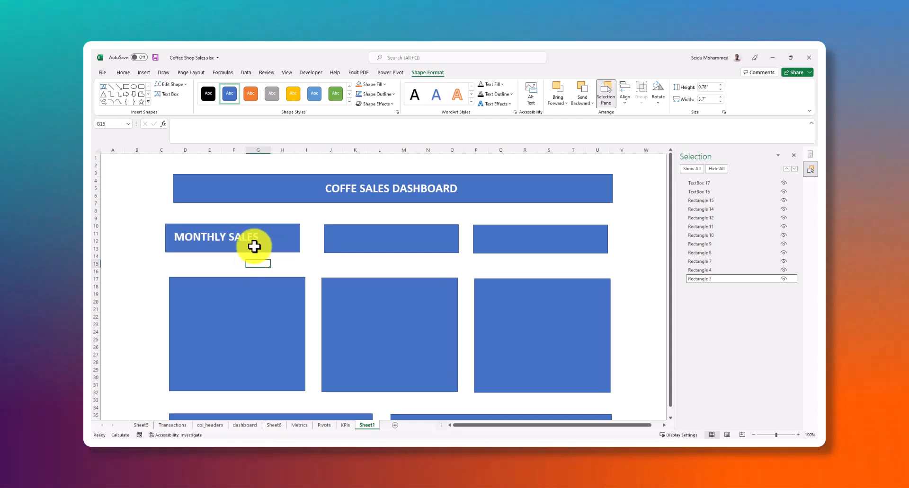
Group the COFFE SALES DASHBOARD text box with its banner rectangle into one object
click(310, 197)
click(449, 189)
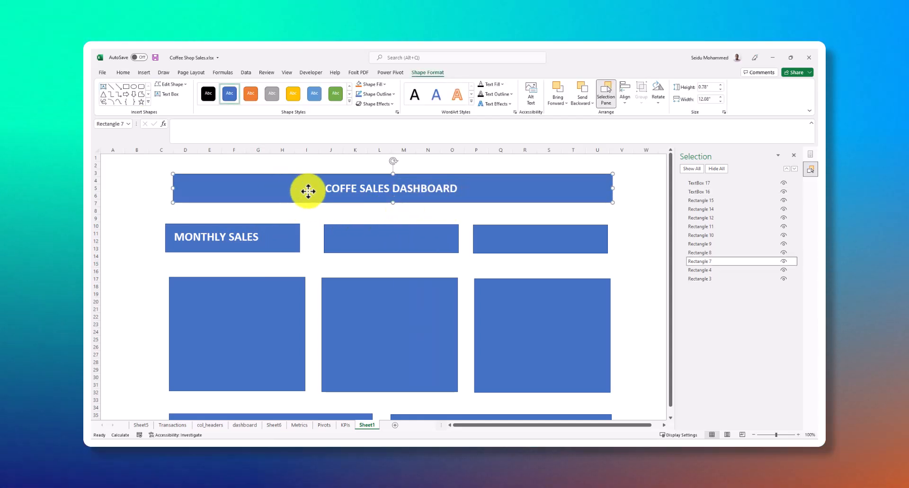
click(279, 199)
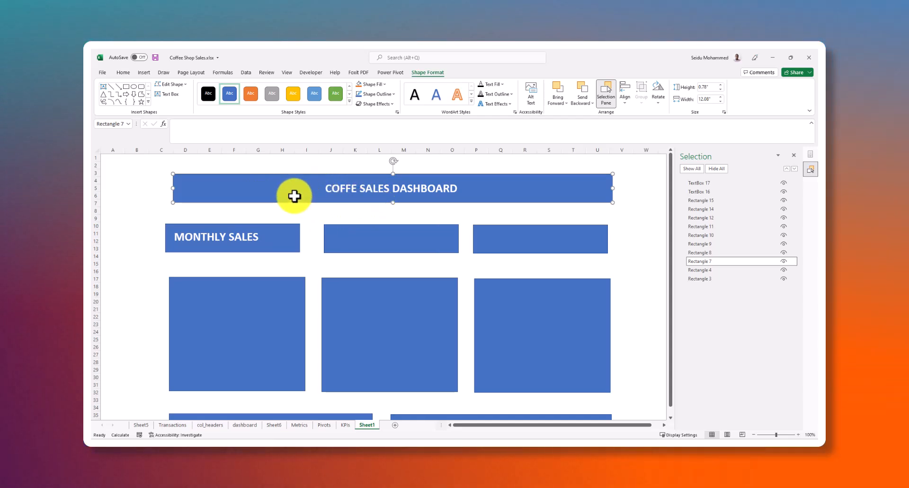
click(339, 192)
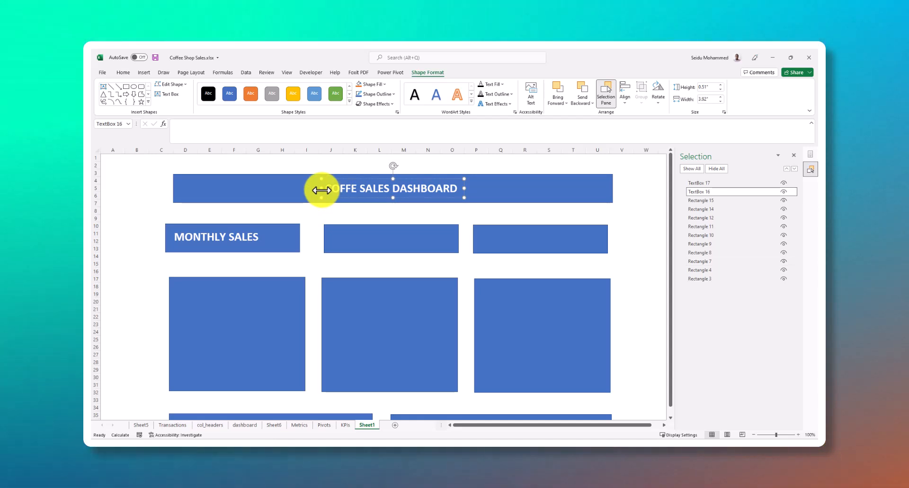
ctrl+click(261, 194)
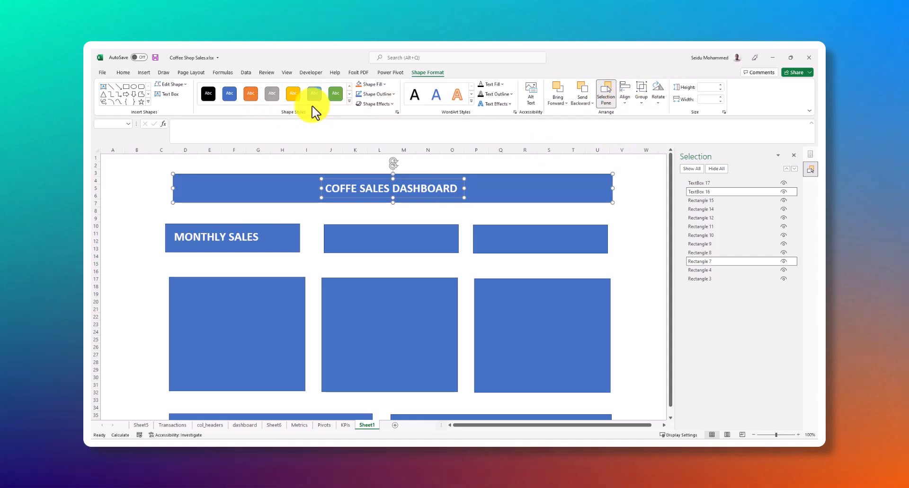
click(123, 73)
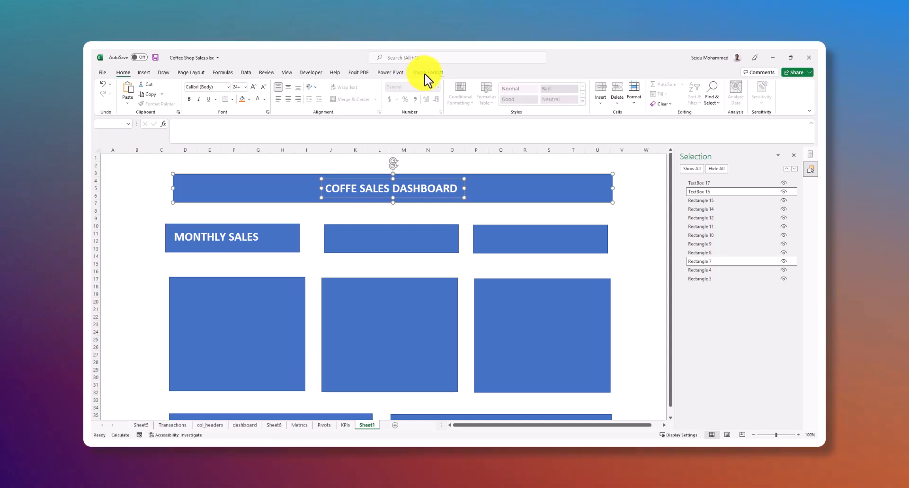
click(426, 73)
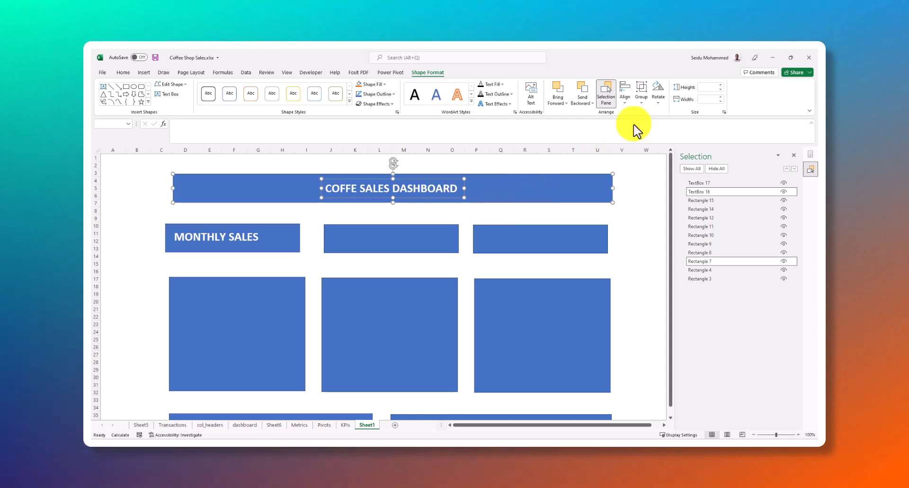
click(641, 100)
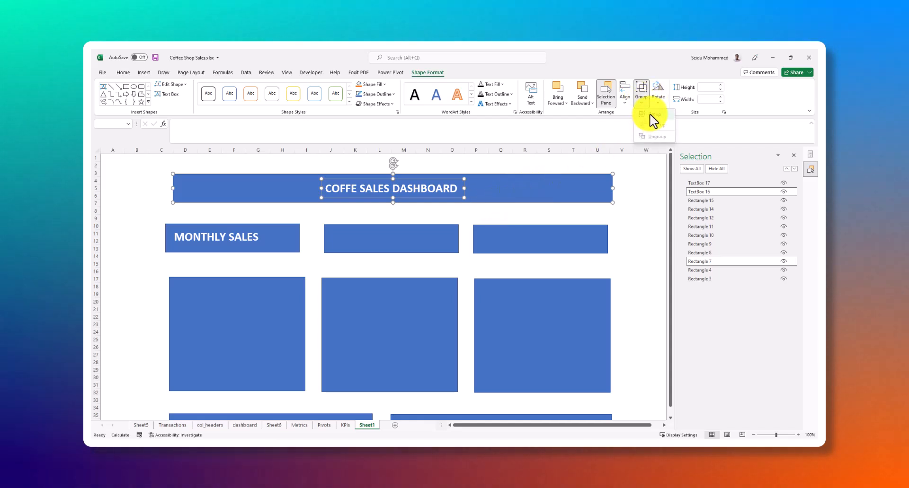
click(651, 115)
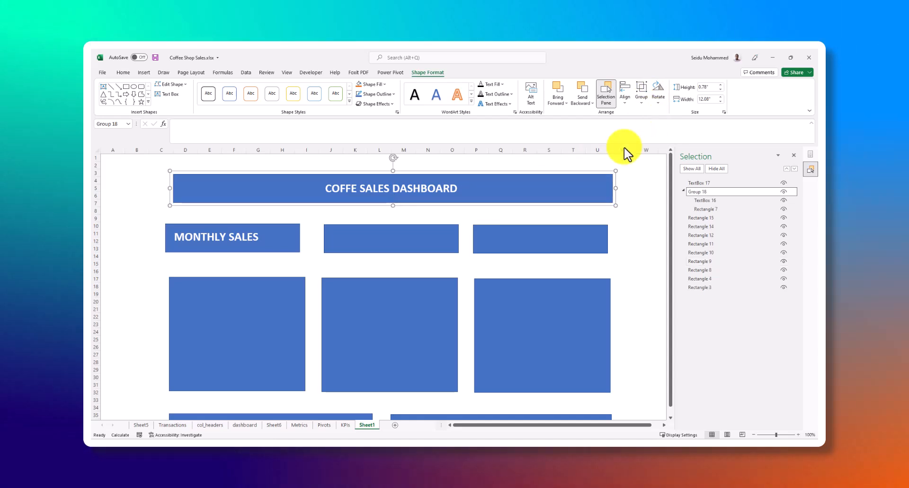
click(591, 226)
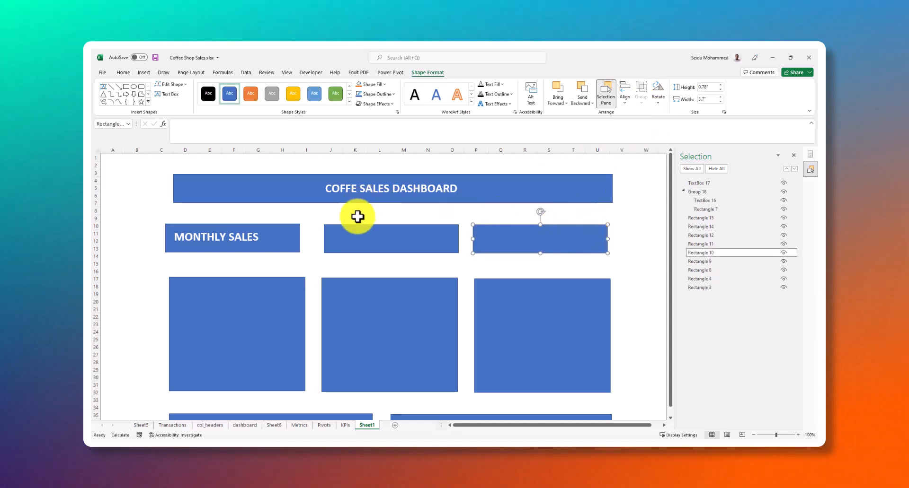
Nudge the first KPI card's rectangle so its left edge lines up with the chart panel below it
click(267, 243)
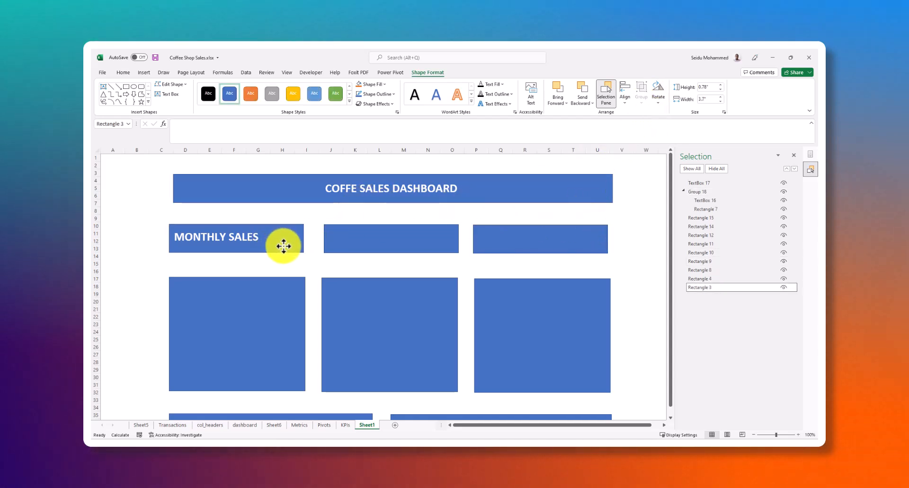
drag(287, 247, 285, 246)
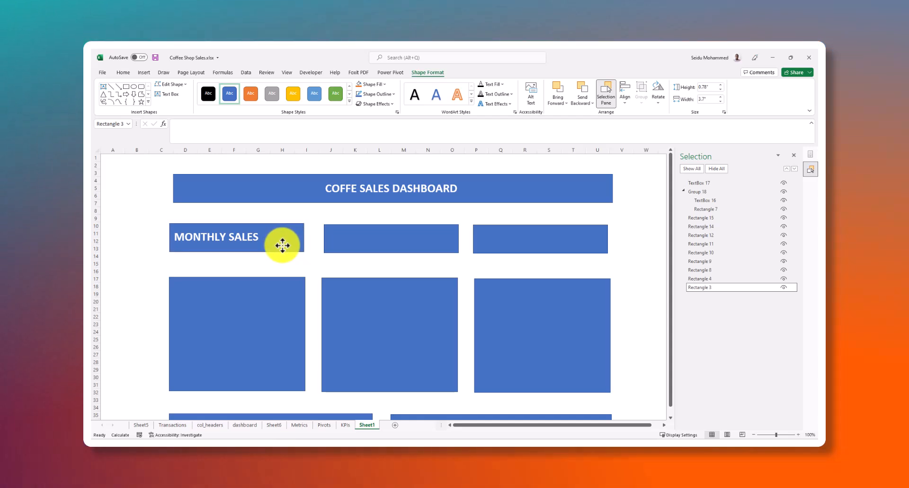
drag(285, 246, 282, 243)
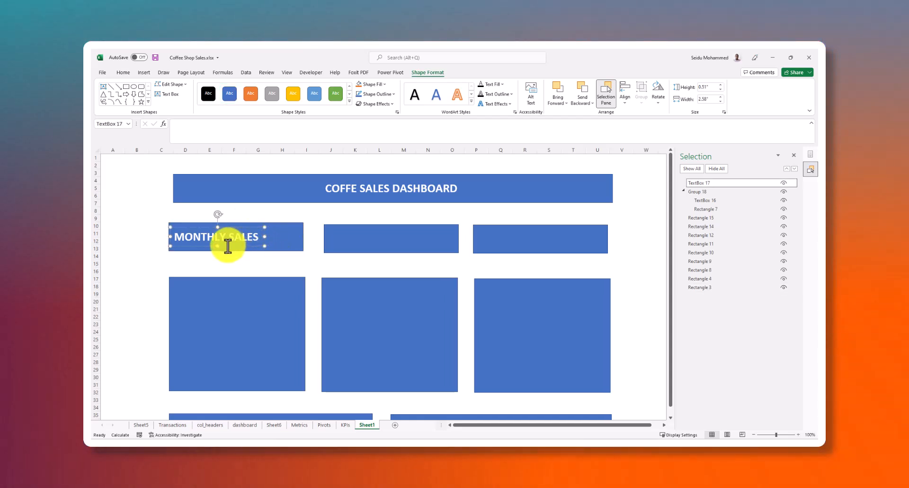
Center the MONTHLY SALES label horizontally on the first KPI card's rectangle using Align Center
drag(230, 245, 246, 246)
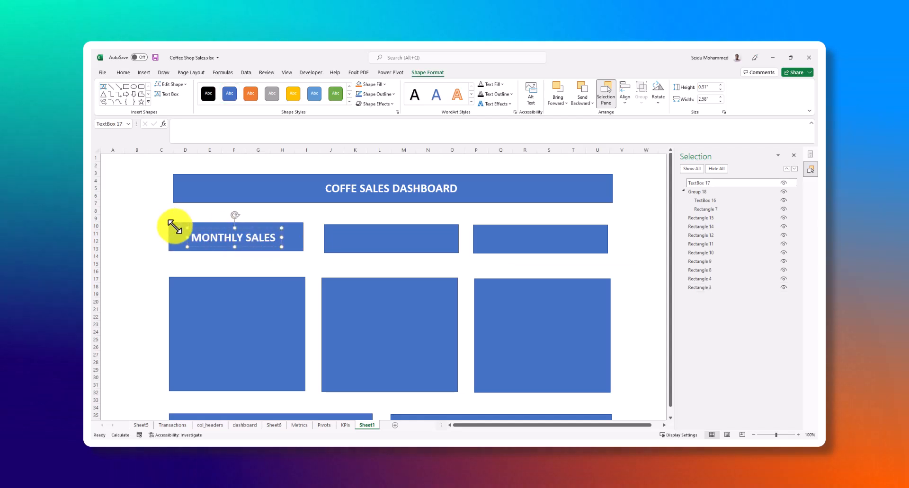
shift+click(174, 228)
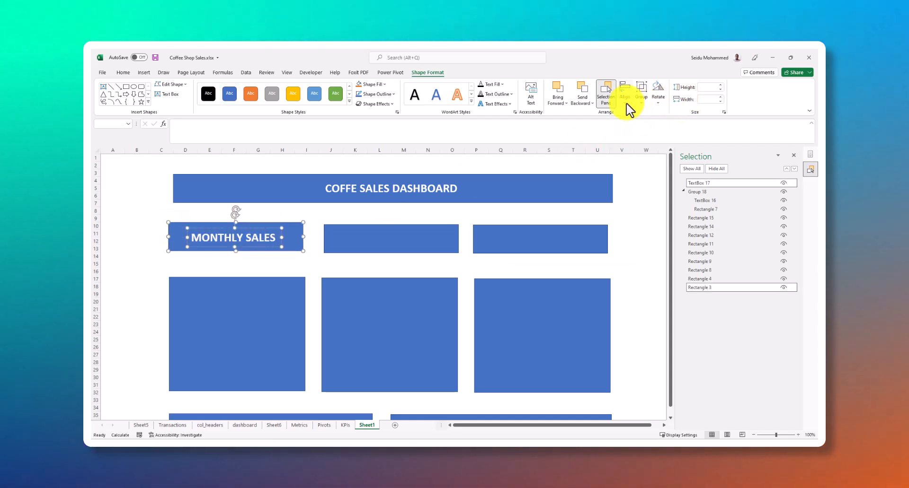
click(626, 101)
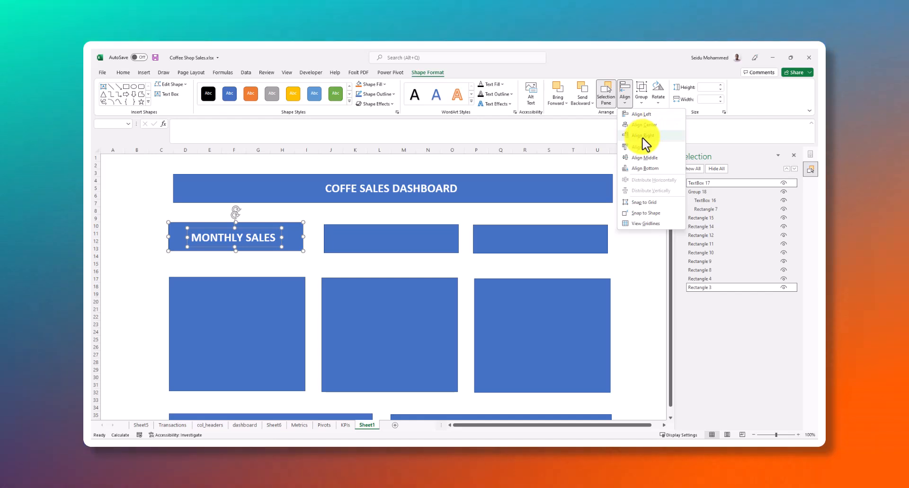
click(646, 125)
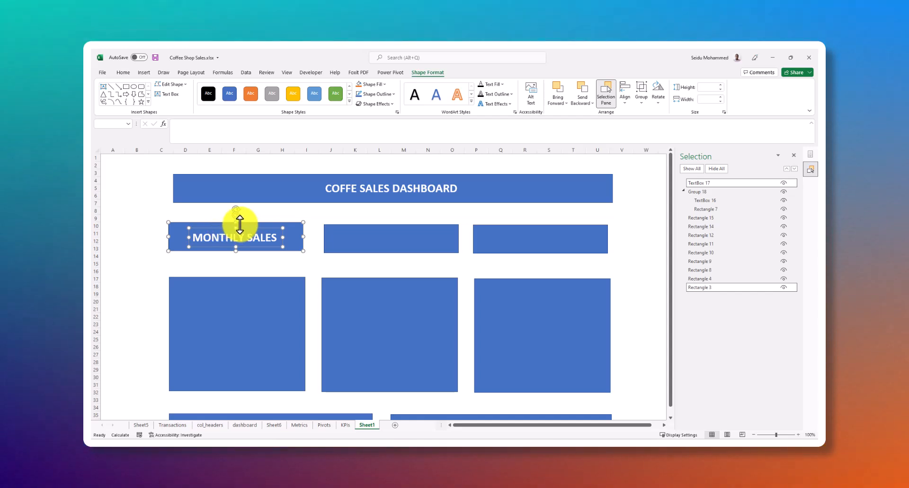
key(ctrl+g)
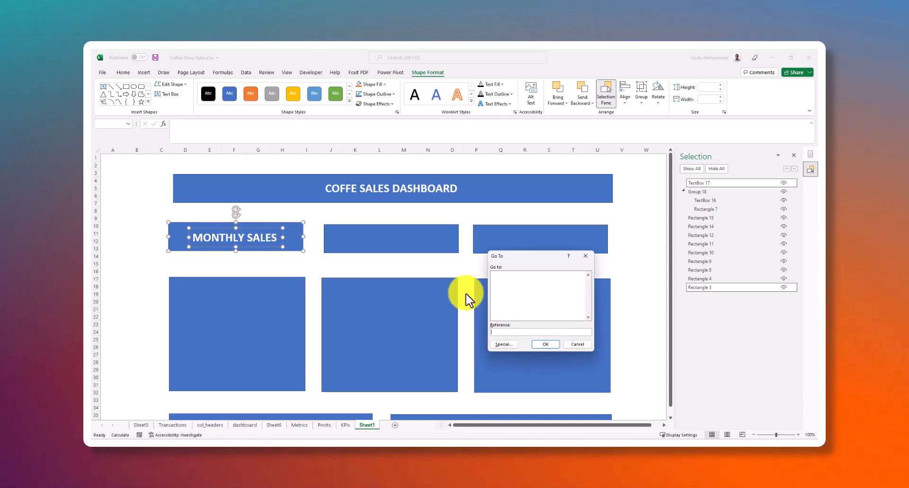
click(586, 256)
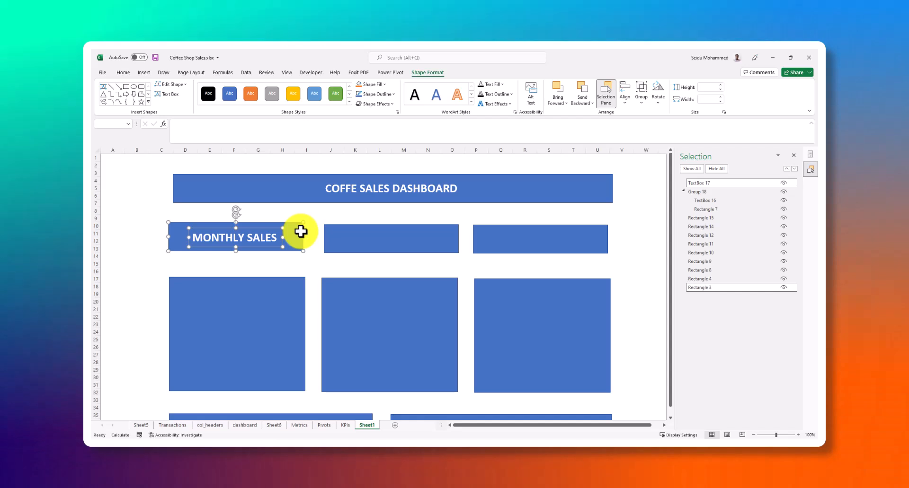
key(ctrl+g)
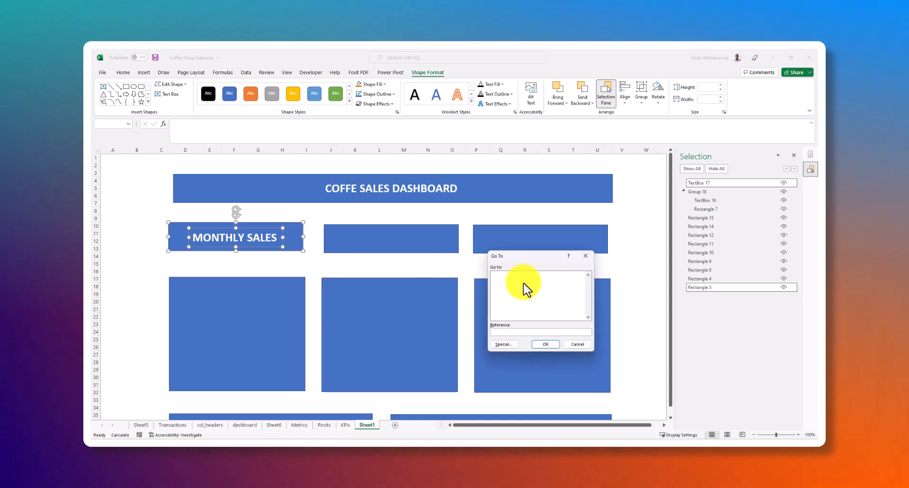
click(585, 256)
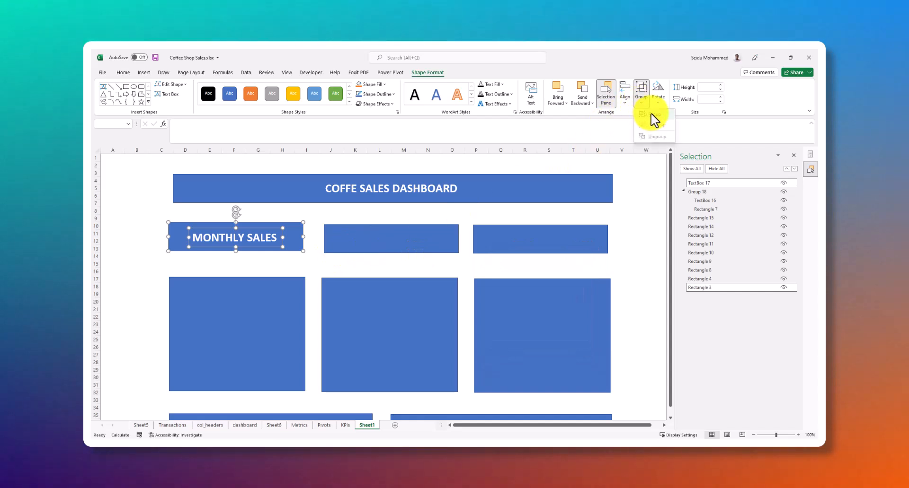
Group the MONTHLY SALES text box with the first KPI card's rectangle into one object
click(651, 115)
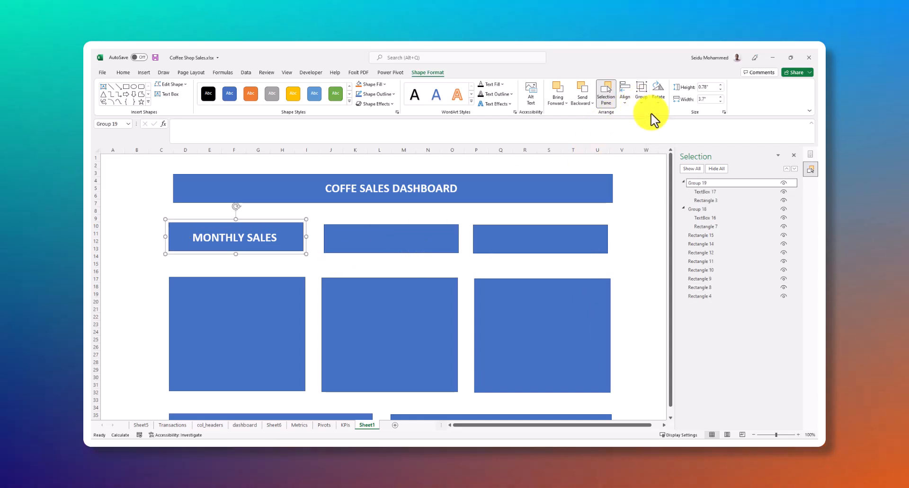
click(314, 259)
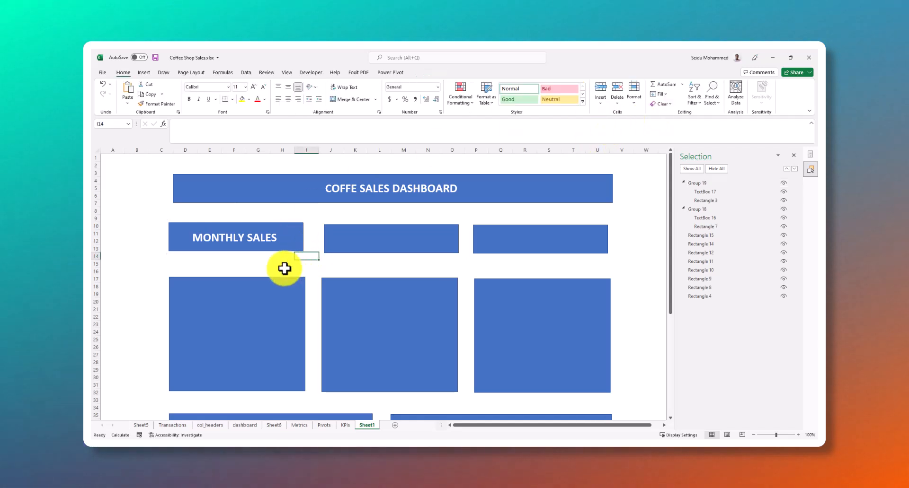
click(269, 243)
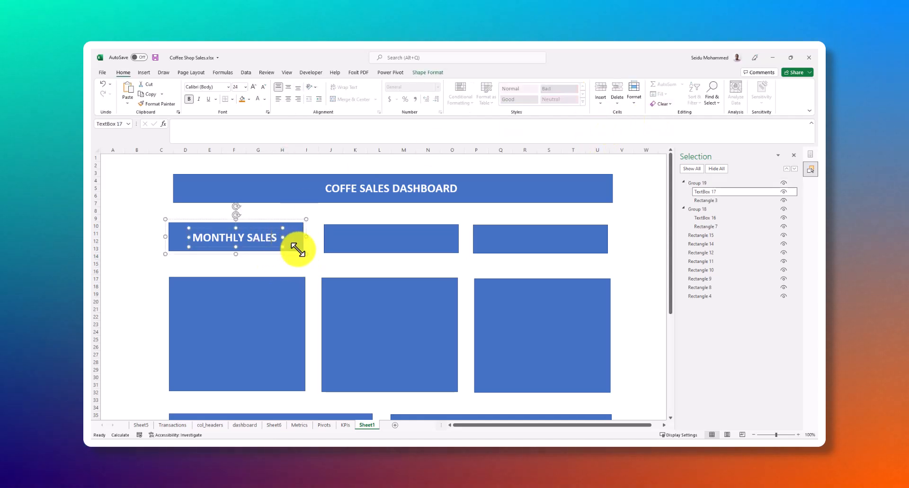
Delete the two blank KPI card rectangles beside the MONTHLY SALES card
click(367, 242)
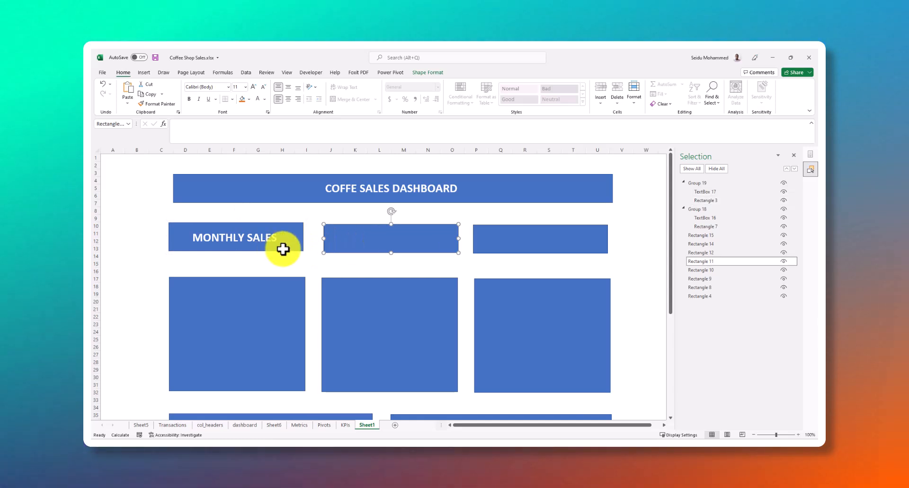
click(385, 239)
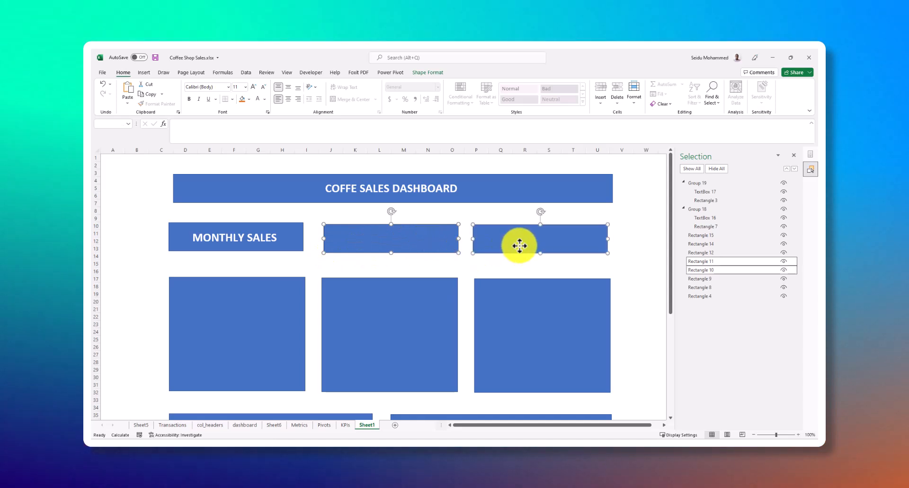
key(Delete)
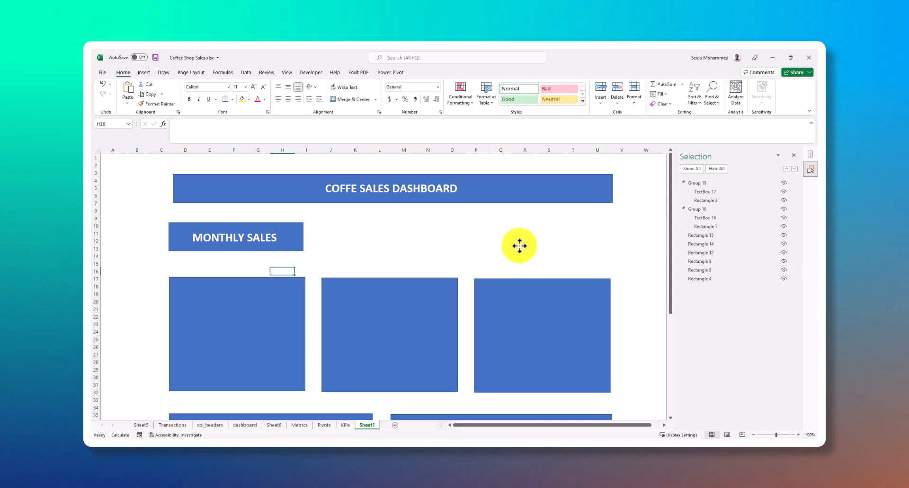
Duplicate the grouped MONTHLY SALES card twice and place the copies in the second and third KPI card positions
click(282, 247)
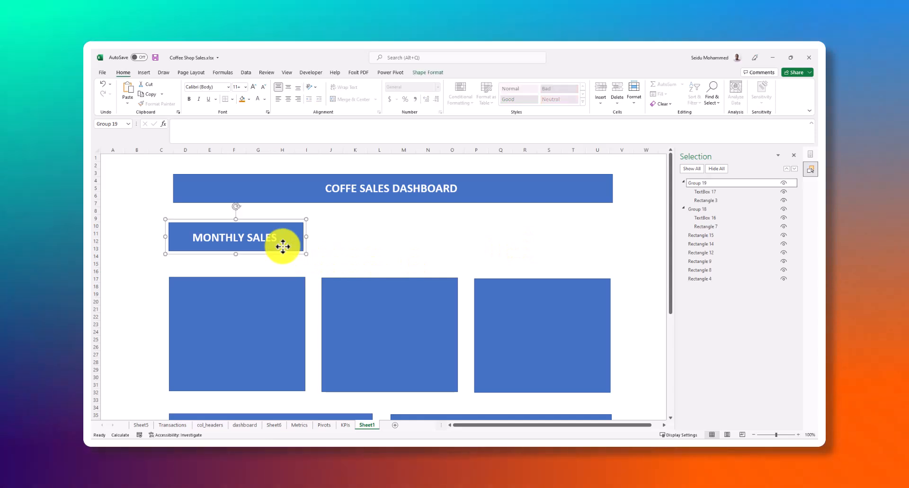
key(ctrl+d)
key(ctrl+d)
drag(299, 251, 491, 233)
drag(300, 243, 619, 242)
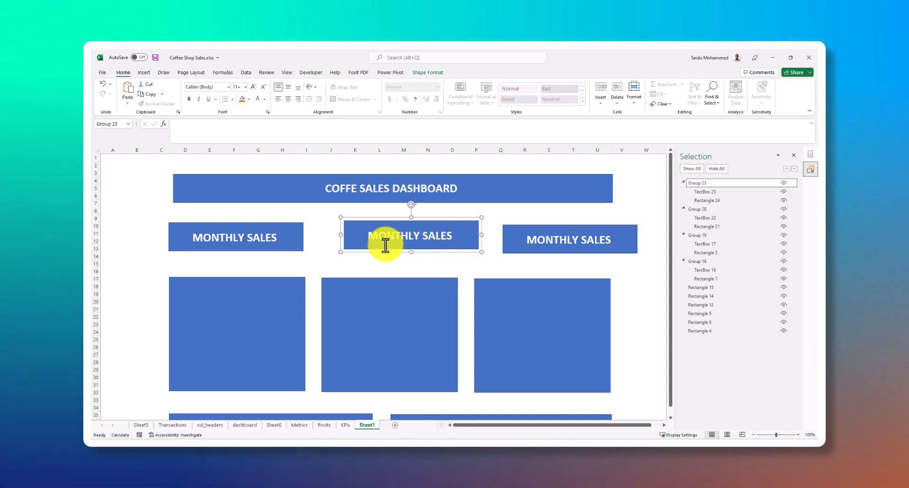
Line up the two copied KPI cards above the second and third chart panels, level with the first card
drag(330, 249, 336, 248)
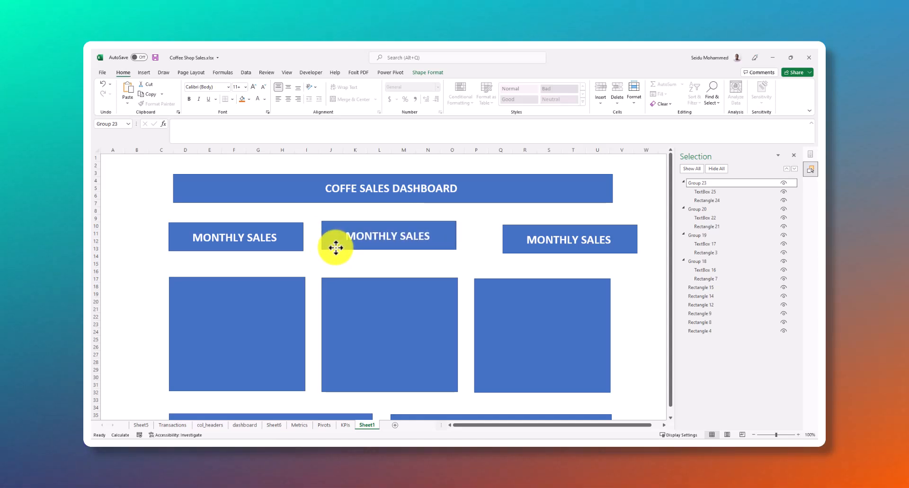
drag(336, 248, 336, 249)
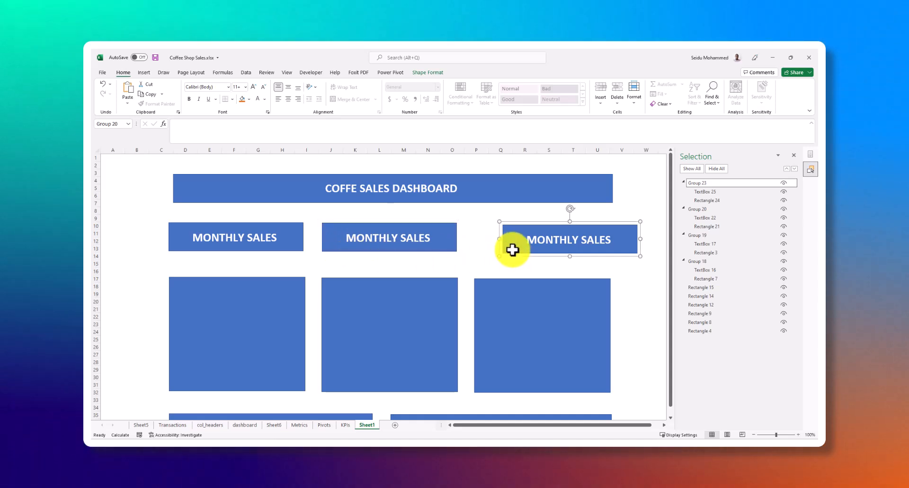
drag(478, 247, 481, 250)
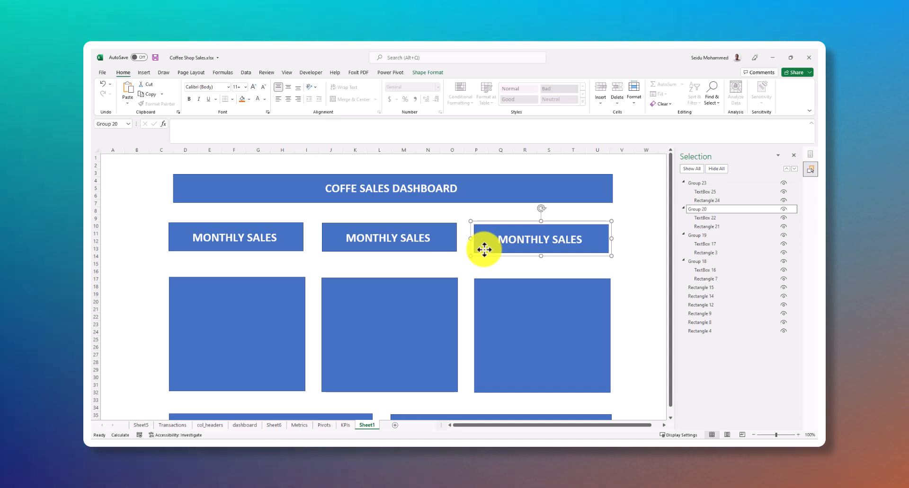
drag(484, 250, 436, 248)
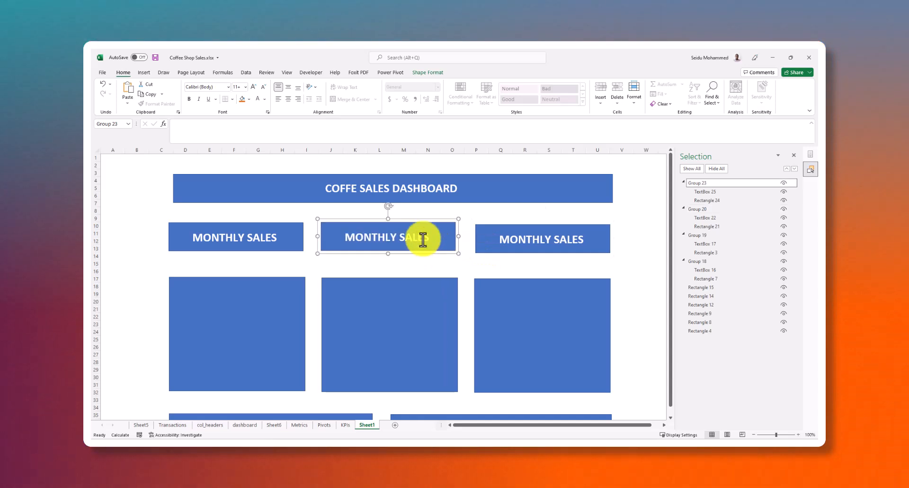
Reword the second KPI card's label as "SALES CATEGORY" and widen its text box to fit the text on one line
click(430, 264)
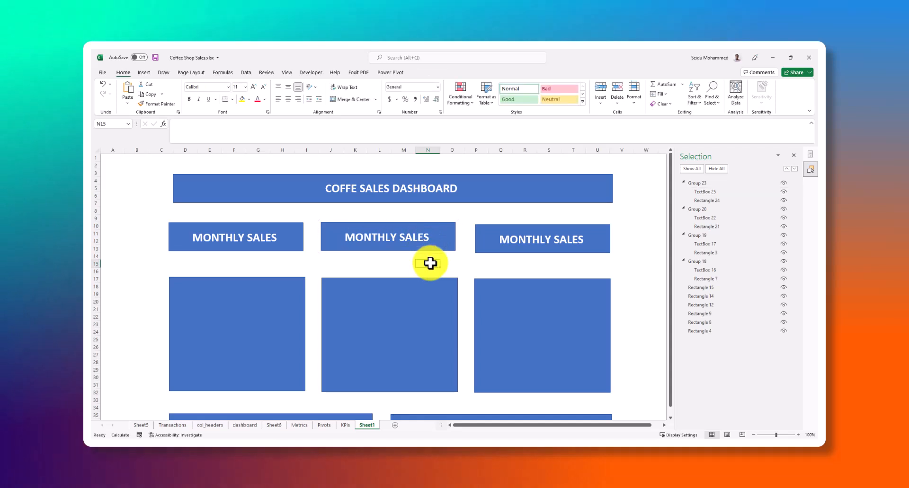
click(425, 238)
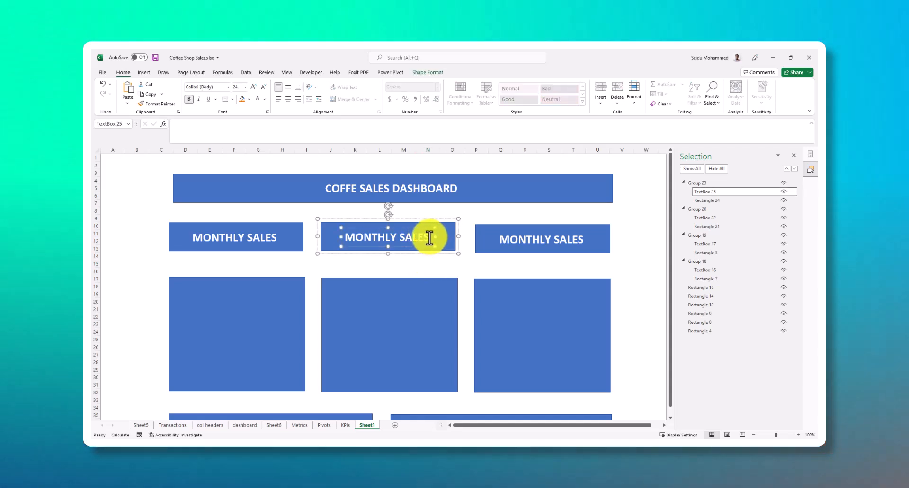
click(399, 235)
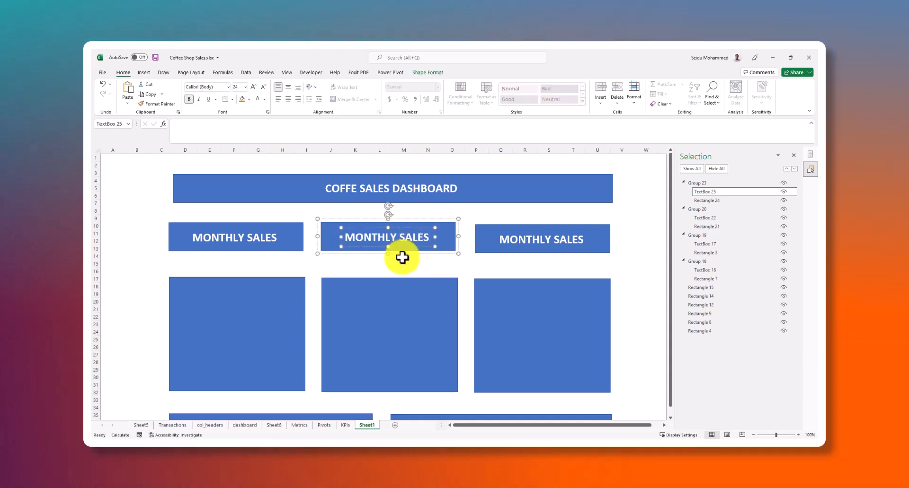
key(BackSpace)
key(BackSpace)
key(BackSpace)
key(BackSpace)
key(BackSpace)
key(BackSpace)
key(BackSpace)
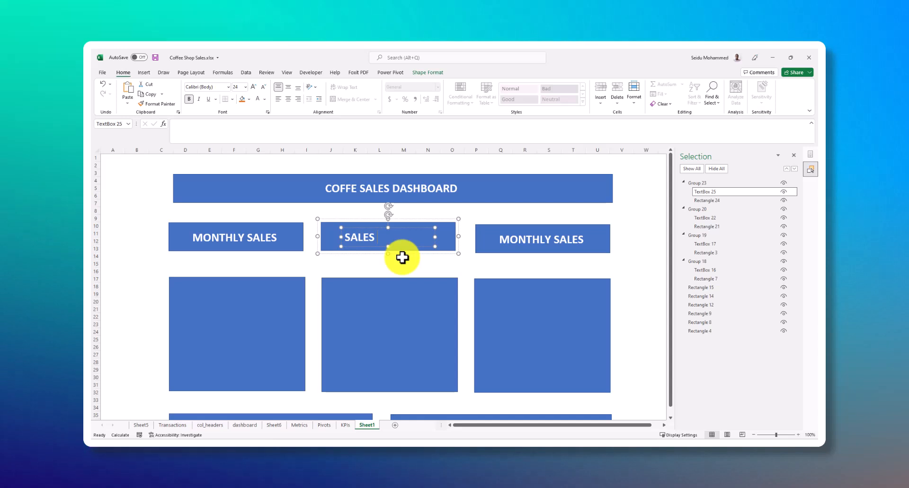
text(Pr)
key(BackSpace)
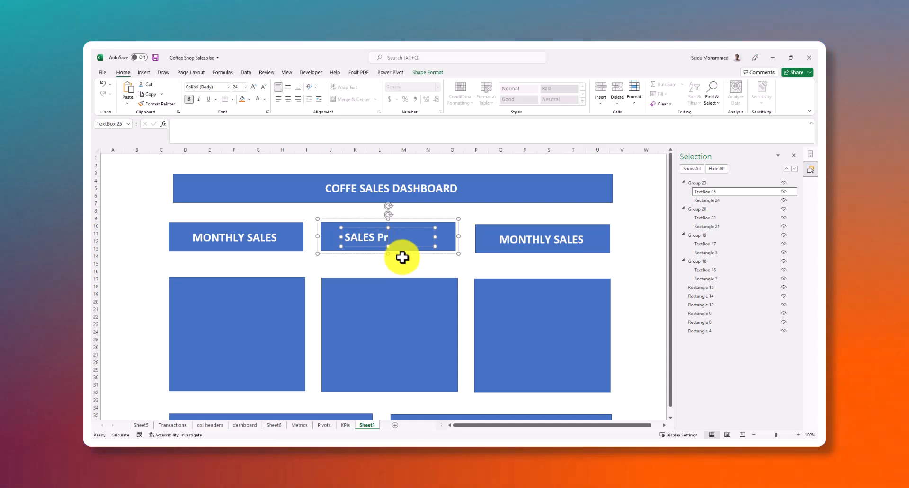
text(oduct)
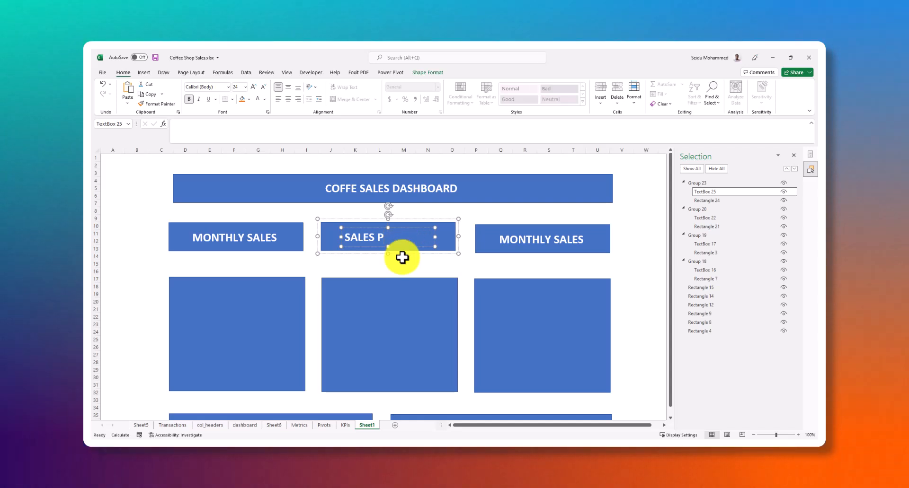
key(BackSpace)
text(CATGORY)
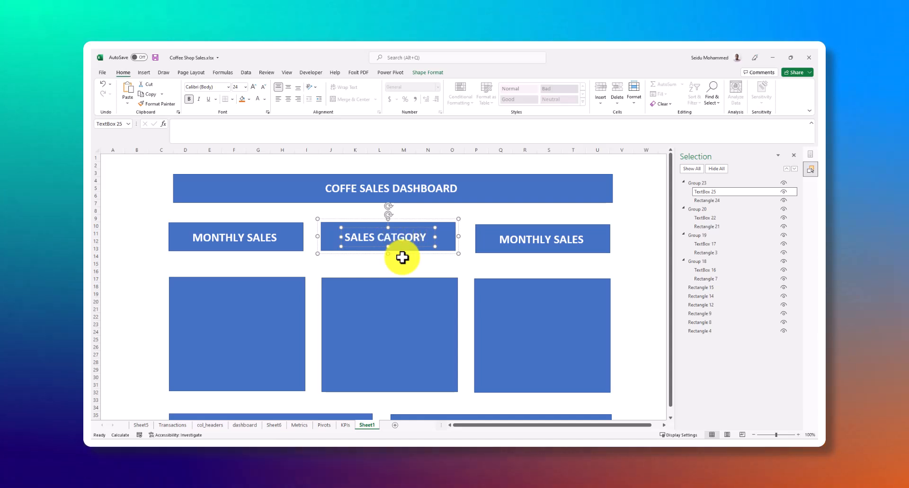
text(E)
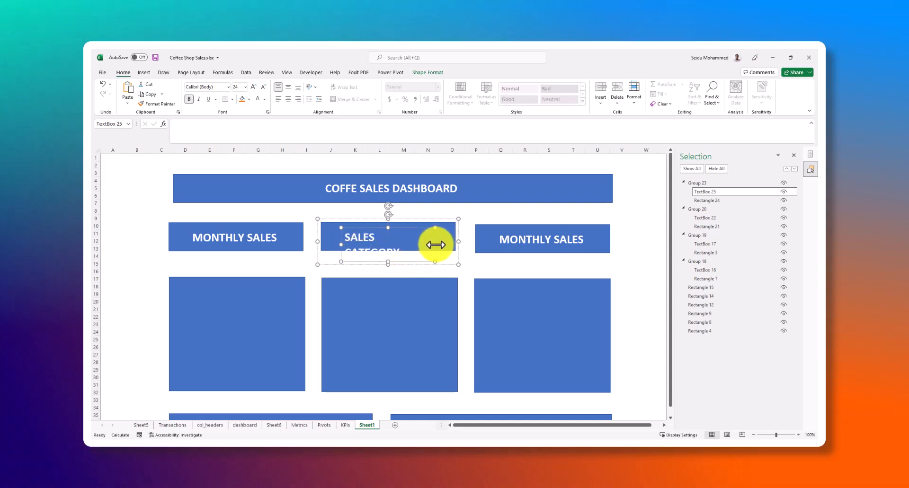
drag(436, 245, 442, 241)
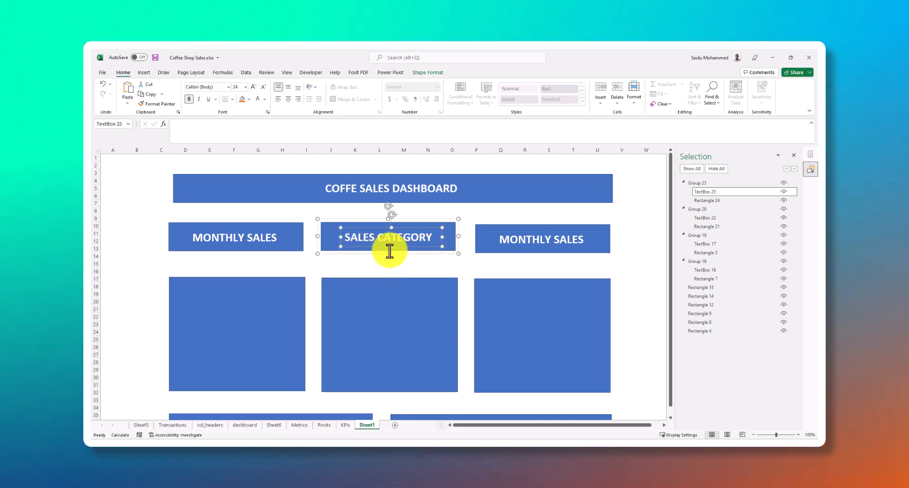
Reword the third KPI card's label as "SALES BY LOCATION"
click(522, 243)
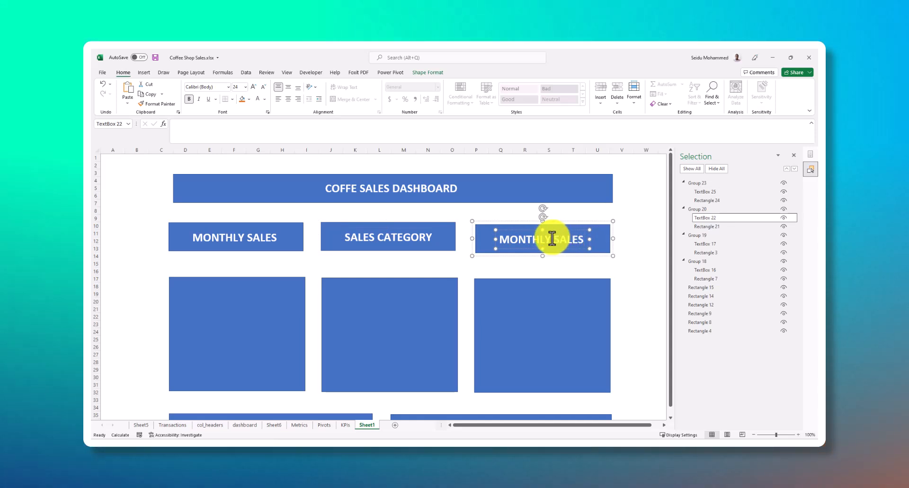
key(BackSpace)
key(BackSpace)
key(BackSpace)
key(BackSpace)
key(BackSpace)
key(BackSpace)
key(BackSpace)
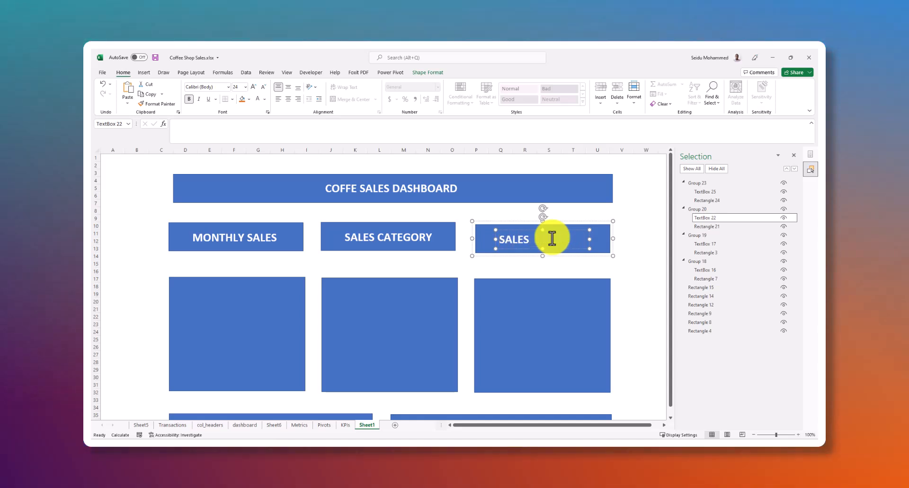
key(BackSpace)
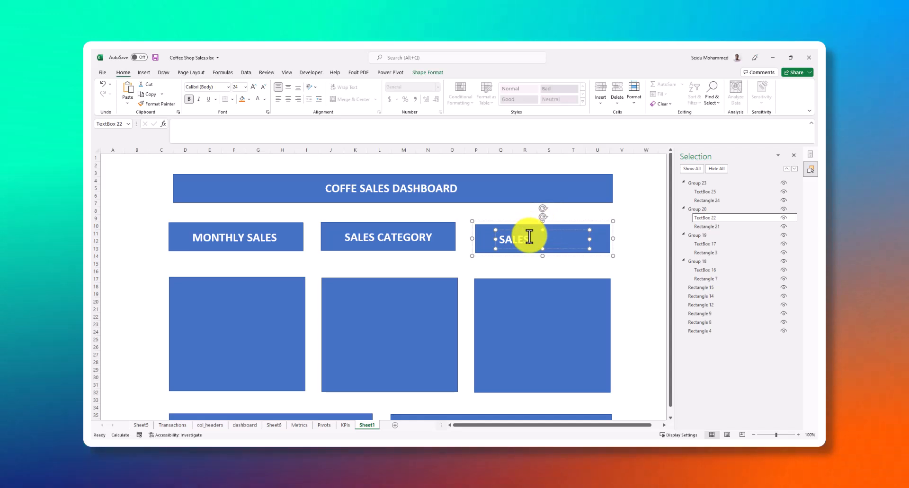
text(BY LOCATION)
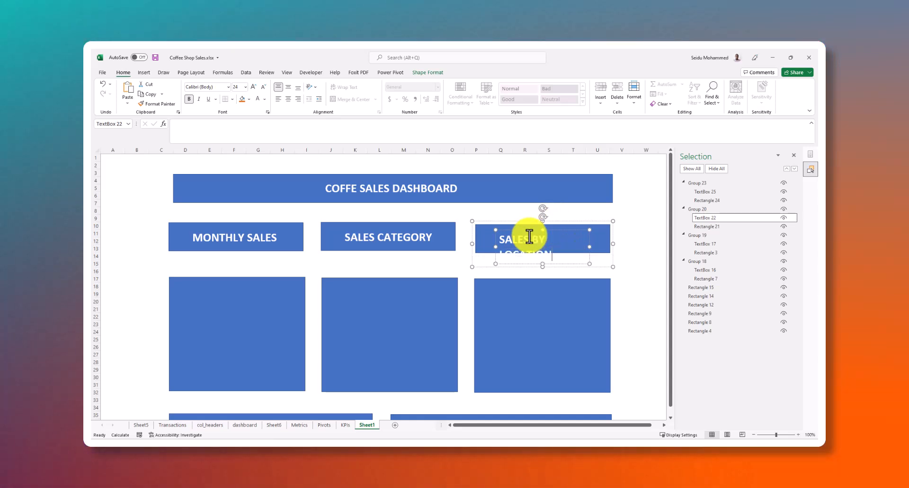
Reword the second KPI card's label as "SALES BU CATEGORY" and widen its text box to fit the text on one line
click(376, 238)
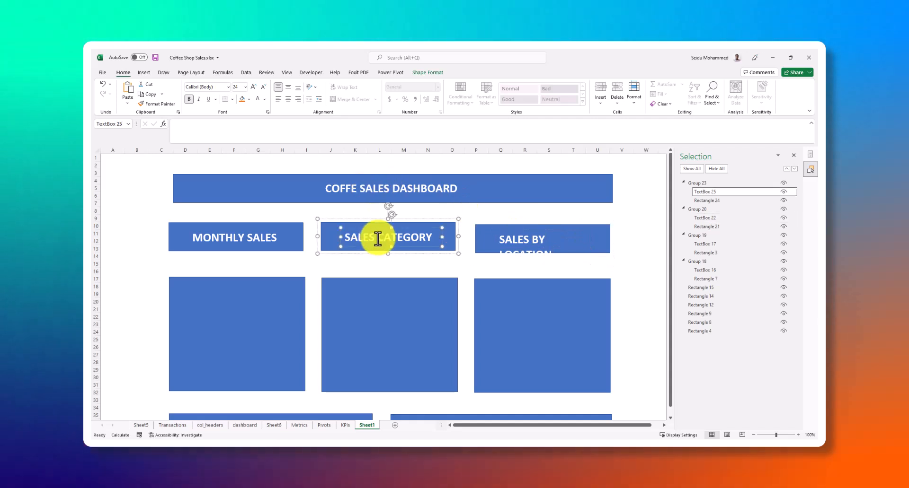
text(BU)
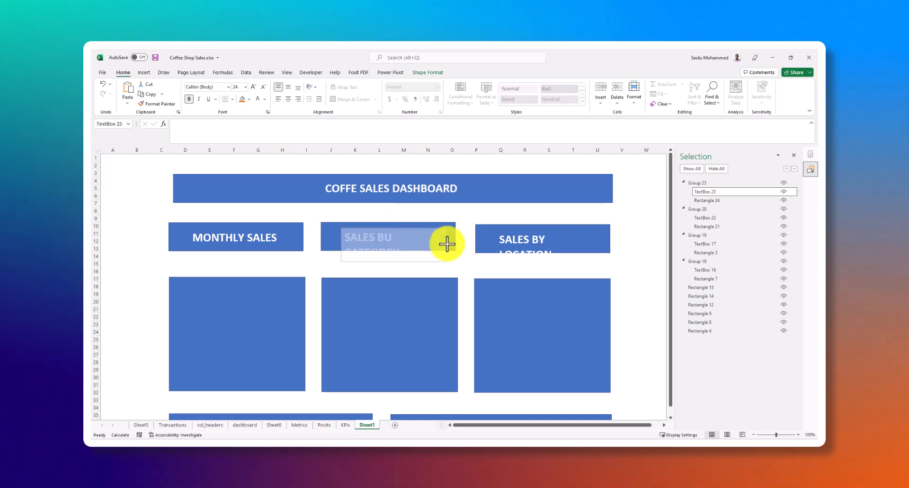
drag(448, 243, 456, 241)
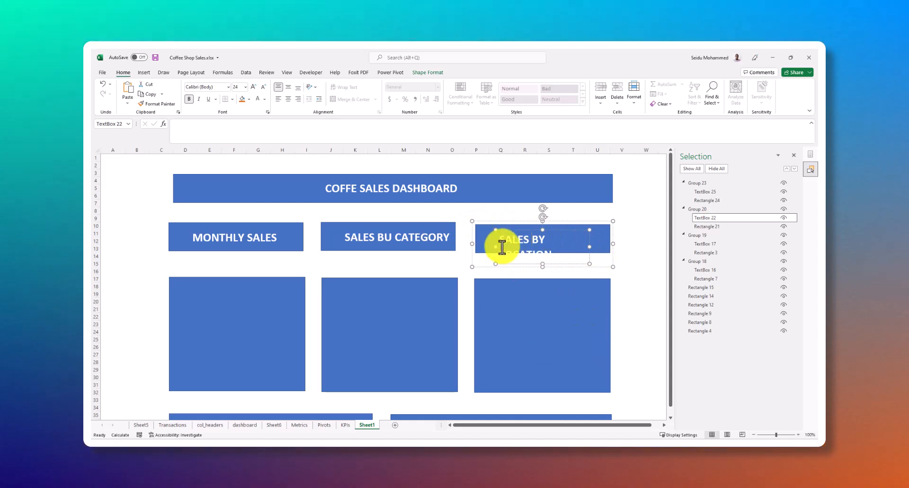
Resize the text box in the third KPI card so "SALES BY LOCATION" fits on one line, and shift it towards the card's middle
click(622, 250)
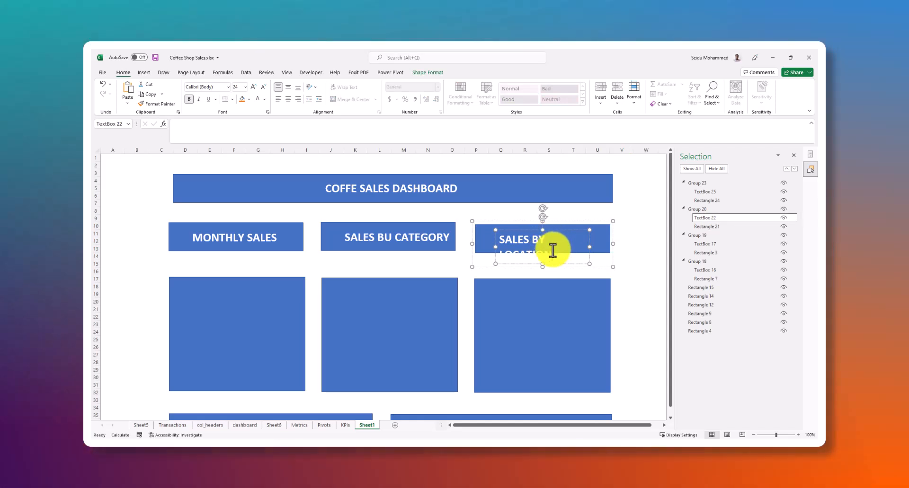
click(519, 289)
click(550, 247)
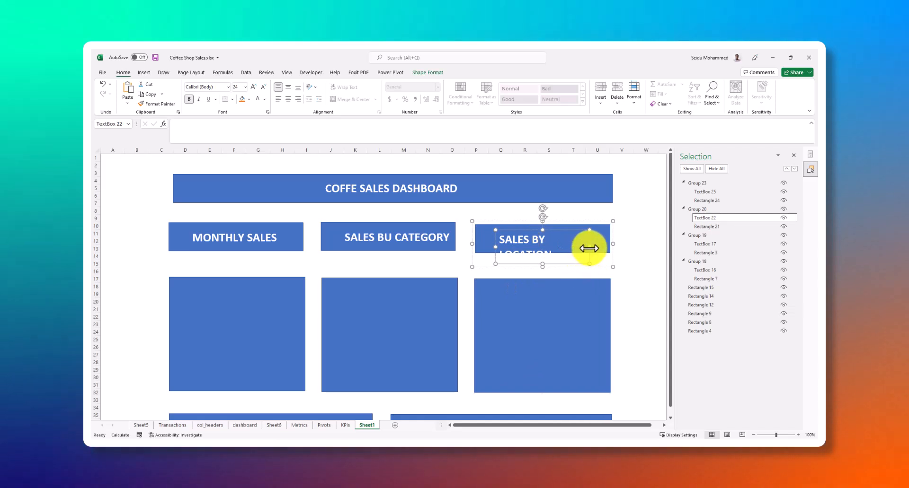
drag(589, 247, 603, 245)
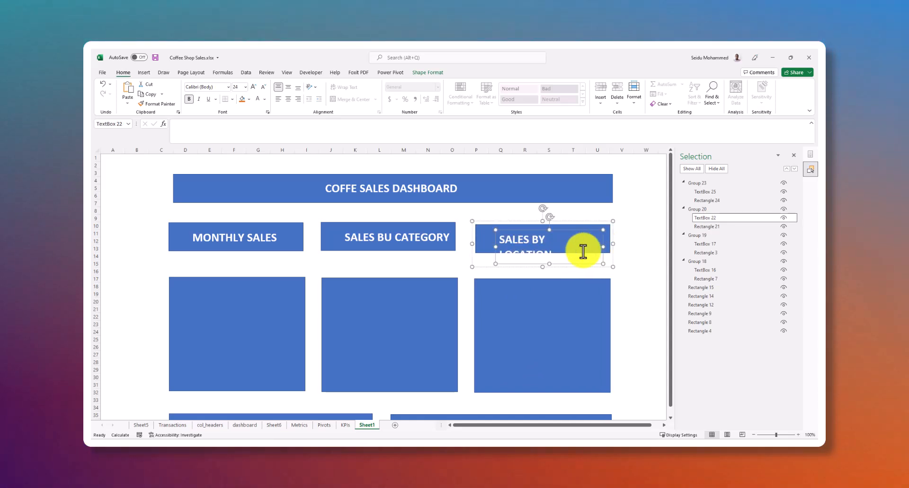
drag(548, 259, 475, 240)
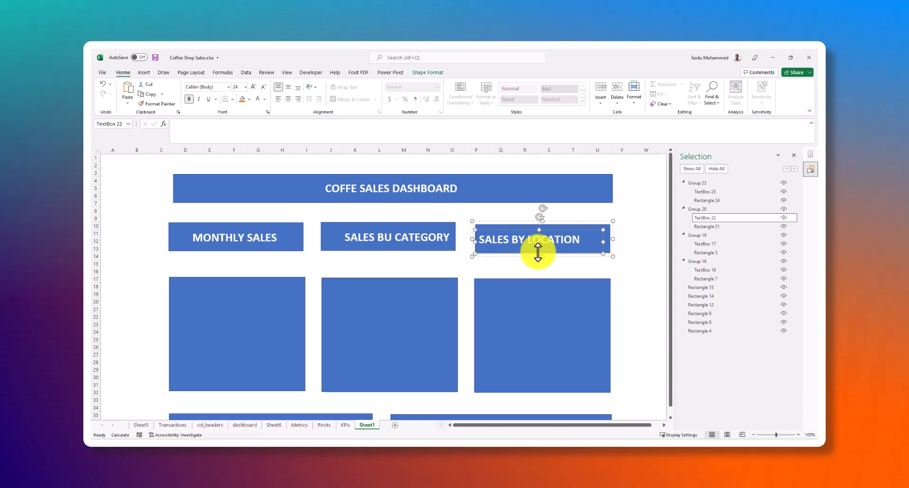
drag(602, 239, 587, 239)
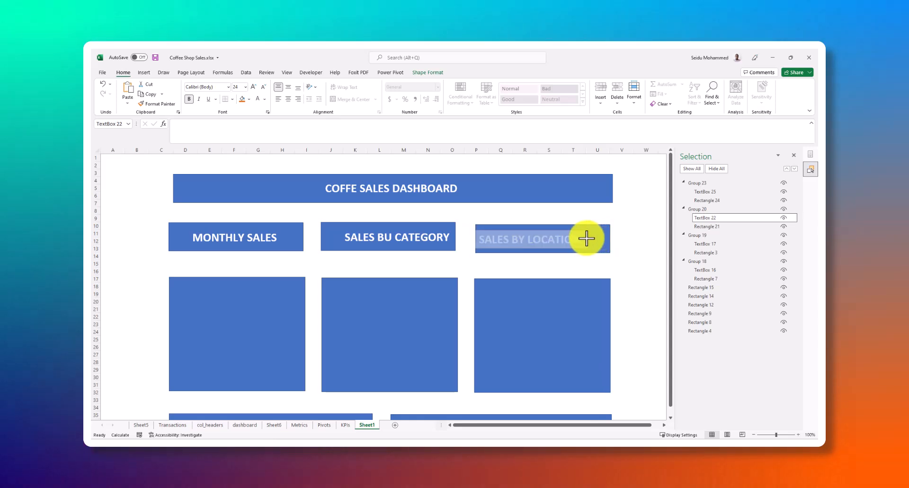
Align the SALES BY LOCATION text box and its card rectangle to each other with Align Center
click(549, 230)
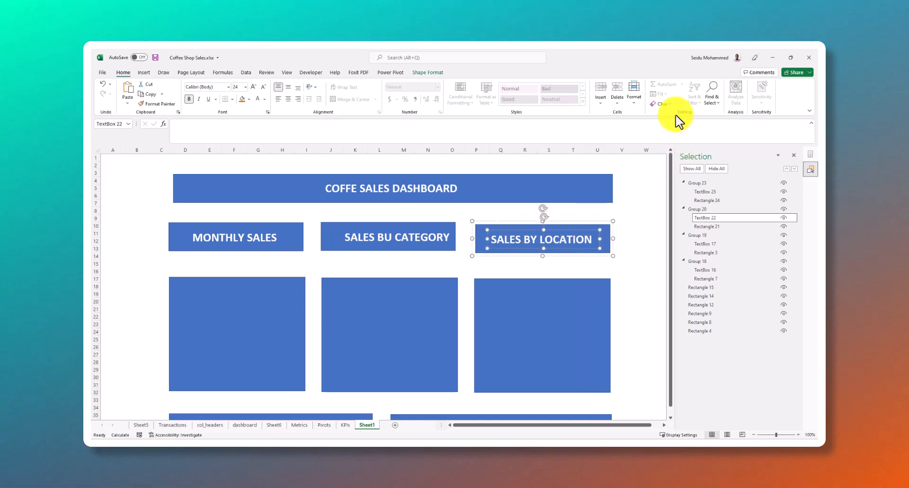
click(427, 72)
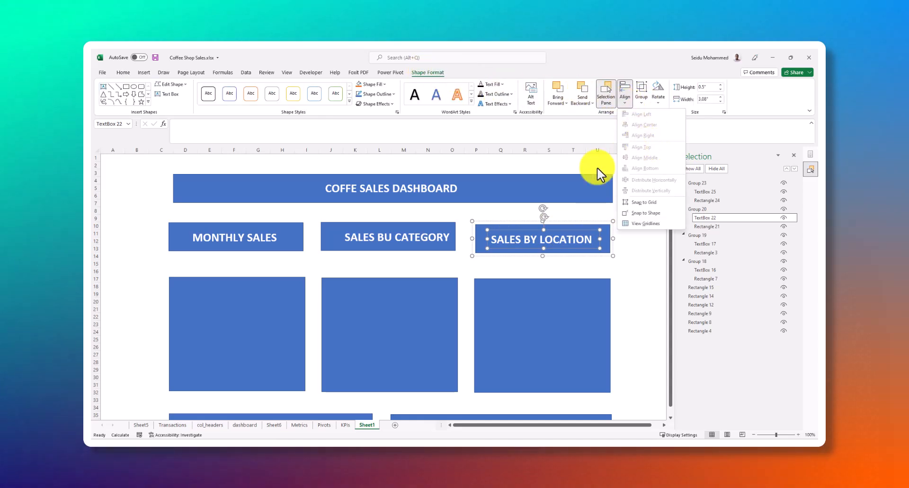
click(594, 230)
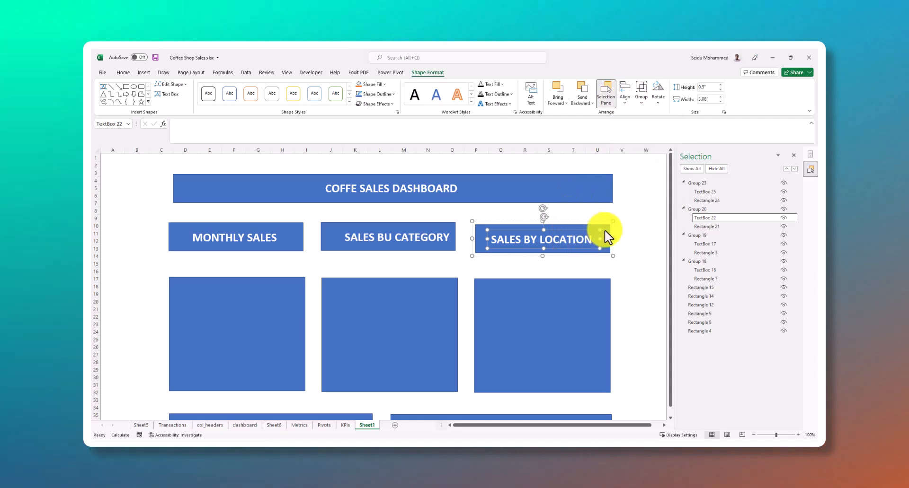
click(592, 236)
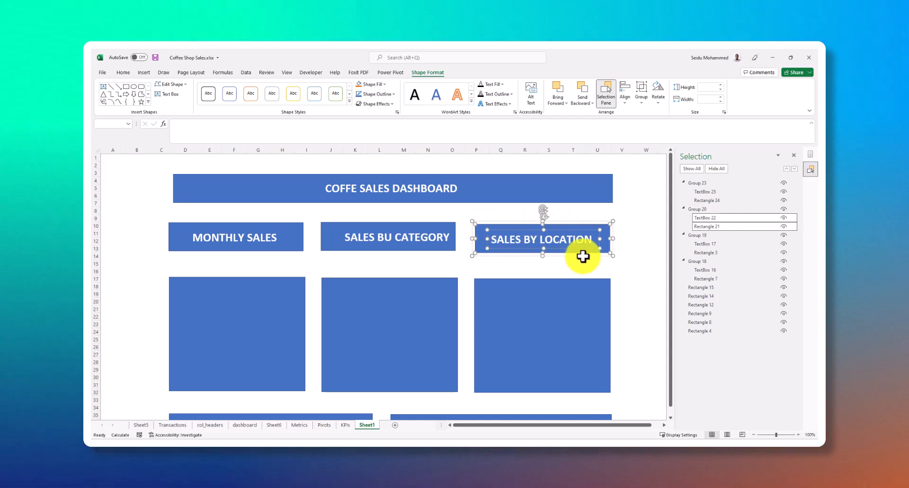
click(624, 99)
click(646, 134)
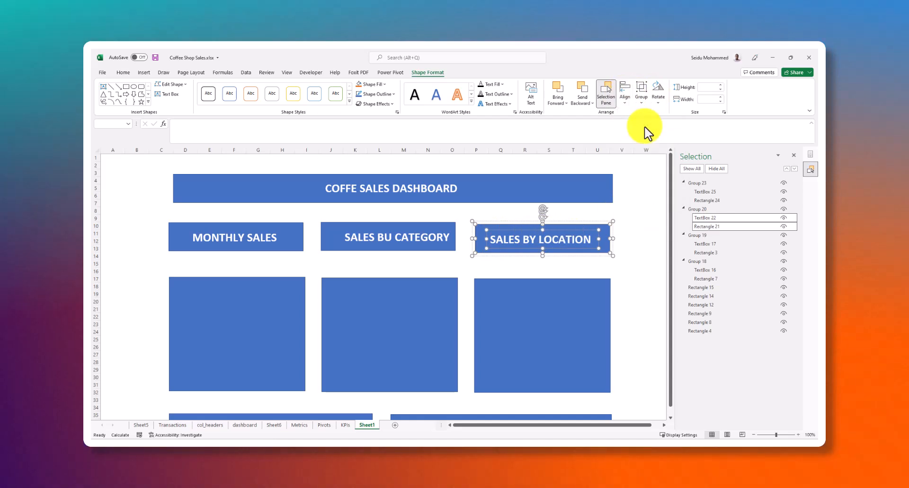
click(591, 273)
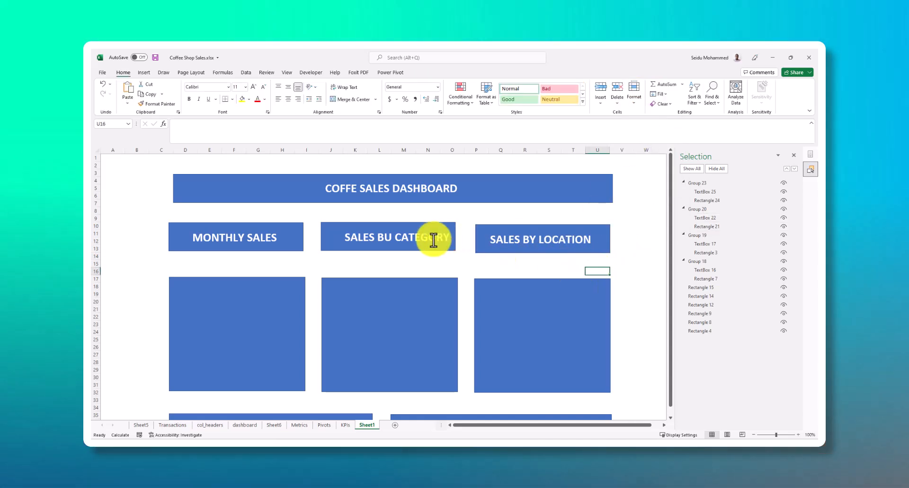
Align the second KPI card's text box and its rectangle to each other with Align Center
click(428, 239)
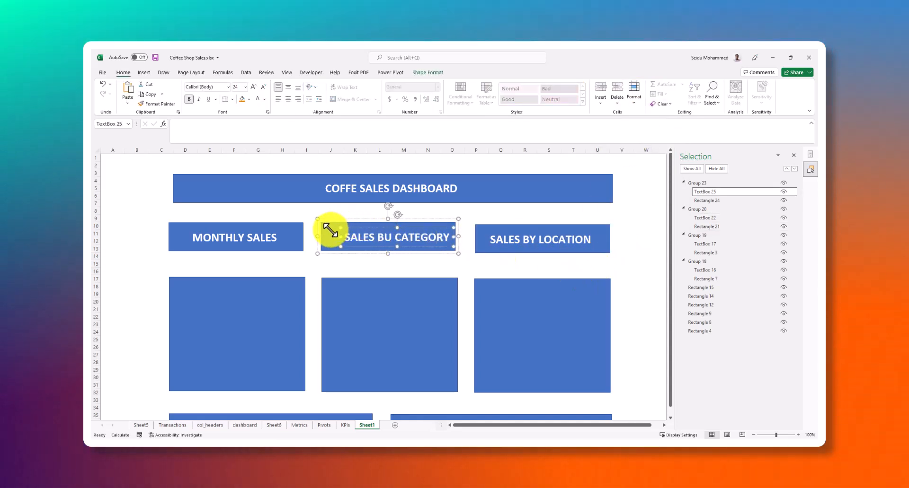
ctrl+click(335, 228)
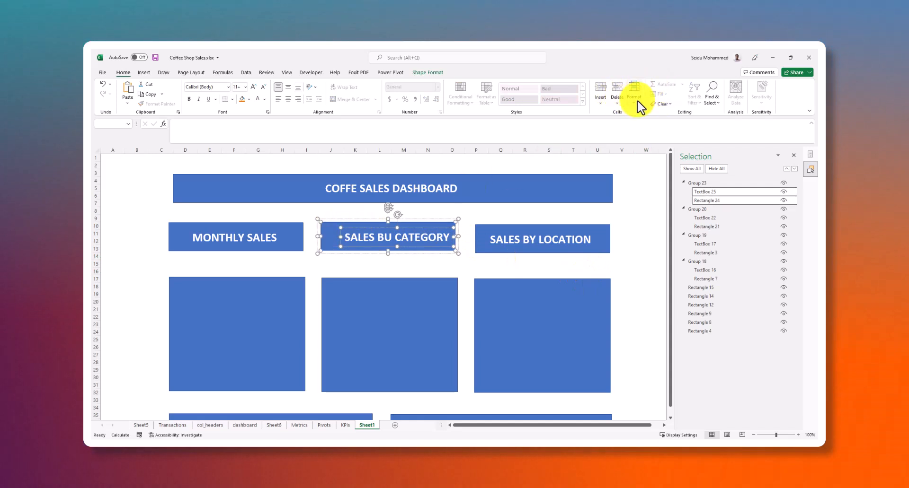
click(427, 73)
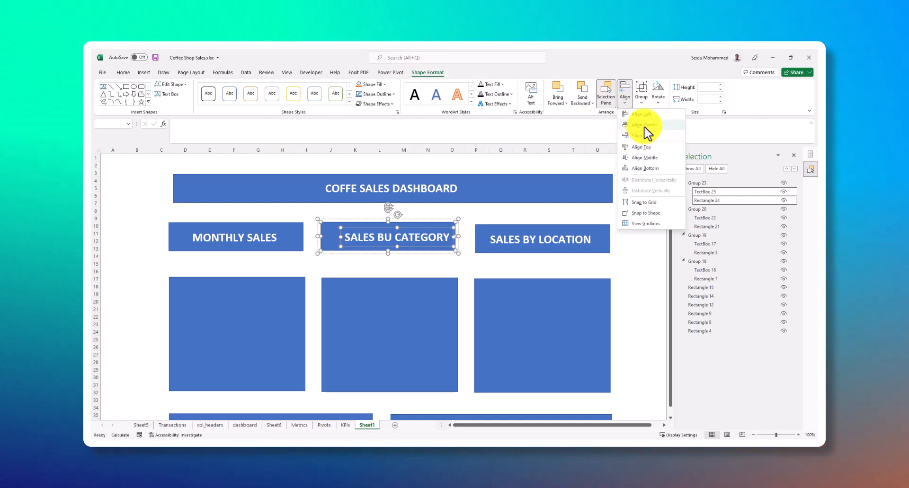
click(472, 255)
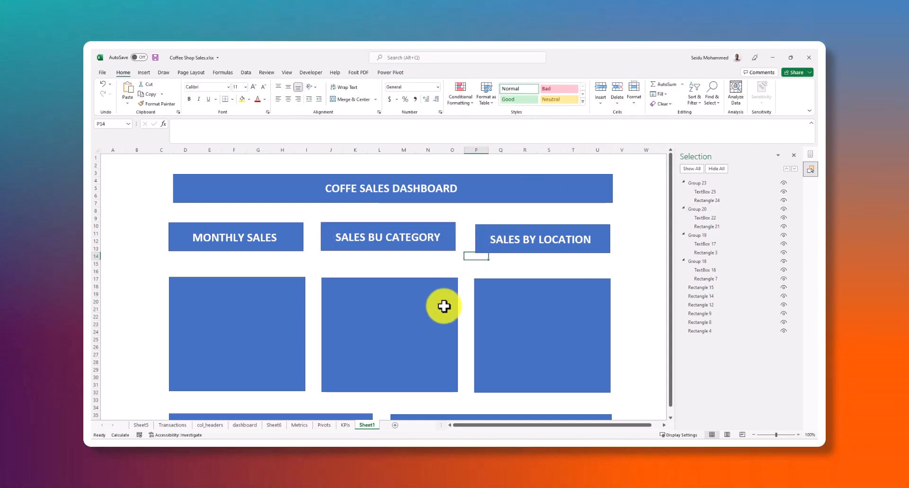
Move the two lower chart panels down slightly to widen the gap beneath the upper row of chart panels
scroll(324, 298, down, 1)
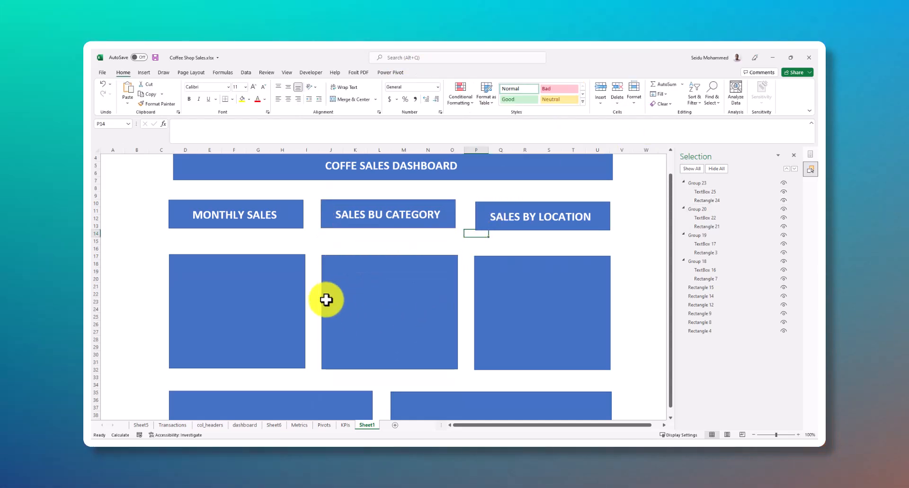
click(198, 223)
click(219, 290)
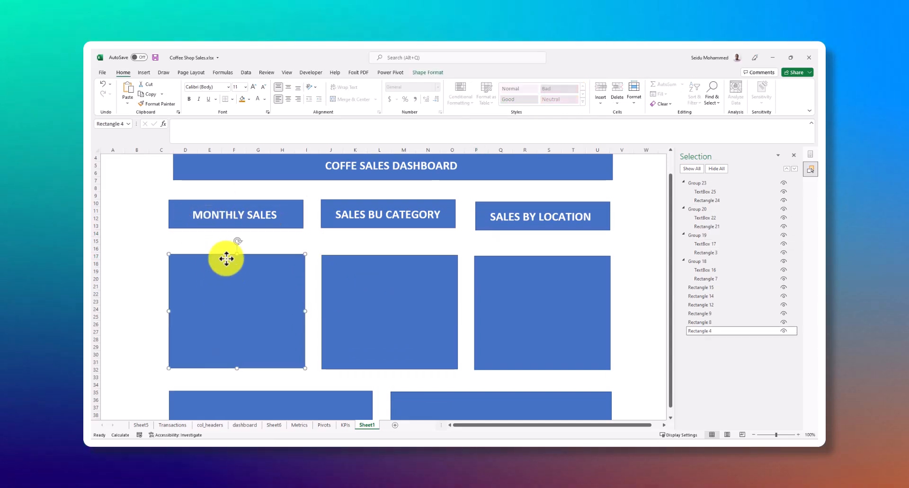
scroll(373, 314, up, 1)
scroll(235, 299, down, 1)
scroll(384, 289, down, 6)
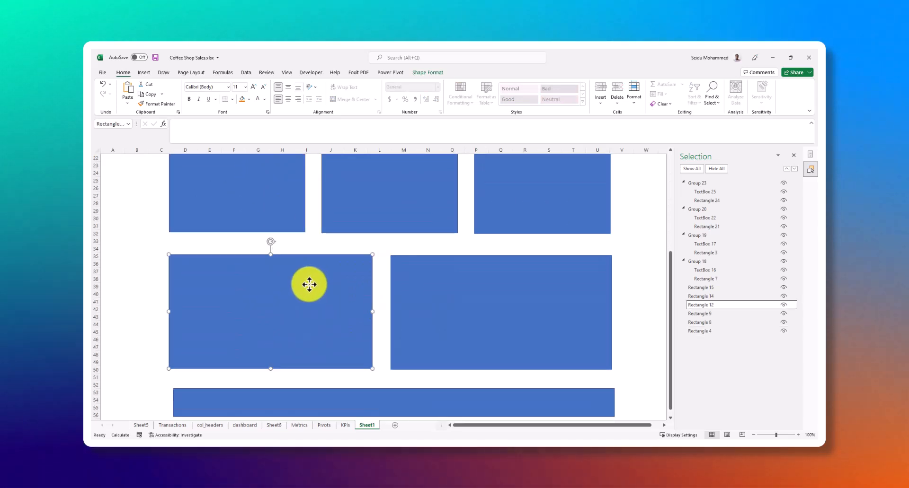
drag(308, 284, 308, 291)
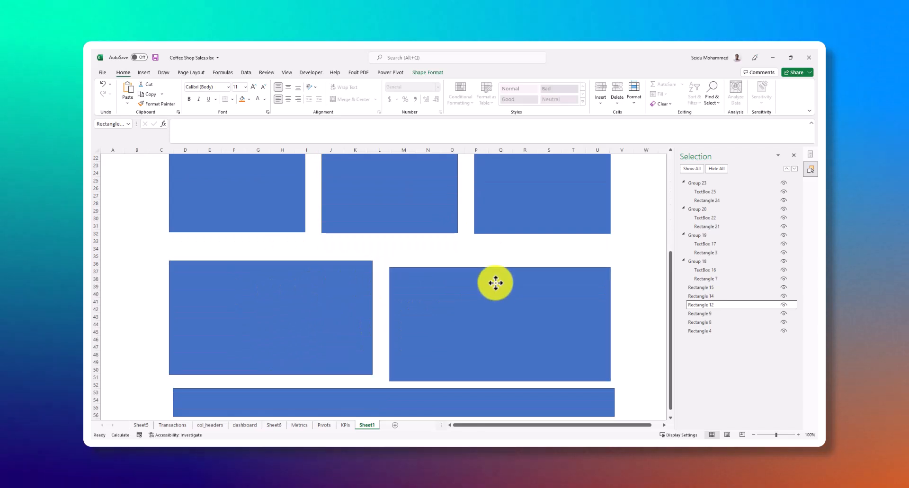
click(297, 284)
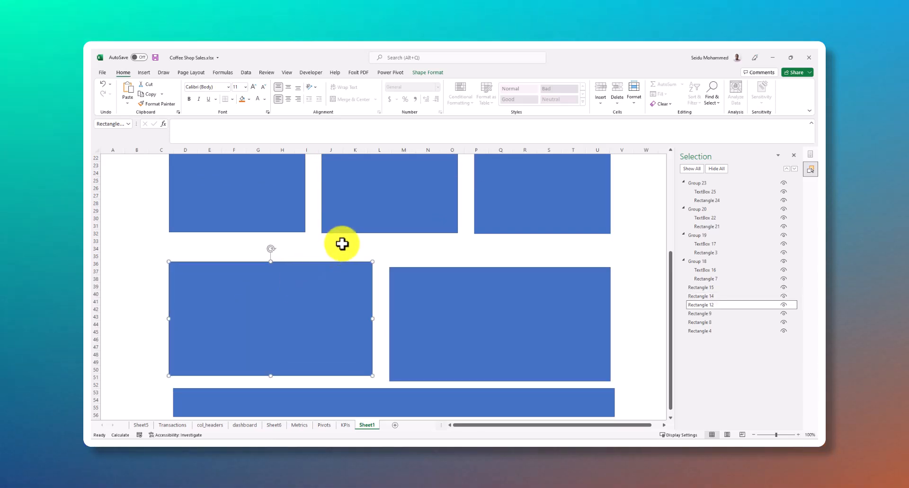
Correct the second KPI card's label to "SALES BY CATEGORY"
scroll(342, 244, up, 3)
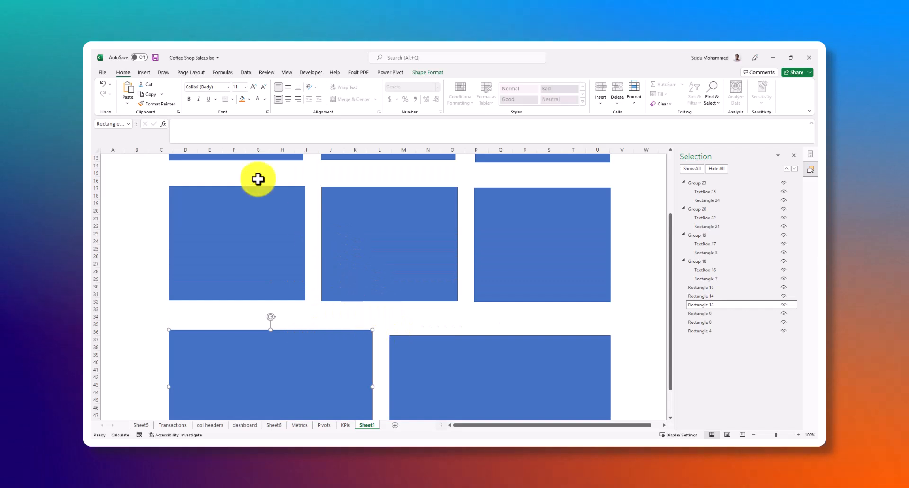
scroll(299, 219, up, 3)
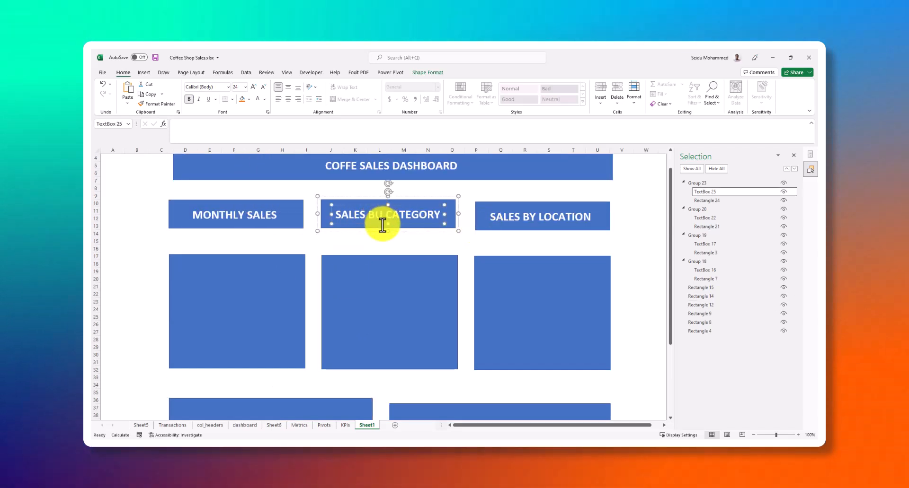
key(BackSpace)
text(Y)
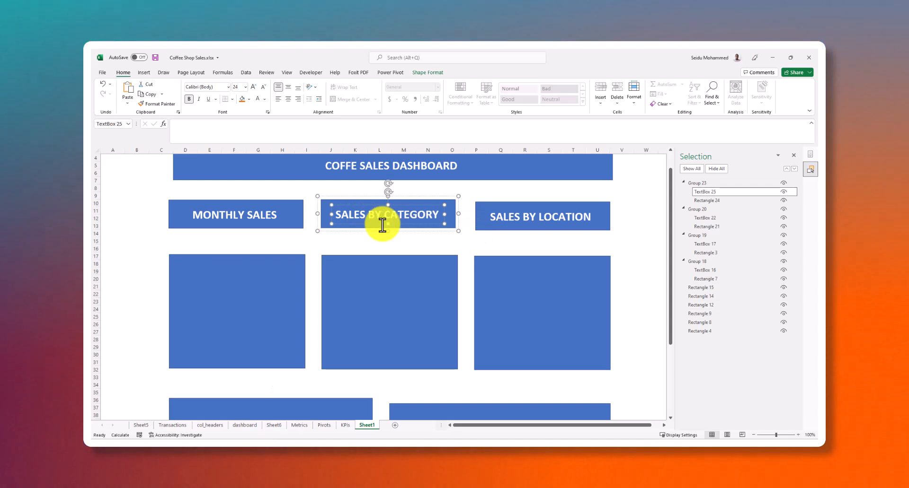
Copy the grouped MONTHLY SALES card and paste it into the gap above the lower-left chart panel
click(284, 222)
scroll(288, 237, down, 1)
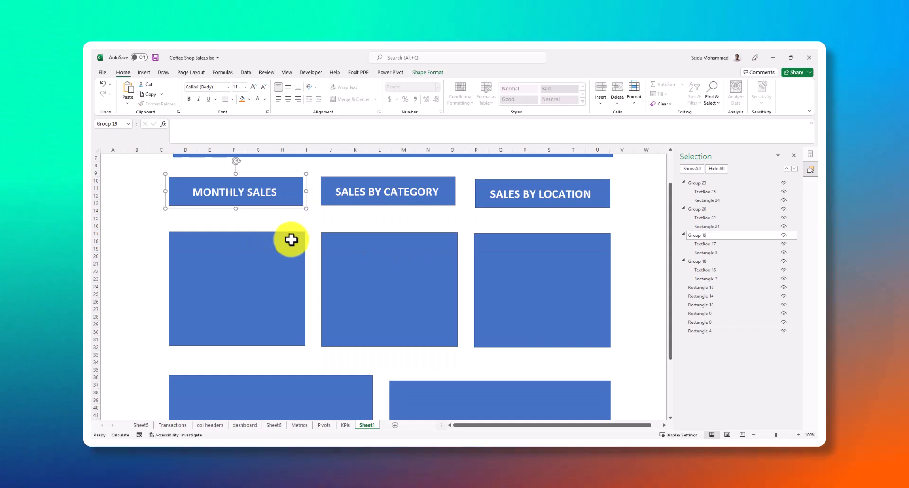
scroll(302, 235, down, 4)
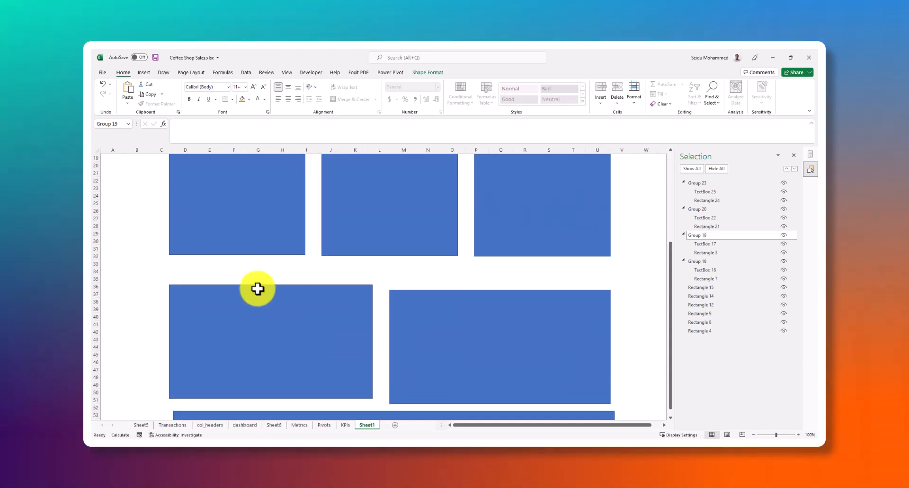
click(238, 267)
key(ctrl+v)
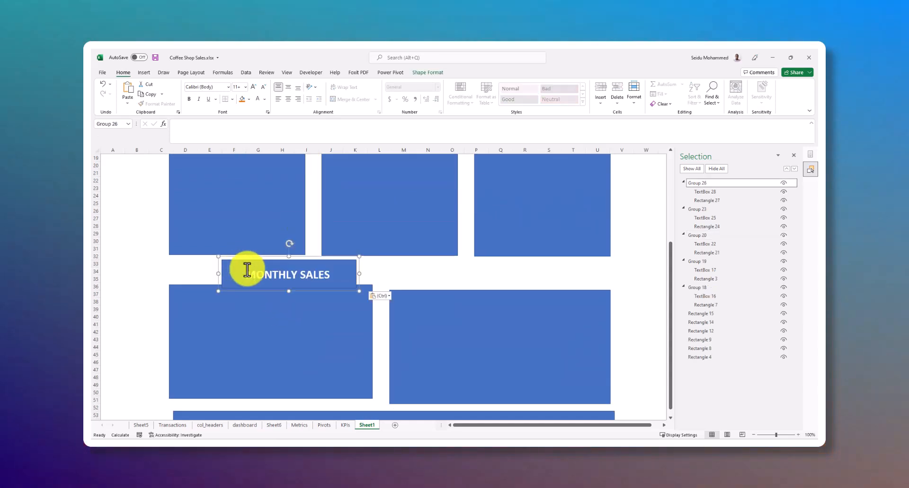
Shrink the lower-left chart panel slightly and stretch the pasted MONTHLY SALES card above it to the same width
click(315, 330)
mouse_move(373, 285)
mouse_down()
mouse_move(367, 299)
mouse_move(347, 276)
mouse_move(294, 283)
mouse_move(367, 279)
mouse_up()
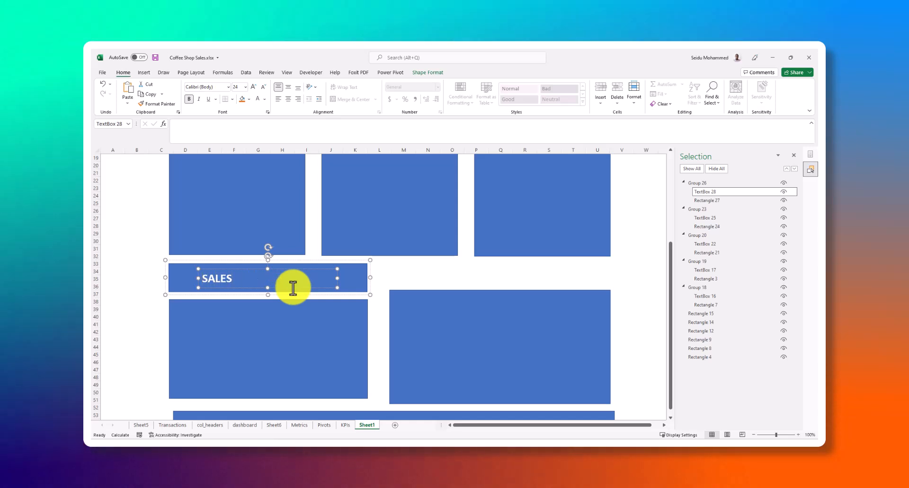
Relabel the lower-left heading card "SALES TOP 5 PRODUCT TYPES" and widen its text box so the label fits on one line, centred
text(TO)
text(P)
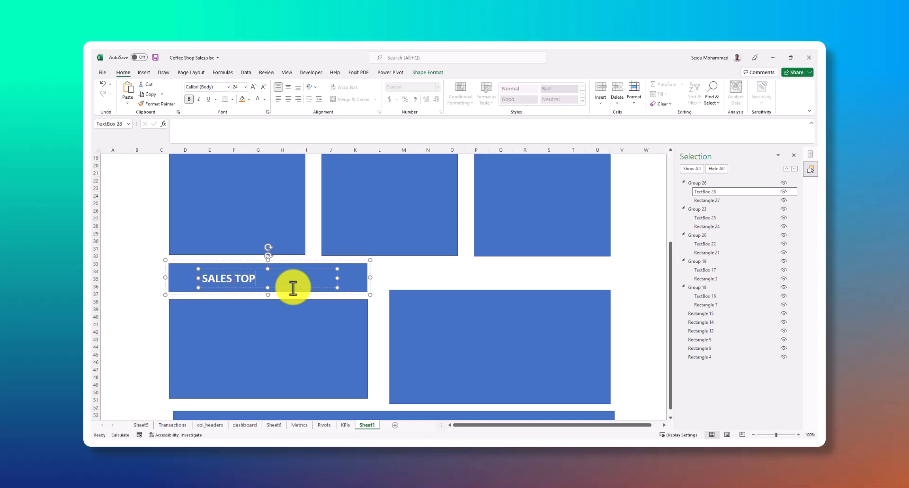
text( 5)
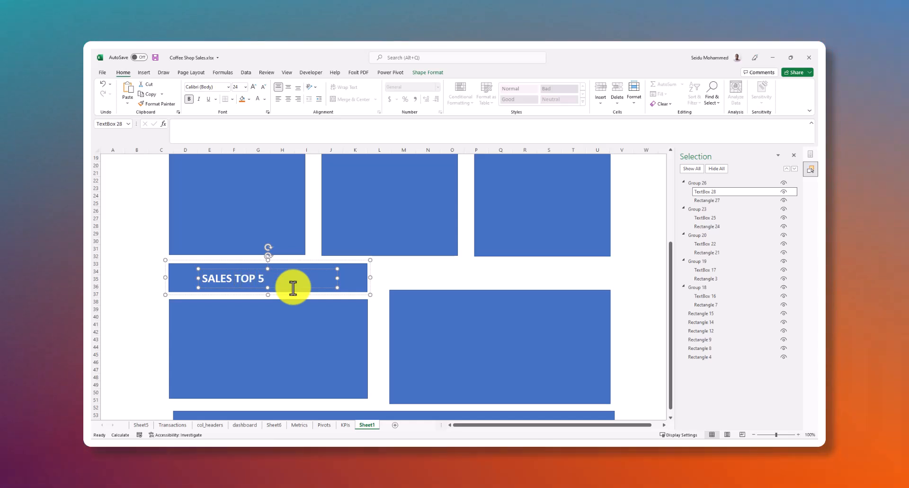
text(  PRODUCT)
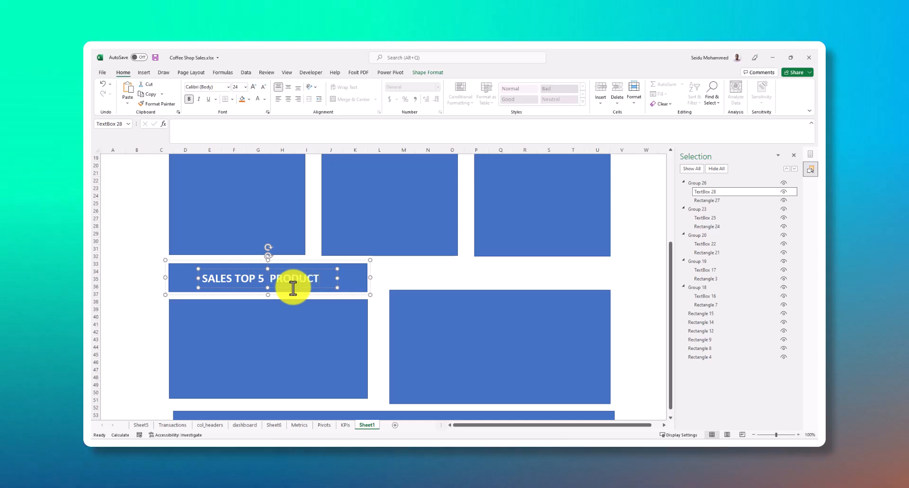
text( TYPES)
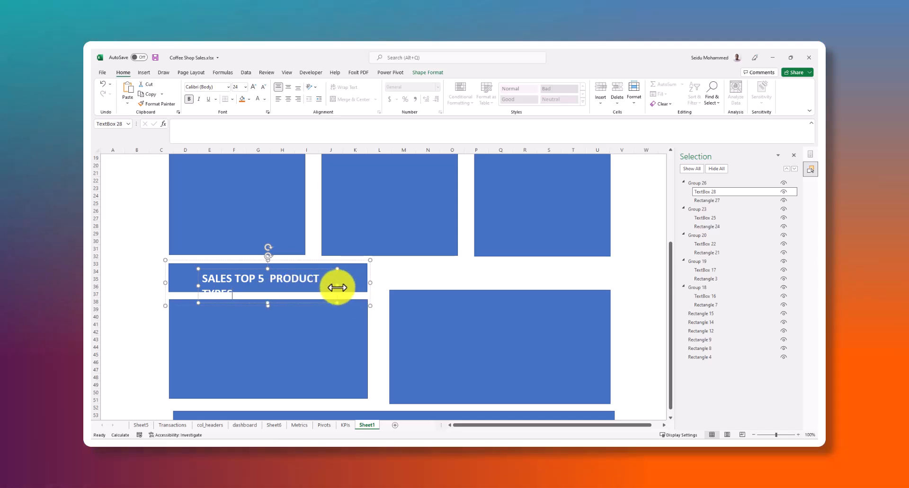
key(ctrl+a)
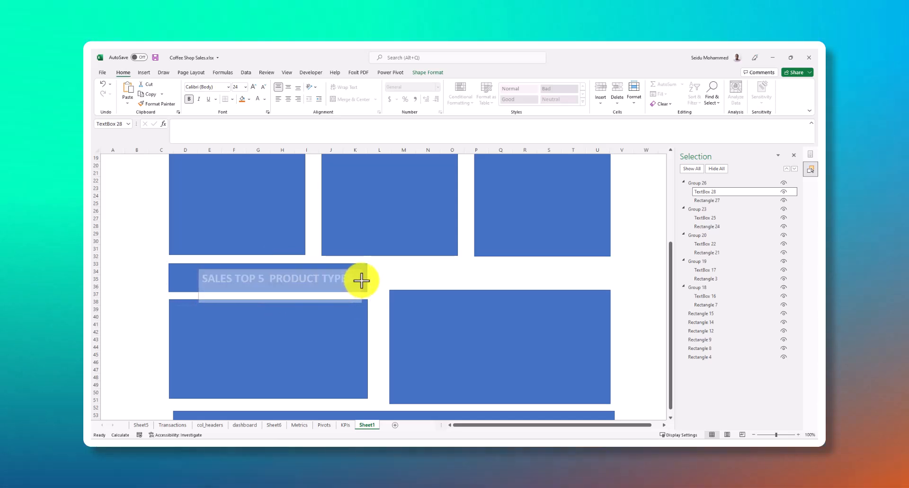
click(361, 281)
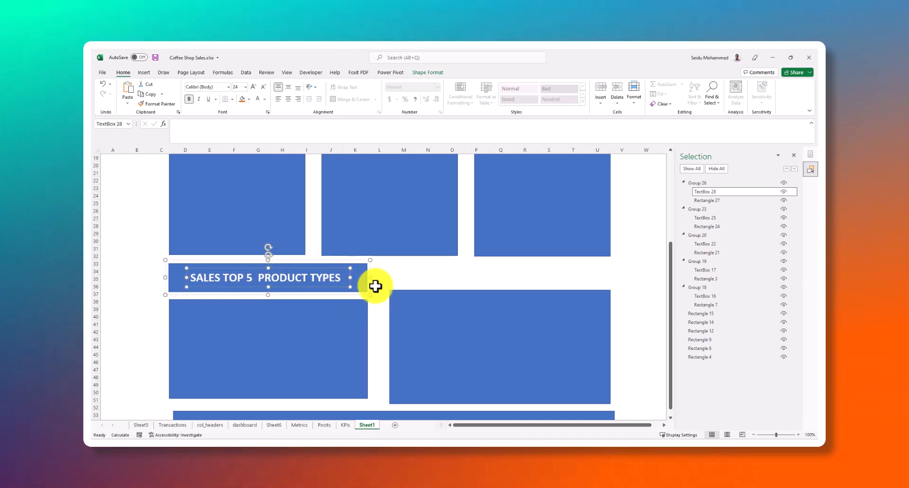
click(303, 331)
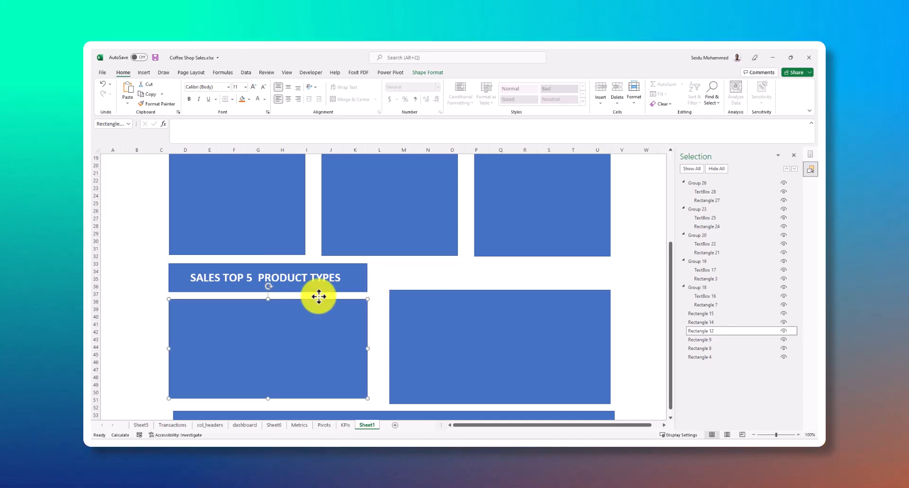
click(356, 274)
click(371, 316)
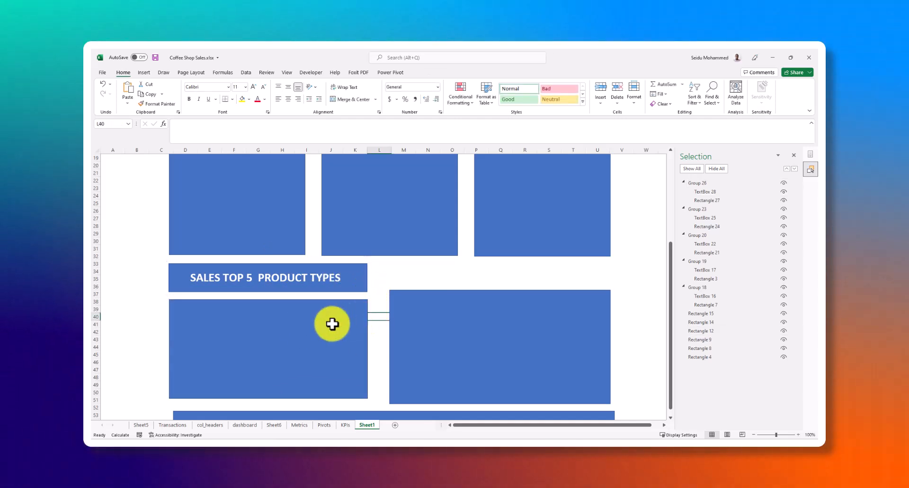
Delete the lower-right chart panel
scroll(258, 320, down, 1)
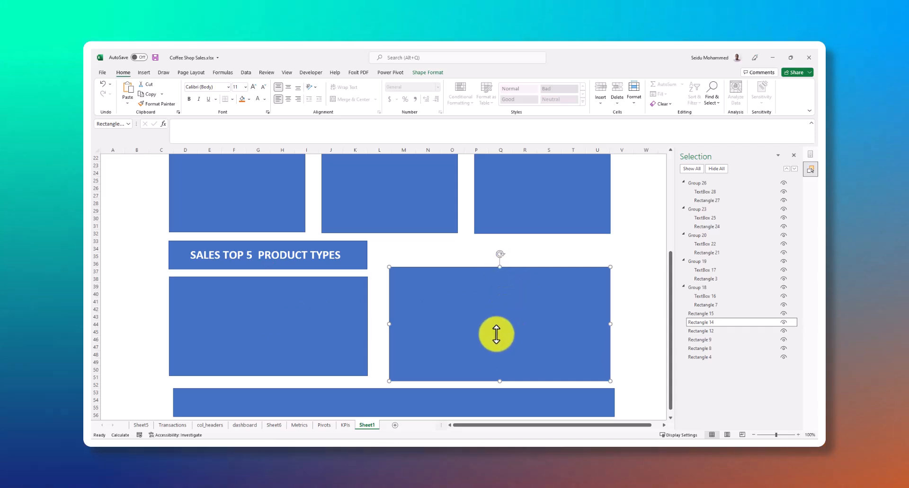
key(Delete)
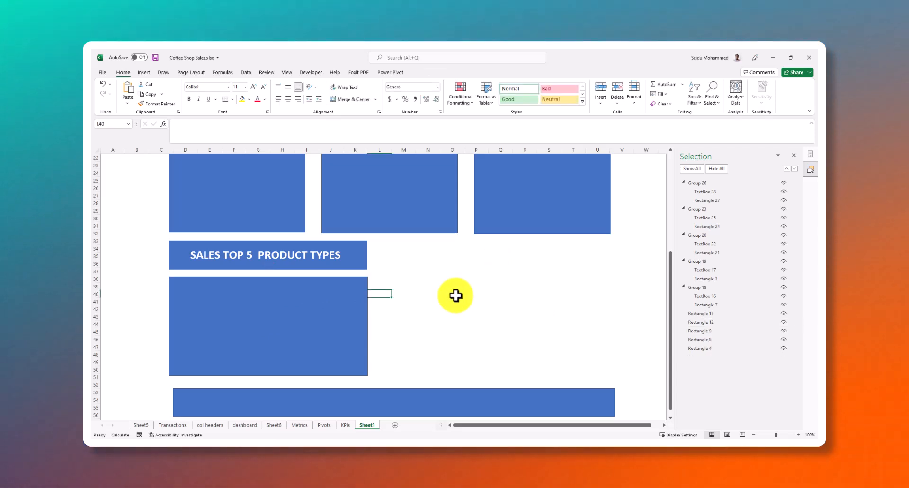
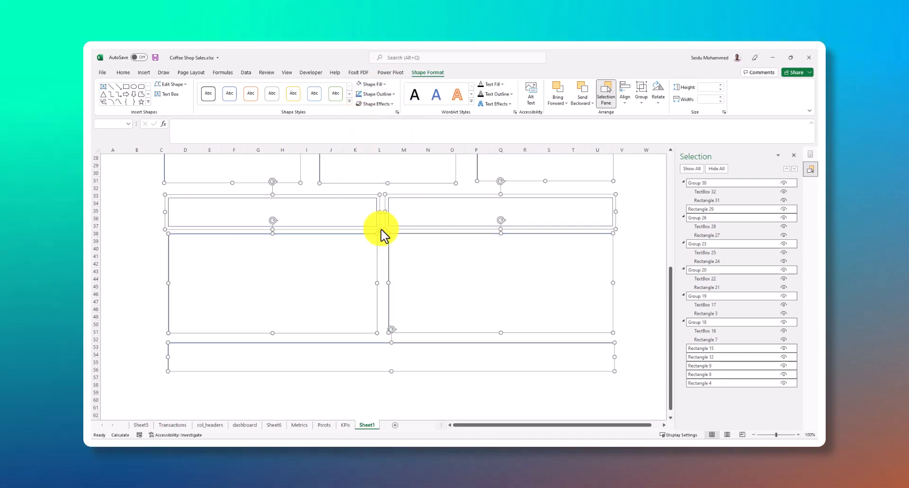
Fill all the selected dashboard shapes and heading cards with White, Background 1
scroll(382, 234, up, 9)
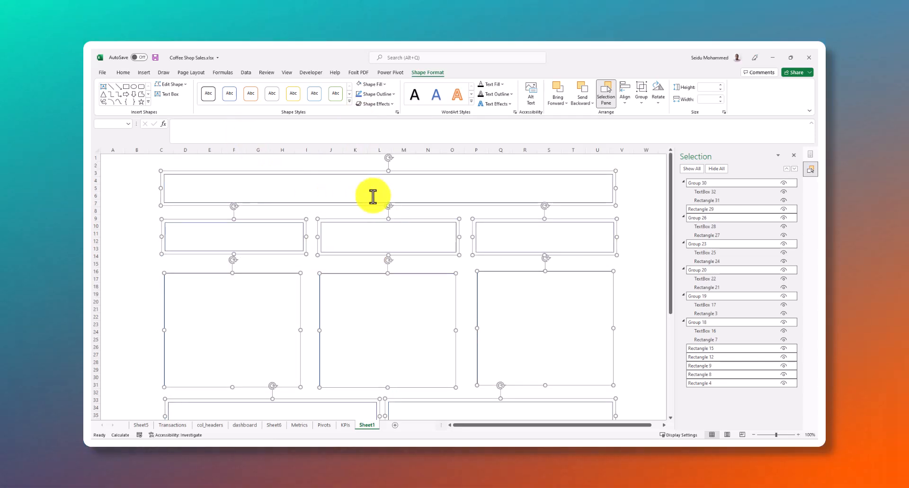
scroll(473, 239, down, 10)
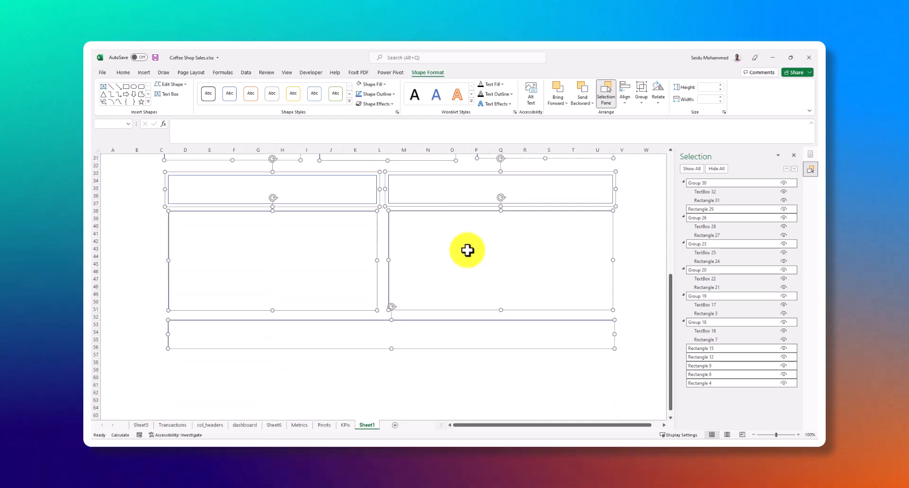
scroll(467, 250, up, 10)
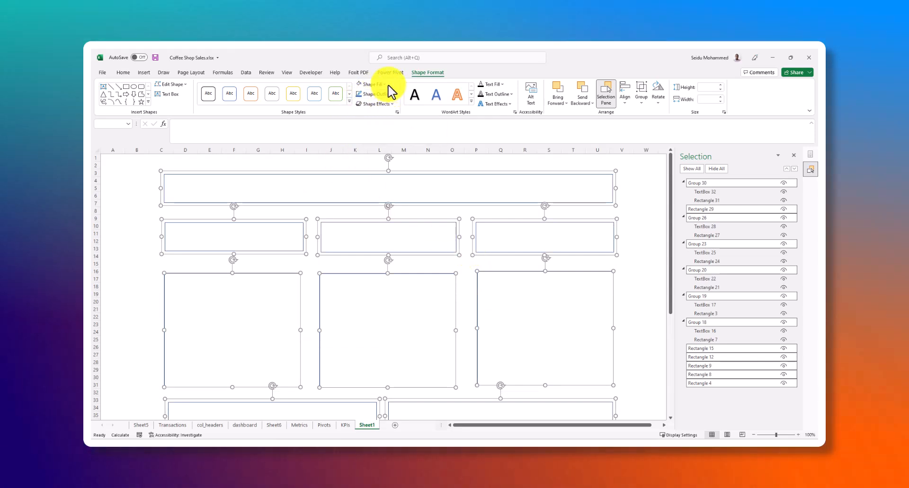
click(387, 85)
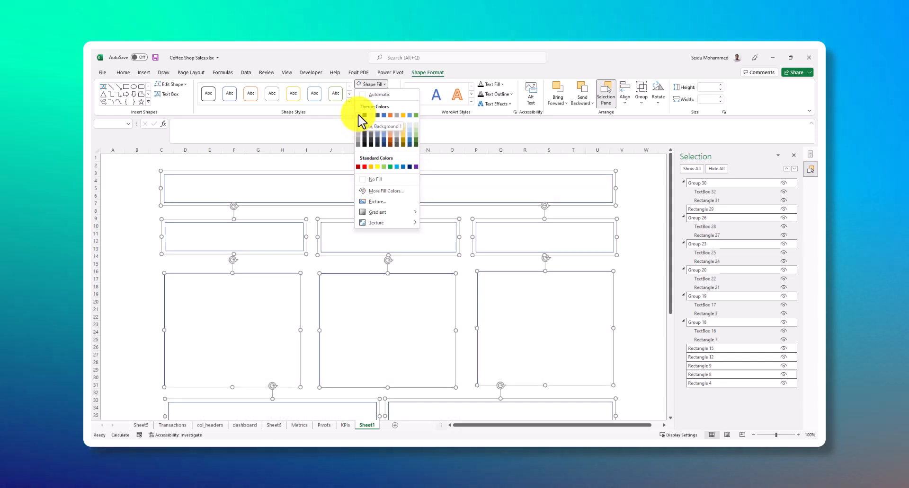
click(359, 116)
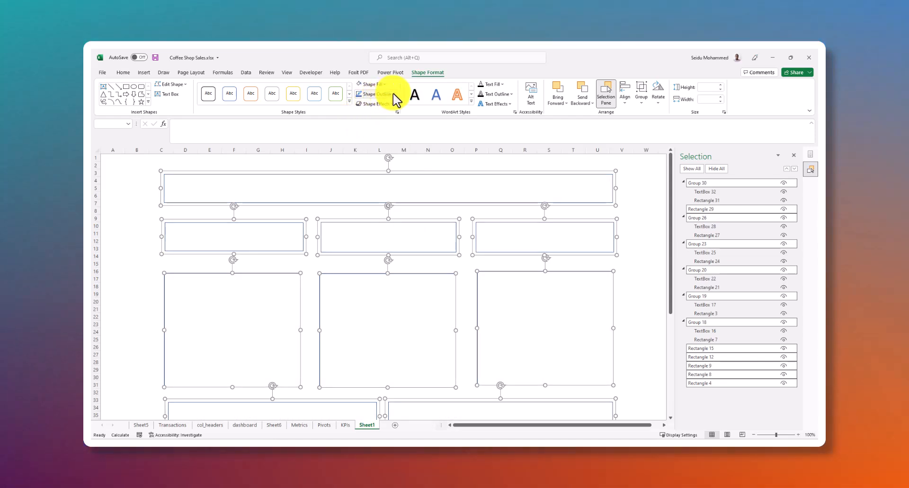
Give all the selected dashboard shapes and text boxes a black outline, and check the result across the sheet
click(391, 95)
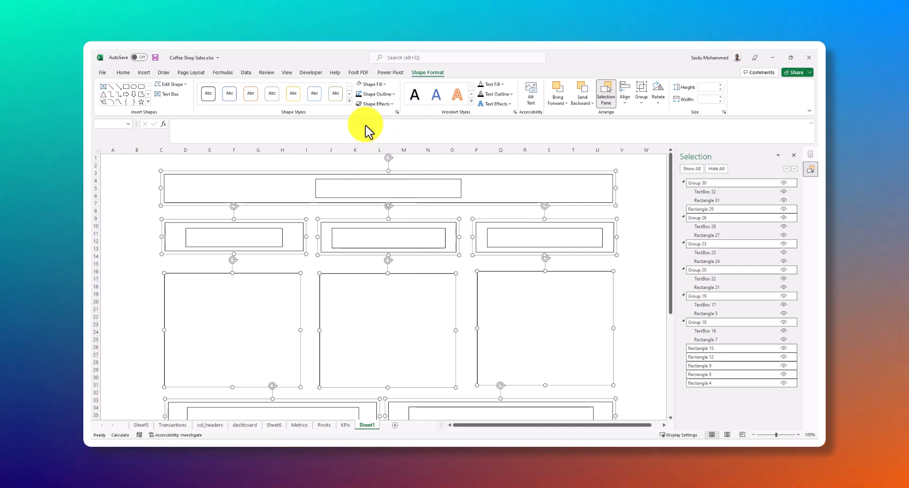
scroll(563, 198, down, 10)
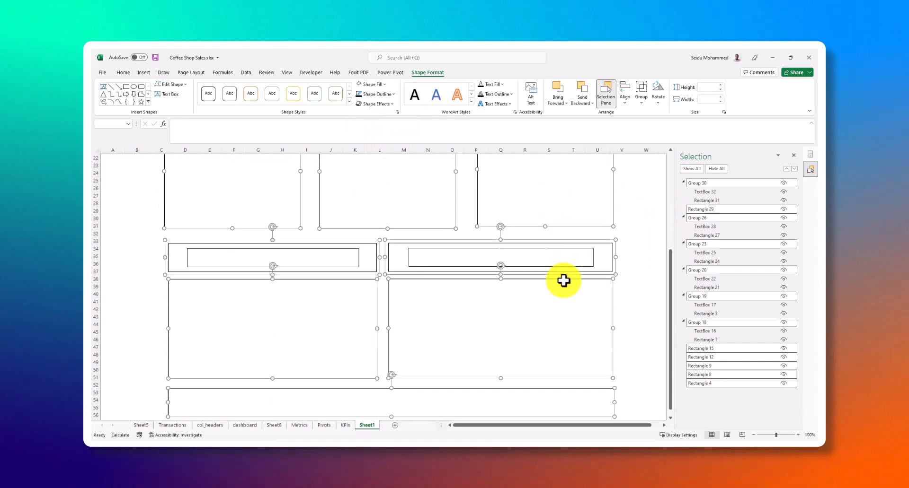
click(646, 234)
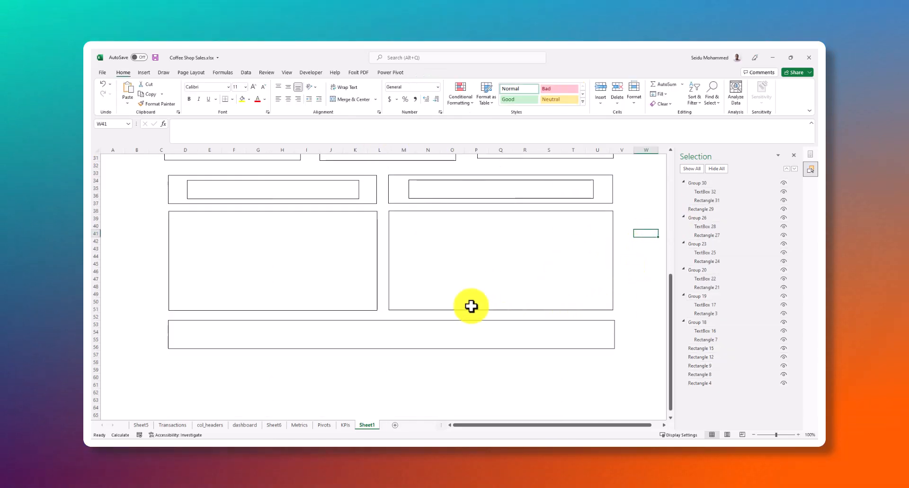
scroll(284, 243, down, 2)
scroll(453, 253, up, 7)
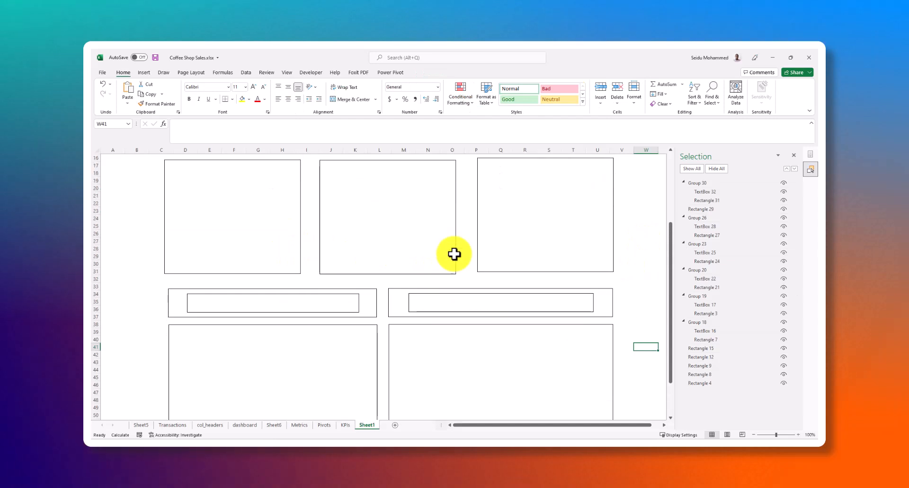
scroll(452, 254, up, 4)
scroll(266, 228, up, 1)
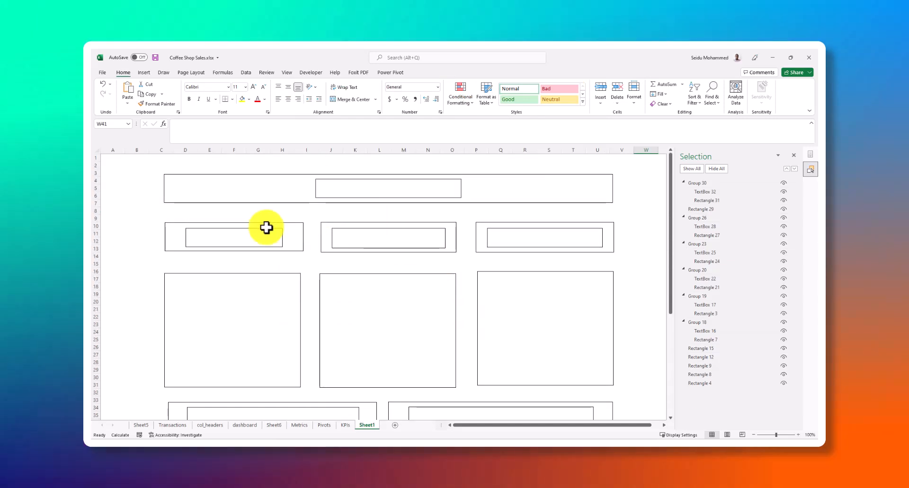
Try to change the font colour of the title banner
click(259, 241)
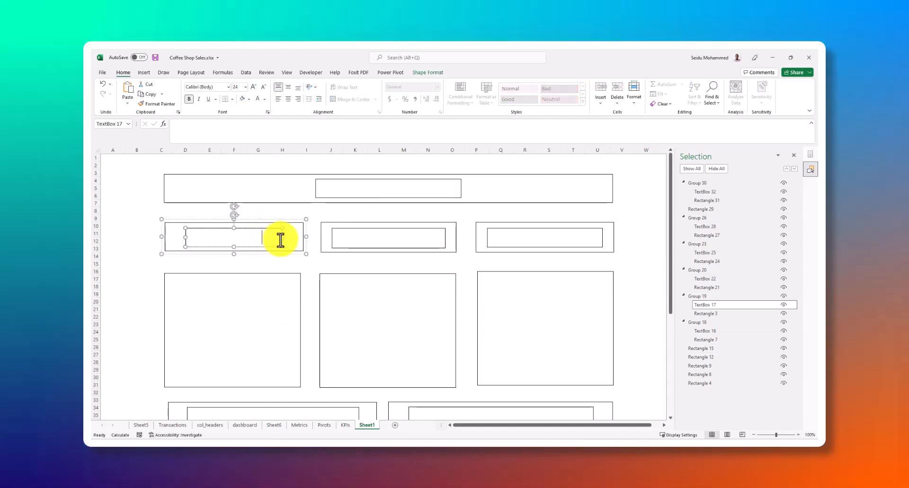
click(374, 241)
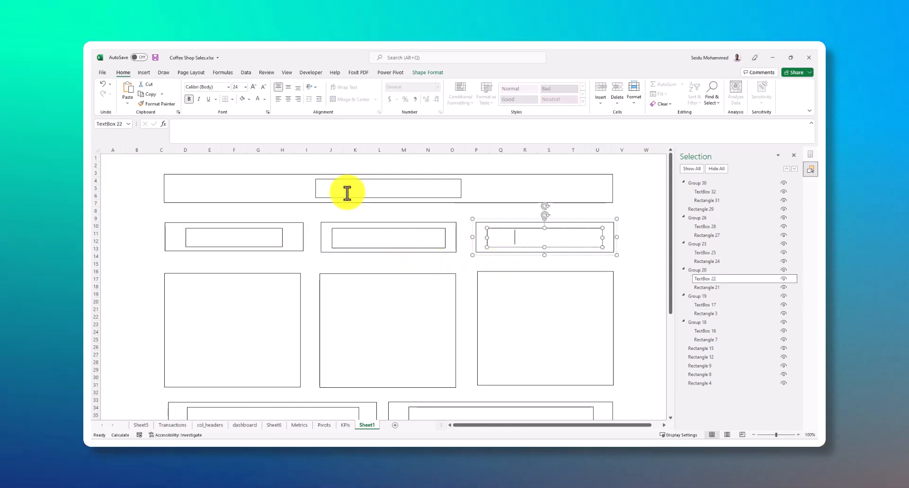
click(346, 192)
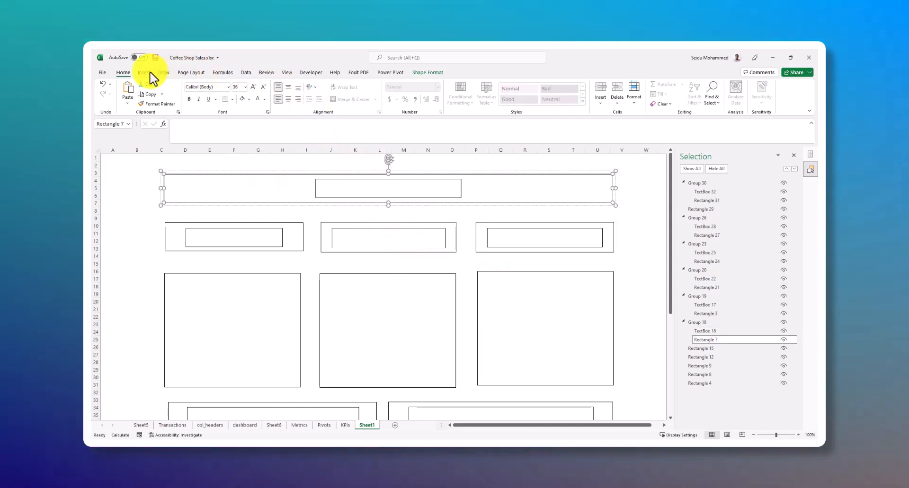
click(159, 73)
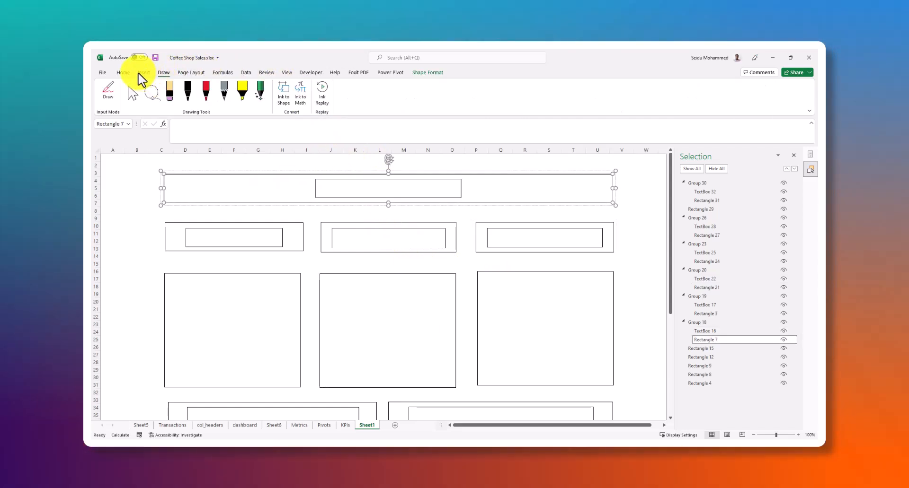
click(124, 72)
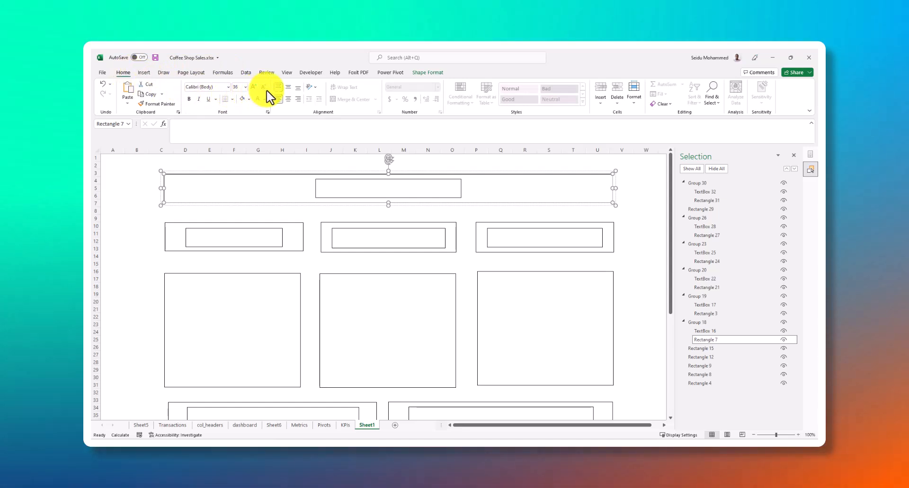
click(264, 99)
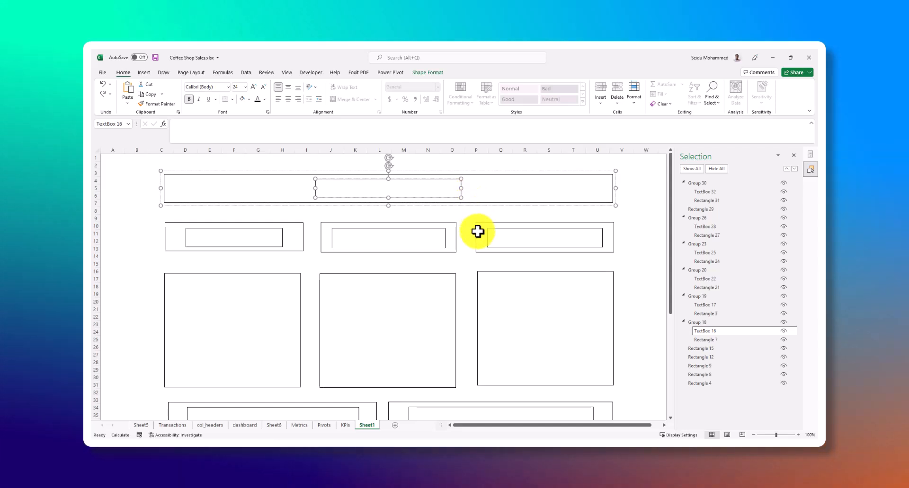
Look over the outlined panels and save the workbook
scroll(462, 264, down, 8)
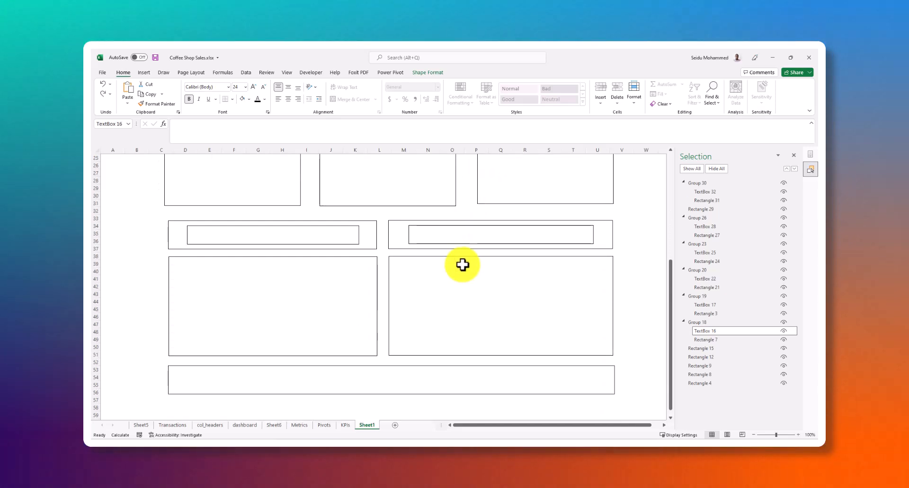
scroll(463, 264, down, 3)
scroll(462, 264, up, 2)
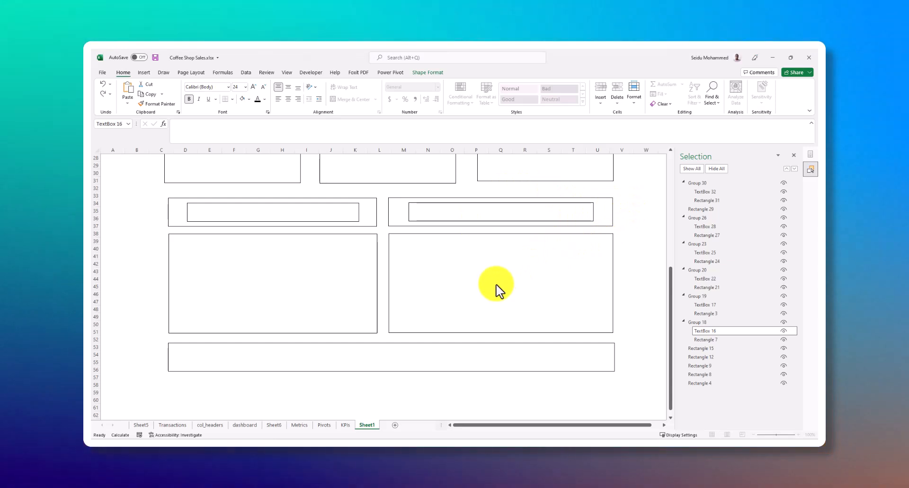
scroll(501, 314, down, 3)
scroll(464, 300, up, 10)
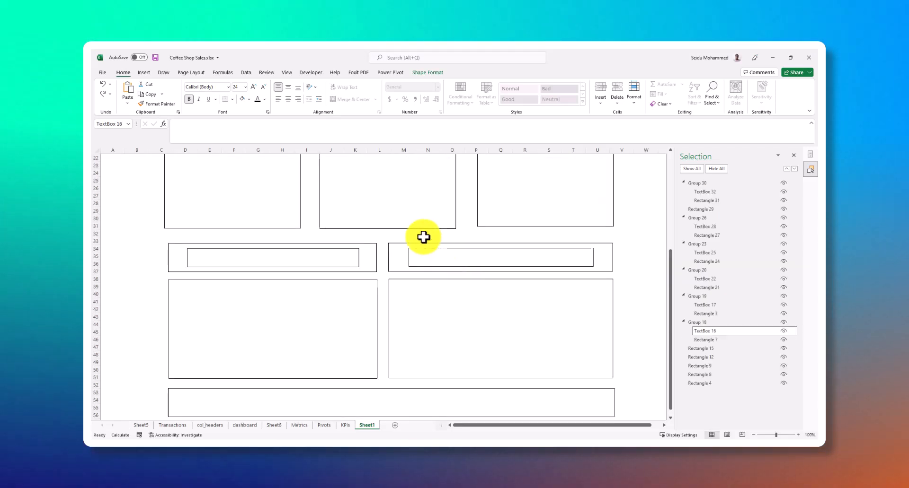
click(137, 179)
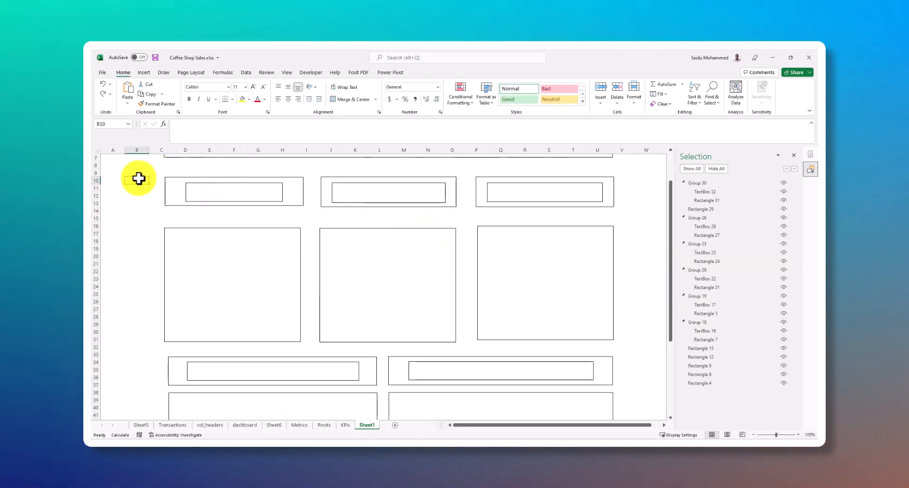
key(ctrl+s)
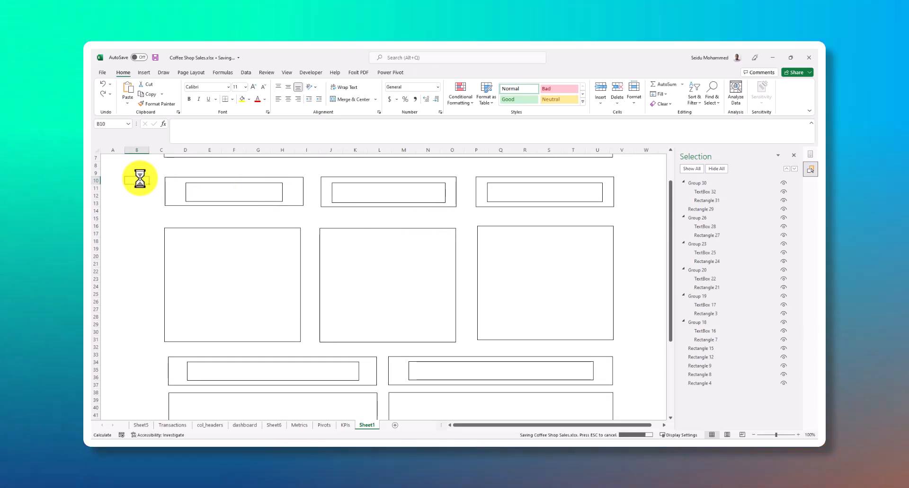
Set the title text in the banner's text box to black
scroll(345, 205, up, 2)
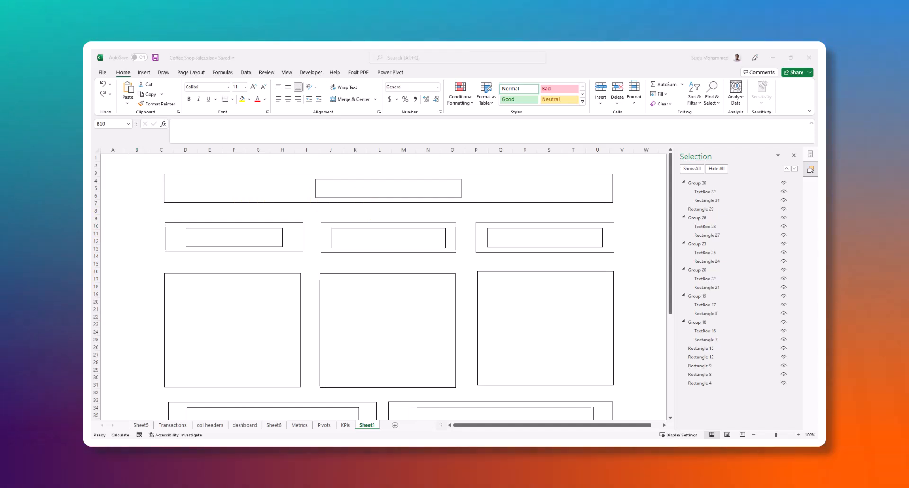
scroll(458, 371, down, 4)
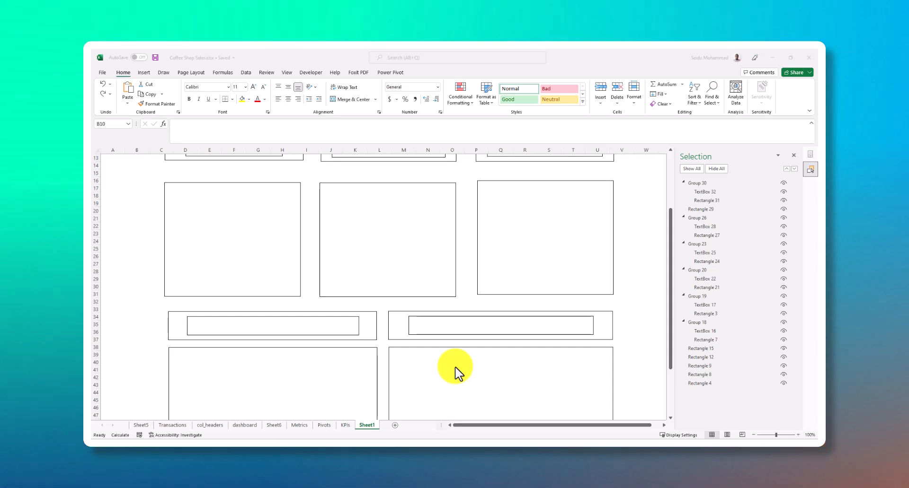
scroll(406, 337, down, 2)
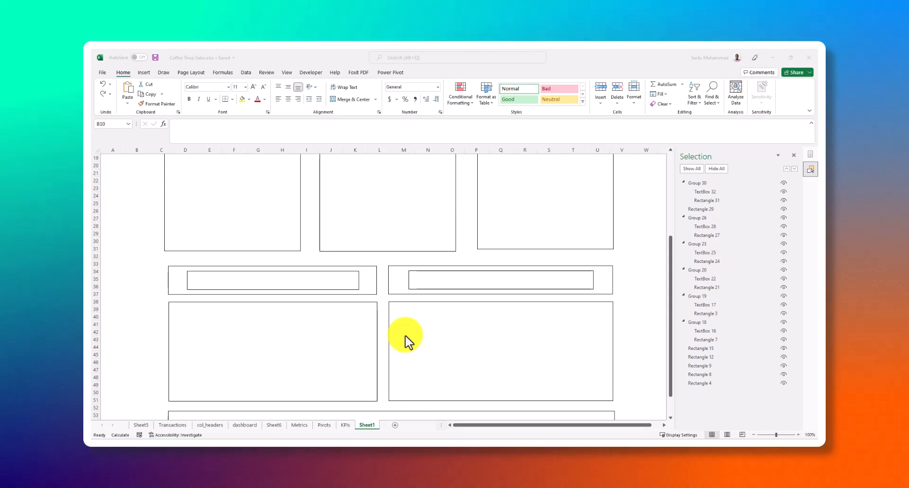
scroll(405, 336, up, 4)
scroll(406, 338, up, 2)
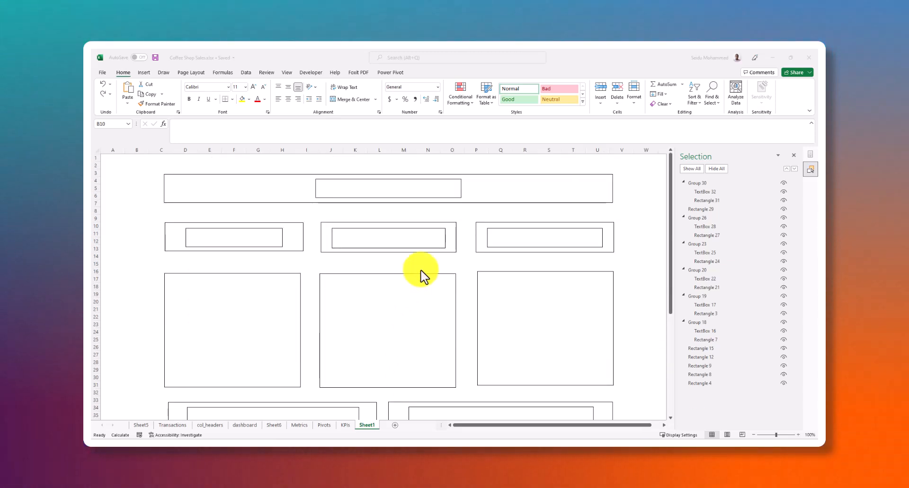
click(454, 194)
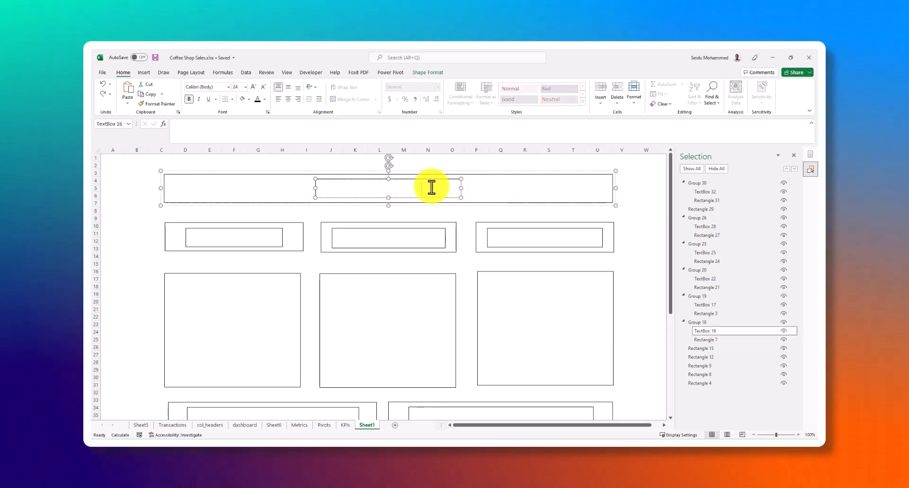
click(346, 186)
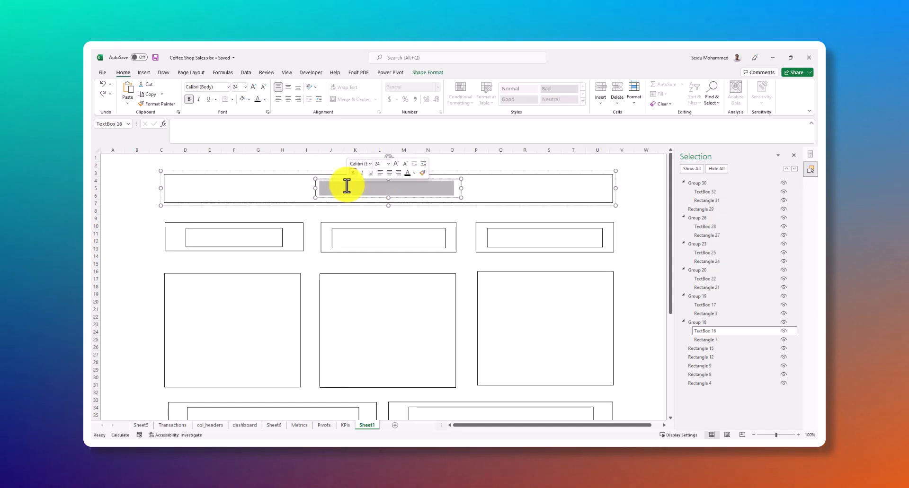
click(415, 173)
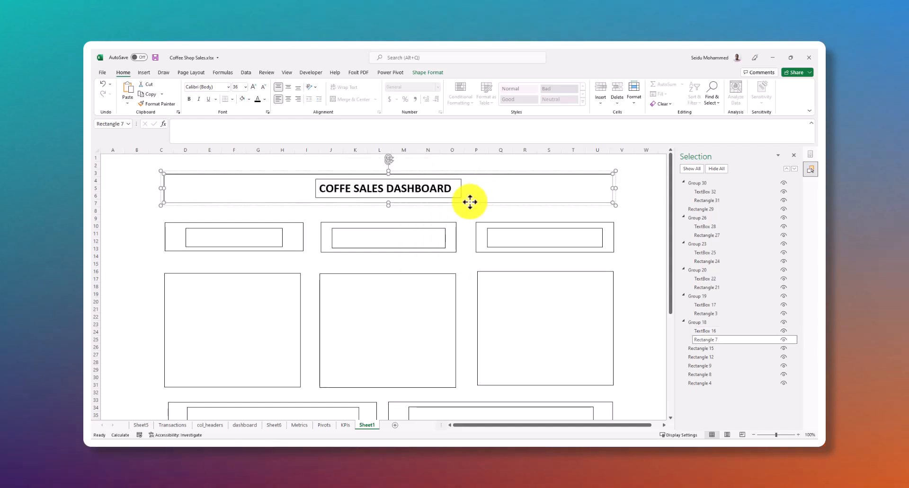
Try to copy the banner title's text formatting to the middle heading card in the upper row with Format Painter
click(402, 189)
drag(448, 187, 324, 188)
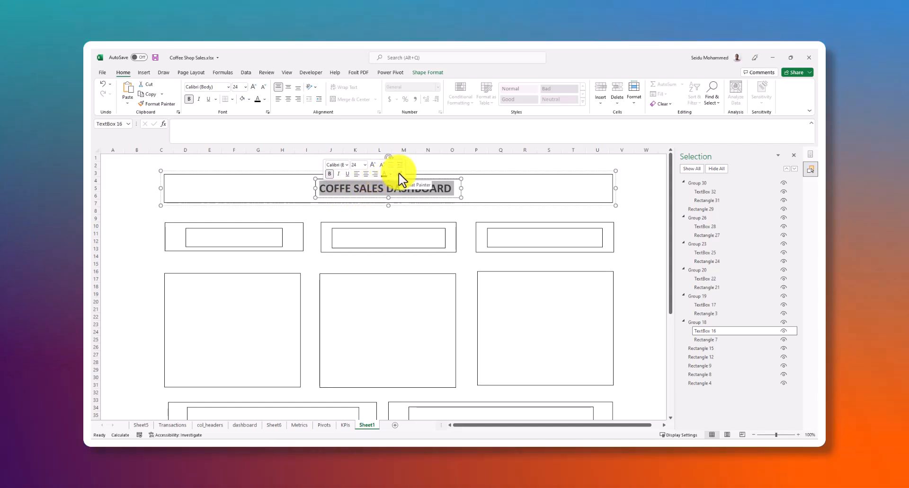
click(398, 173)
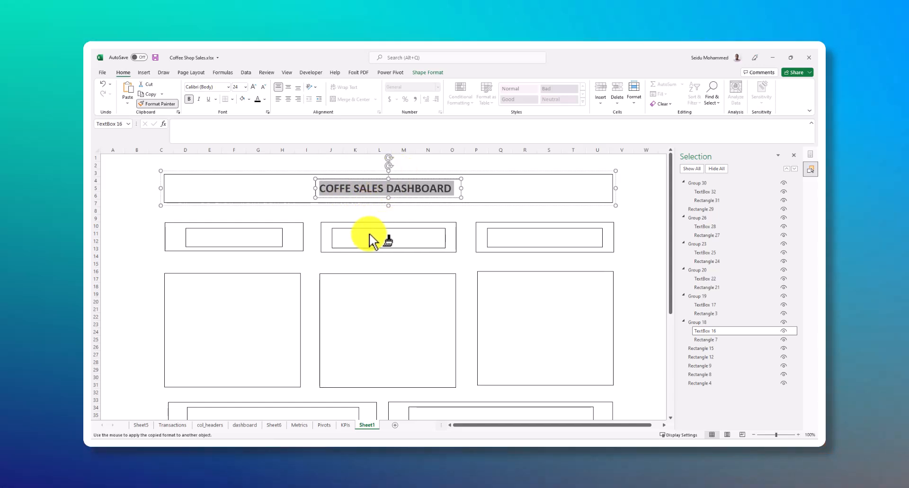
click(370, 235)
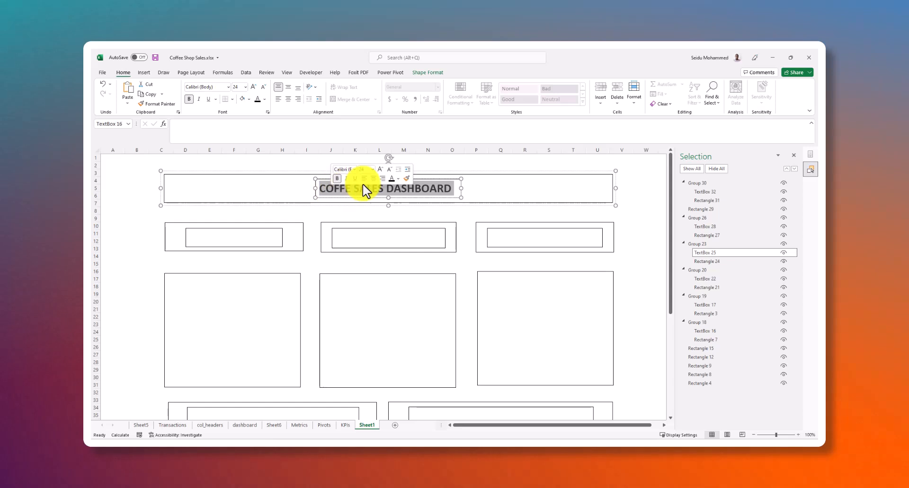
click(405, 178)
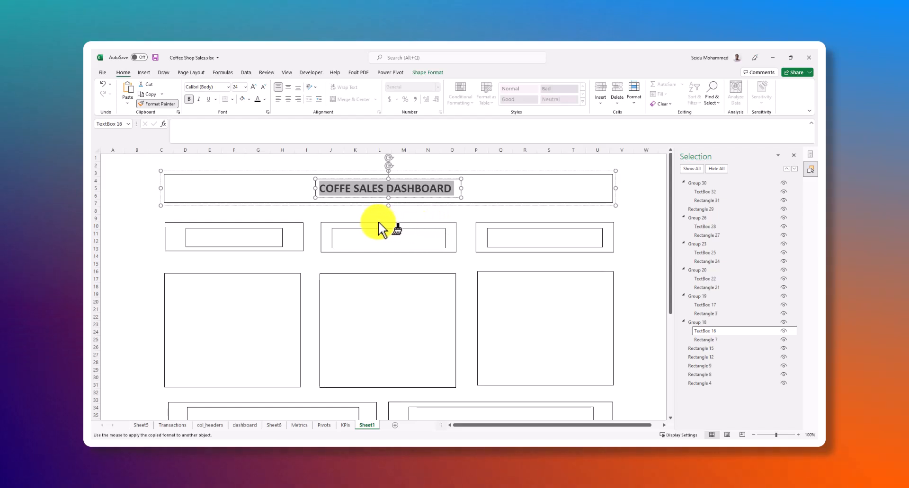
click(374, 222)
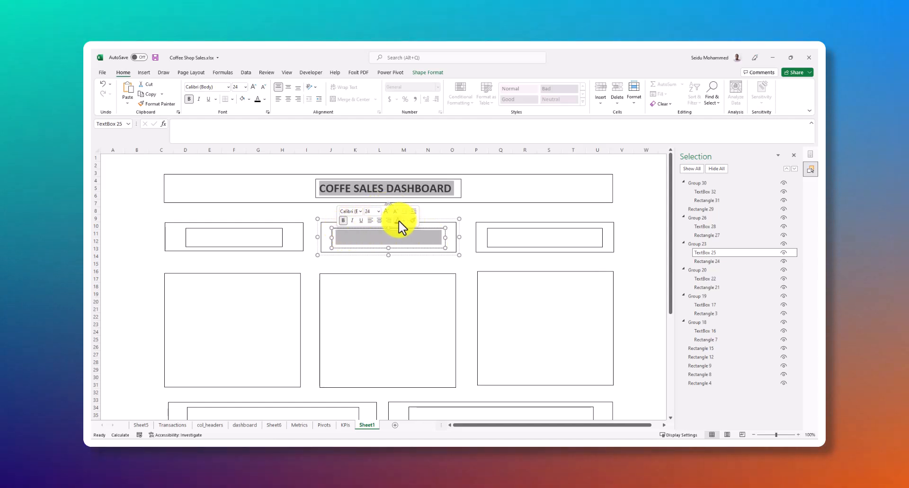
Set the text of the Monthly Sales, Sales by Category and Sales by Location headings to black
click(391, 274)
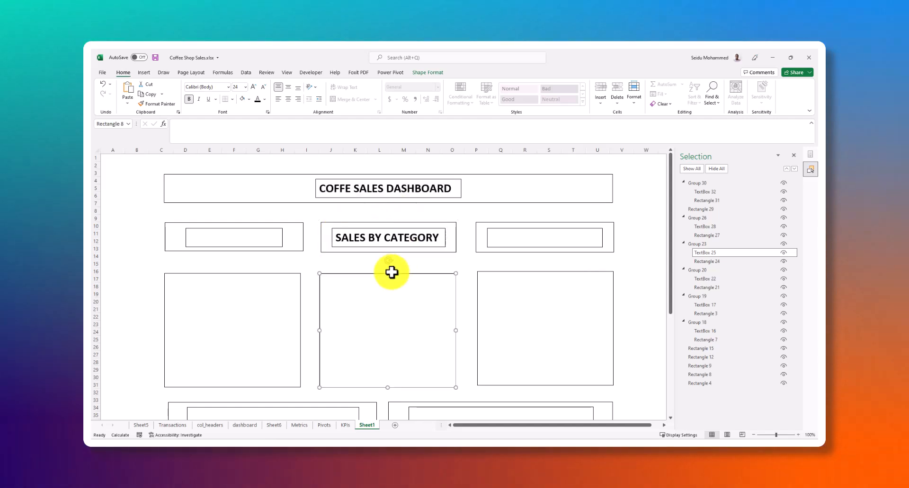
click(277, 234)
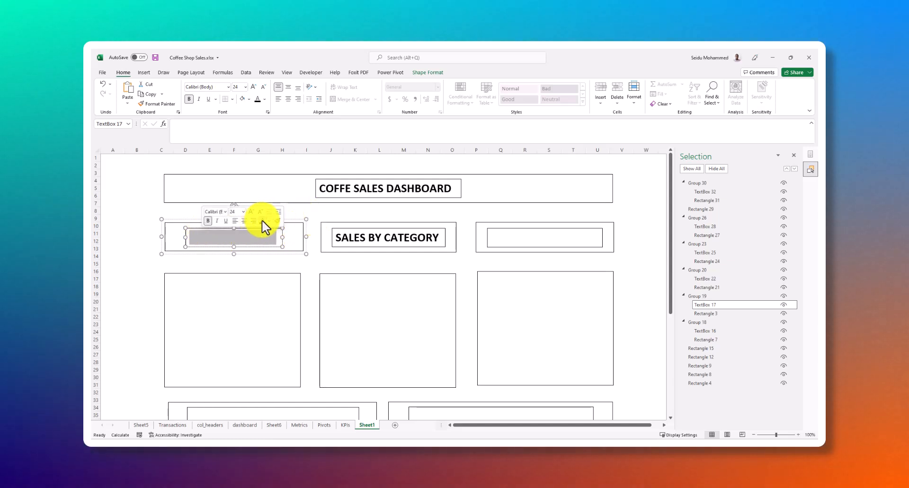
click(522, 244)
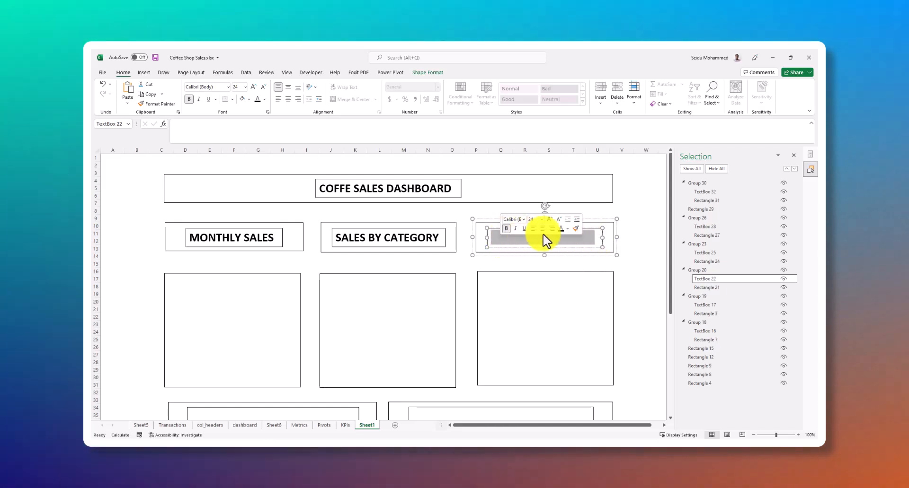
click(561, 230)
click(393, 293)
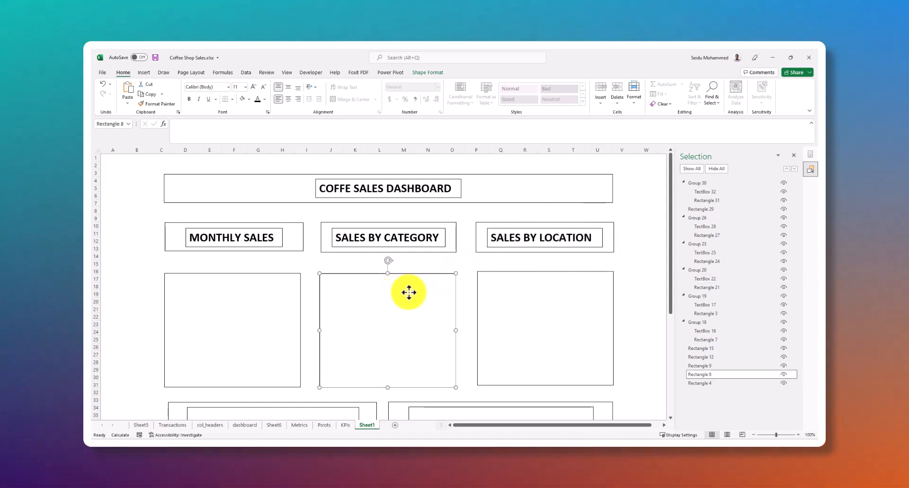
Set the text of the Sales Top 5 Product Types and Sales Bottom 5 Product Types headings to black
scroll(393, 294, down, 4)
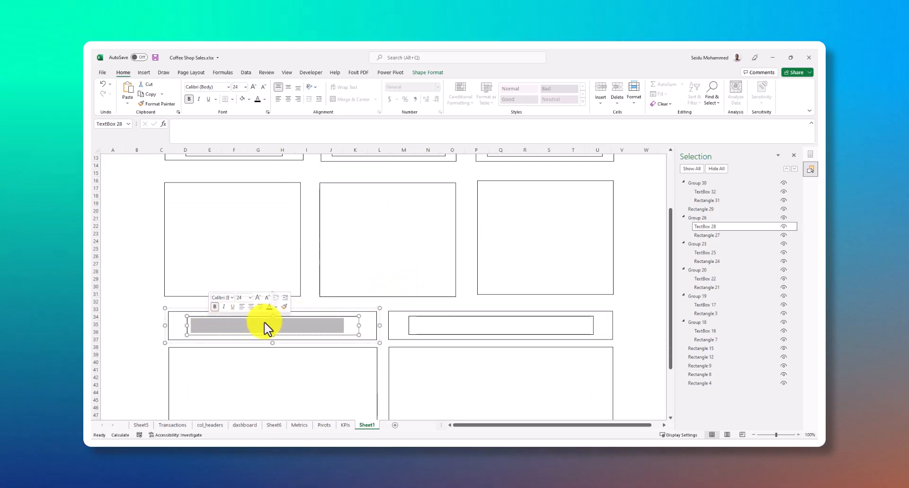
click(269, 307)
click(446, 327)
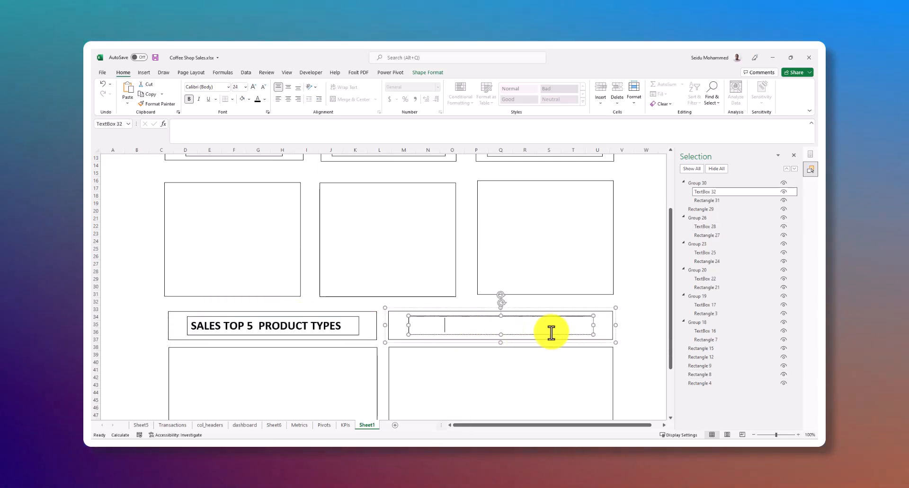
drag(481, 321, 430, 318)
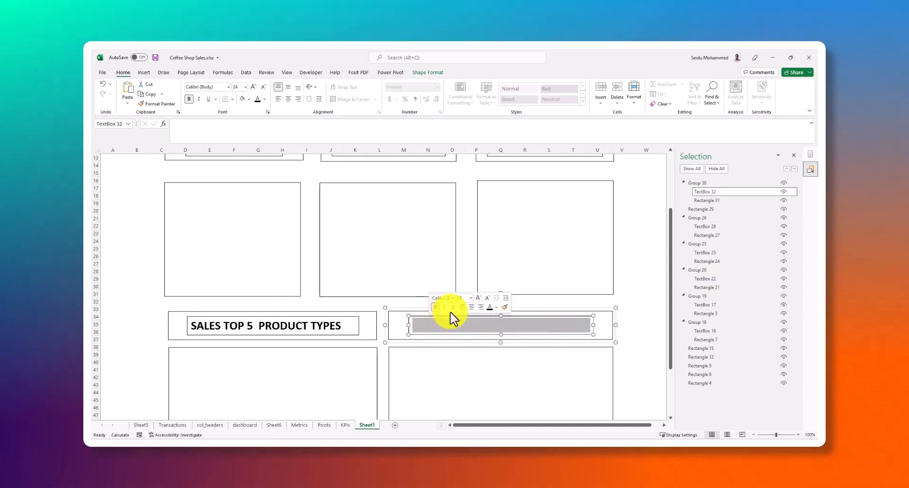
Look over the dashboard layout from the title banner down to the bottom strip to check the recoloured headings
scroll(531, 255, down, 7)
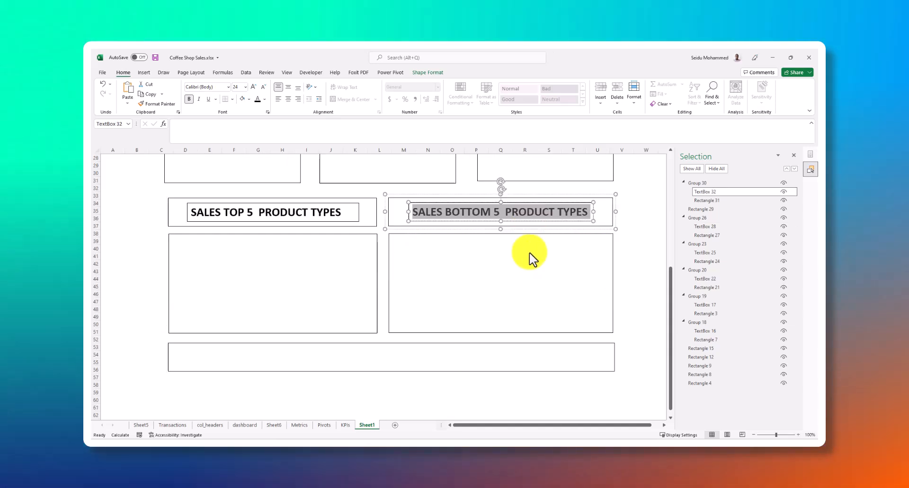
scroll(397, 293, up, 9)
scroll(456, 268, up, 2)
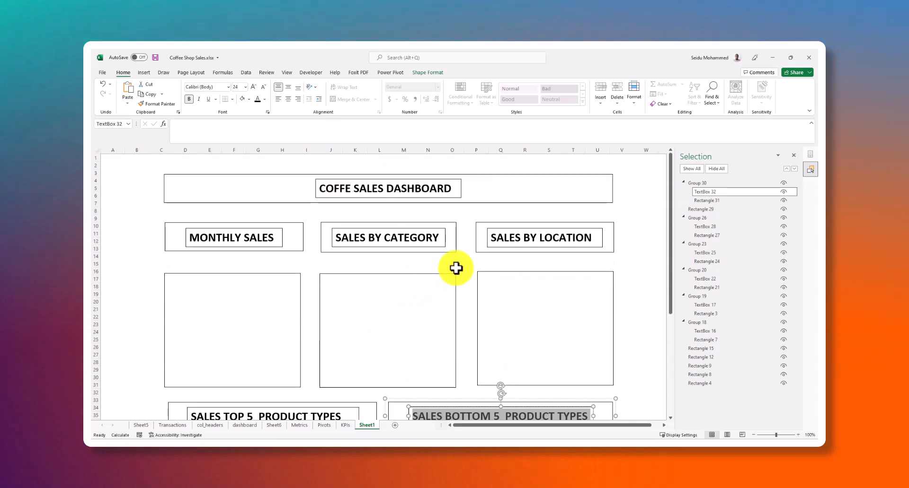
scroll(505, 265, down, 11)
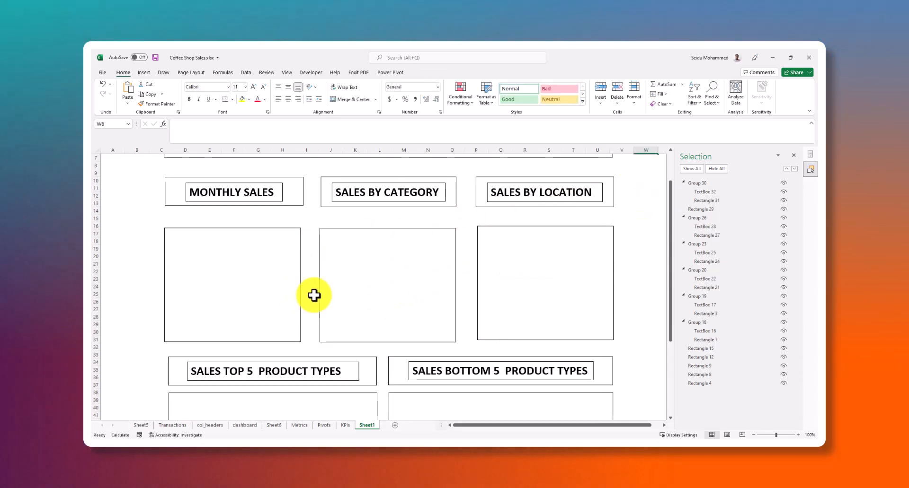
scroll(484, 326, down, 1)
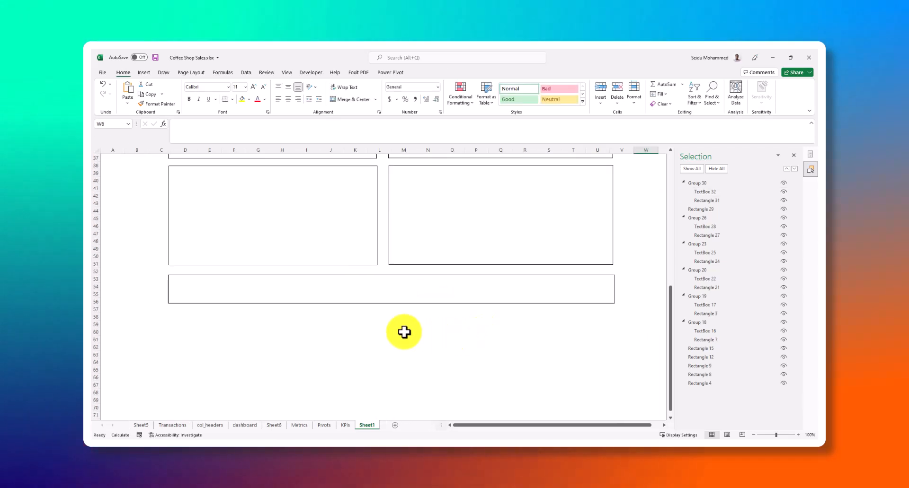
scroll(340, 293, up, 12)
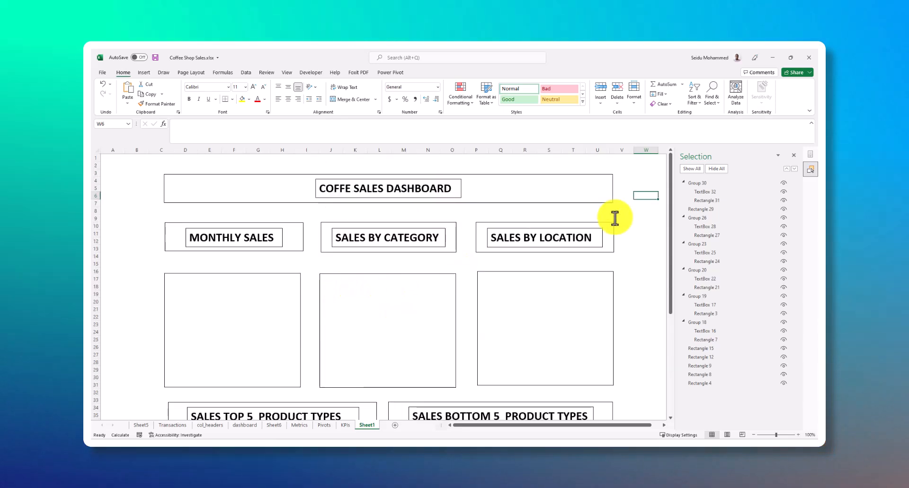
click(641, 204)
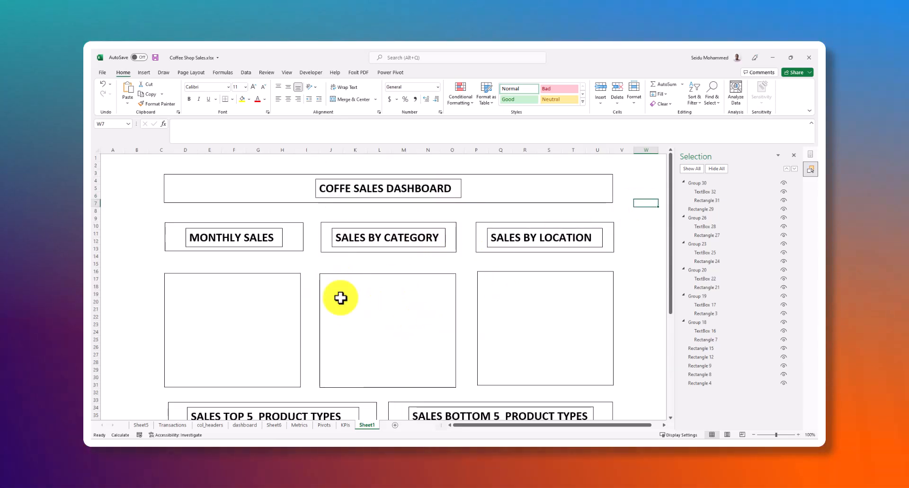
Look through the Pivots, KPIs, Metrics and Sheet6 sheets, ending on the dashboard sheet
click(327, 426)
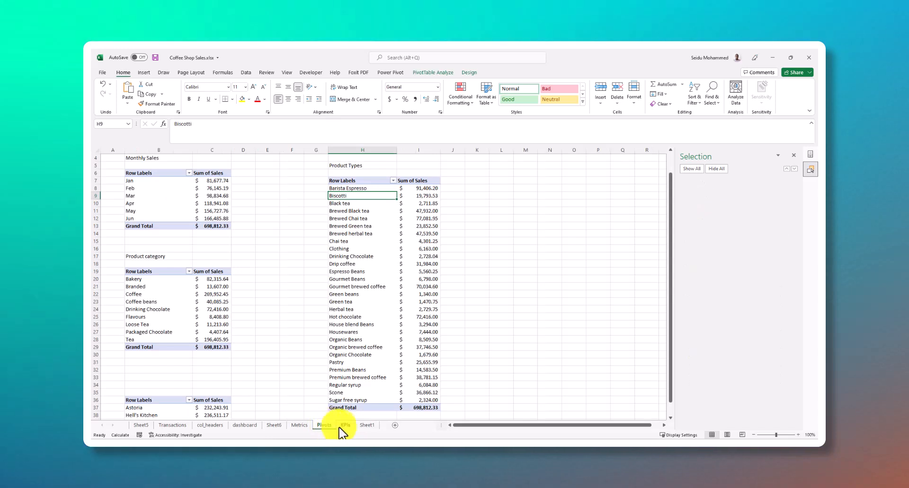
click(344, 426)
click(306, 426)
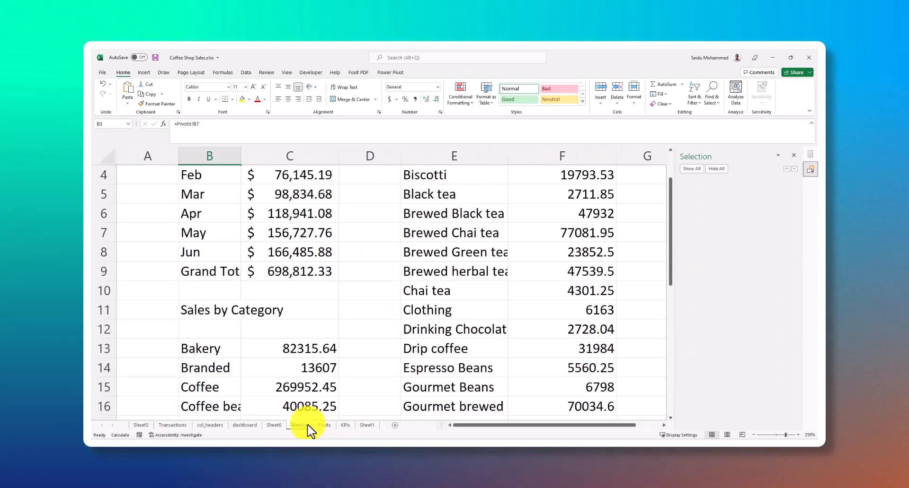
click(281, 426)
click(251, 425)
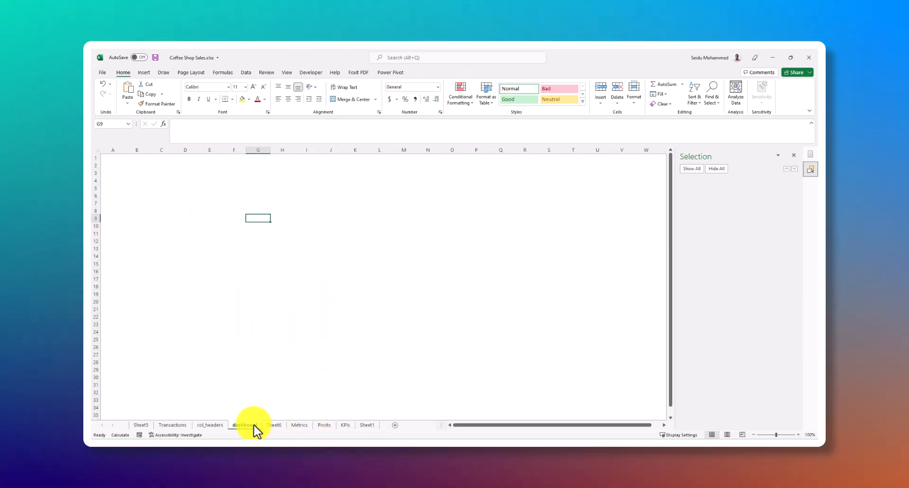
click(255, 241)
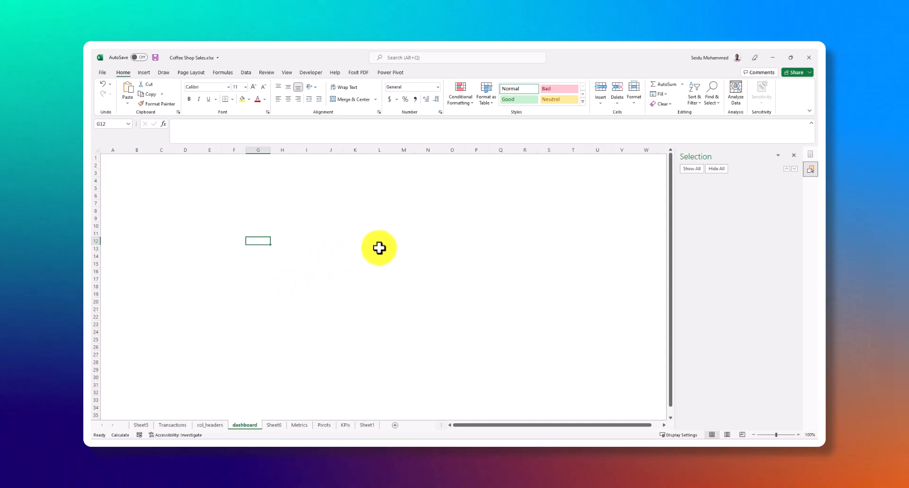
Switch to the Chrome browser and search Google for "colors"
key(alt+Tab)
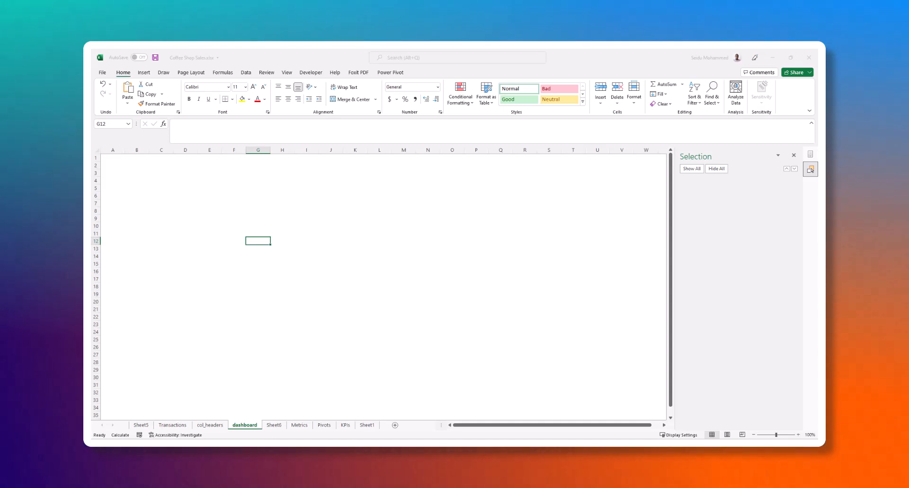
drag(270, 185, 496, 50)
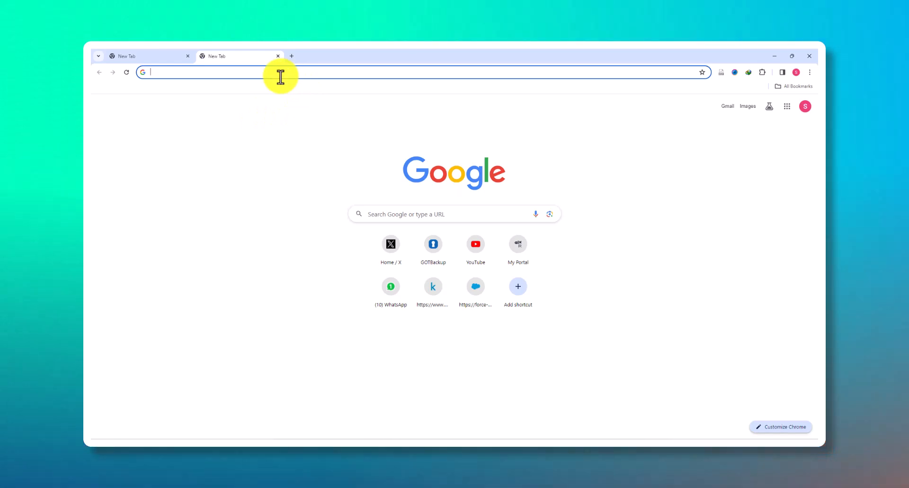
text(colo)
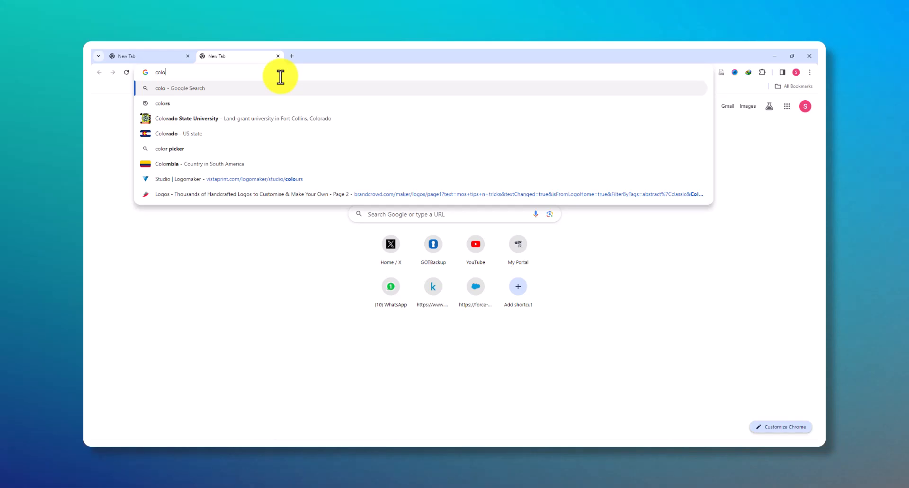
text(rs)
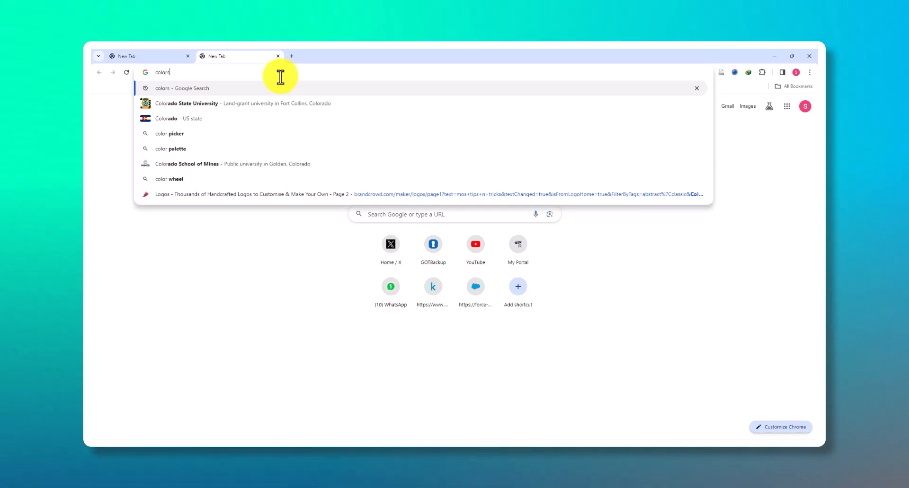
key(Return)
Open the Coolors palette generator result in a new browser tab and look over the remaining search results
scroll(291, 269, down, 3)
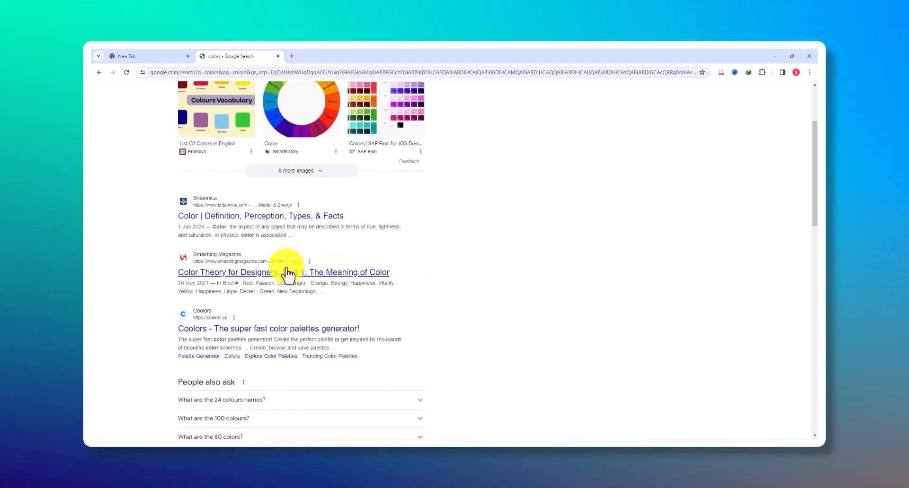
scroll(251, 266, down, 1)
right_click(269, 258)
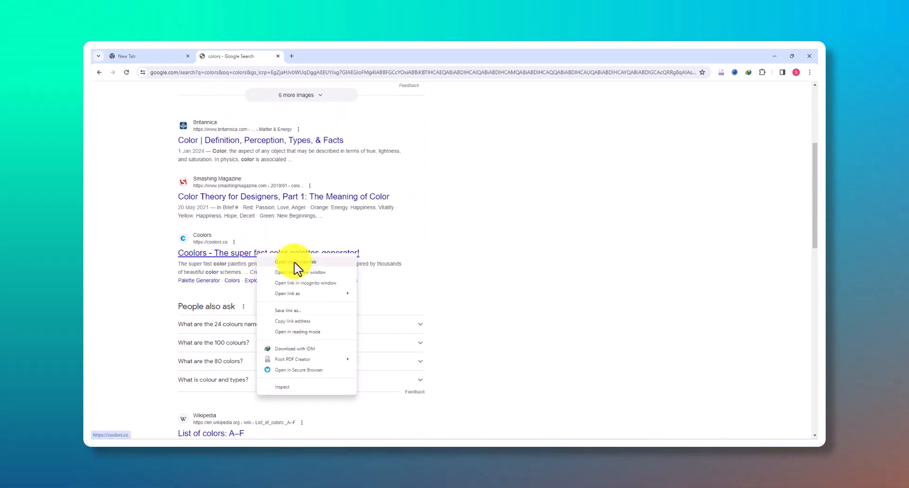
click(291, 263)
scroll(400, 237, down, 7)
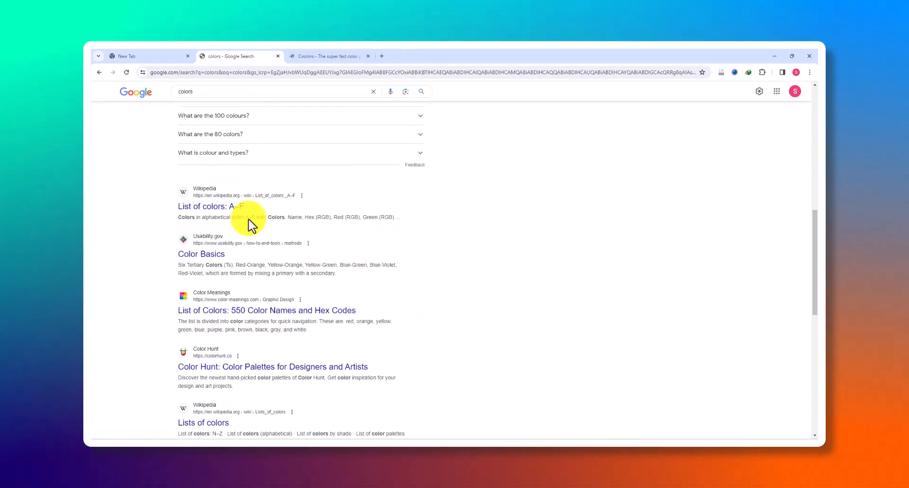
scroll(274, 227, down, 6)
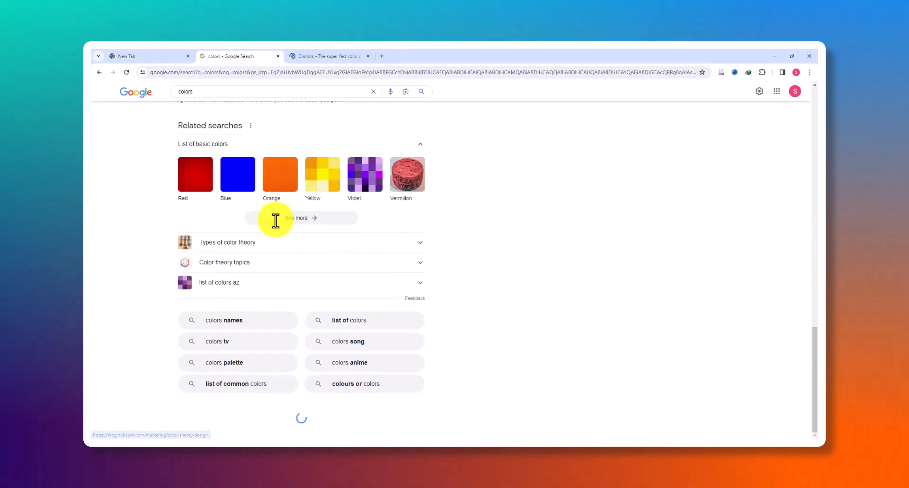
scroll(265, 227, up, 2)
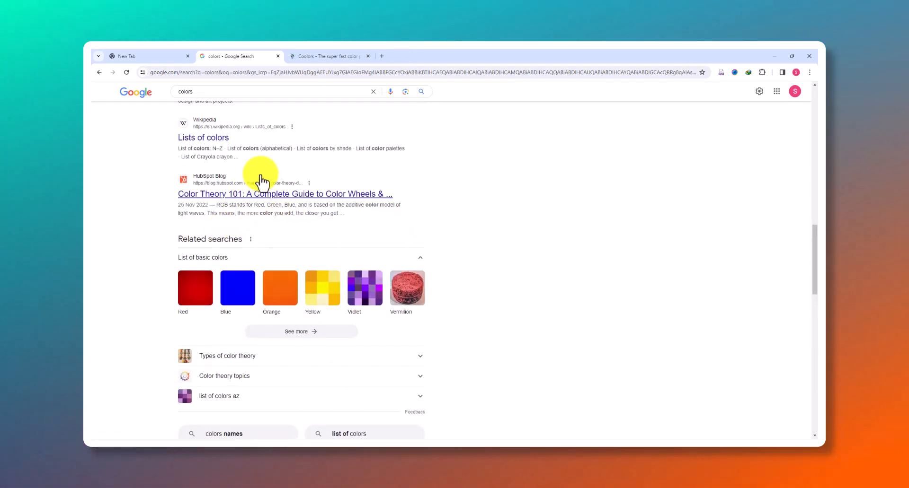
scroll(260, 180, up, 3)
Open the trending palettes page on the Coolors site, dismissing the What's new notice and closing the empty browser tab
click(324, 56)
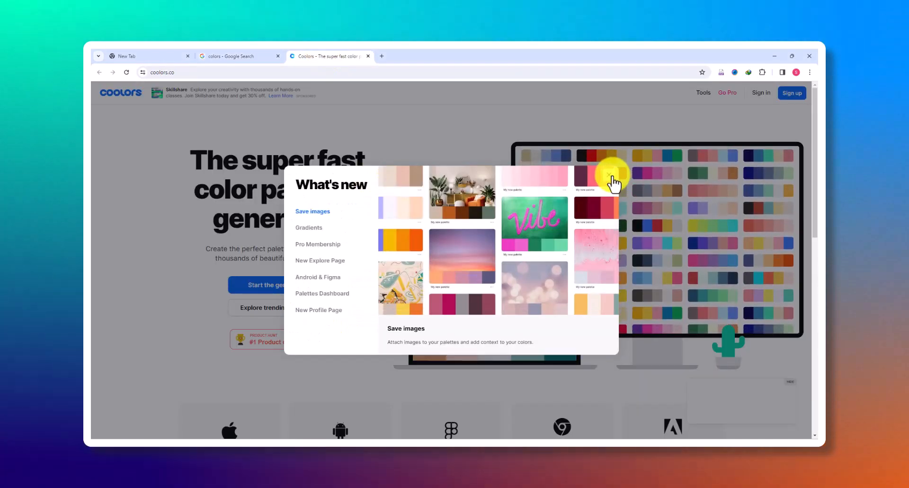
click(610, 175)
scroll(385, 335, down, 4)
scroll(361, 262, up, 4)
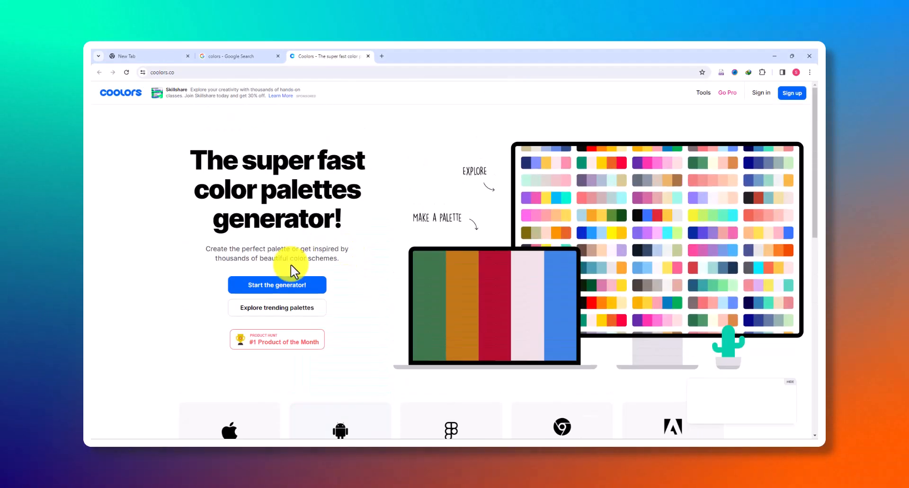
click(284, 312)
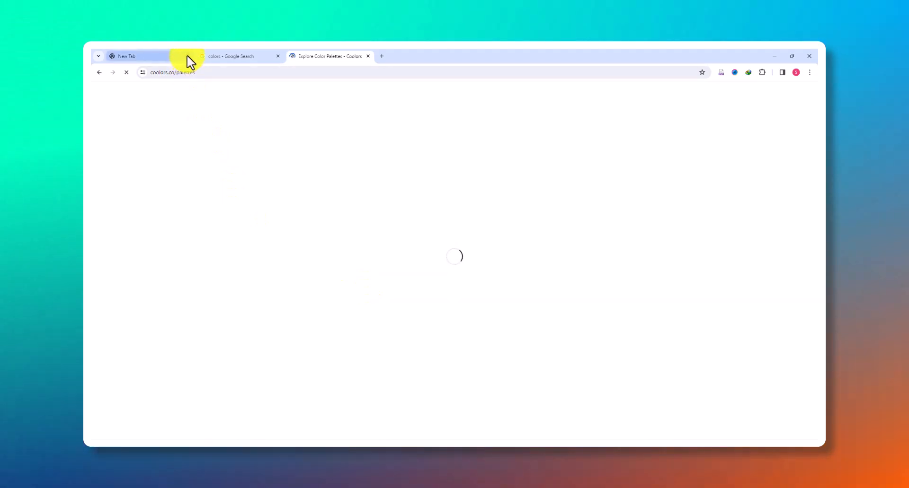
click(187, 56)
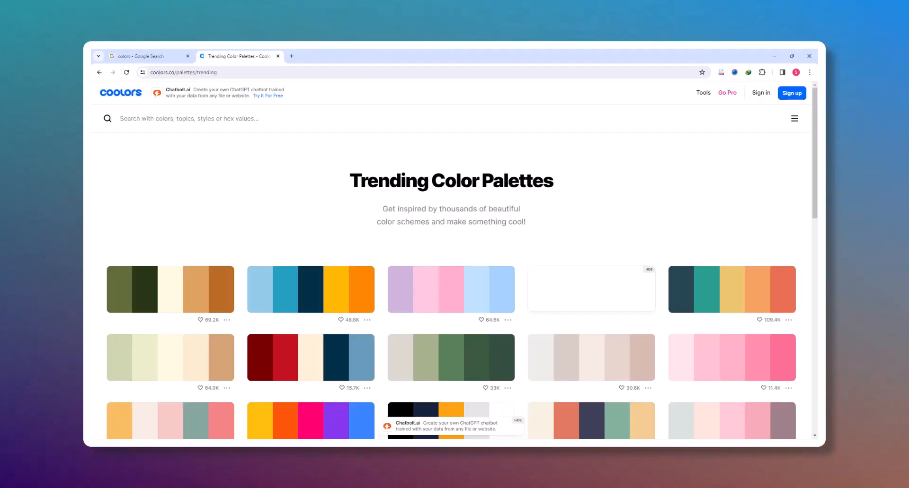
Browse the trending color palettes on Coolors for a suitable dashboard color scheme
scroll(461, 257, down, 3)
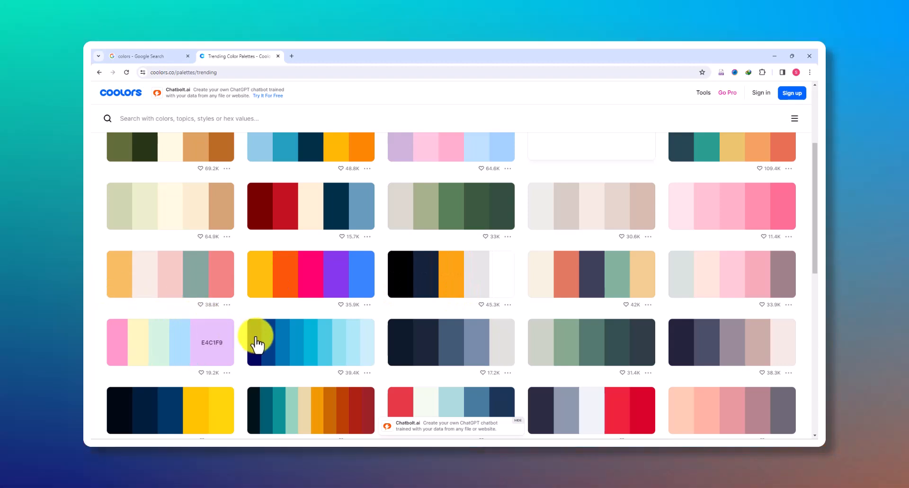
scroll(357, 320, up, 2)
scroll(358, 322, down, 5)
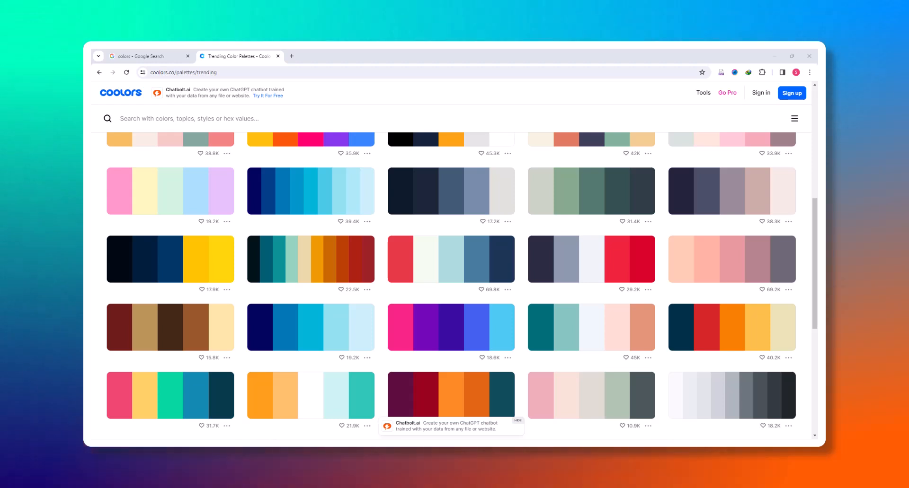
scroll(166, 330, down, 2)
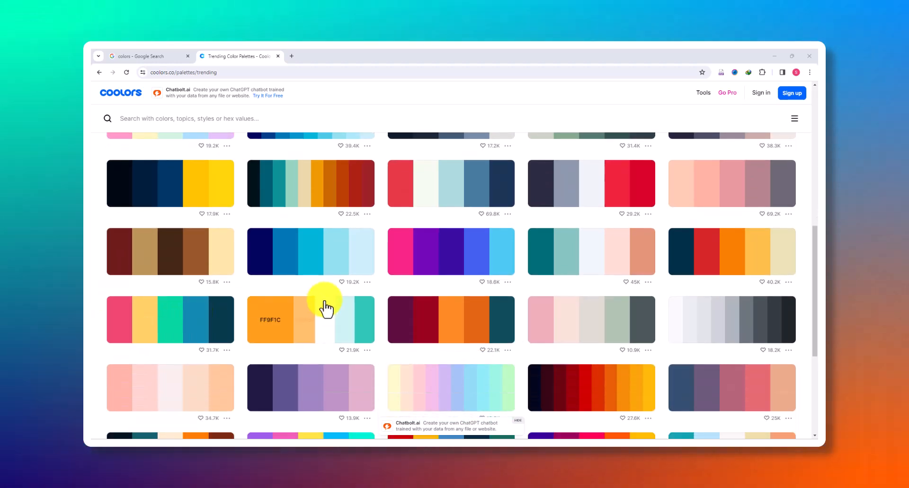
scroll(325, 304, up, 6)
scroll(327, 305, up, 1)
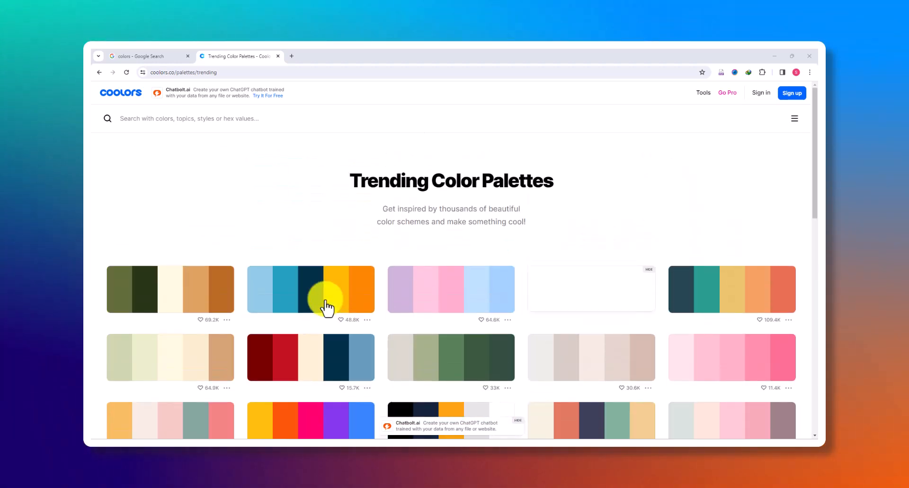
scroll(350, 283, down, 3)
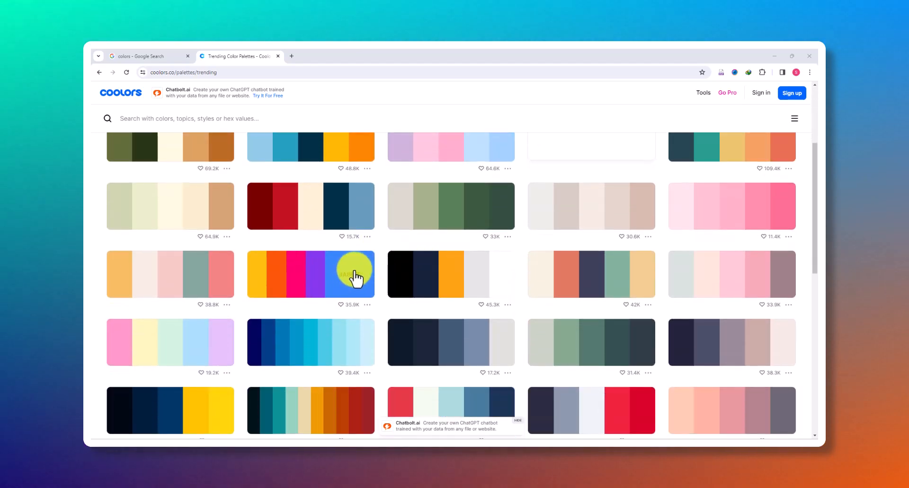
Examine the palettes further down the Coolors trending list for a suitable dashboard color scheme
scroll(459, 284, down, 4)
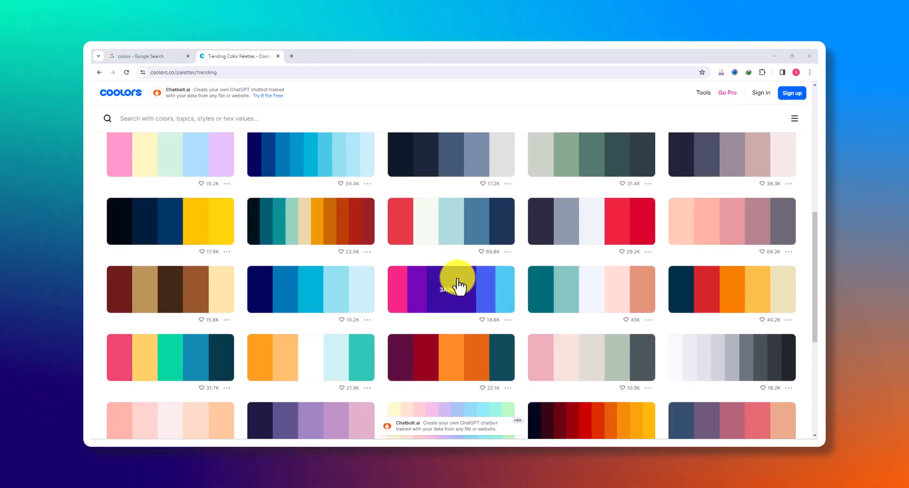
scroll(385, 298, down, 4)
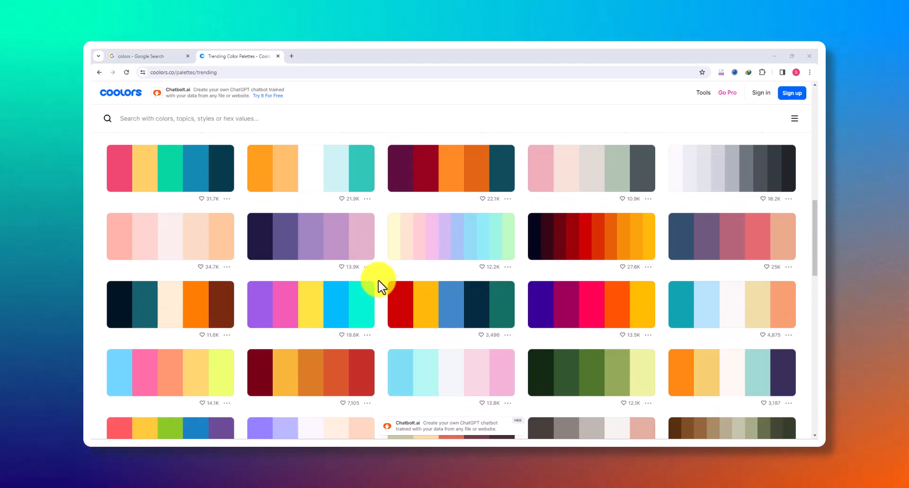
scroll(374, 287, down, 6)
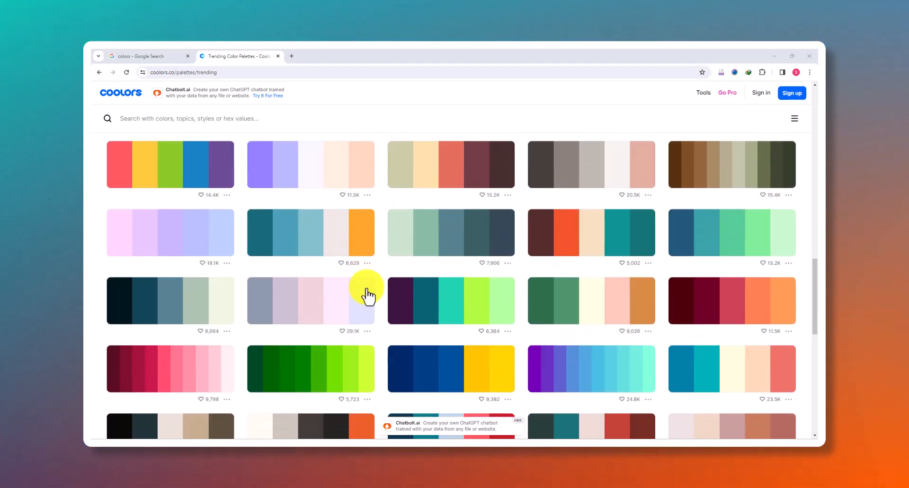
scroll(284, 298, down, 4)
scroll(281, 296, up, 3)
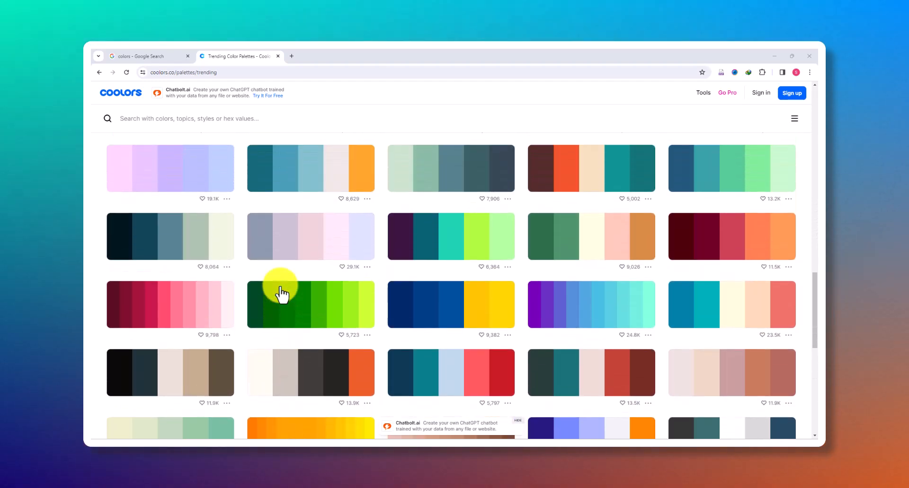
scroll(281, 294, down, 4)
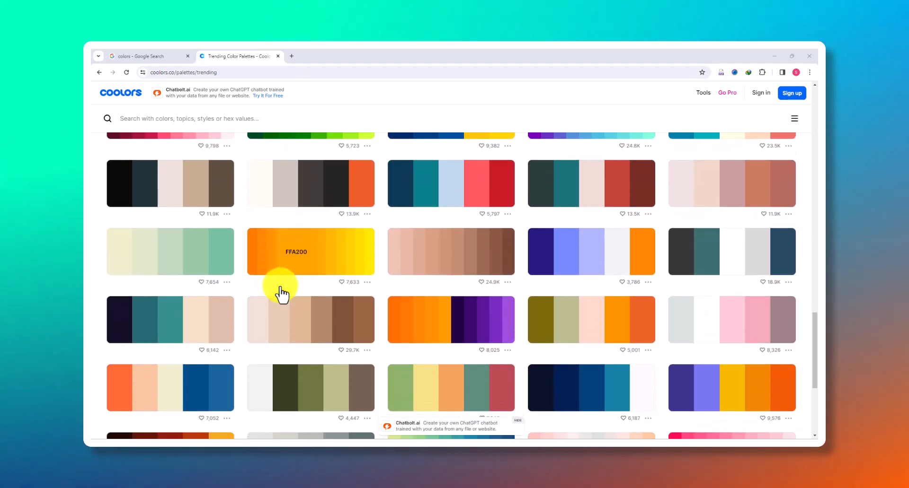
scroll(282, 295, down, 3)
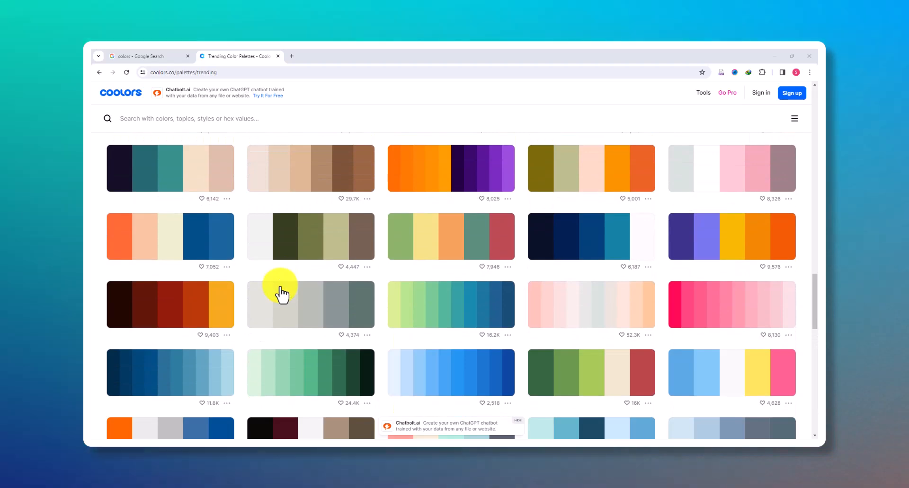
scroll(281, 294, down, 3)
scroll(282, 294, down, 5)
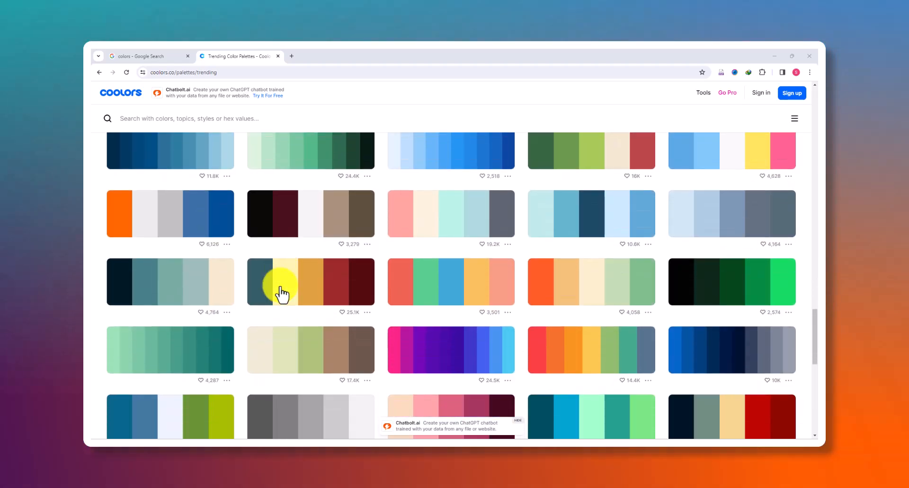
scroll(281, 294, down, 2)
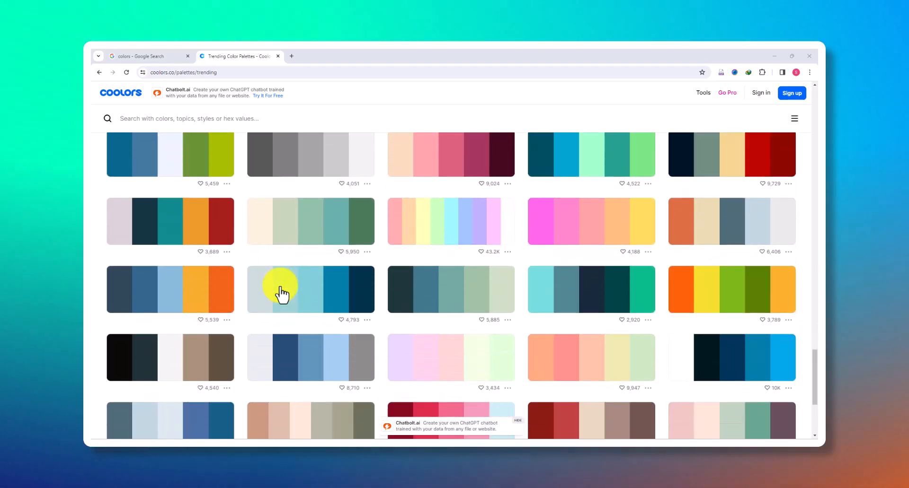
scroll(281, 294, down, 2)
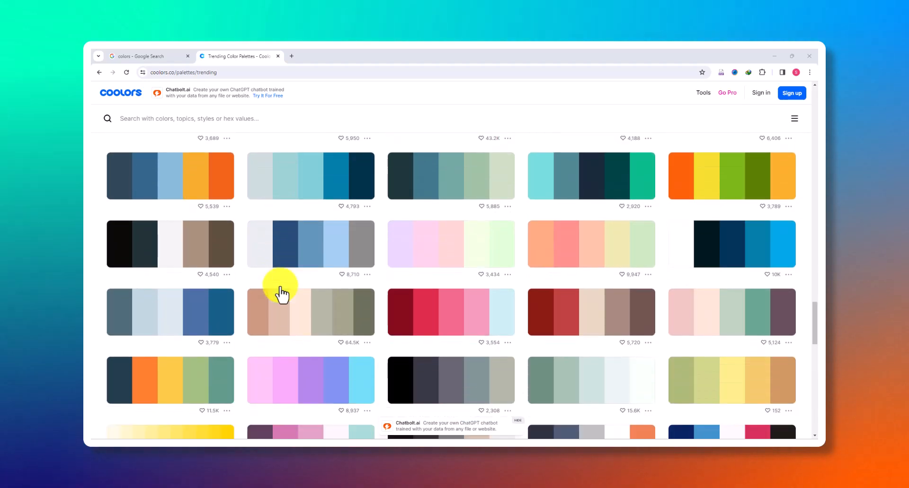
Review the trending palettes again back up to the first rows, comparing candidates for the dashboard
scroll(281, 294, up, 3)
scroll(282, 295, up, 6)
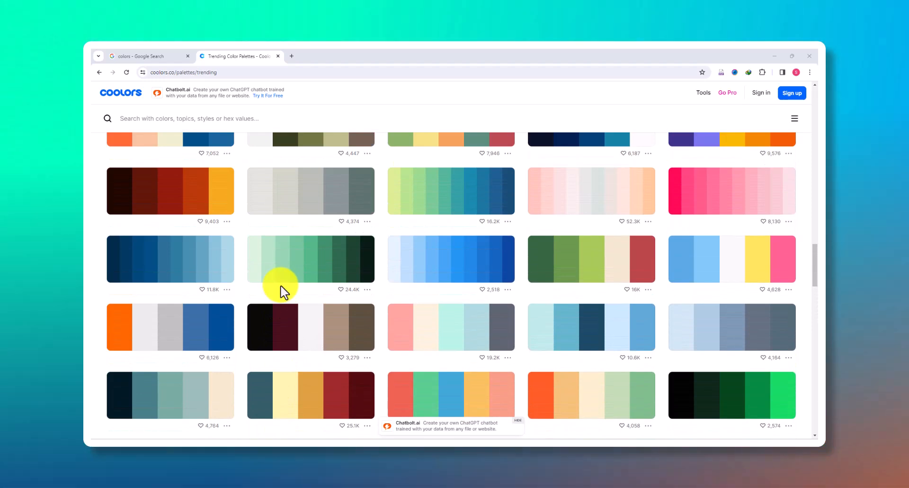
scroll(282, 294, up, 6)
scroll(281, 289, up, 10)
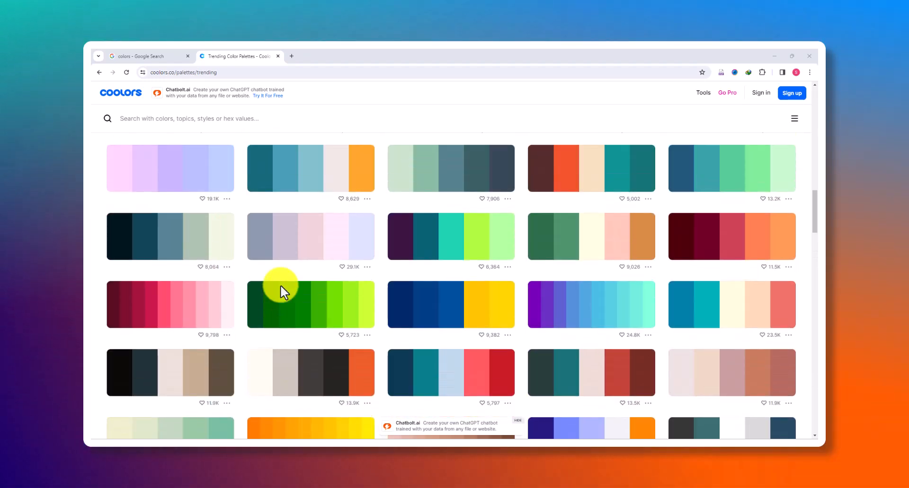
scroll(280, 291, up, 1)
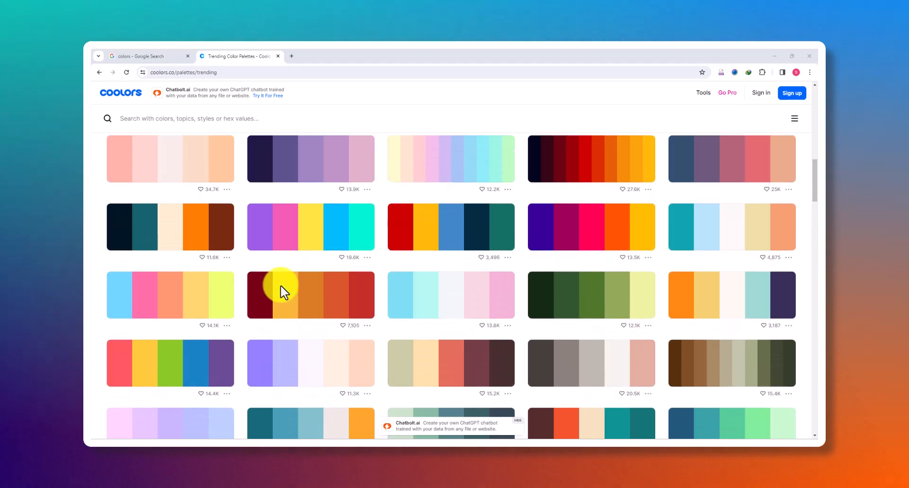
scroll(281, 292, down, 2)
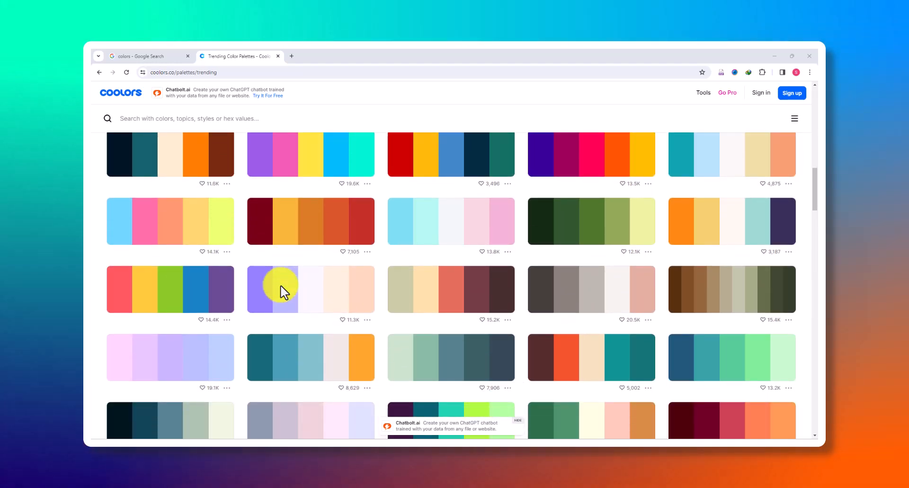
scroll(284, 290, up, 2)
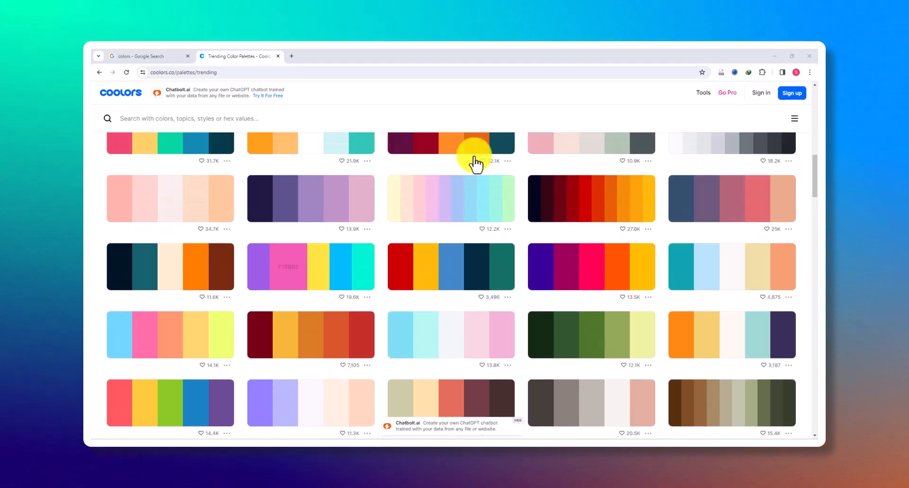
scroll(360, 244, up, 4)
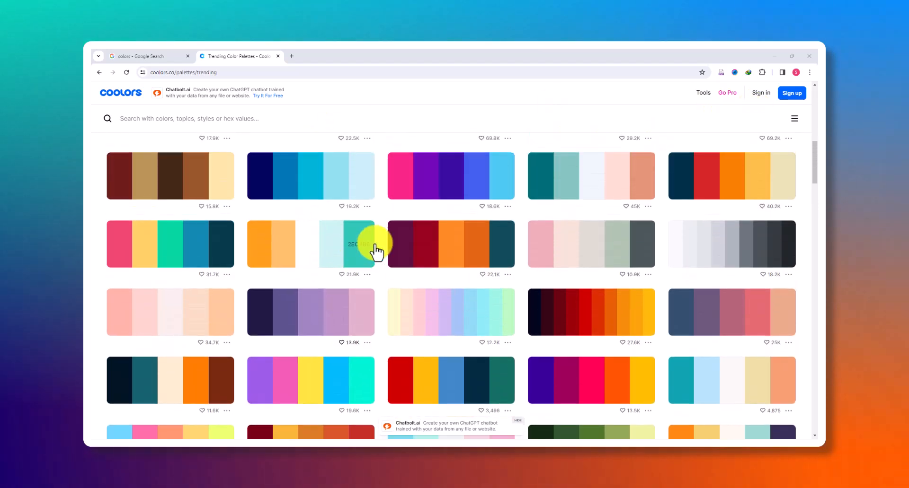
scroll(556, 260, up, 6)
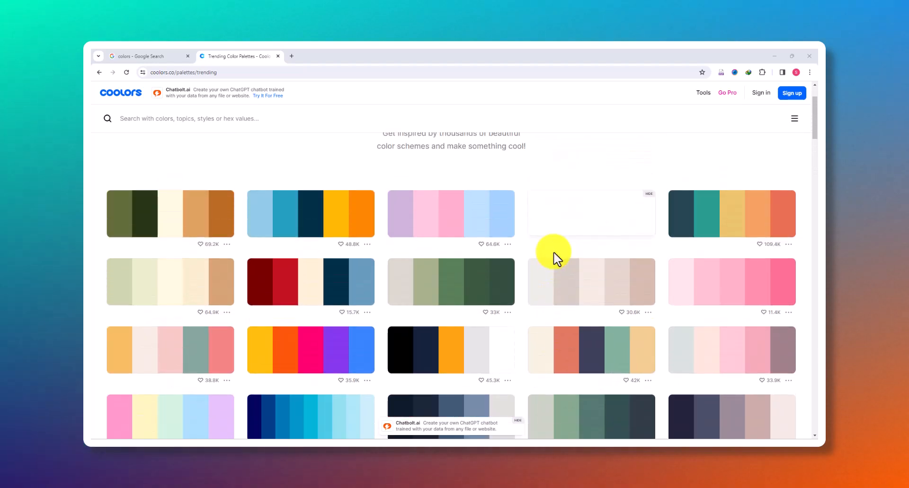
Open the black, navy, orange, light gray and white palette on its own page and look over its color codes
scroll(530, 269, down, 2)
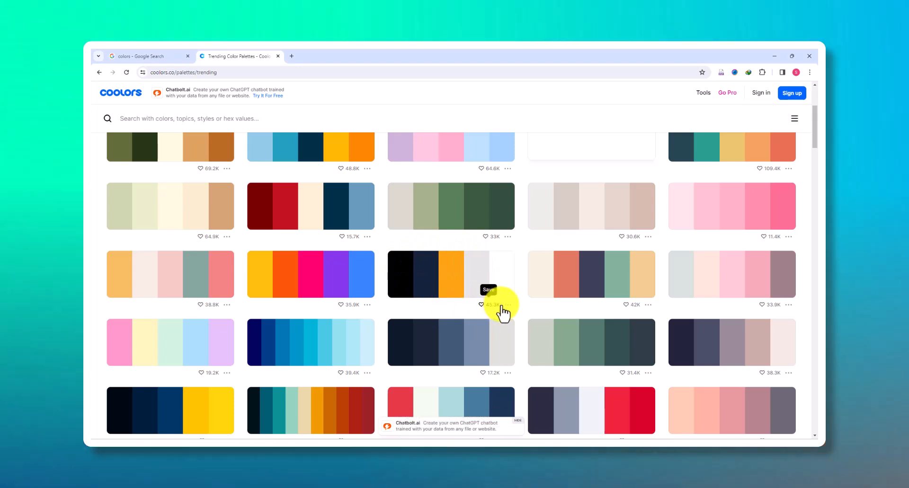
click(507, 304)
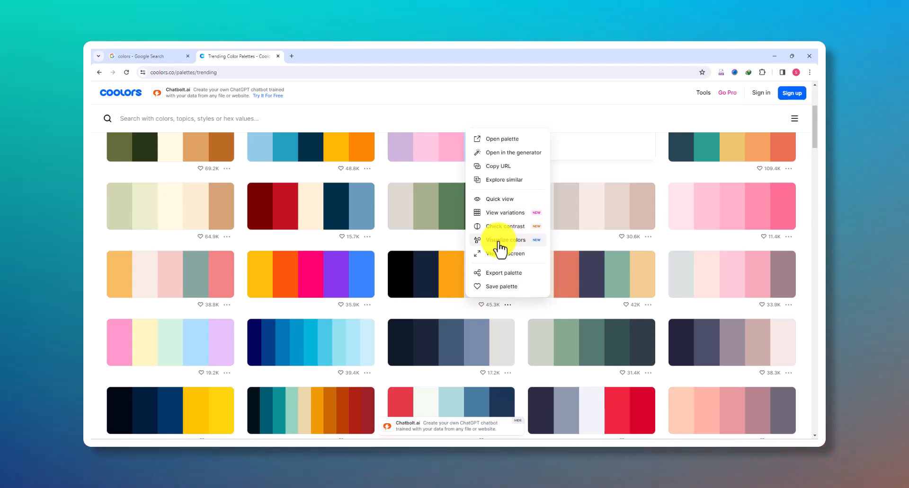
click(497, 140)
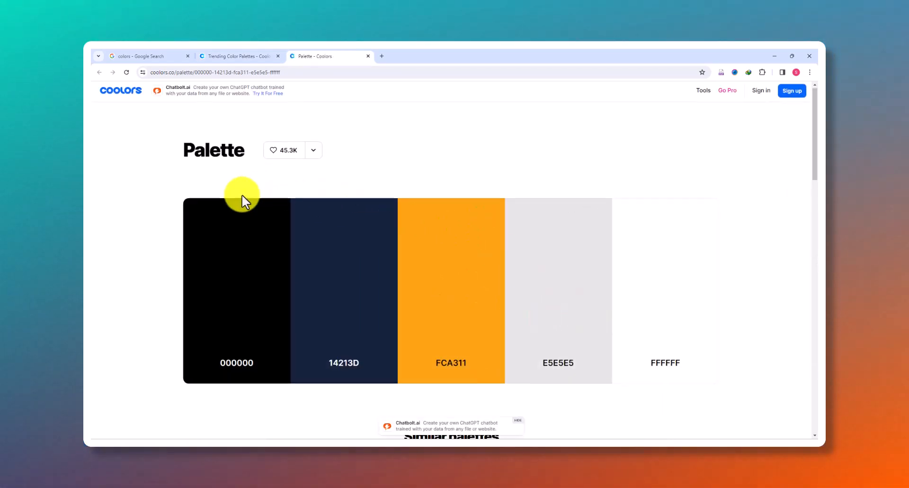
scroll(241, 194, down, 2)
scroll(337, 228, down, 1)
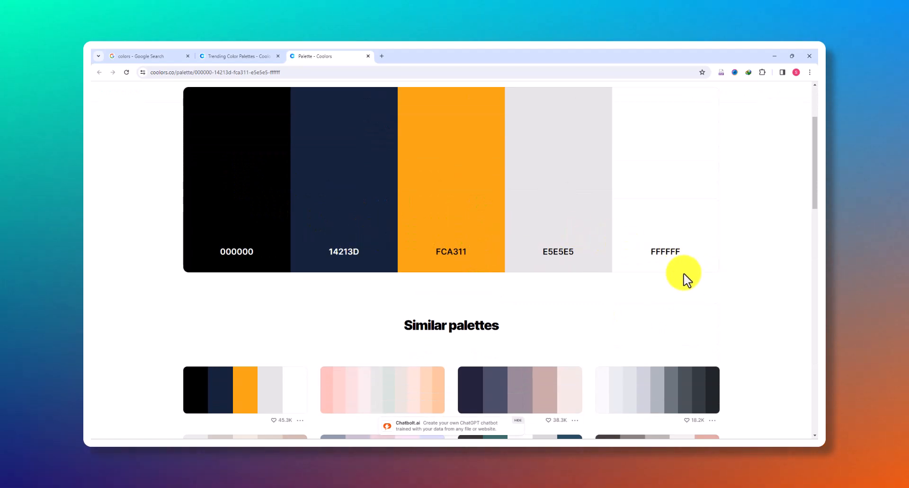
scroll(746, 274, up, 2)
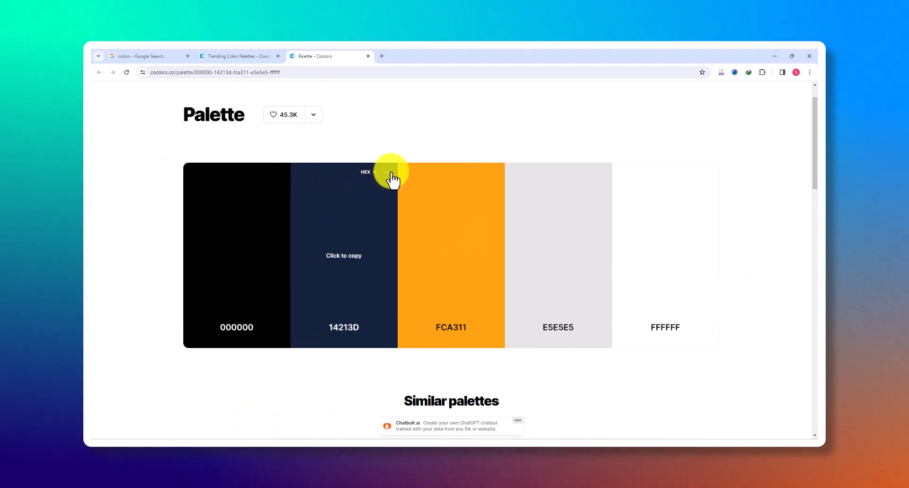
Open Google Drive from the Google apps in a new browser tab
click(382, 55)
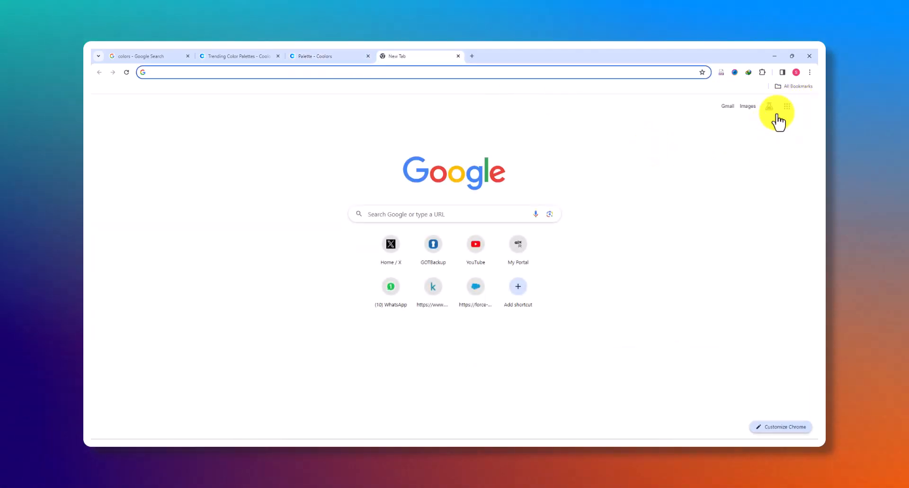
click(784, 110)
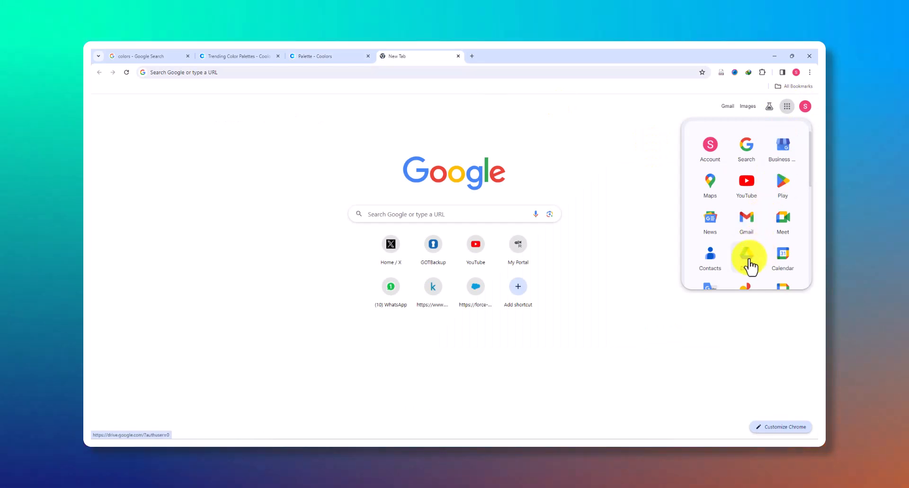
click(348, 58)
click(393, 57)
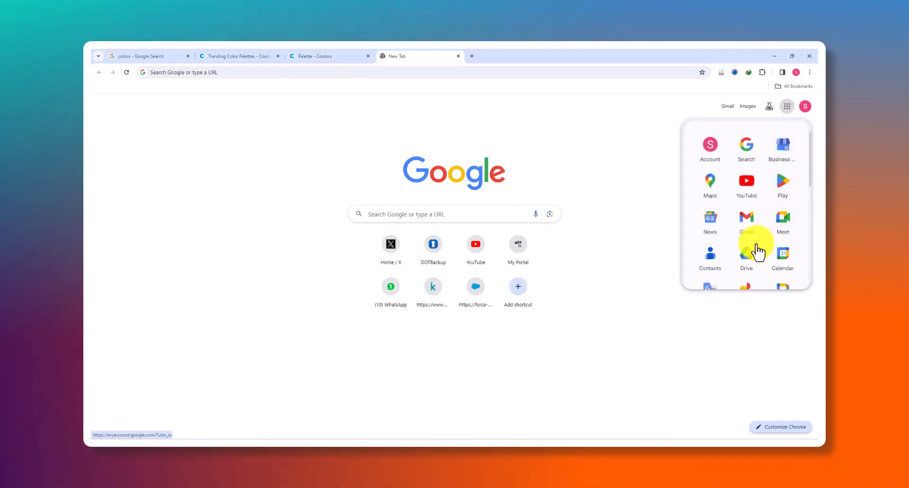
click(751, 262)
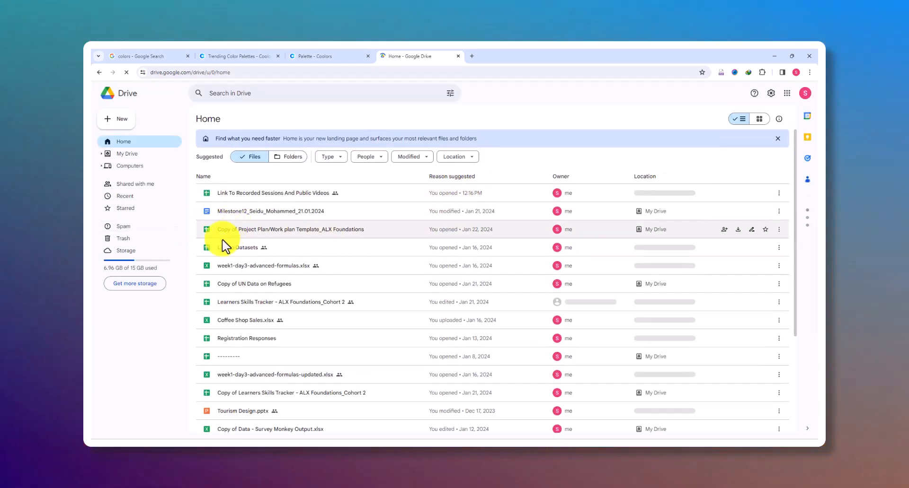
Look through the recent Drive files and the Data Analysis Training folder in My Drive
click(126, 196)
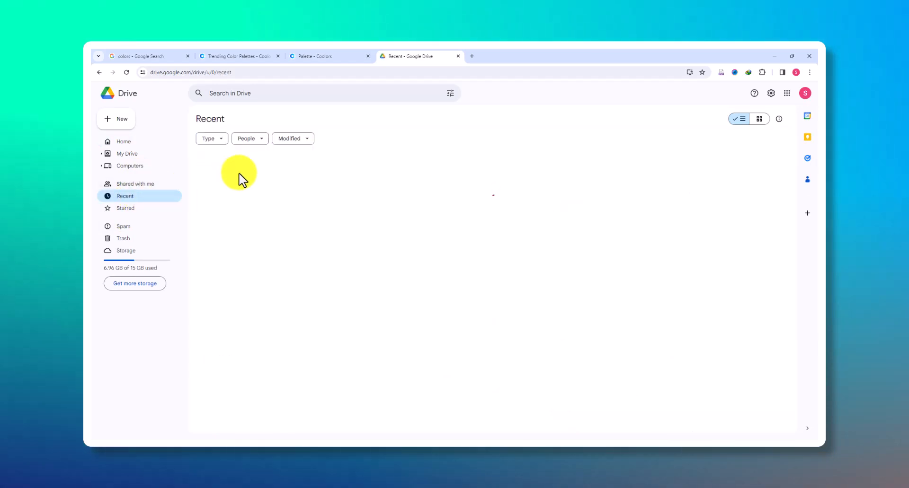
scroll(276, 301, down, 4)
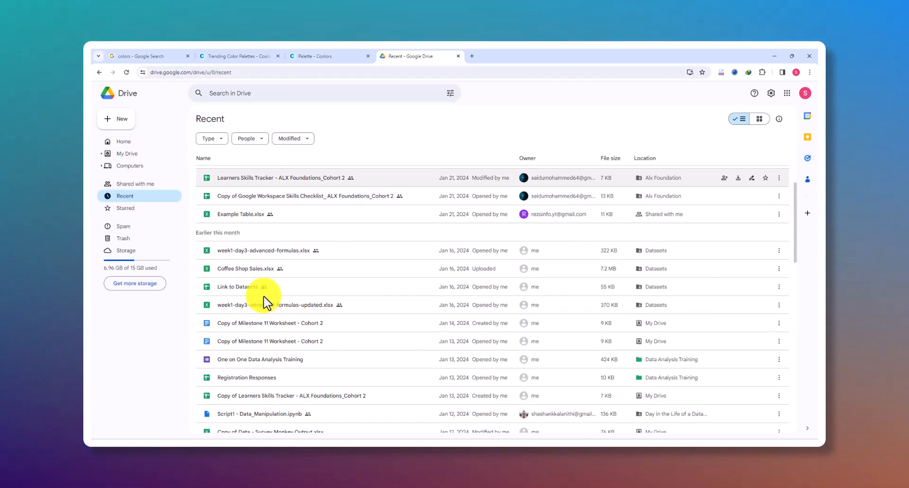
click(131, 157)
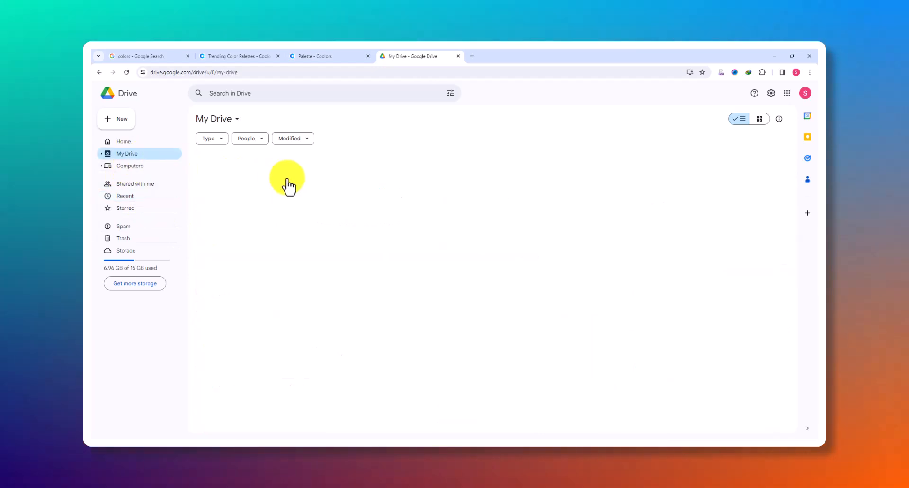
scroll(246, 249, down, 15)
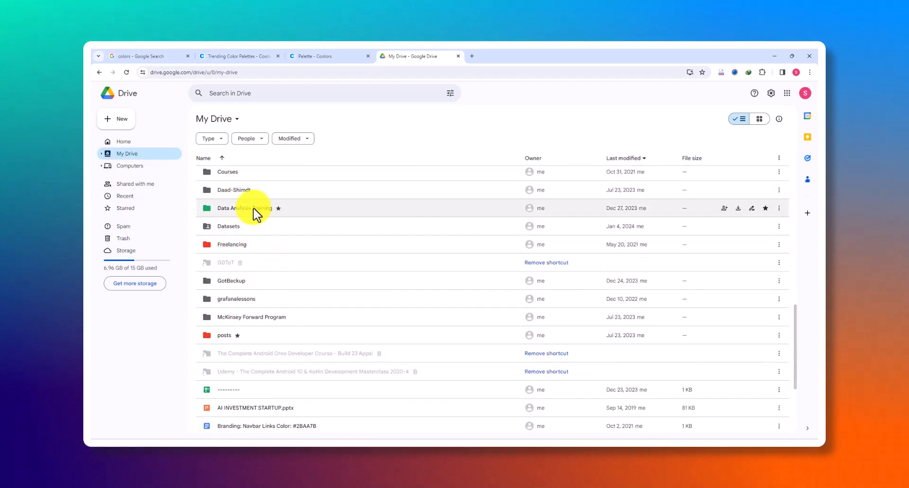
double_click(255, 210)
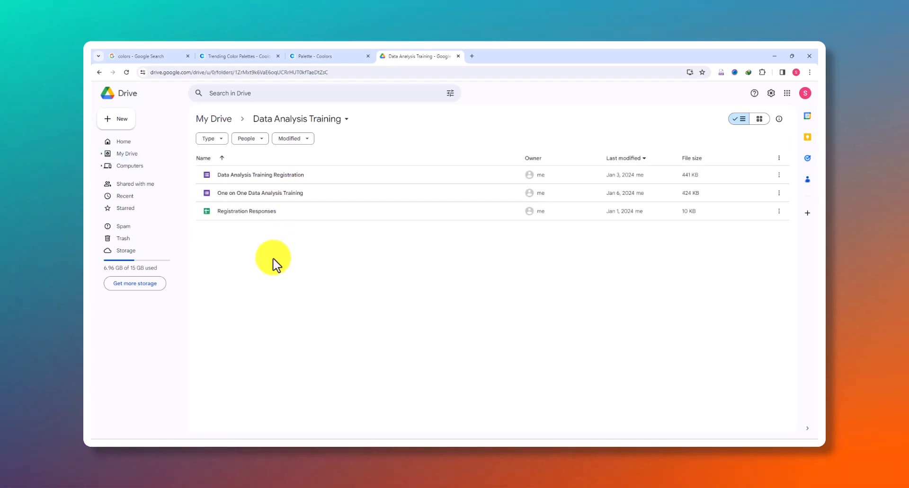
Open the Datasets folder in My Drive and create a blank Google Sheets file in it, shared with the folder's people
click(213, 120)
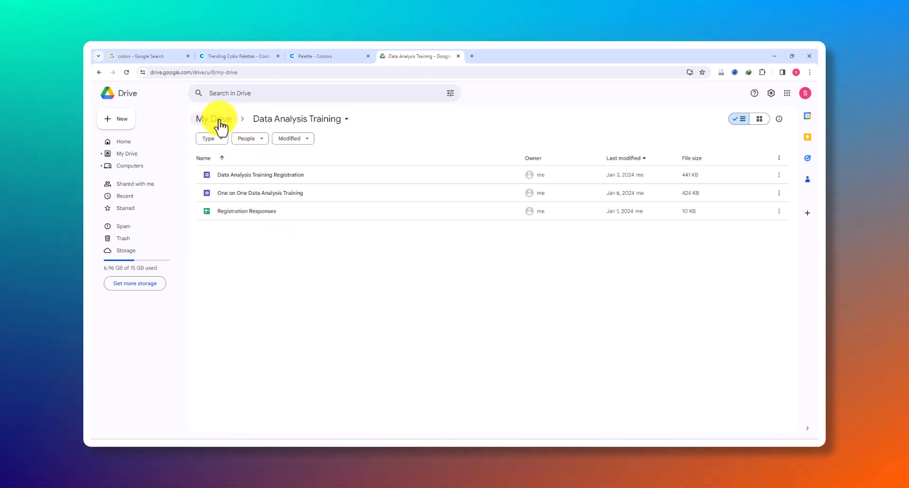
scroll(278, 284, down, 10)
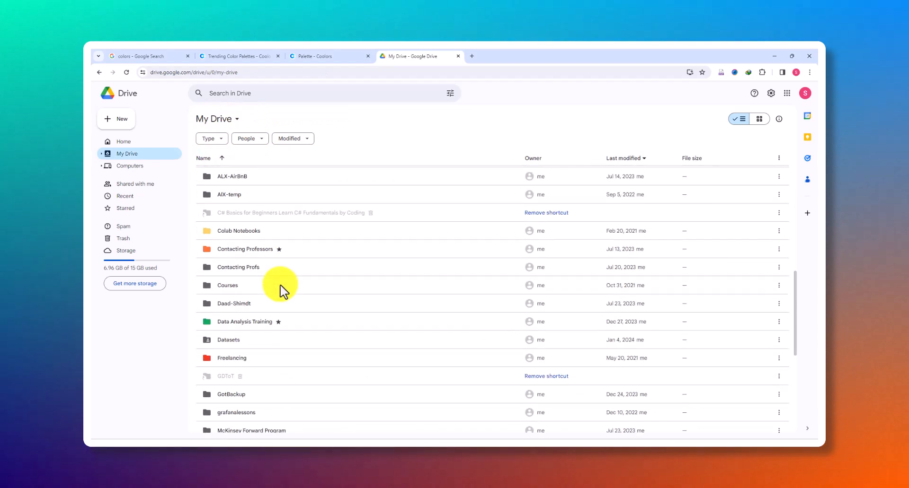
scroll(268, 284, down, 3)
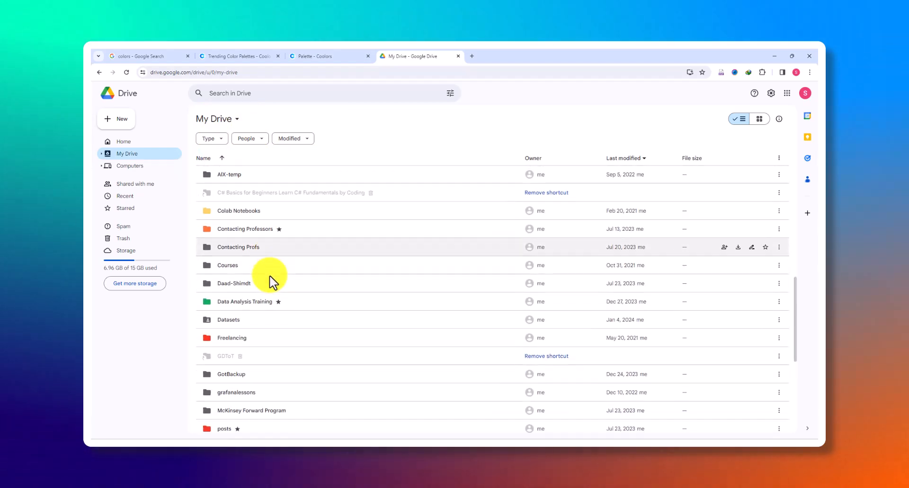
click(269, 270)
double_click(269, 271)
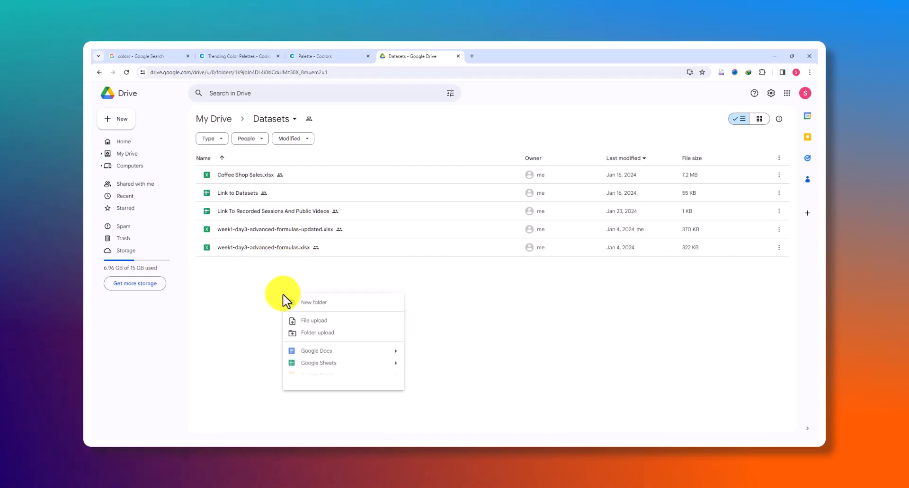
click(318, 363)
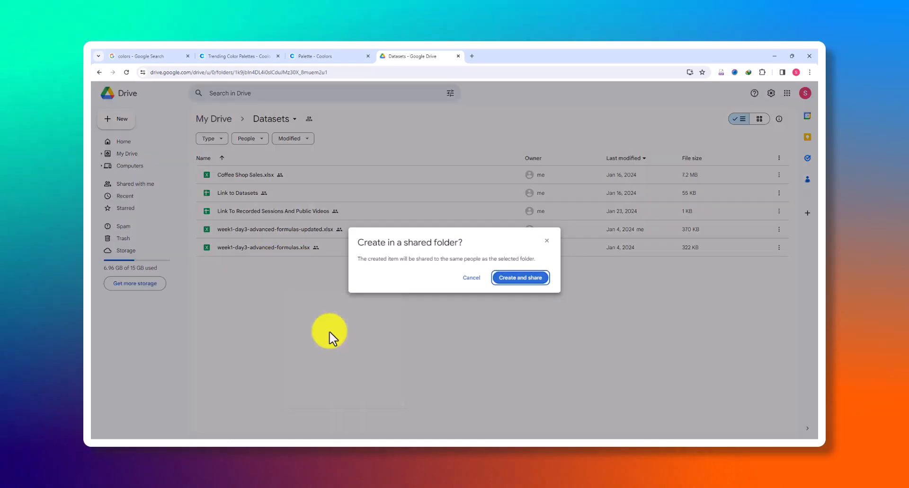
click(508, 281)
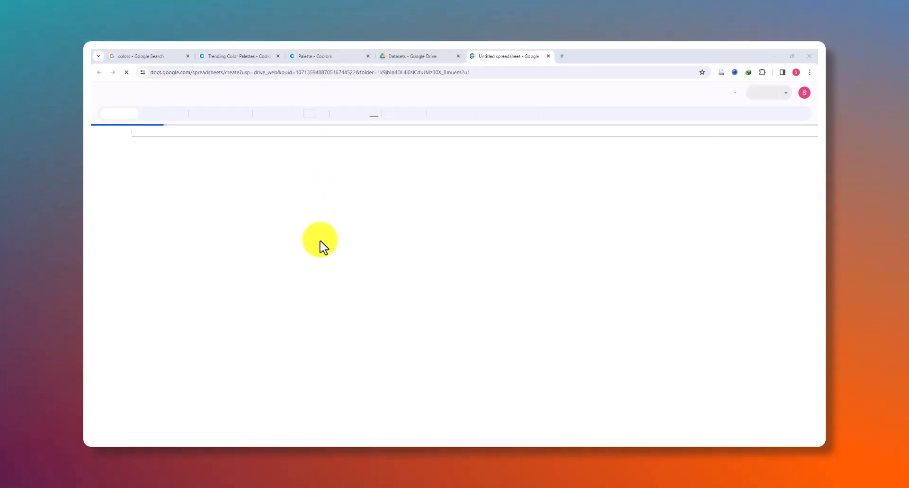
Capture a screenshot of the full five-color palette with its hex codes on the Coolors palette page
click(318, 57)
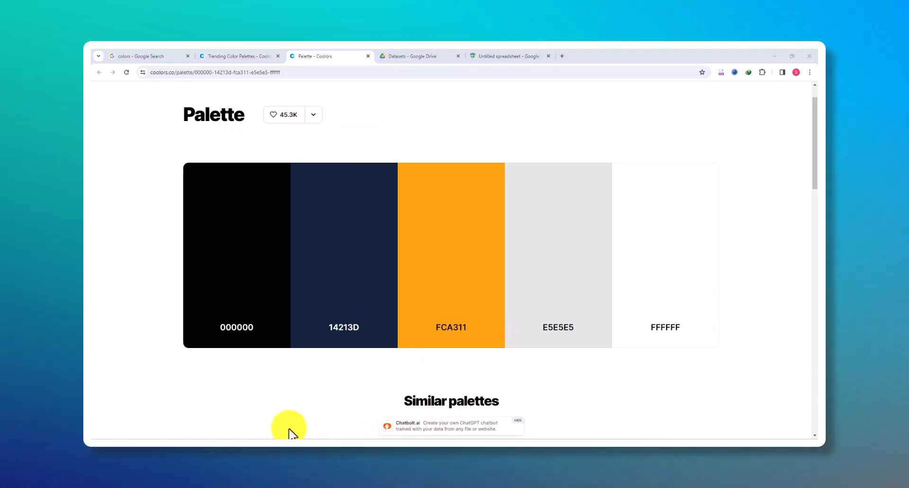
click(268, 218)
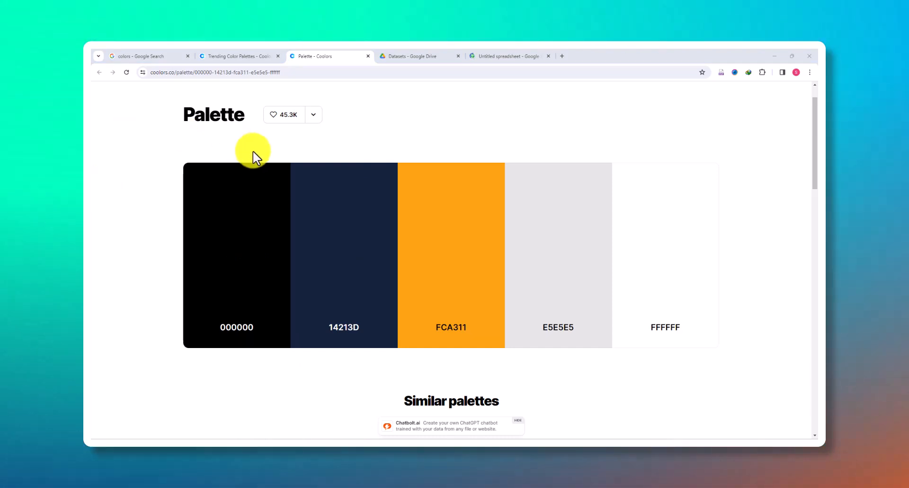
key(super+shift+s)
drag(164, 140, 706, 376)
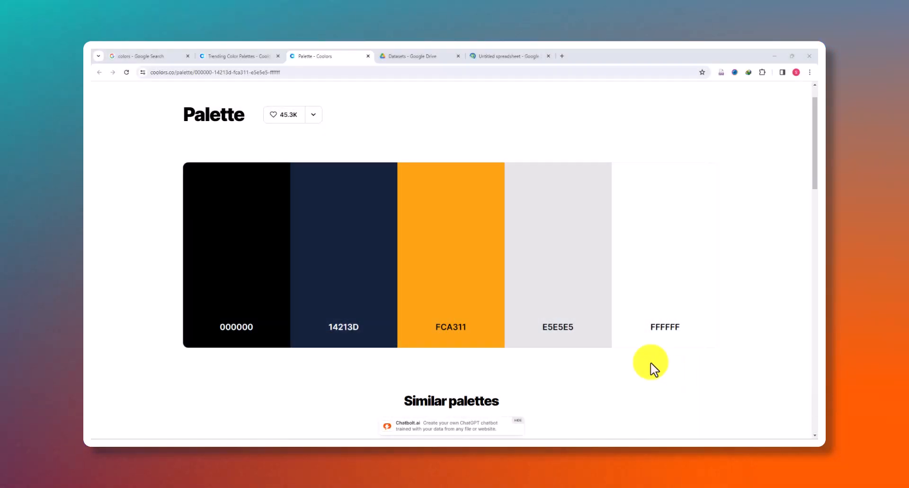
Paste the palette screenshot into the new Google Sheets spreadsheet at cell K1
click(506, 56)
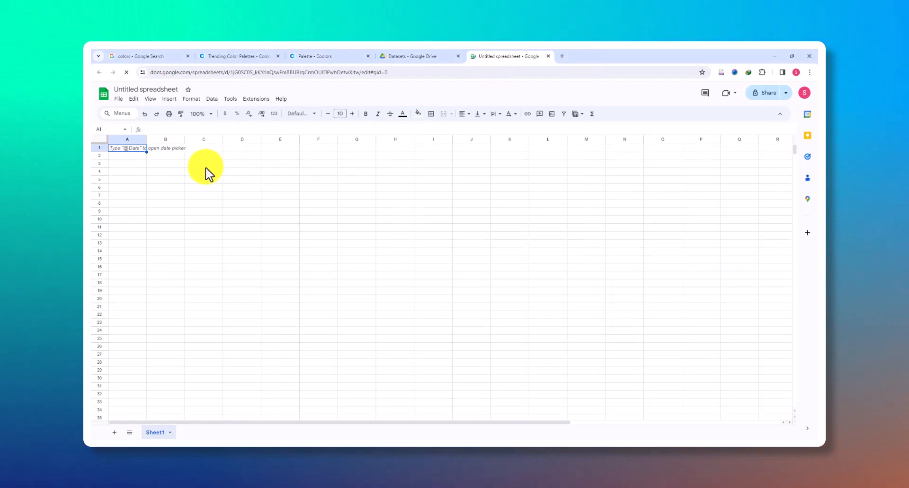
click(205, 150)
click(502, 148)
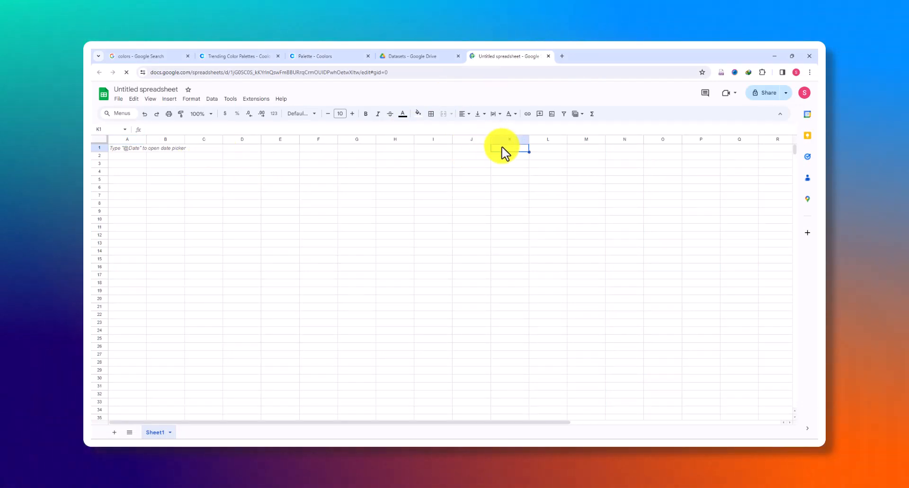
right_click(502, 148)
click(521, 179)
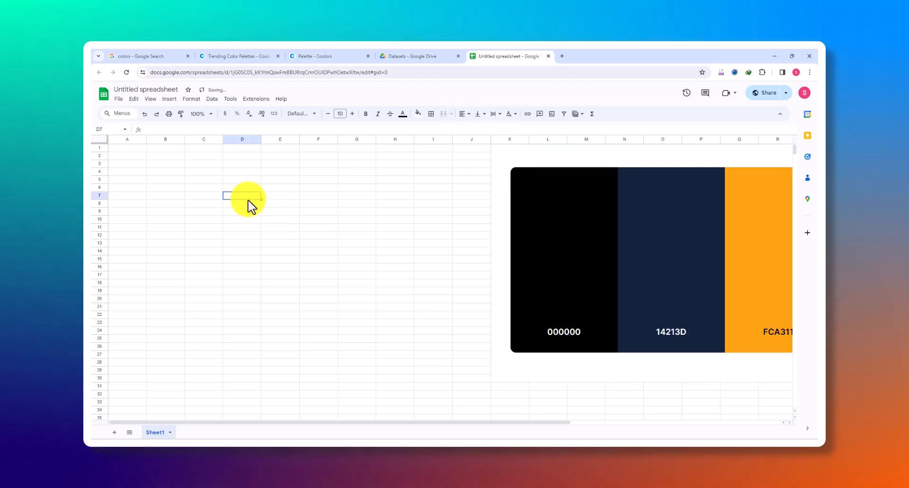
Copy the black color's hex code from the Coolors page and try to paste it into cell B3
click(435, 57)
click(303, 56)
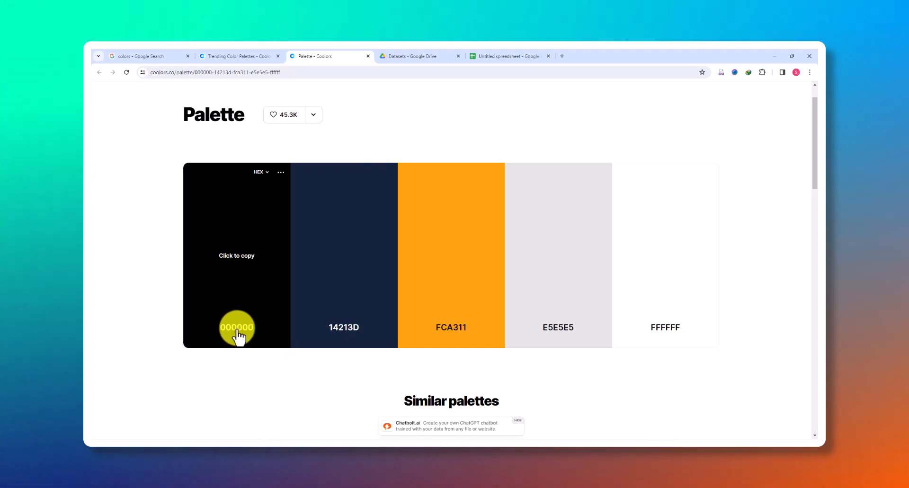
click(244, 268)
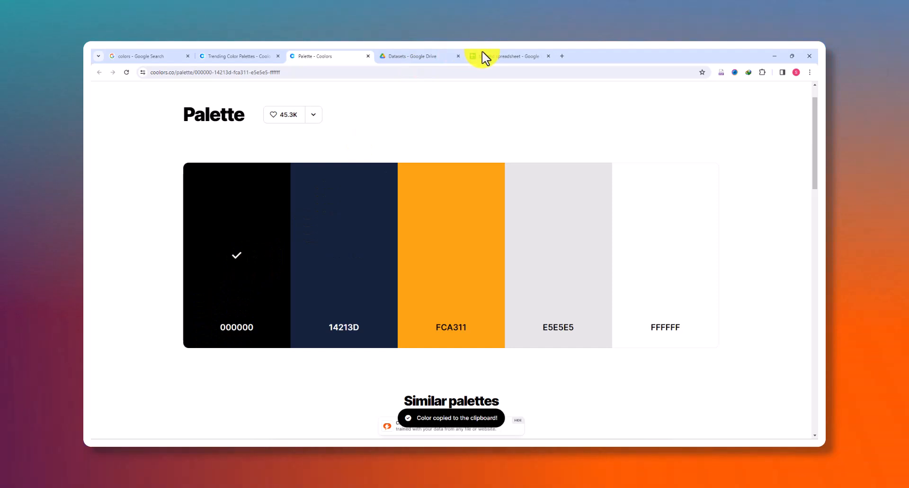
click(486, 59)
click(204, 236)
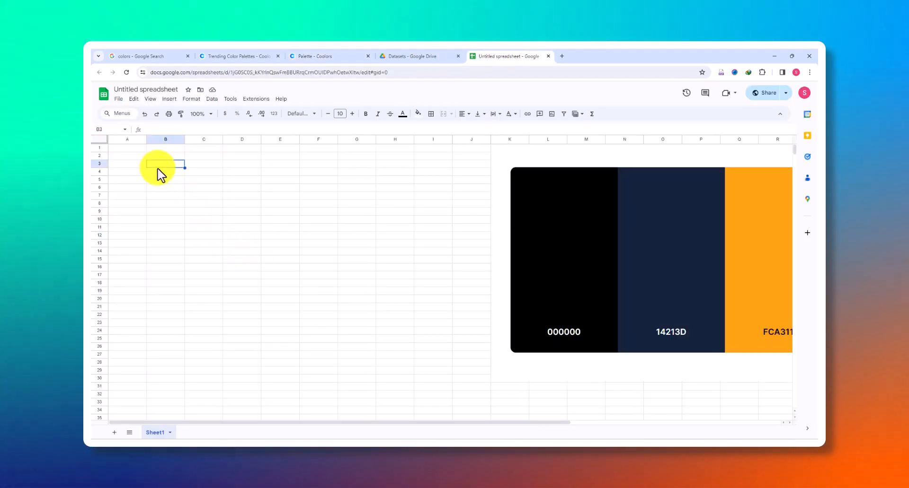
click(177, 180)
click(180, 165)
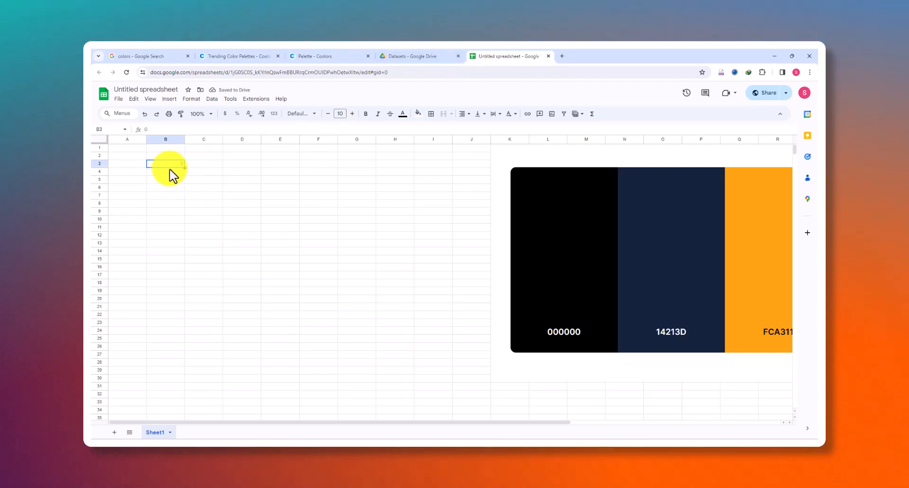
click(178, 172)
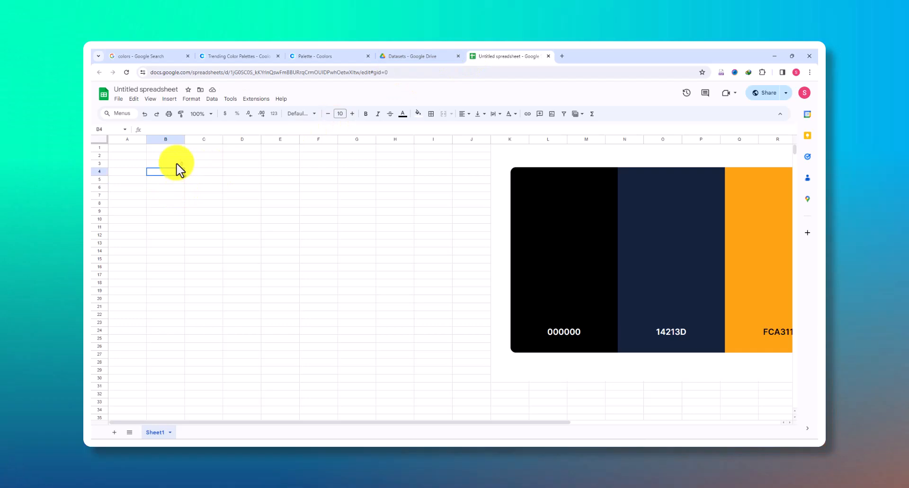
Clear cell B3 and enter the black color code 000000 as text
click(175, 163)
key(Delete)
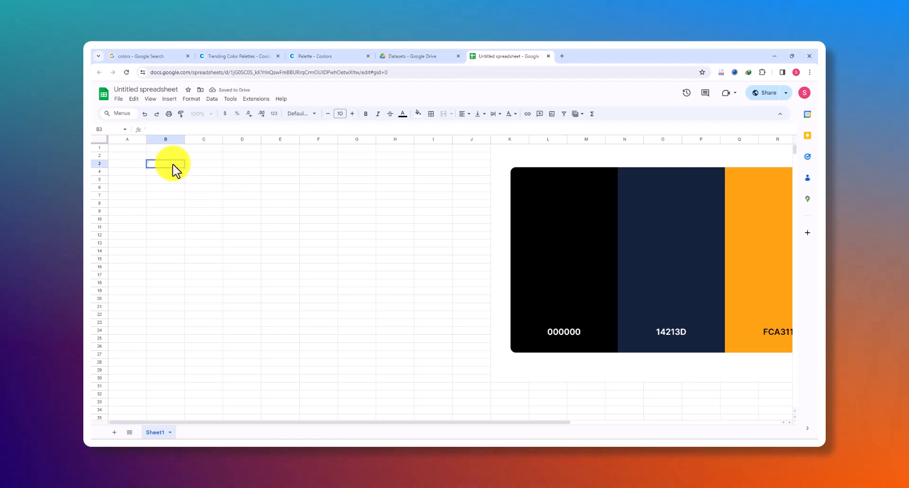
text('000000)
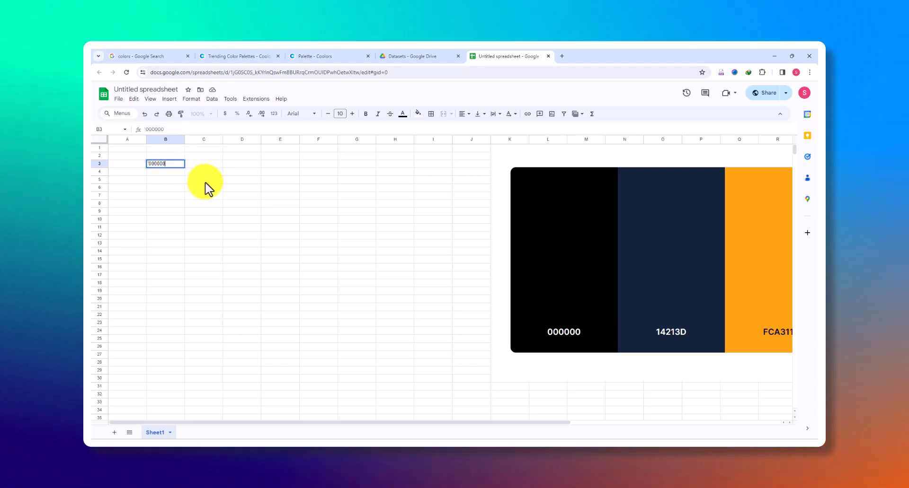
click(155, 165)
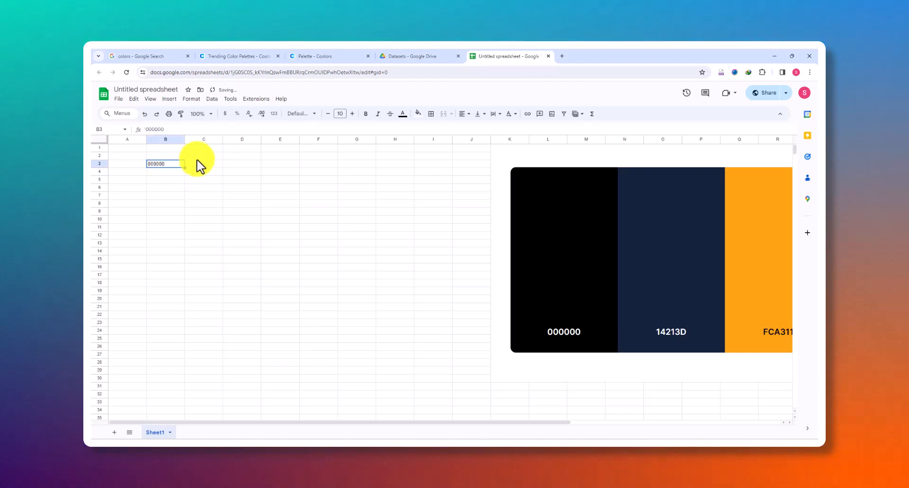
click(254, 191)
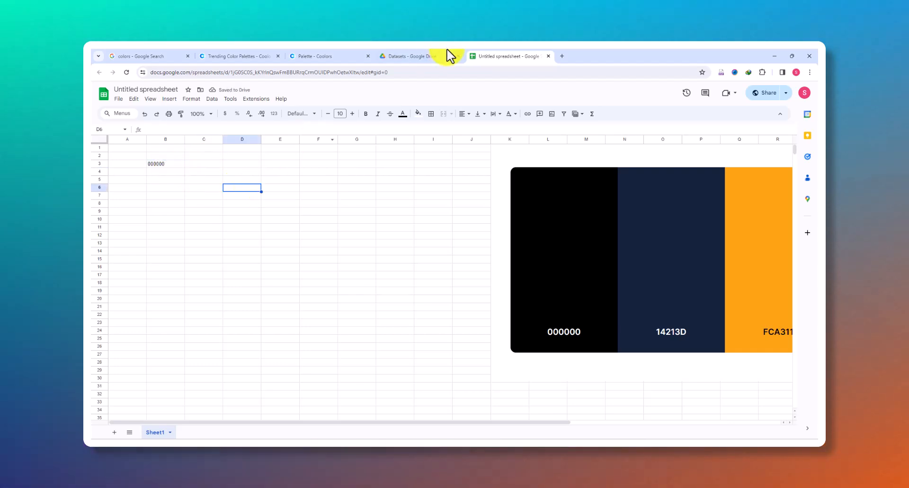
Copy the navy color code 14213D from the Coolors page into cell B4 of the spreadsheet
click(315, 56)
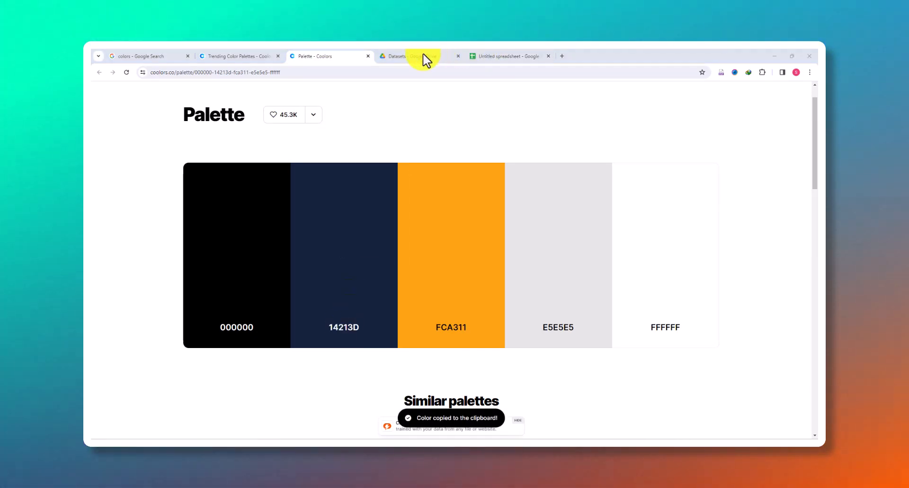
click(516, 57)
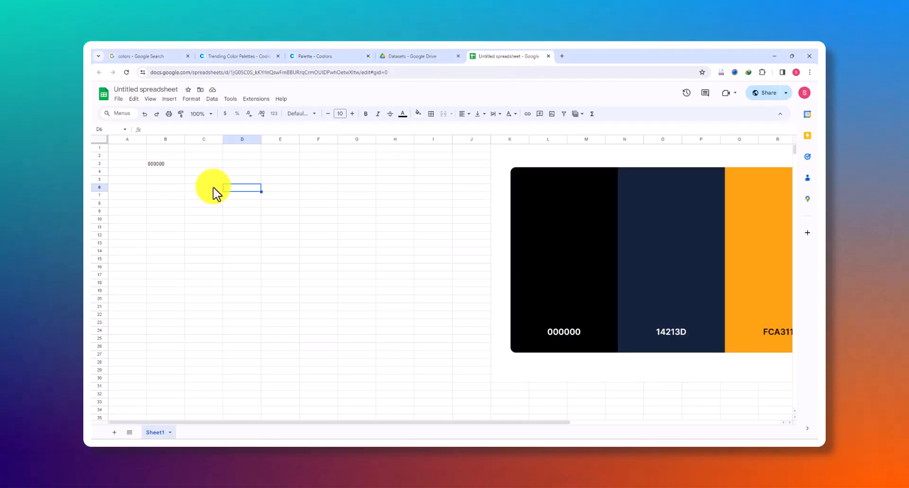
click(164, 173)
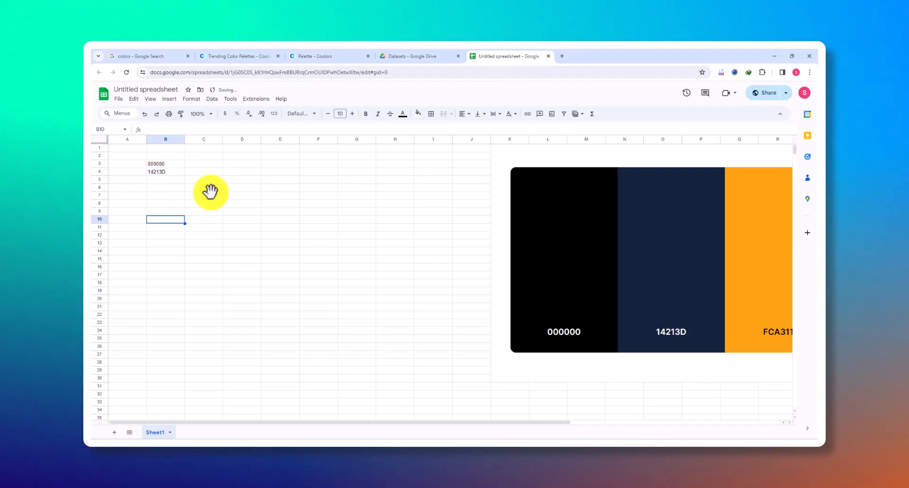
Copy the orange color code FCA311 from the Coolors page into cell B5 of the spreadsheet
click(345, 55)
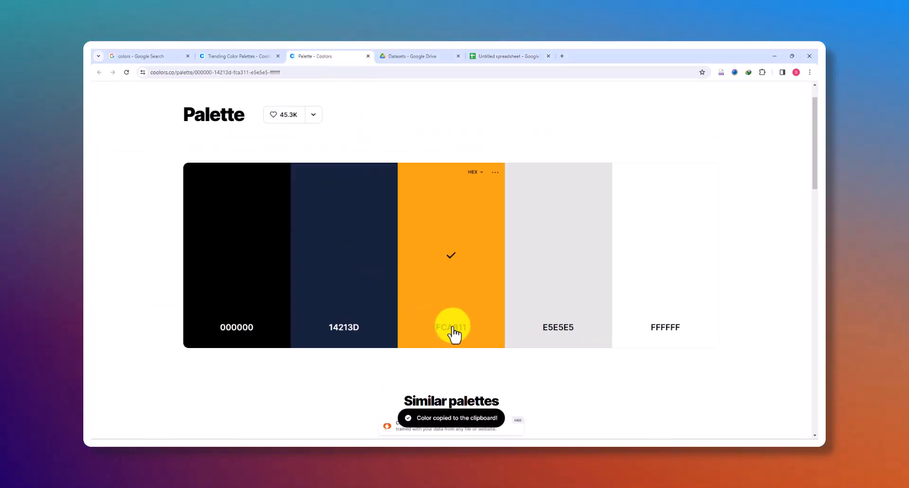
click(526, 57)
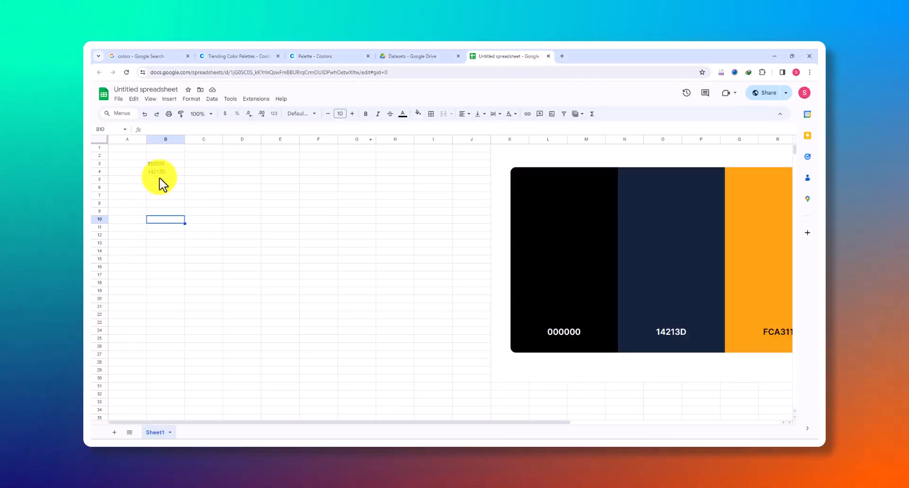
click(159, 180)
key(ctrl+v)
click(179, 237)
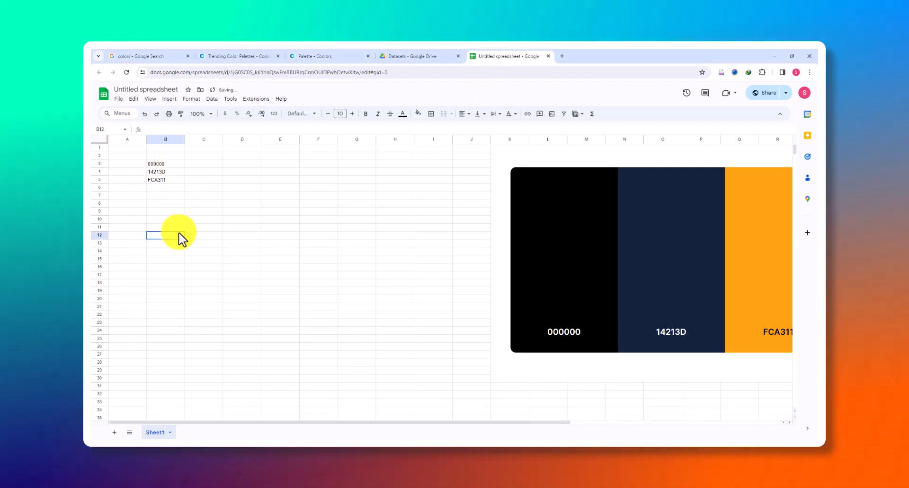
Copy the light gray color code E5E5E5 from the Coolors page into cell B6 of the spreadsheet
click(319, 58)
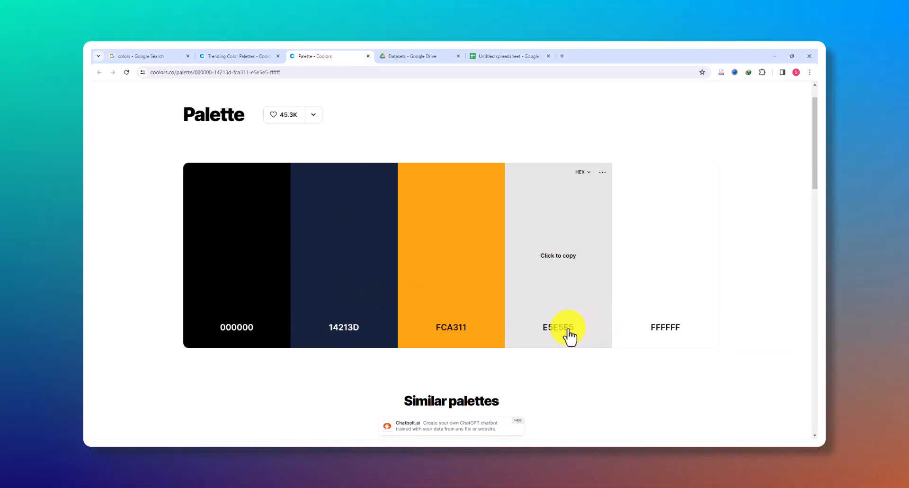
click(516, 245)
click(498, 56)
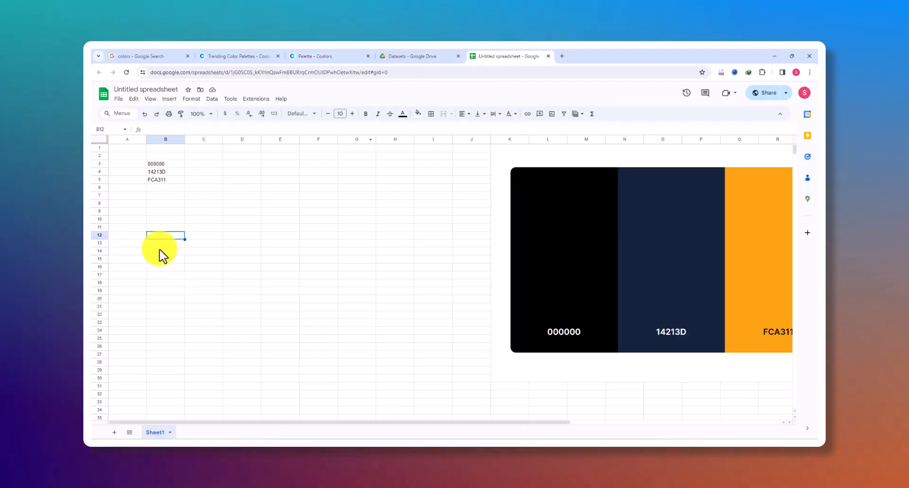
click(155, 189)
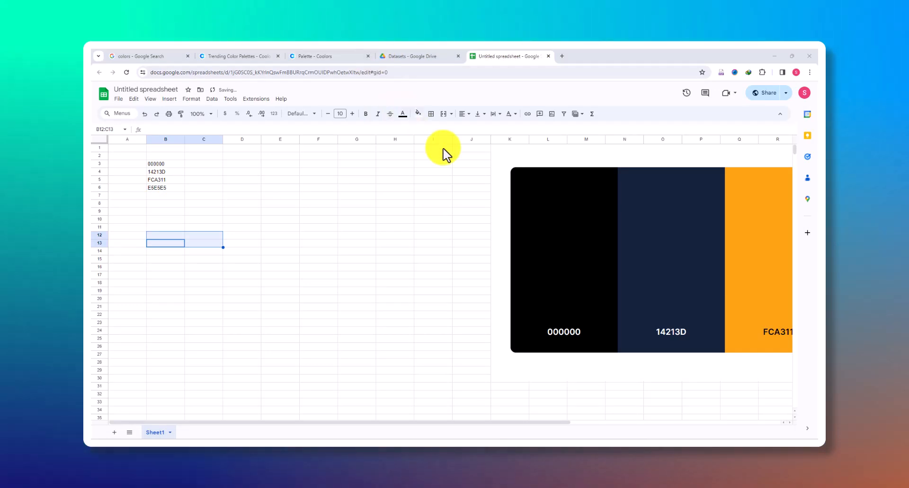
Copy the white color code FFFFFF from the Coolors page into cell B7 of the spreadsheet
click(332, 57)
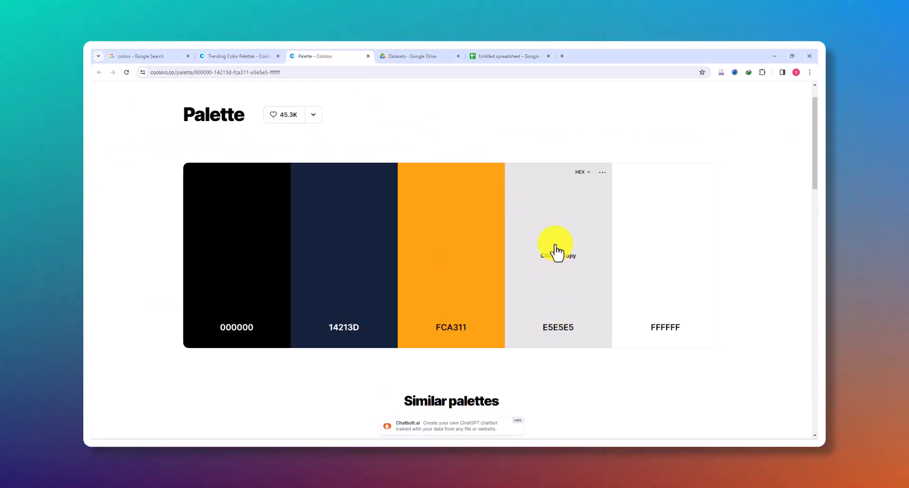
click(661, 261)
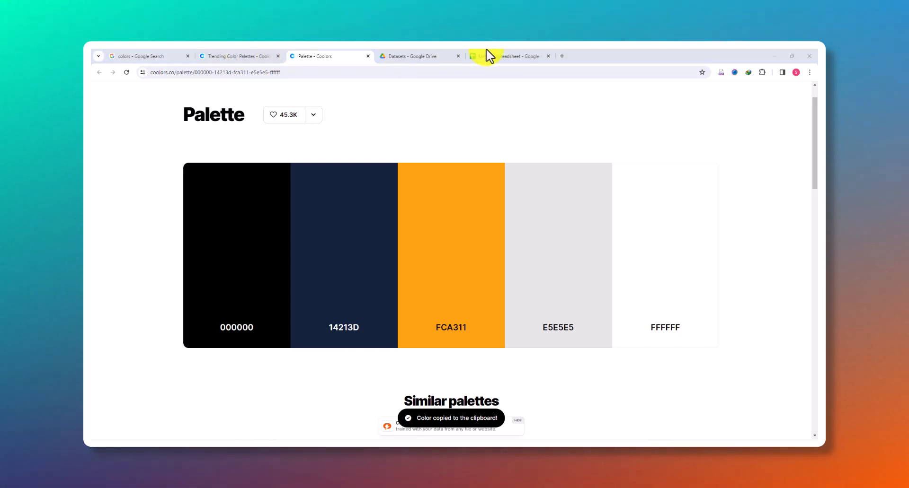
click(504, 56)
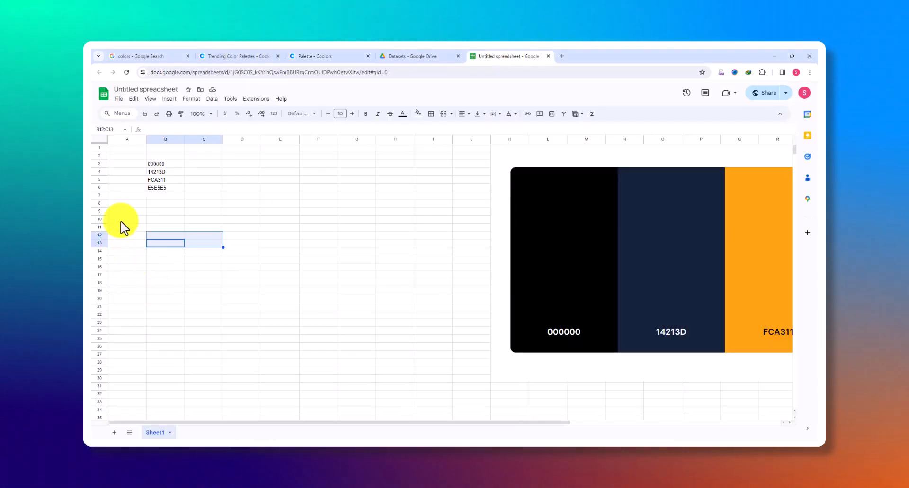
key(ctrl+v)
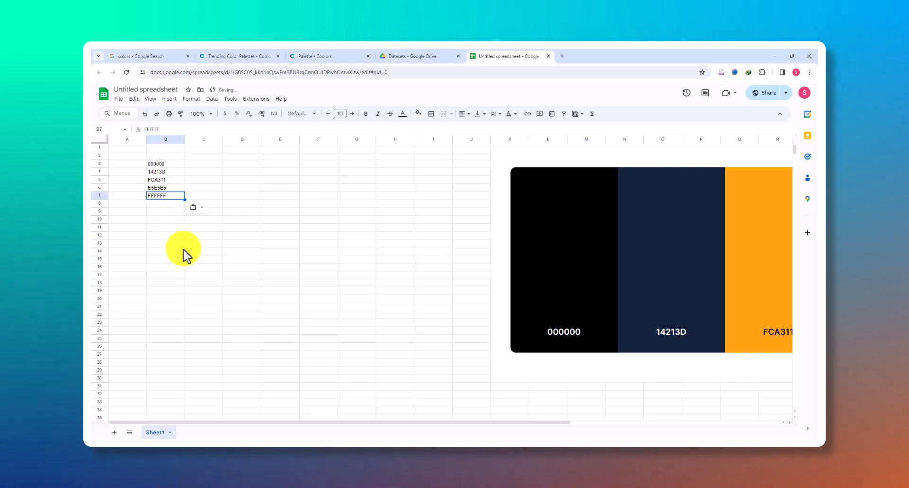
click(139, 194)
click(138, 181)
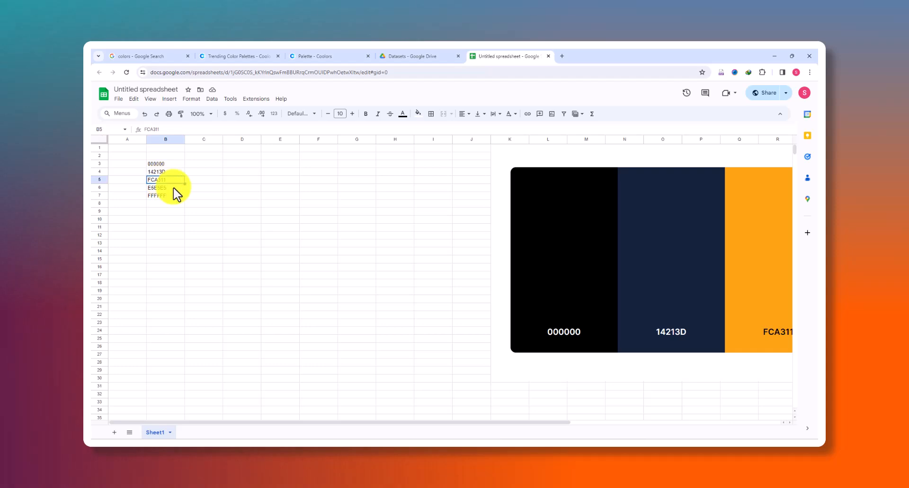
Switch to the Coffee Shop Sales.xlsx workbook in Excel, showing its empty dashboard sheet
click(255, 219)
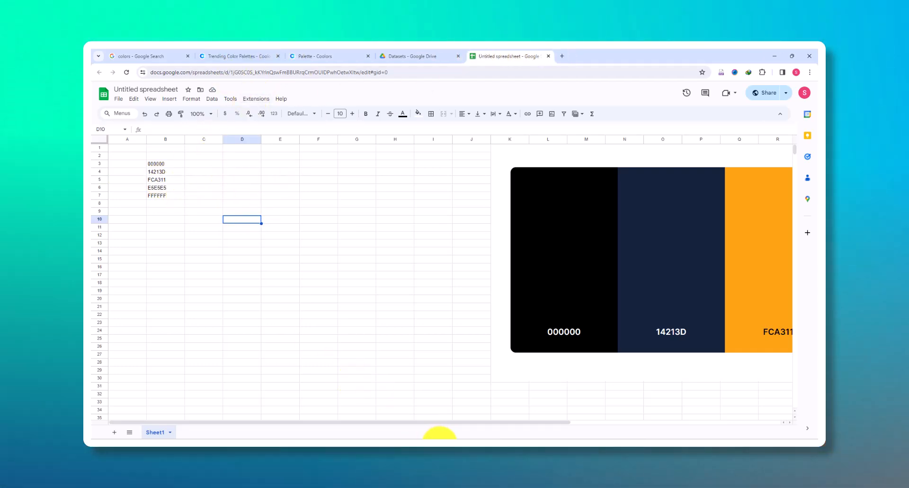
right_click(424, 438)
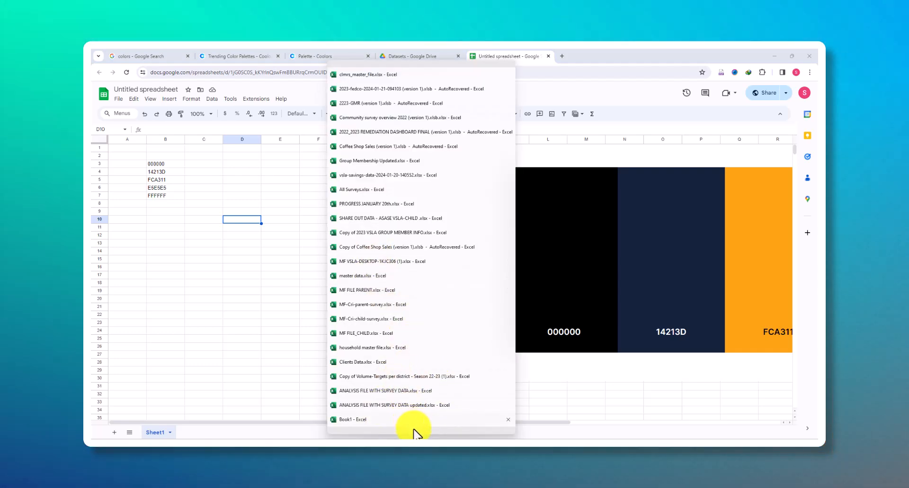
mouse_move(414, 431)
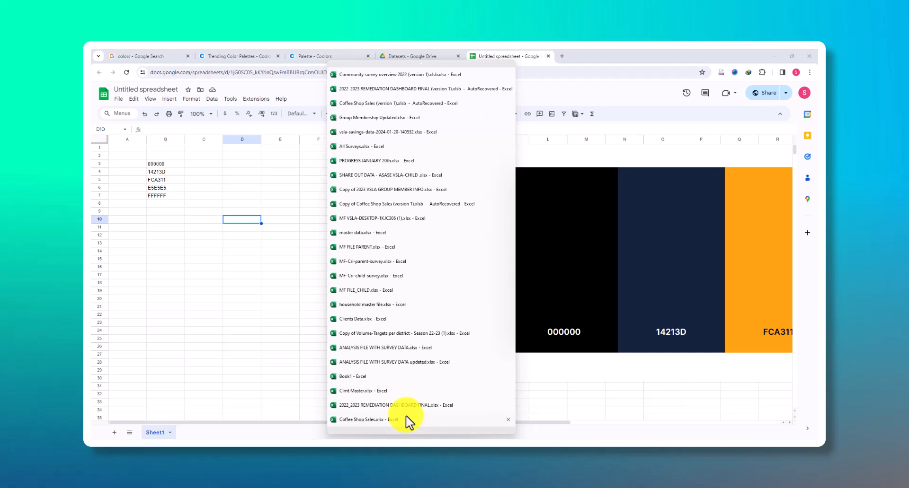
click(407, 420)
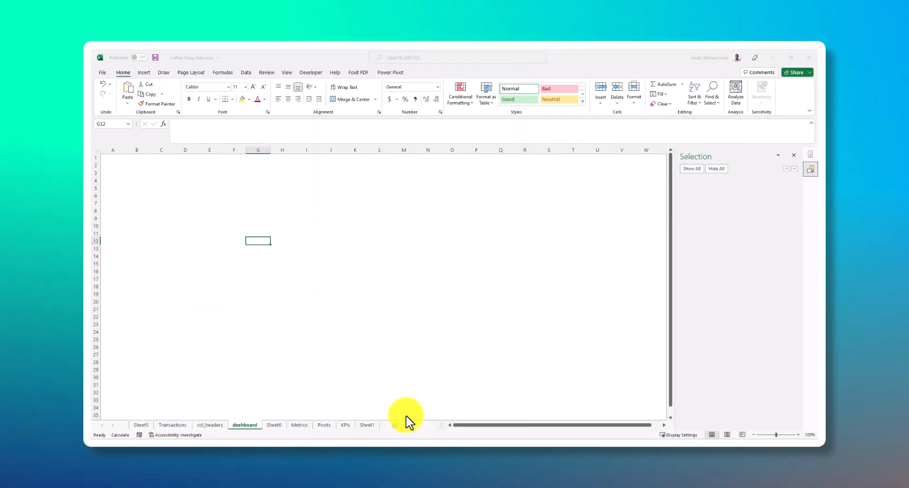
click(290, 290)
scroll(347, 365, down, 4)
scroll(341, 360, up, 3)
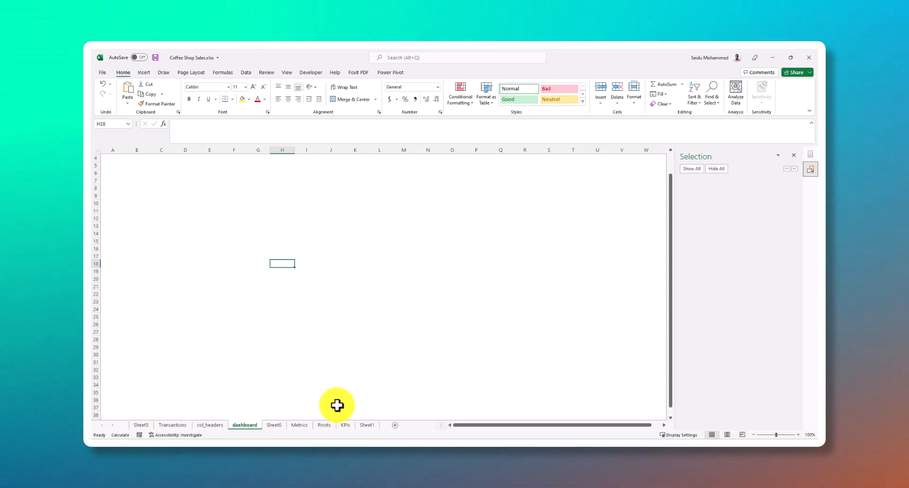
click(404, 248)
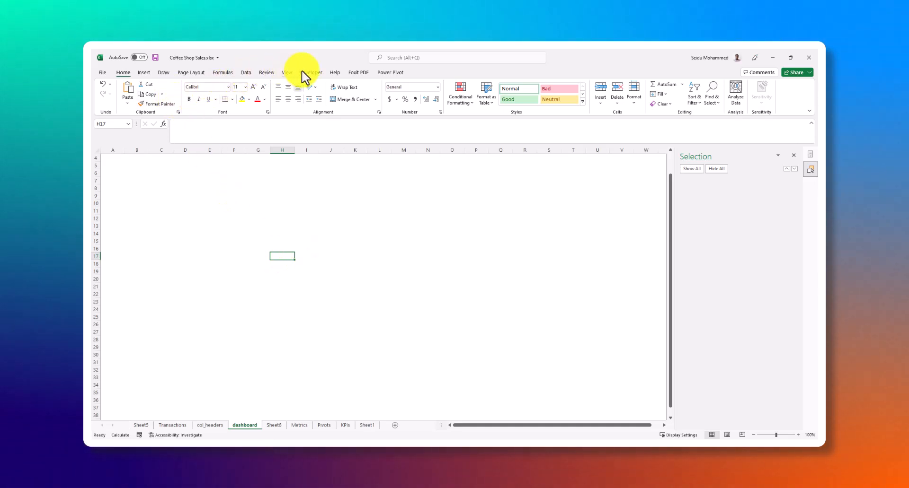
click(213, 201)
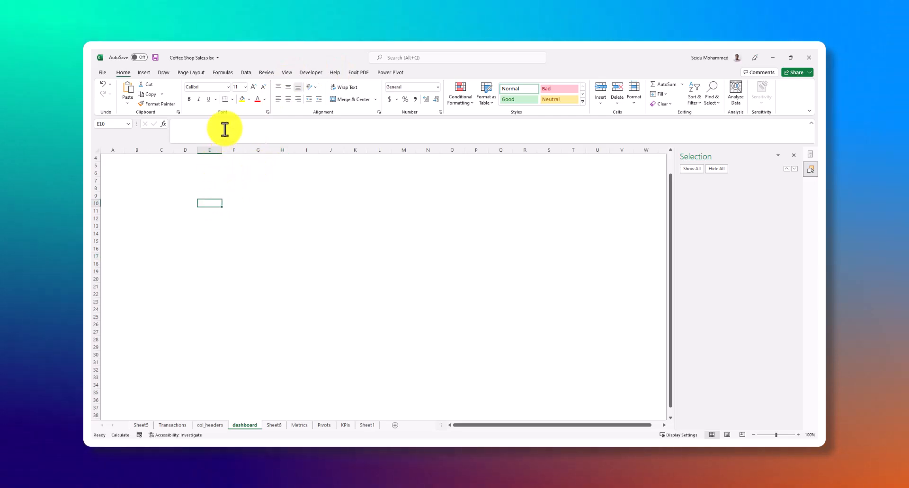
click(249, 100)
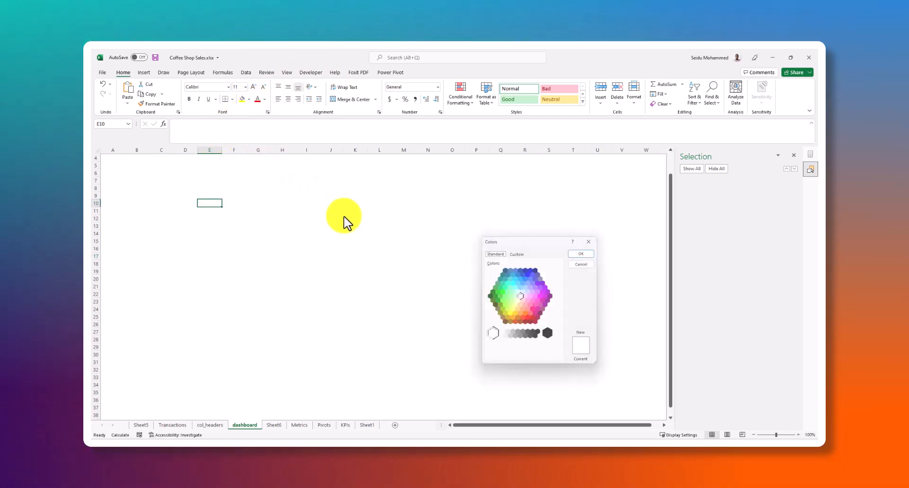
click(516, 252)
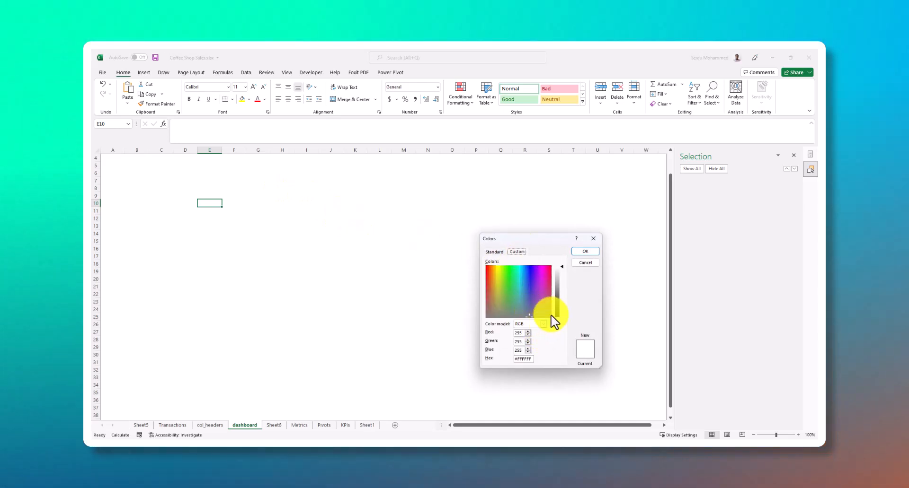
click(593, 238)
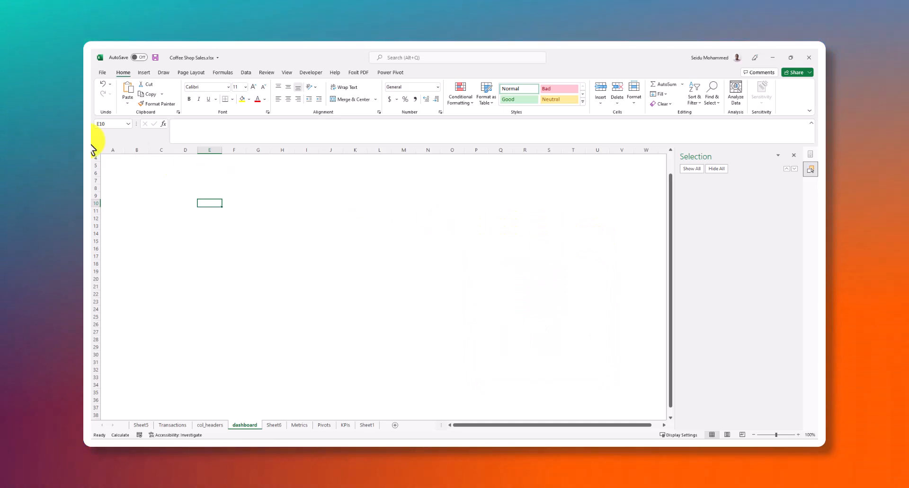
click(103, 73)
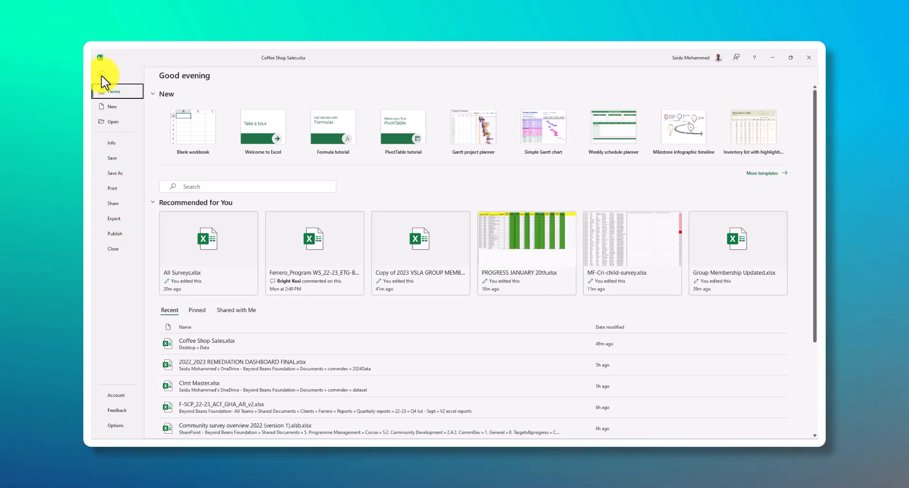
click(103, 70)
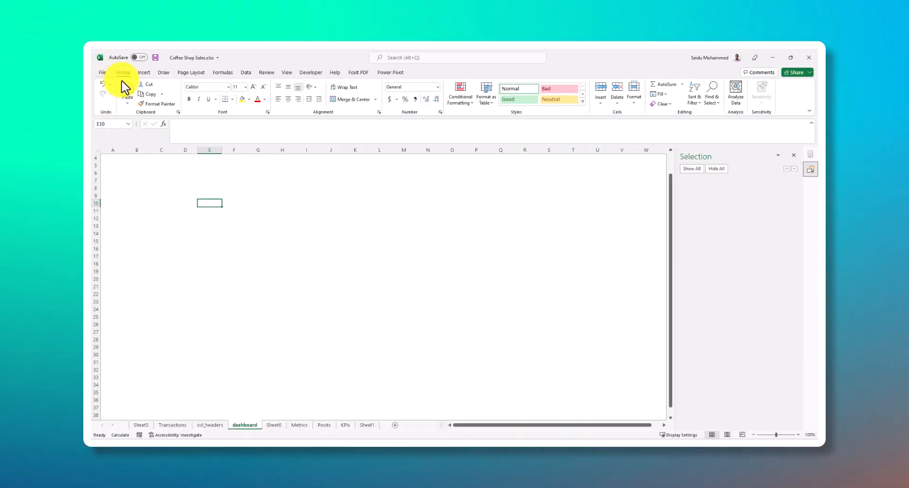
Start a new custom set of theme colors for the workbook and name it Dashboard
click(191, 73)
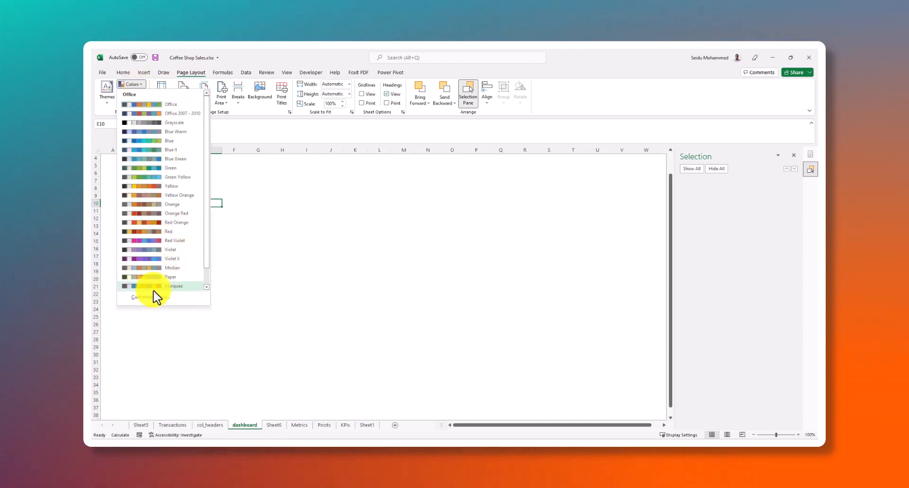
click(147, 298)
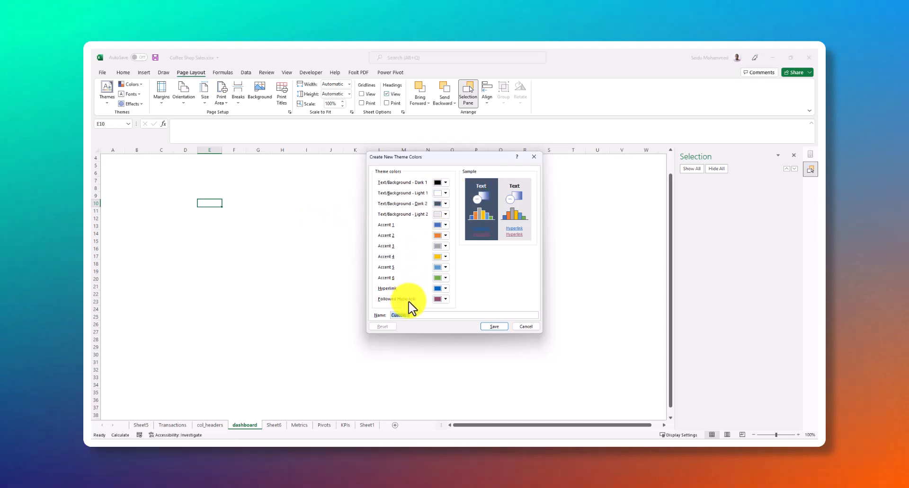
drag(412, 317, 391, 314)
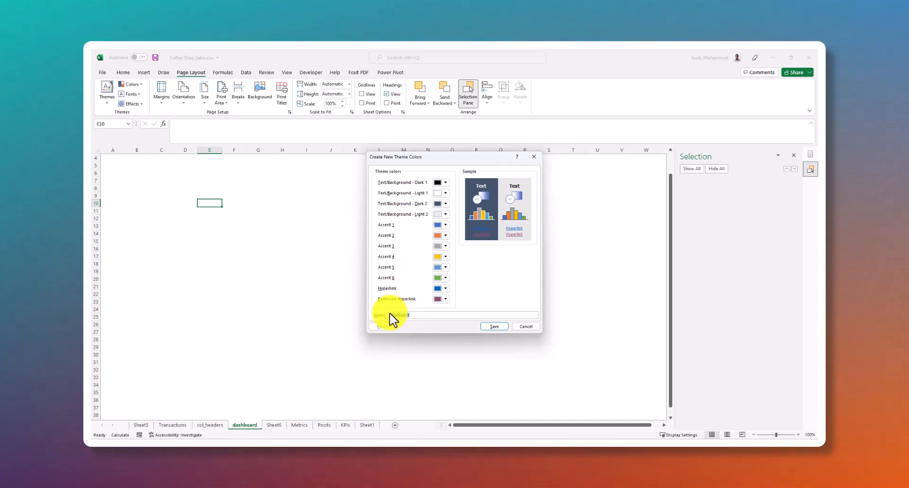
text(dashboard)
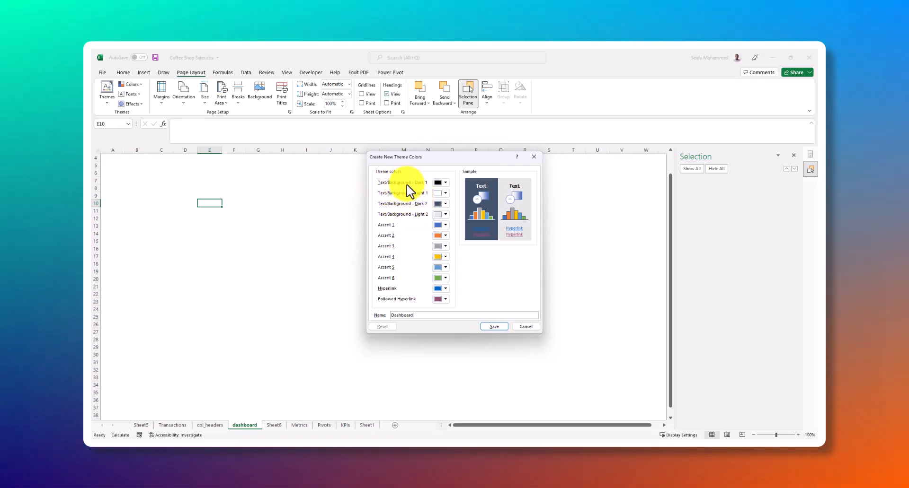
Set the Text/Background - Light 2 color of the Dashboard theme to the orange theme color
click(447, 183)
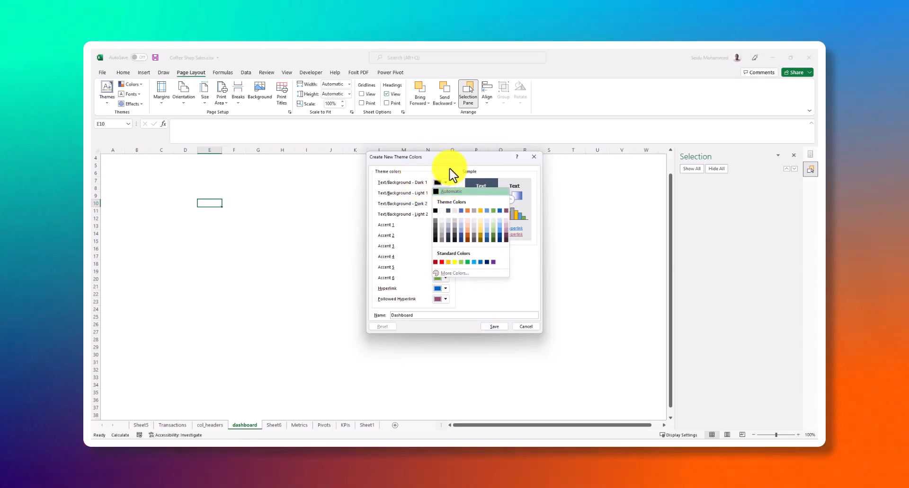
click(452, 174)
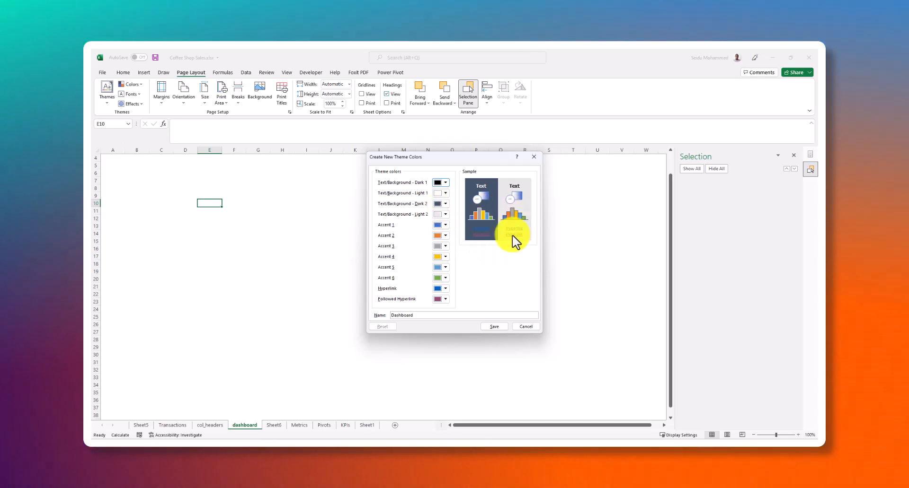
click(445, 215)
click(445, 216)
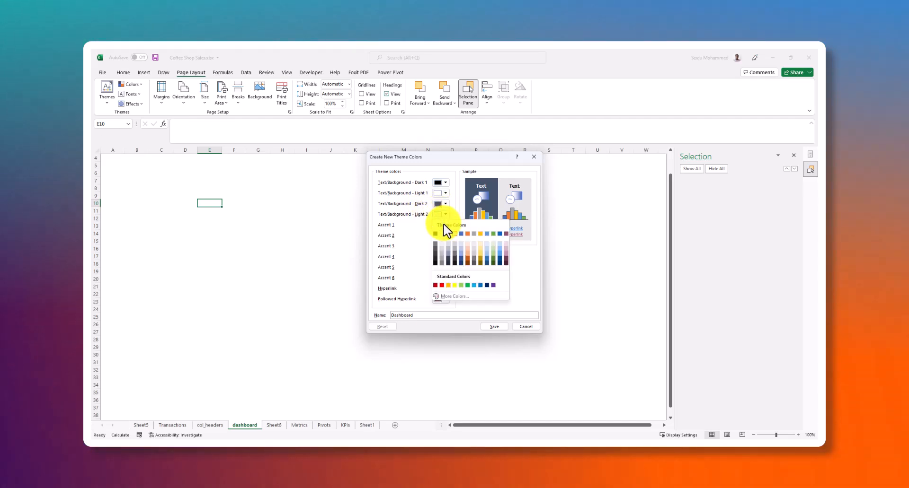
click(468, 234)
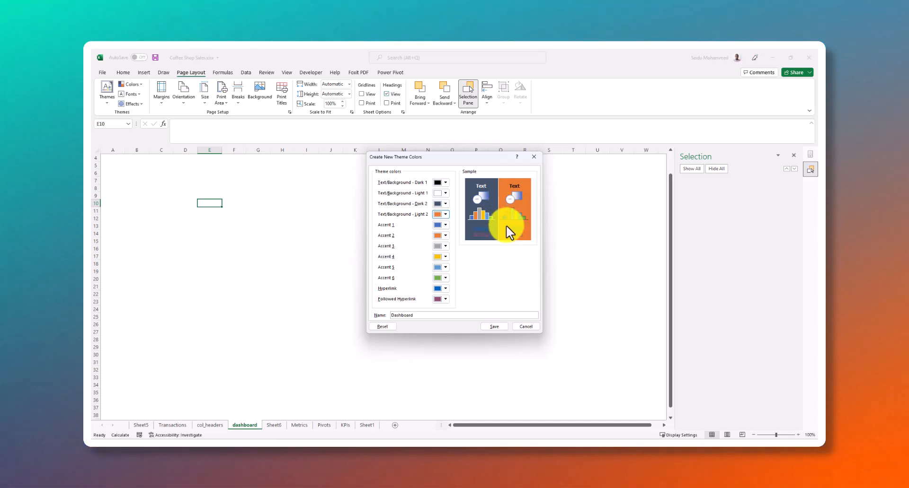
click(447, 219)
click(450, 242)
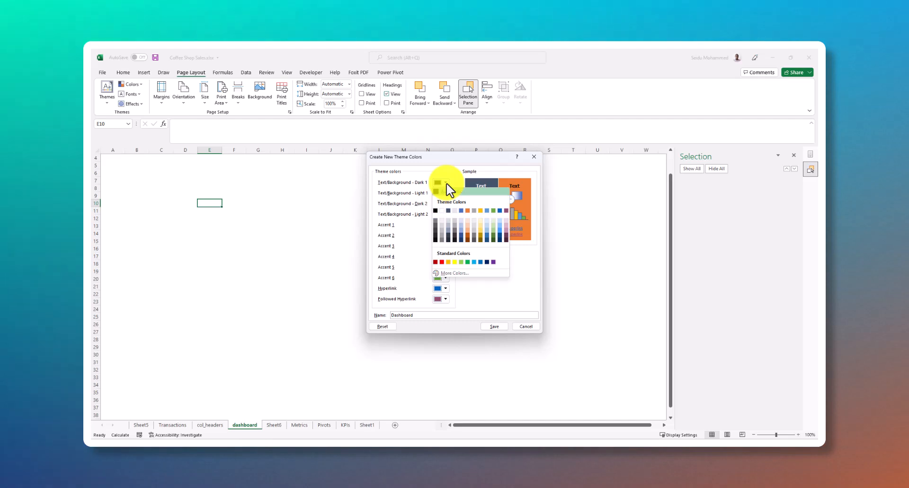
click(425, 190)
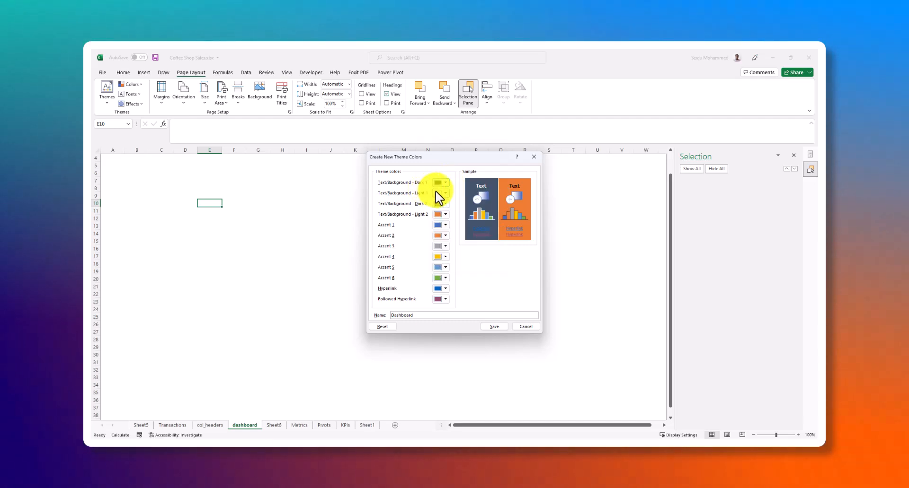
click(443, 194)
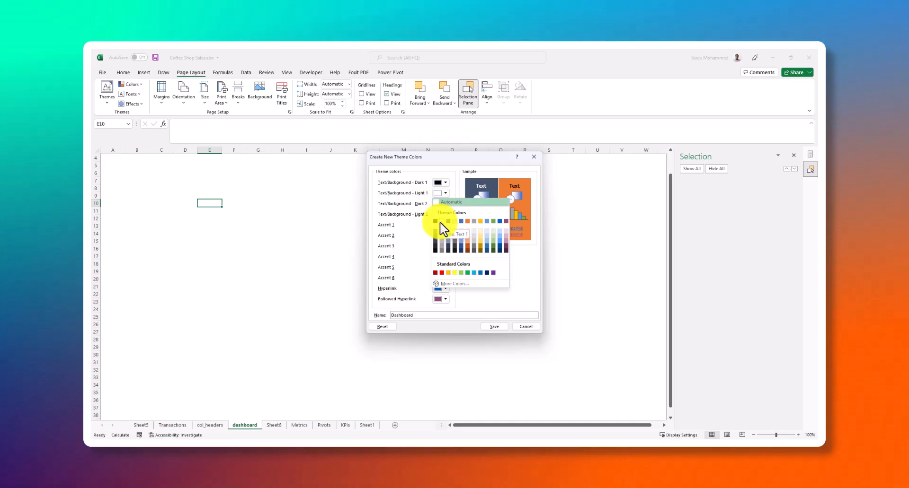
click(445, 194)
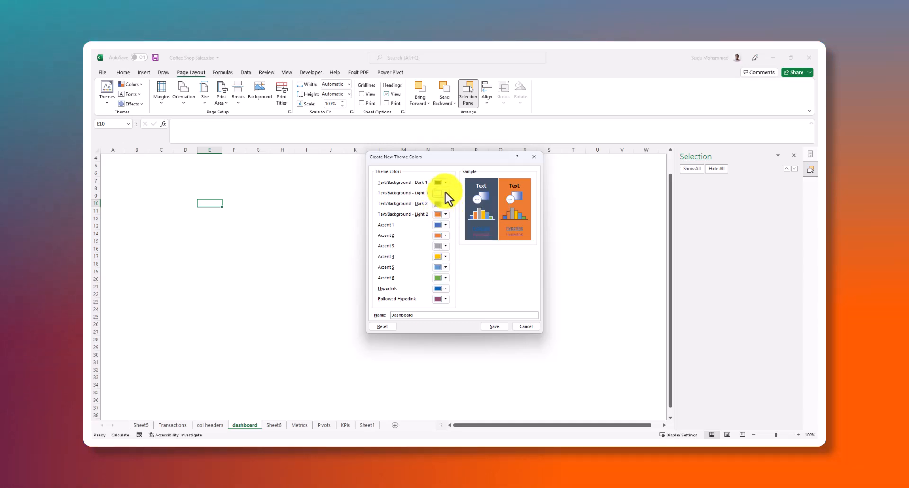
click(445, 193)
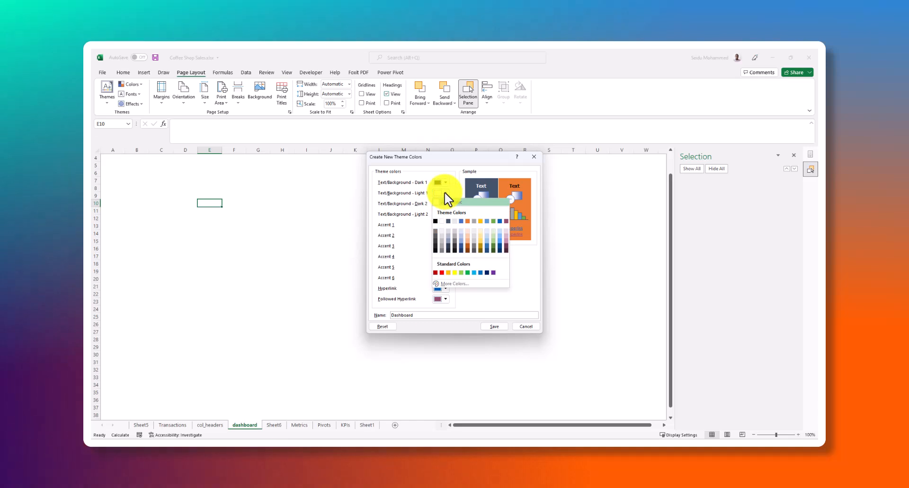
click(445, 194)
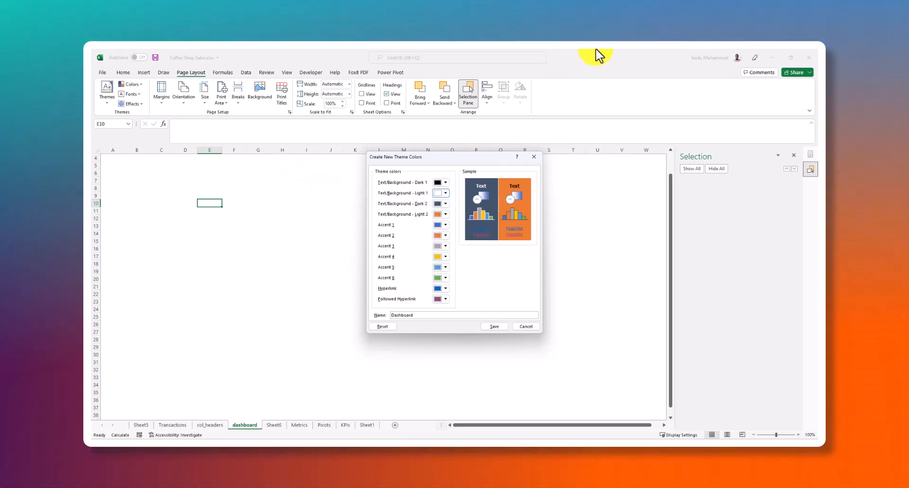
Copy the orange color code FCA311 from cell B5 of the Google Sheets spreadsheet and return to Excel
key(alt+Tab)
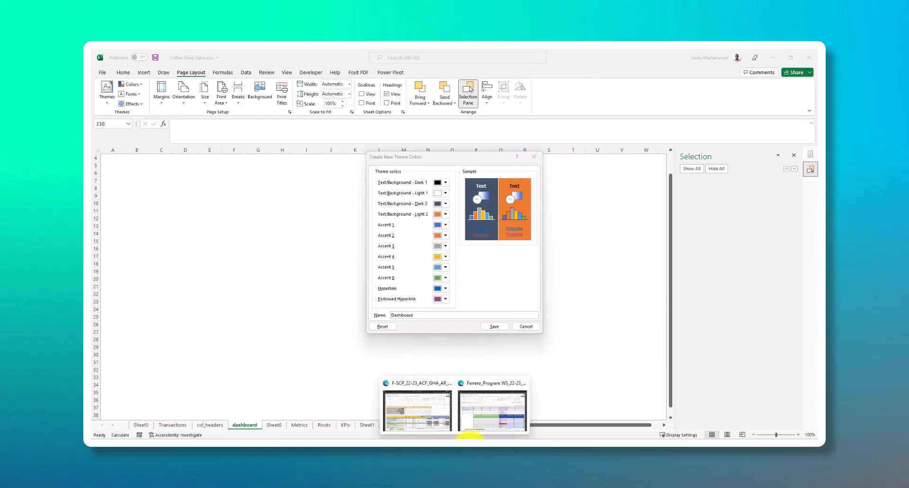
click(544, 414)
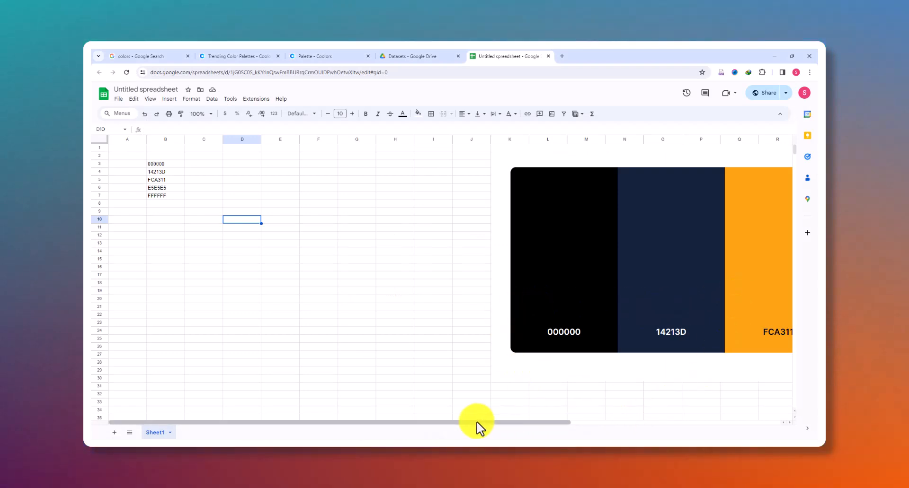
drag(544, 425, 664, 432)
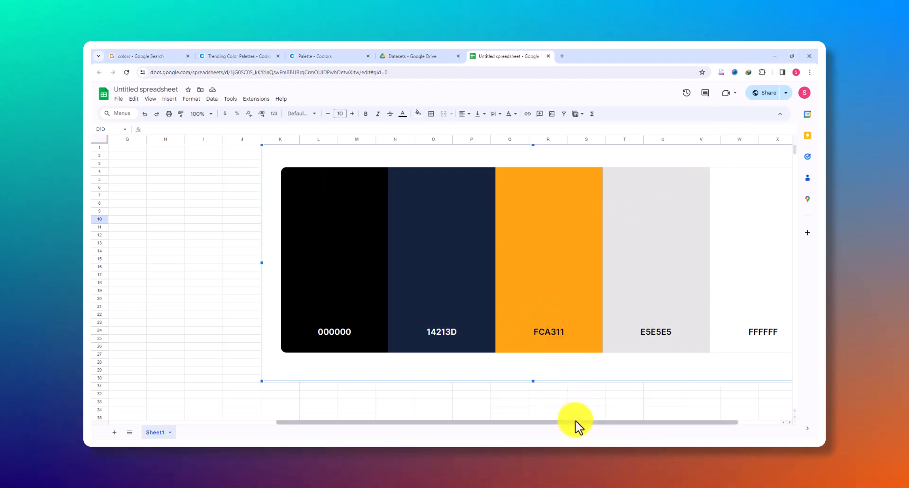
drag(575, 421, 505, 425)
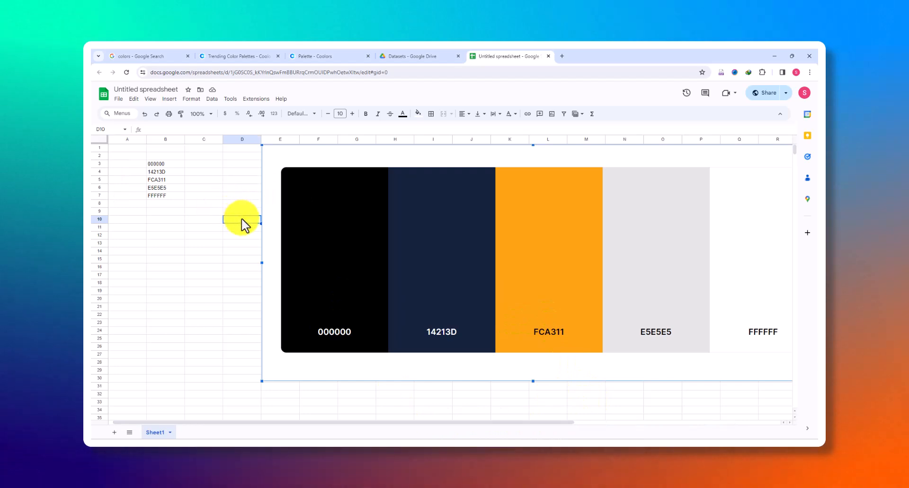
click(161, 180)
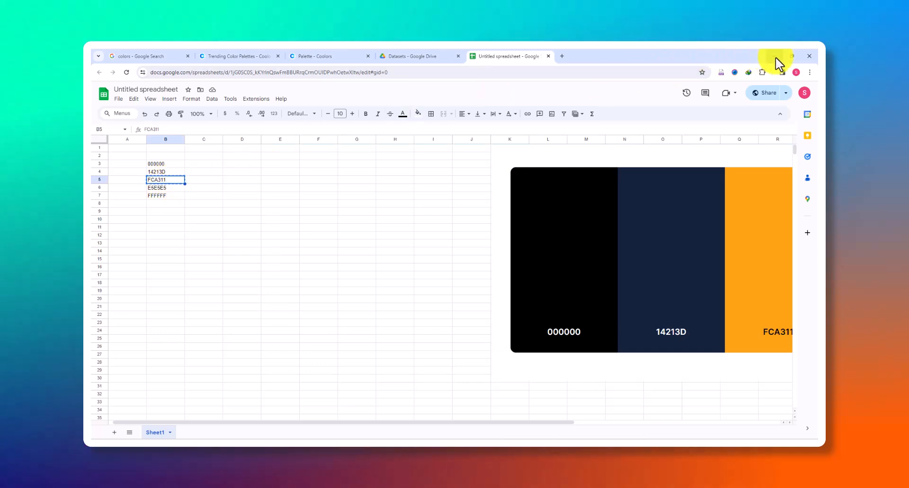
click(775, 57)
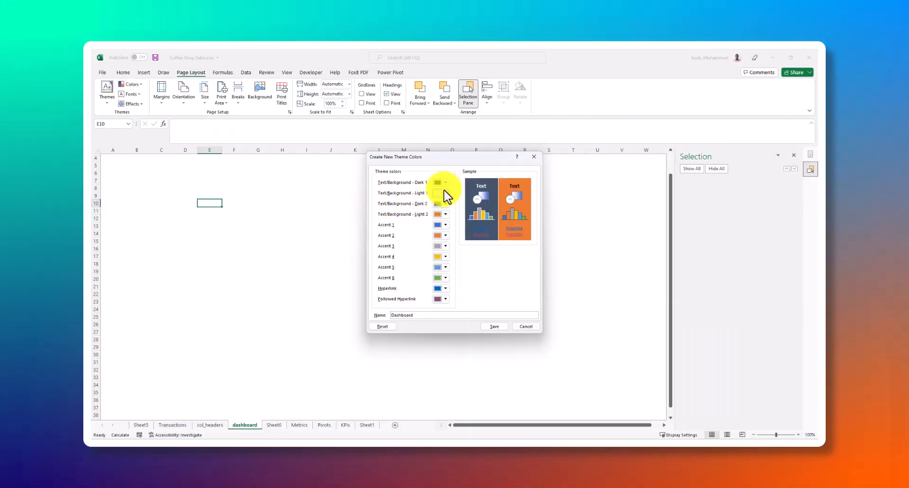
Set the Text/Background - Light 1 color of the Dashboard theme to the custom hex color #FCA311
click(445, 193)
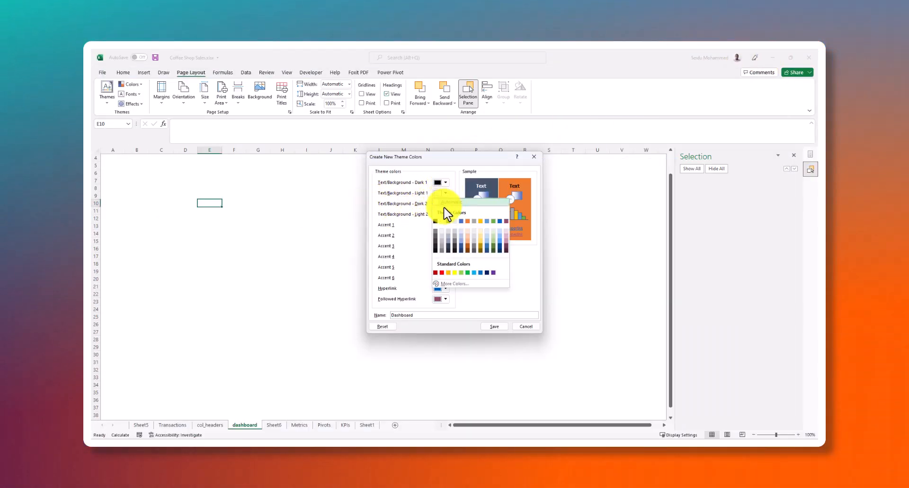
click(452, 284)
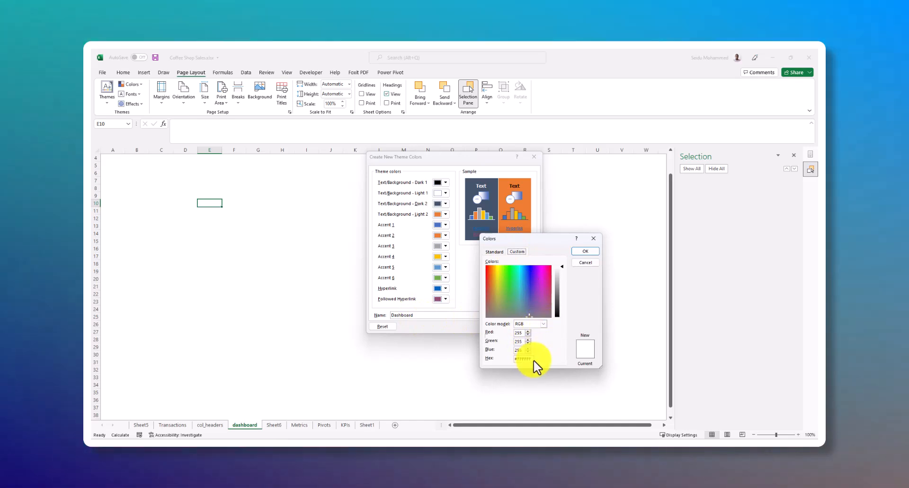
drag(532, 361, 517, 361)
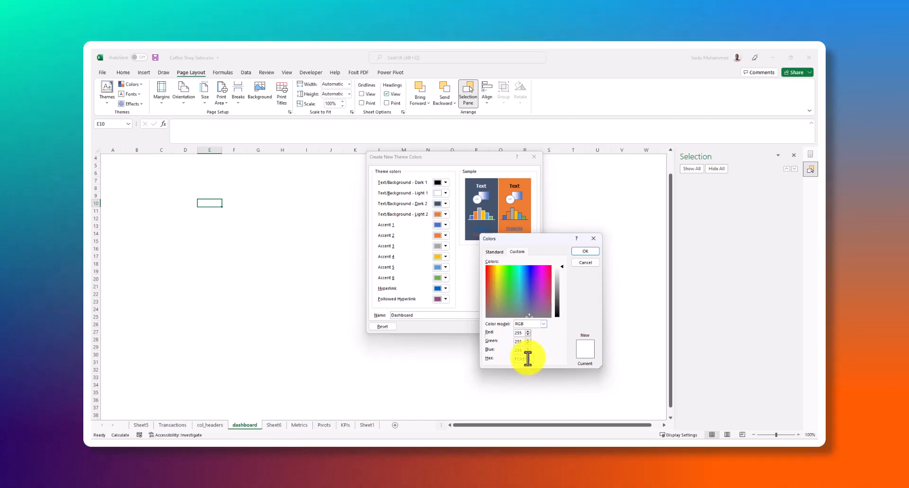
text(FCA311)
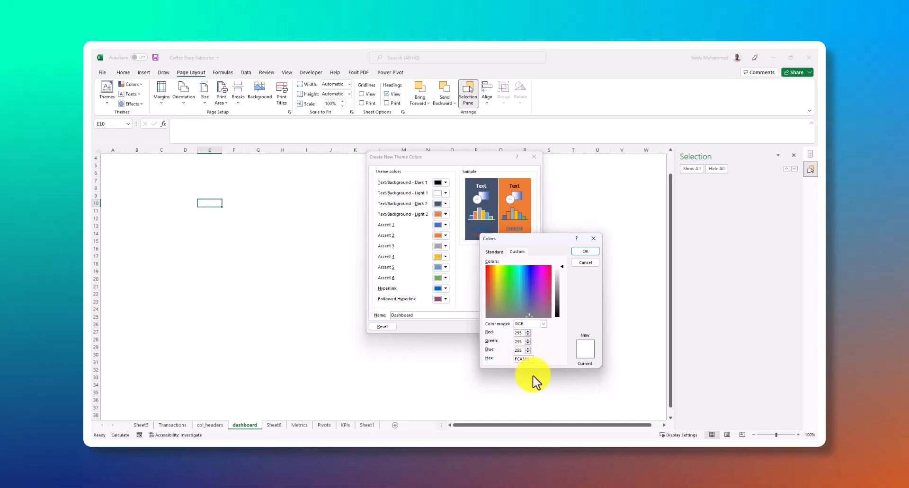
key(Home)
text(#)
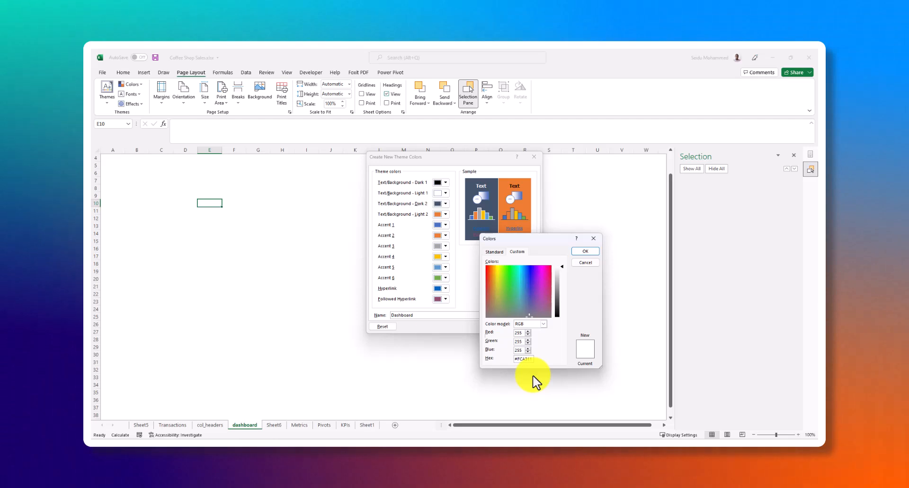
click(586, 251)
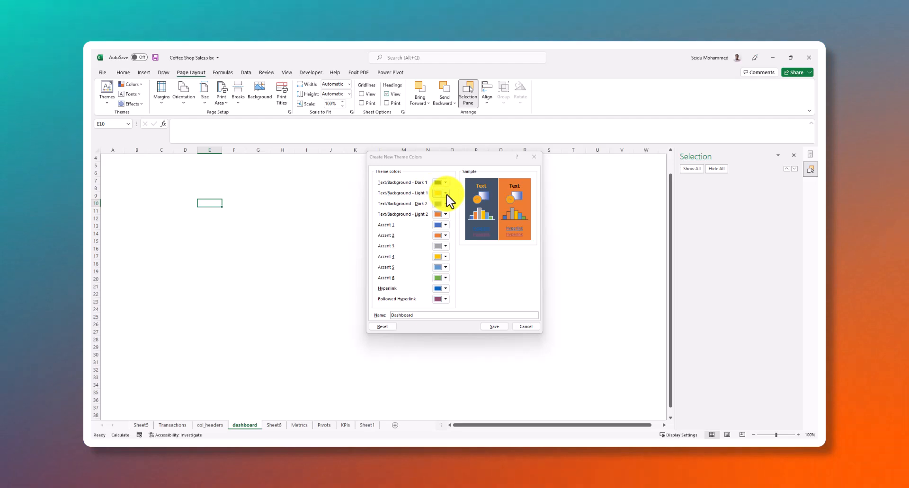
click(446, 196)
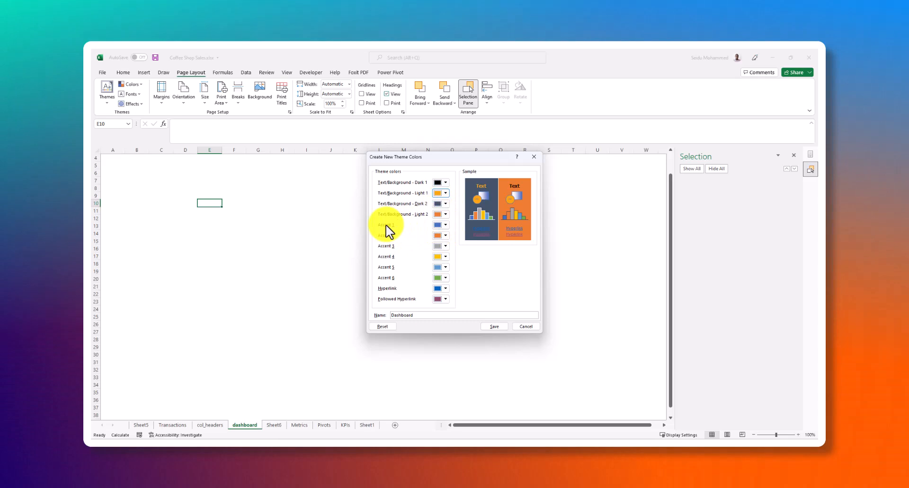
click(446, 226)
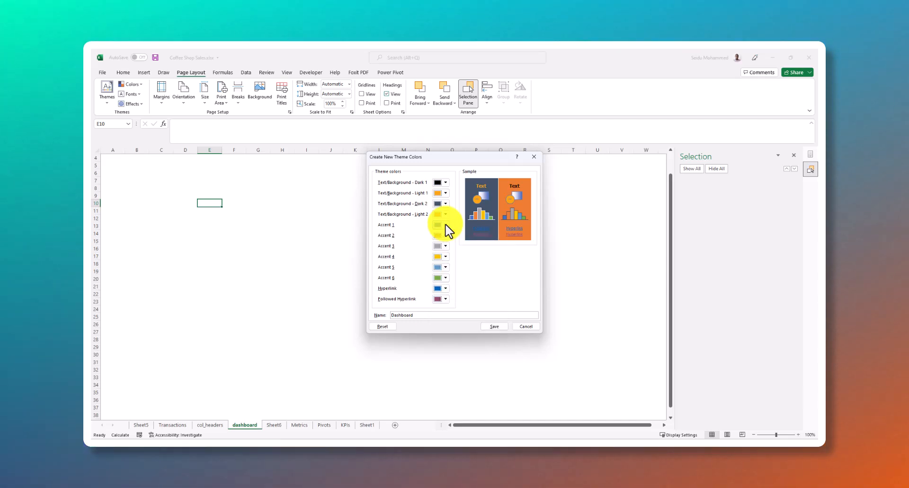
click(444, 226)
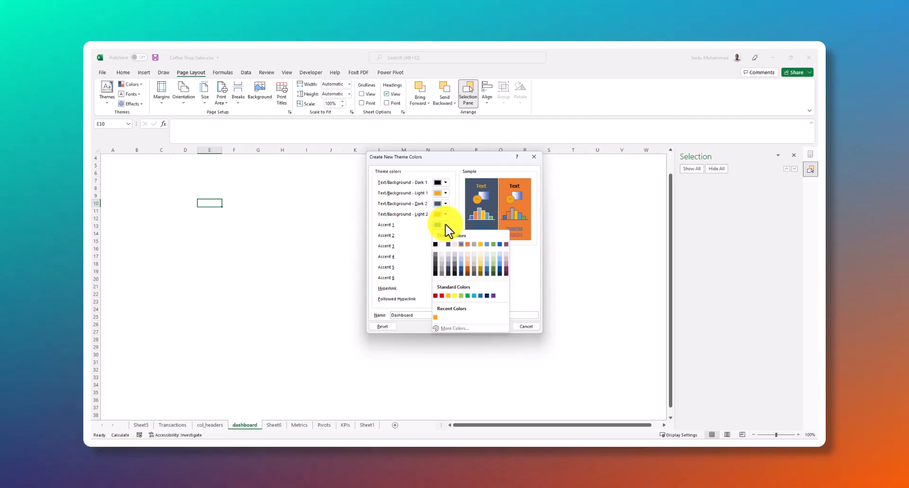
click(445, 225)
click(445, 225)
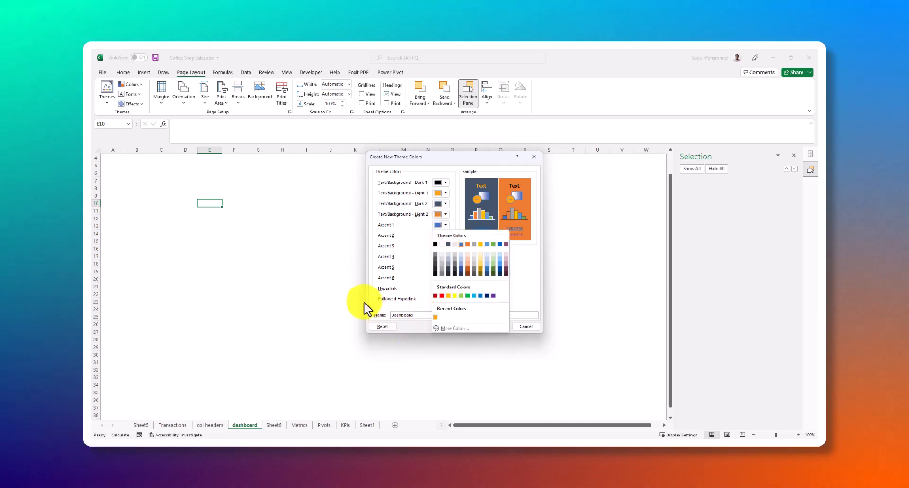
click(330, 280)
Switch to the Google Sheets spreadsheet, copy the navy color code 14213D from cell B4 and return to Excel
mouse_move(469, 436)
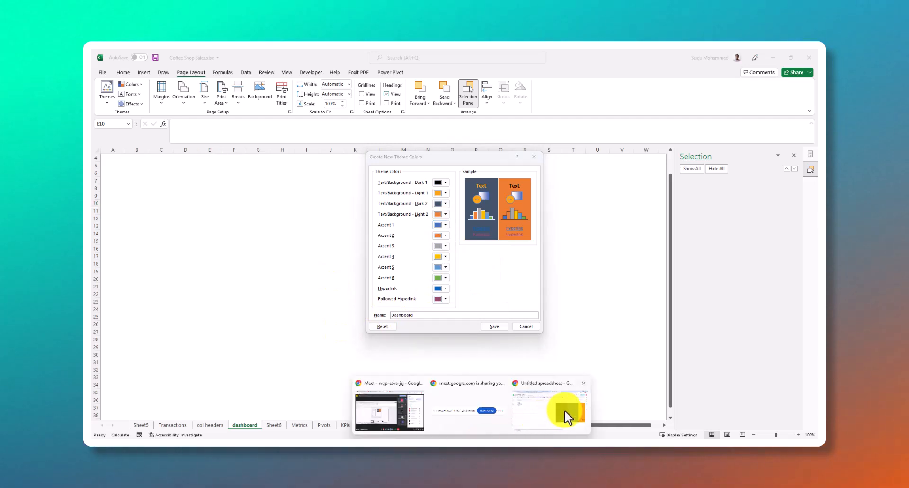
click(568, 414)
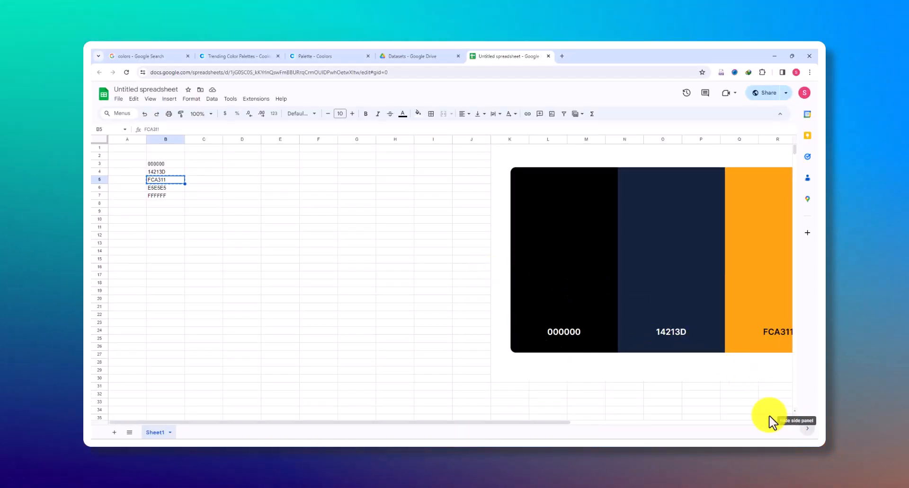
drag(566, 424, 663, 408)
click(564, 320)
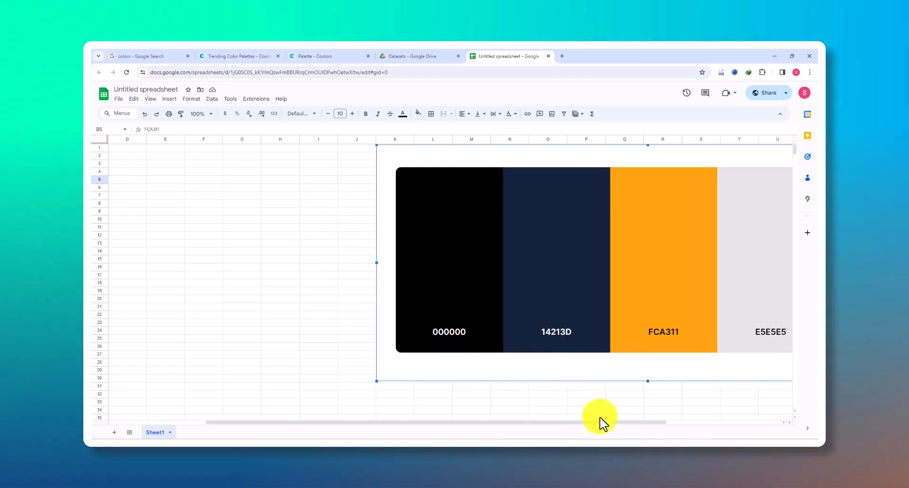
drag(594, 423, 308, 384)
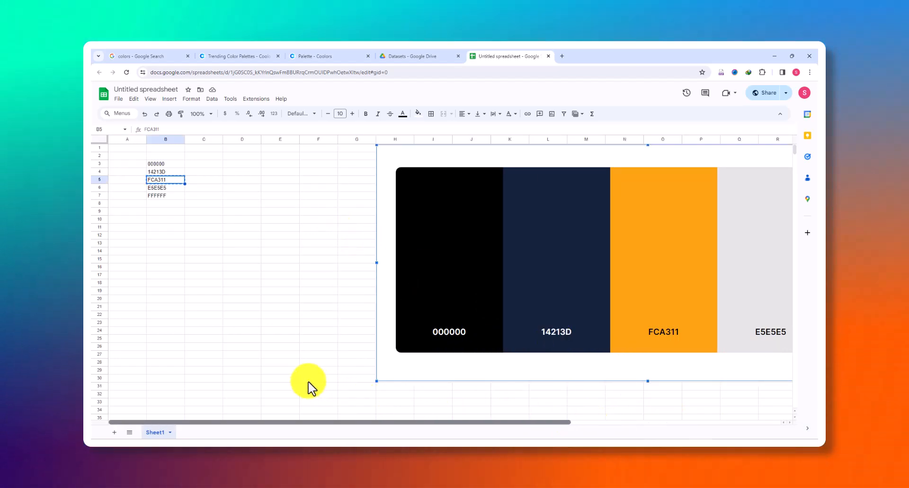
click(160, 172)
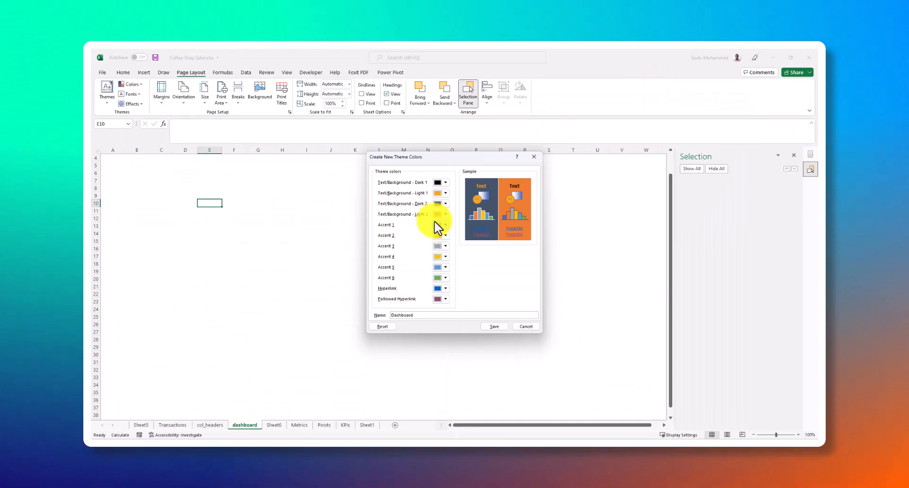
Set the Accent 1 color of the Dashboard theme to the custom hex color 14213D
click(446, 227)
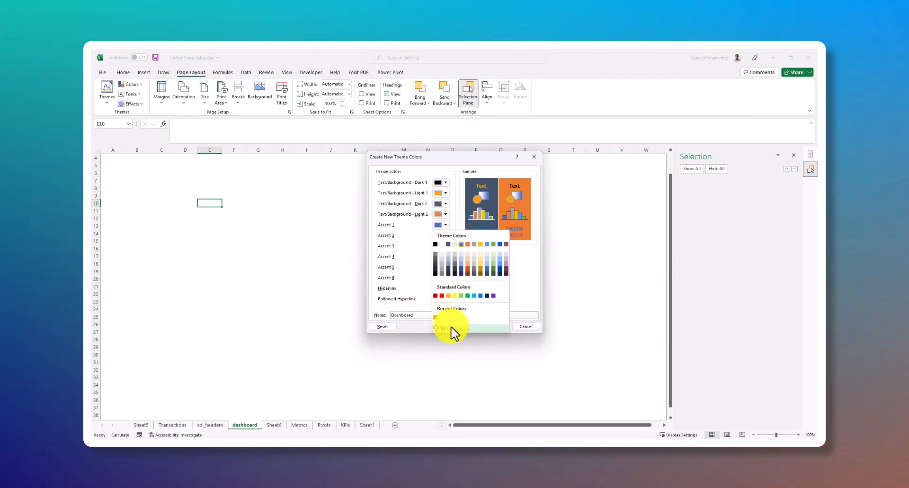
click(456, 328)
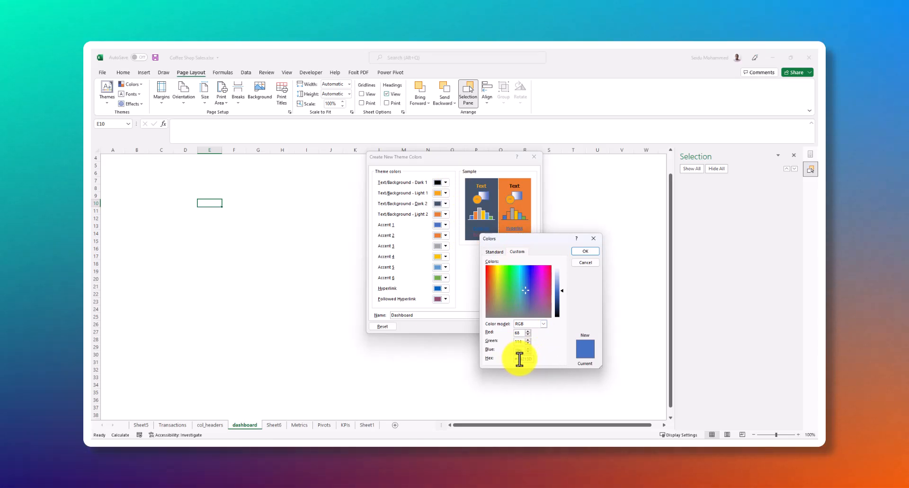
click(584, 252)
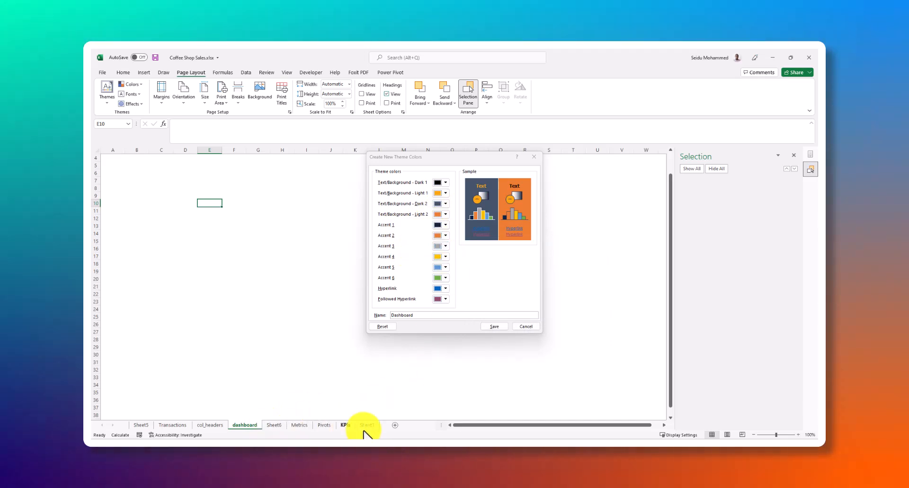
Switch to the Google Sheets spreadsheet to review the full color palette image, and return to Excel
click(473, 448)
click(544, 419)
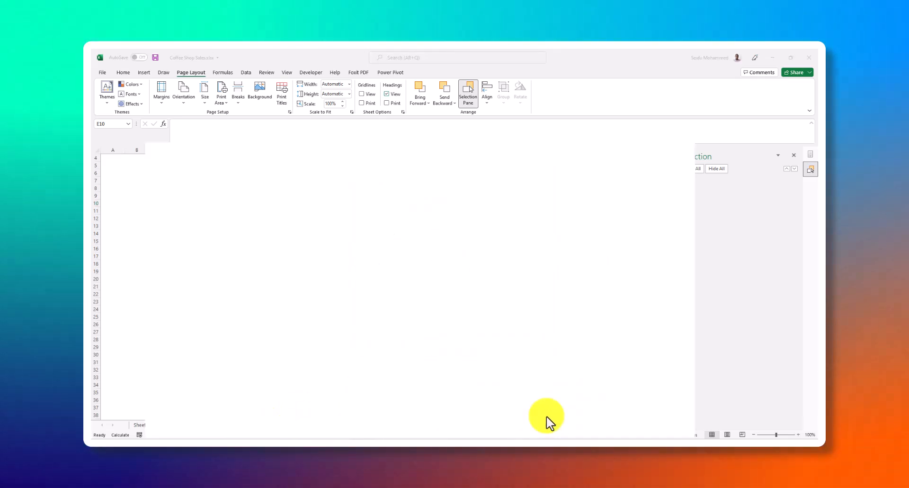
click(807, 429)
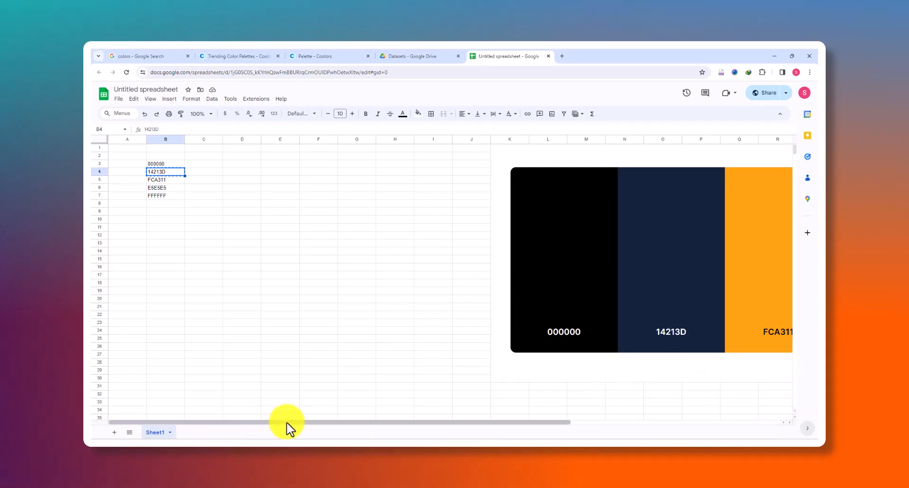
drag(287, 423, 451, 424)
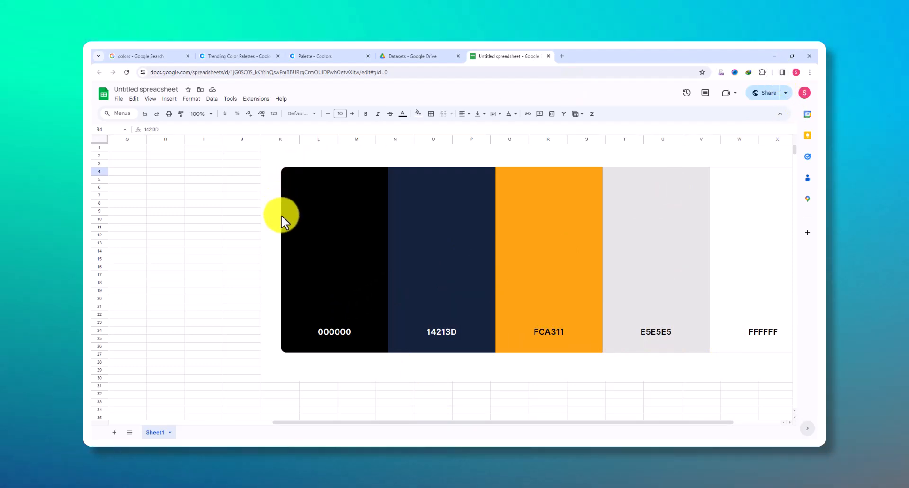
click(241, 244)
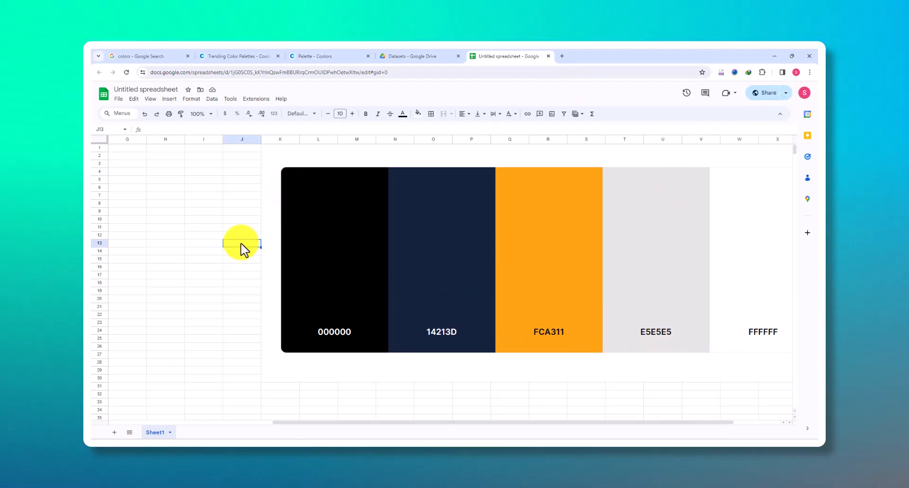
click(777, 56)
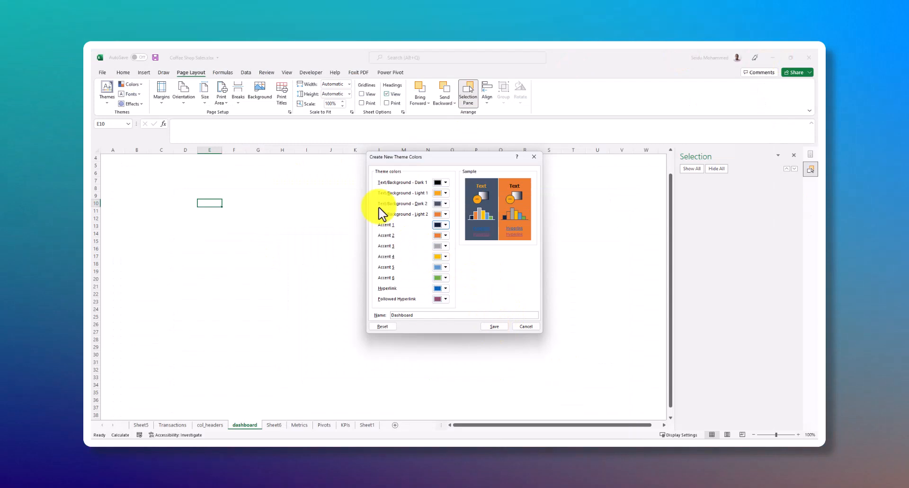
Save the custom Dashboard theme colors and select cell C8 on the dashboard sheet
click(494, 326)
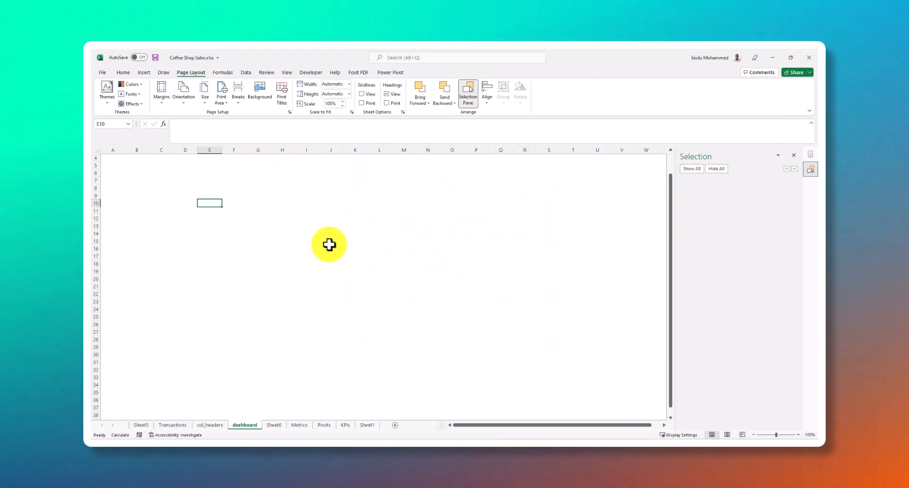
click(329, 245)
scroll(321, 251, up, 1)
click(193, 199)
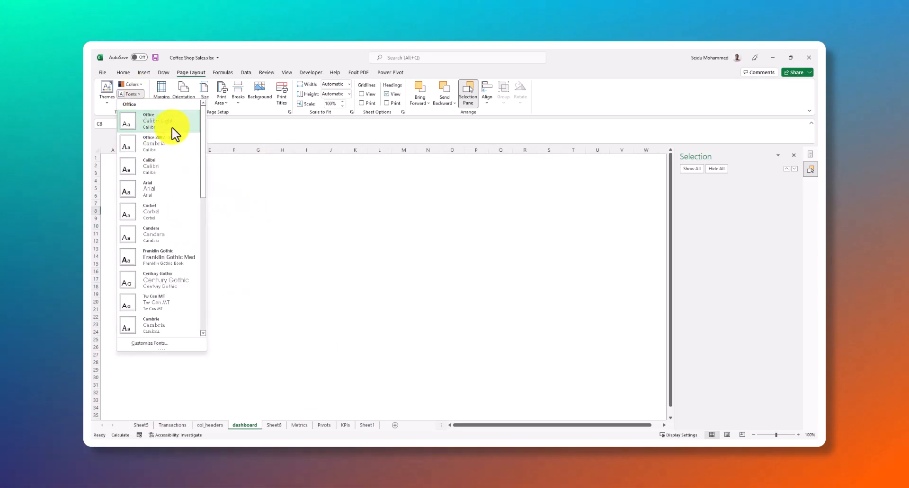
Start a new custom set of theme fonts and browse the available heading fonts
click(163, 345)
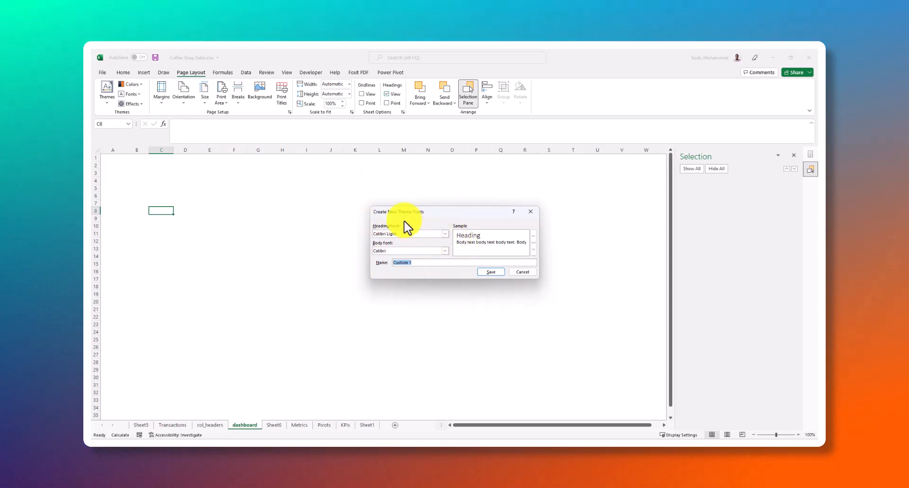
click(443, 234)
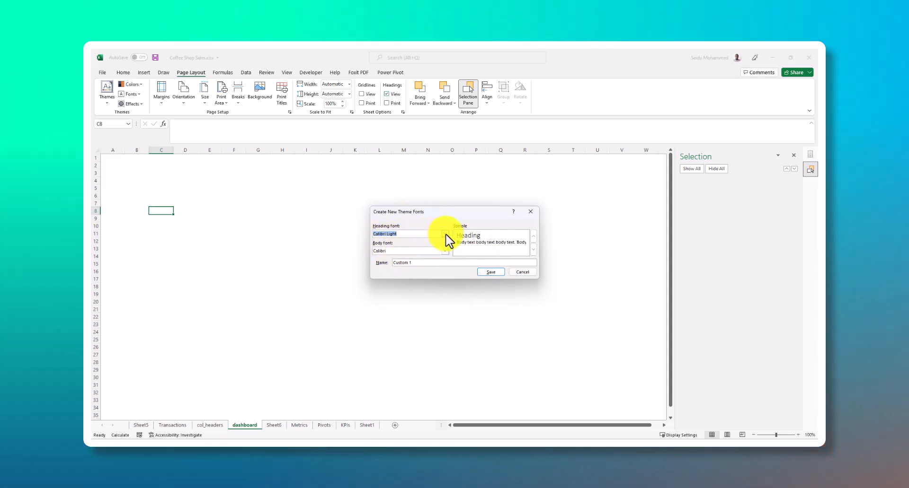
click(445, 234)
scroll(416, 277, down, 3)
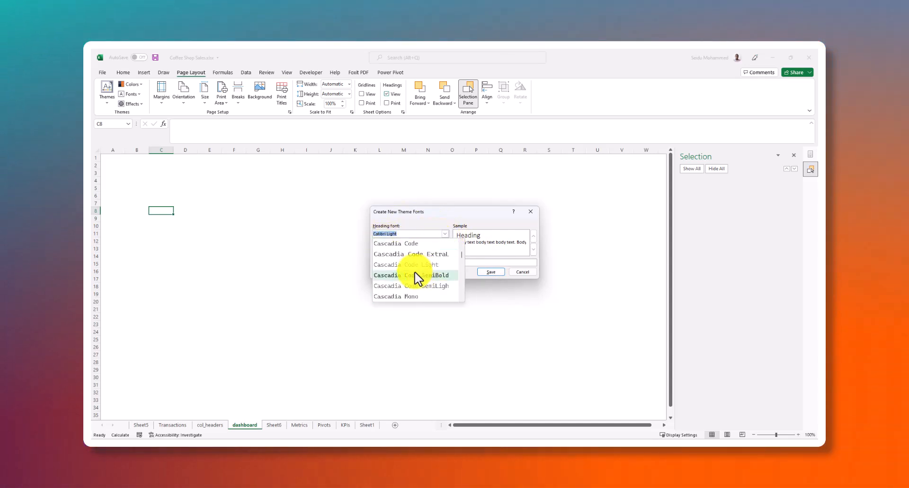
scroll(417, 277, down, 3)
scroll(420, 289, down, 6)
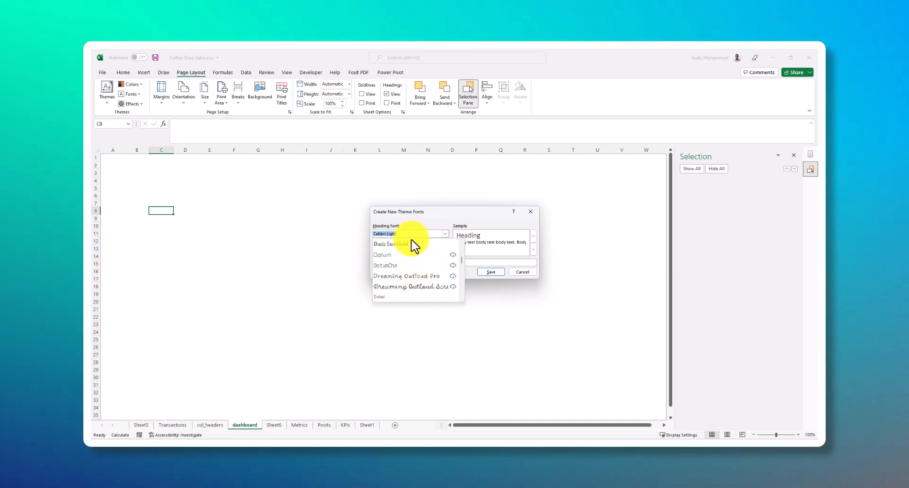
scroll(463, 263, up, 8)
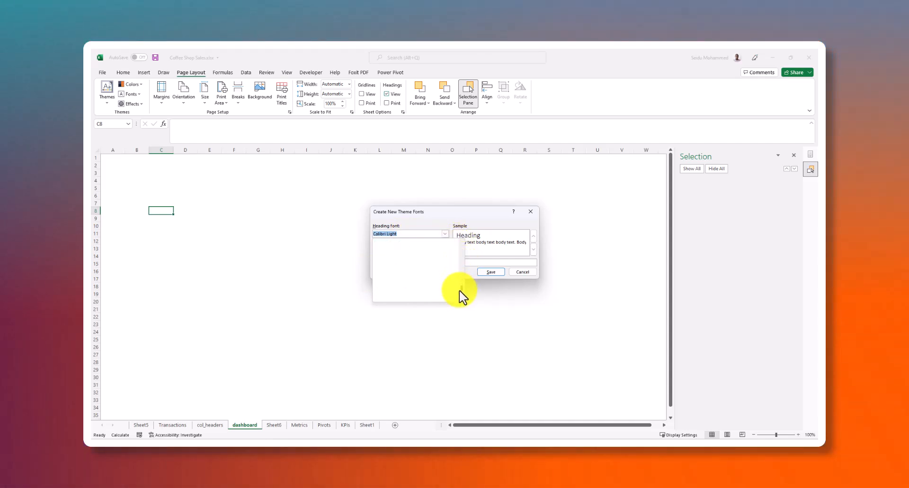
scroll(462, 267, down, 15)
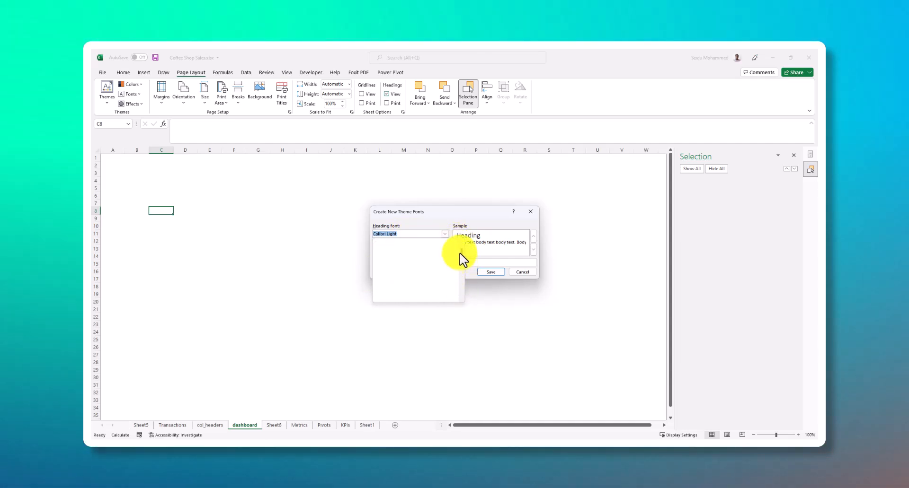
drag(459, 267, 455, 248)
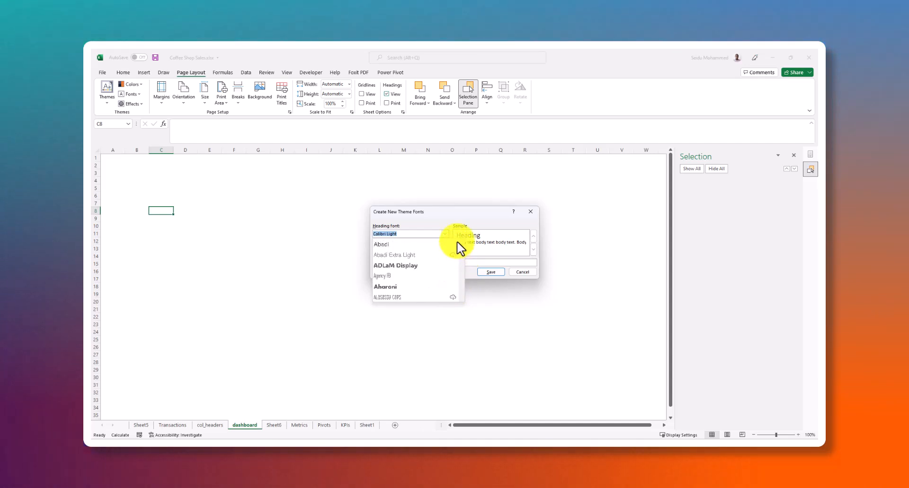
drag(460, 271, 459, 248)
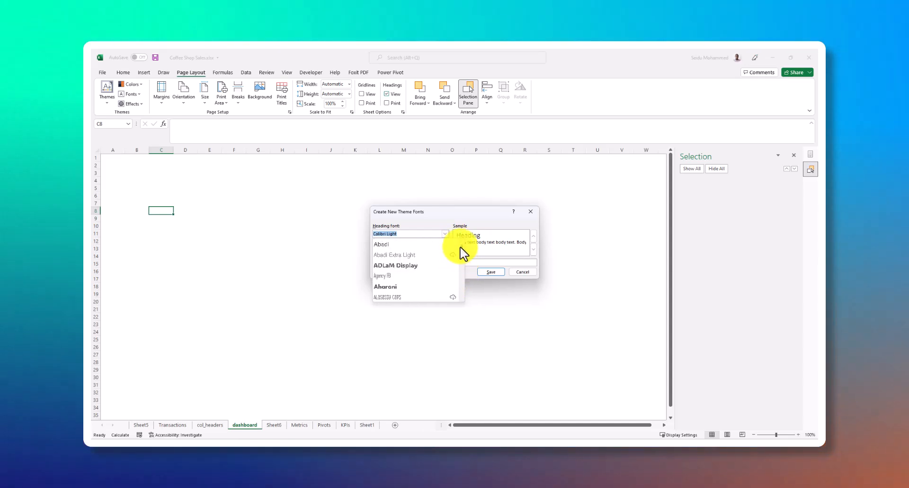
click(417, 235)
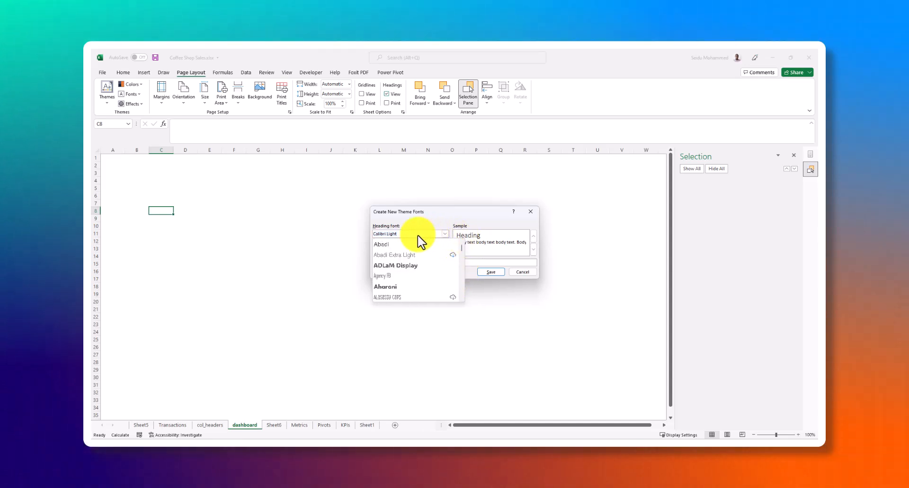
key(BackSpace)
key(BackSpace)
key(BackSpace)
key(BackSpace)
key(BackSpace)
key(BackSpace)
key(BackSpace)
key(BackSpace)
key(BackSpace)
key(BackSpace)
key(BackSpace)
key(BackSpace)
key(BackSpace)
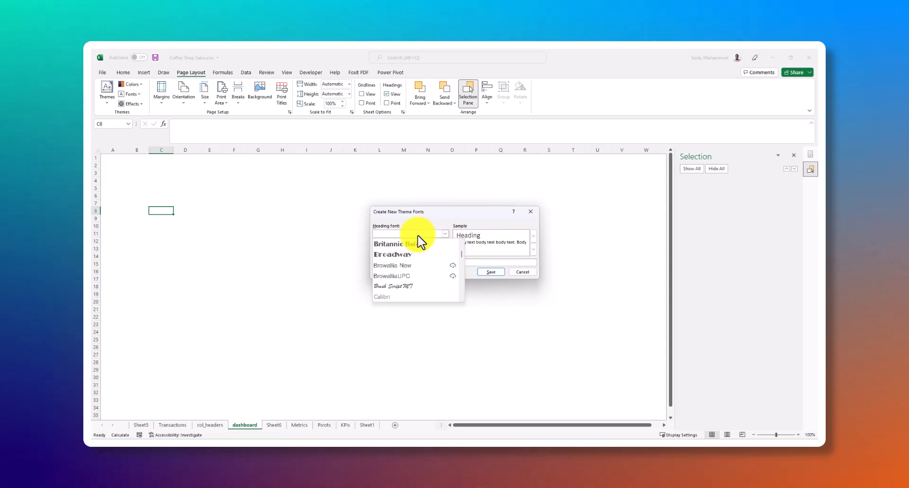
text(Pr)
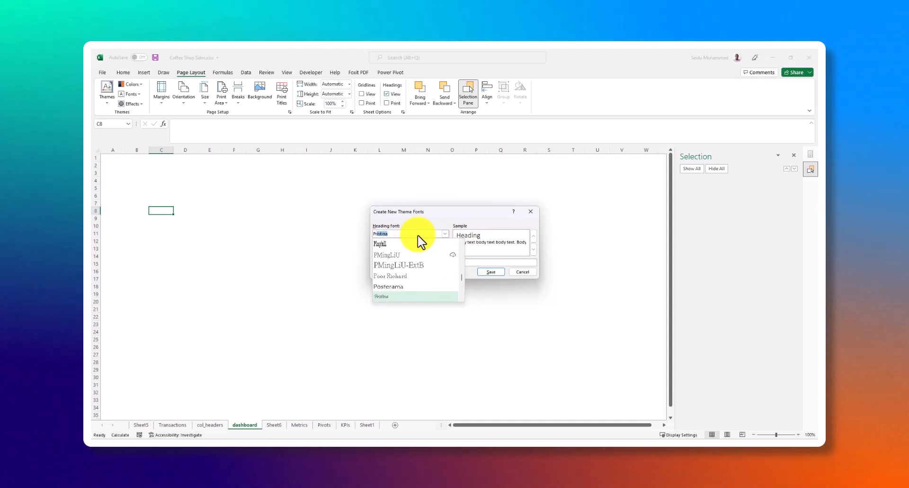
text(ox)
key(BackSpace)
key(BackSpace)
key(BackSpace)
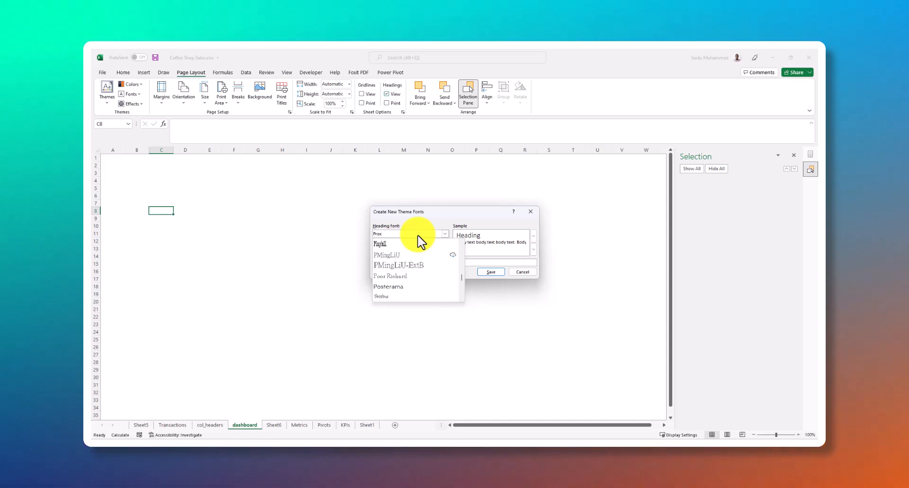
key(BackSpace)
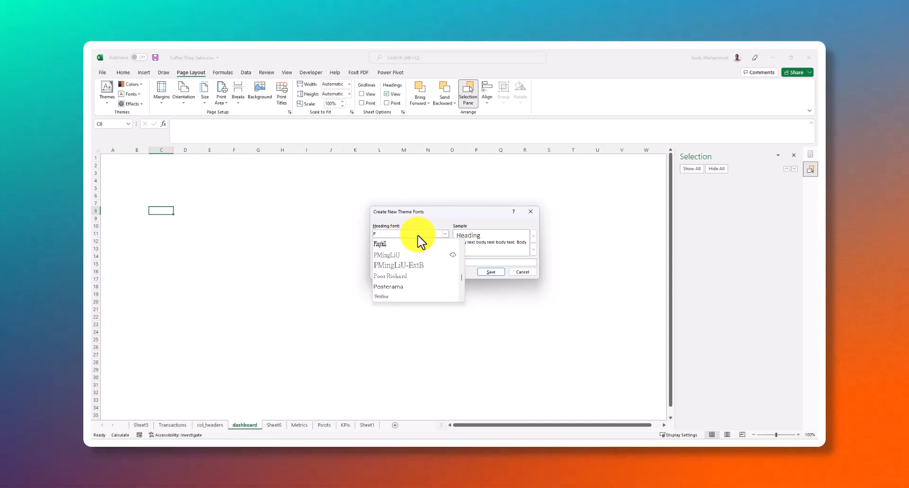
text(Po)
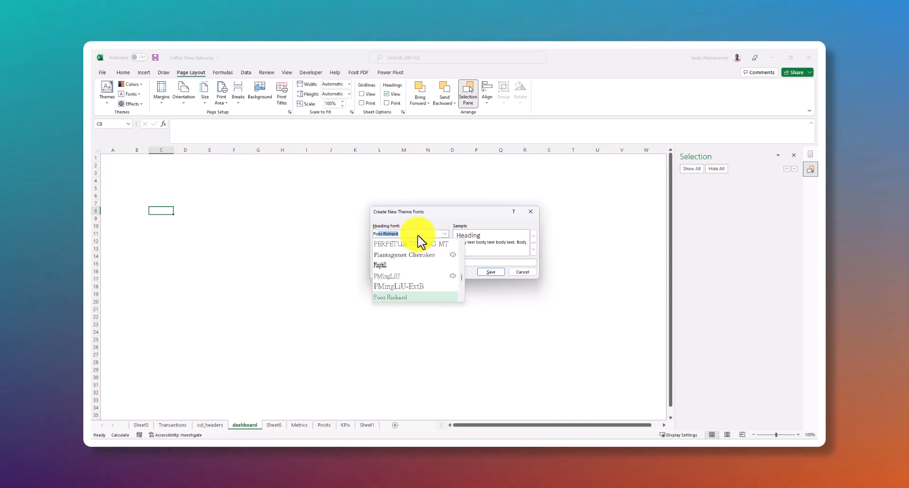
text(pi)
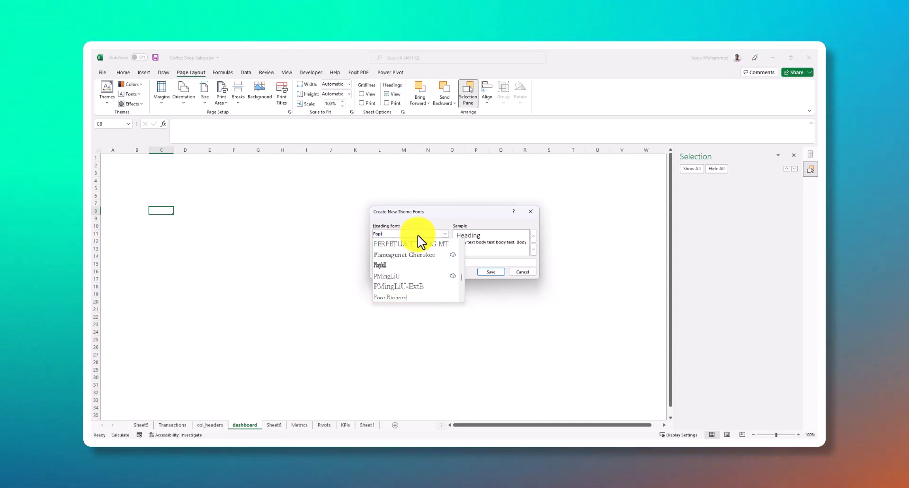
scroll(417, 251, down, 10)
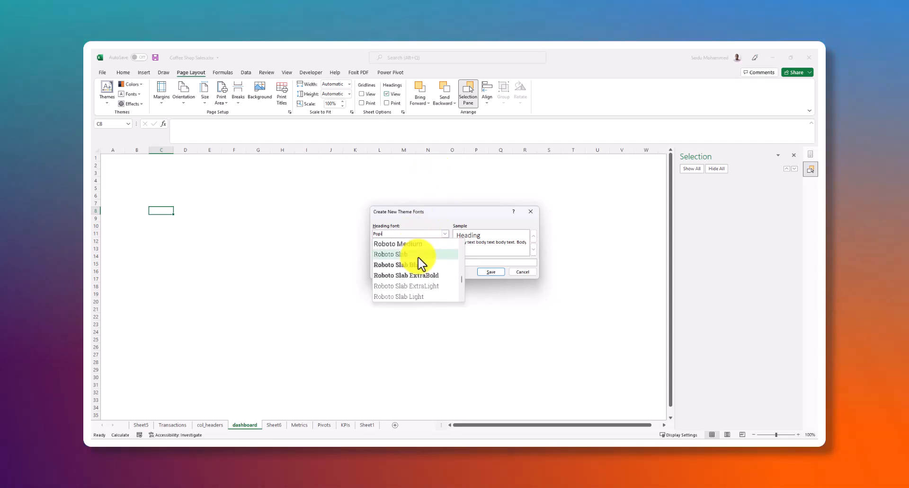
click(428, 215)
click(522, 272)
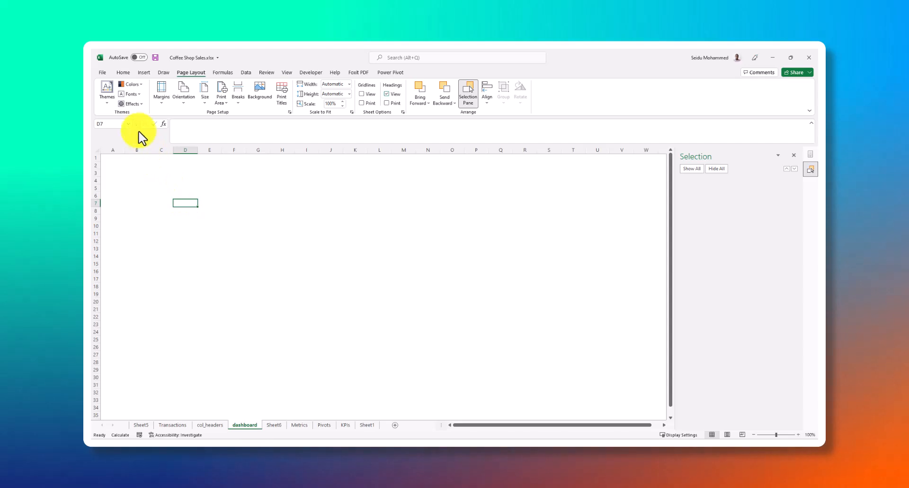
click(110, 103)
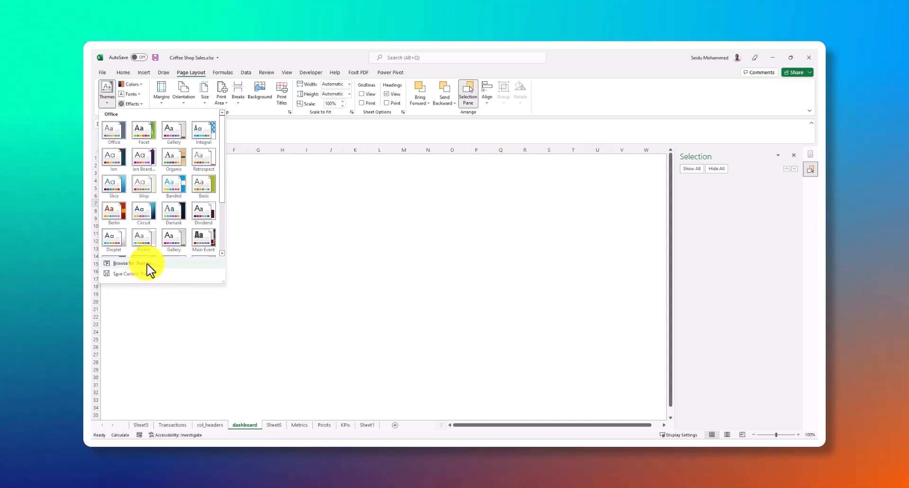
click(268, 216)
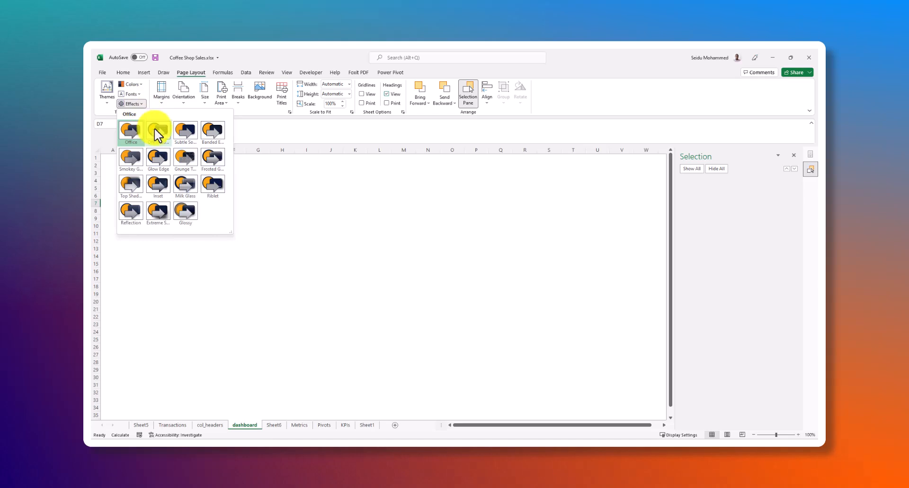
click(296, 211)
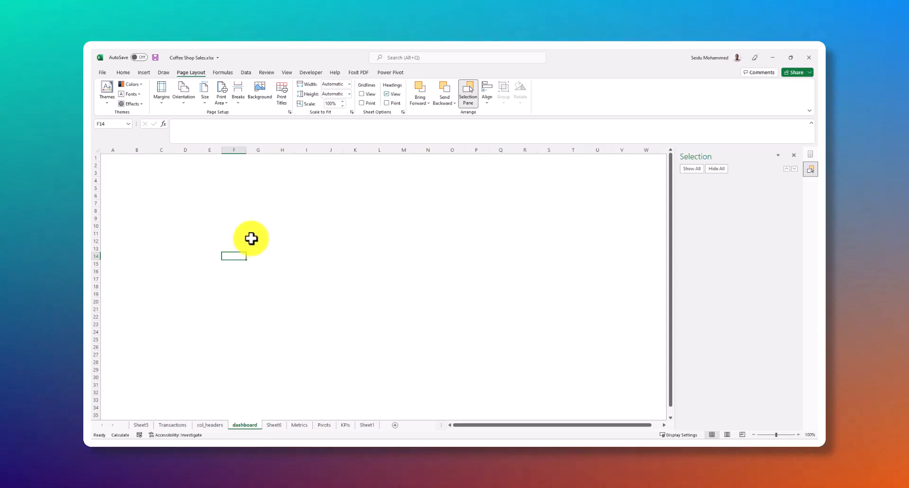
drag(207, 194, 499, 374)
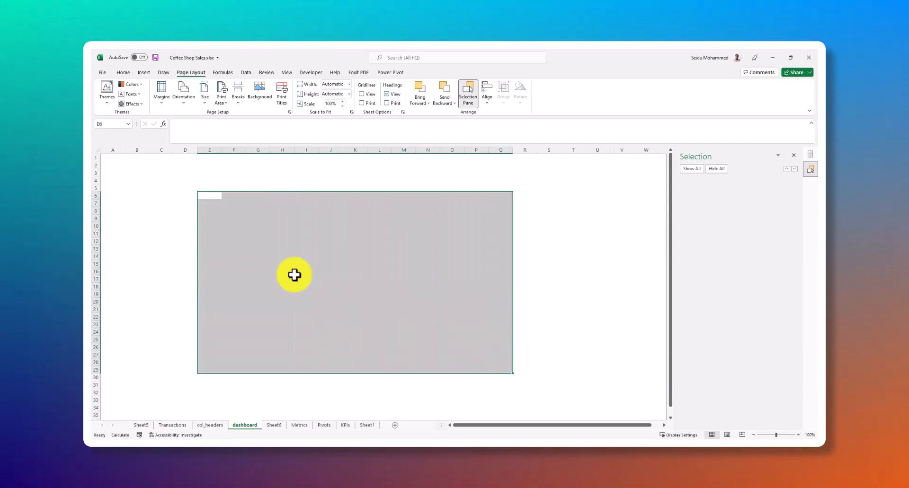
click(169, 187)
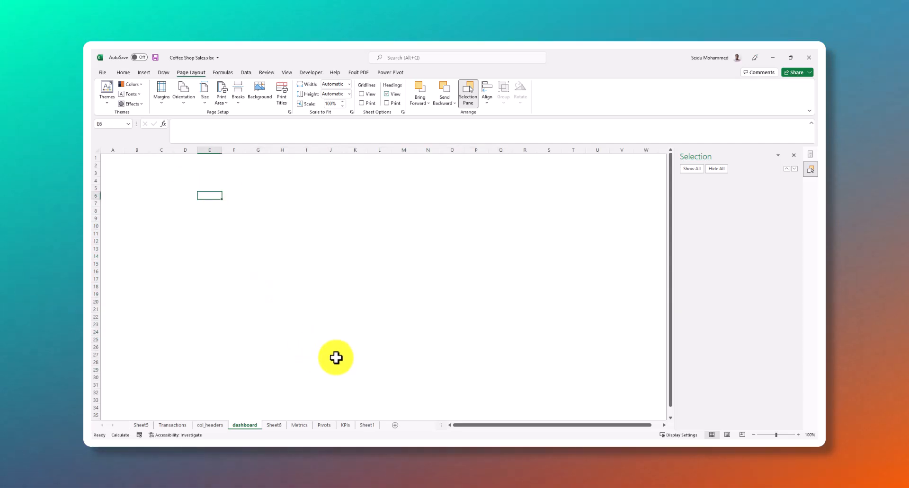
Insert a clustered column chart of the monthly total sales in B3:C9 on the Metrics sheet
click(301, 426)
scroll(241, 278, up, 1)
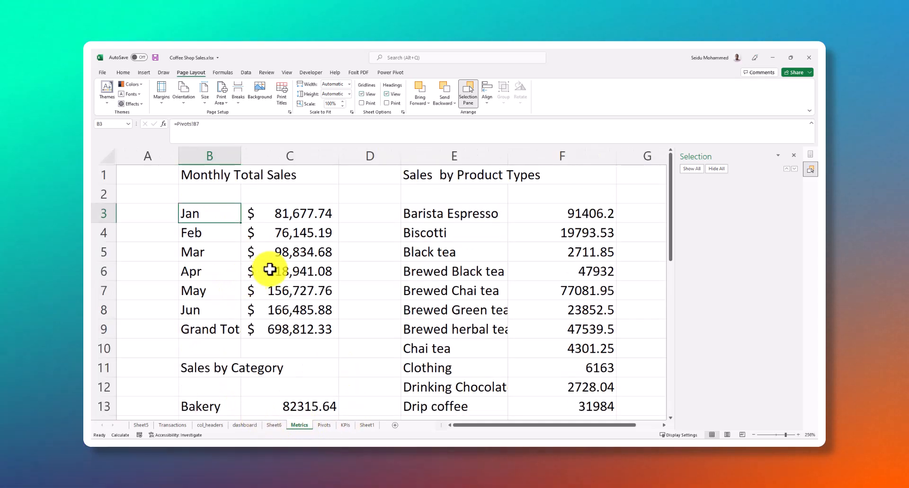
click(352, 297)
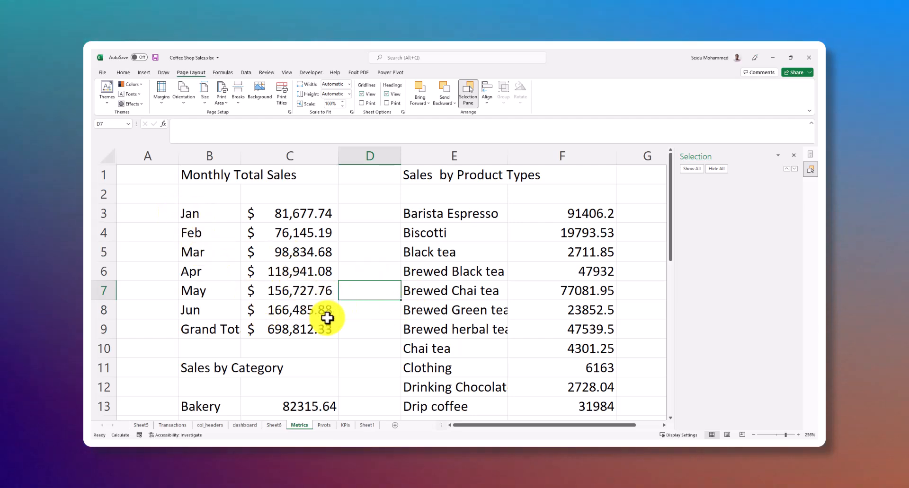
click(191, 213)
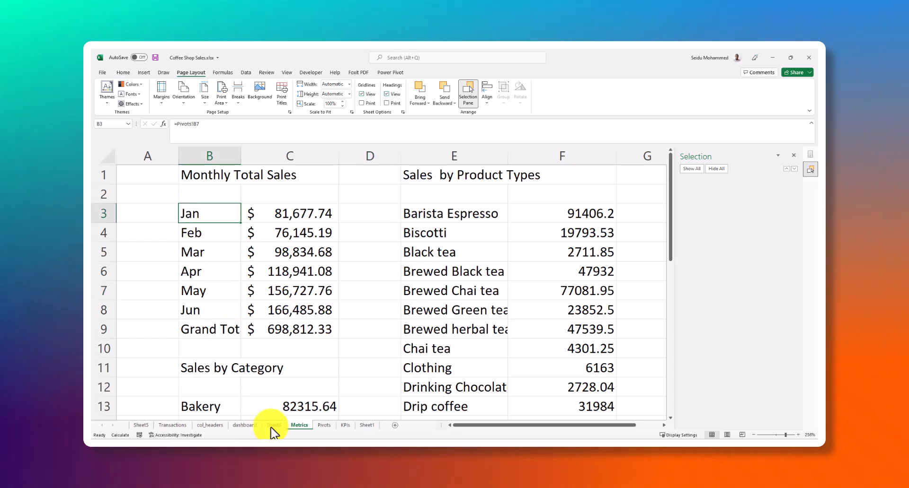
mouse_move(256, 436)
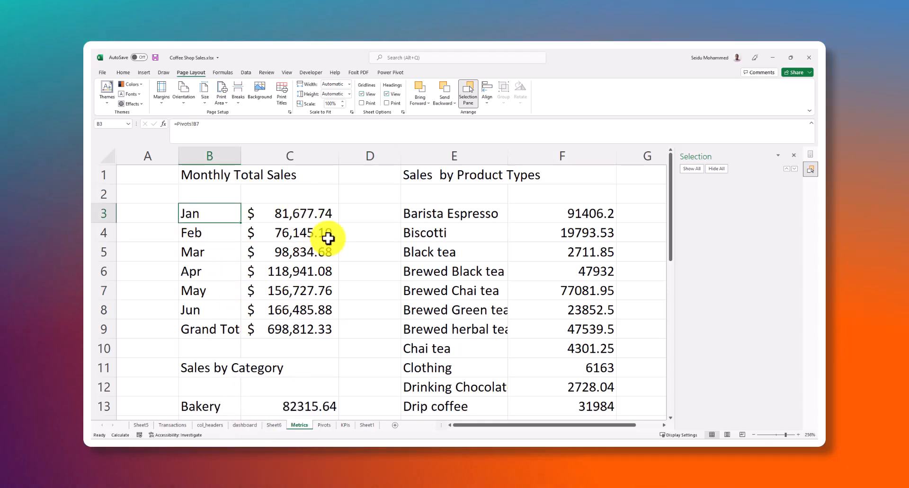
shift+click(318, 312)
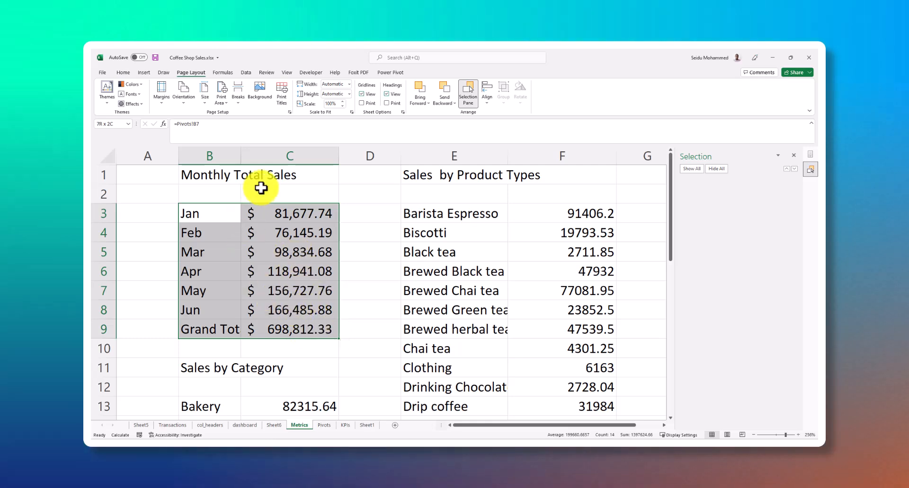
click(142, 73)
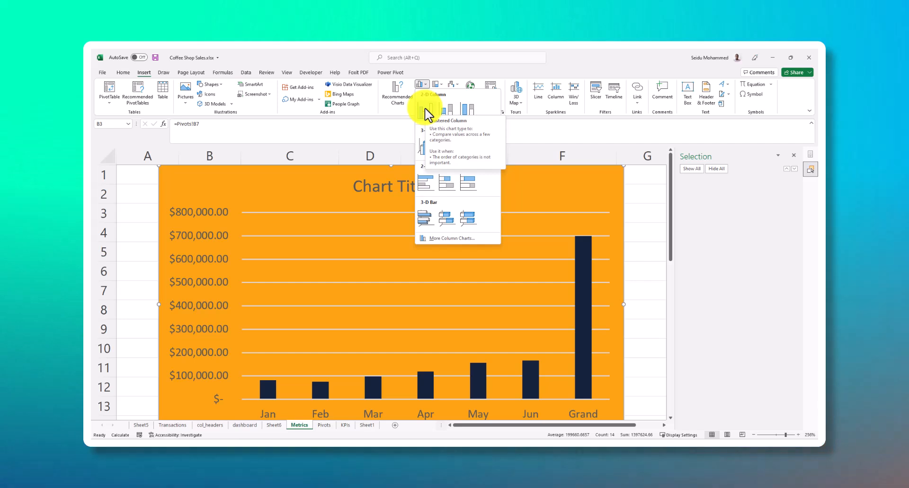
click(427, 113)
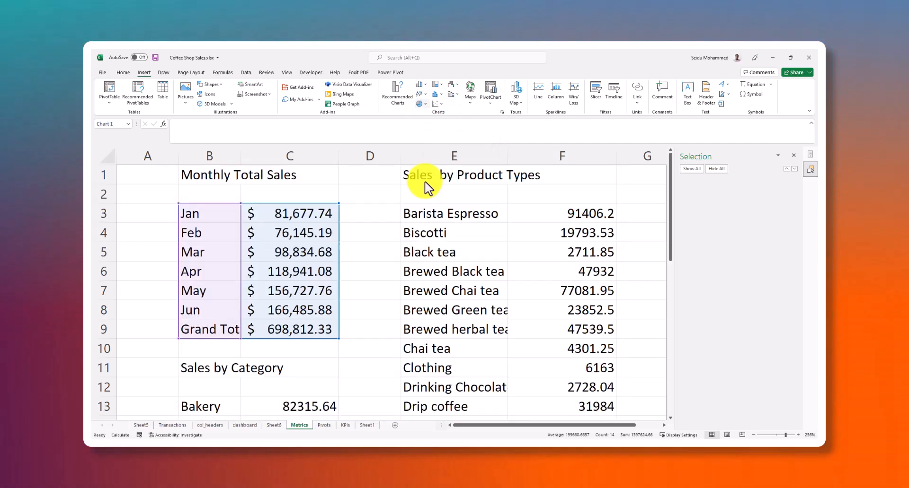
Shrink the monthly sales column chart on the Metrics sheet and delete it
scroll(447, 303, down, 3)
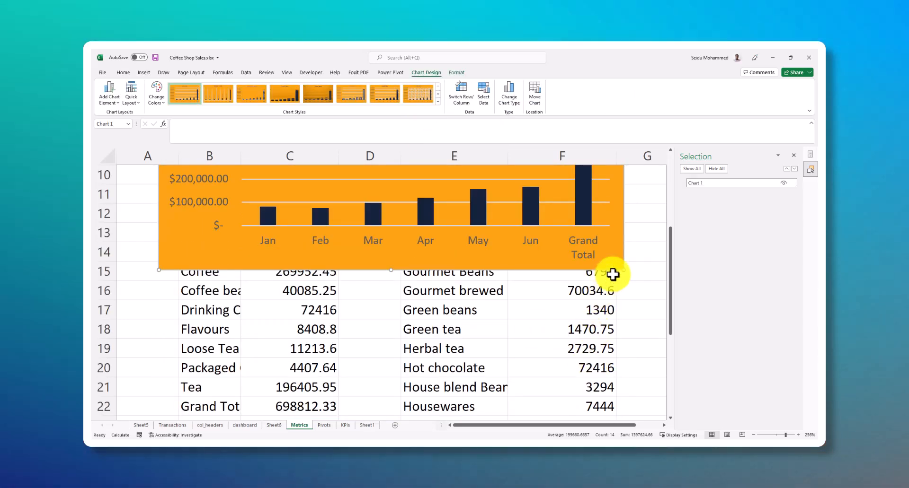
drag(624, 270, 404, 270)
scroll(402, 305, up, 3)
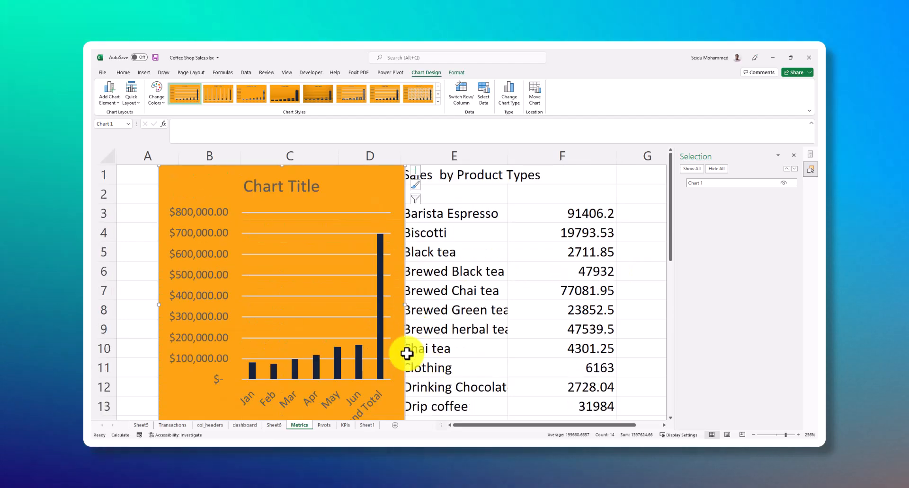
drag(405, 166, 399, 266)
drag(345, 290, 369, 229)
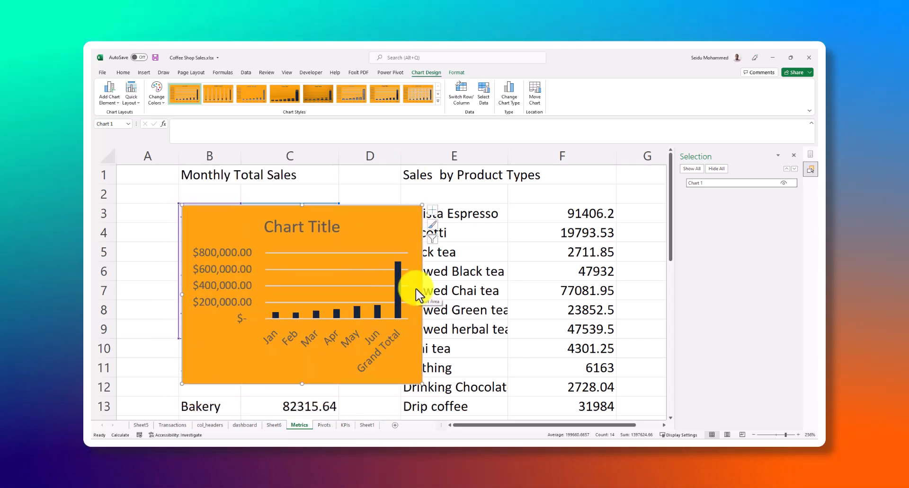
key(Delete)
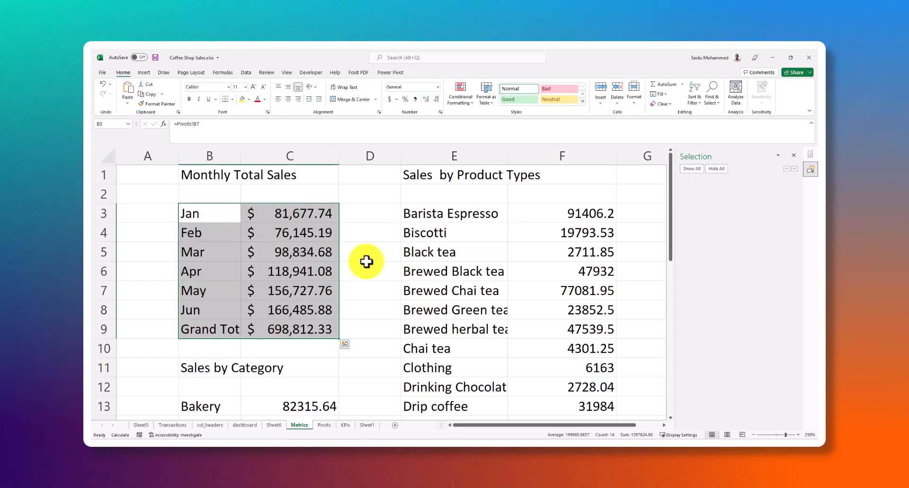
Look over the blank dashboard sheet and switch to Sheet1 with the coffee sales dashboard layout
click(245, 426)
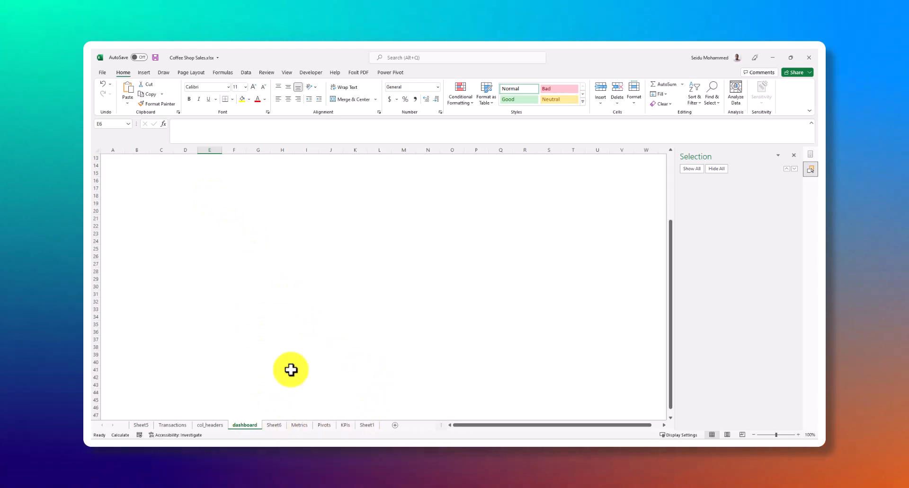
click(368, 426)
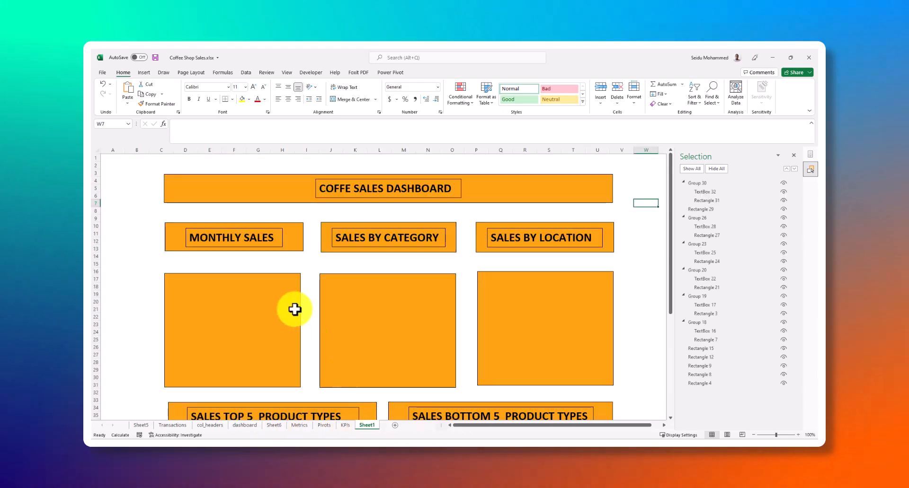
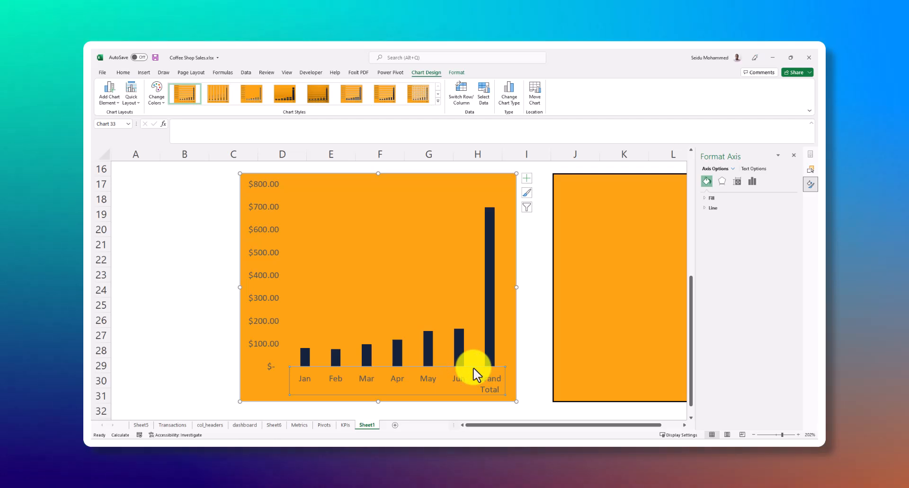
right_click(471, 369)
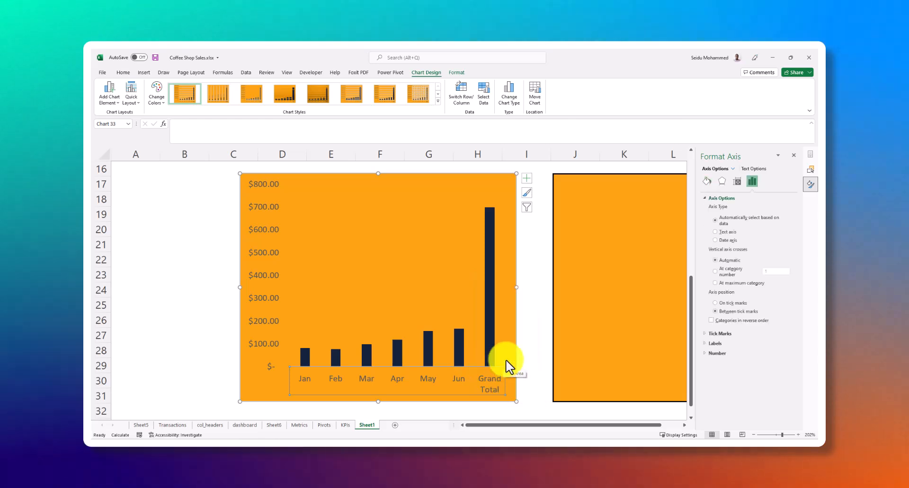
click(456, 73)
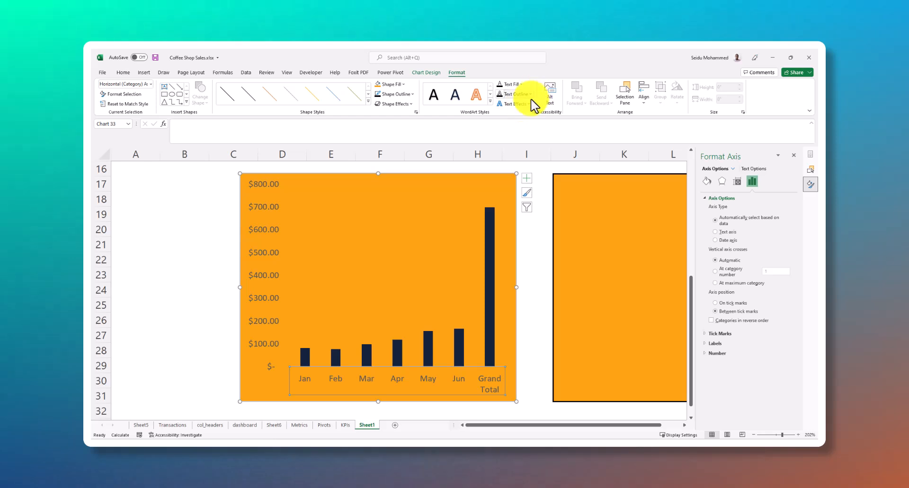
click(412, 95)
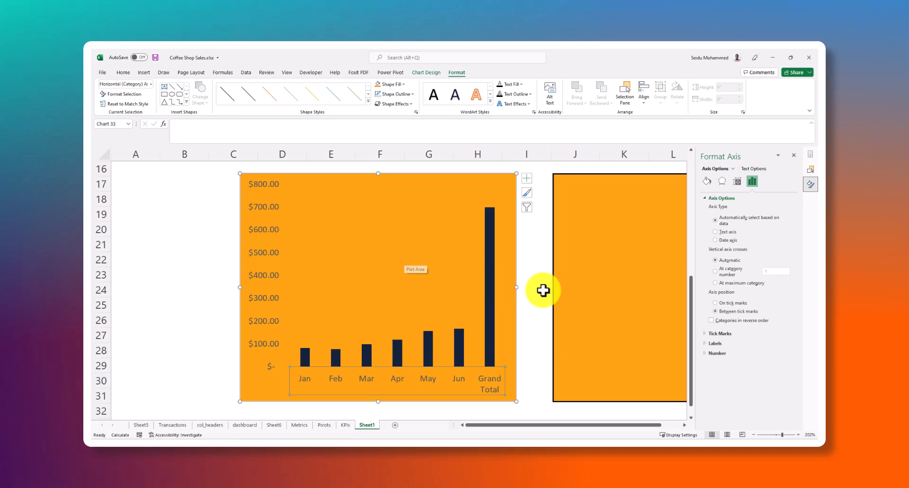
click(532, 277)
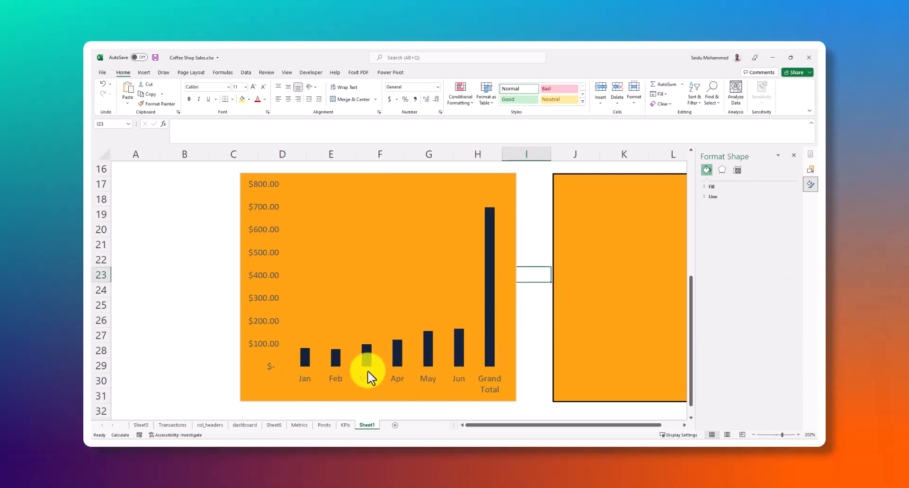
click(484, 378)
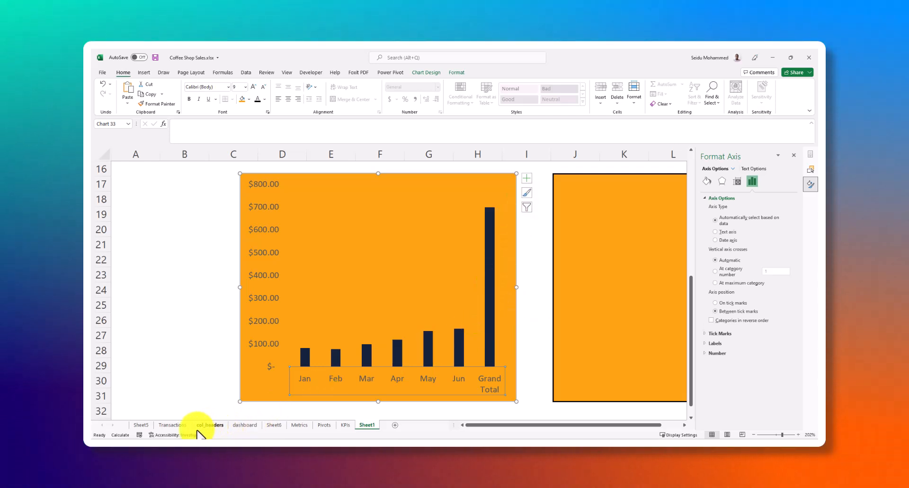
Clear the Grand Total row in B9:C9 on the Metrics sheet and return to the monthly sales chart on Sheet1
click(299, 425)
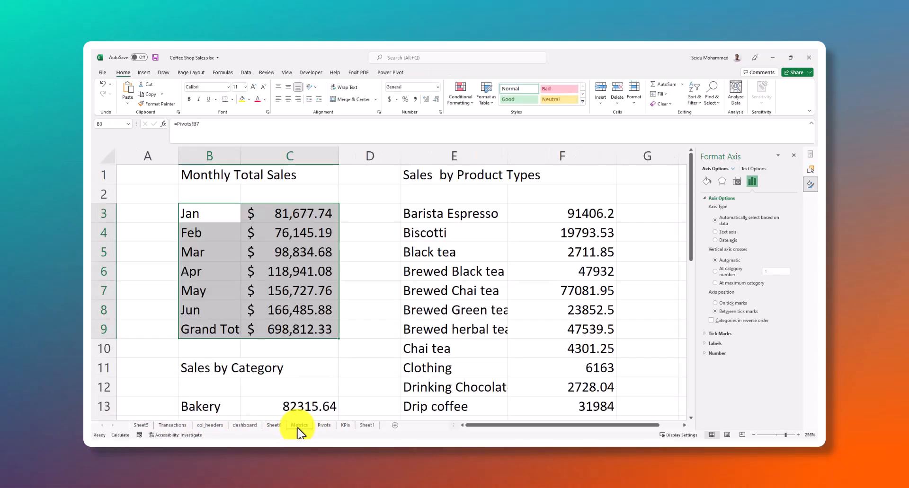
click(296, 352)
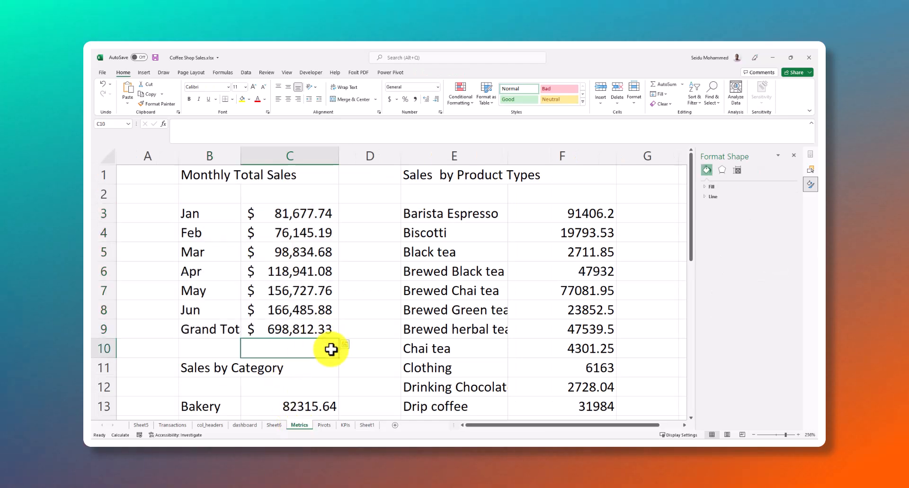
click(198, 330)
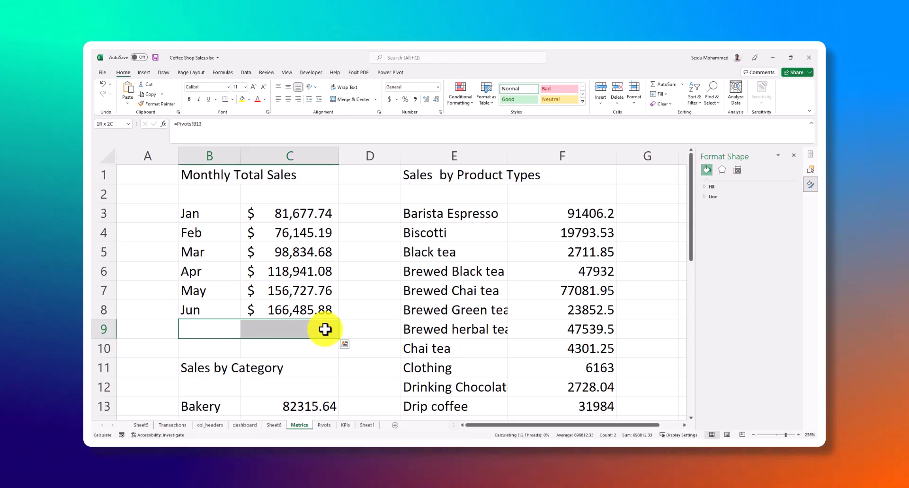
drag(325, 330, 325, 327)
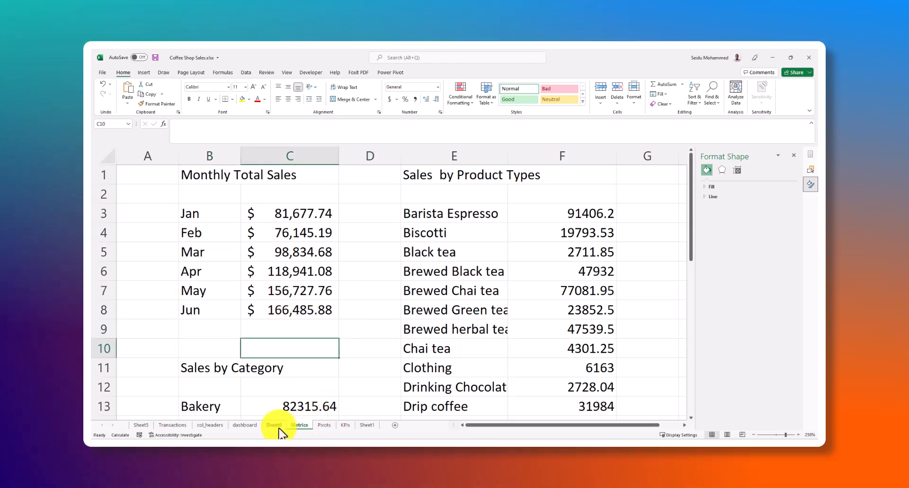
click(365, 426)
click(365, 391)
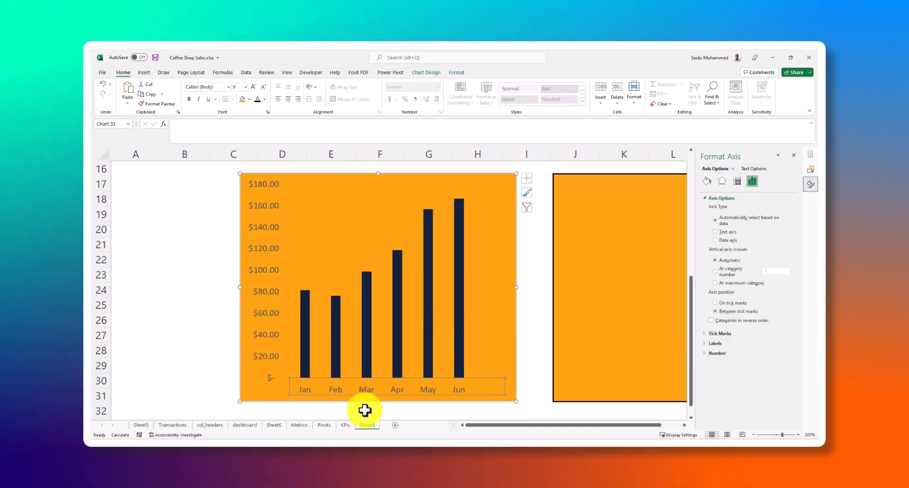
click(503, 255)
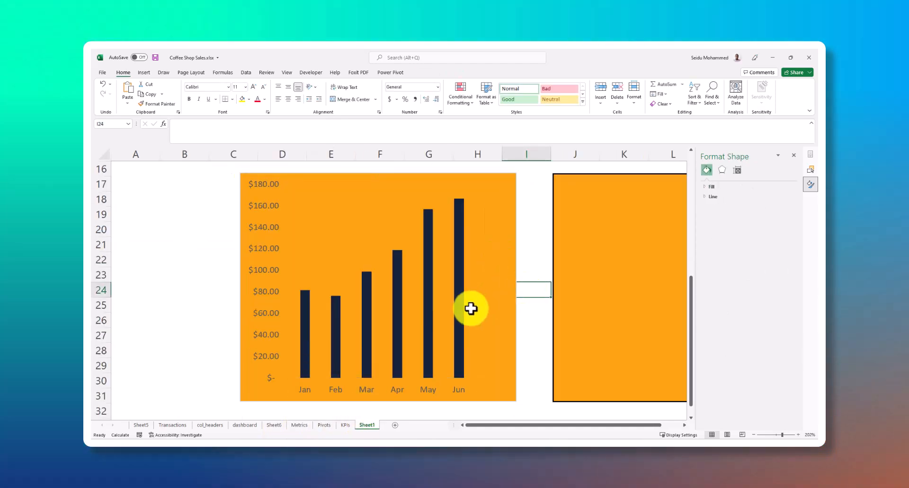
Shrink the plot area of the monthly sales column chart and shift it slightly within the chart frame
click(461, 328)
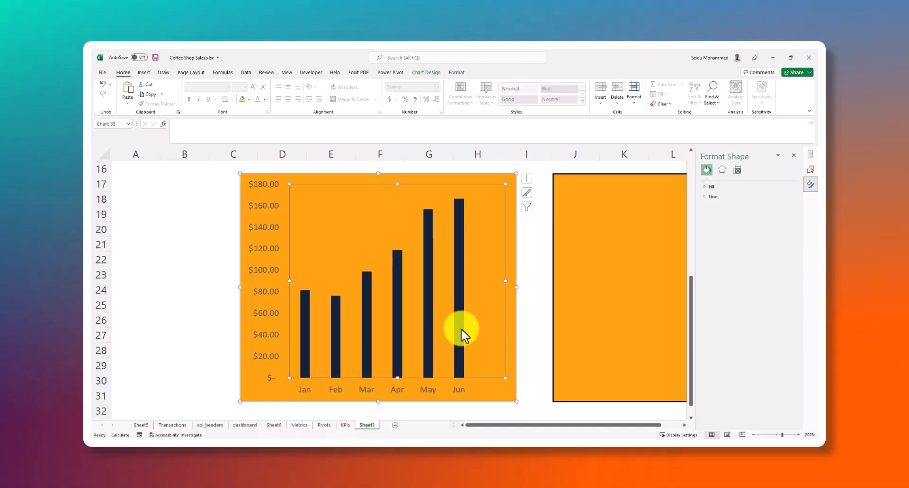
click(477, 350)
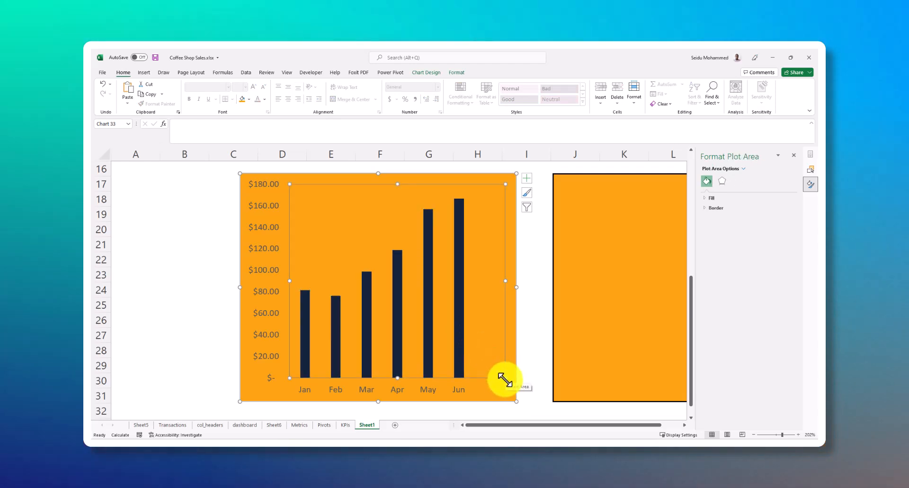
drag(503, 379, 510, 380)
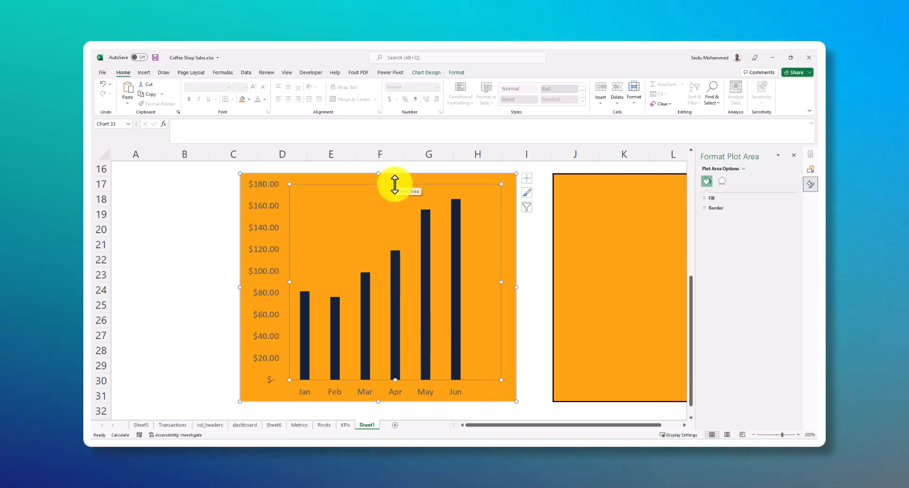
drag(393, 183, 398, 204)
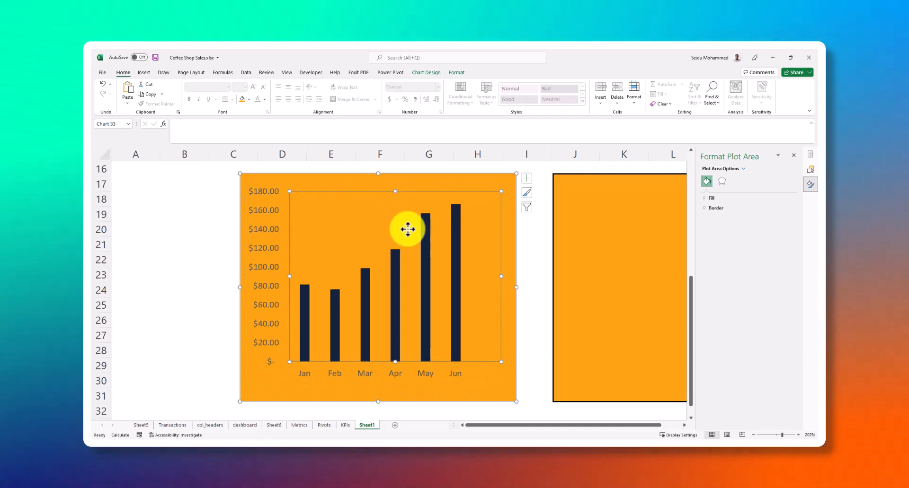
click(500, 372)
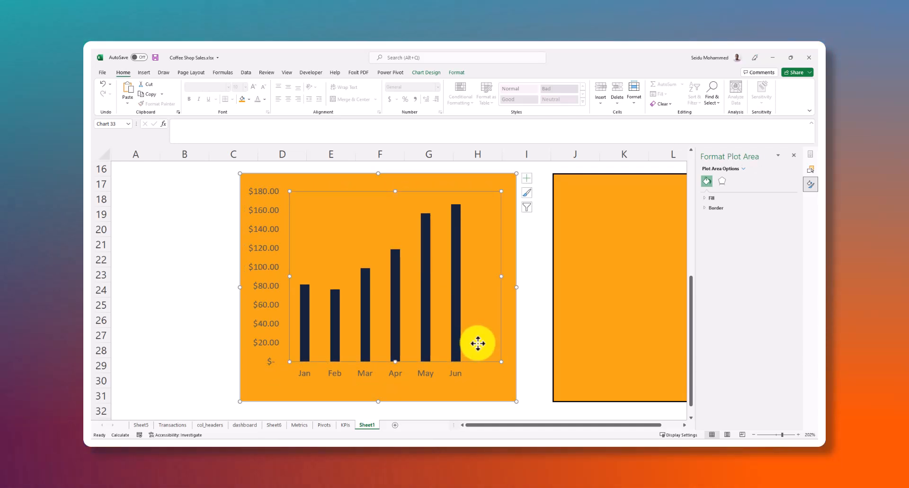
drag(483, 348, 478, 342)
Nudge the whole monthly sales chart into line beneath the MONTHLY SALES heading on Sheet1
click(478, 372)
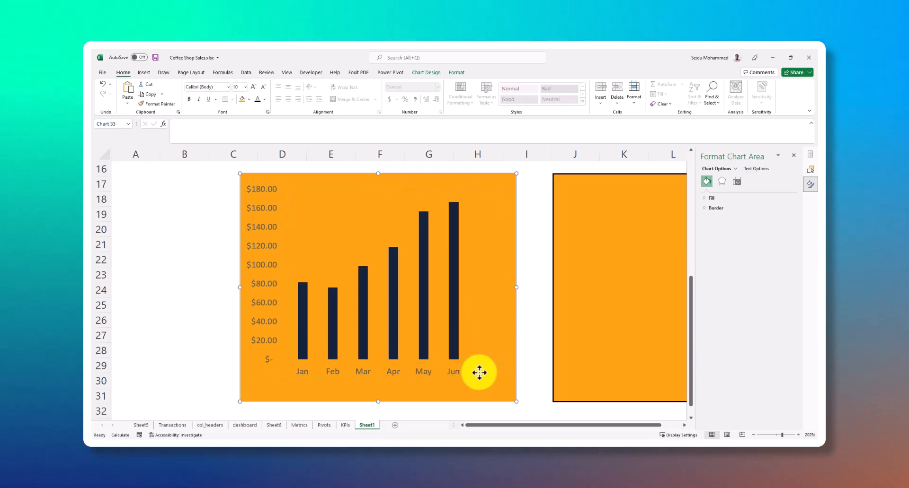
drag(479, 372, 475, 371)
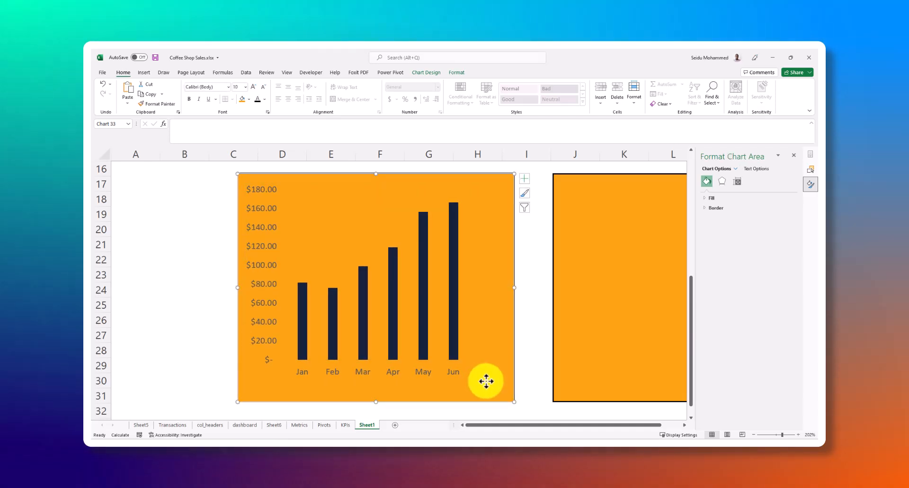
mouse_move(490, 383)
mouse_down()
mouse_move(489, 406)
mouse_move(487, 379)
mouse_up()
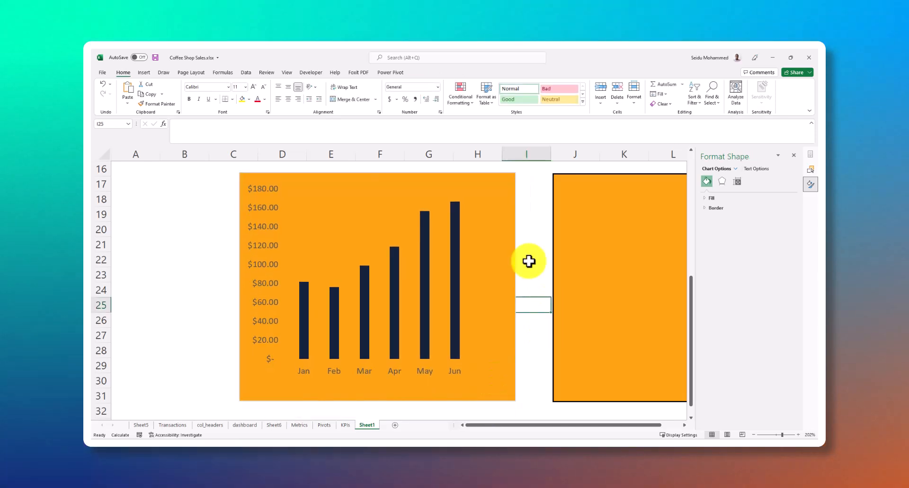
scroll(511, 220, up, 5)
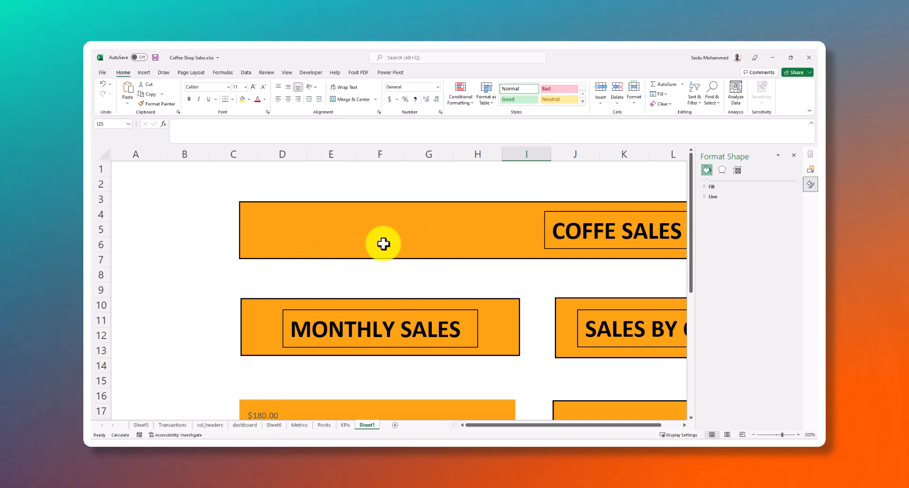
scroll(383, 245, down, 6)
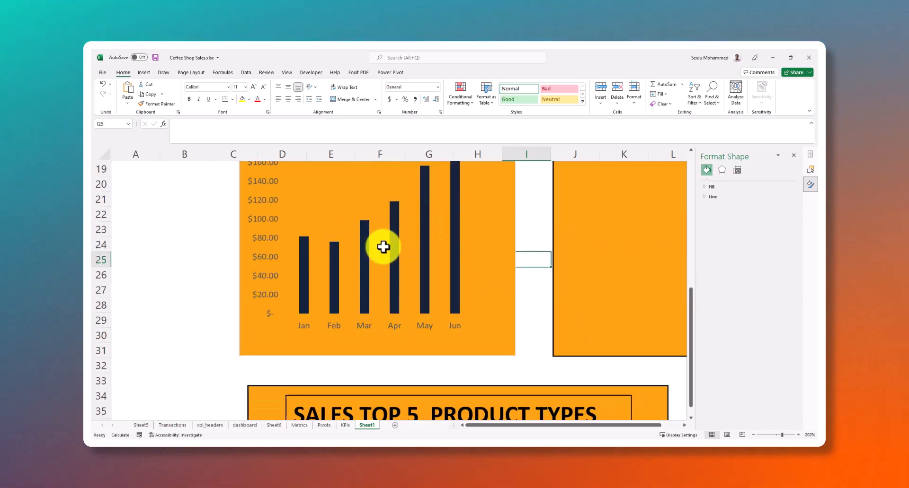
click(462, 325)
scroll(443, 303, up, 3)
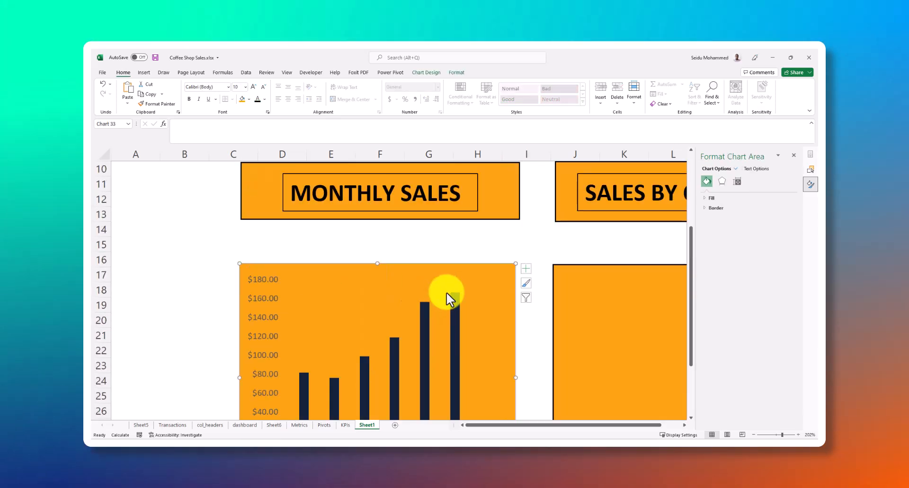
Insert a 2-D stacked column chart of the sales by category in B13:C21 on the Metrics sheet
drag(520, 431, 564, 430)
scroll(567, 300, down, 3)
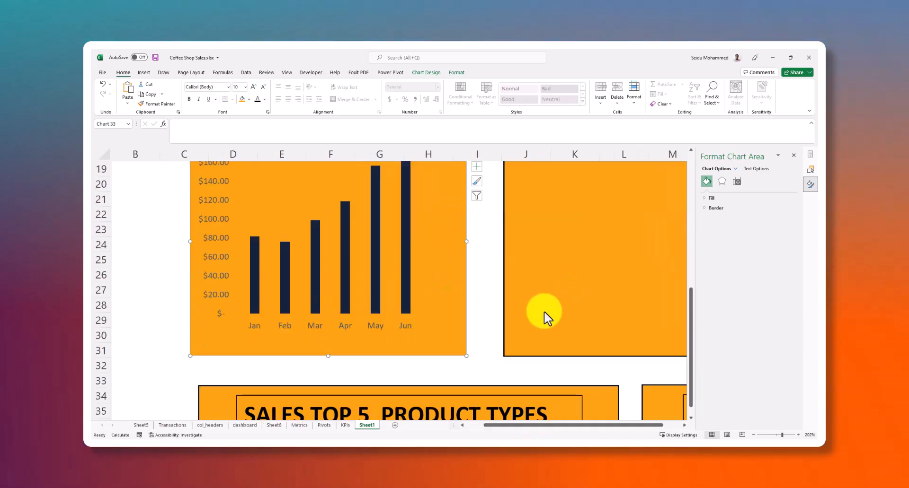
click(549, 293)
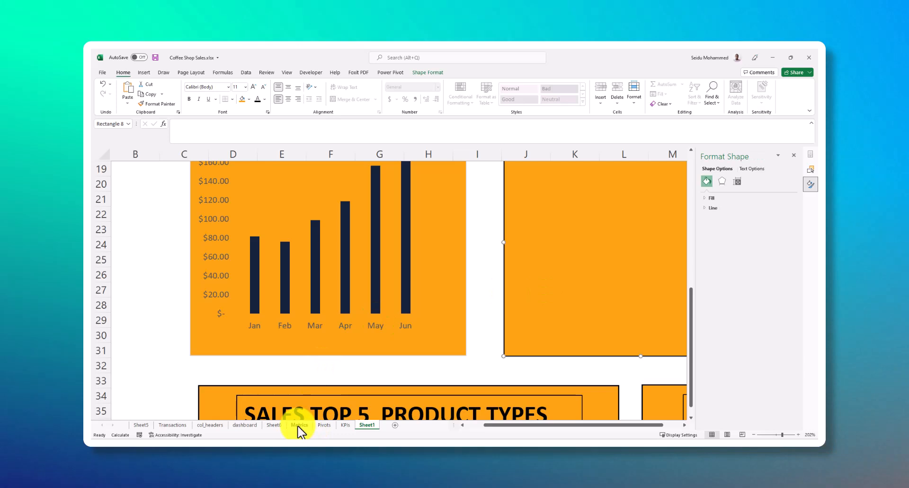
click(299, 426)
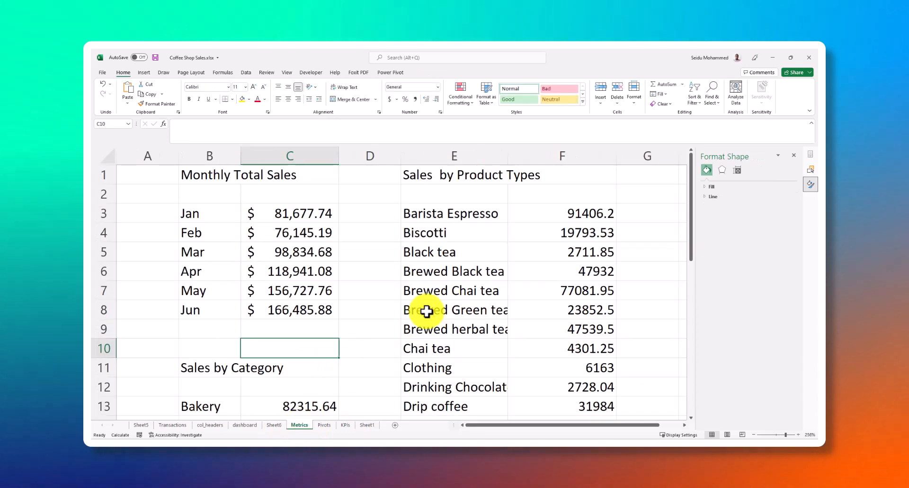
scroll(239, 320, down, 4)
scroll(245, 315, up, 4)
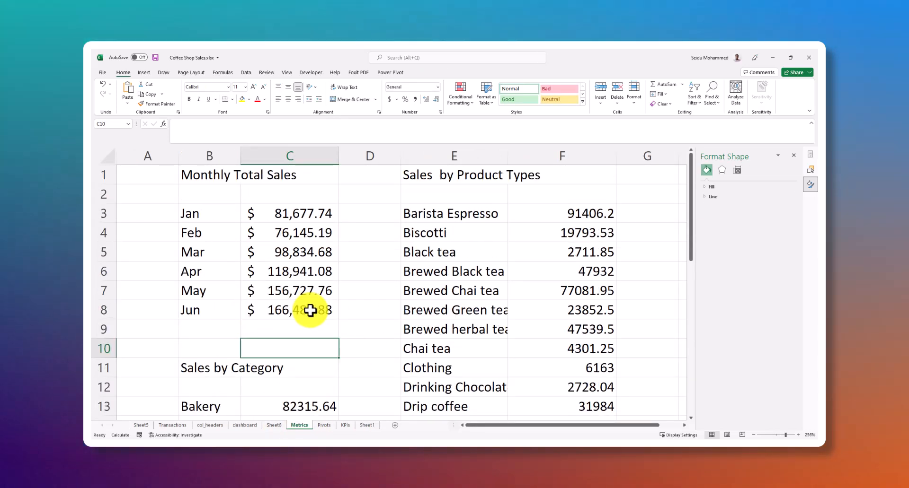
scroll(310, 311, down, 3)
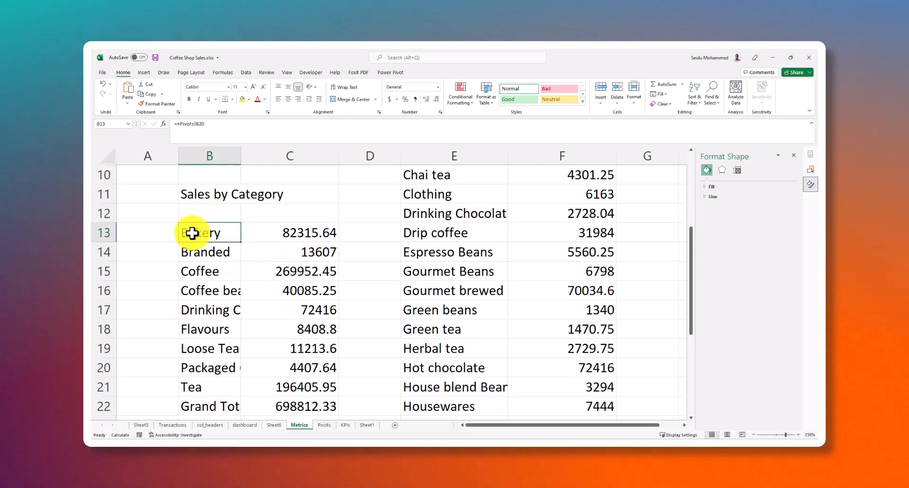
scroll(303, 256, down, 2)
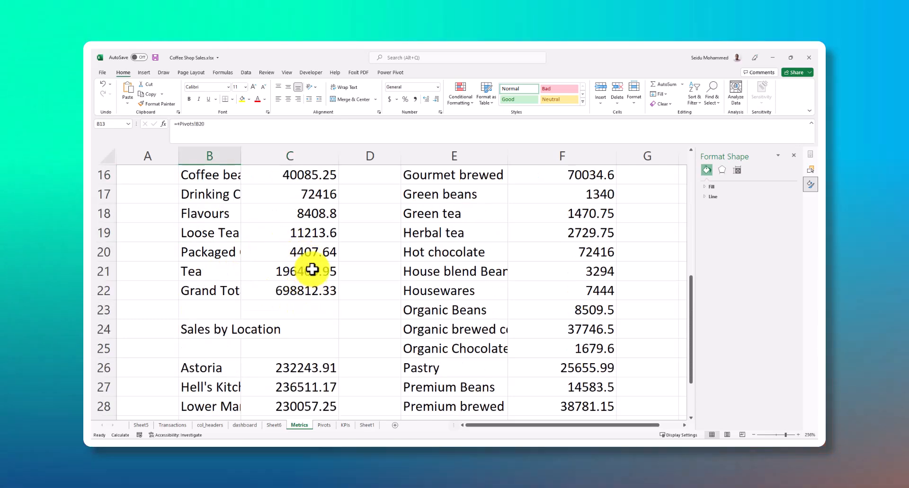
shift+click(312, 270)
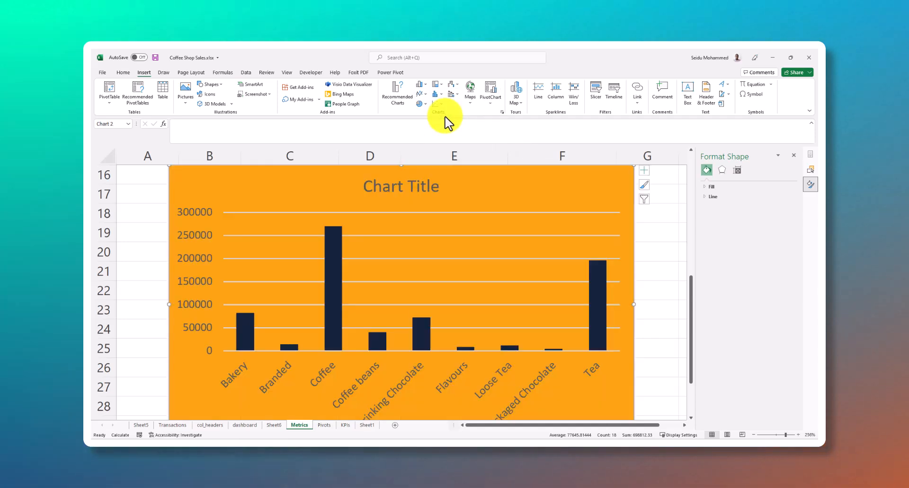
click(426, 294)
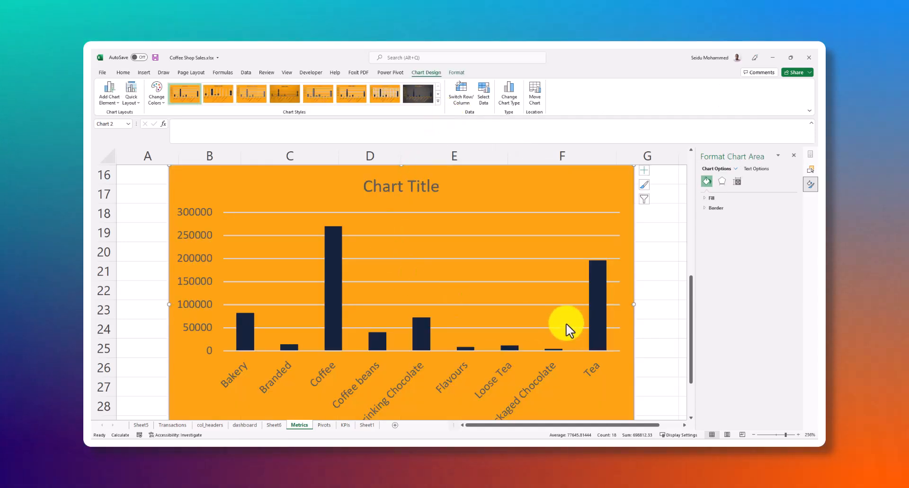
Shrink the category sales chart, move it over columns C to E near row 15, and select its title
scroll(600, 379, down, 1)
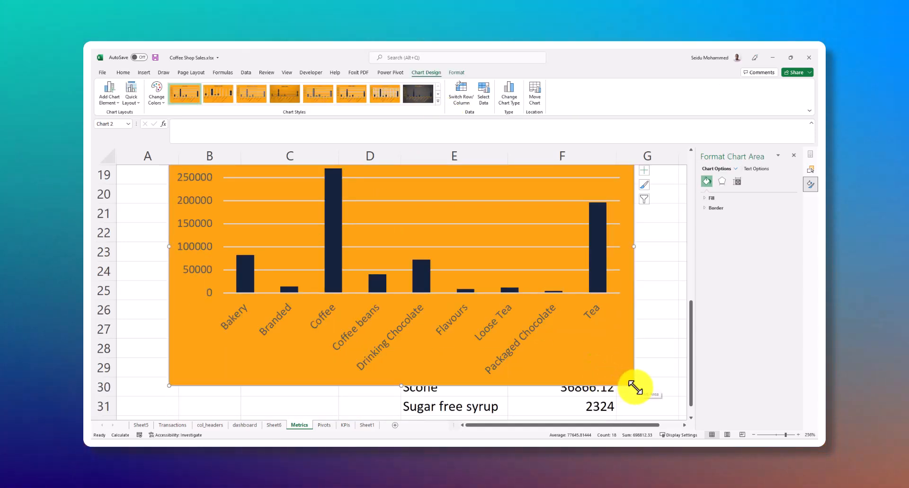
drag(634, 386, 489, 376)
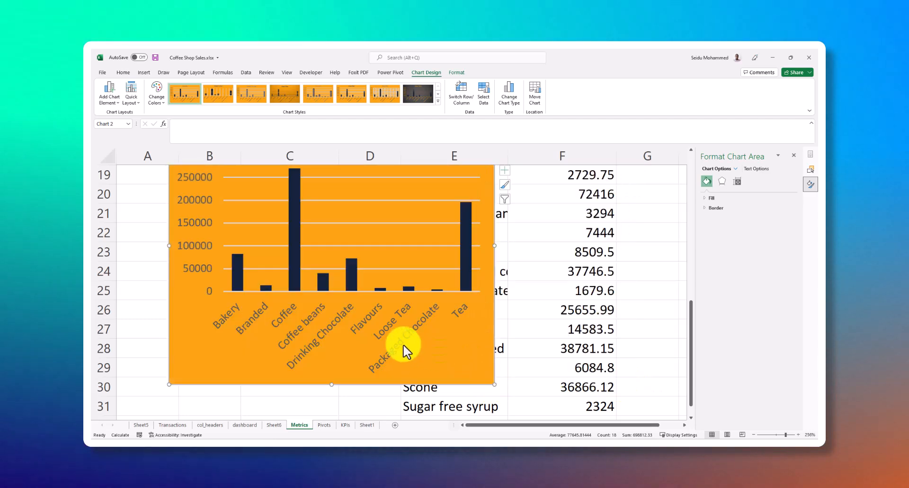
scroll(403, 345, up, 2)
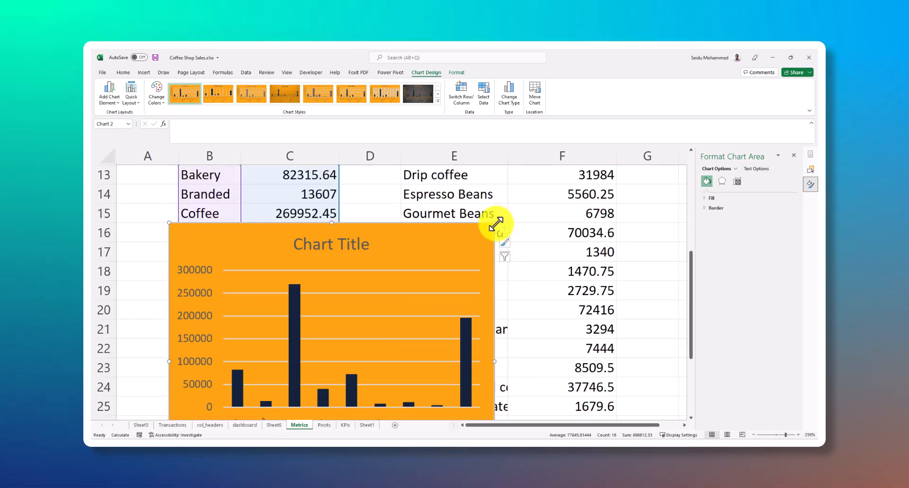
drag(495, 223, 407, 270)
drag(356, 294, 415, 224)
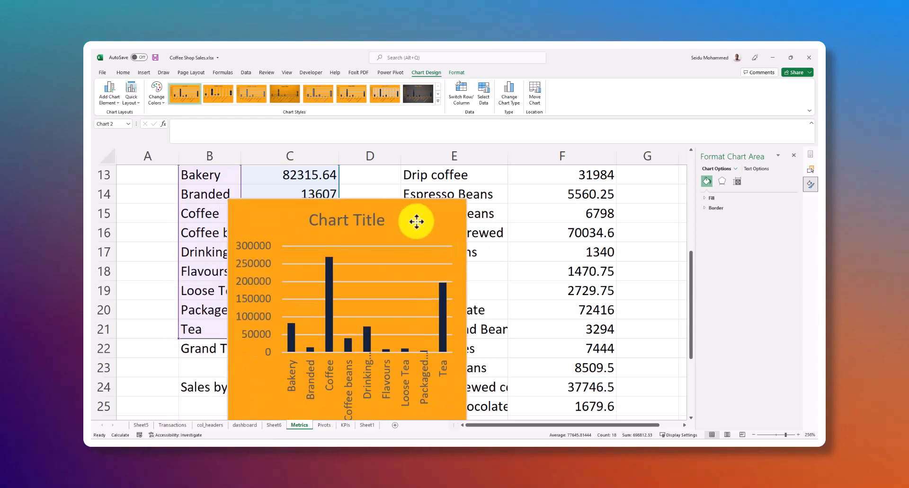
click(361, 224)
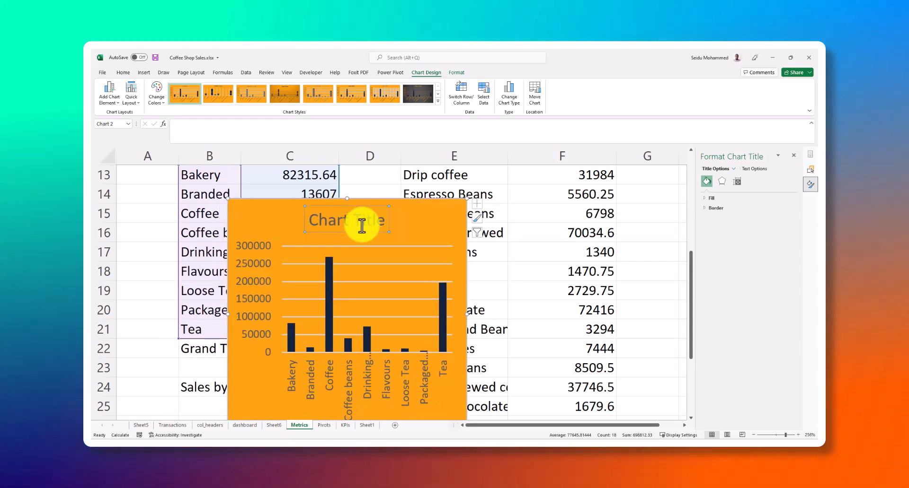
Delete the category sales chart's title and cut the whole chart from the Metrics sheet
key(Delete)
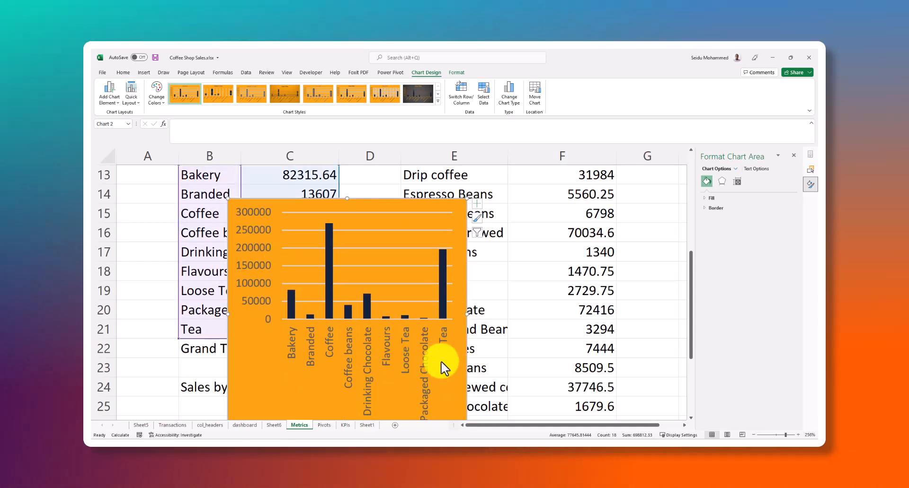
click(408, 354)
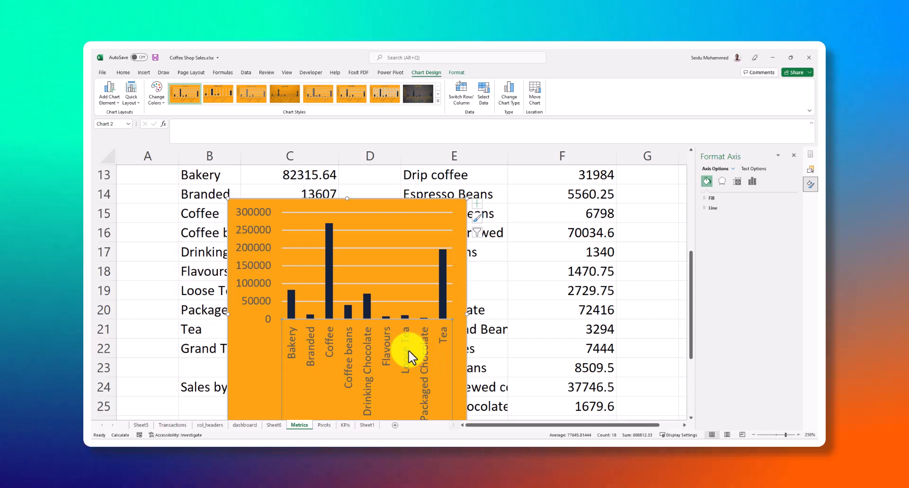
scroll(340, 379, down, 3)
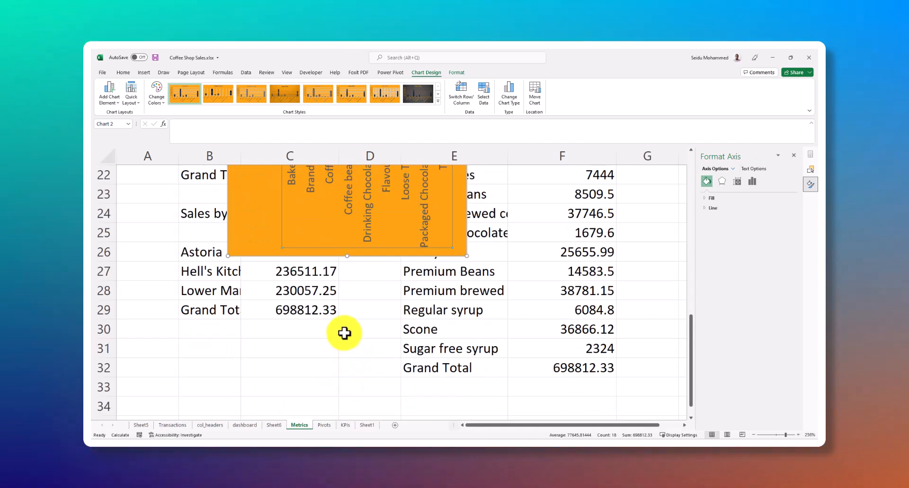
scroll(360, 350, up, 1)
click(442, 263)
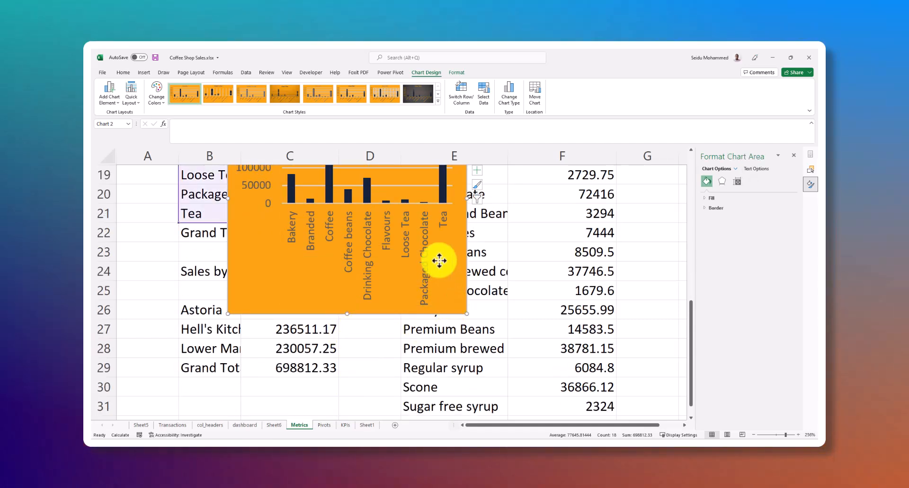
click(222, 268)
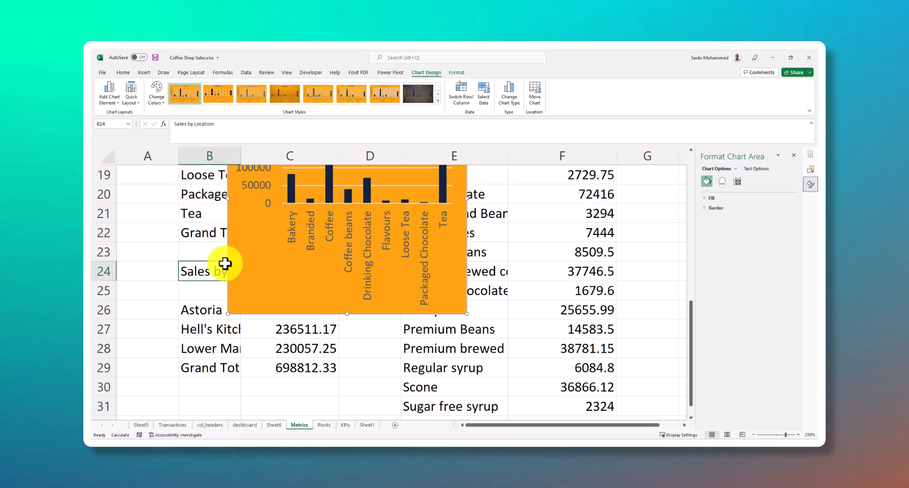
click(261, 255)
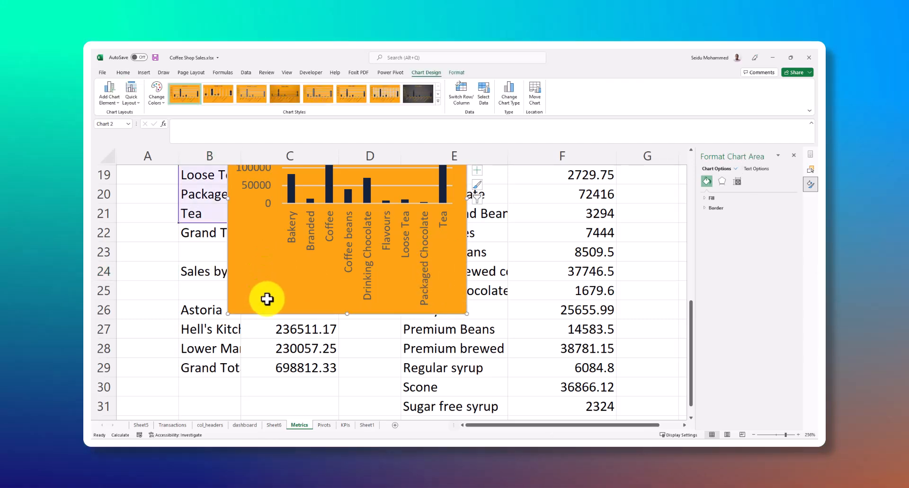
key(ctrl+x)
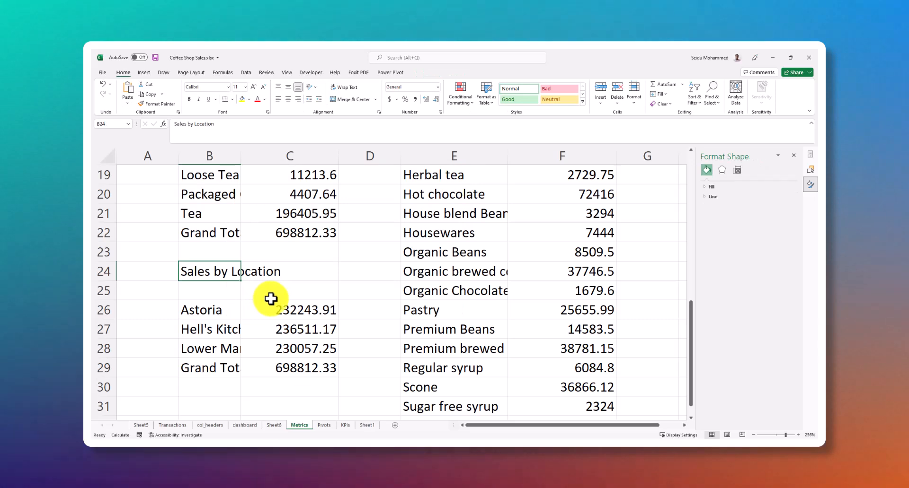
Paste the category sales chart onto the empty rectangle beneath the SALES BY CATEGORY heading on Sheet1
click(367, 425)
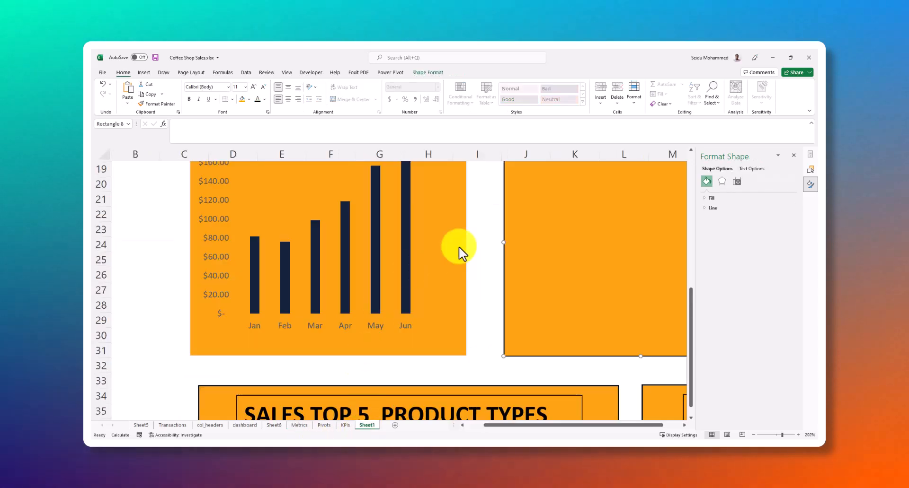
click(564, 240)
scroll(564, 239, up, 3)
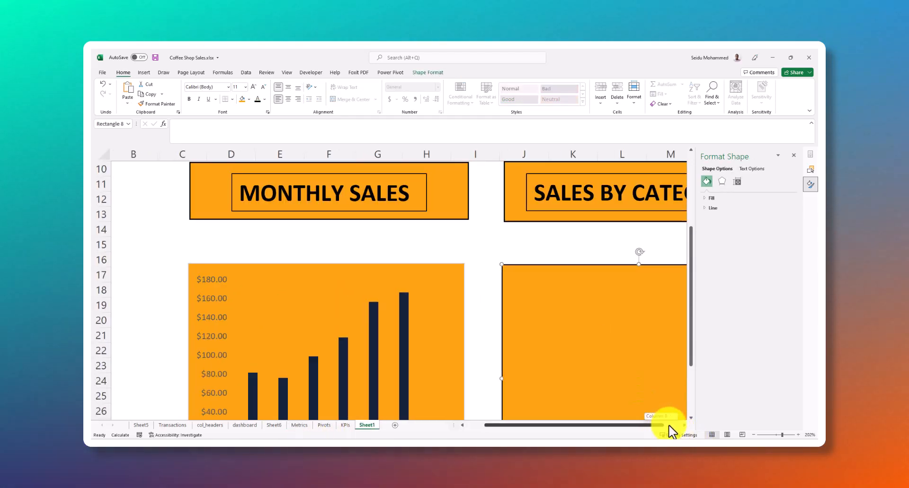
scroll(688, 430, right, 2)
scroll(582, 306, down, 1)
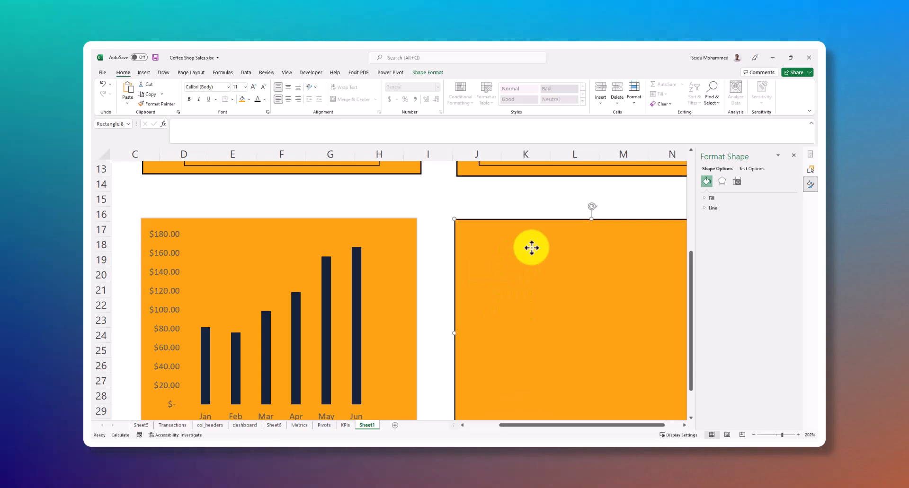
right_click(532, 248)
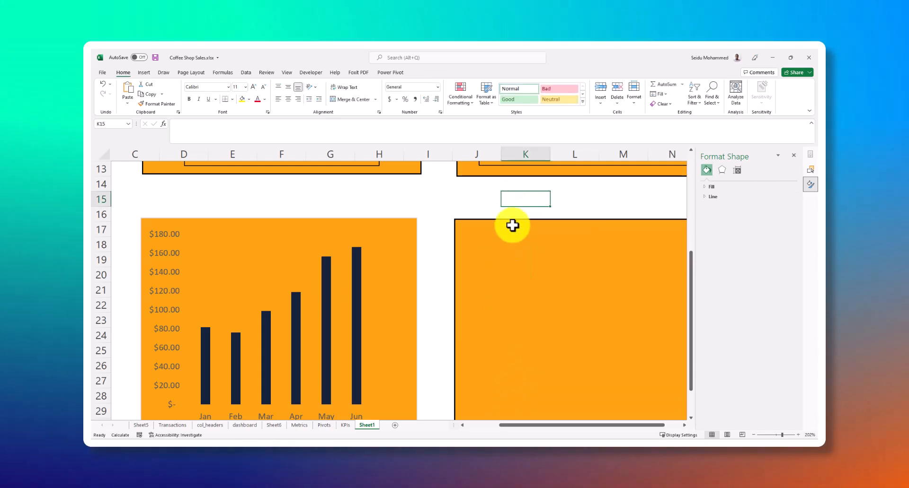
right_click(516, 198)
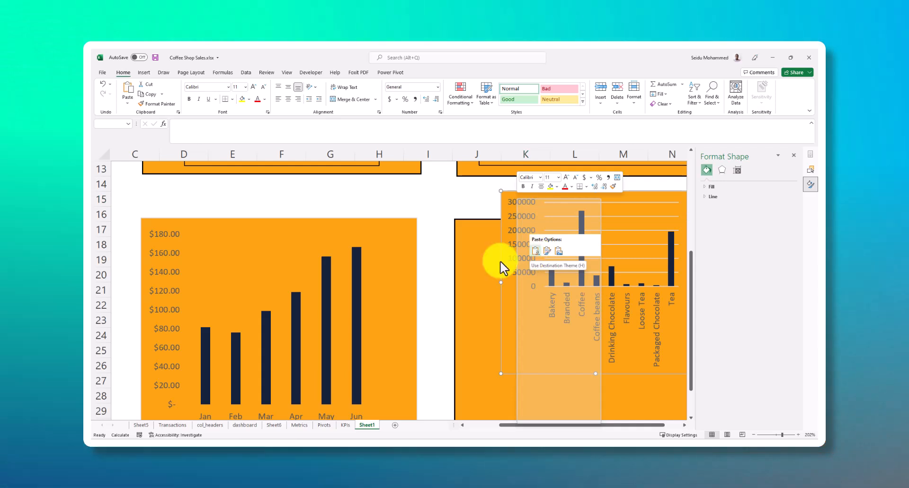
click(481, 266)
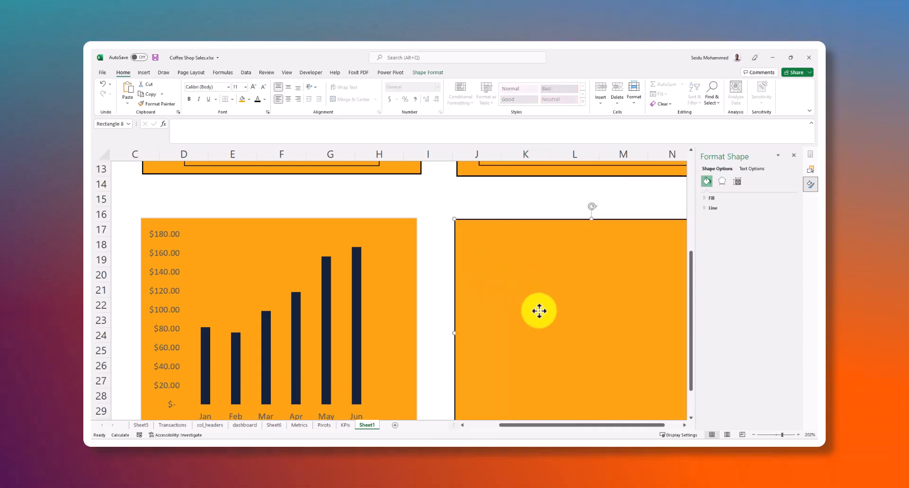
key(ctrl+v)
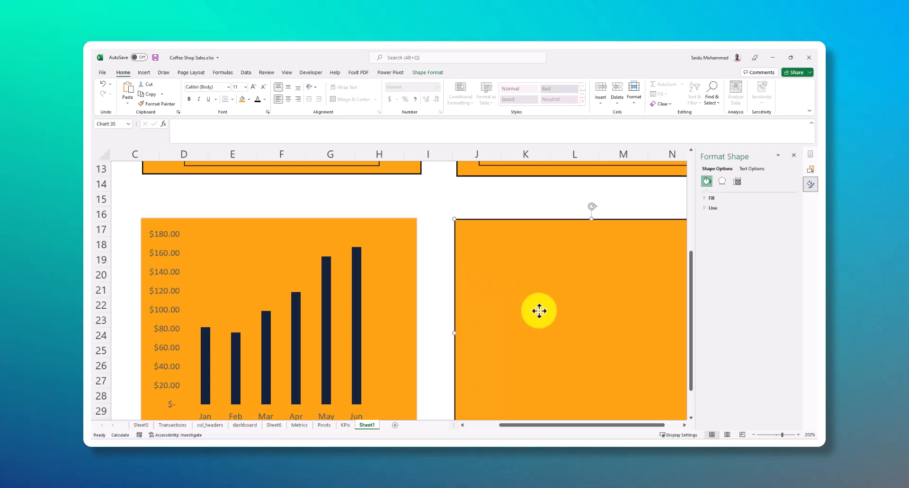
Enlarge the pasted category chart in width and height to fill the rectangle spanning columns J to O down to row 31
scroll(587, 374, down, 2)
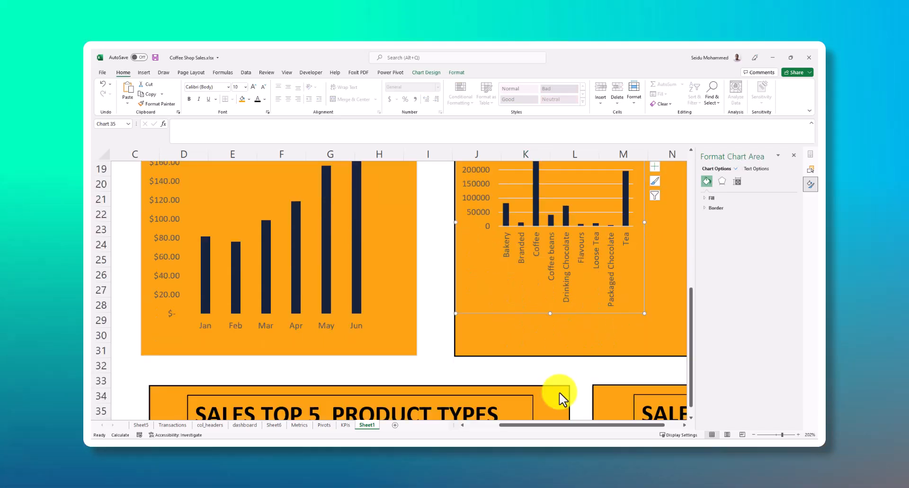
drag(641, 428, 665, 428)
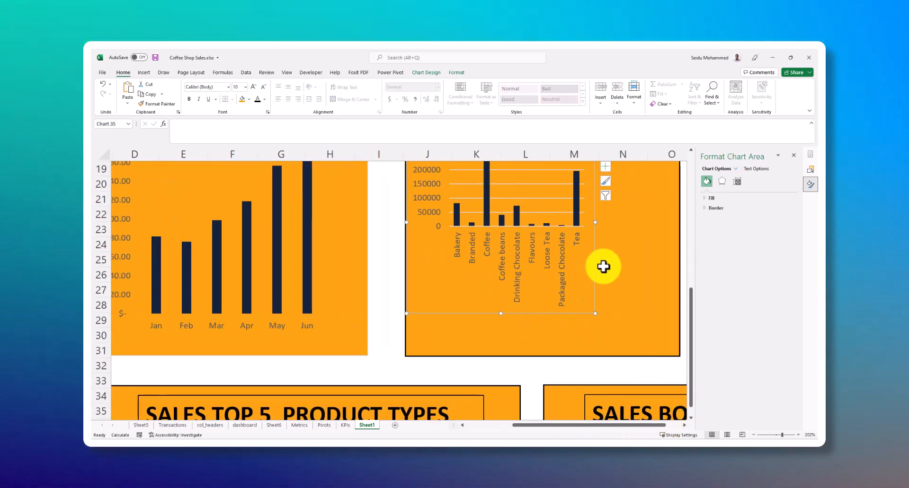
scroll(602, 265, up, 2)
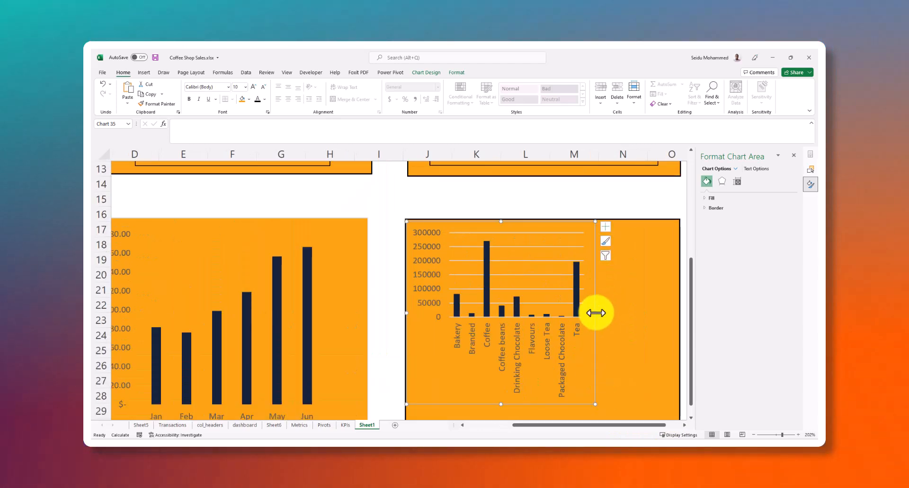
drag(595, 313, 679, 314)
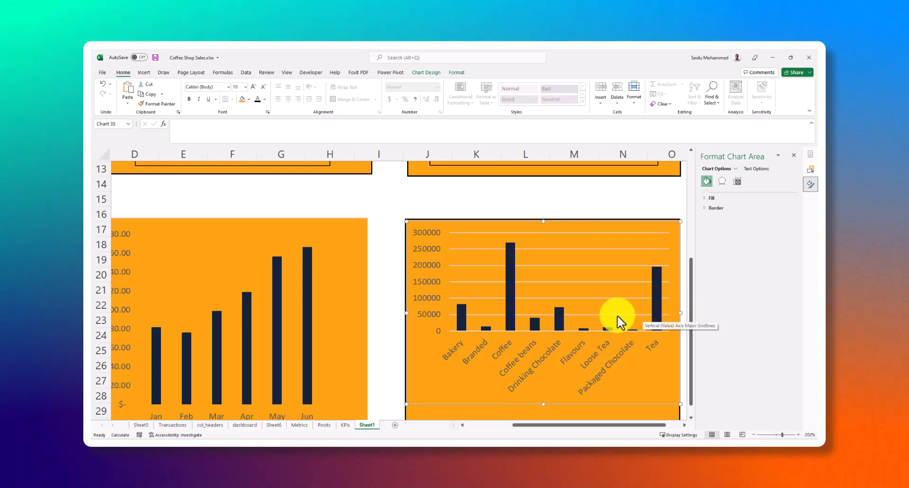
scroll(556, 345, down, 1)
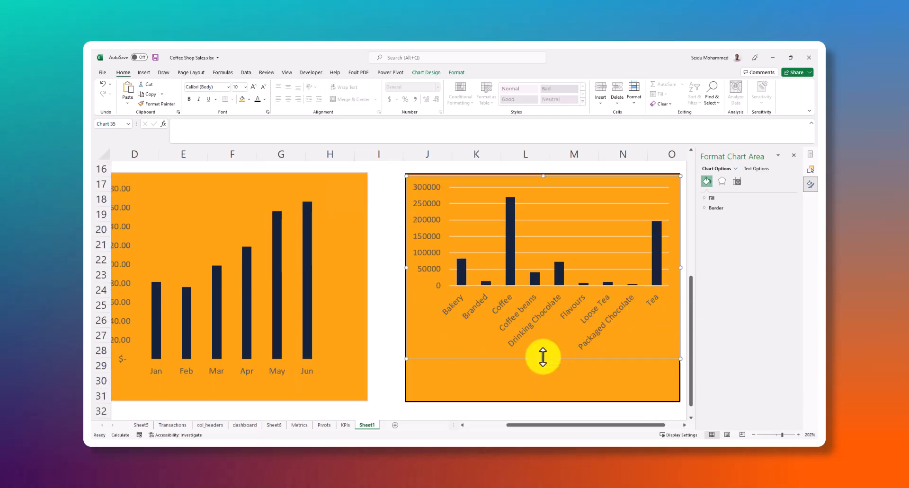
drag(544, 359, 544, 400)
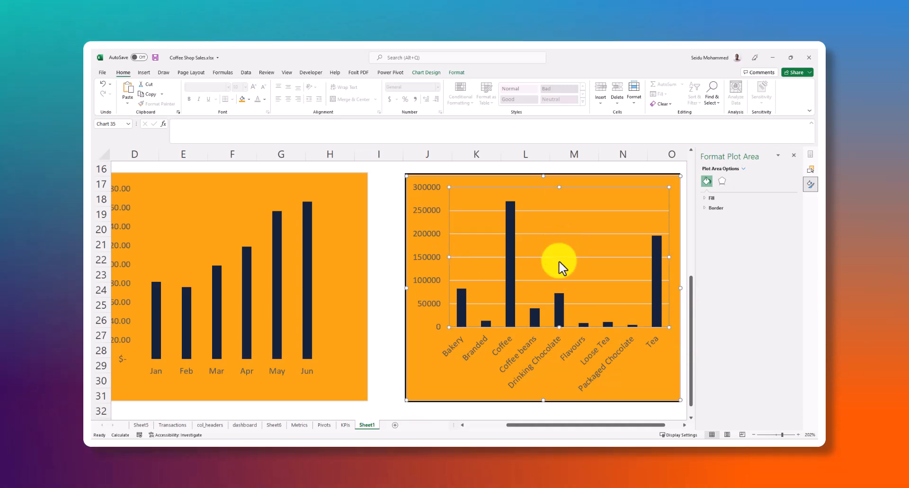
Remove the gridlines from the category sales chart
right_click(563, 246)
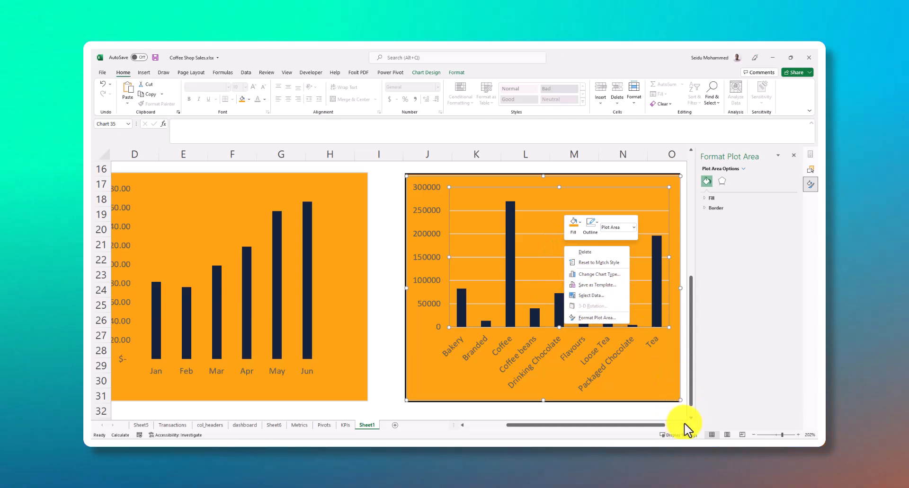
click(684, 425)
click(684, 425)
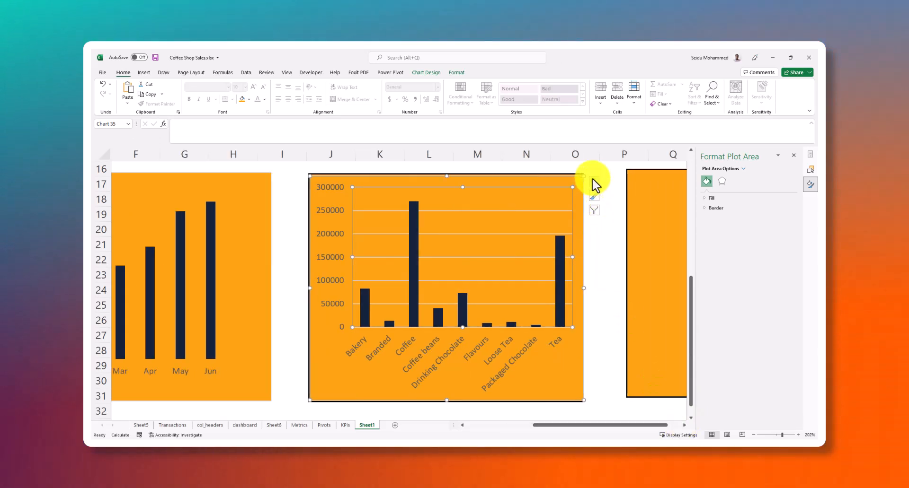
click(594, 182)
click(612, 236)
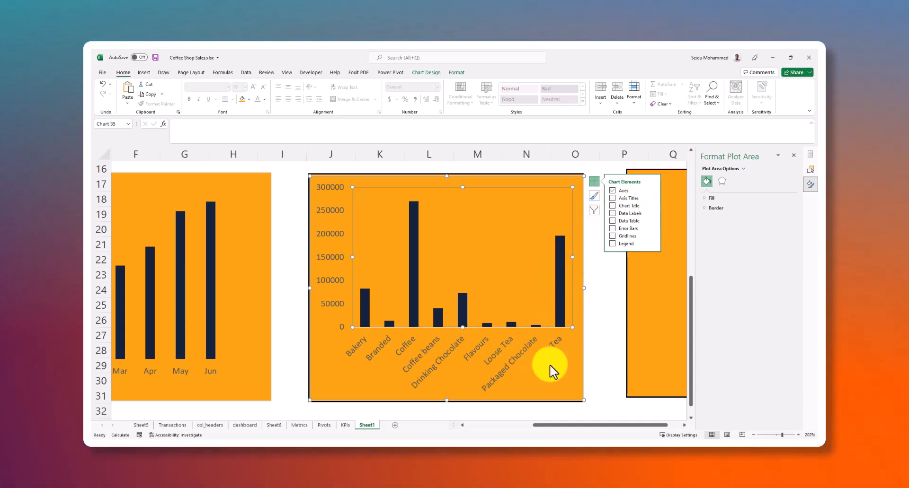
click(548, 389)
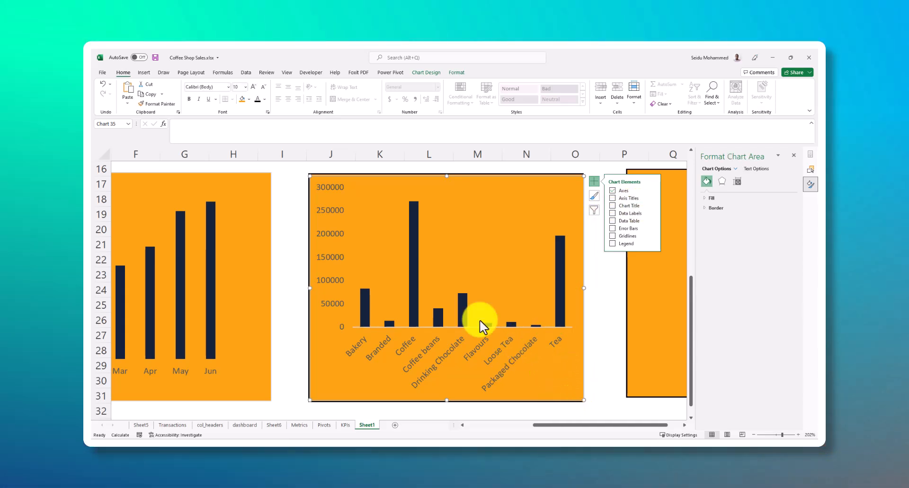
Set the category chart's vertical axis display units to Thousands and delete the display unit label
click(333, 215)
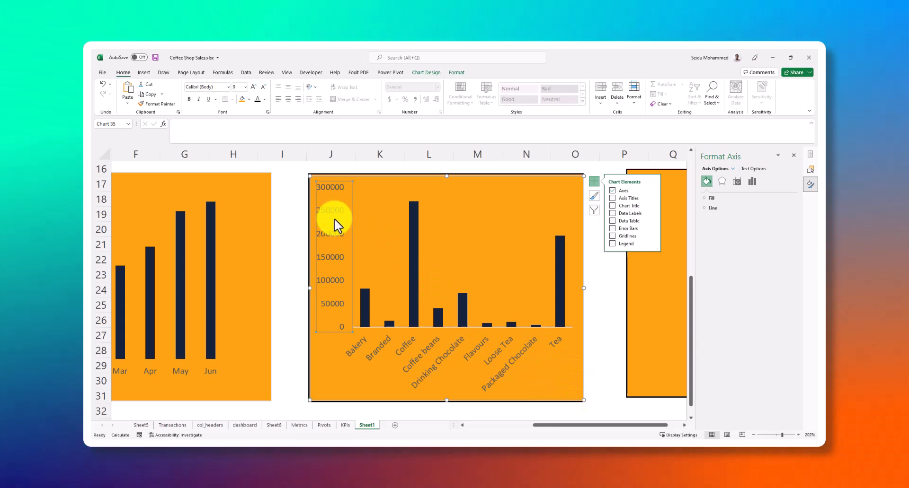
click(335, 219)
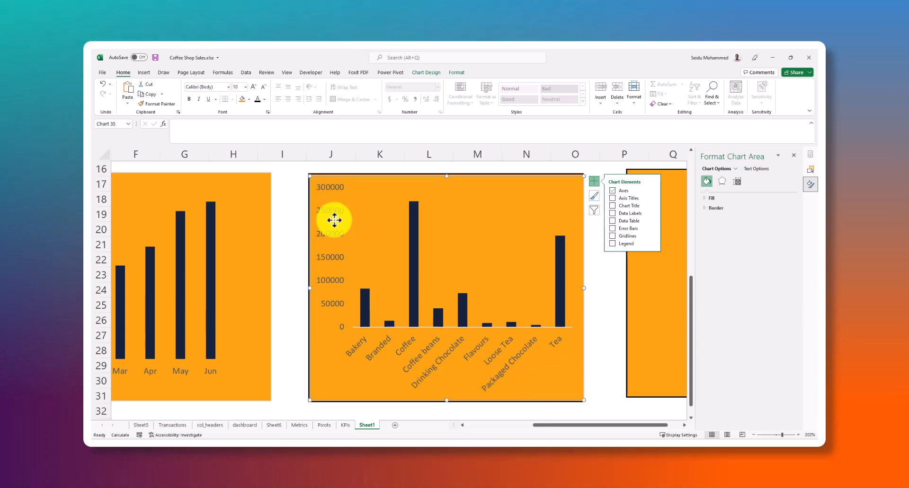
click(332, 228)
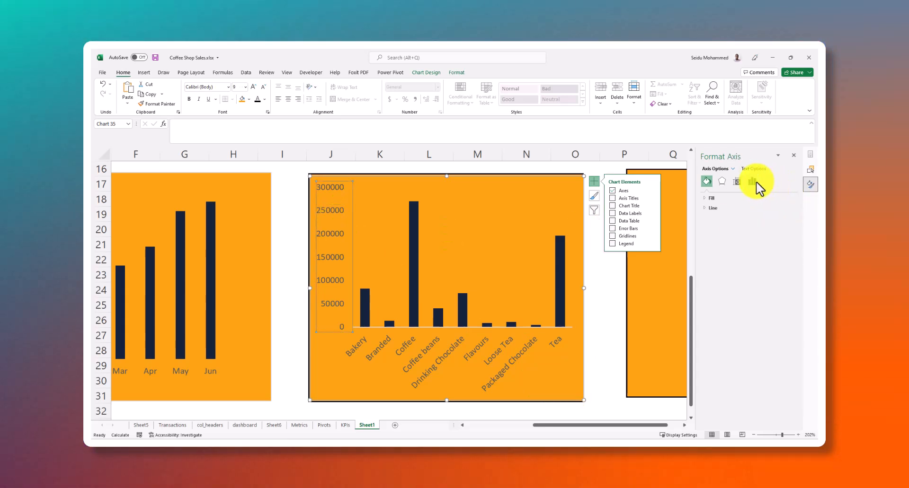
click(737, 184)
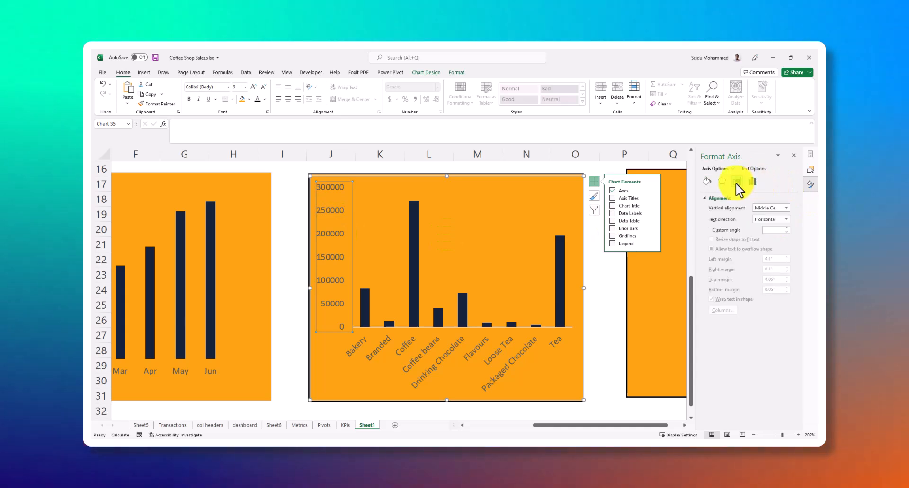
click(707, 182)
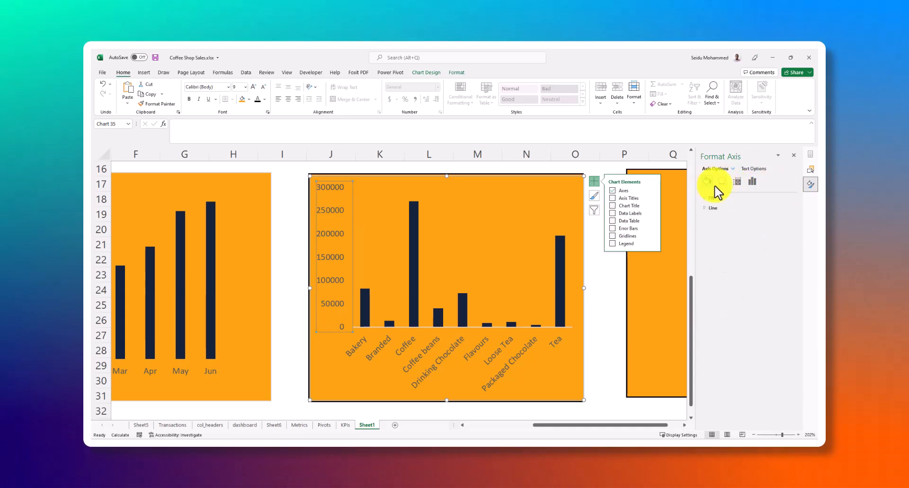
click(751, 182)
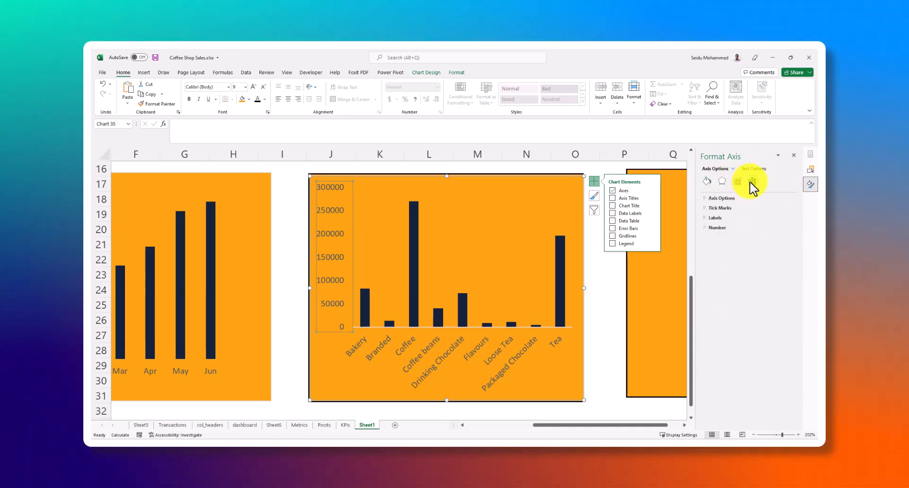
click(706, 198)
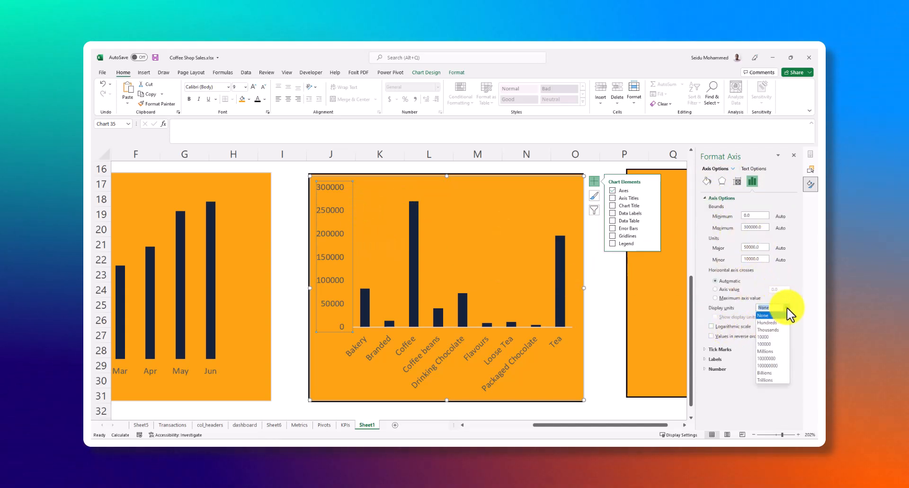
click(769, 330)
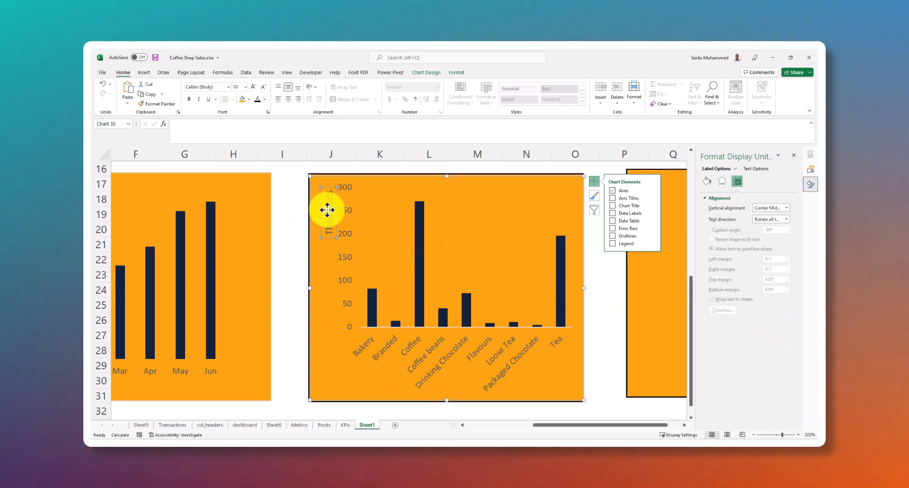
key(Delete)
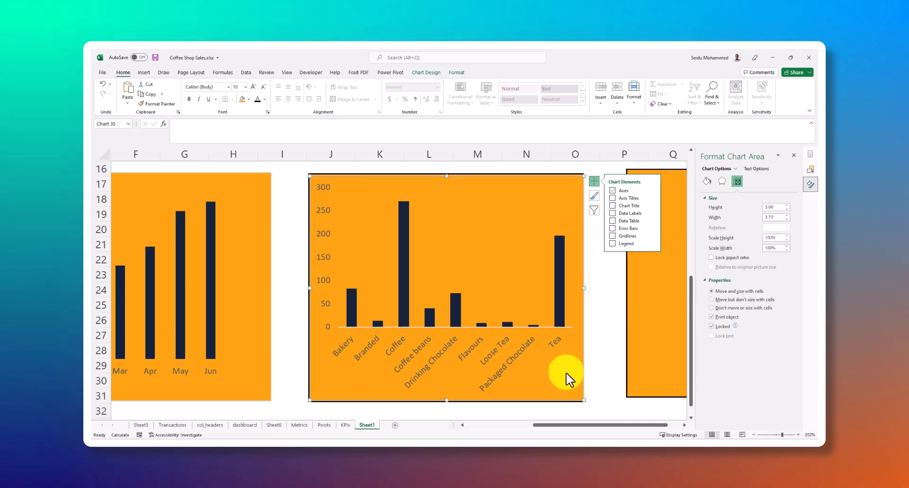
Remove the outline from the horizontal category axis of the SALES BY CATEGORY chart
click(449, 402)
click(473, 406)
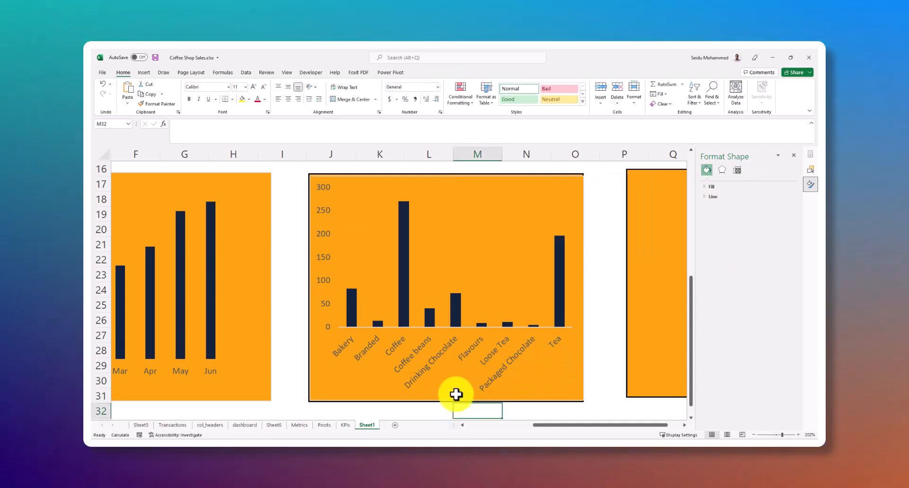
click(453, 400)
click(448, 392)
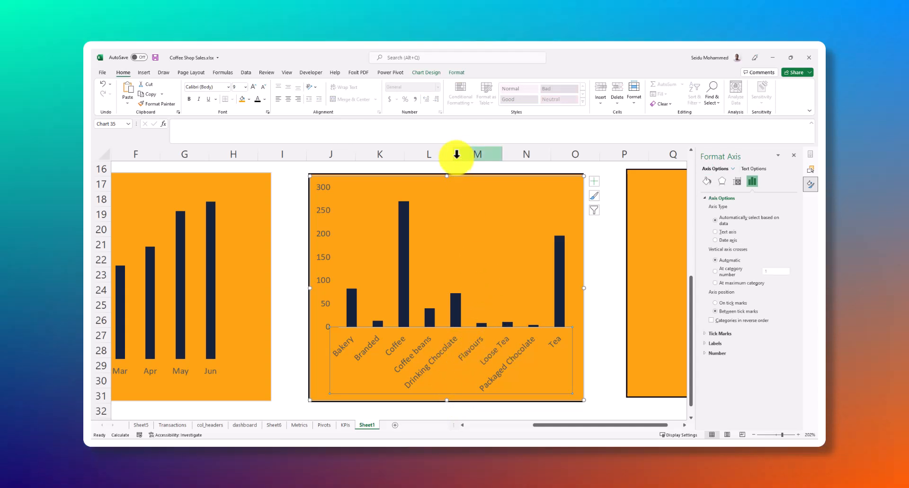
click(456, 72)
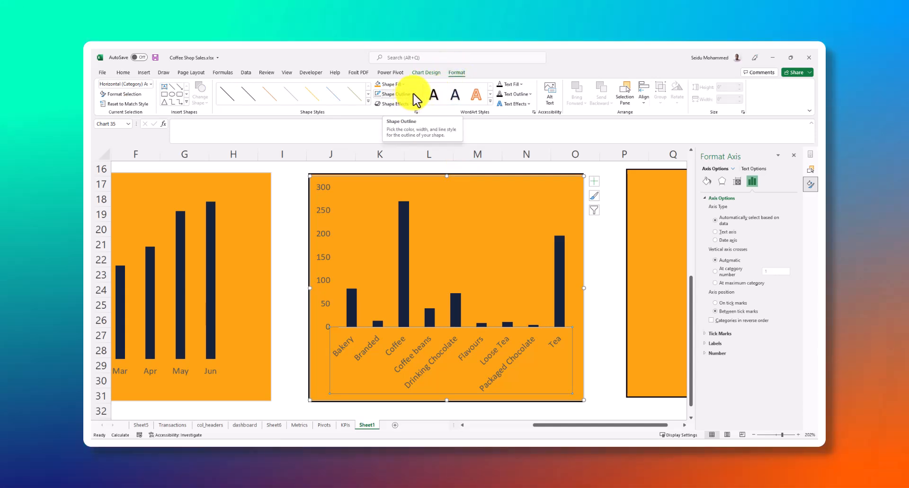
click(413, 97)
click(395, 197)
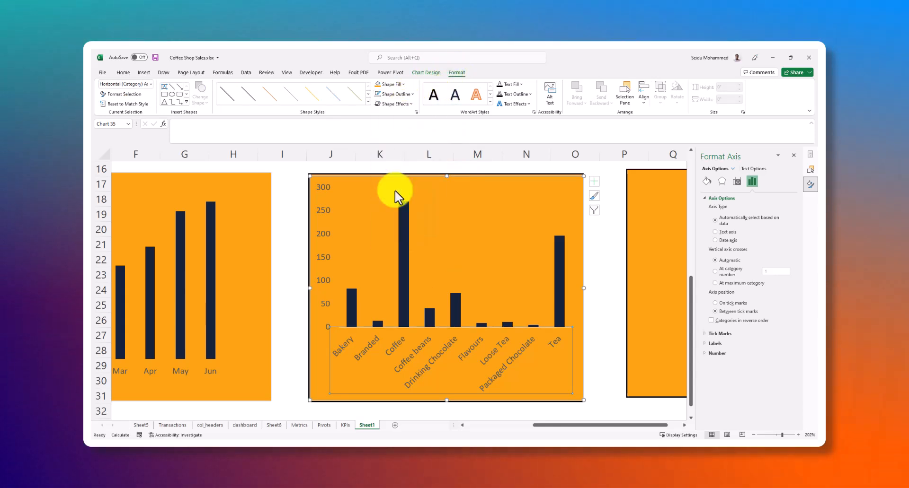
Set the category chart's horizontal axis position to On tick marks
click(578, 337)
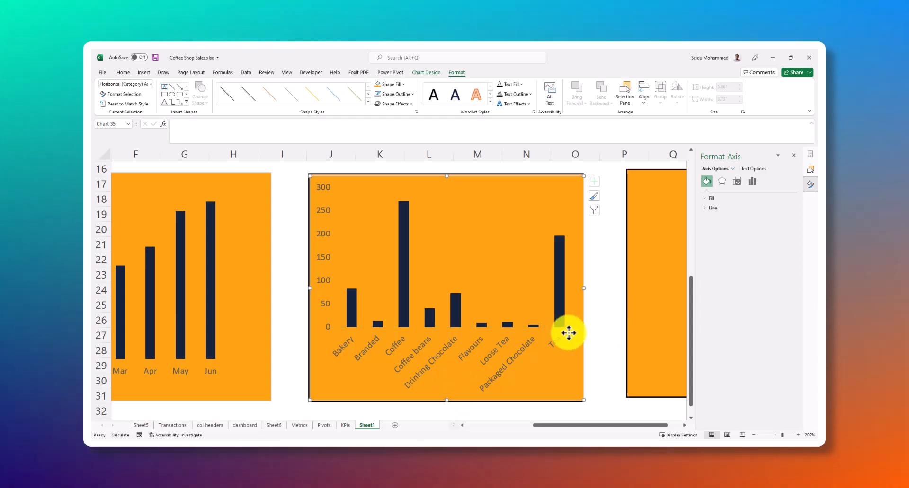
right_click(523, 360)
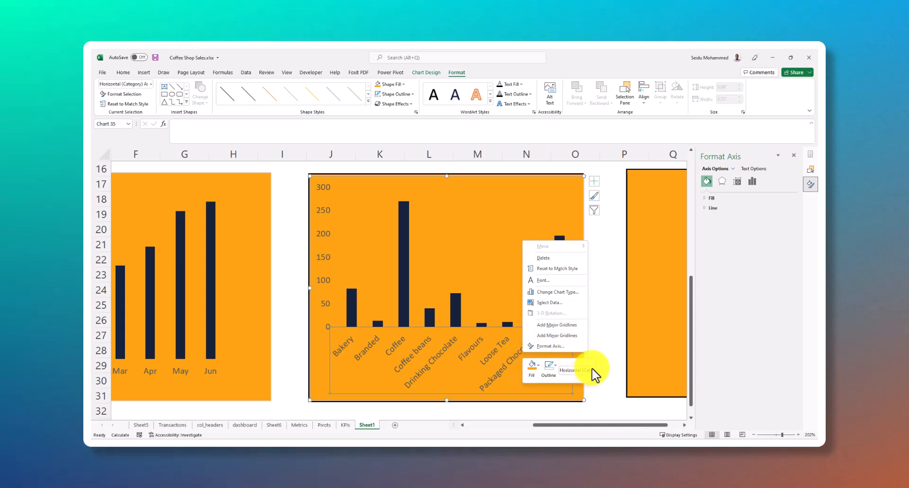
click(591, 371)
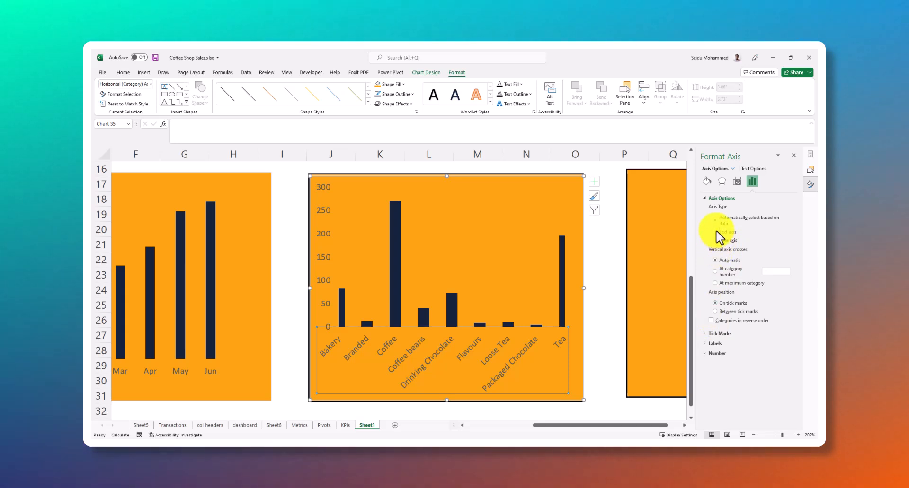
click(710, 343)
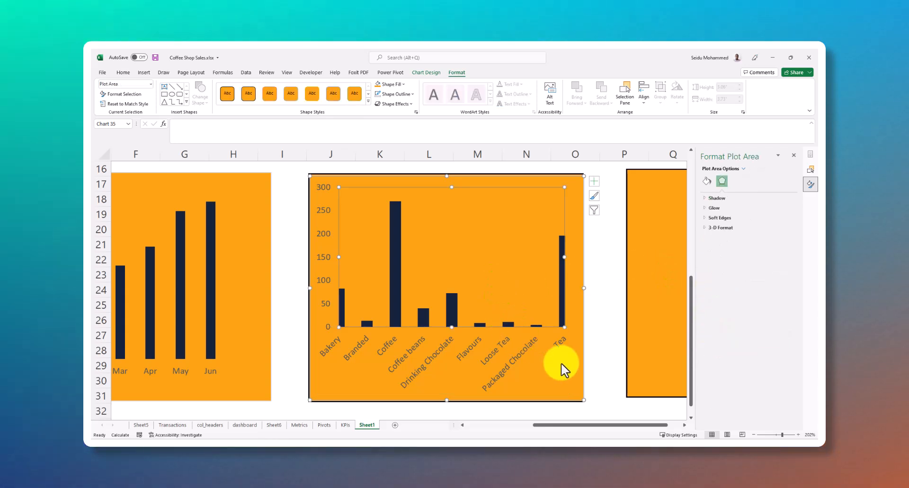
click(586, 307)
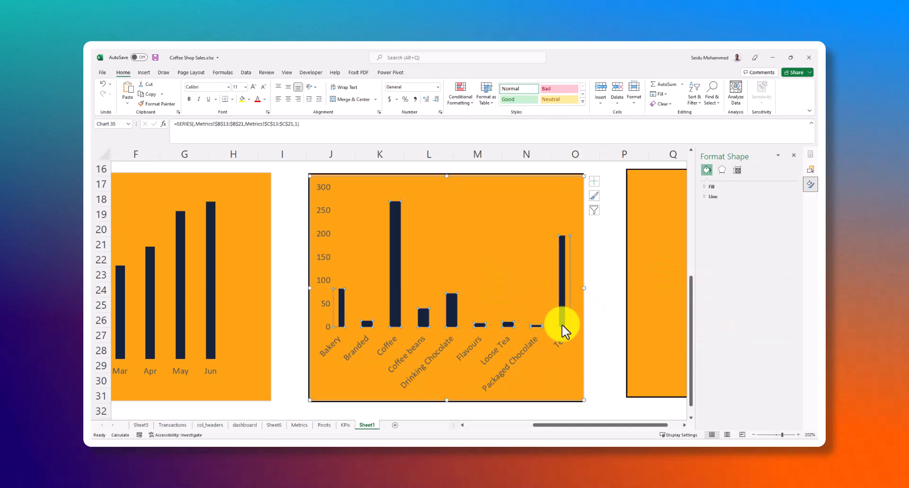
click(538, 355)
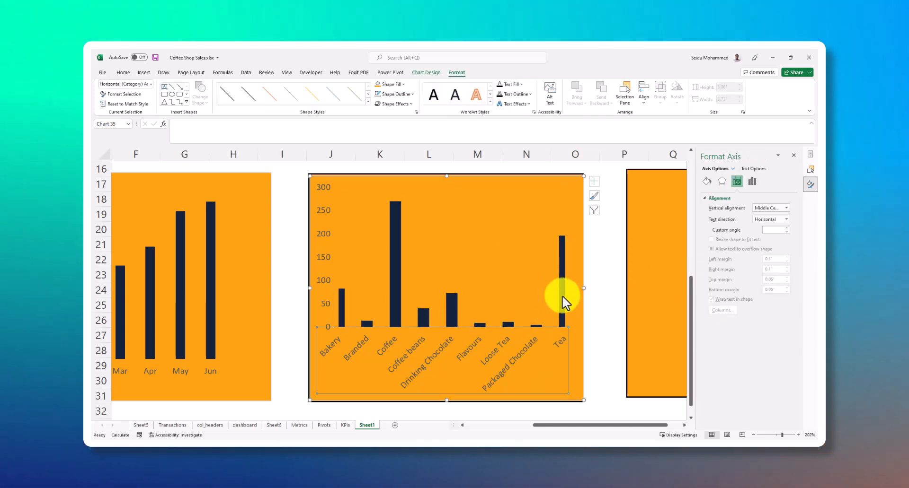
click(563, 295)
click(535, 361)
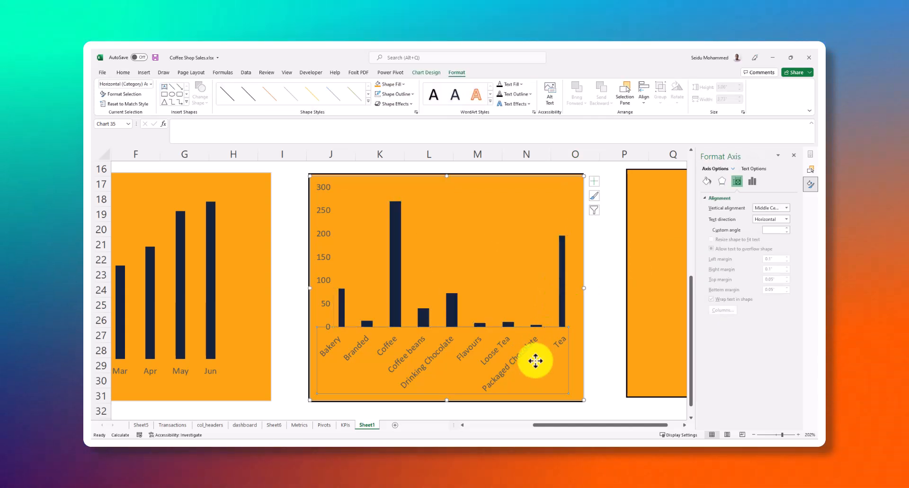
click(562, 274)
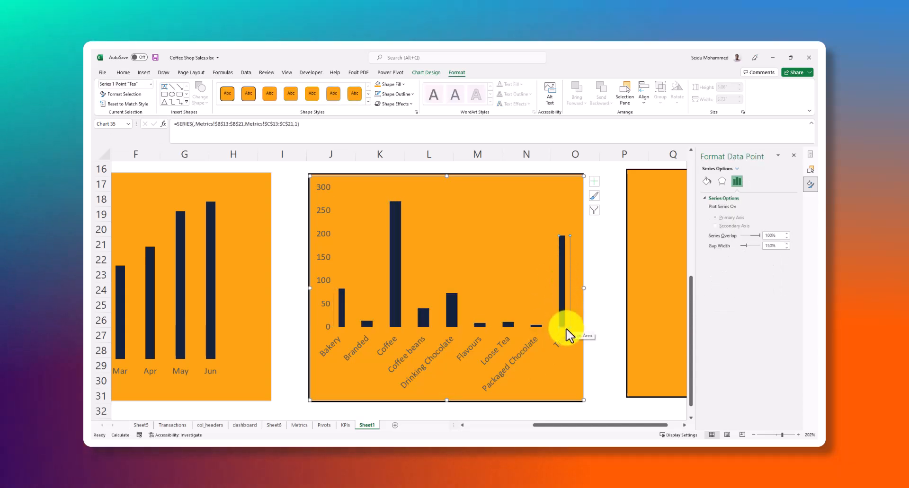
click(574, 299)
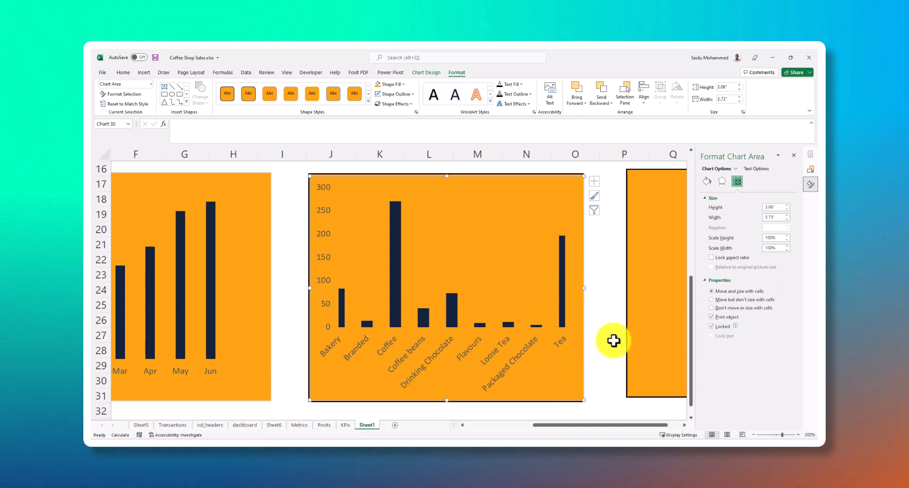
Resize the category chart slightly in width and height so the border of the rectangle behind it shows
click(613, 339)
scroll(549, 303, up, 1)
click(564, 241)
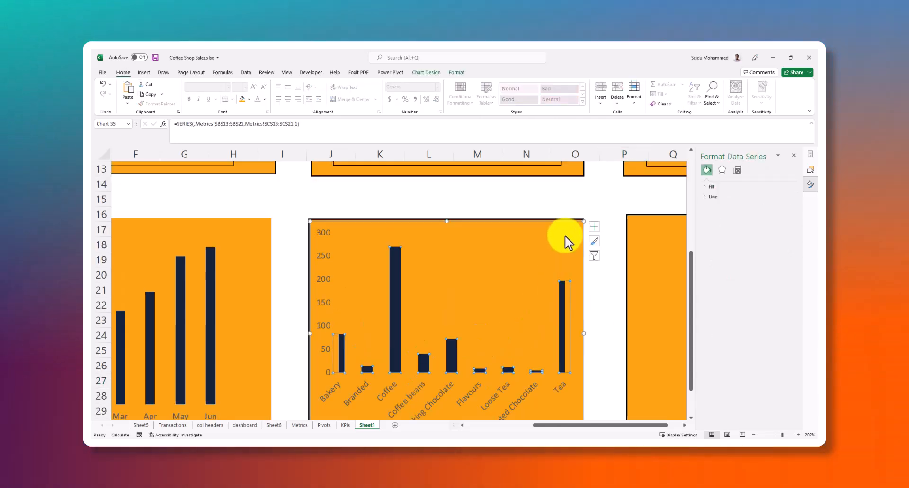
click(582, 331)
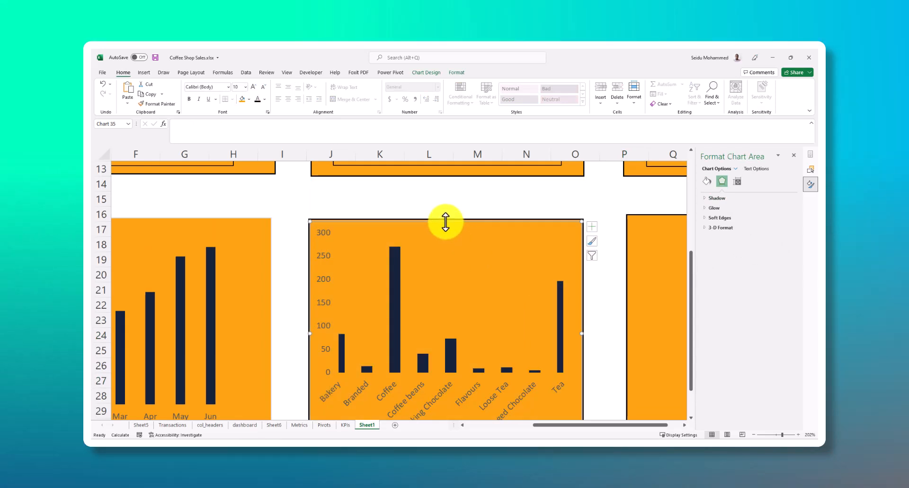
mouse_move(445, 221)
mouse_down()
mouse_move(444, 213)
mouse_move(444, 221)
mouse_up()
click(496, 198)
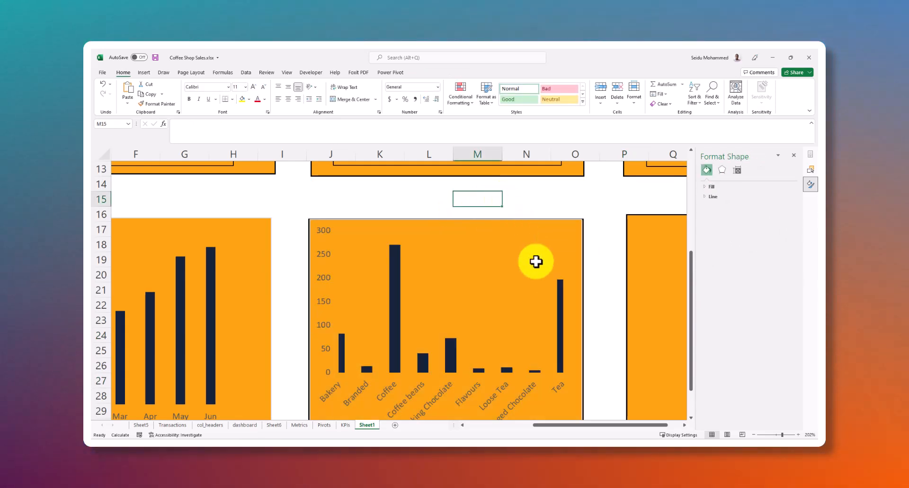
scroll(535, 284, down, 4)
scroll(567, 331, up, 2)
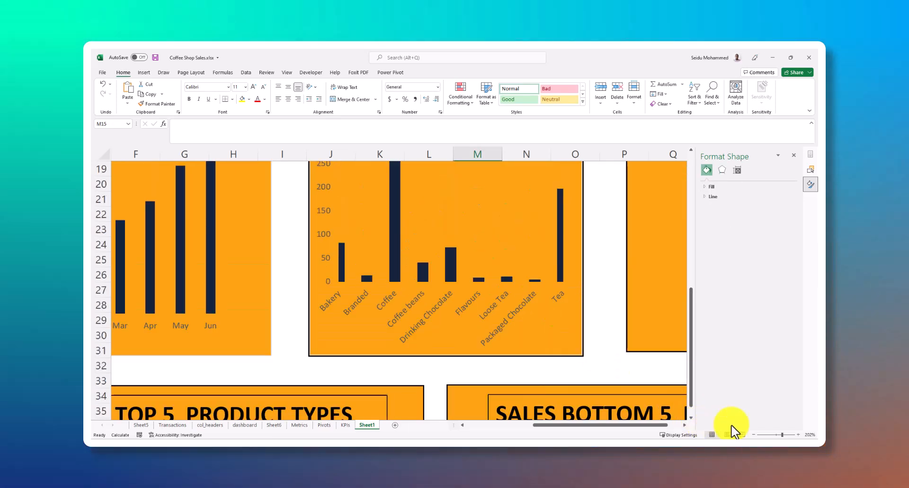
click(777, 434)
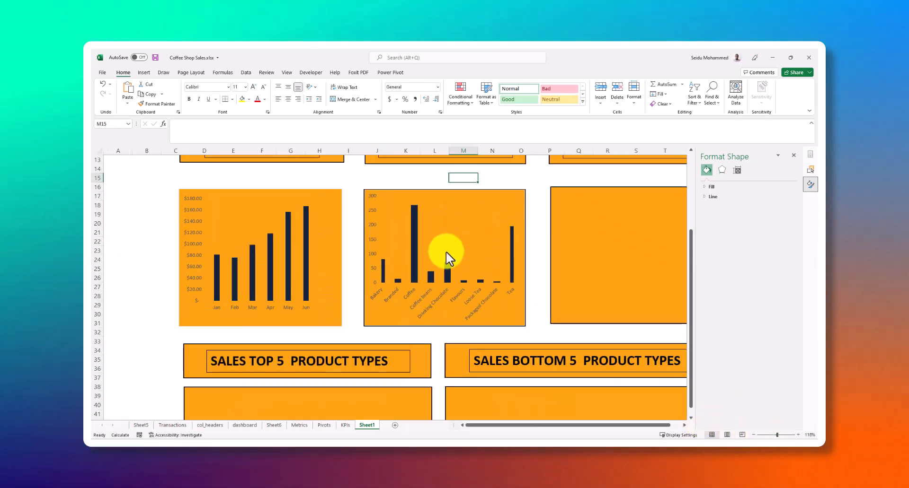
scroll(448, 259, up, 1)
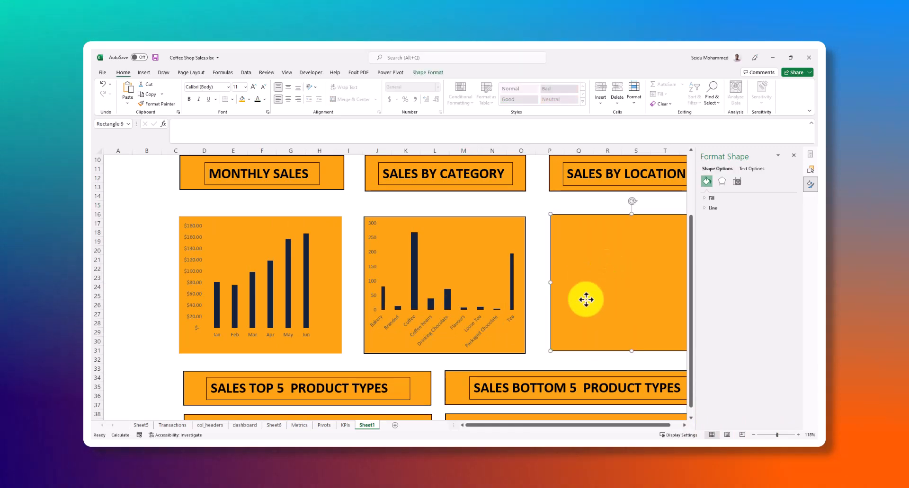
scroll(544, 327, up, 2)
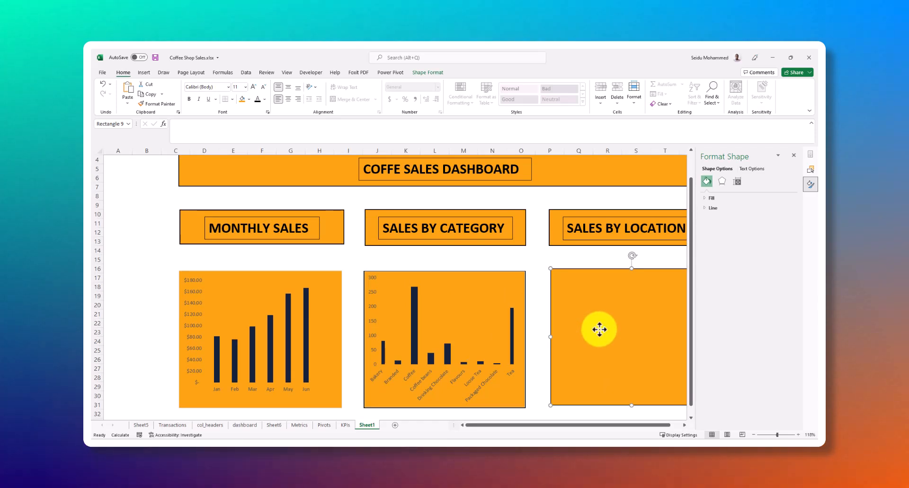
click(144, 72)
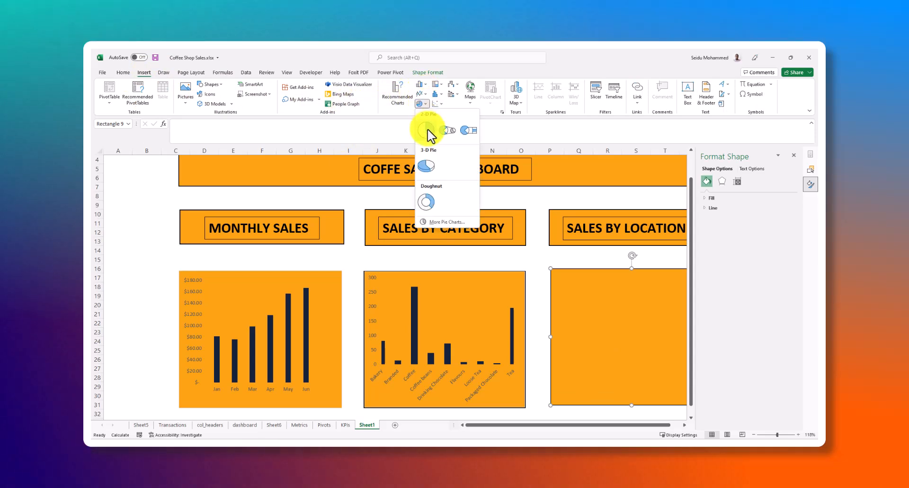
click(365, 134)
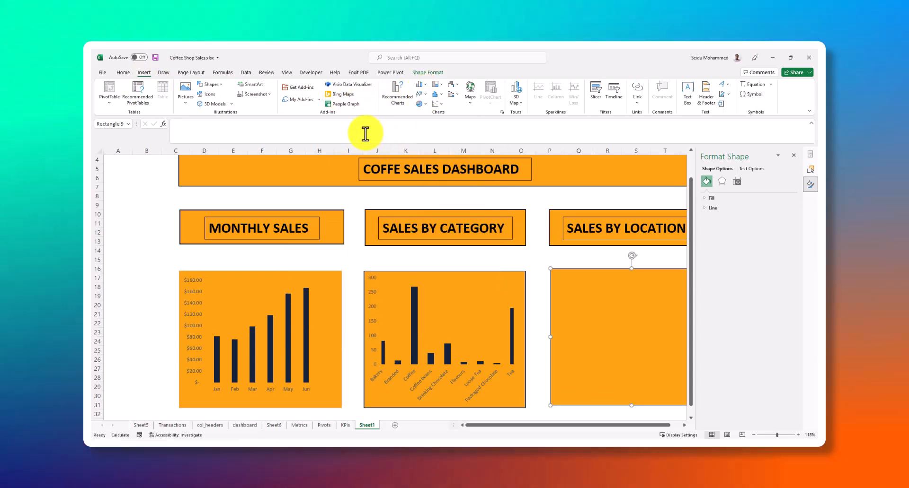
Insert a 2-D pie chart on the Metrics sheet from the Sales by Location data in B26:C28, leaving out the grand total
click(300, 425)
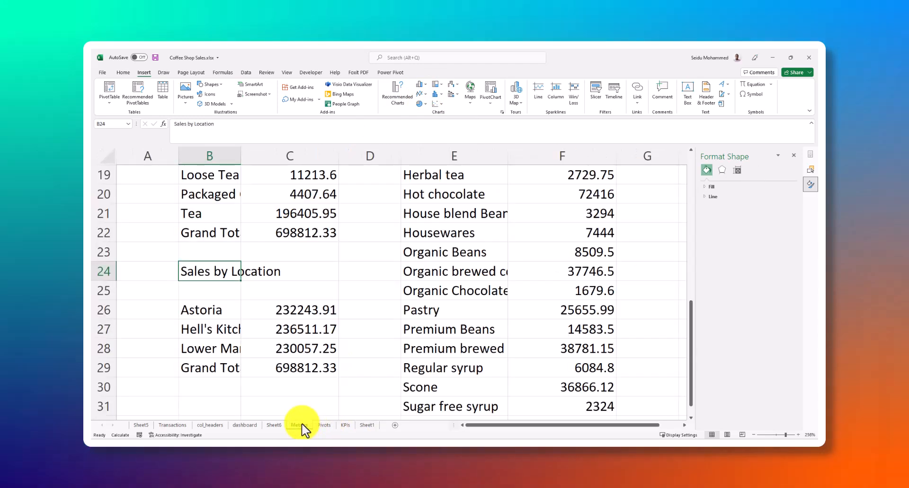
scroll(442, 264, up, 6)
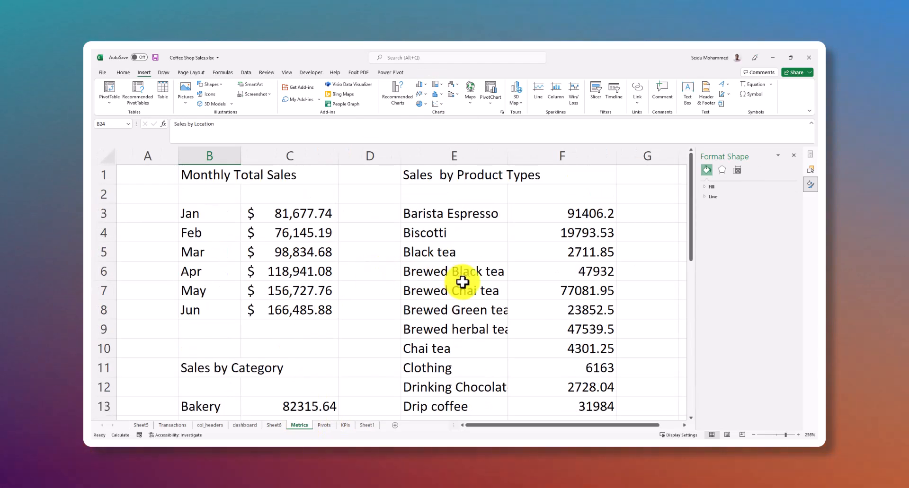
scroll(280, 279, down, 10)
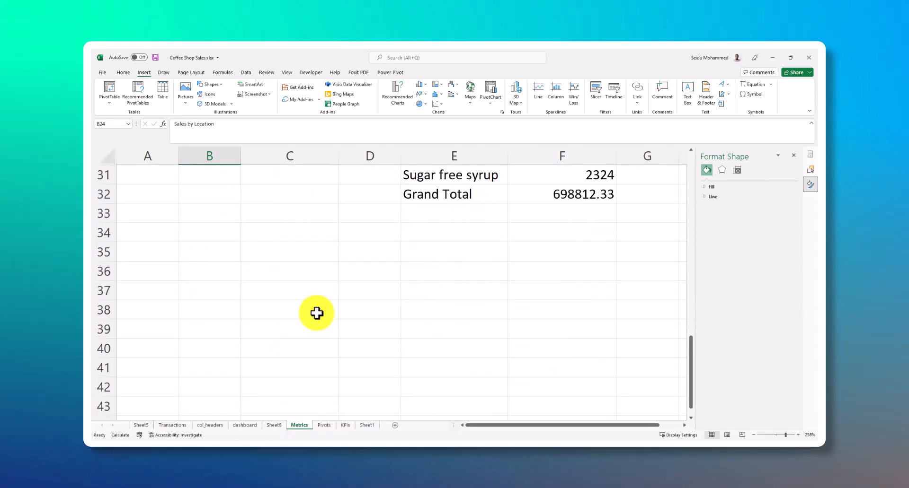
scroll(294, 299, up, 3)
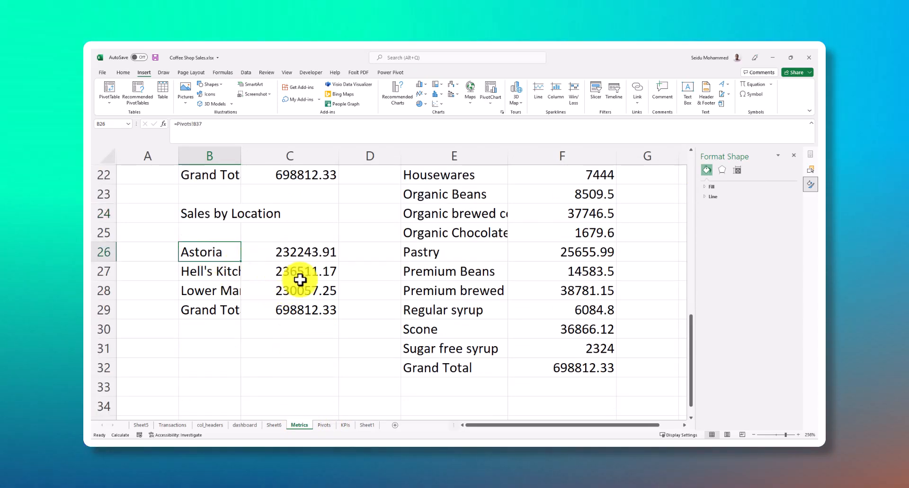
shift+click(309, 292)
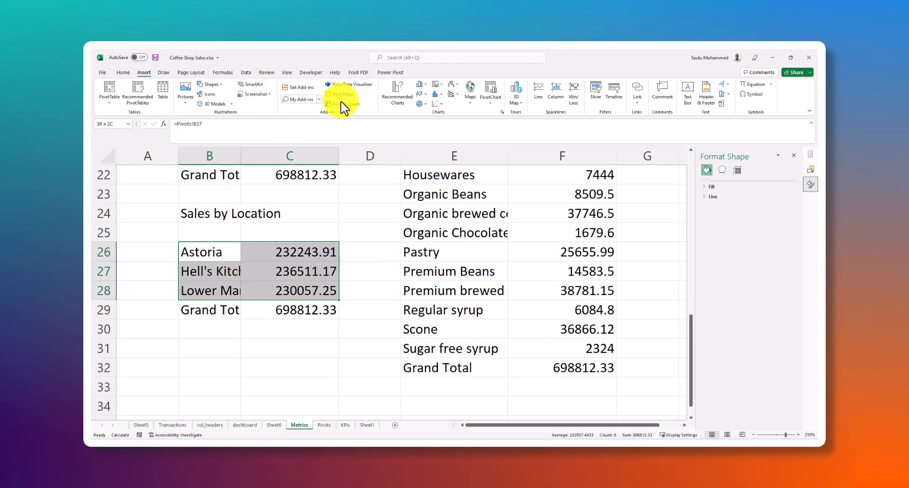
click(425, 105)
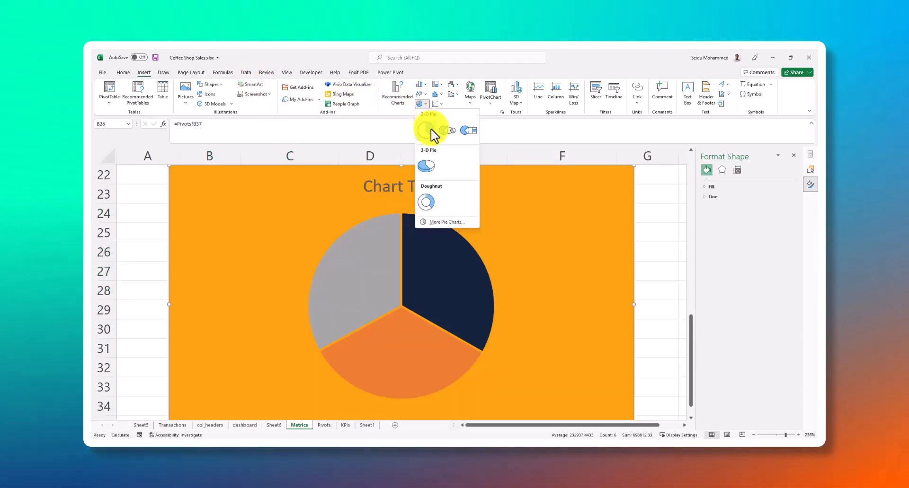
click(432, 133)
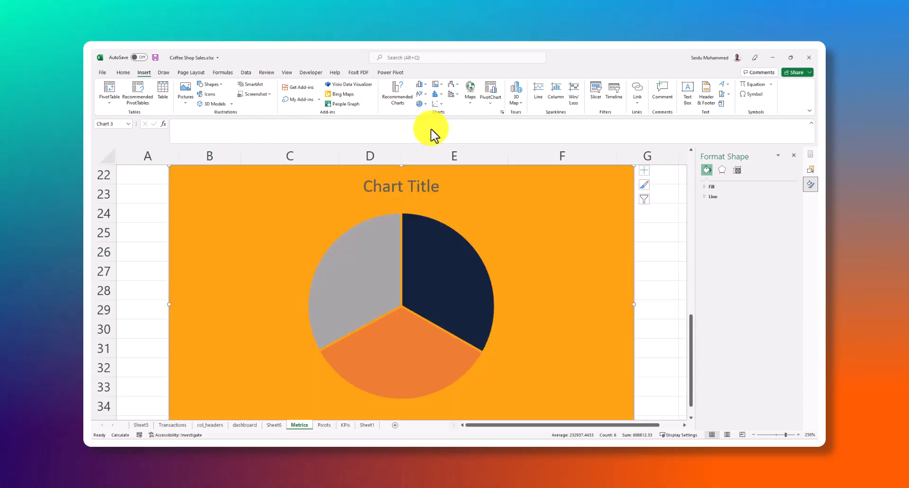
Narrow the sales by location pie chart so that its width ends within column E
scroll(451, 256, down, 4)
scroll(436, 245, up, 3)
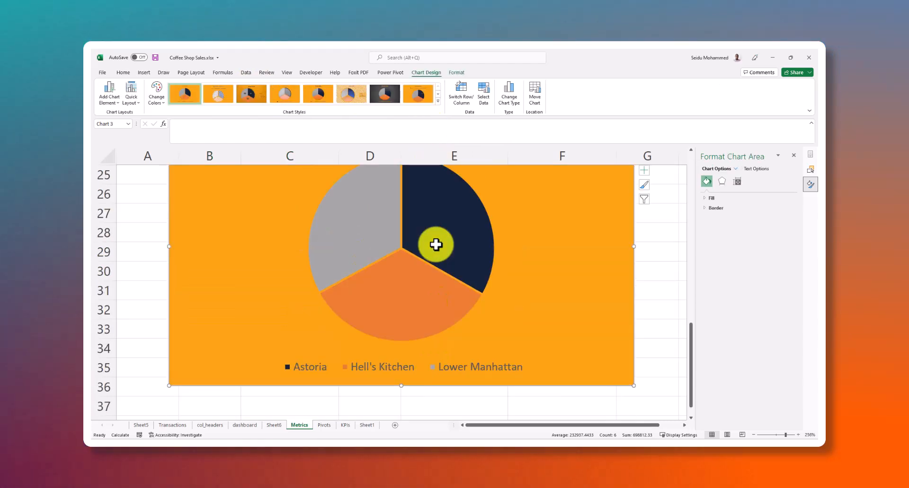
click(442, 232)
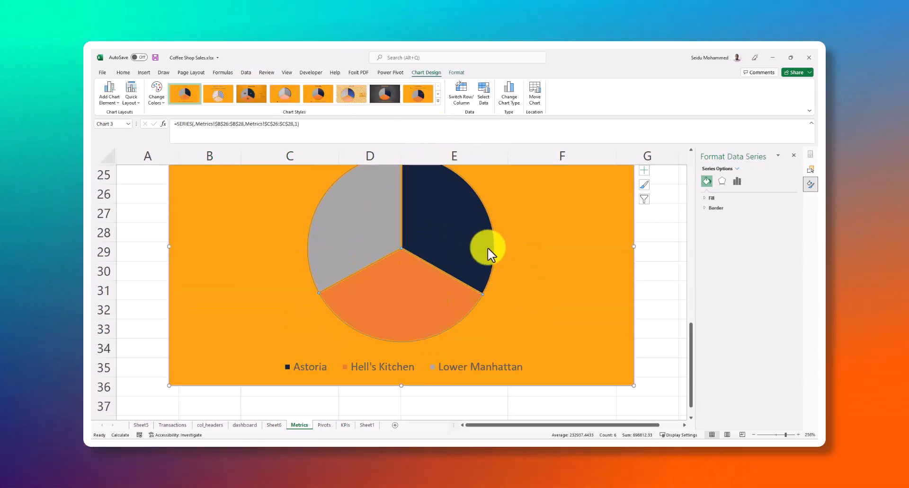
scroll(428, 225, up, 1)
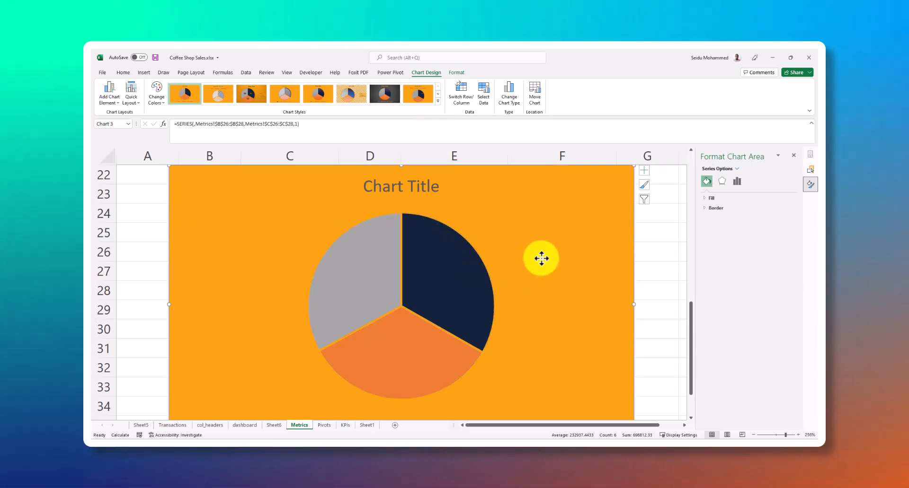
click(447, 276)
scroll(440, 286, down, 2)
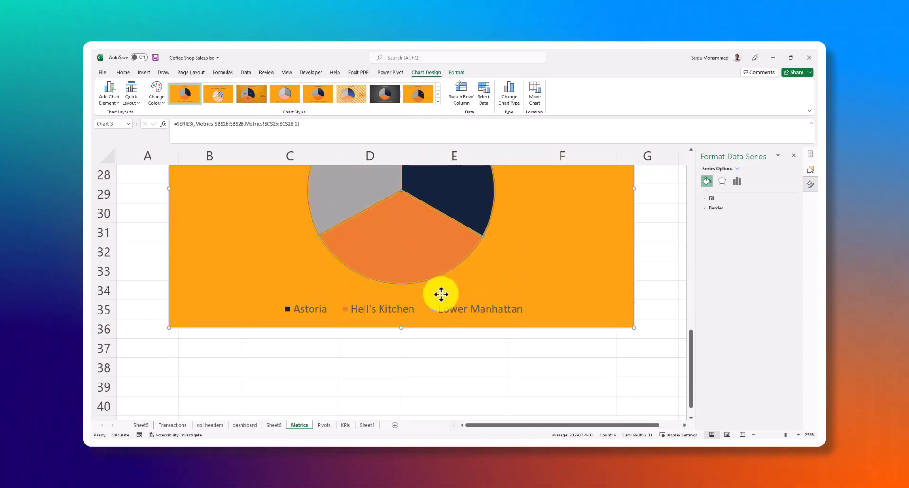
scroll(445, 291, up, 2)
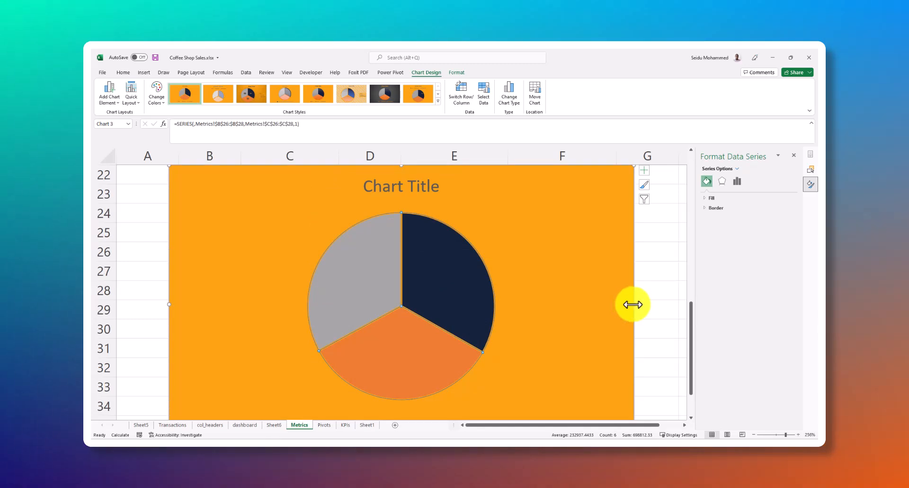
drag(633, 305, 495, 297)
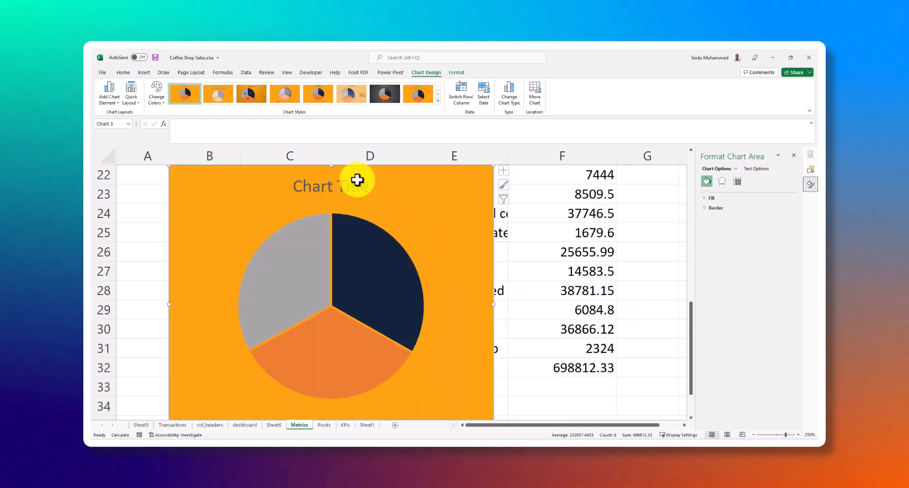
Reduce the height of the sales by location pie chart on the Metrics sheet from its upper edge
drag(331, 166, 369, 236)
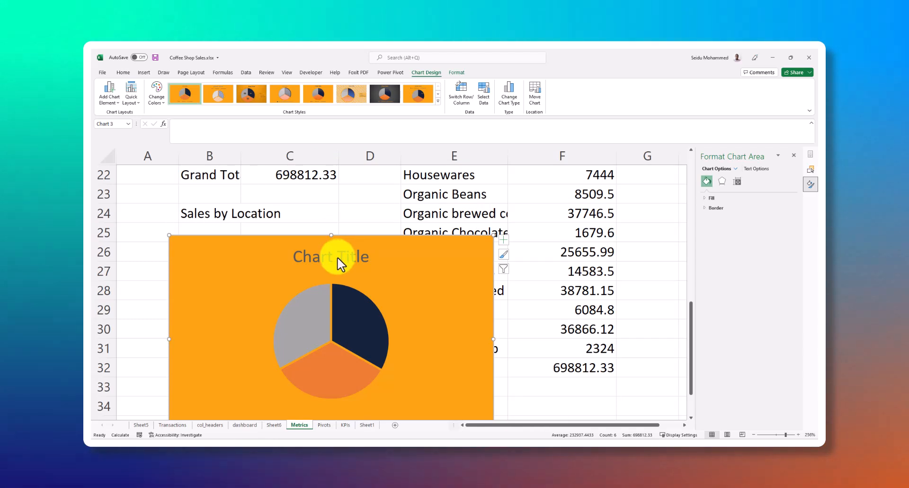
click(348, 259)
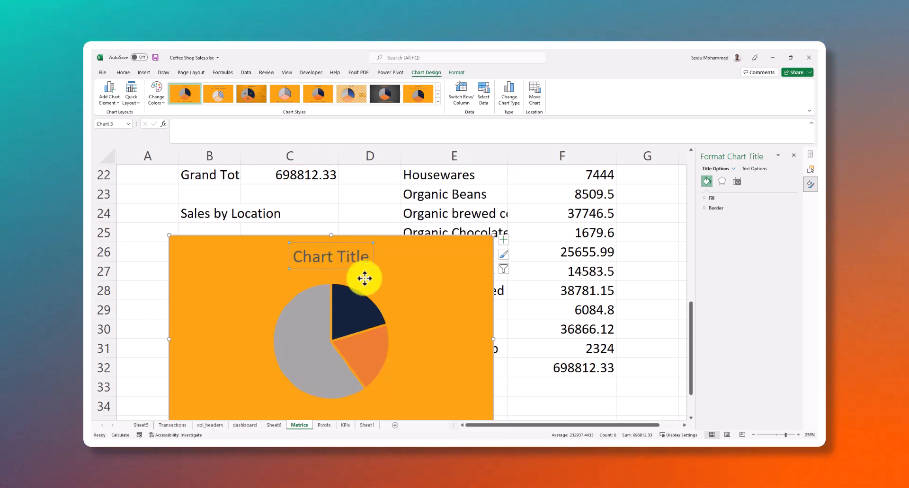
click(406, 265)
scroll(413, 293, down, 3)
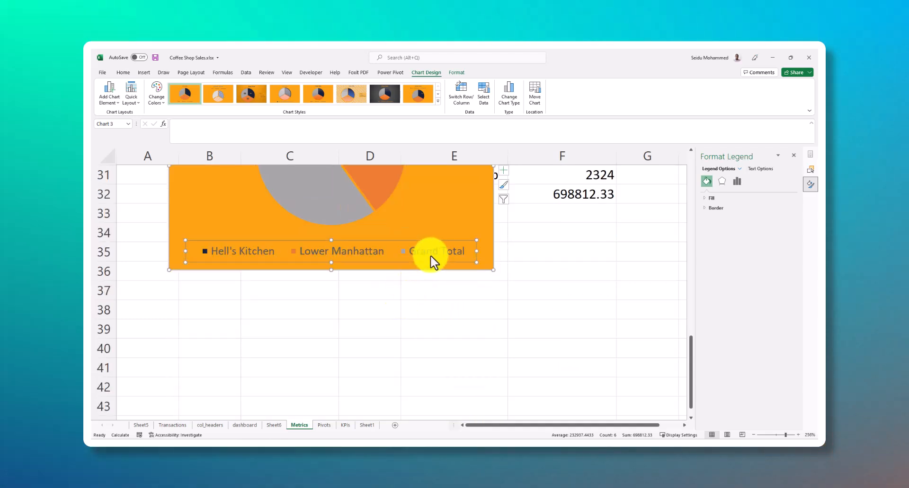
scroll(432, 260, up, 3)
scroll(417, 263, down, 1)
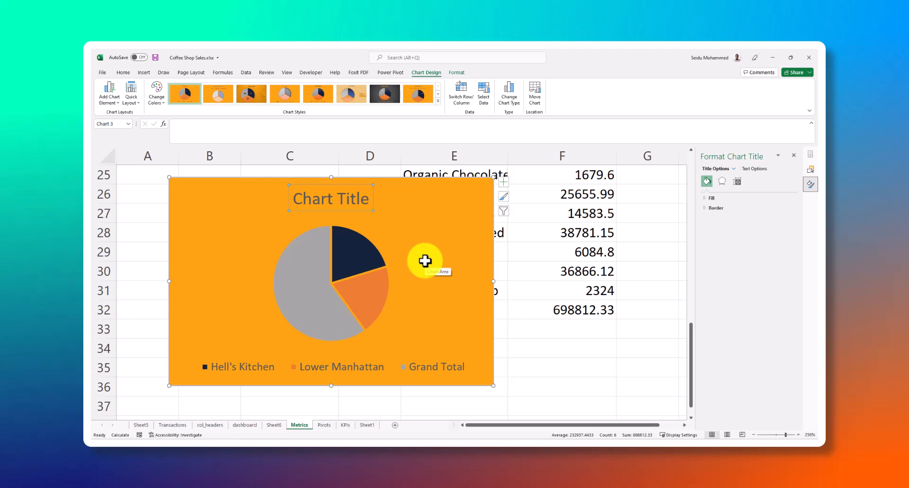
Delete the title of the sales by location pie chart
mouse_move(347, 268)
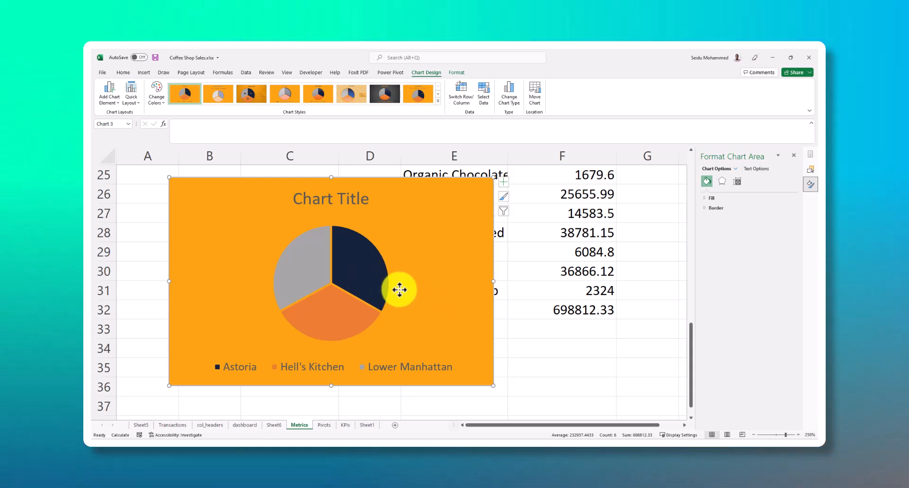
click(340, 195)
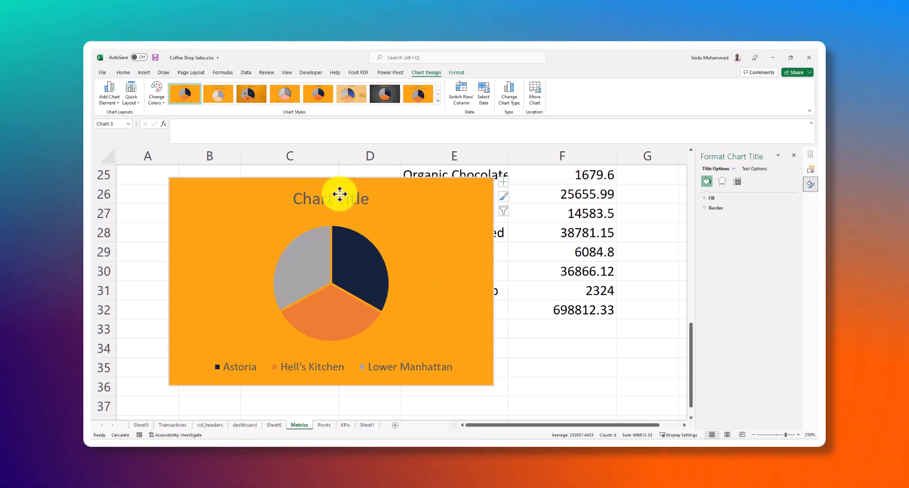
key(Delete)
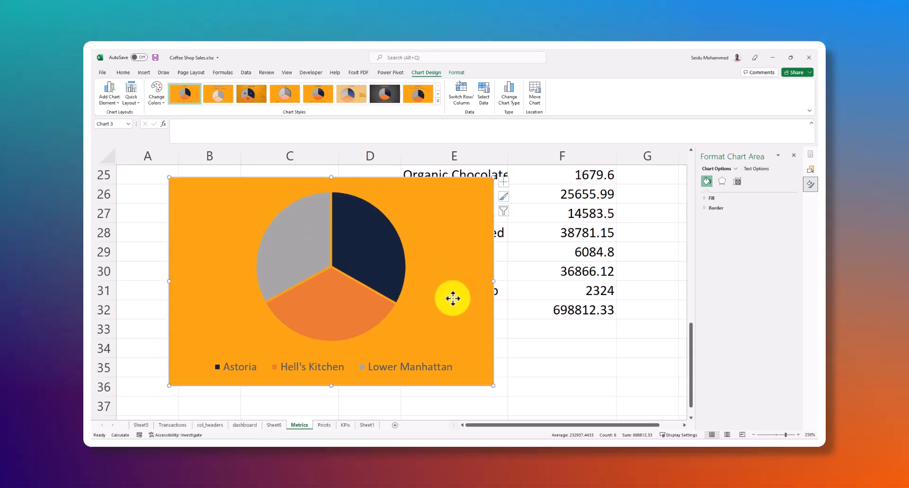
drag(493, 385, 372, 377)
drag(271, 178, 280, 206)
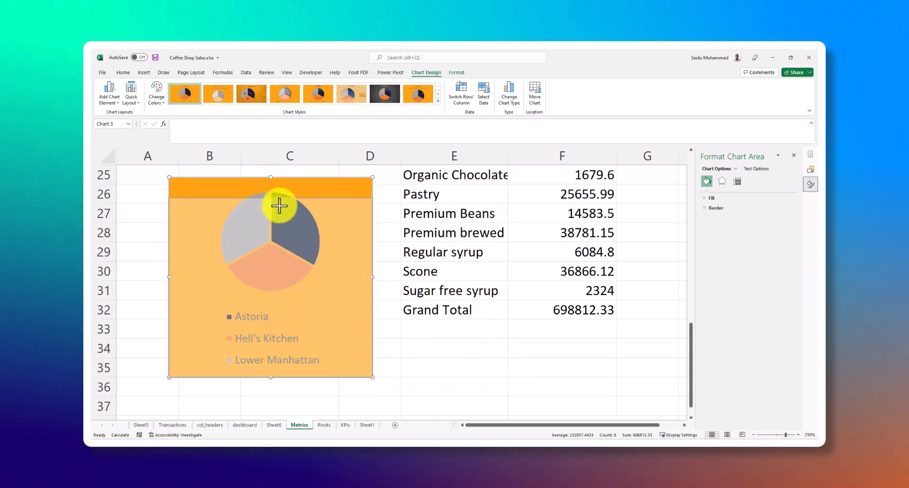
drag(287, 235, 288, 238)
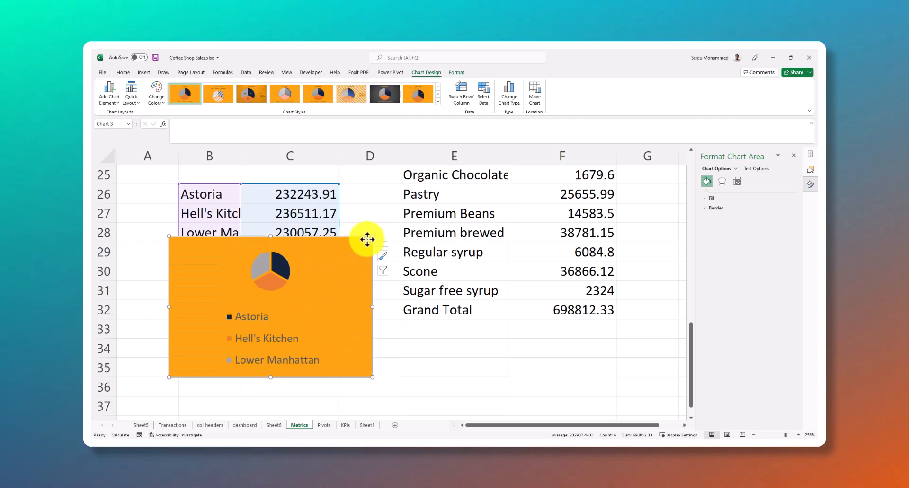
key(ctrl+z)
key(ctrl+z)
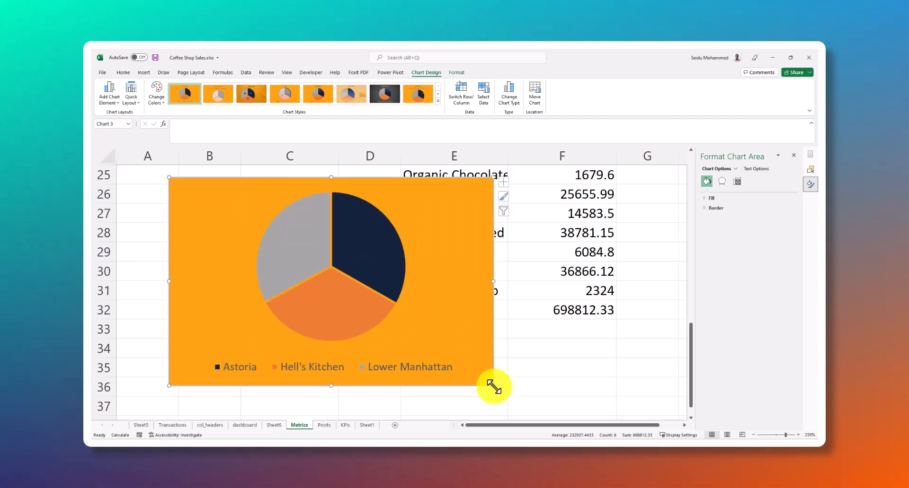
Shrink the sales by location pie chart so that it ends within column D and at about row 34
drag(493, 386, 360, 364)
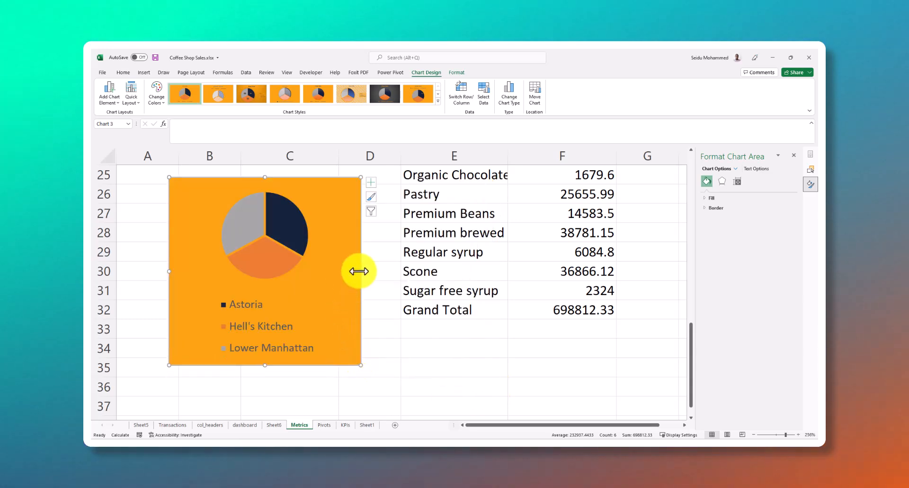
drag(359, 271, 382, 269)
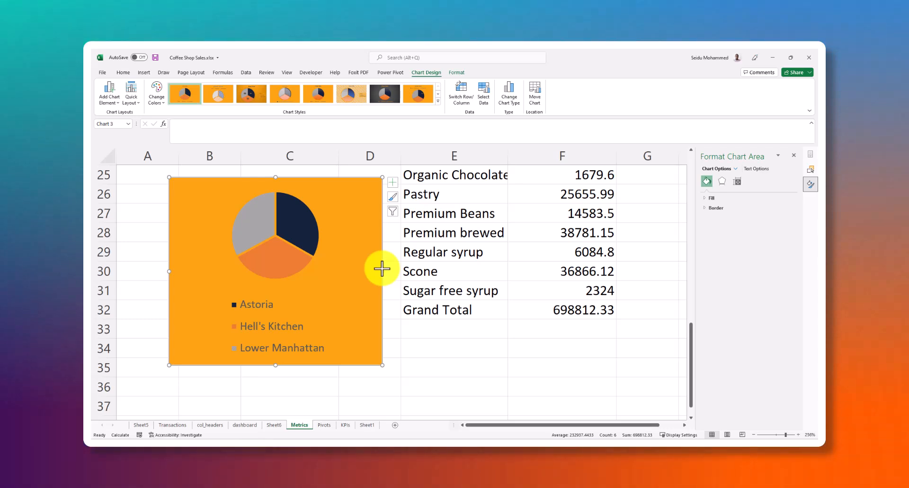
Move the pie chart from the Metrics sheet to Sheet1, onto the rectangle below the SALES BY LOCATION heading
key(Delete)
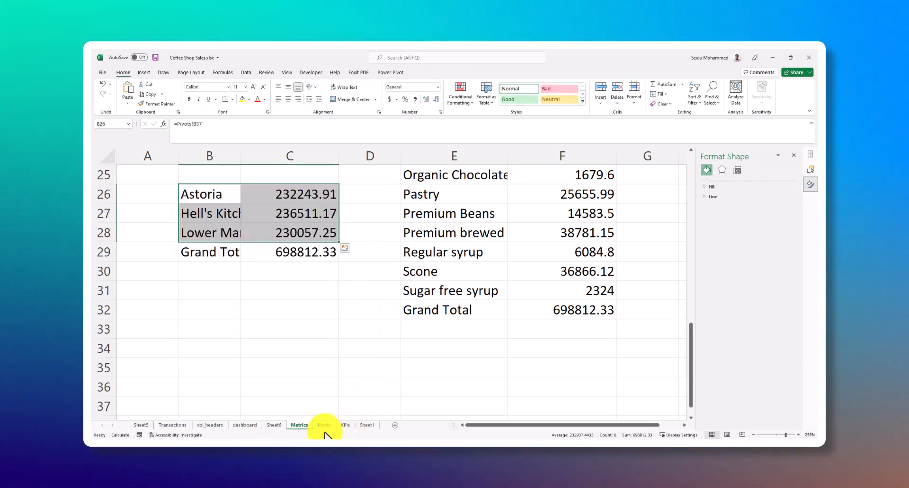
click(363, 426)
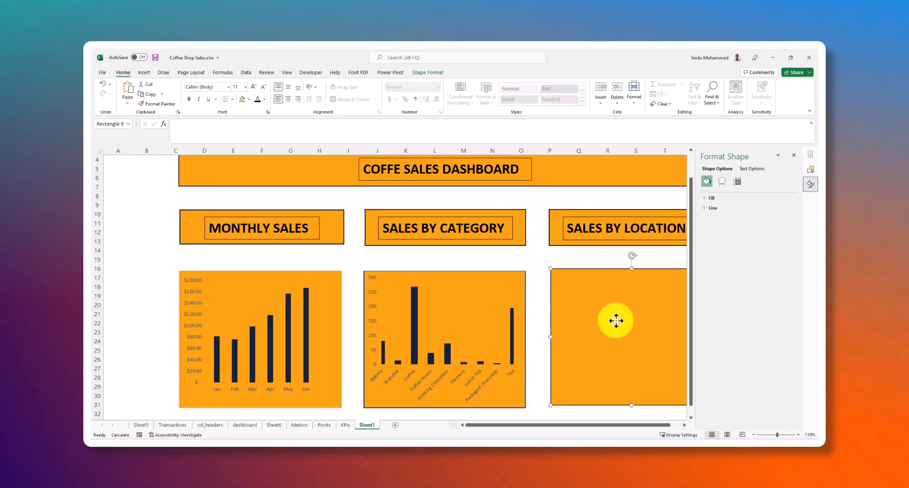
key(ctrl+v)
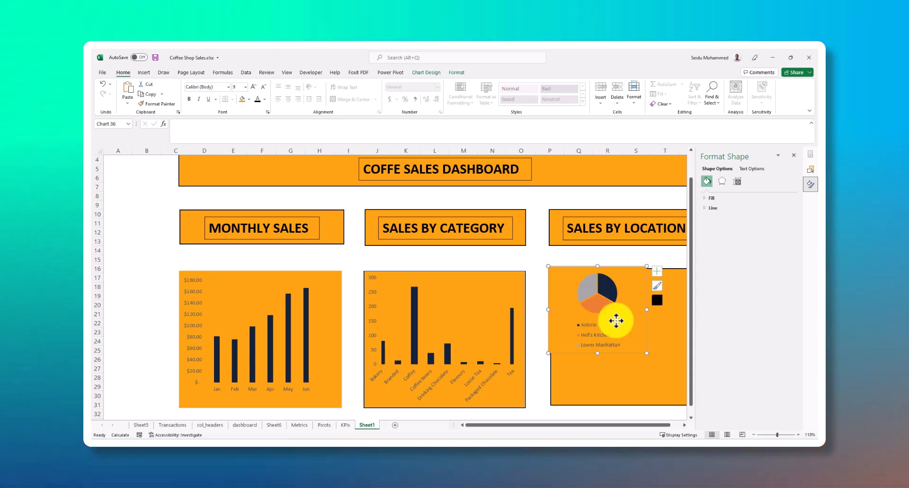
Enlarge the pasted pie chart to the lower and side edges of the rectangle behind it, from column P to column U
drag(659, 427, 717, 427)
click(784, 435)
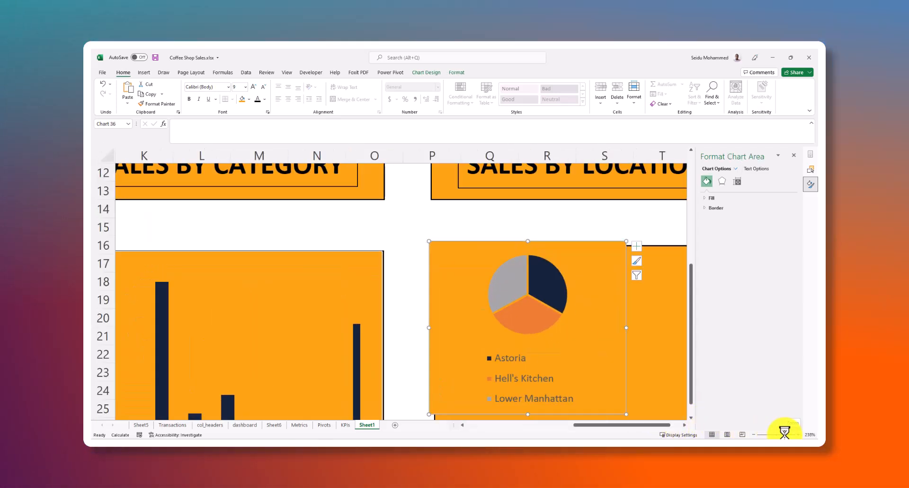
scroll(548, 255, down, 2)
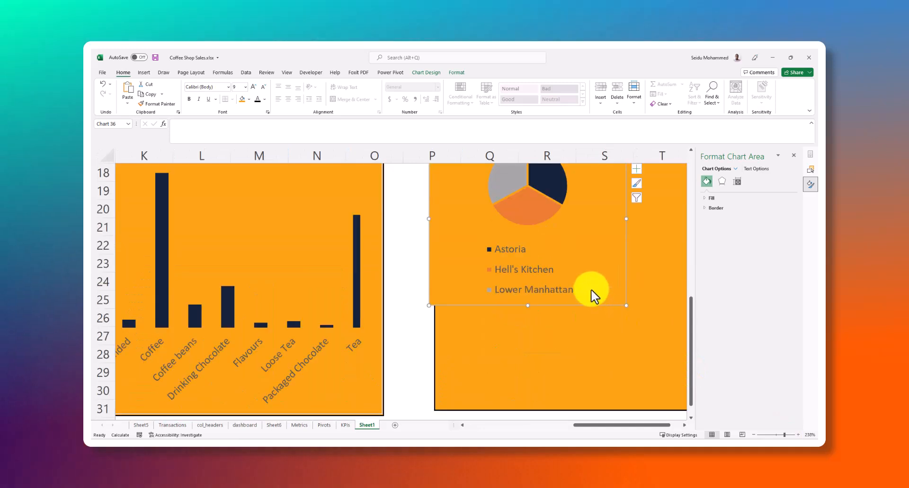
drag(591, 296, 686, 412)
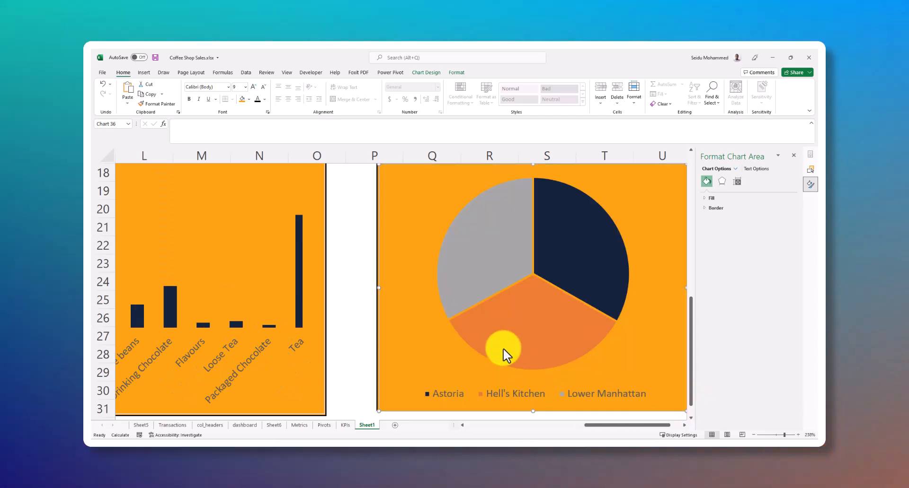
drag(376, 286, 376, 289)
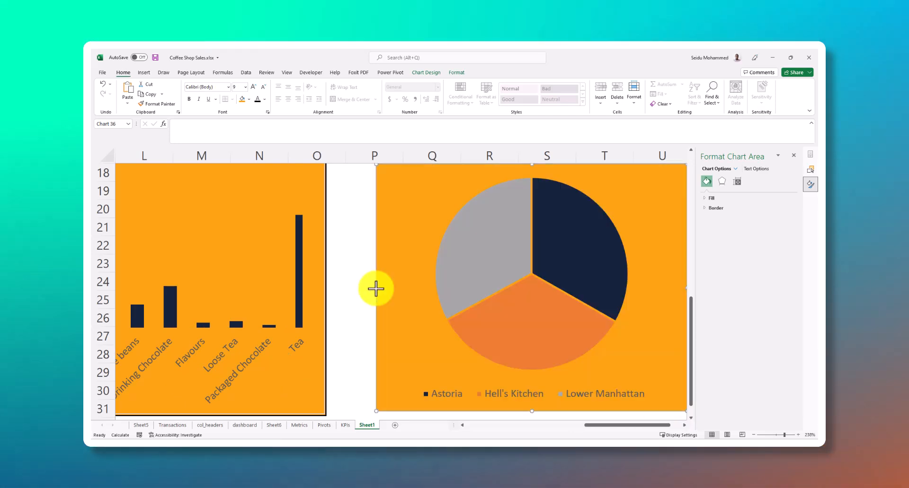
drag(631, 426, 649, 432)
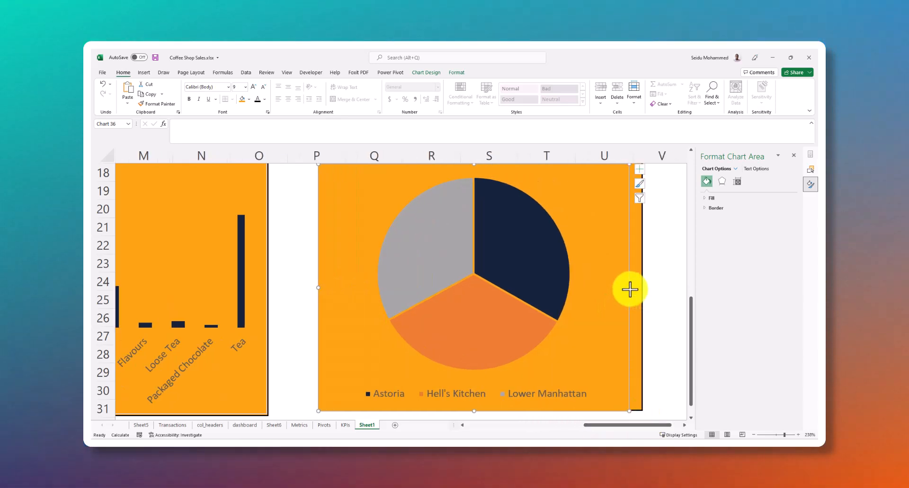
drag(631, 288, 641, 288)
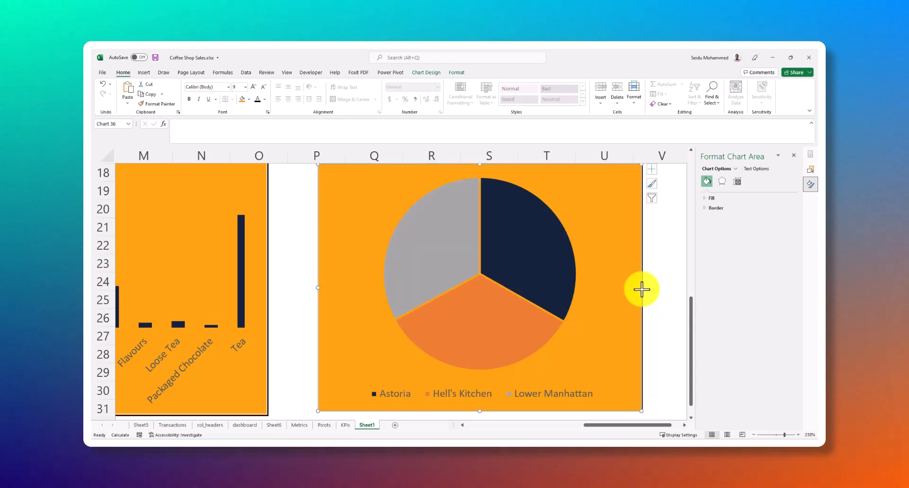
Extend the pie chart up to the rectangle's top edge in row 16 and widen it slightly over the right border
scroll(555, 243, up, 1)
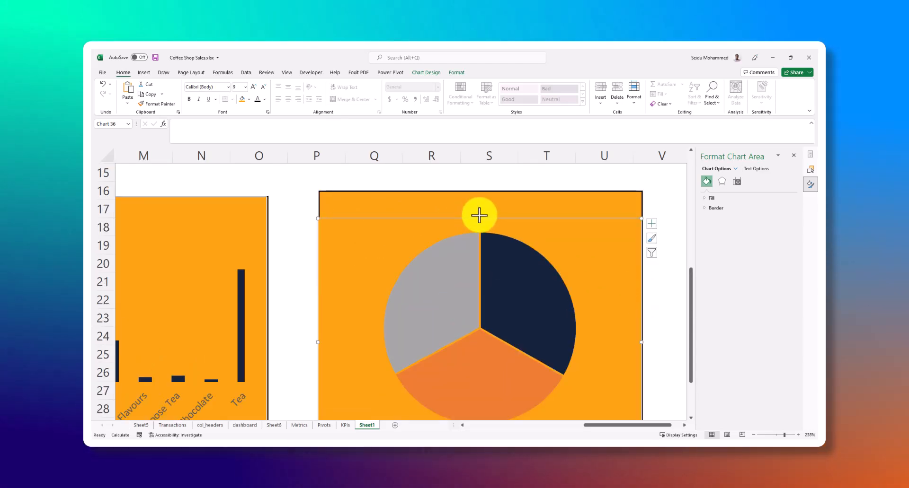
drag(479, 215, 477, 191)
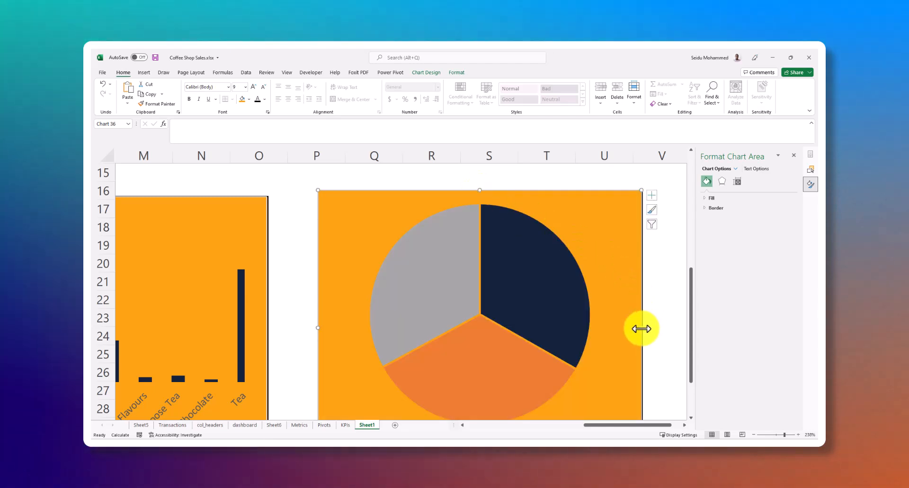
drag(642, 328, 643, 329)
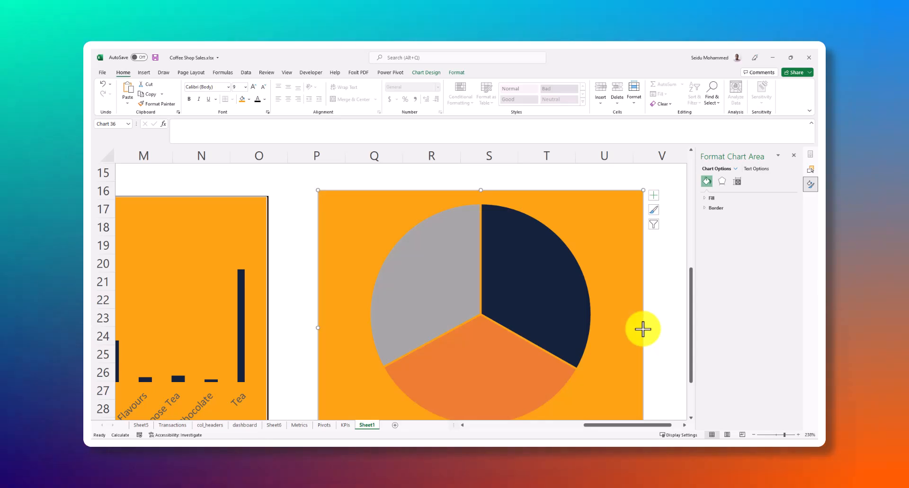
click(667, 305)
scroll(515, 245, down, 2)
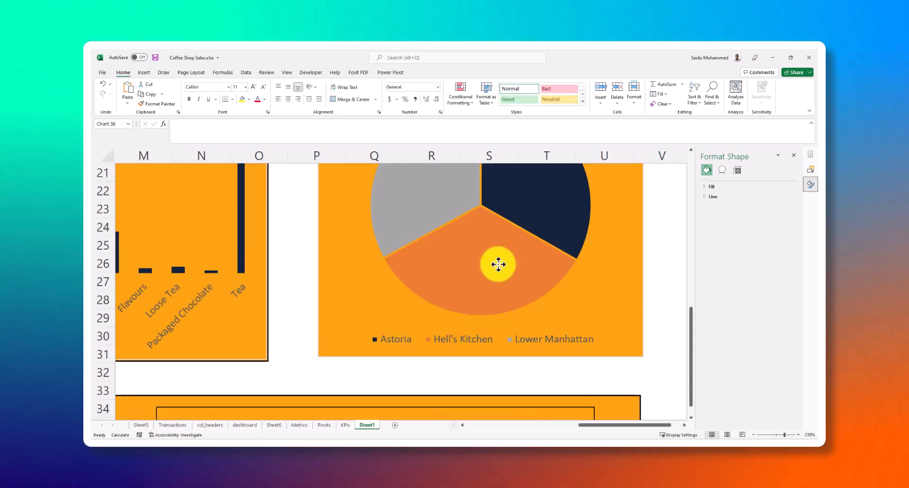
click(498, 265)
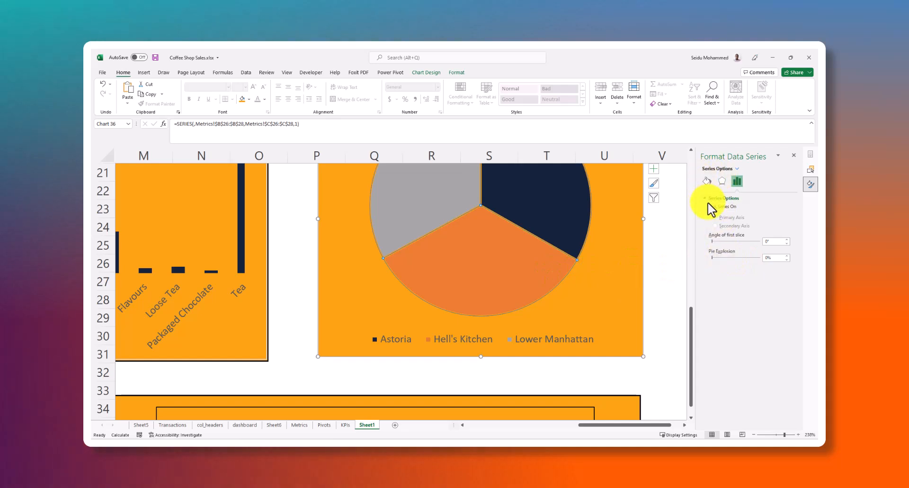
click(707, 183)
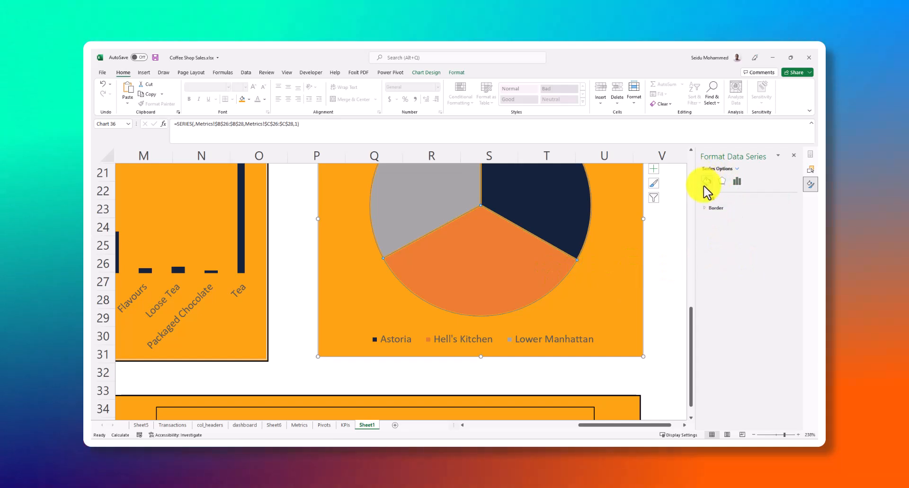
click(721, 182)
click(561, 215)
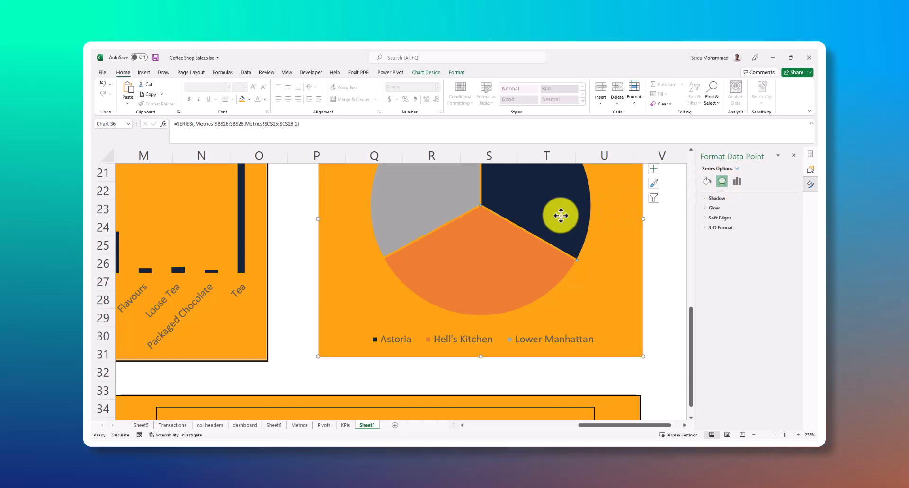
scroll(600, 259, up, 1)
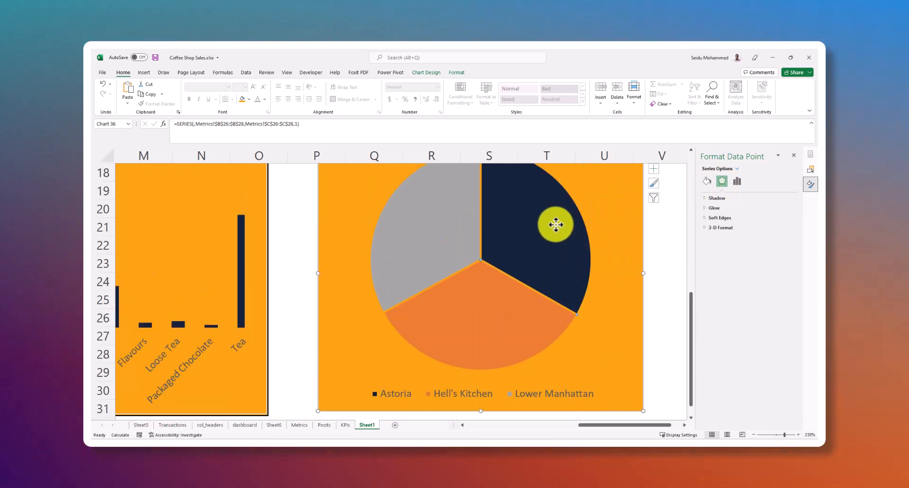
Add data labels to the slices of the sales by location pie chart
click(609, 221)
click(547, 234)
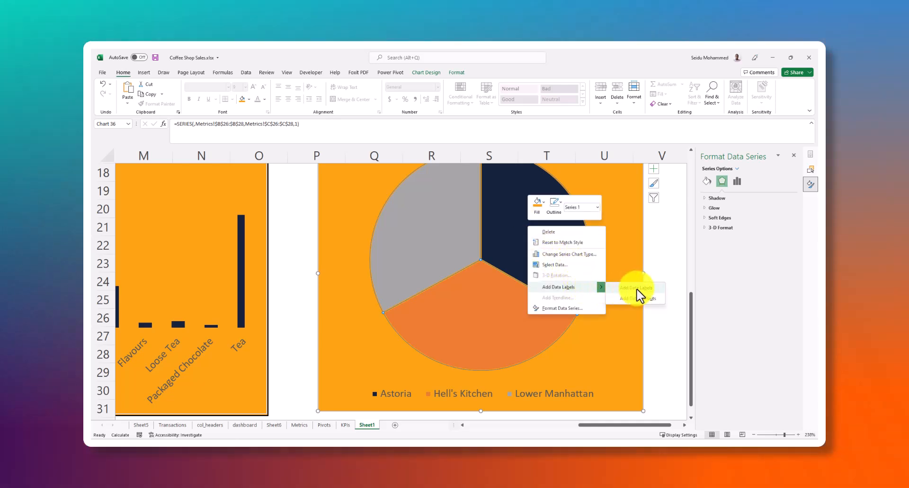
click(635, 288)
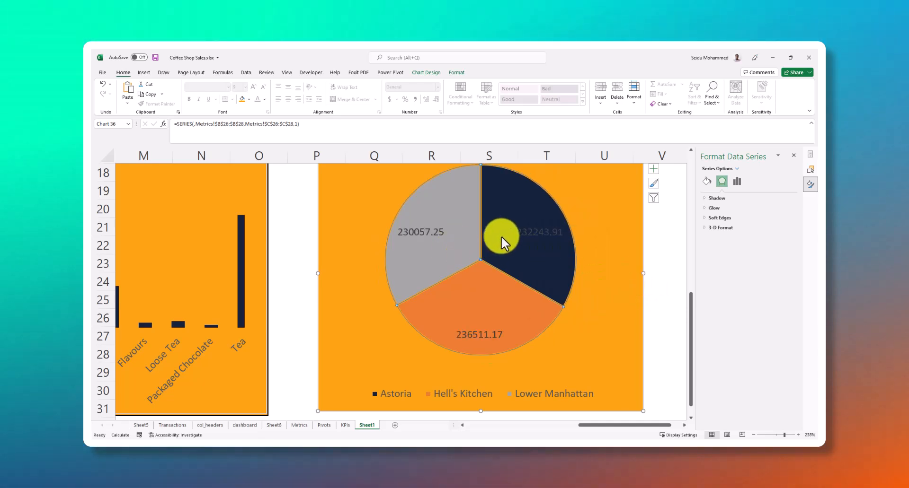
click(535, 233)
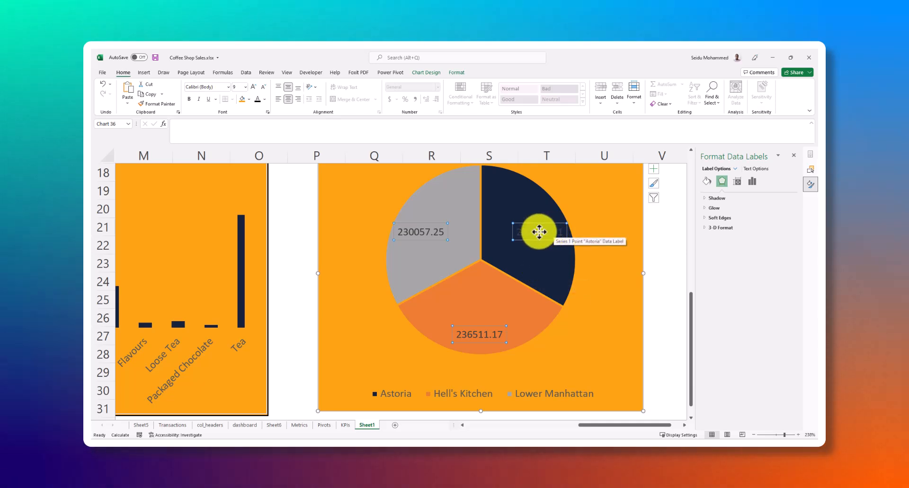
click(537, 266)
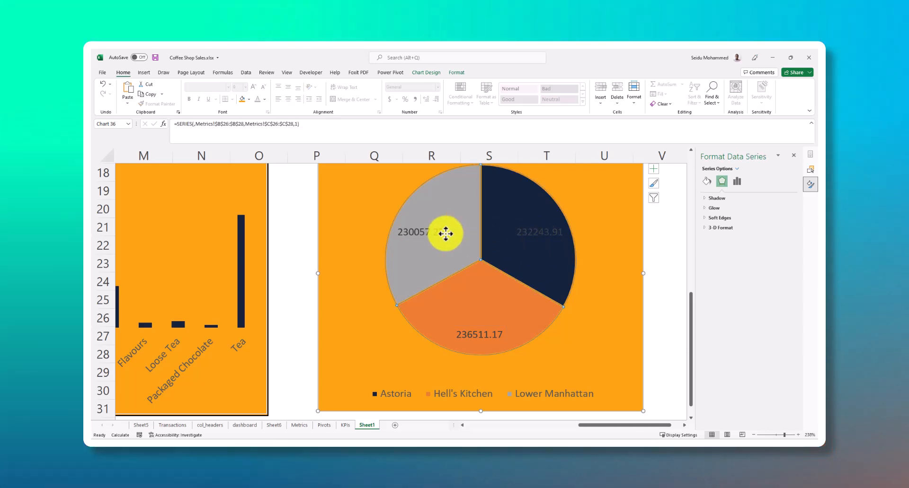
click(432, 234)
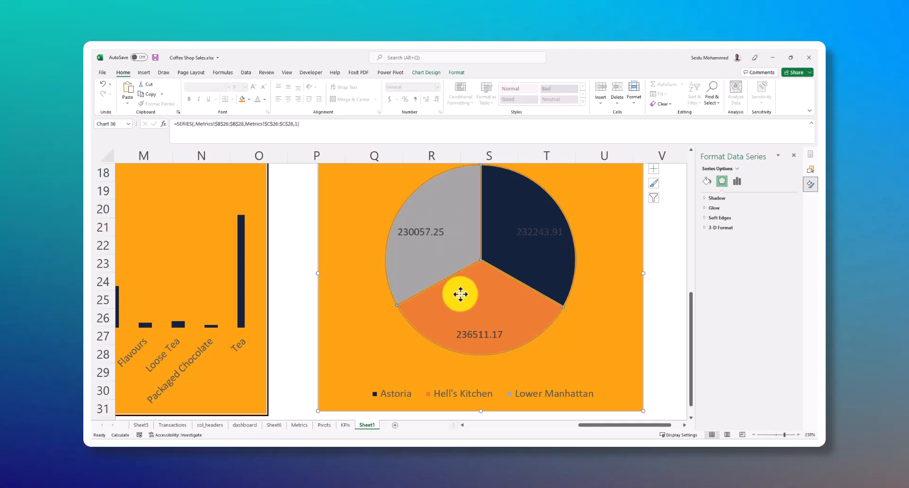
click(568, 339)
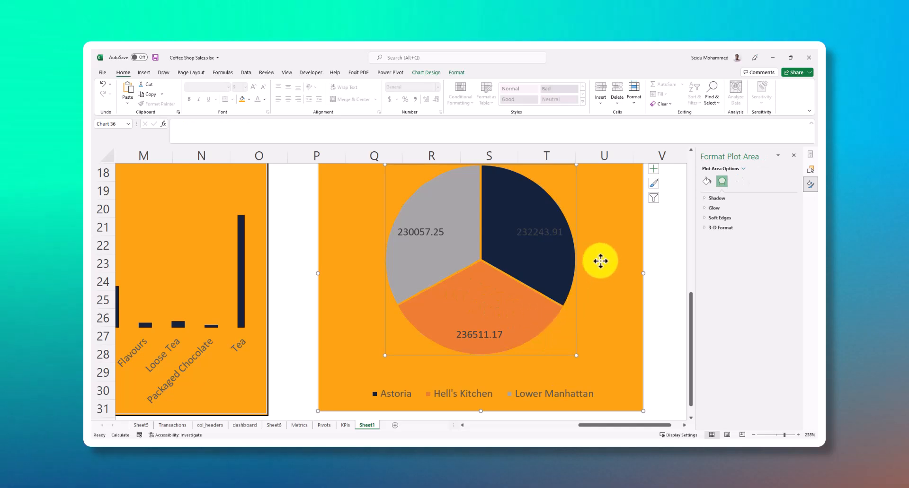
Review the labelled sales by location pie chart up close, and the whole dashboard from its title at 91% zoom
scroll(586, 260, up, 3)
scroll(525, 303, down, 2)
click(512, 259)
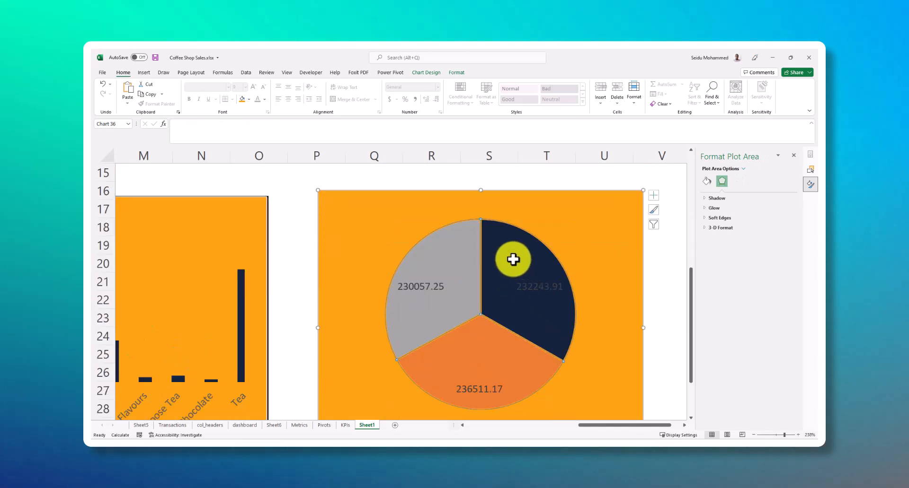
click(649, 287)
scroll(542, 320, down, 2)
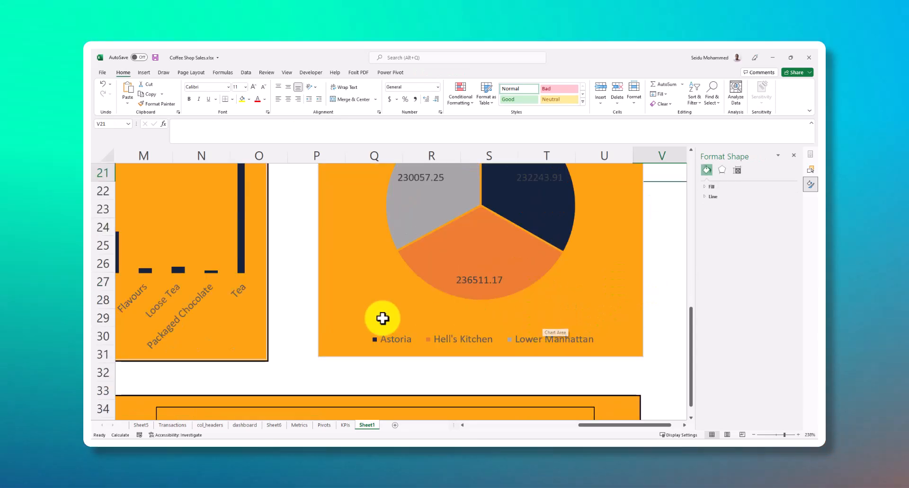
scroll(464, 374, down, 4)
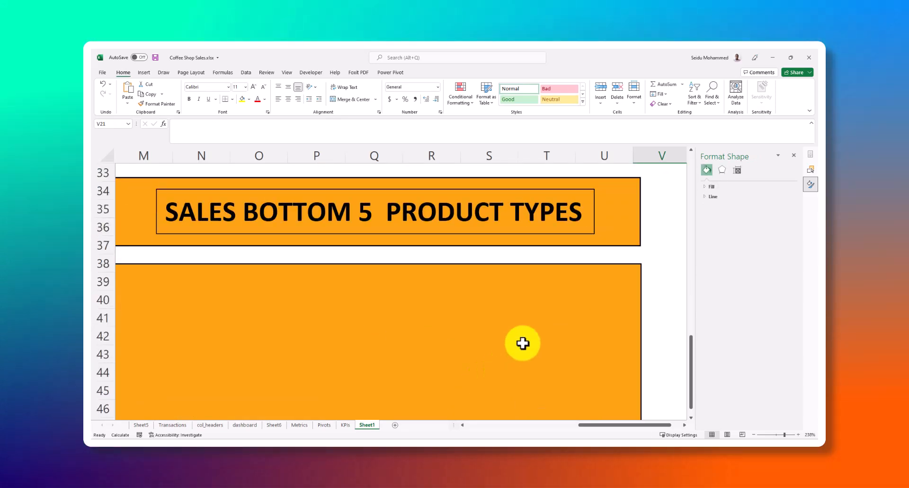
scroll(523, 342, up, 5)
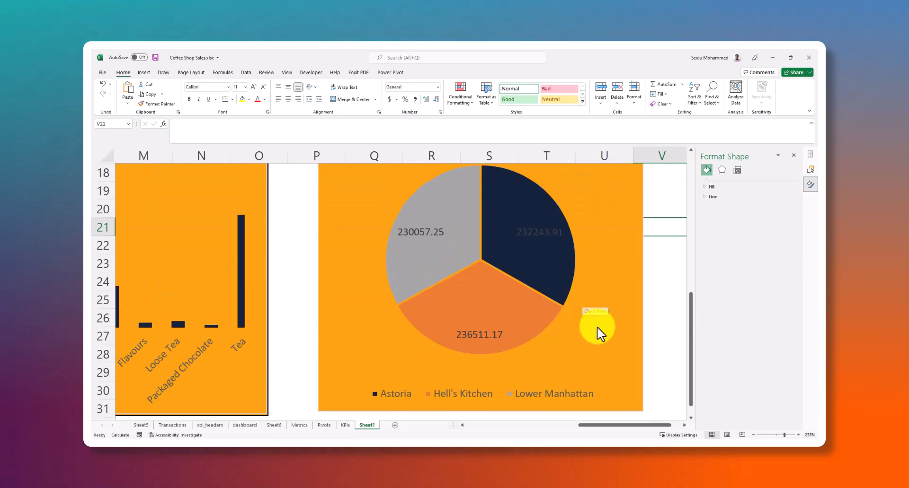
click(780, 435)
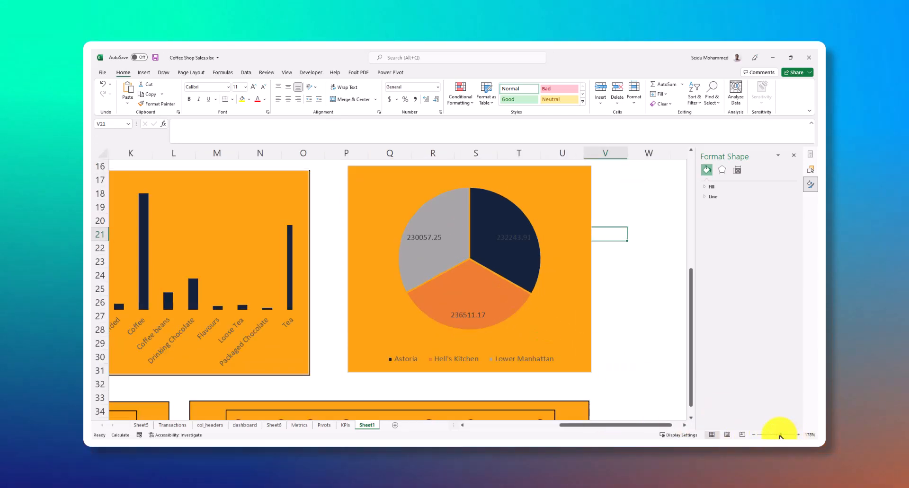
drag(781, 435, 769, 433)
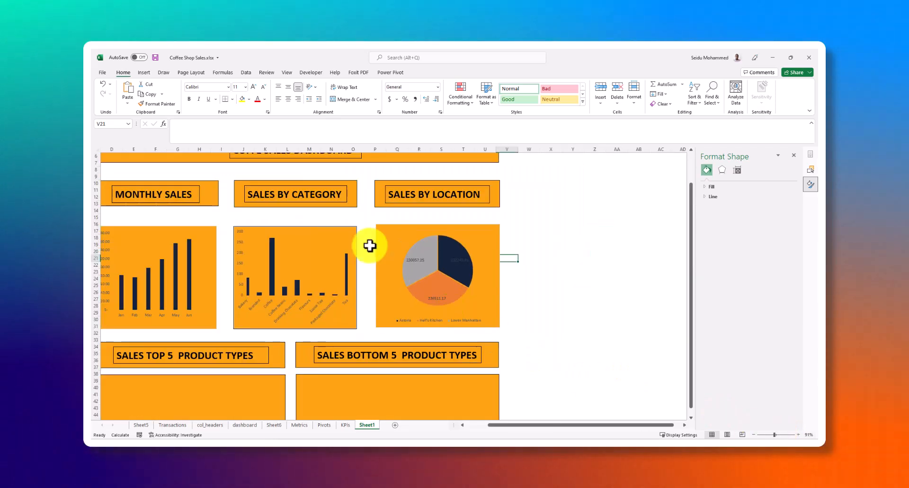
drag(514, 426, 471, 425)
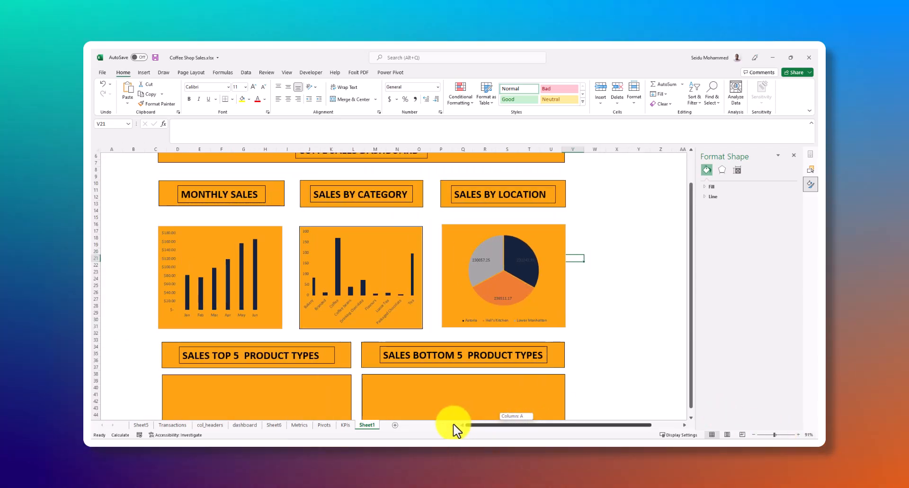
scroll(399, 268, down, 2)
scroll(410, 268, up, 4)
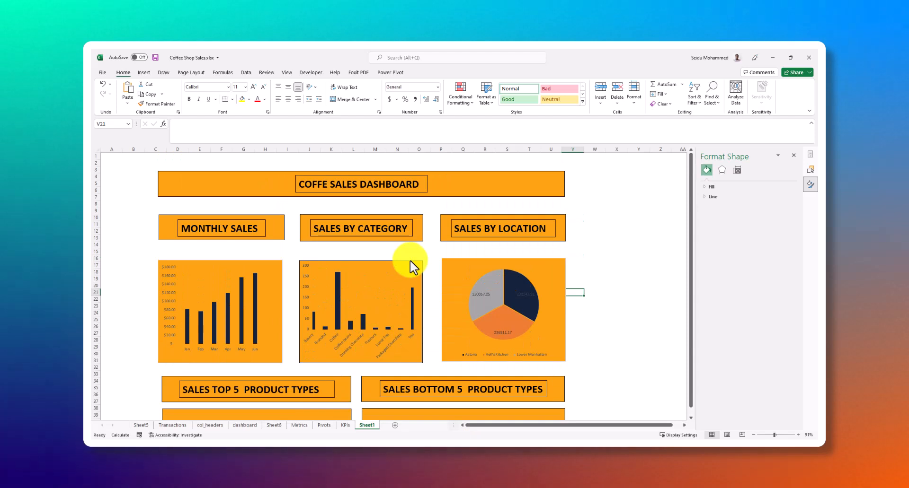
Compare the three finished charts with the empty rectangles below the SALES TOP 5 and SALES BOTTOM 5 PRODUCT TYPES headings
scroll(410, 260, down, 4)
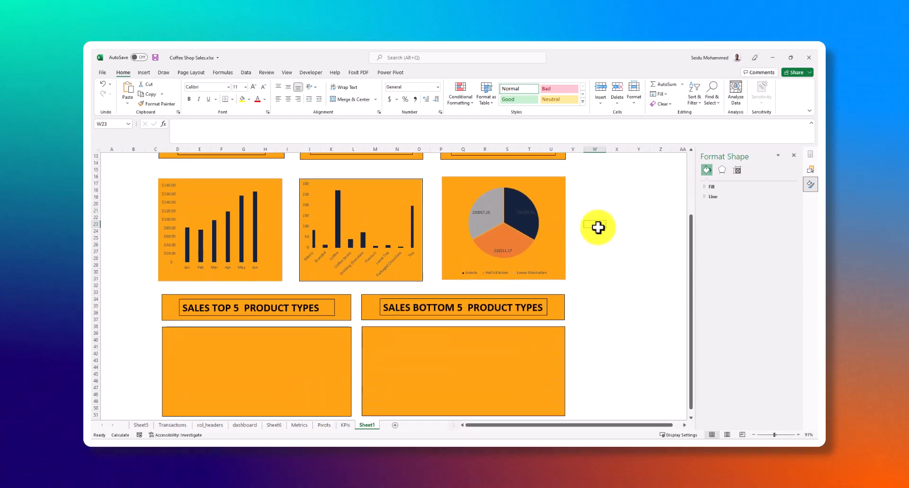
scroll(247, 331, down, 1)
click(259, 345)
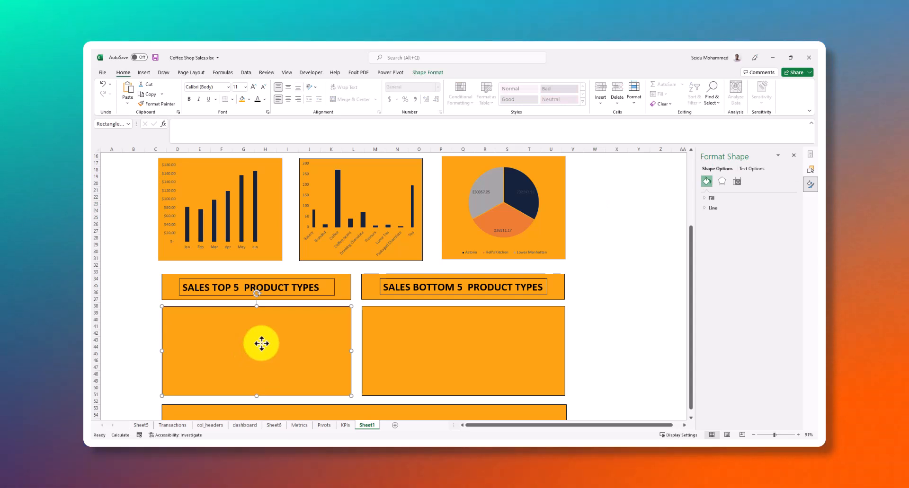
scroll(261, 343, up, 2)
scroll(261, 343, up, 2)
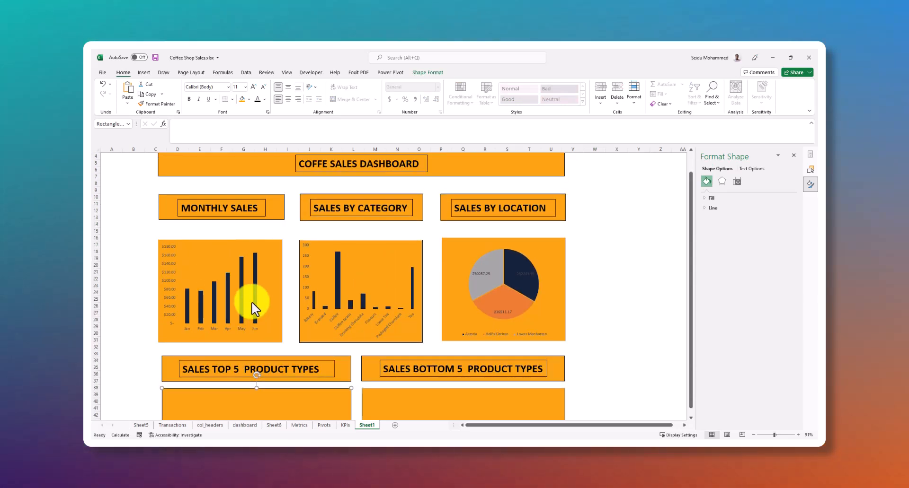
mouse_move(256, 301)
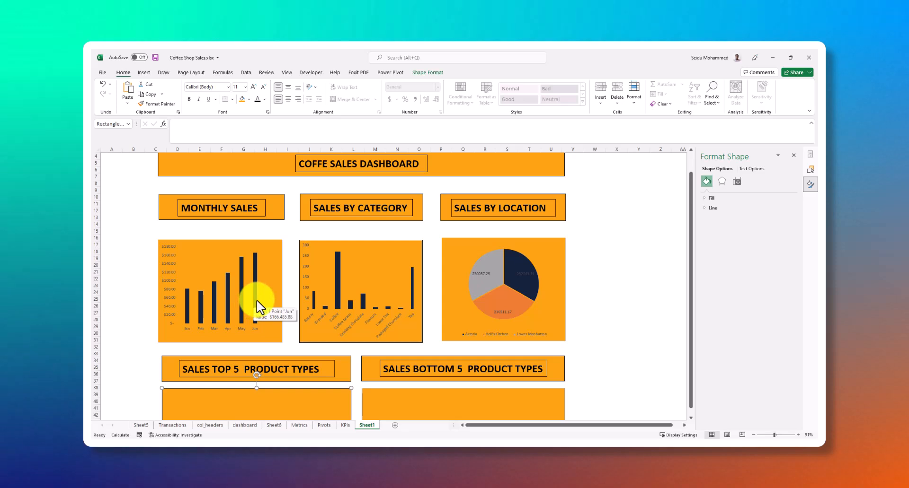
scroll(255, 305, down, 2)
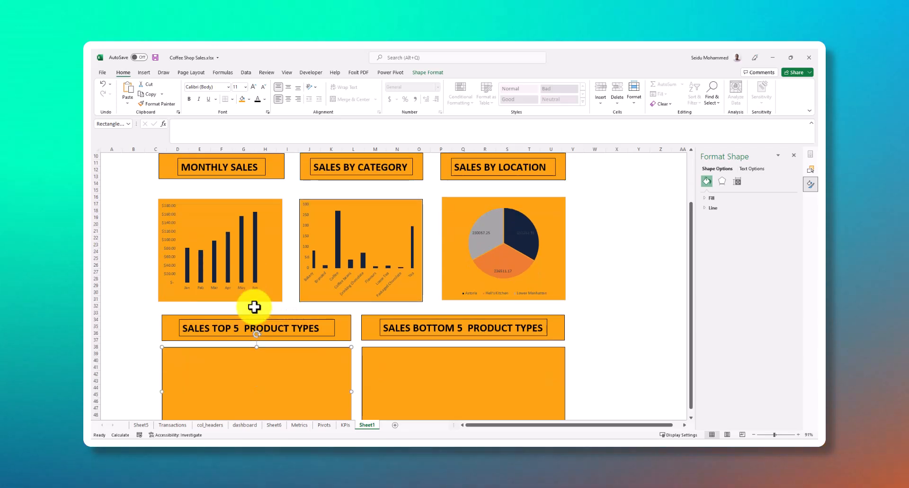
scroll(254, 307, down, 3)
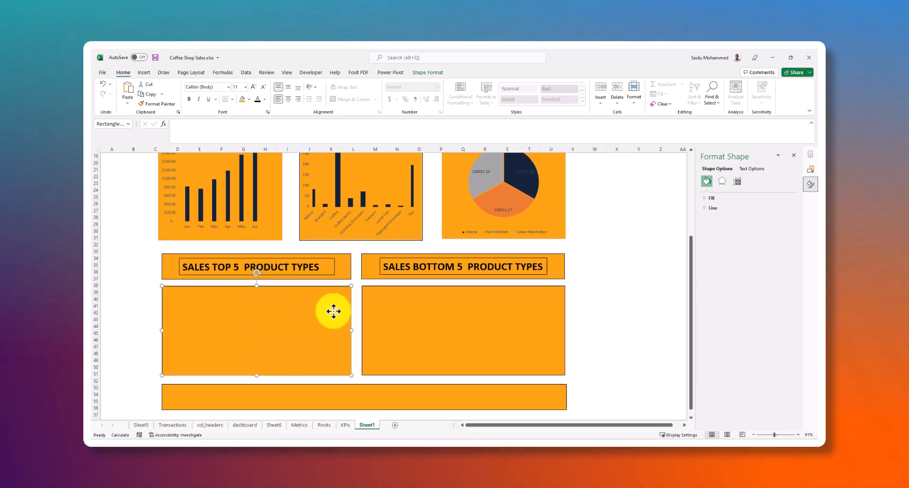
Open the Metrics sheet and examine the Sales by Product Types table down to its Grand Total row
click(304, 427)
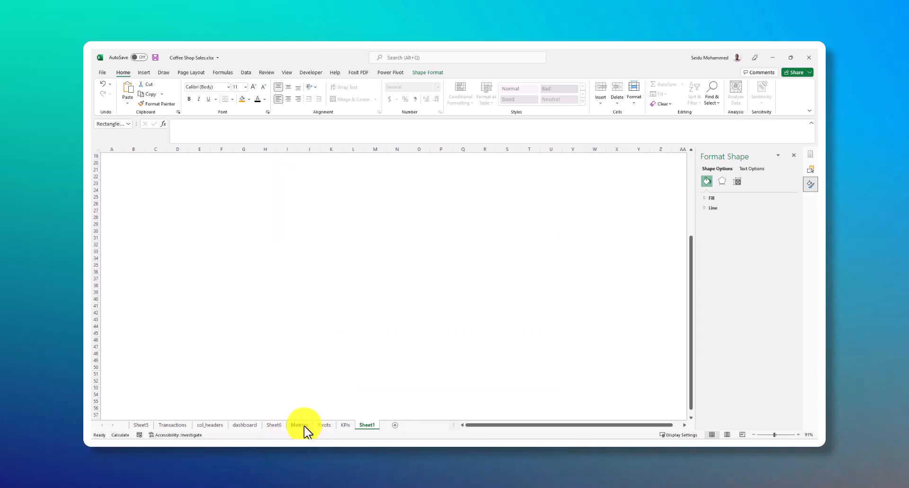
scroll(530, 260, down, 2)
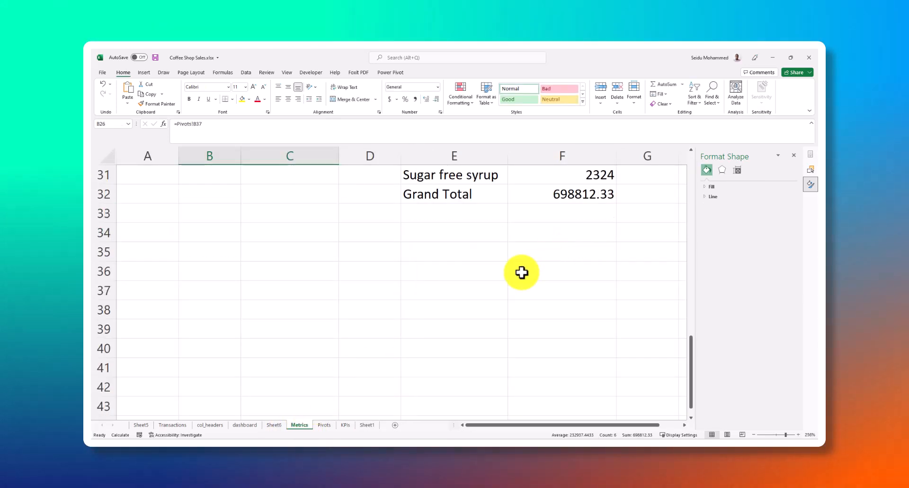
scroll(501, 274, up, 5)
scroll(462, 279, up, 4)
scroll(466, 277, up, 1)
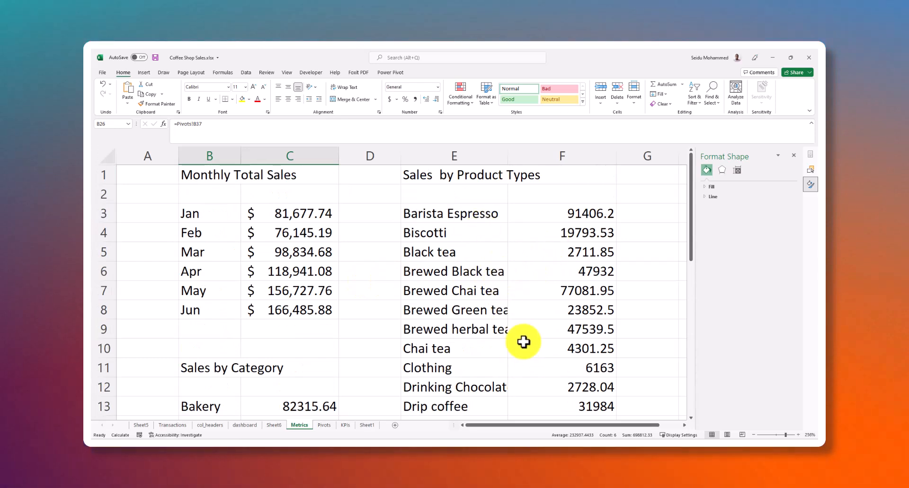
drag(529, 425, 584, 426)
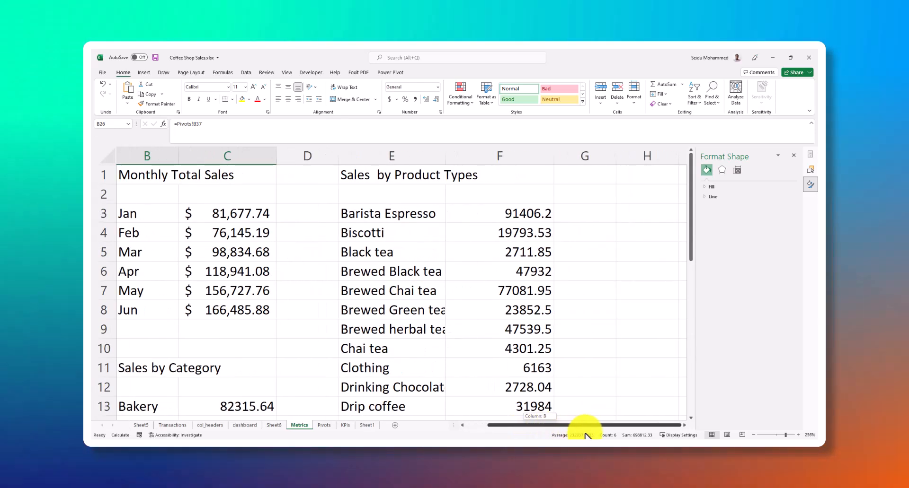
scroll(492, 294, down, 10)
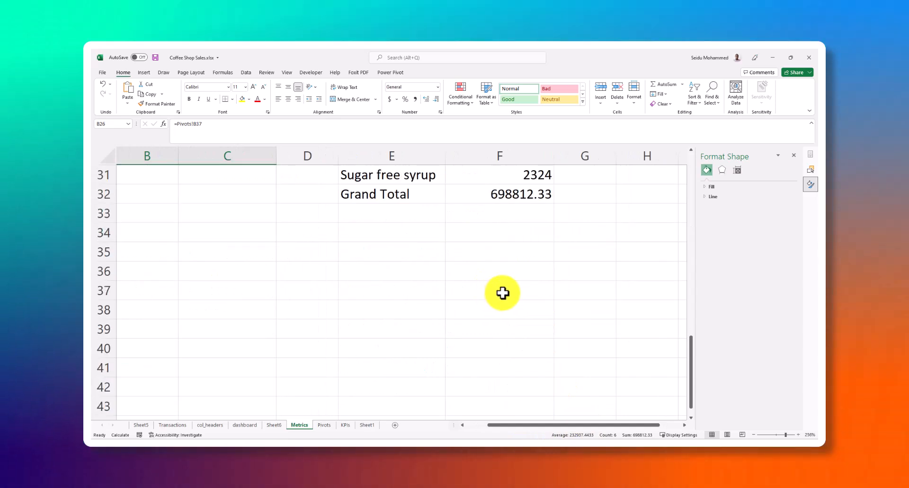
scroll(501, 292, up, 8)
scroll(503, 293, up, 2)
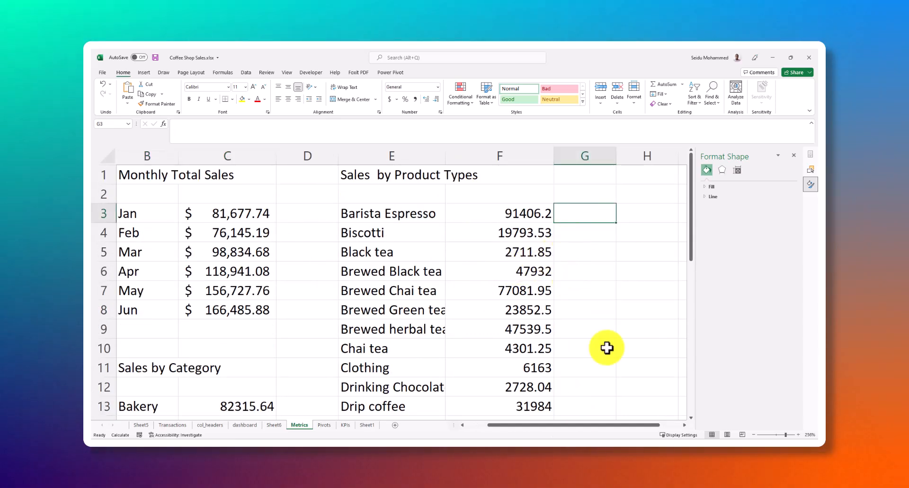
drag(620, 425, 653, 430)
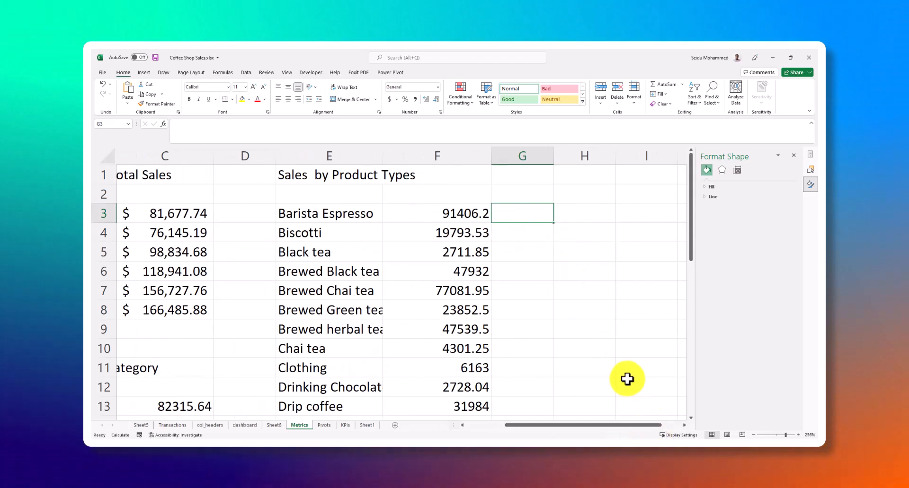
Check the product type names and sales values in columns E and F, and the cells beside them in column G
click(532, 221)
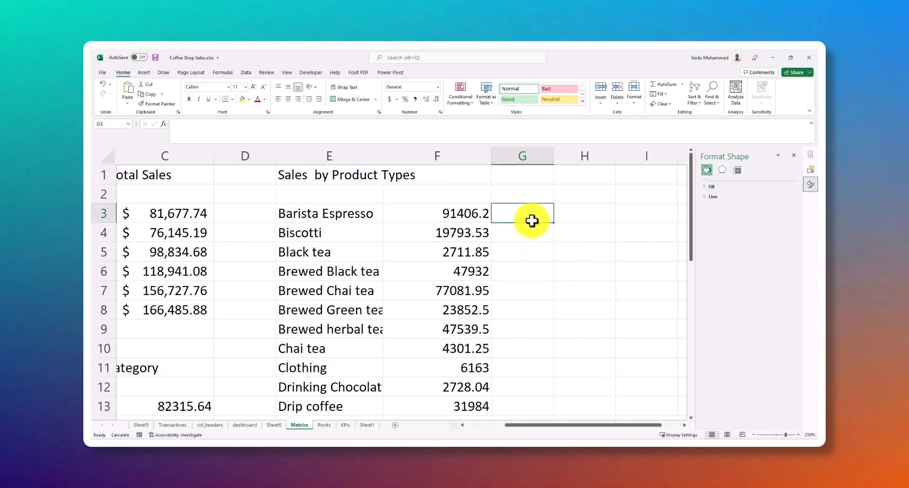
click(533, 244)
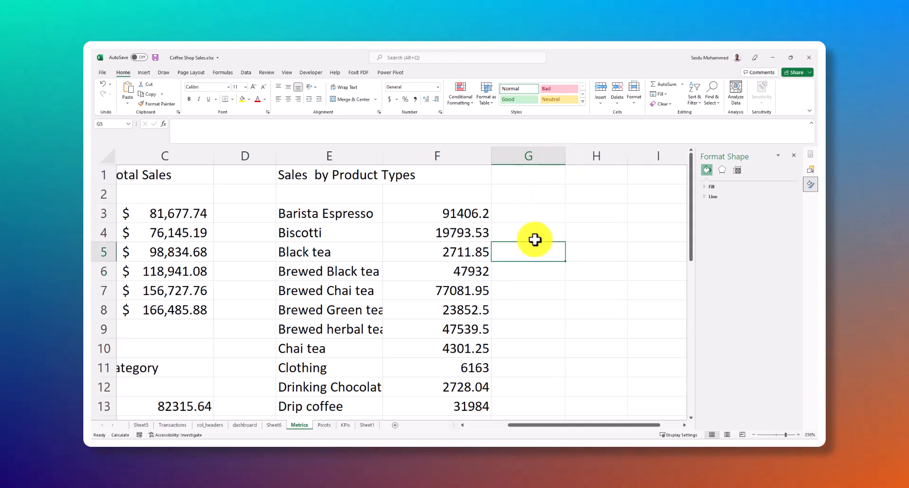
click(459, 213)
scroll(468, 237, down, 2)
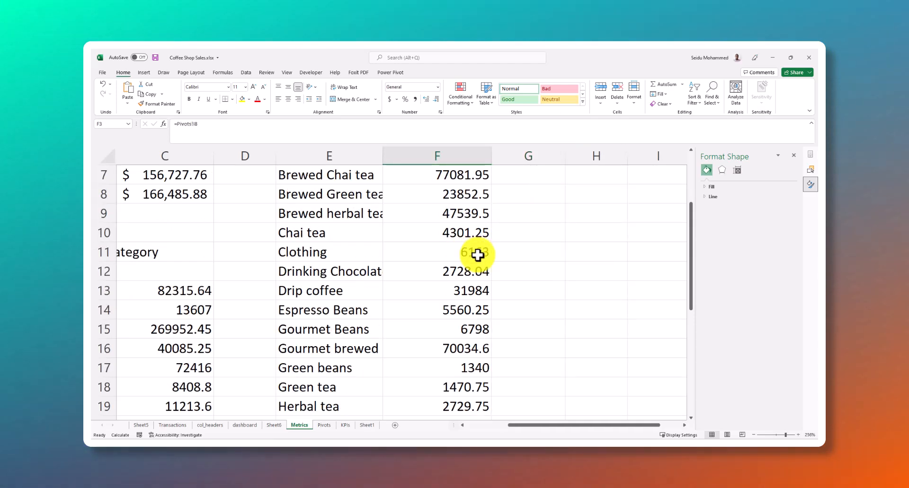
scroll(477, 255, up, 2)
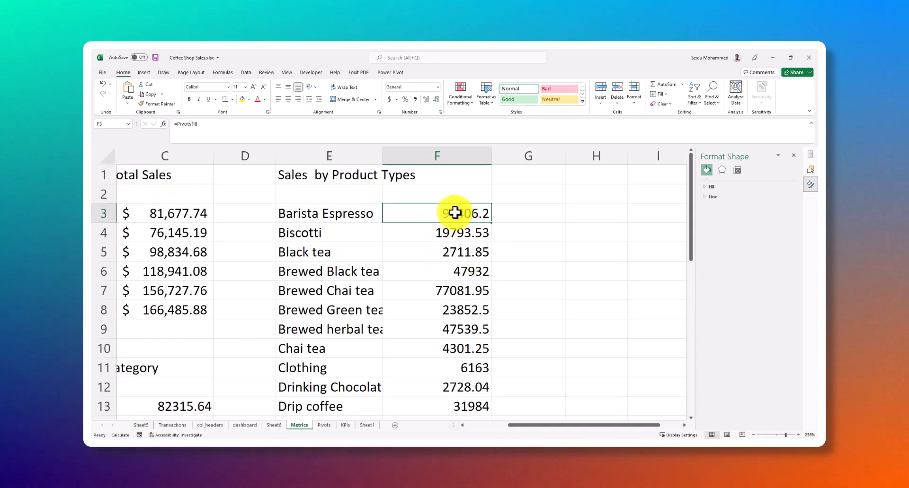
click(348, 213)
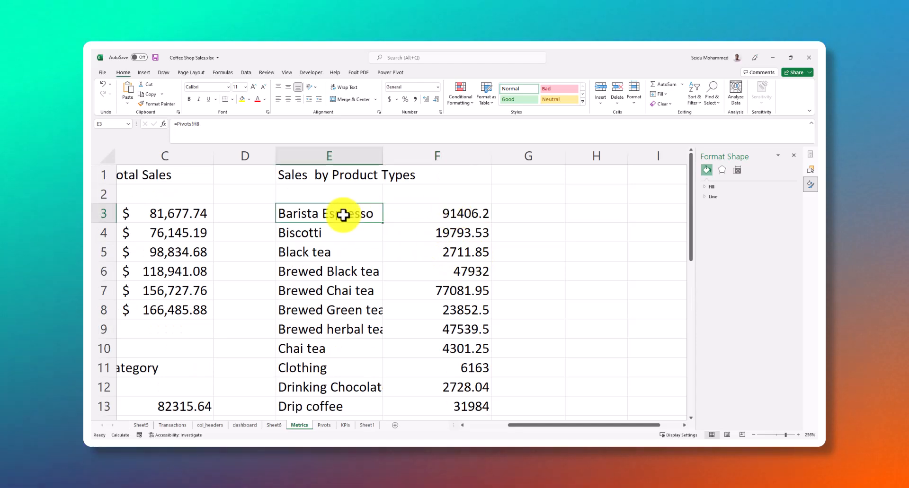
click(416, 176)
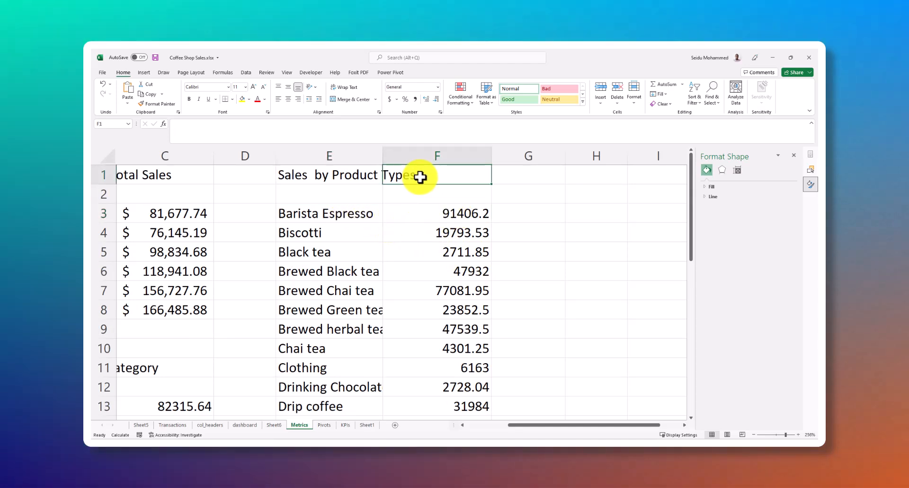
click(349, 178)
click(338, 209)
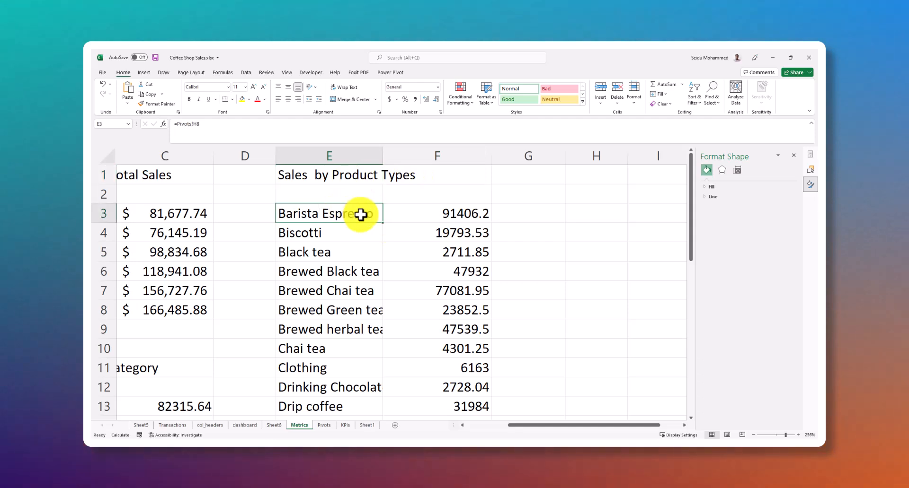
scroll(434, 272, down, 4)
scroll(434, 272, down, 3)
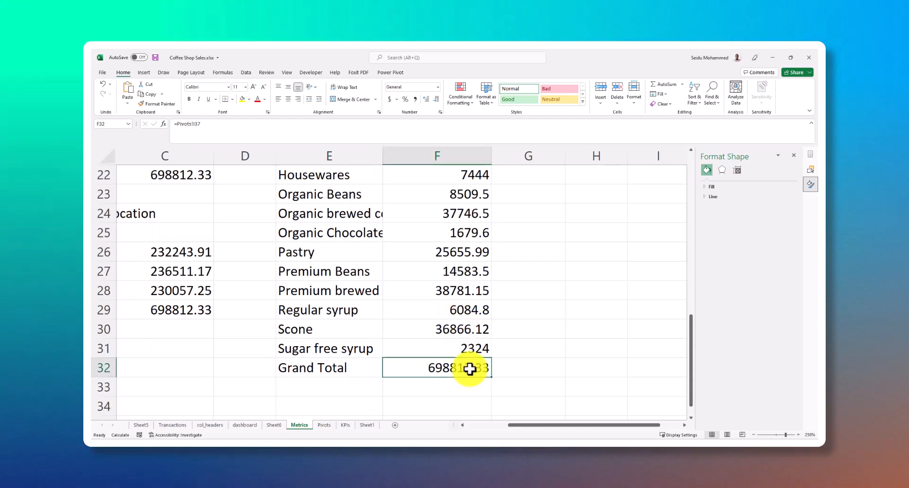
scroll(473, 368, up, 2)
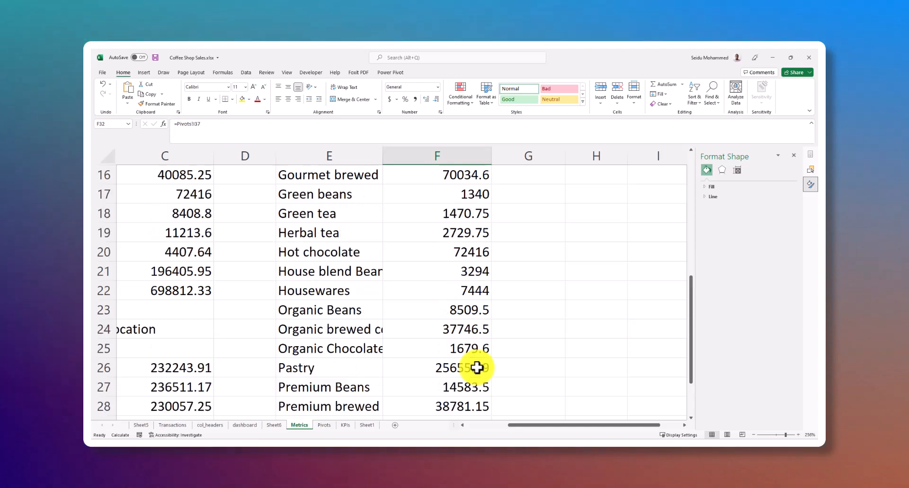
scroll(477, 368, up, 1)
scroll(352, 228, up, 4)
Insert a 2-D clustered column chart from the Sales by Product Types data in E3:F32, including the Grand Total row
click(337, 211)
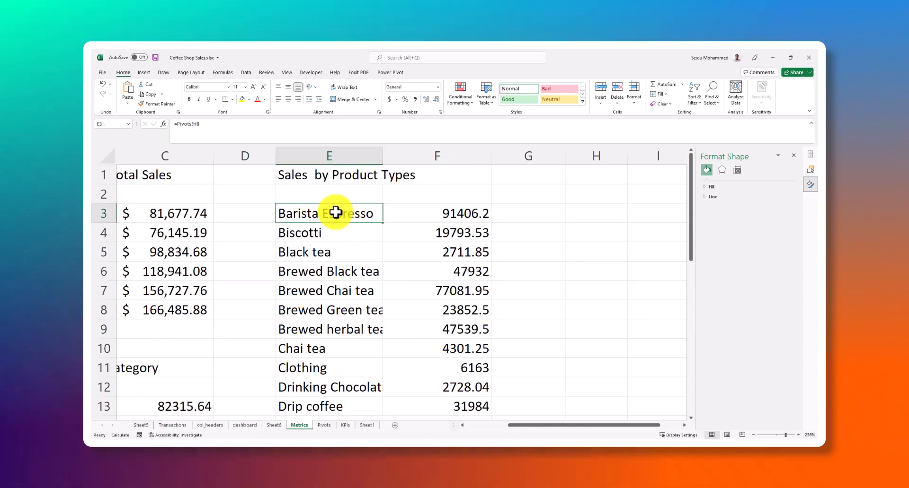
scroll(398, 248, down, 7)
scroll(440, 307, down, 2)
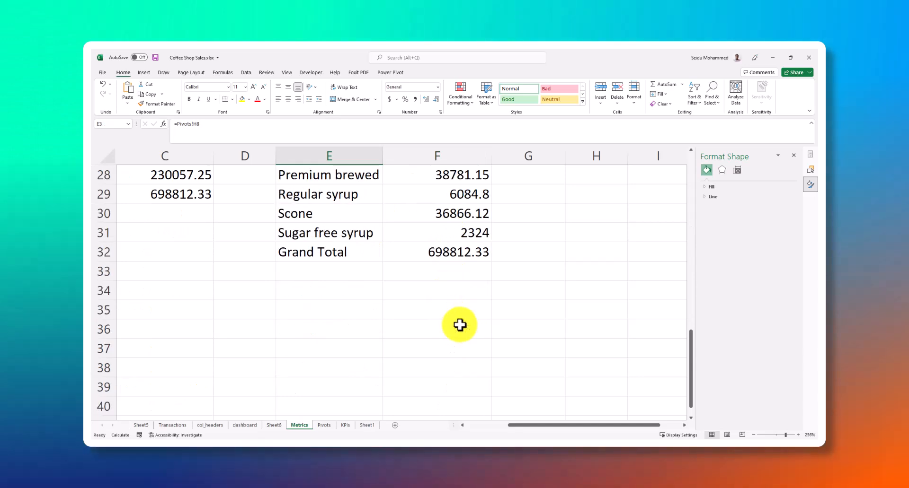
shift+click(451, 250)
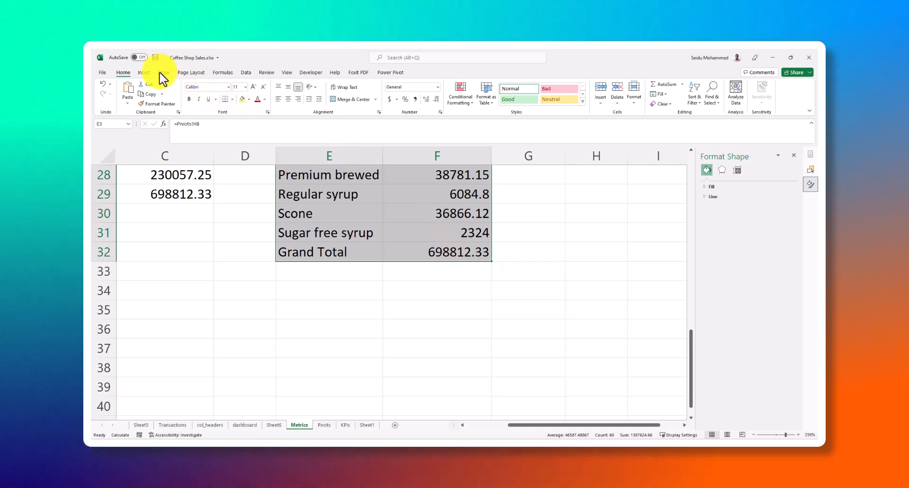
click(143, 72)
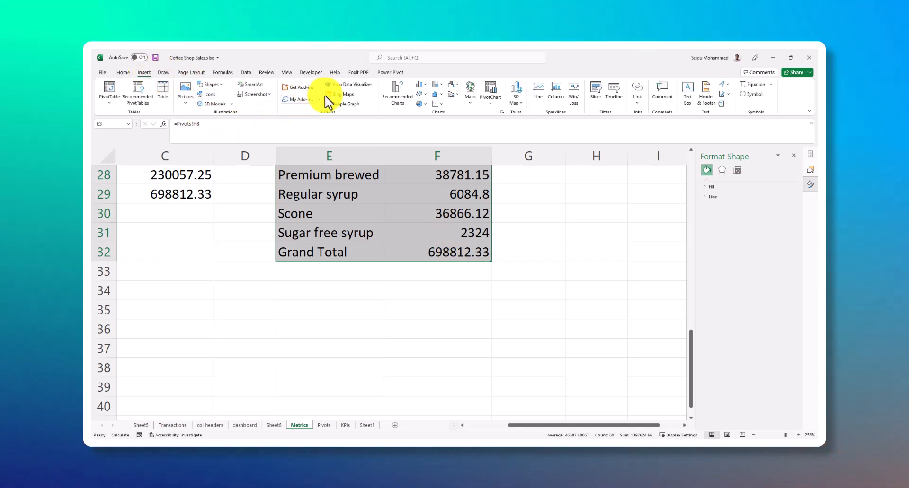
click(424, 84)
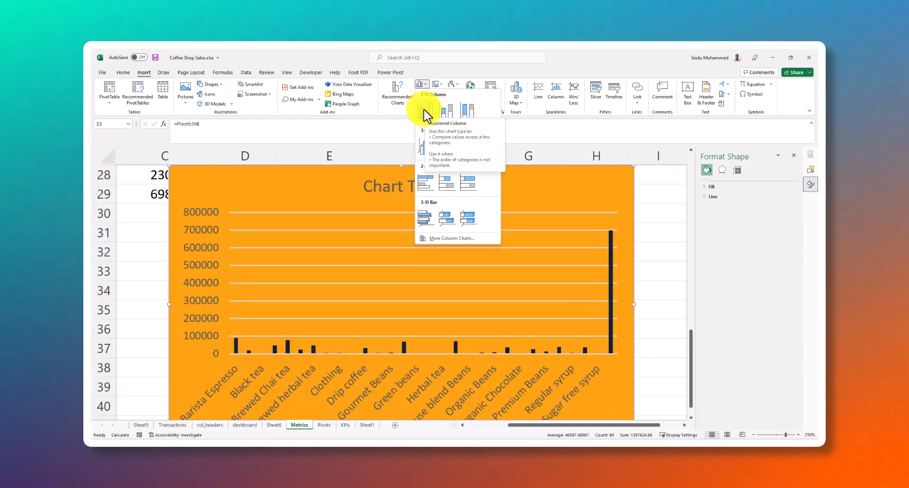
key(Escape)
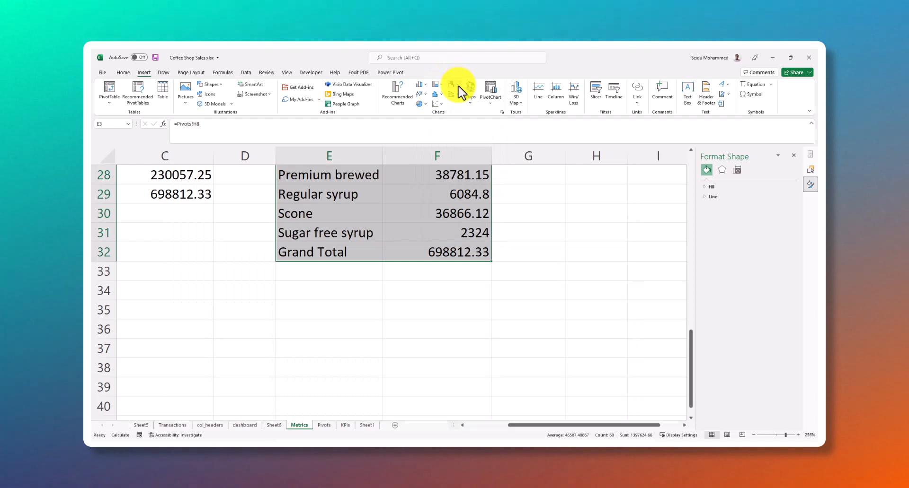
click(461, 92)
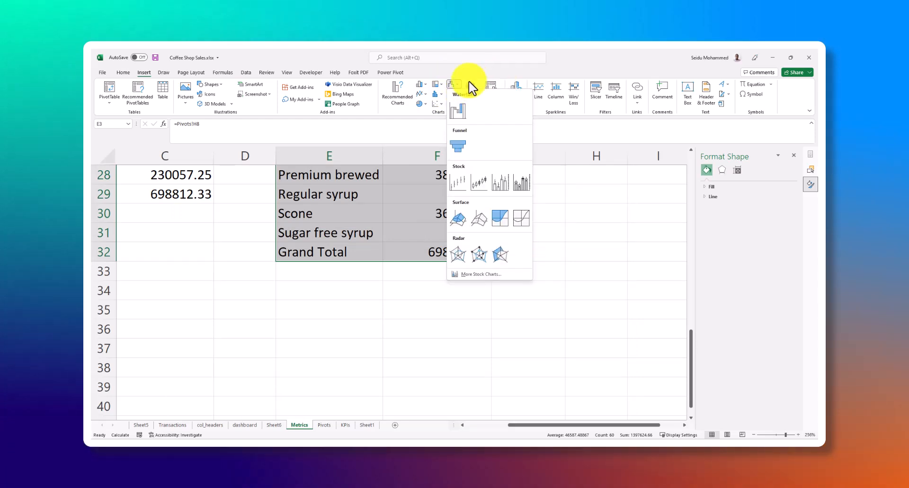
click(419, 94)
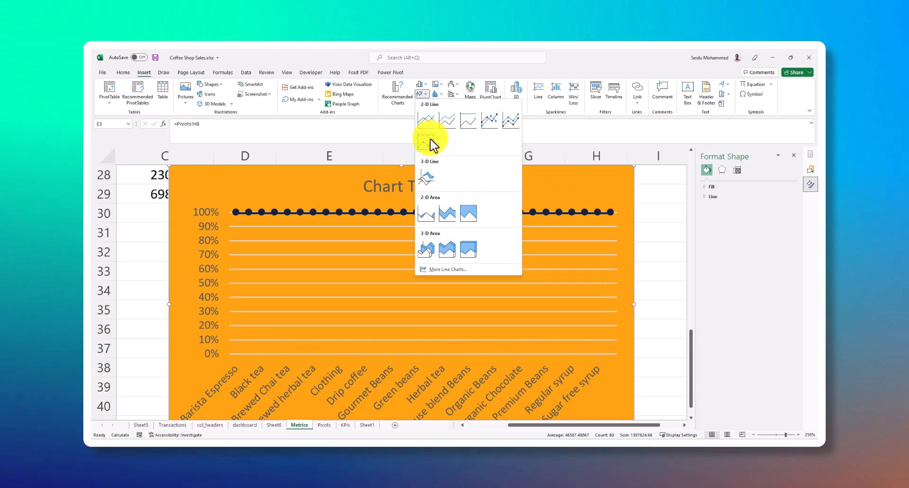
click(423, 85)
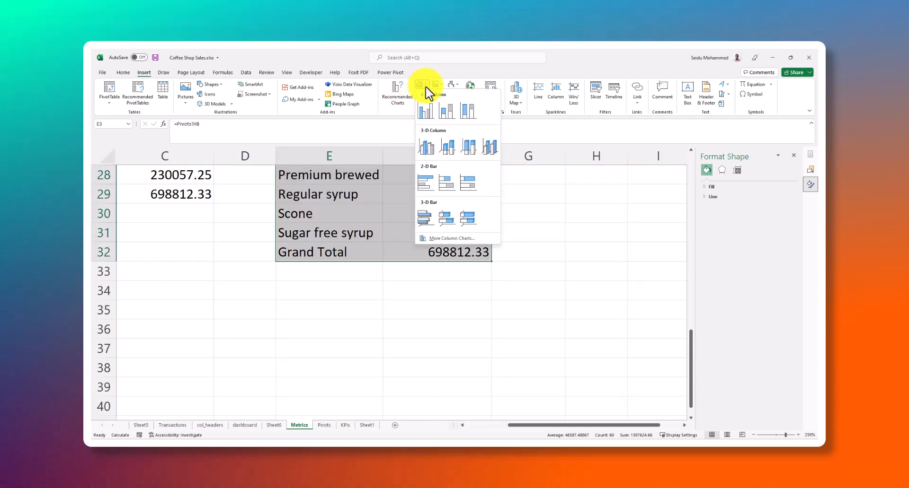
click(422, 72)
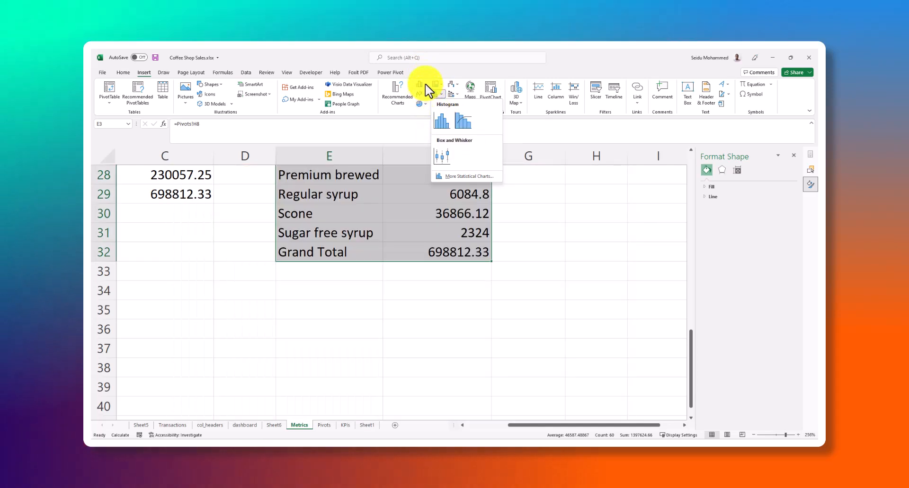
click(425, 84)
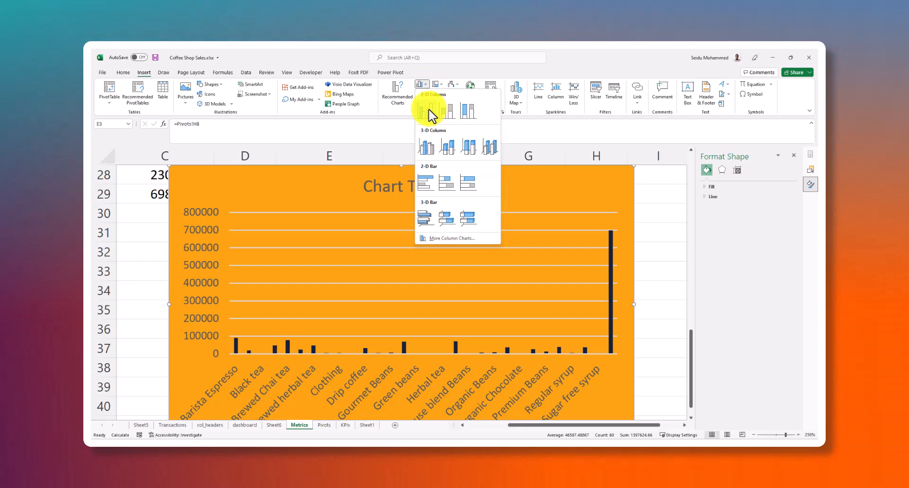
click(431, 114)
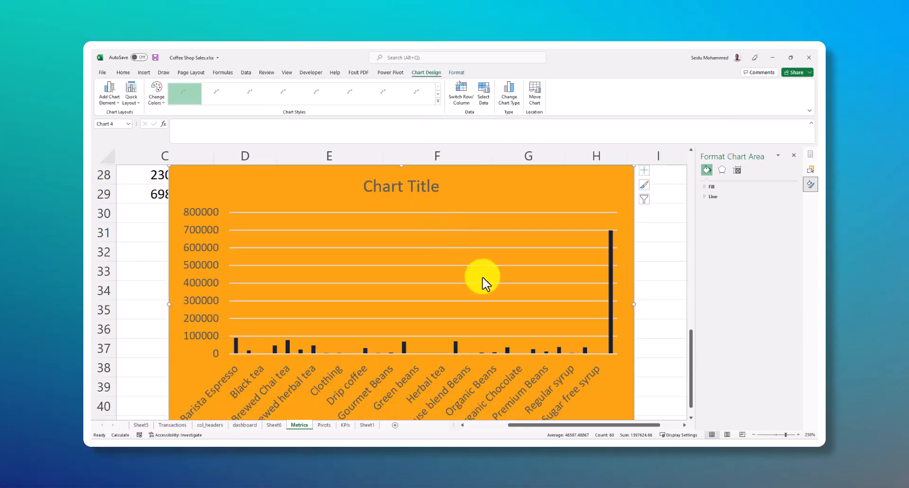
Delete the title of the product types column chart and turn off its gridlines
scroll(485, 289, down, 2)
scroll(554, 268, up, 4)
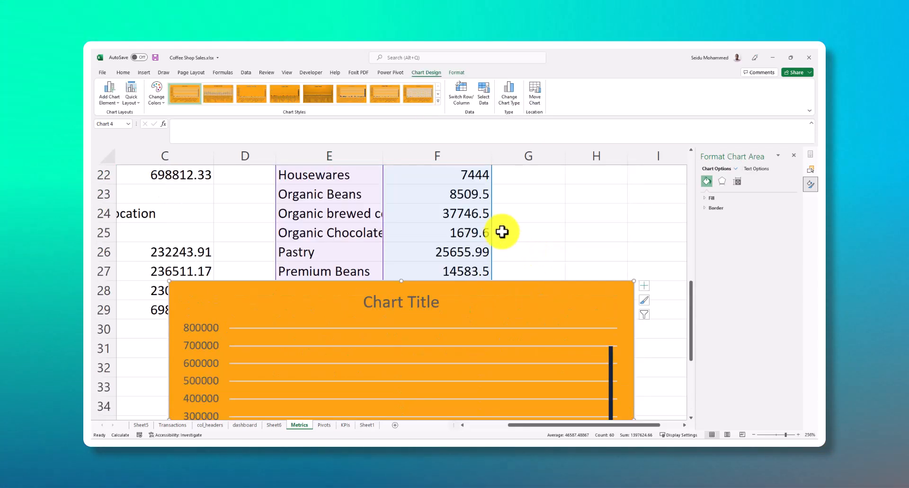
click(408, 309)
key(Delete)
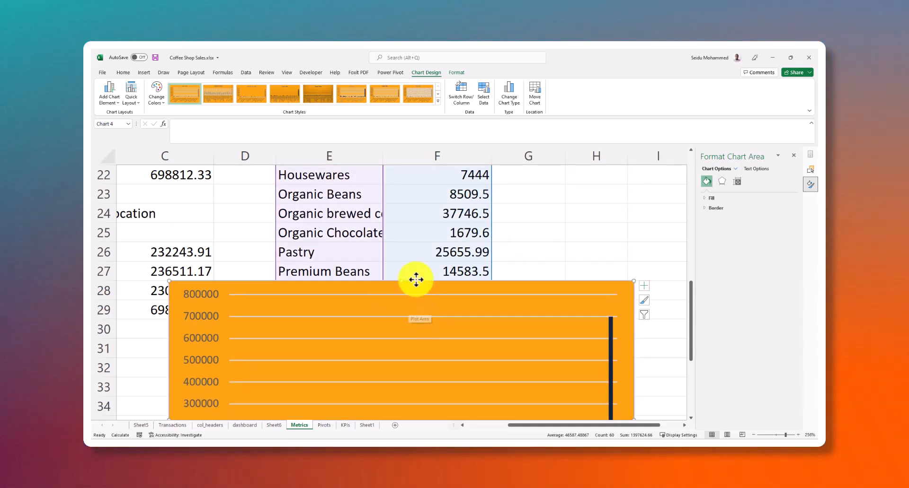
scroll(533, 308, down, 1)
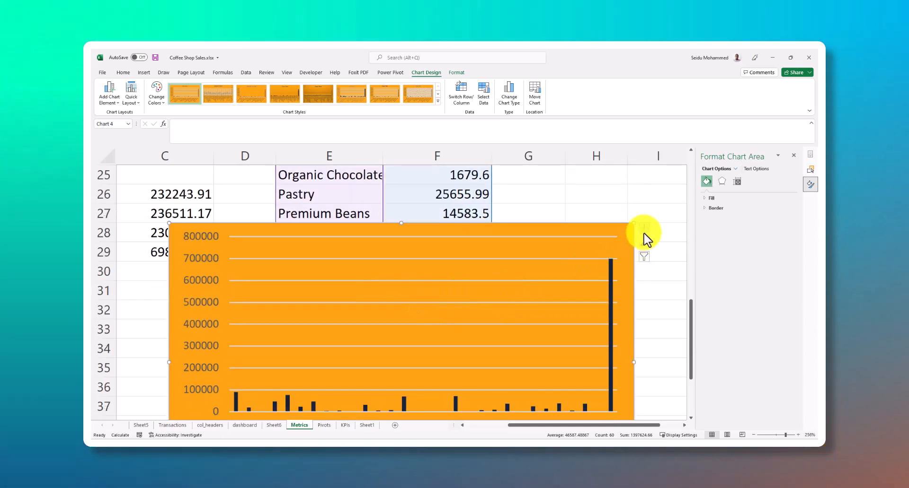
click(644, 229)
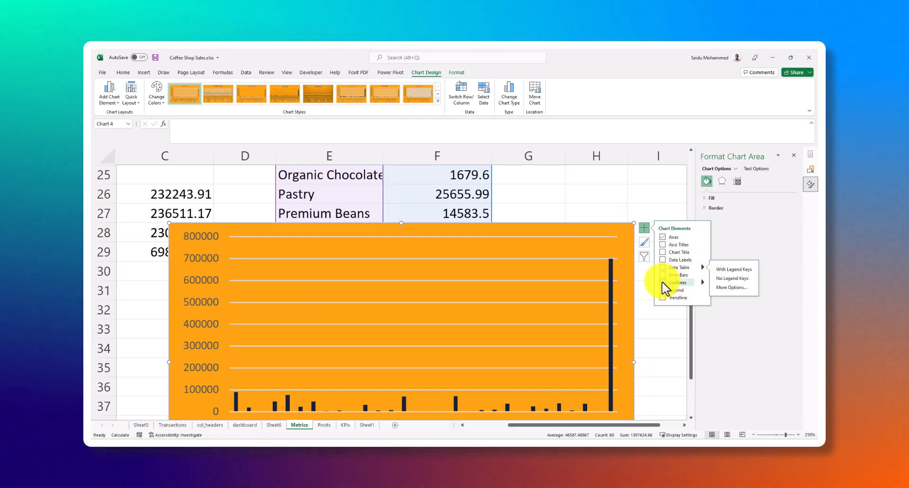
scroll(506, 279, down, 2)
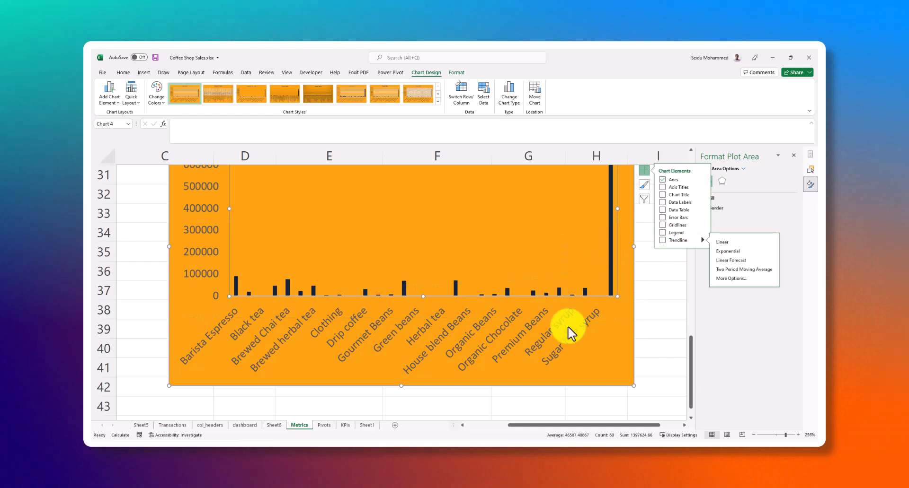
click(584, 359)
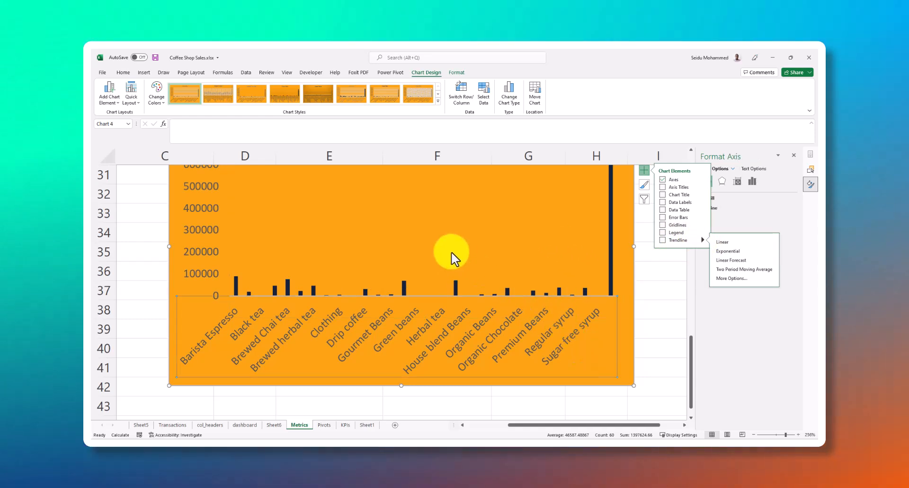
scroll(349, 259, up, 3)
scroll(335, 308, down, 1)
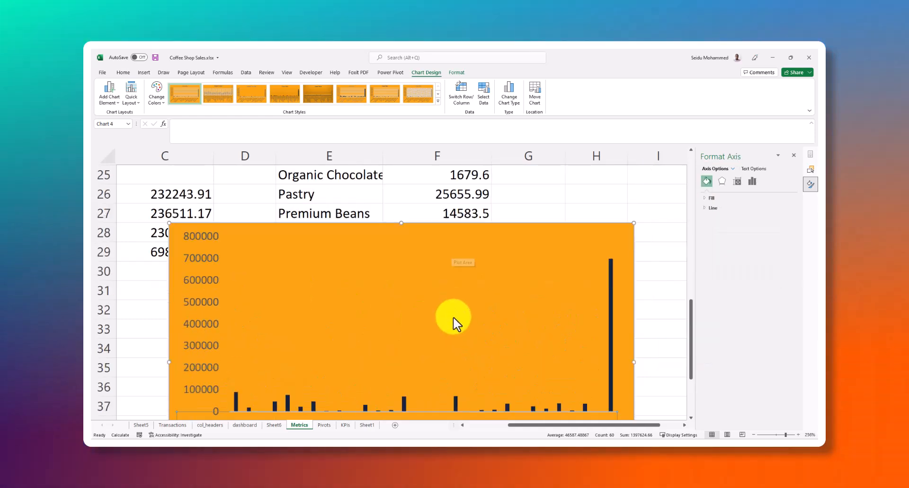
click(362, 289)
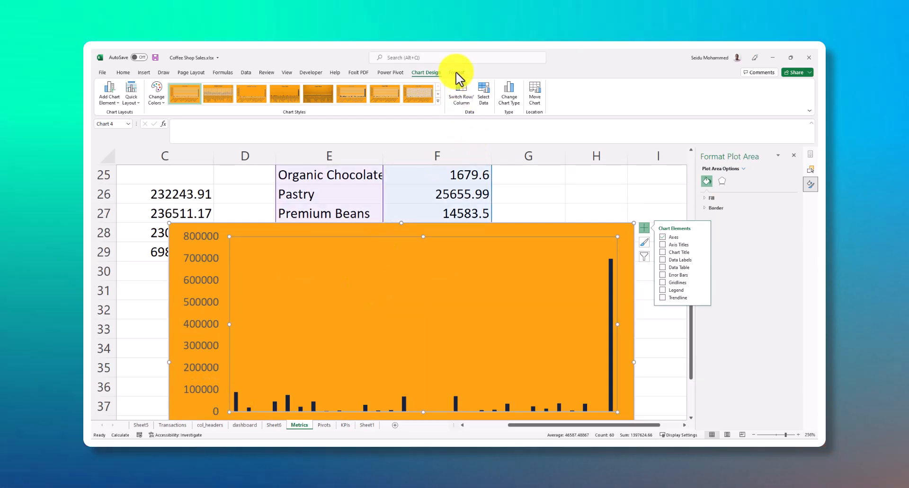
click(457, 73)
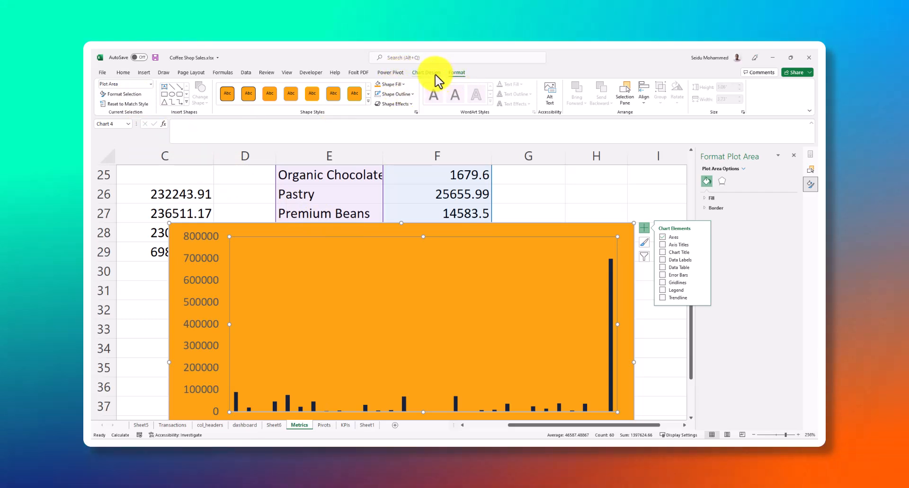
Try adding a data table beneath the product types column chart, and delete it again
click(426, 73)
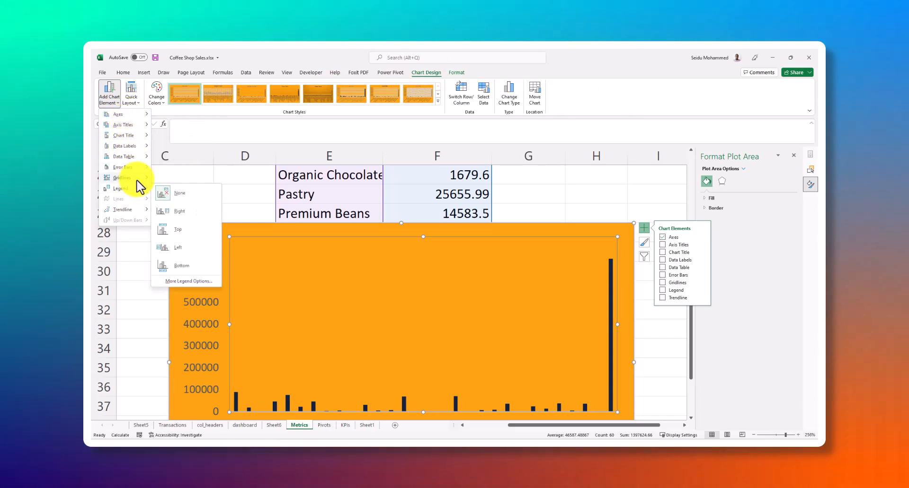
mouse_move(139, 150)
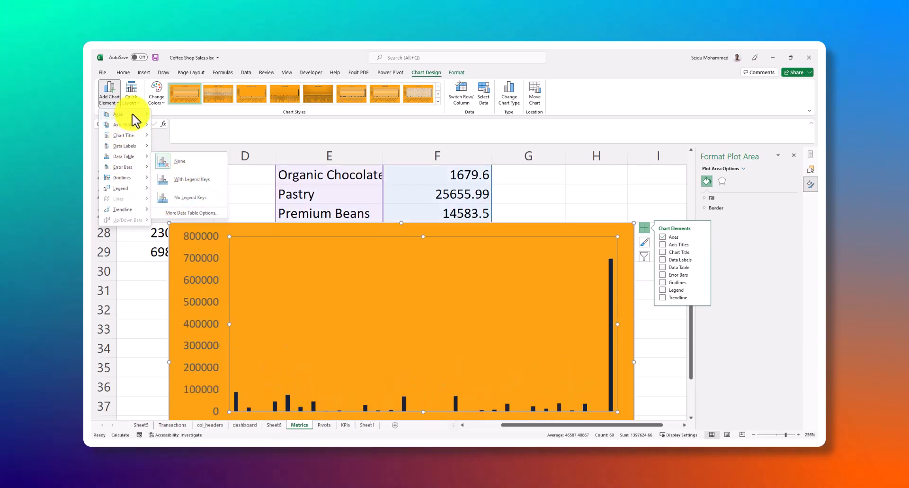
mouse_move(133, 115)
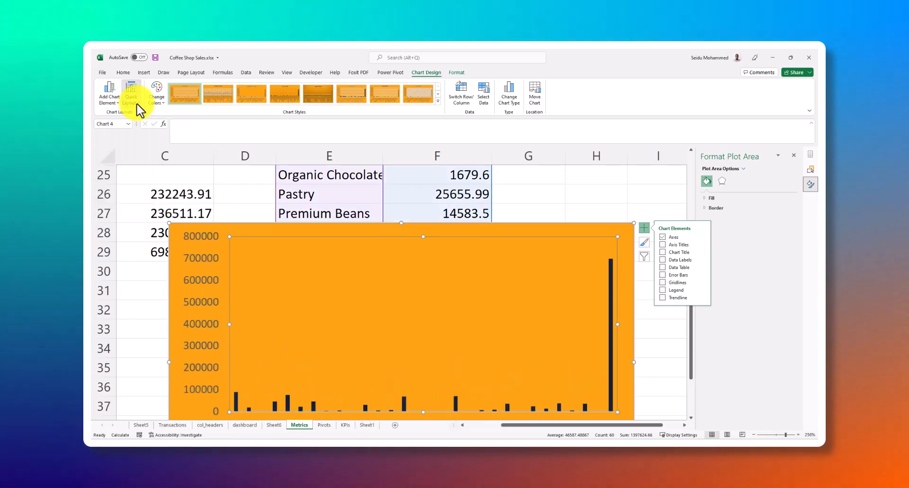
click(136, 102)
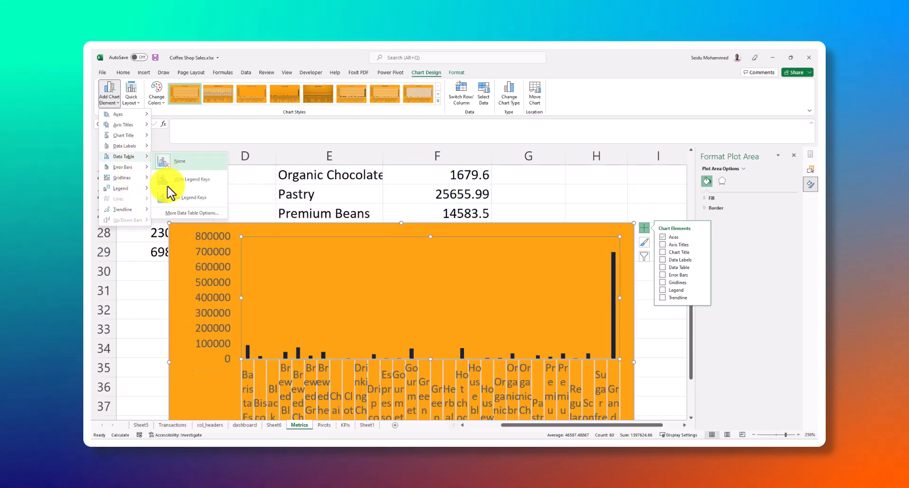
click(190, 213)
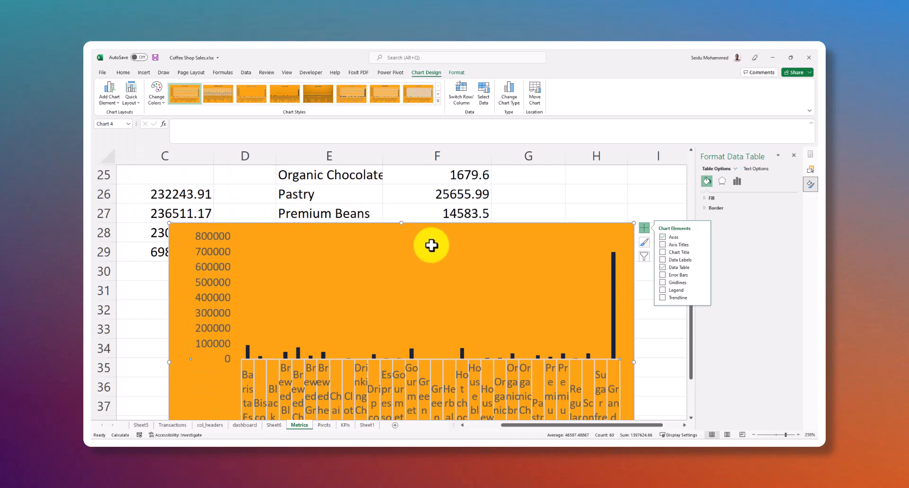
scroll(448, 276, down, 7)
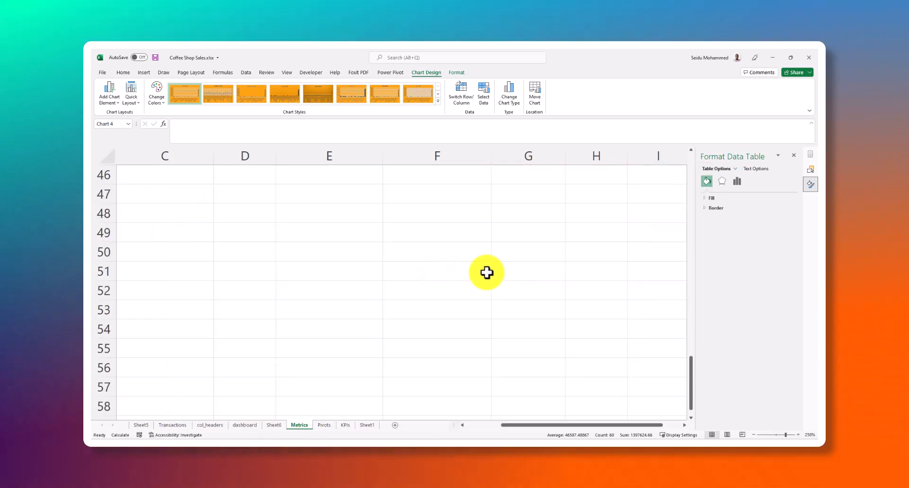
scroll(485, 272, up, 5)
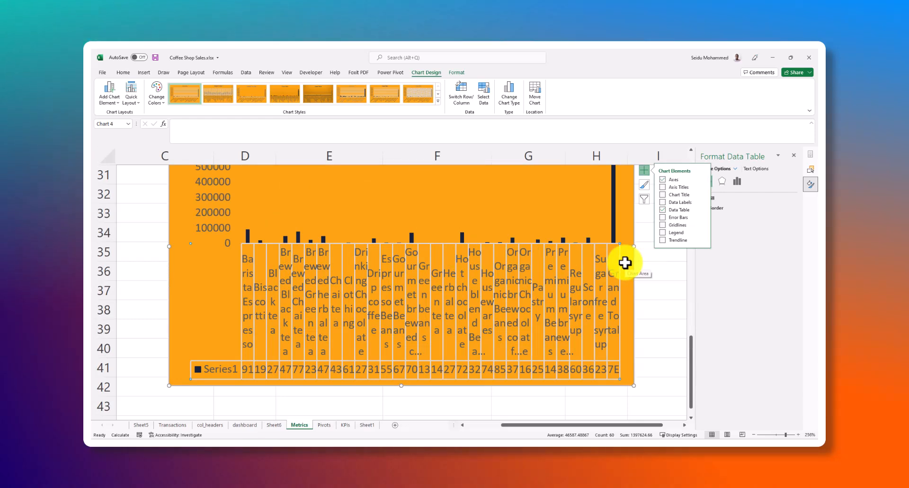
key(Delete)
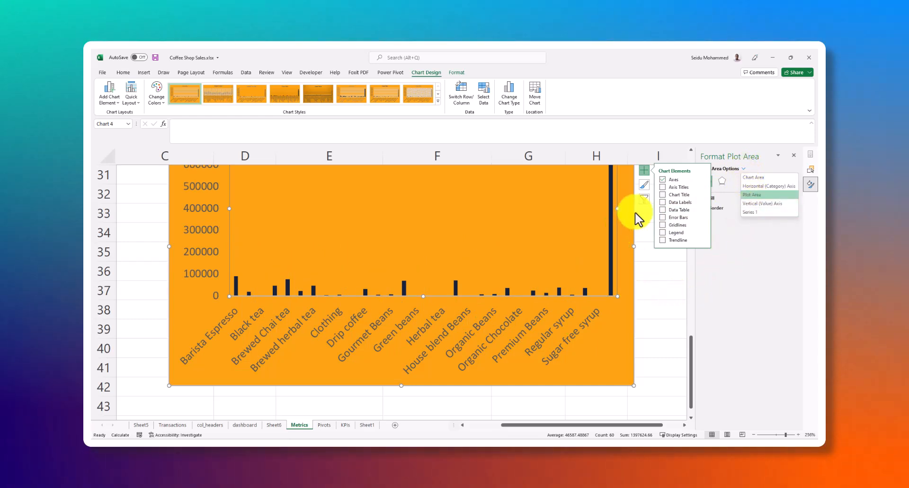
Look through the product types chart's filter list of categories to find the Grand Total entry
click(644, 201)
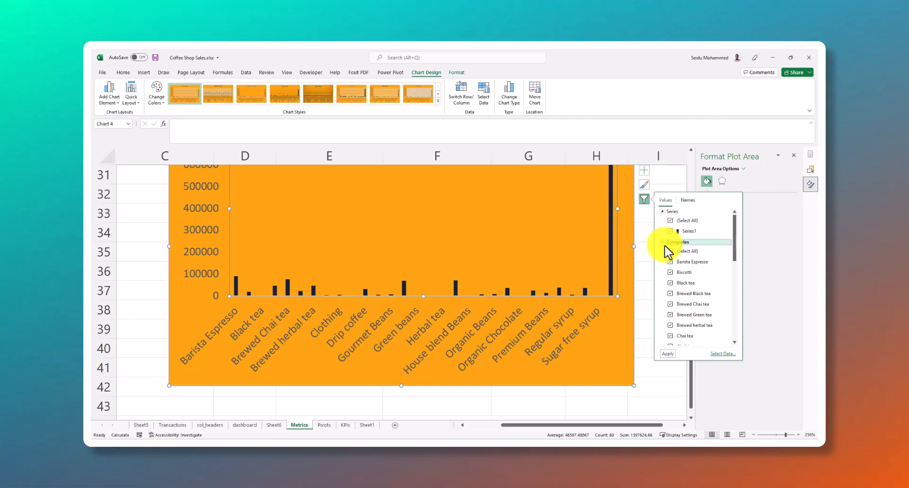
scroll(714, 270, down, 4)
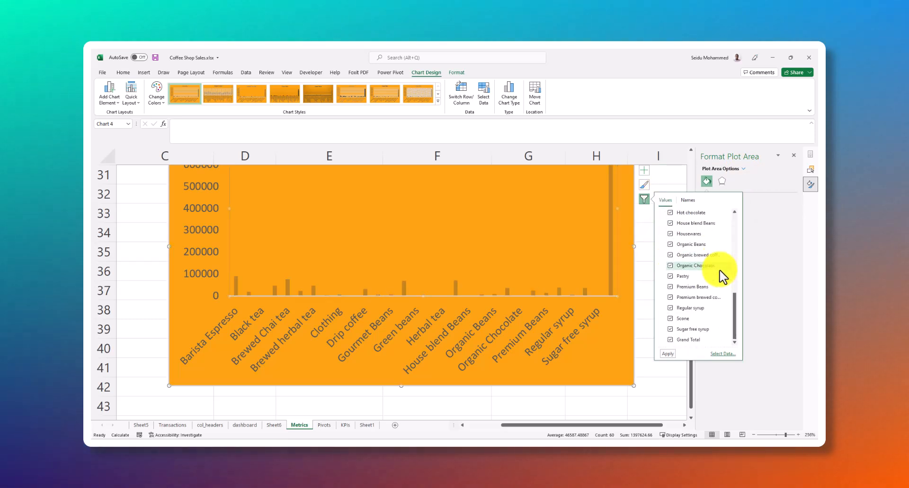
scroll(428, 216, up, 1)
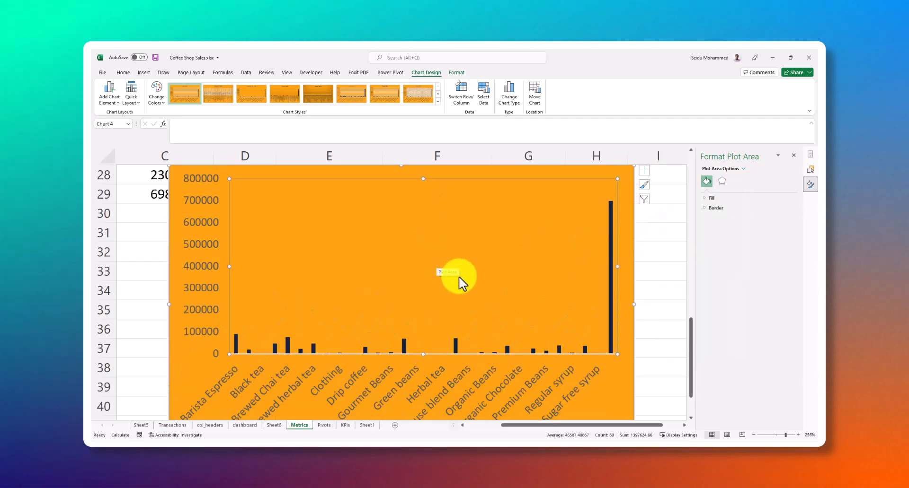
click(610, 211)
click(644, 199)
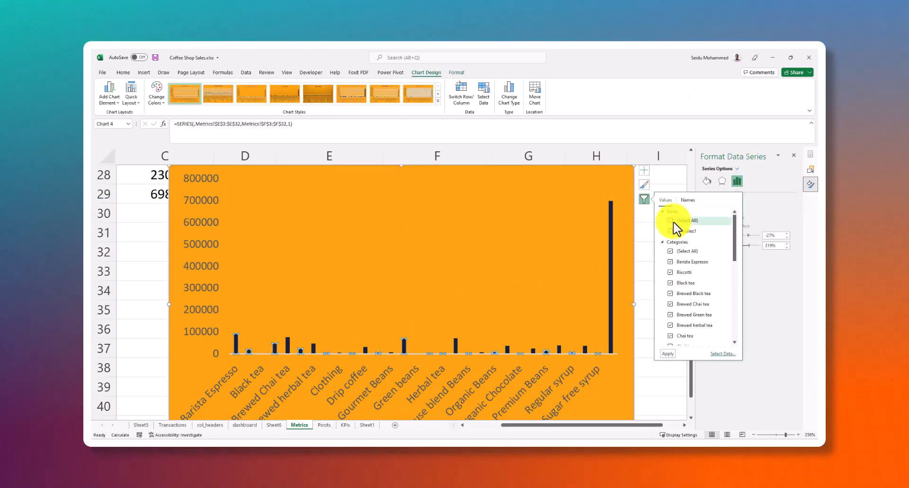
scroll(682, 256, down, 2)
scroll(689, 317, down, 3)
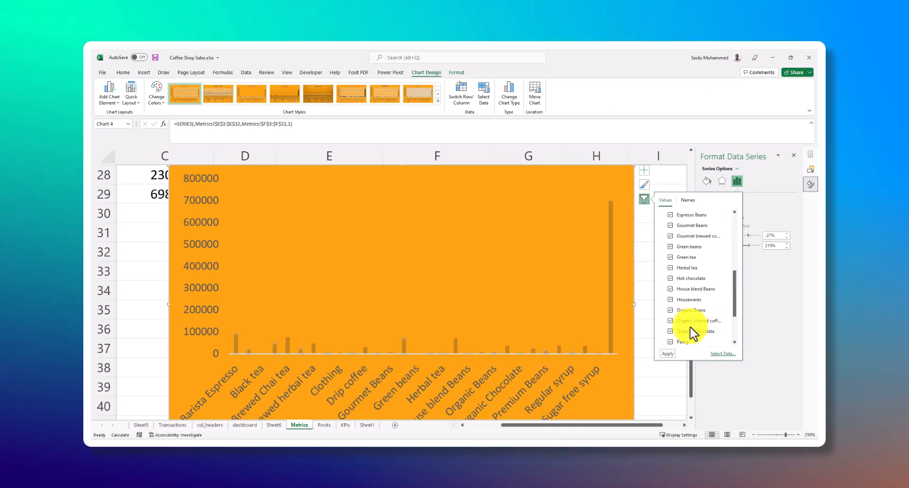
Open the data source settings of the product types chart, move the dialog clear of the values and check the source range
click(722, 354)
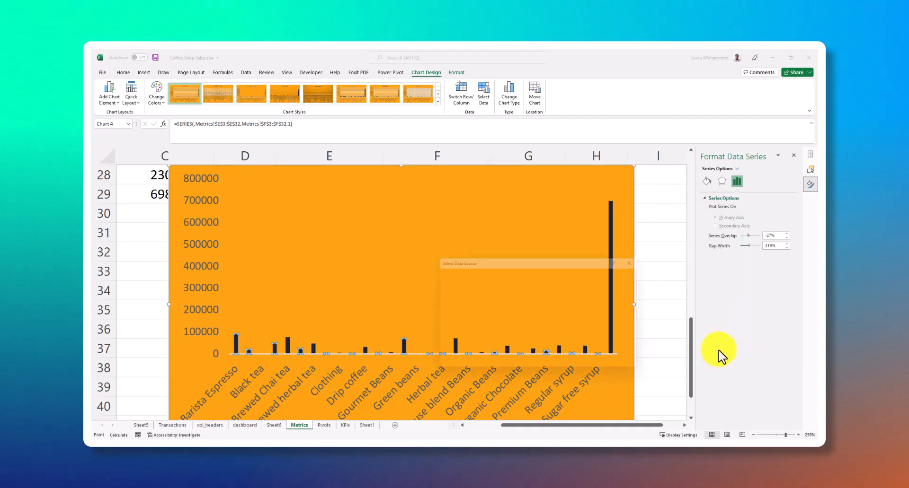
drag(545, 262, 665, 196)
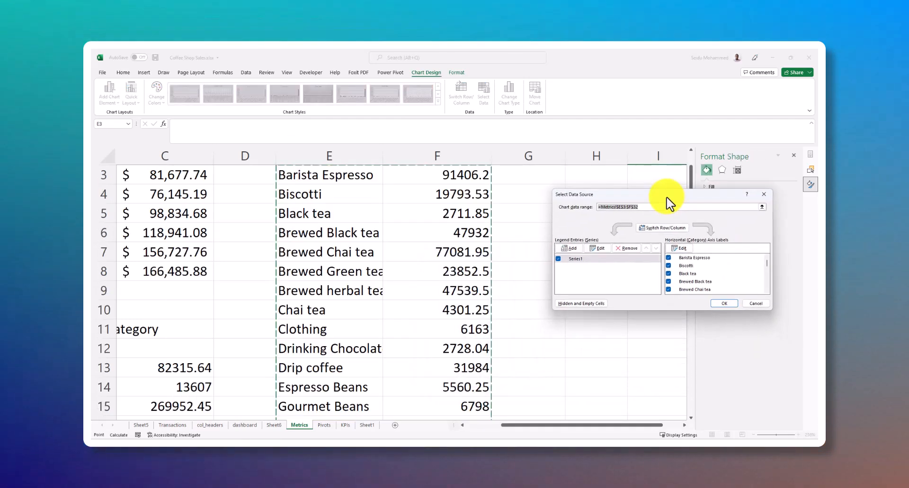
scroll(663, 276, down, 4)
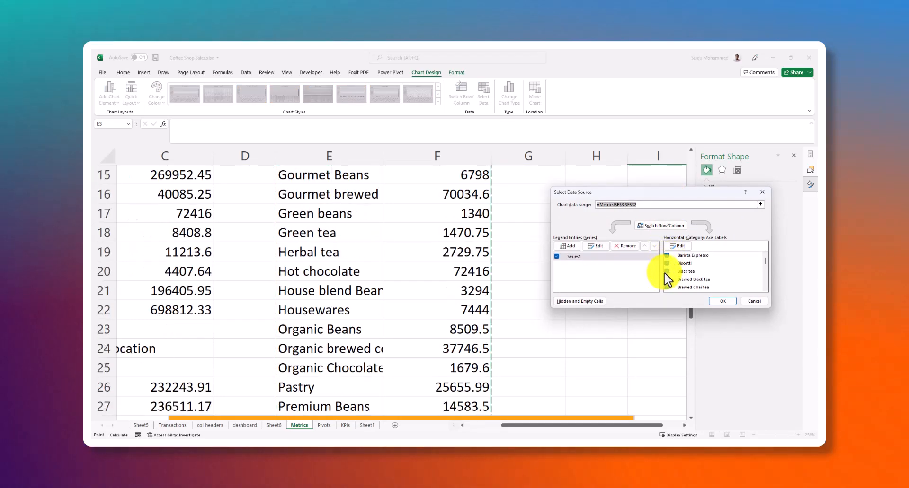
scroll(665, 274, up, 4)
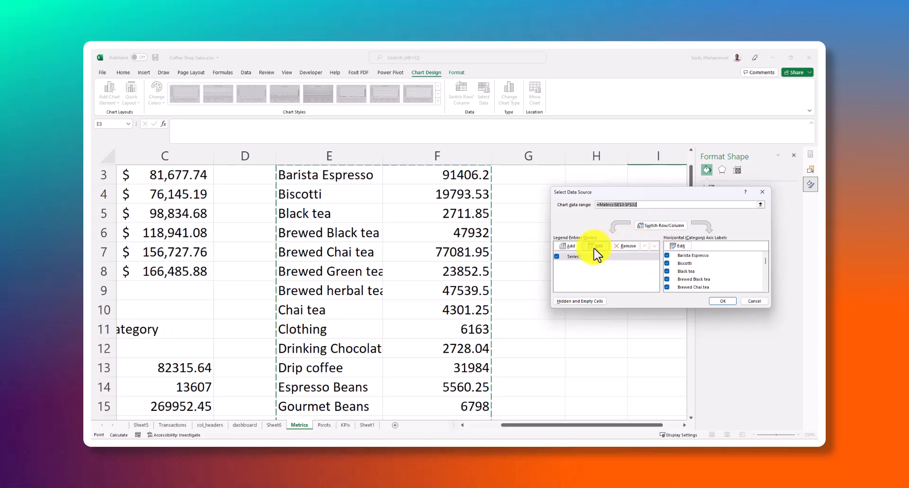
click(595, 246)
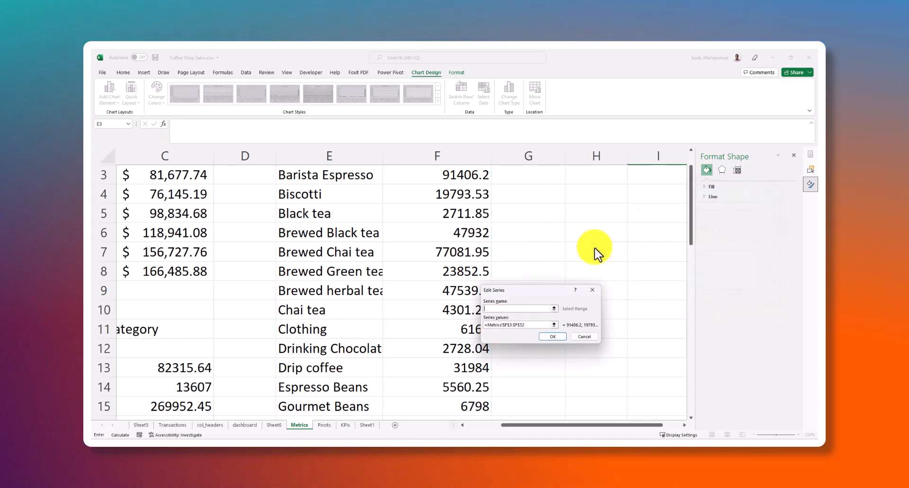
click(592, 291)
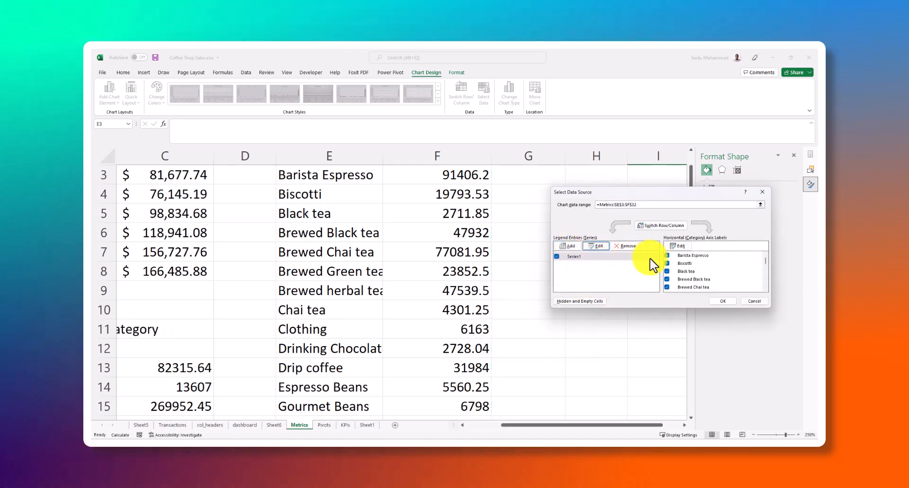
click(680, 247)
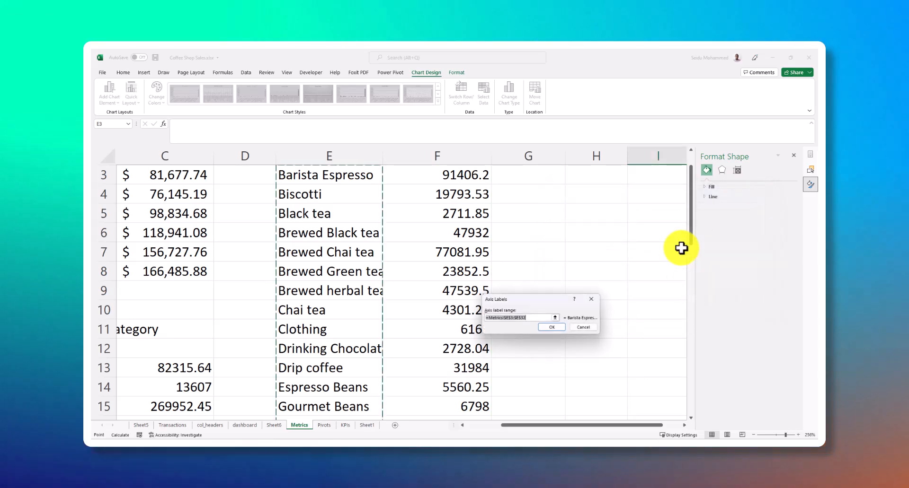
click(591, 299)
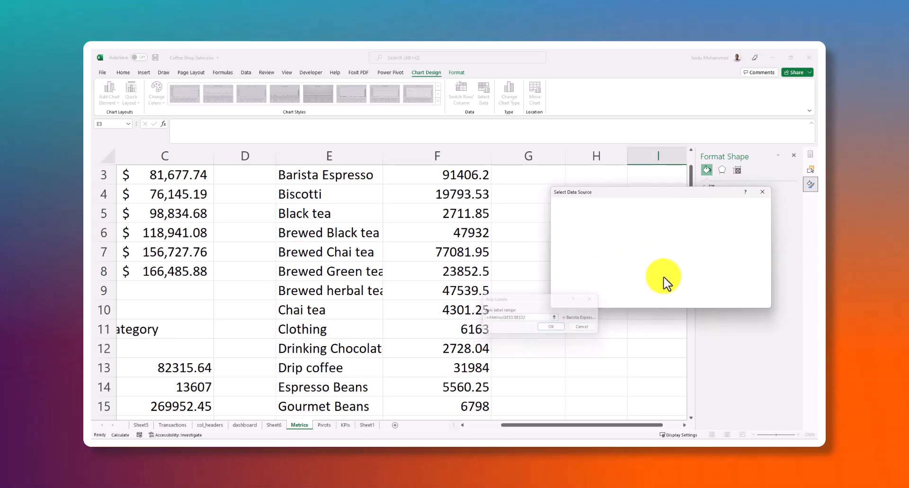
Exclude the Grand Total category from the product types chart and apply the data source change
scroll(703, 265, down, 5)
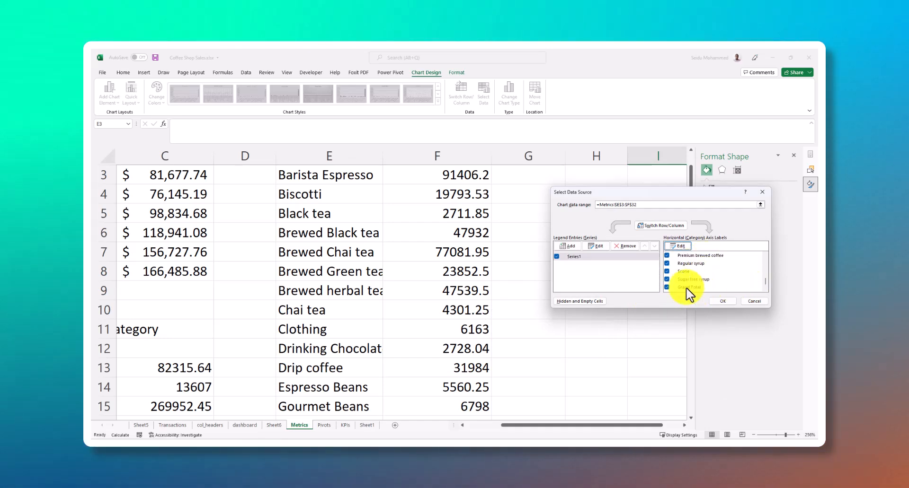
click(667, 287)
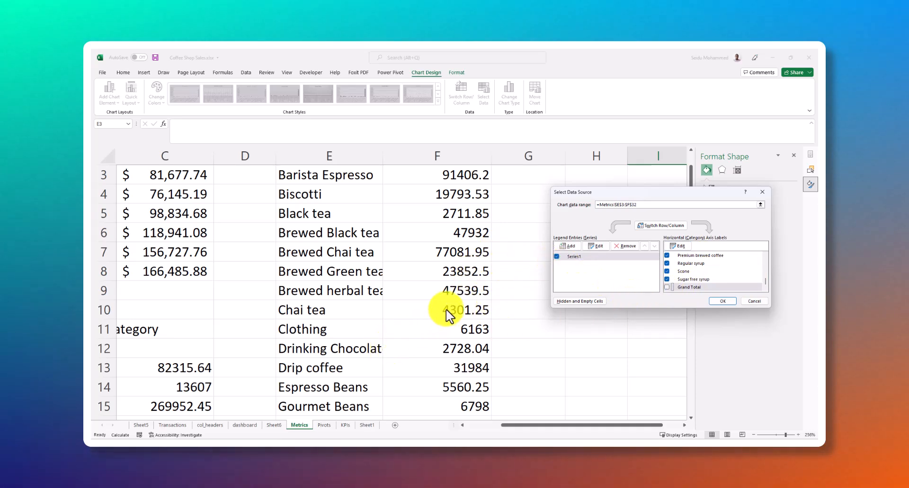
scroll(669, 274, up, 10)
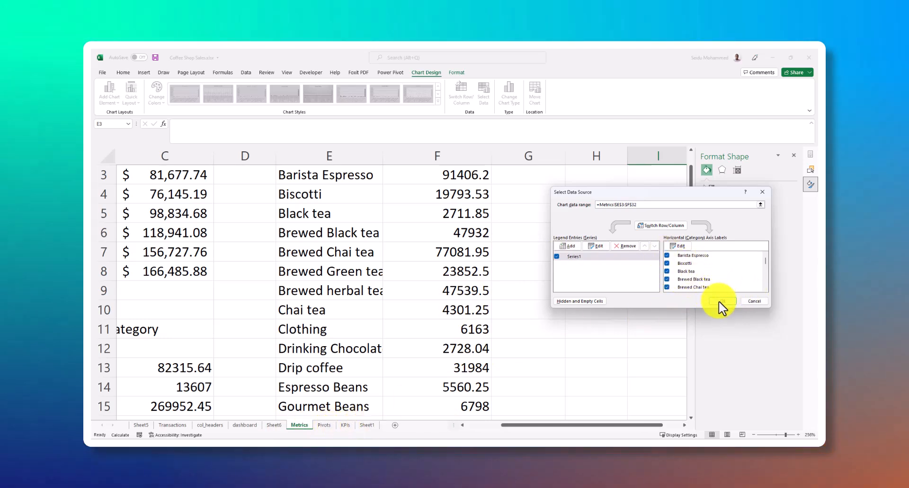
click(720, 302)
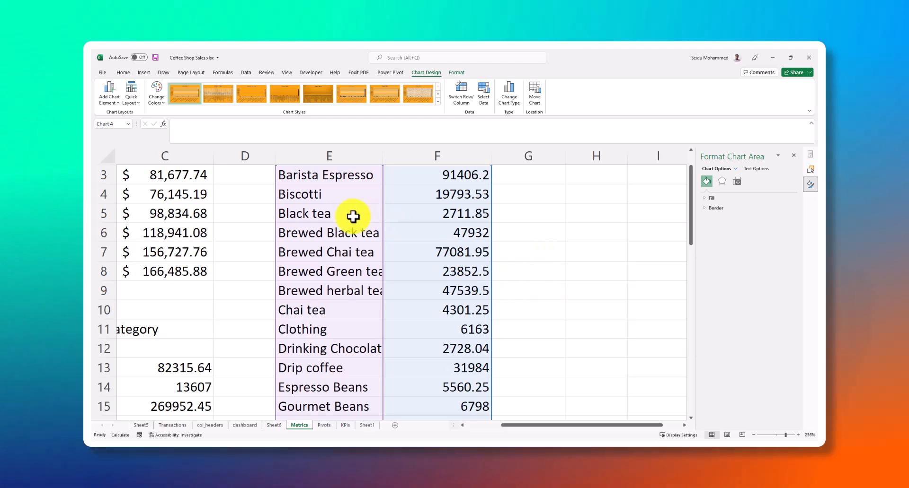
Save the workbook and look over the dashboard on Sheet1, including the empty top and bottom five areas
click(230, 240)
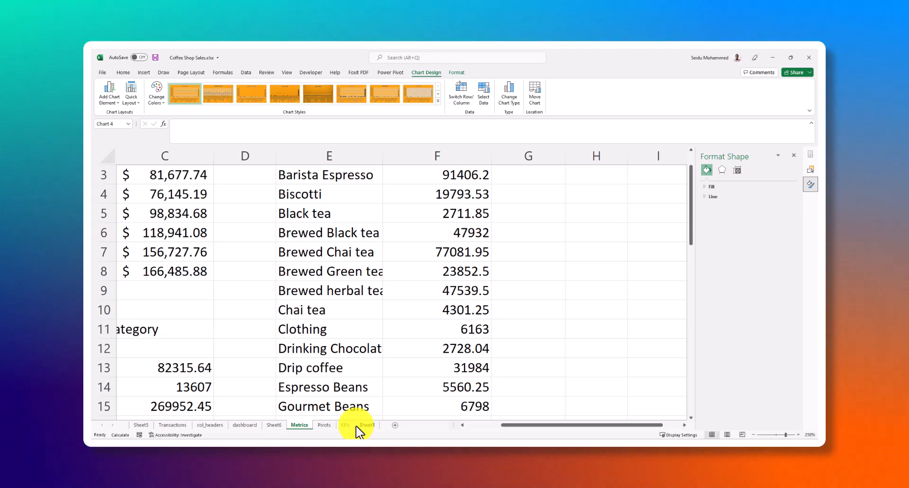
click(343, 345)
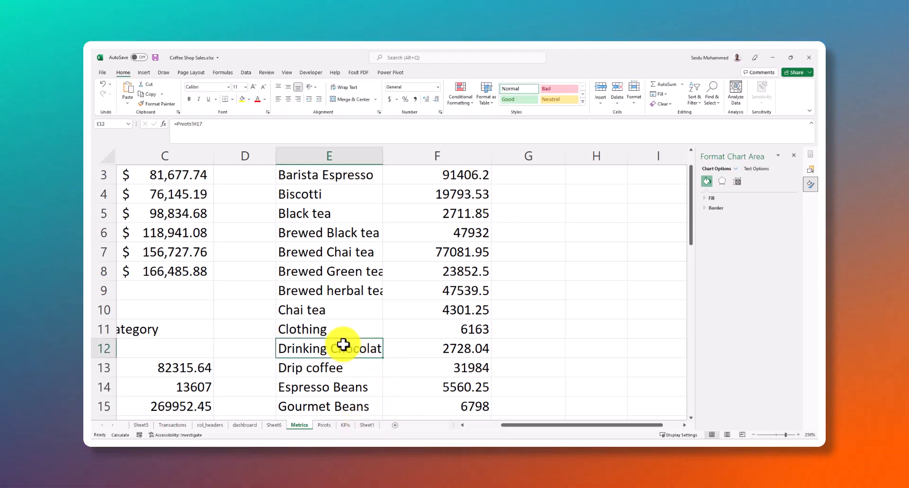
click(373, 425)
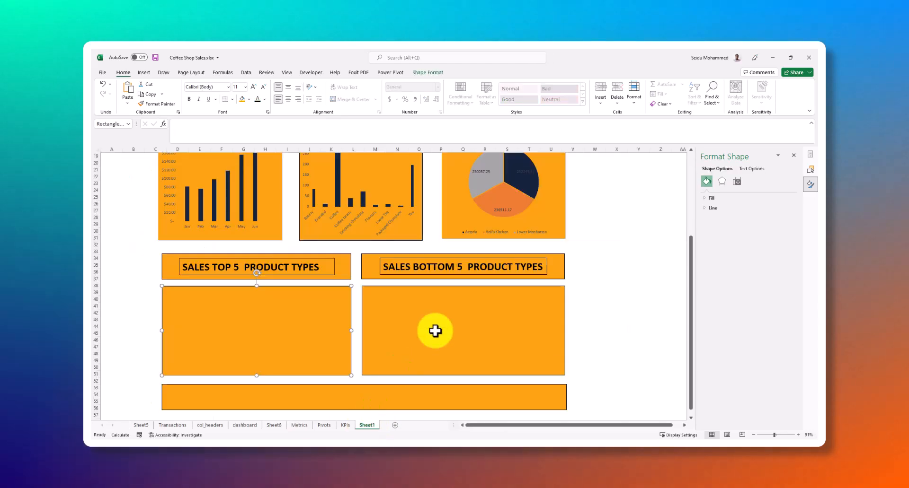
scroll(479, 310, up, 10)
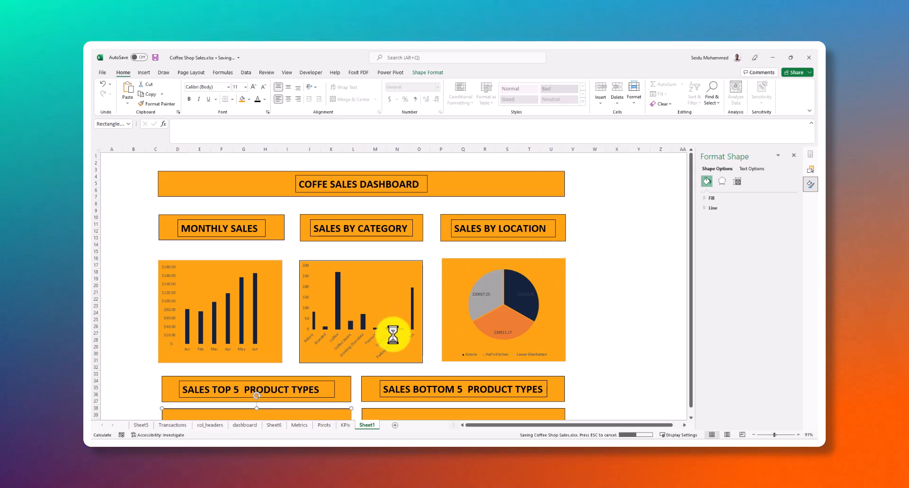
scroll(424, 326, down, 1)
scroll(451, 306, down, 4)
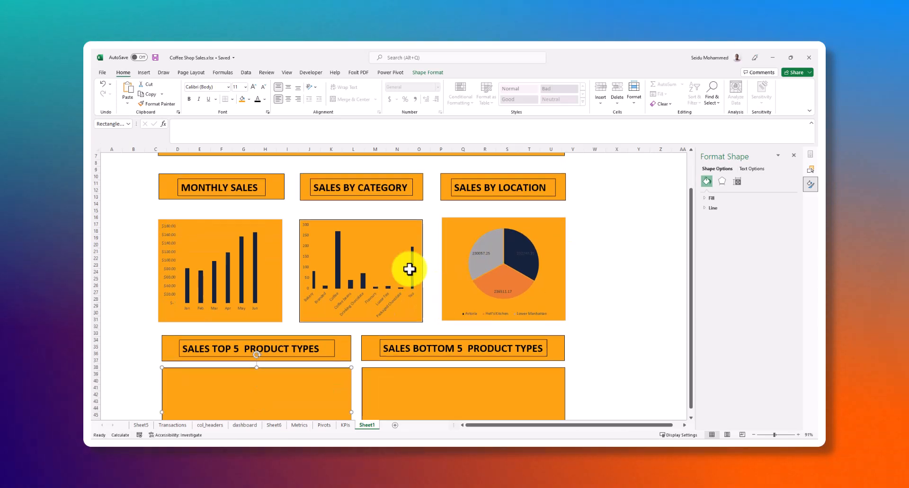
click(345, 427)
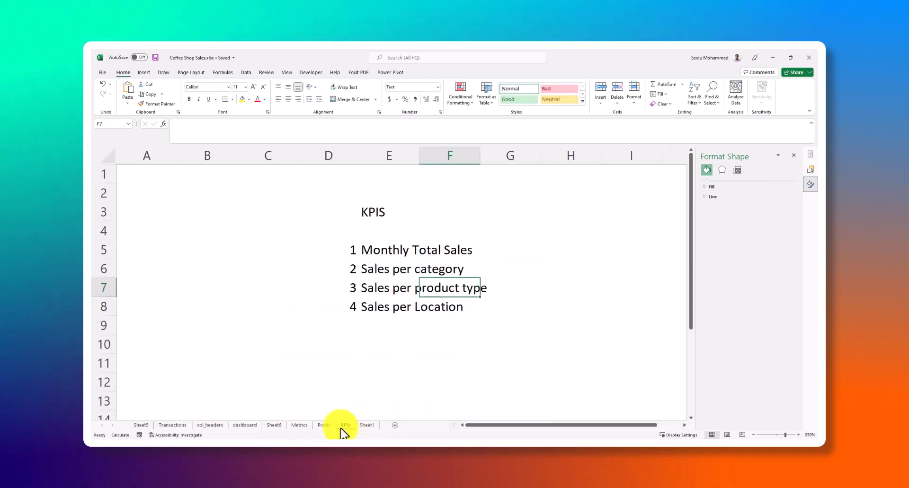
click(327, 427)
click(307, 426)
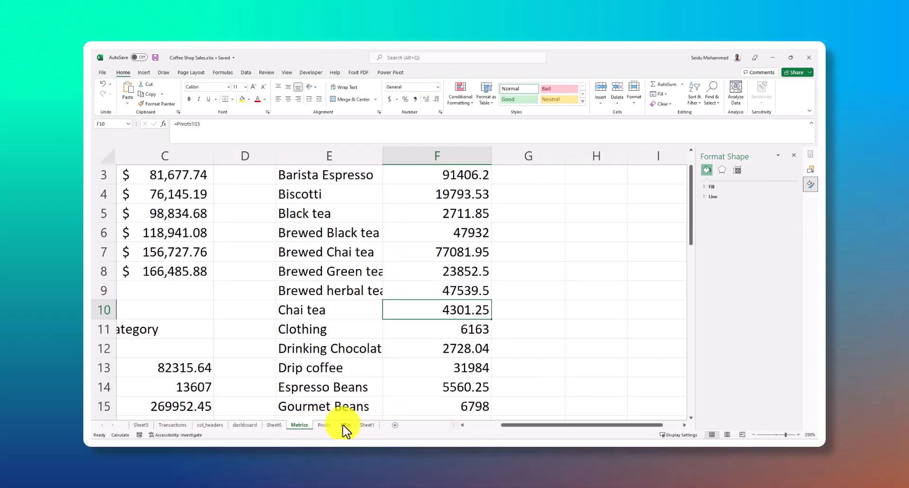
click(362, 426)
click(407, 371)
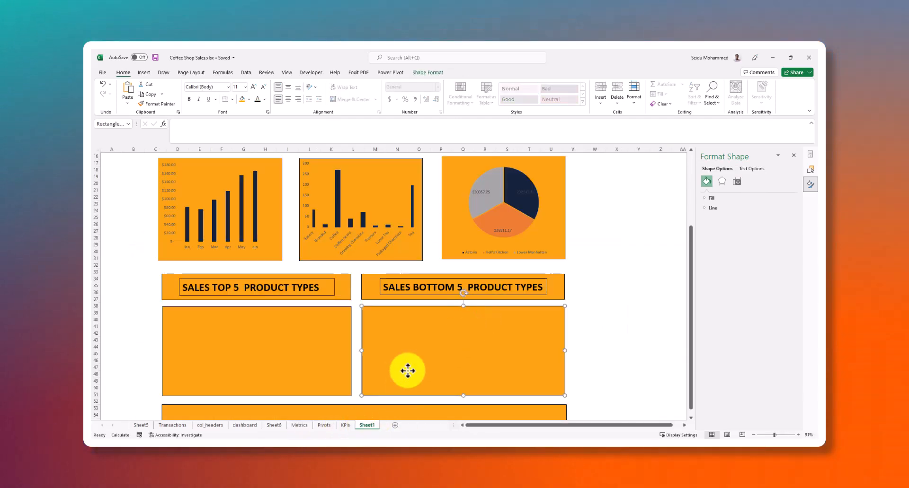
Cut the product types column chart from the Metrics sheet
click(302, 425)
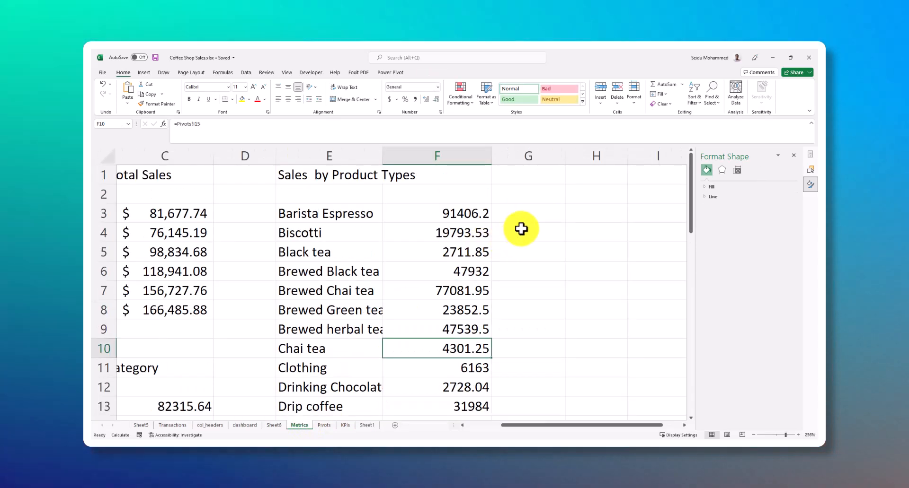
scroll(524, 265, down, 14)
scroll(501, 274, up, 5)
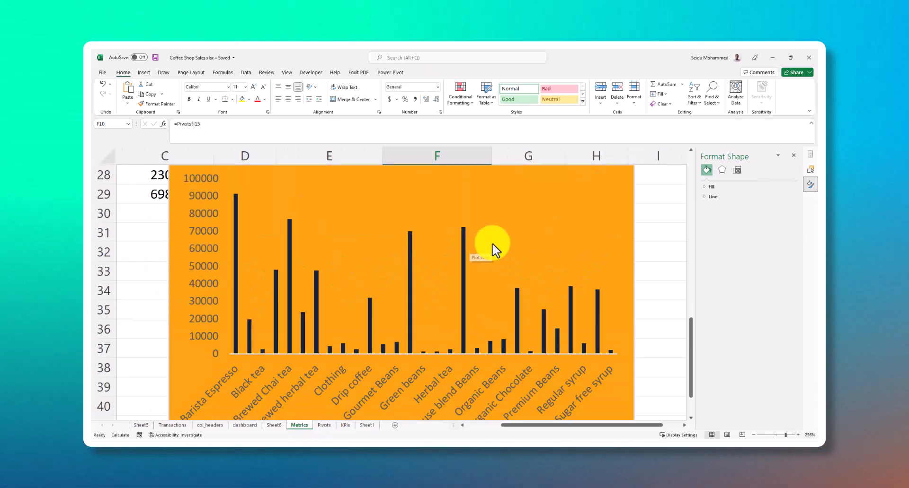
click(518, 290)
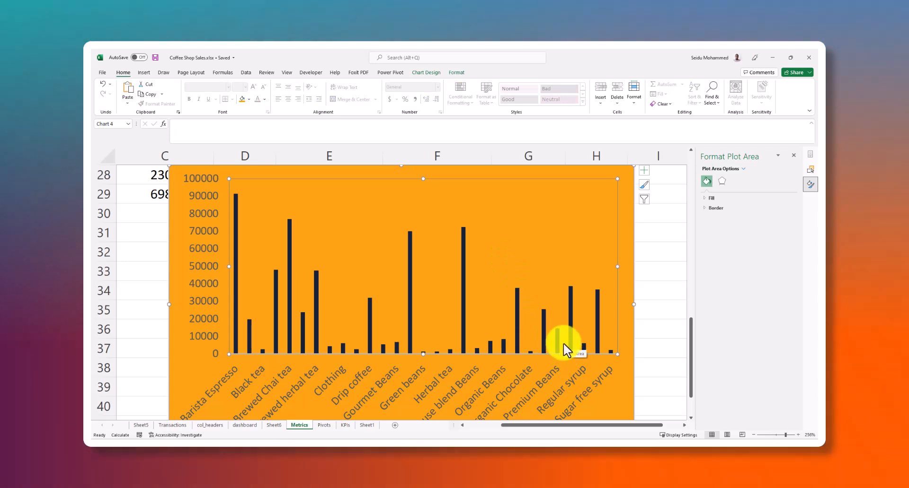
key(Escape)
key(Delete)
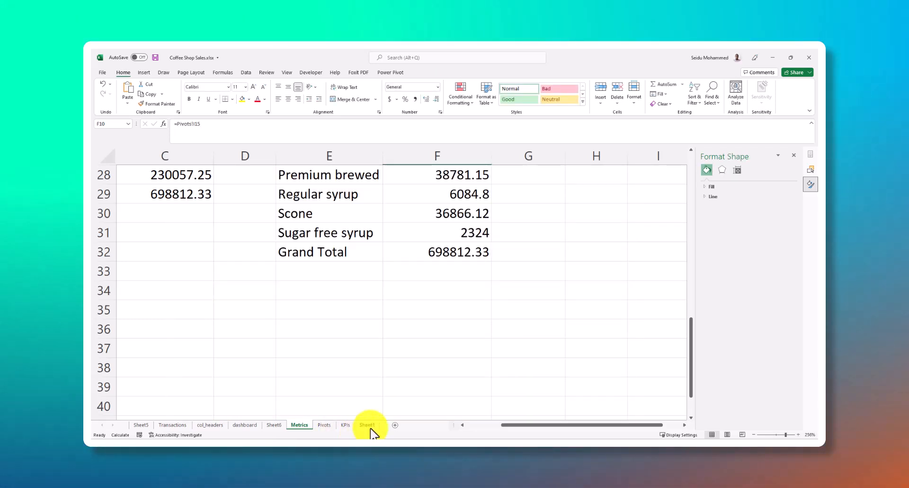
Paste the product types chart onto the empty rectangle under SALES TOP 5 PRODUCT TYPES on Sheet1
click(368, 425)
scroll(440, 298, down, 5)
scroll(416, 304, up, 3)
click(416, 304)
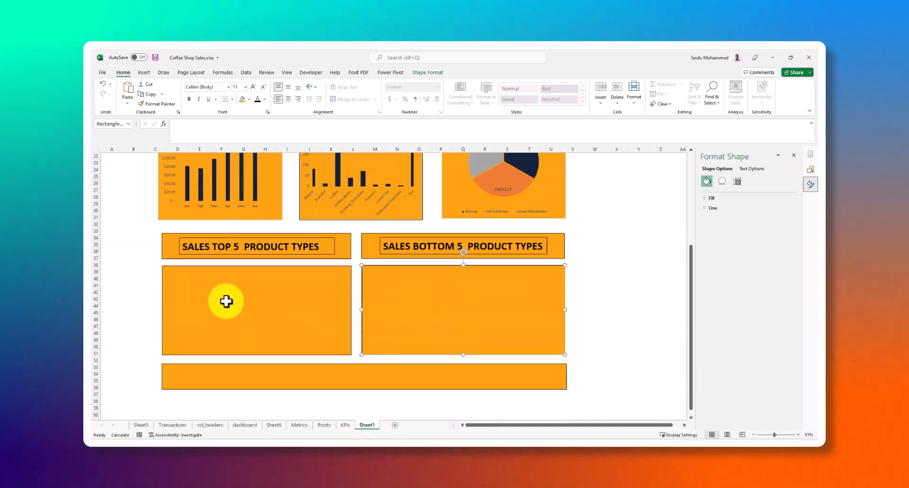
right_click(227, 302)
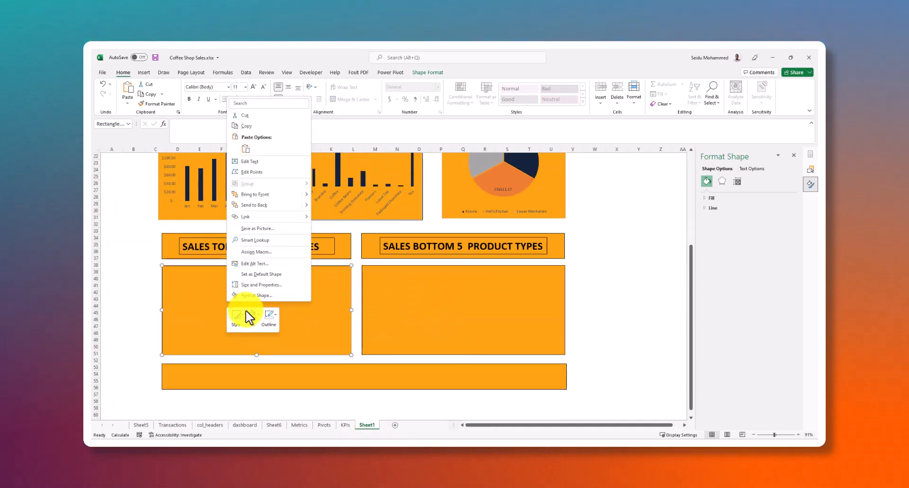
click(247, 148)
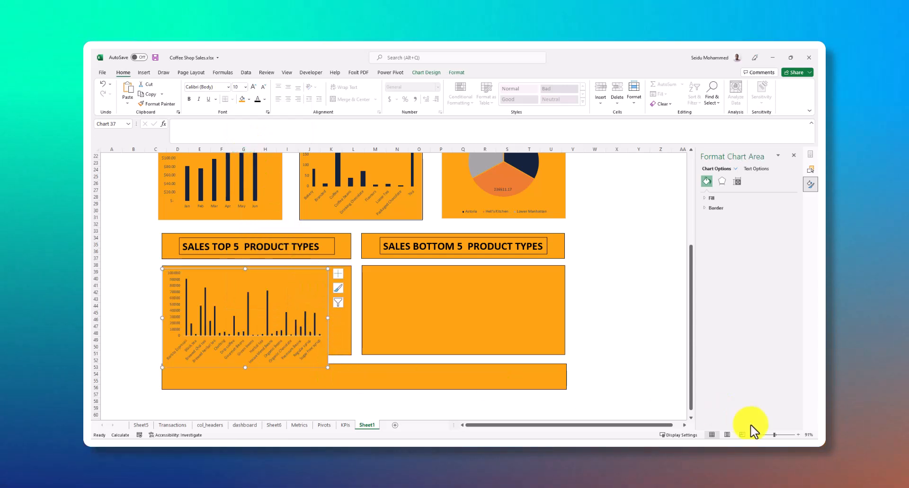
Move the plot area of the pasted product types chart slightly up and to the left within the chart
drag(774, 435, 784, 436)
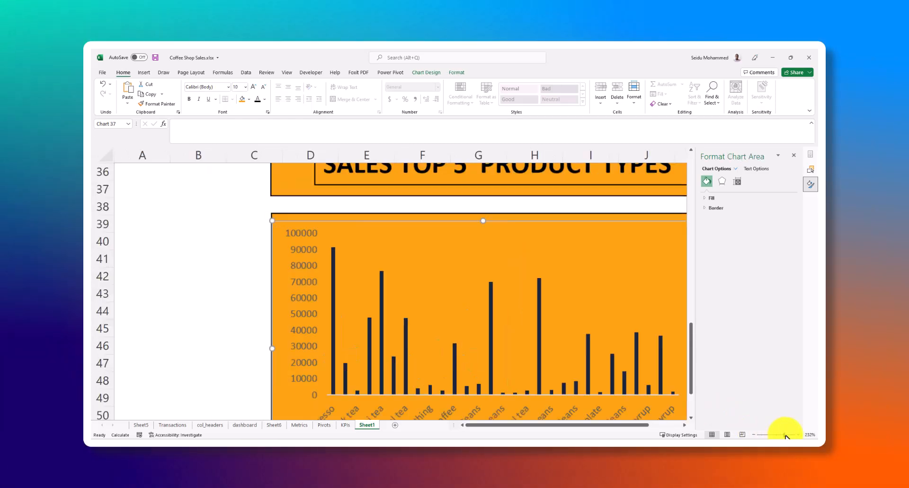
click(477, 242)
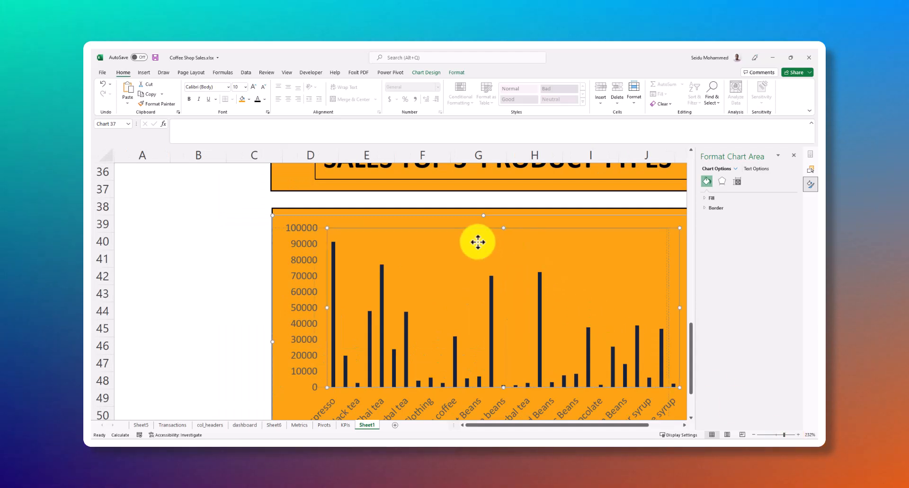
drag(400, 230, 407, 231)
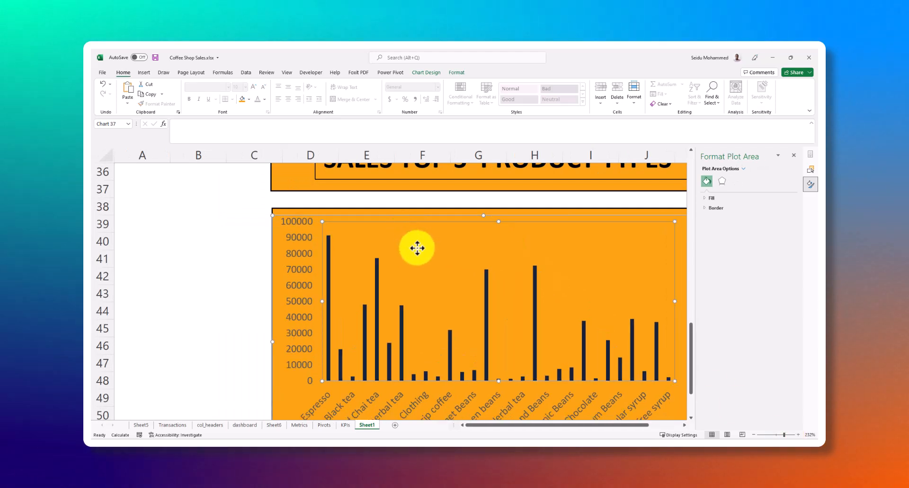
Undo the plot area move and shift the whole product types chart up and left, so it spans about columns B to H
key(ctrl+z)
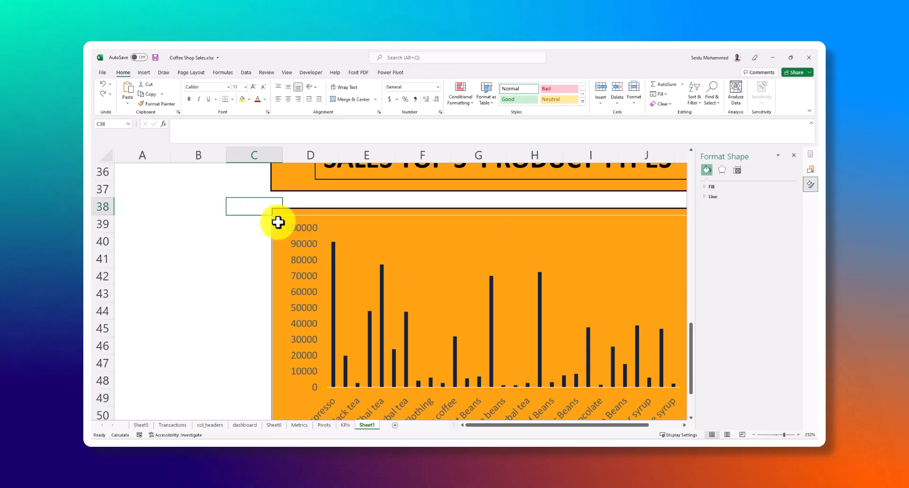
drag(282, 218, 173, 166)
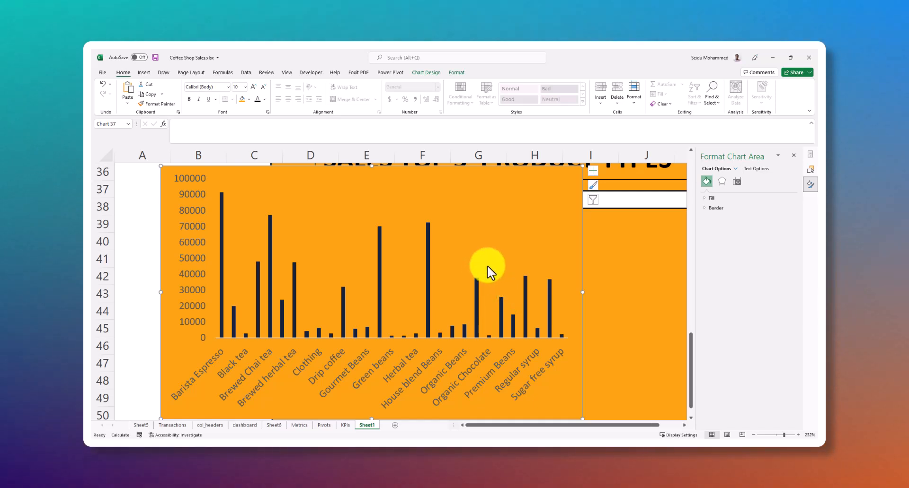
Deselect all product type categories in the chart's filter, leaving Series1 selected
click(592, 200)
scroll(633, 308, down, 4)
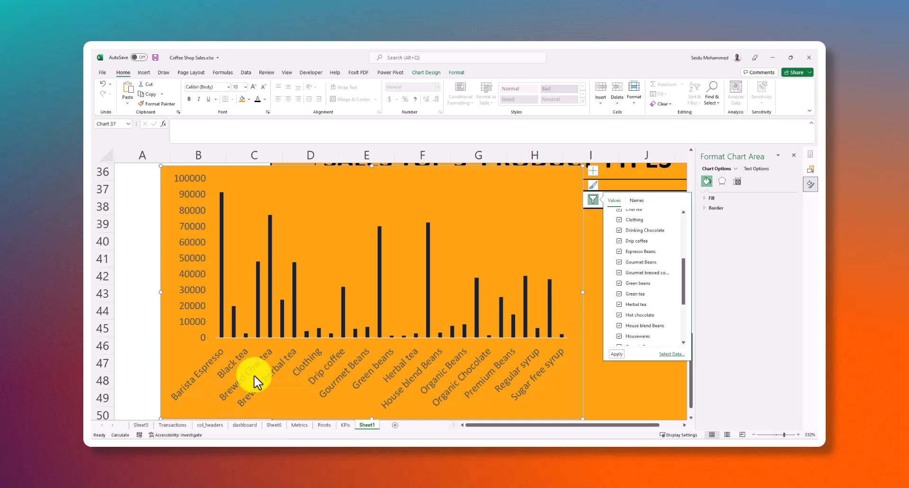
scroll(672, 258, up, 3)
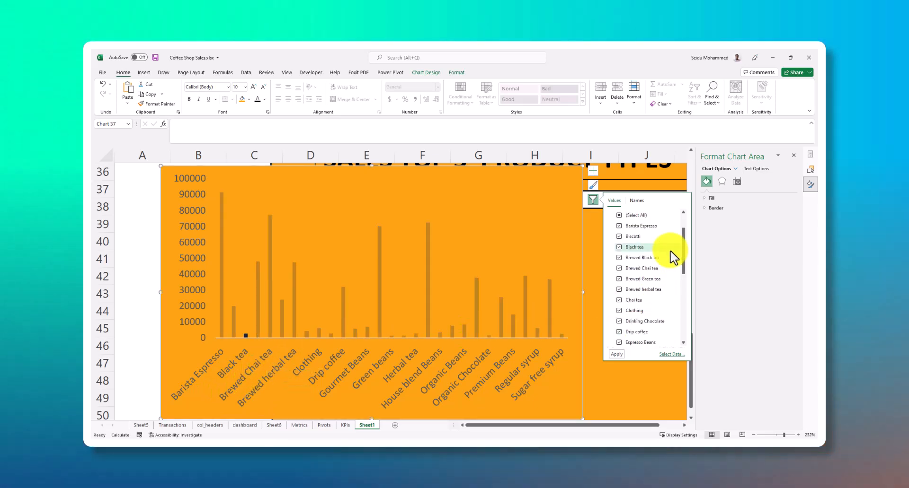
scroll(620, 230, up, 2)
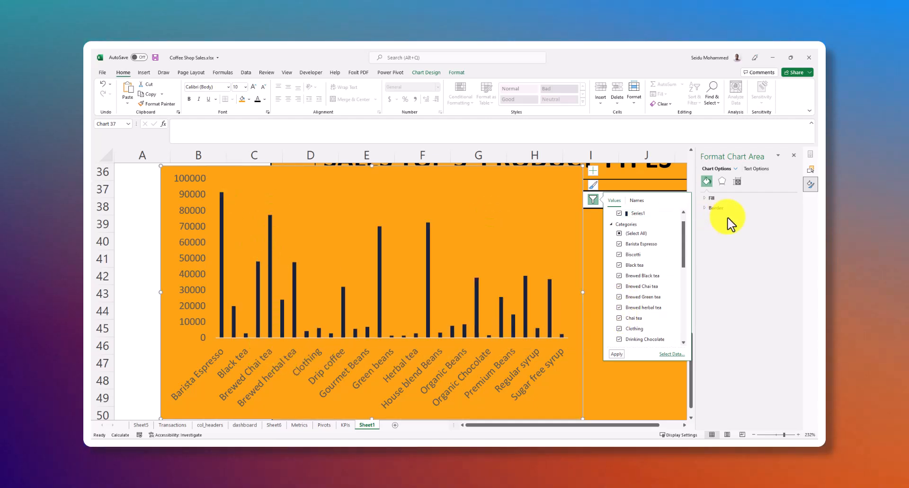
scroll(645, 274, up, 2)
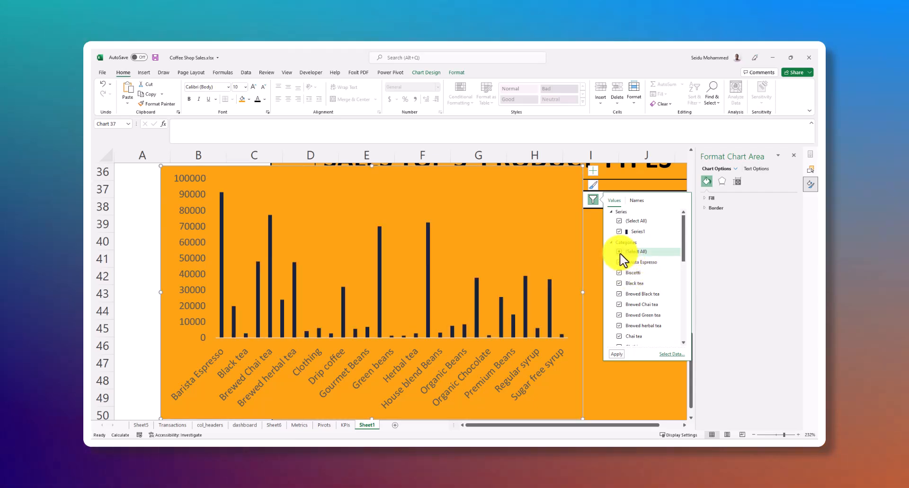
click(620, 252)
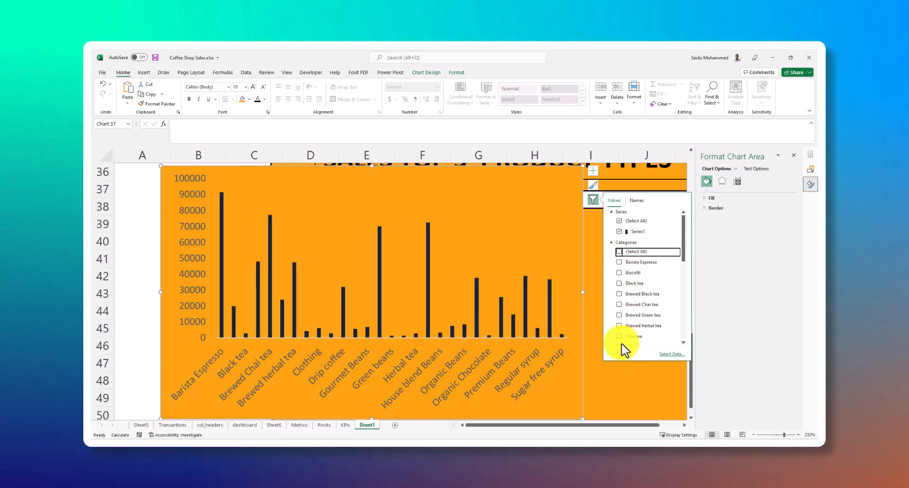
Filter the chart to Barista Espresso, Brewed Chai tea, Gourmet Beans, House blend Beans and Premium Beans, and apply the selection
click(620, 263)
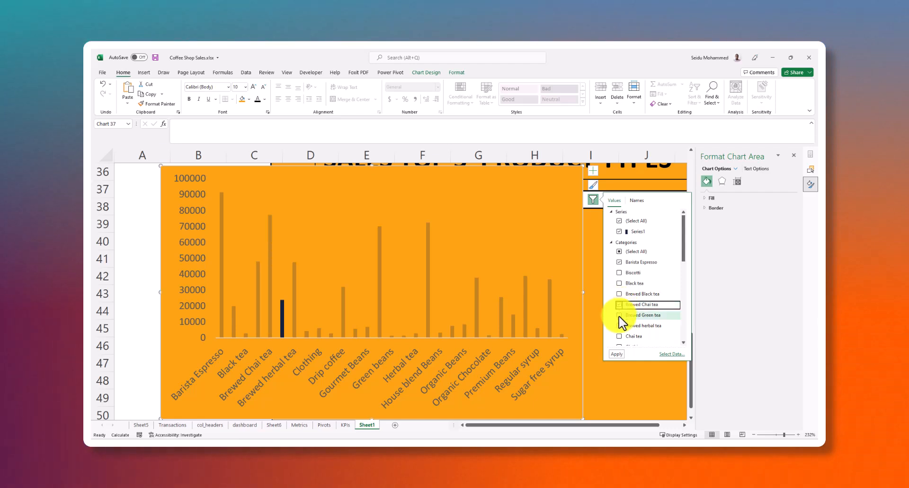
scroll(634, 299, down, 3)
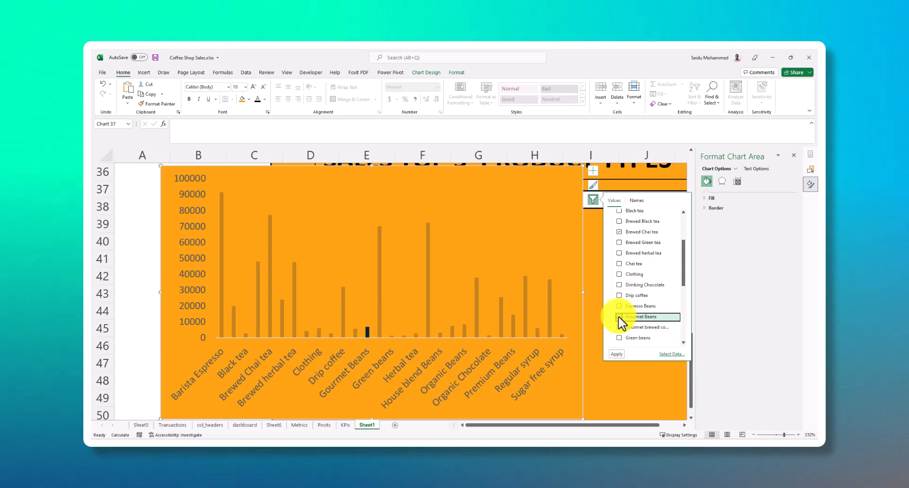
click(618, 317)
scroll(634, 312, down, 1)
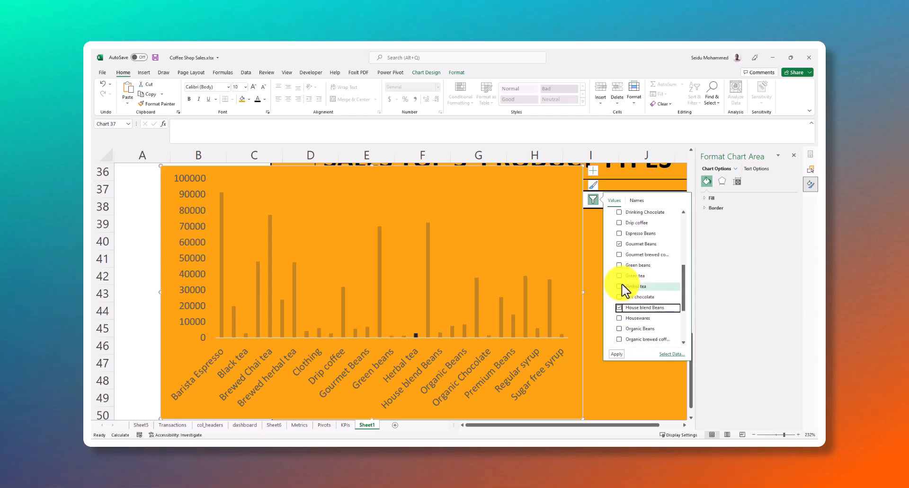
scroll(626, 291, down, 2)
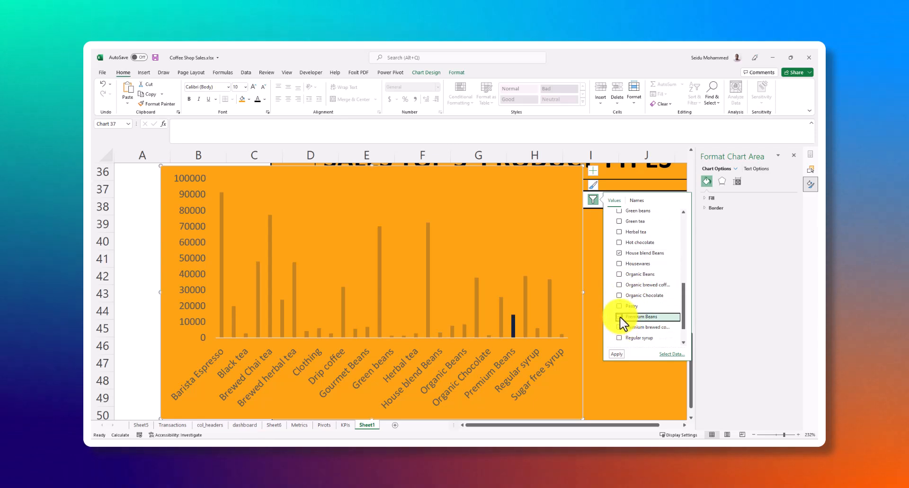
click(619, 317)
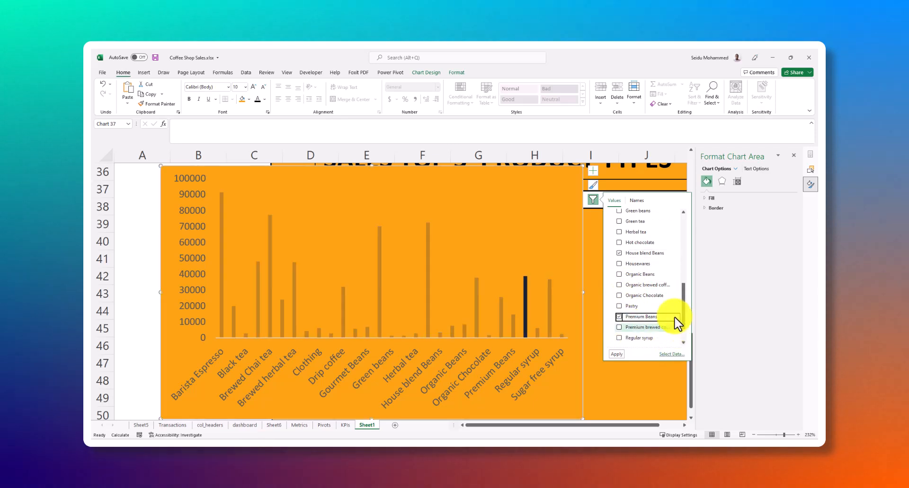
click(617, 354)
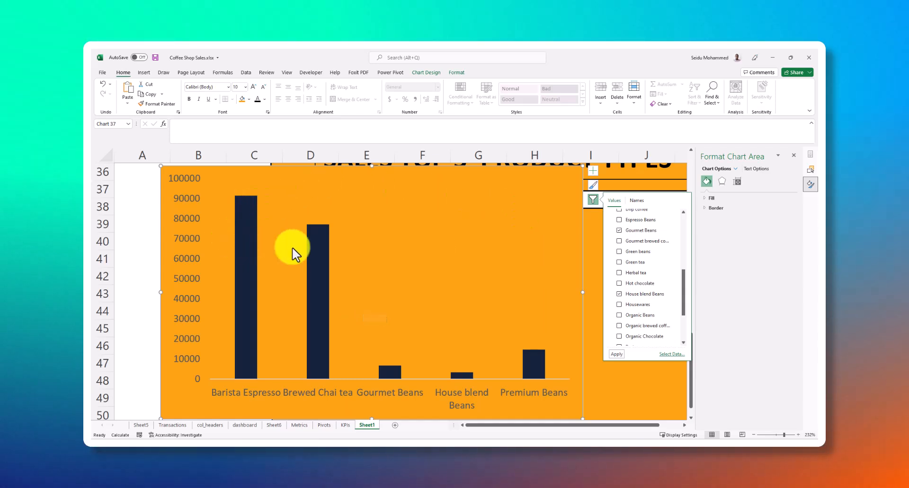
Examine the filtered chart's columns and its category filter to compare the sales of the five chosen product types
click(300, 231)
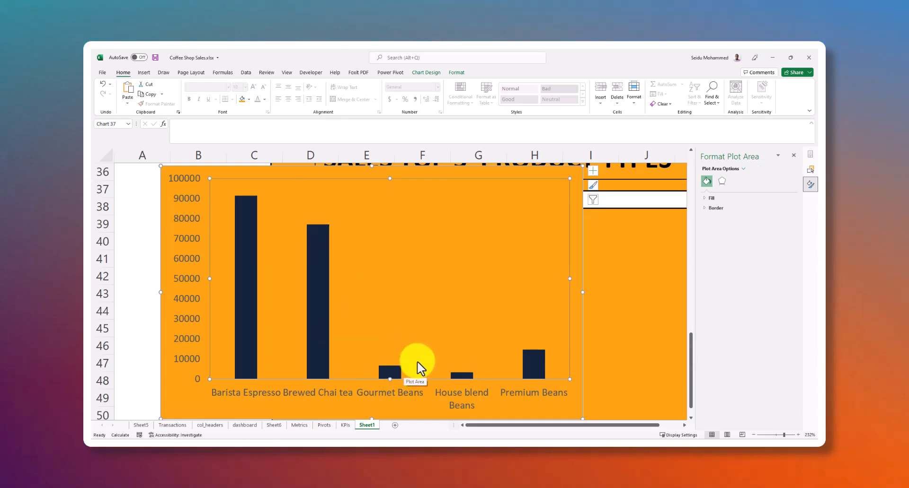
click(322, 299)
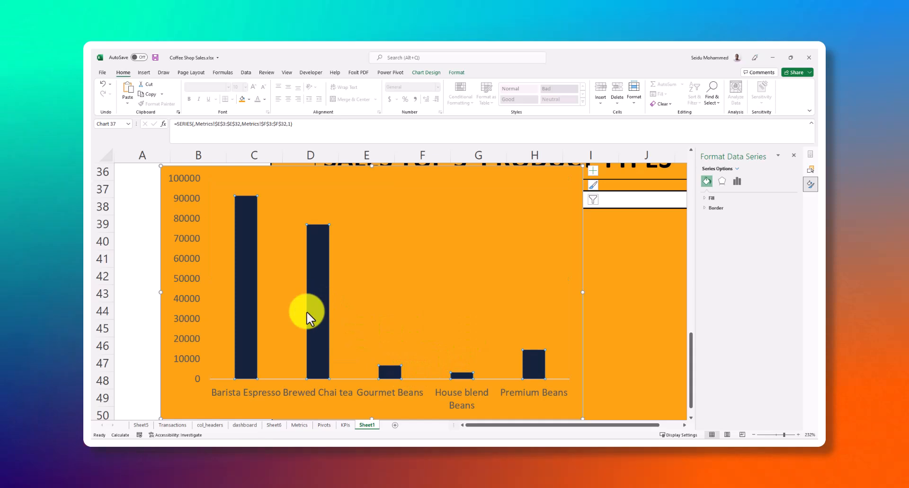
click(240, 246)
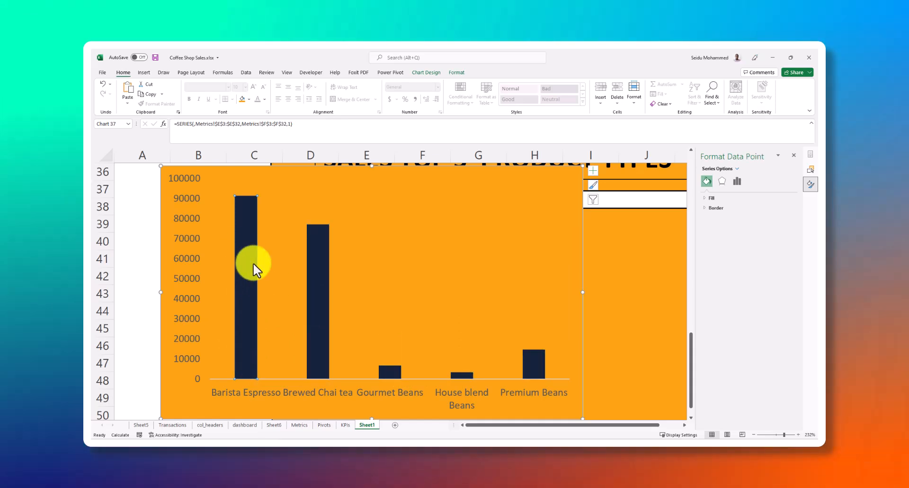
scroll(260, 270, up, 1)
scroll(386, 275, down, 1)
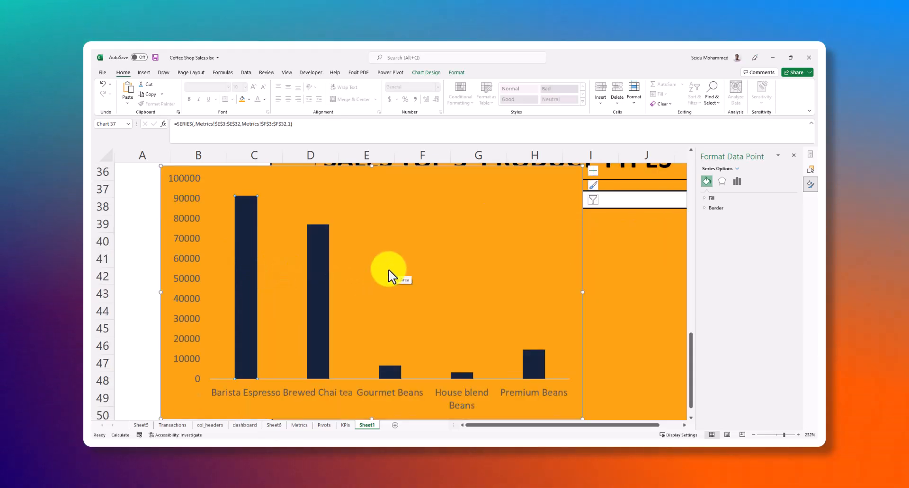
click(386, 297)
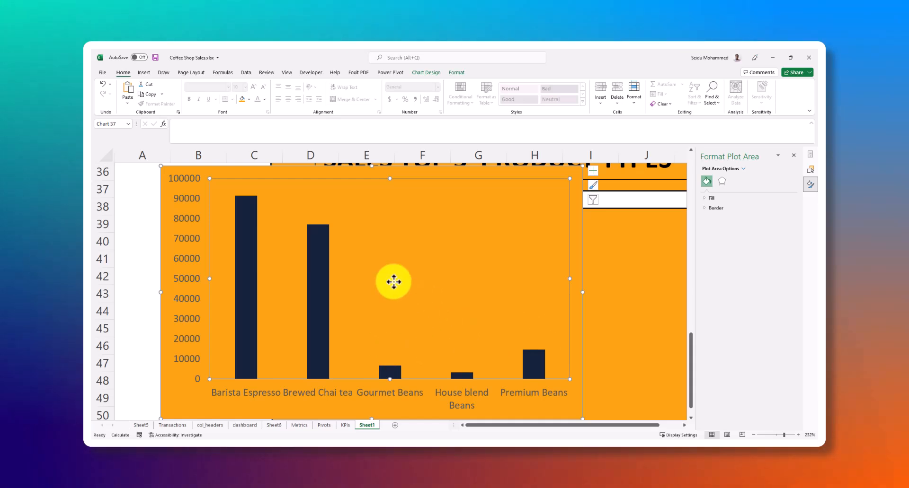
click(592, 199)
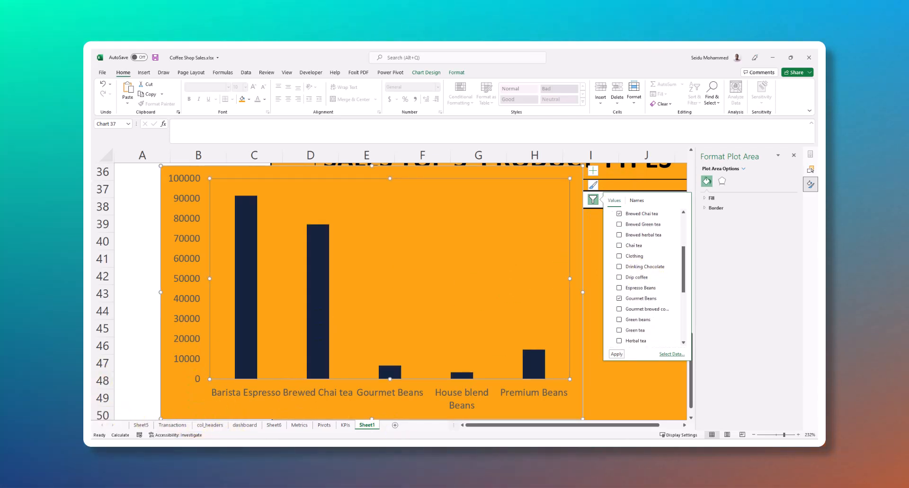
click(369, 425)
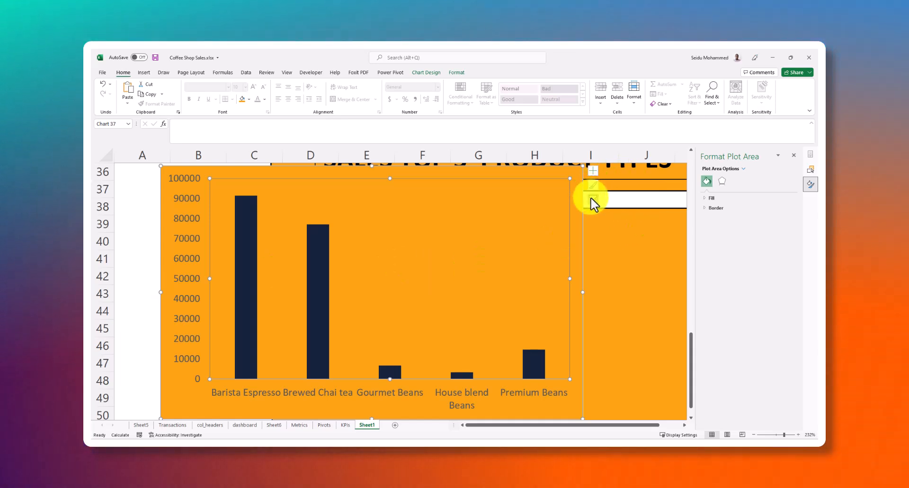
Replace Gourmet Beans and House blend Beans with Herbal tea in the chart's category filter and apply the change
click(592, 200)
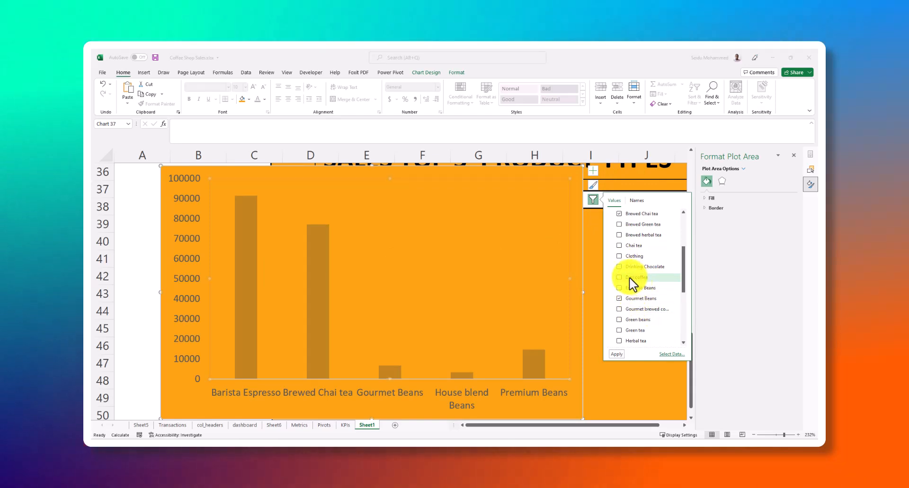
click(619, 299)
scroll(637, 311, down, 1)
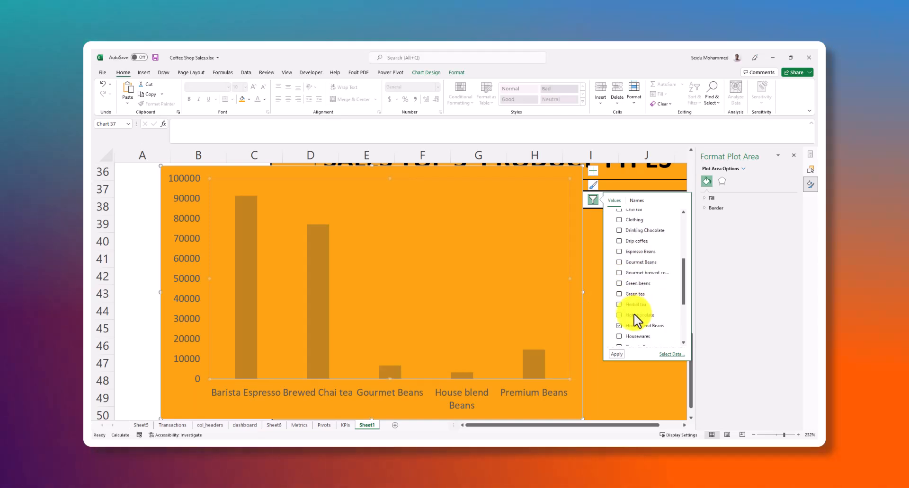
click(621, 327)
scroll(641, 300, down, 1)
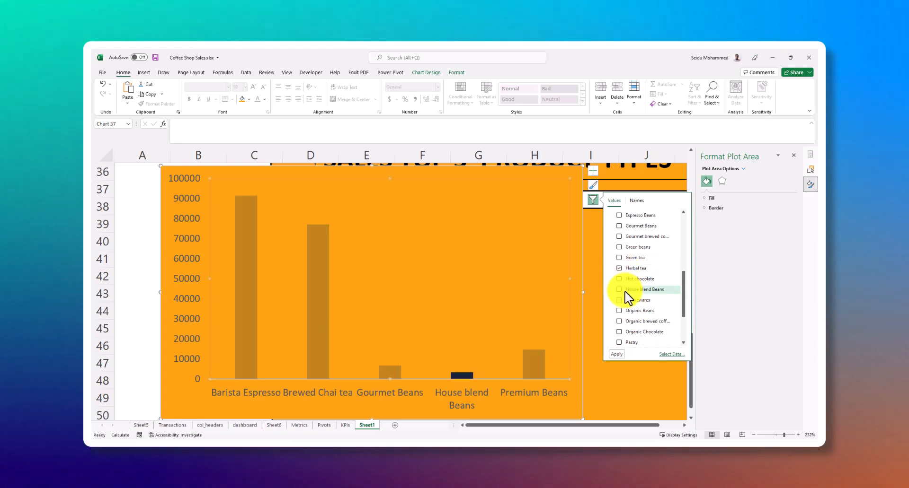
click(615, 354)
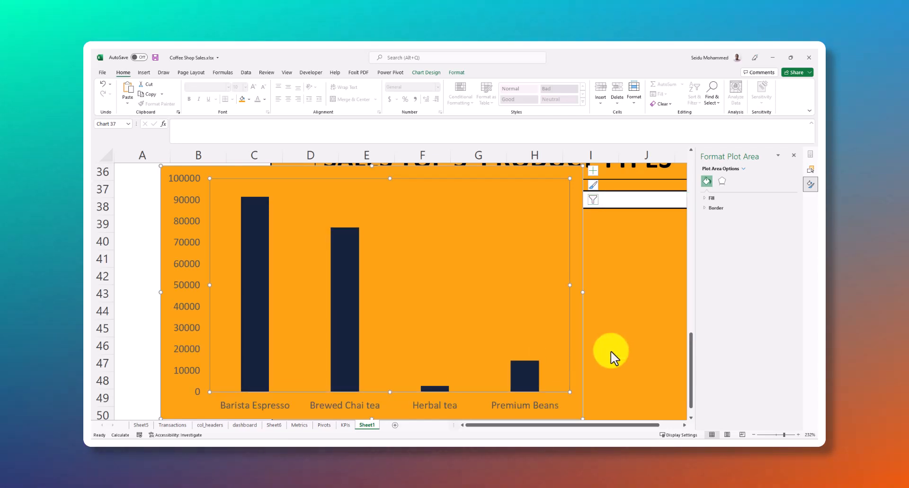
Toggle Brewed Chai tea in the product types chart's category filter
scroll(412, 275, up, 1)
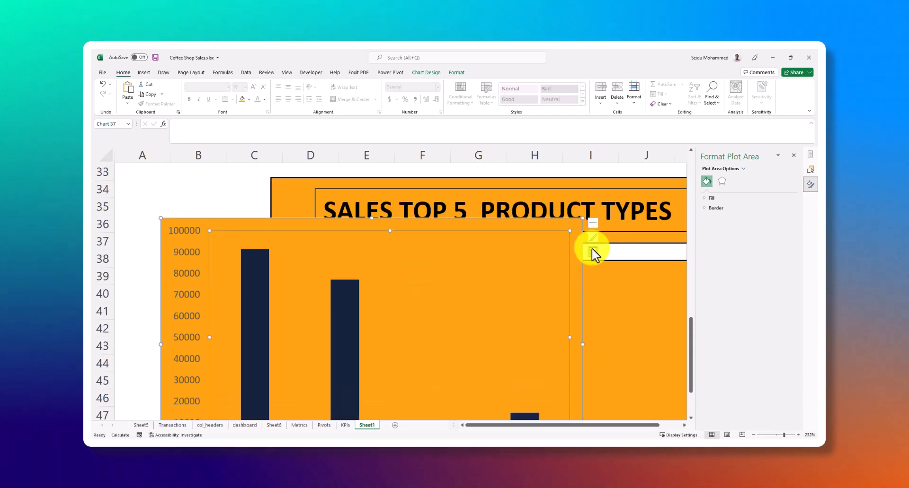
click(593, 251)
scroll(637, 344, down, 1)
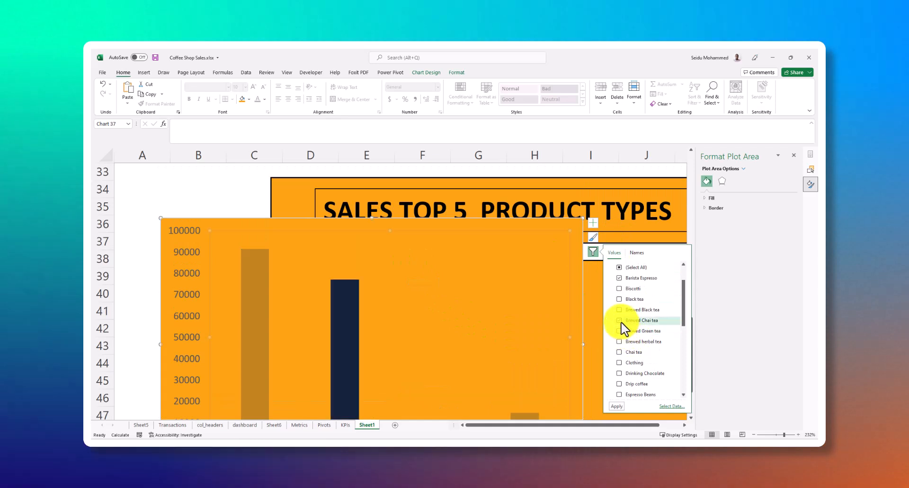
click(620, 321)
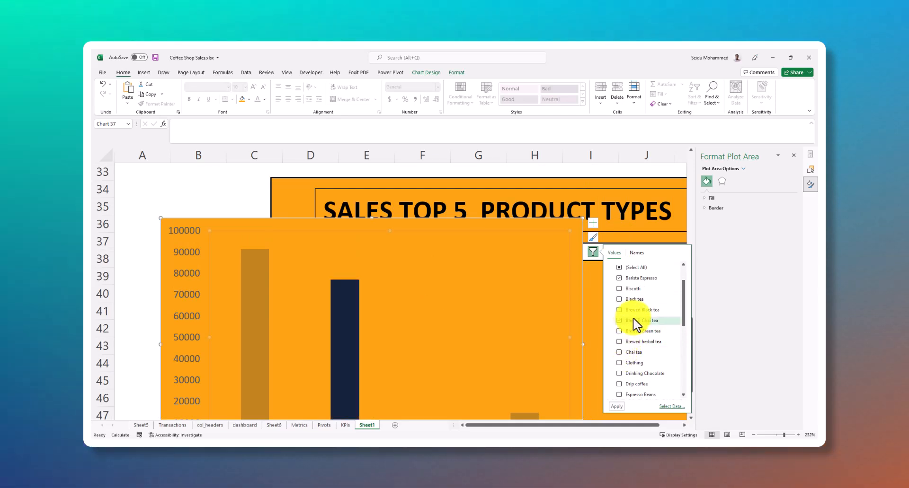
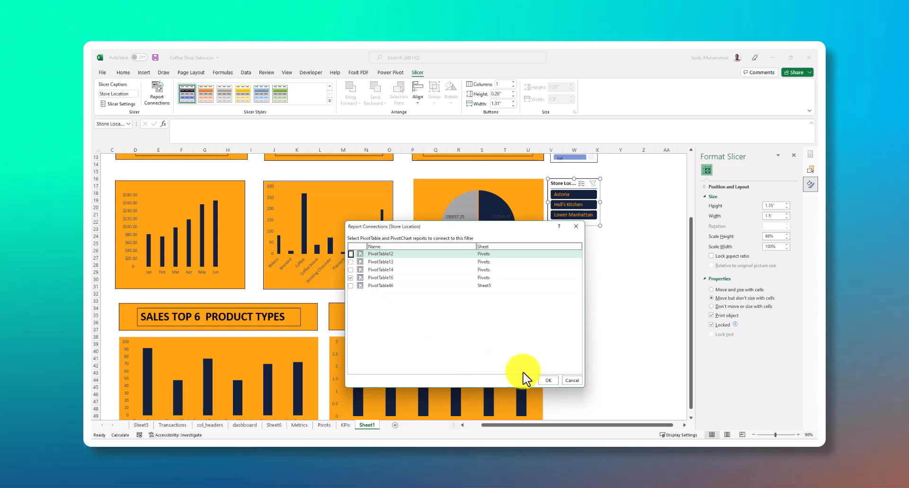
Dismiss the slicer's report connections and rename the store location pivot table on the Pivots sheet as store_location
click(570, 380)
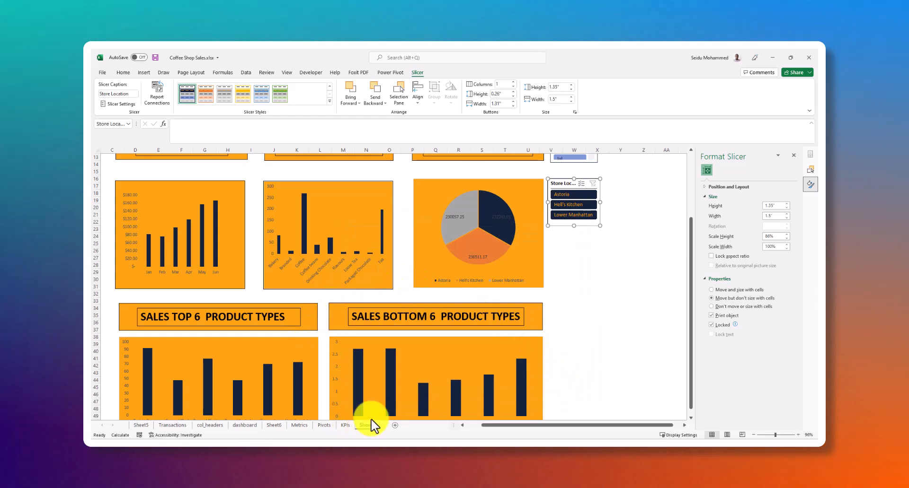
click(324, 426)
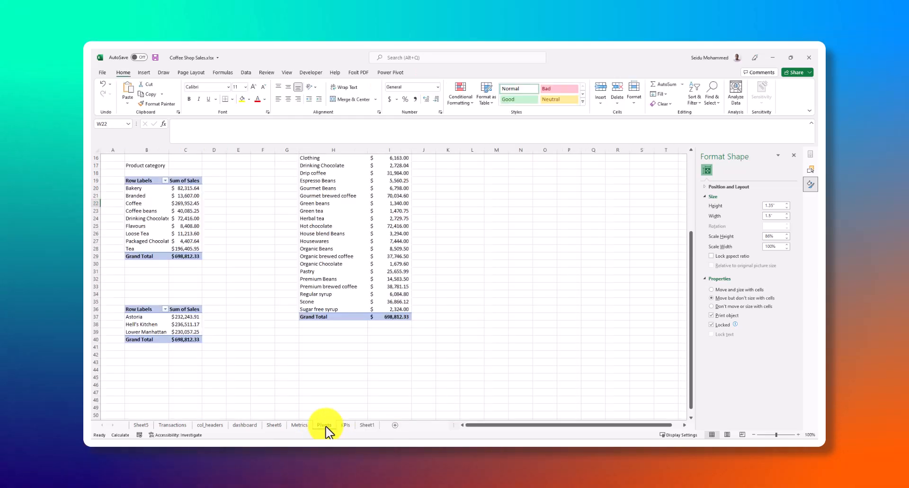
click(154, 318)
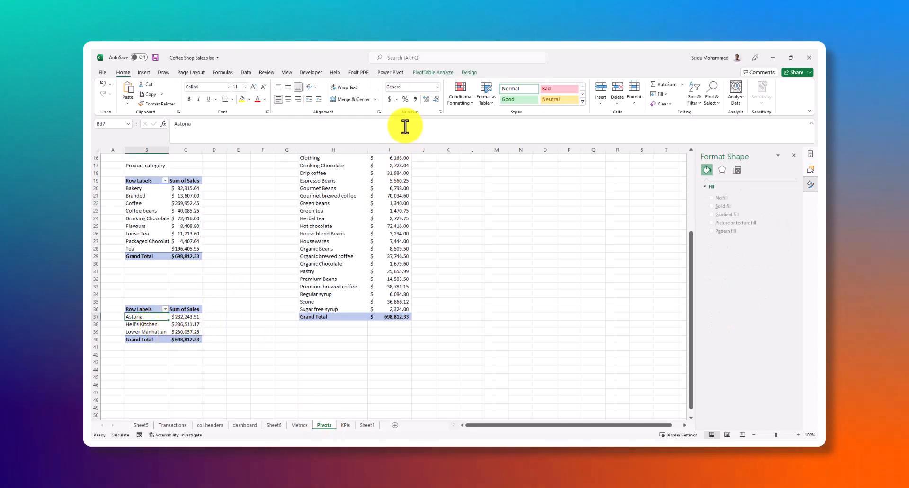
click(432, 74)
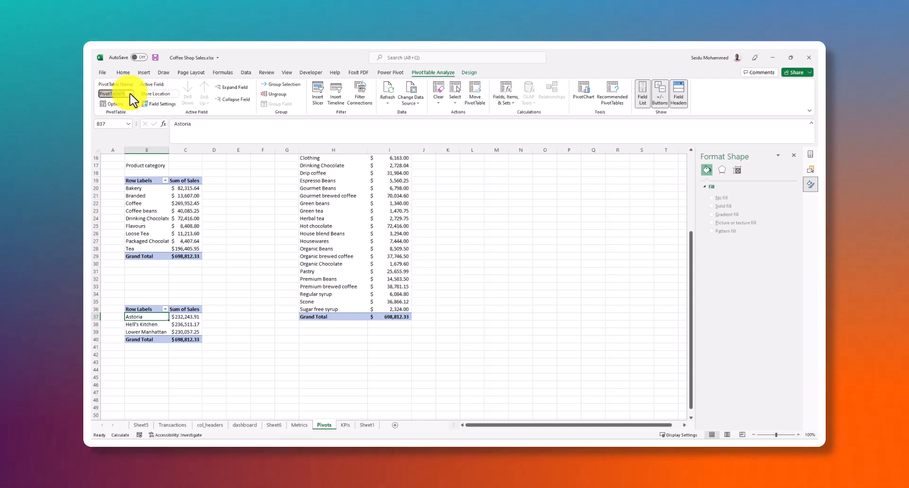
text(store)
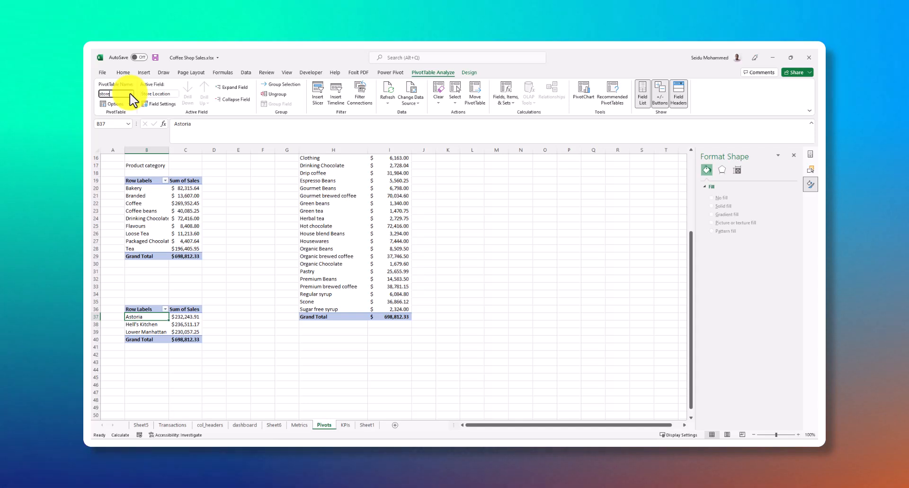
text(_location)
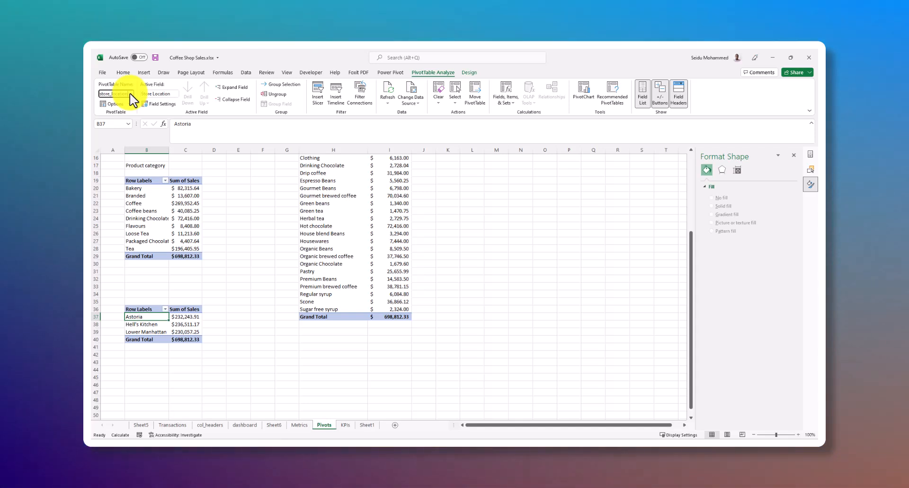
key(Return)
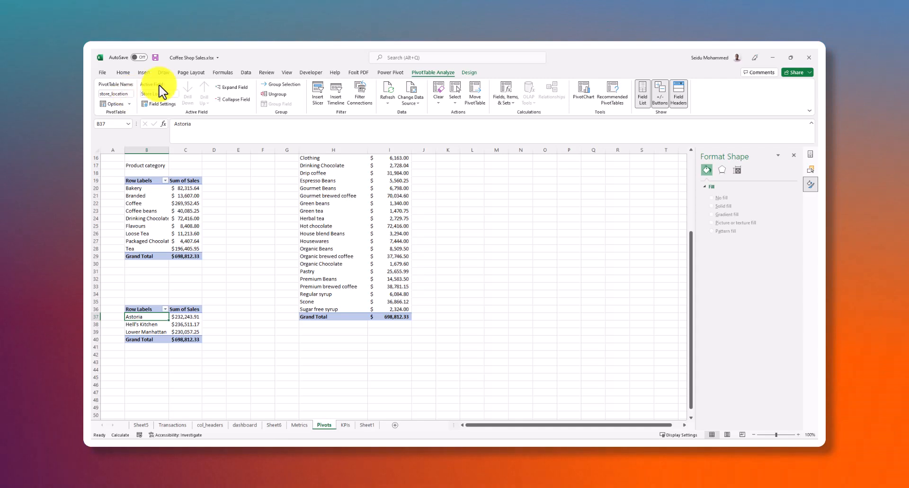
Rename the product category pivot table on the Pivots sheet as product_category
click(154, 208)
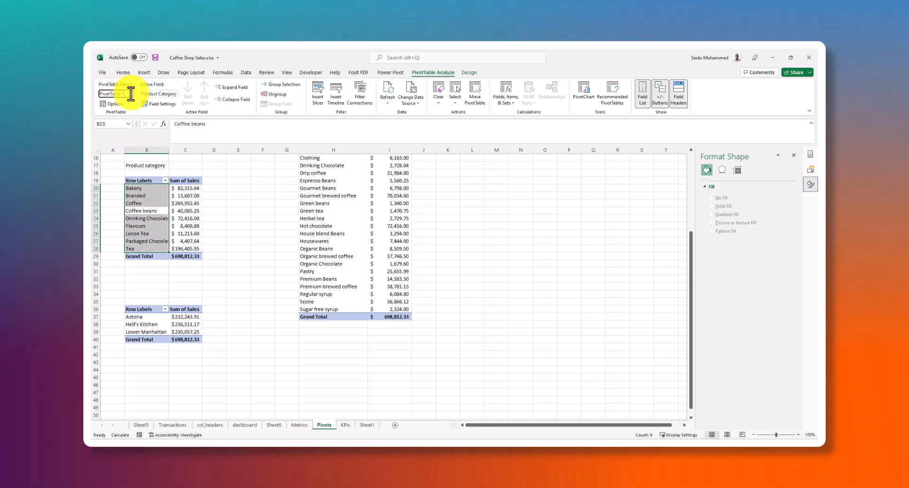
drag(125, 94, 95, 92)
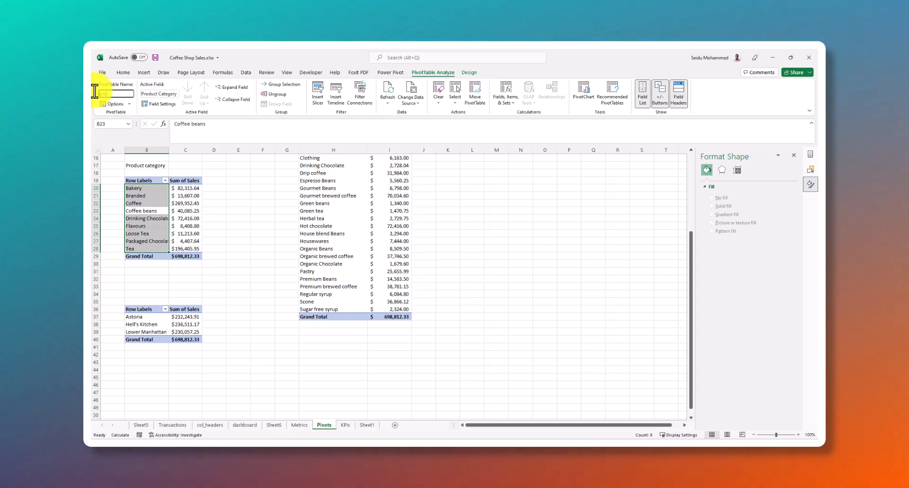
text(duct)
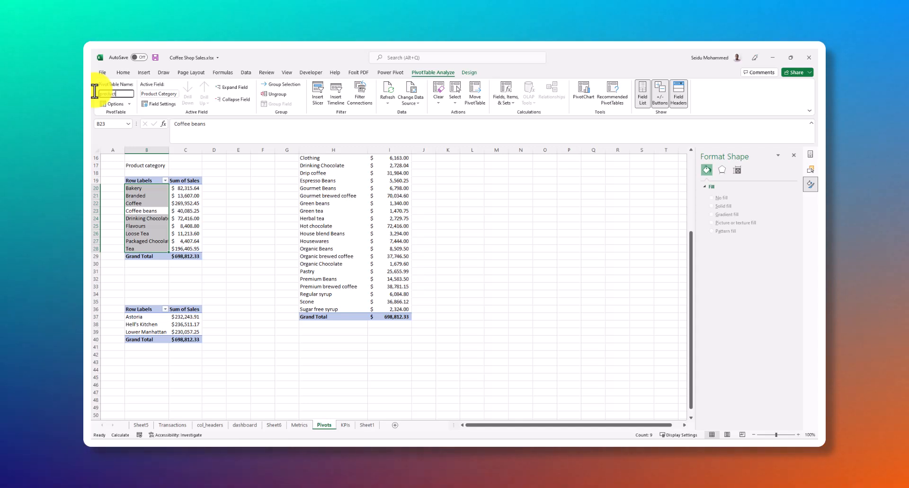
text(_cat)
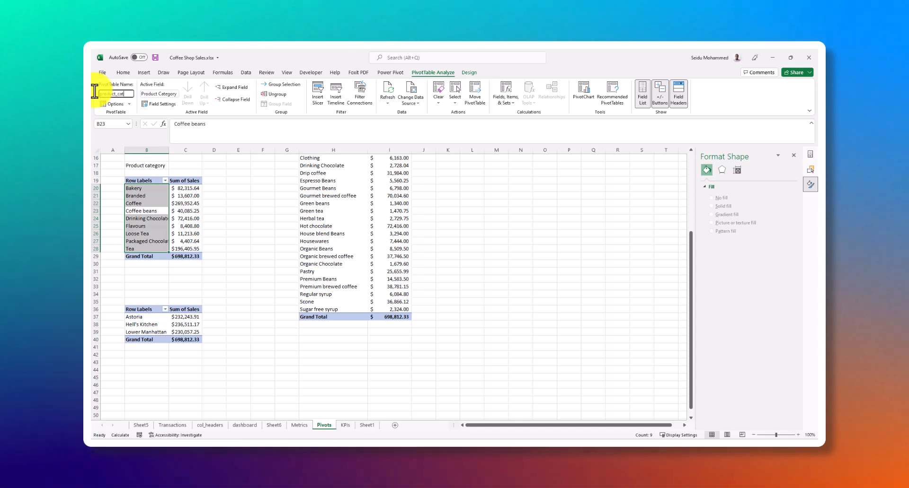
text(egor)
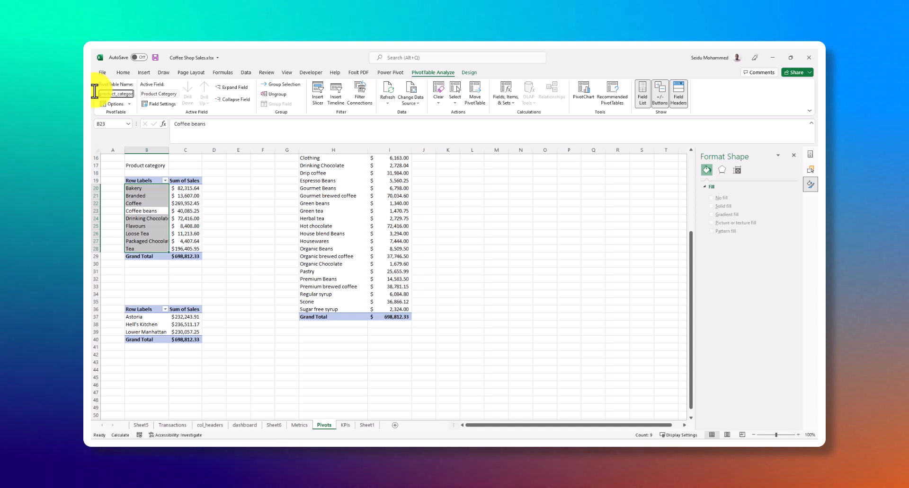
text(y)
key(Return)
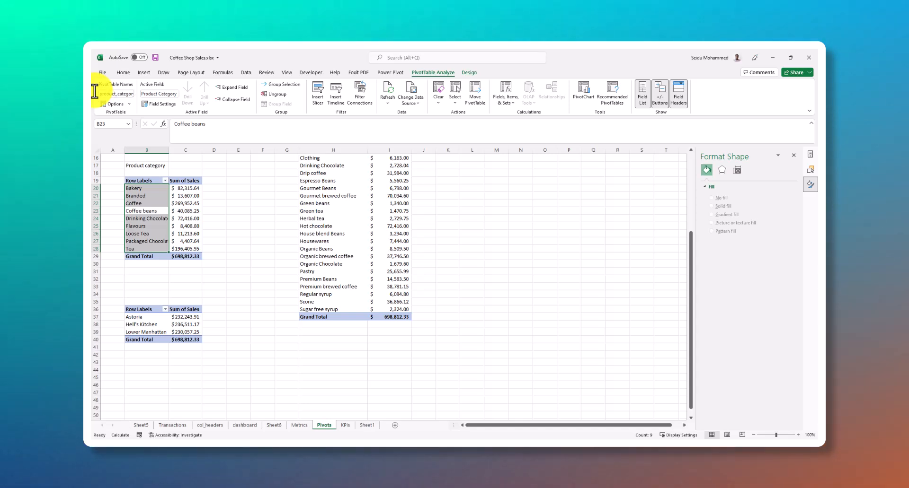
Rename the monthly sales pivot table on the Pivots sheet as monthly_sales
click(184, 210)
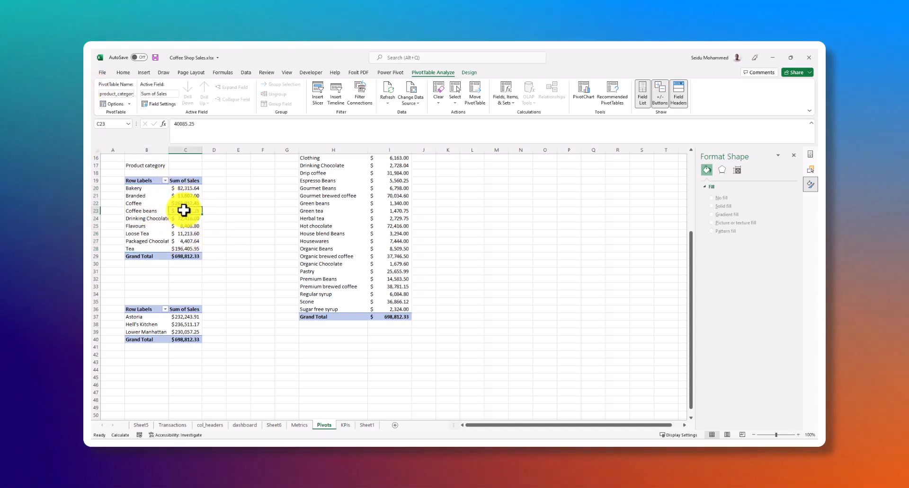
scroll(184, 210, up, 3)
click(162, 173)
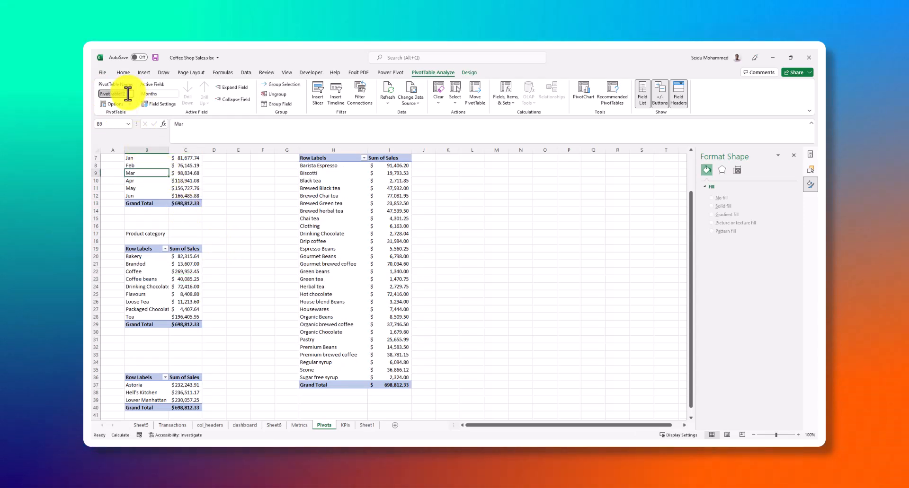
scroll(185, 229, up, 2)
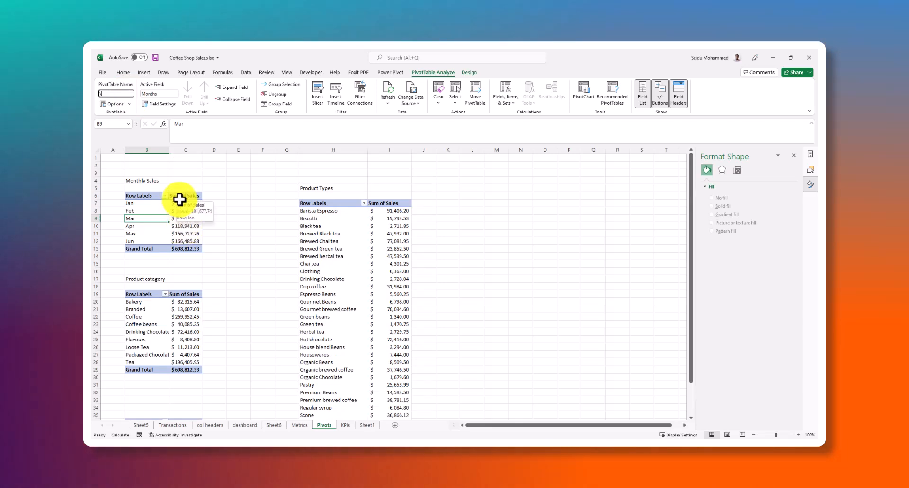
text(Monthl)
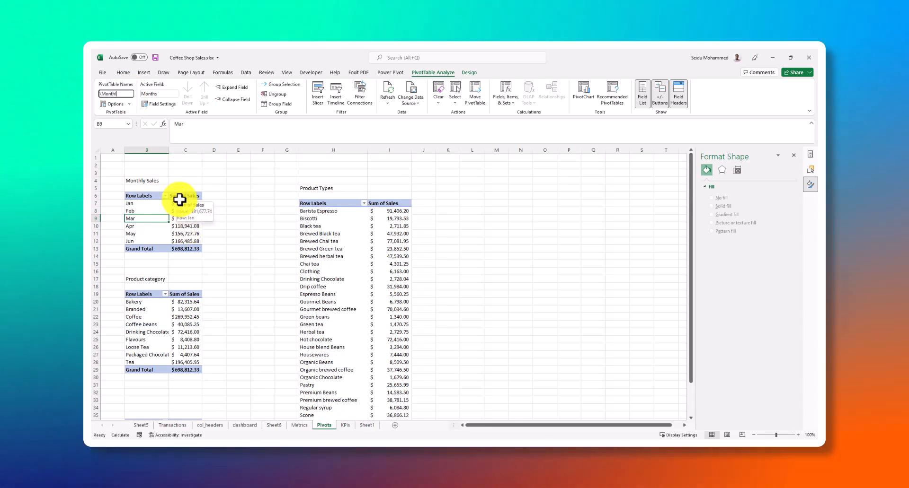
text(y_sales)
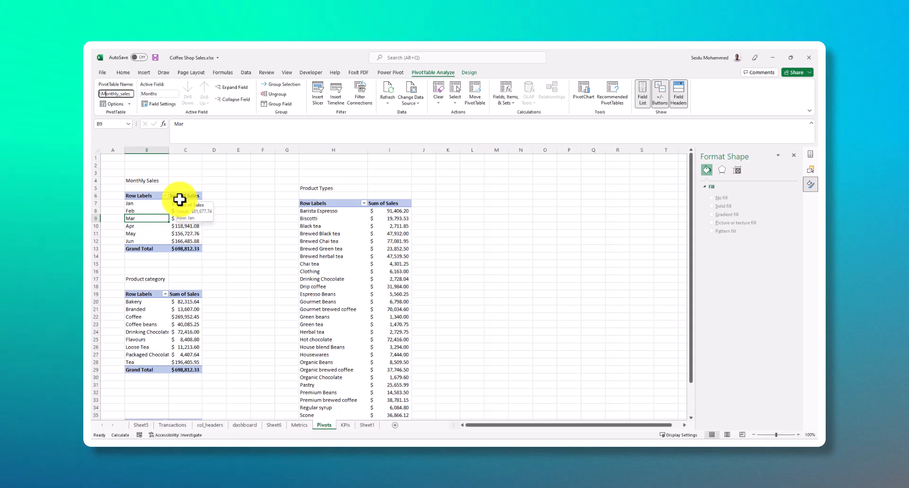
key(Return)
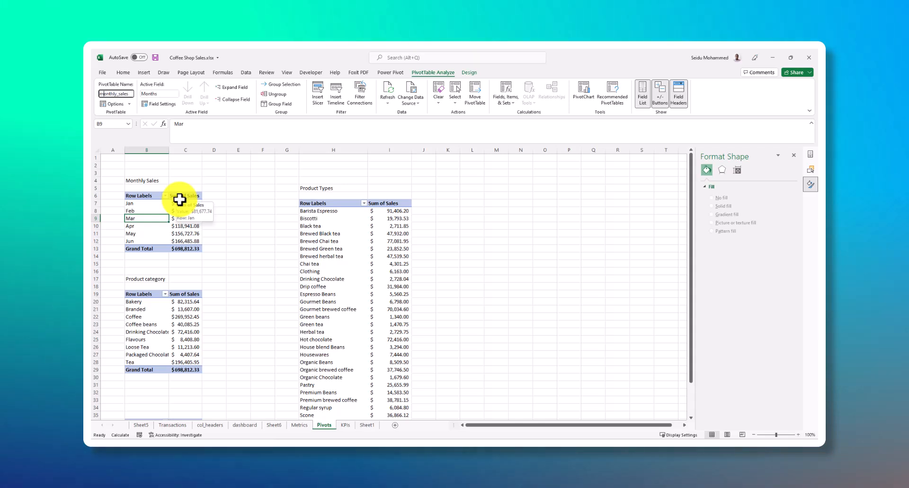
click(216, 223)
click(219, 261)
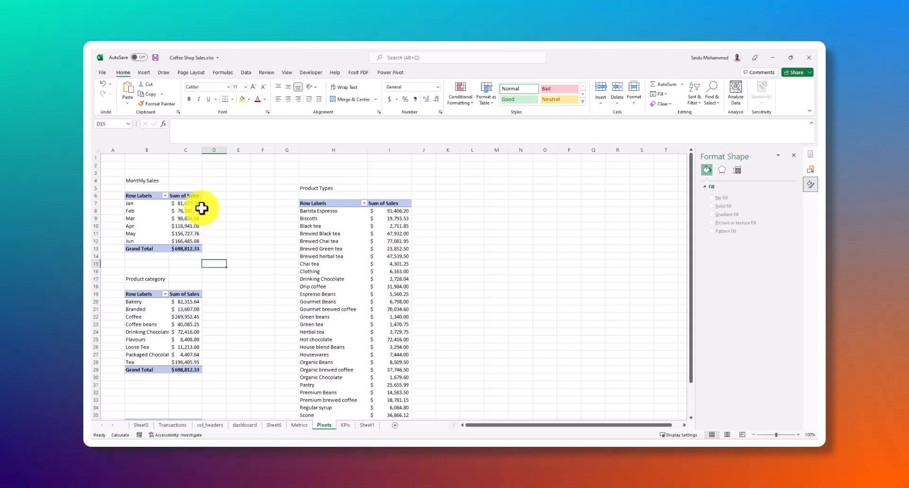
Open the report connections of the Store Location slicer on Sheet1 and enlarge the dialog to show all pivot tables
scroll(189, 265, down, 8)
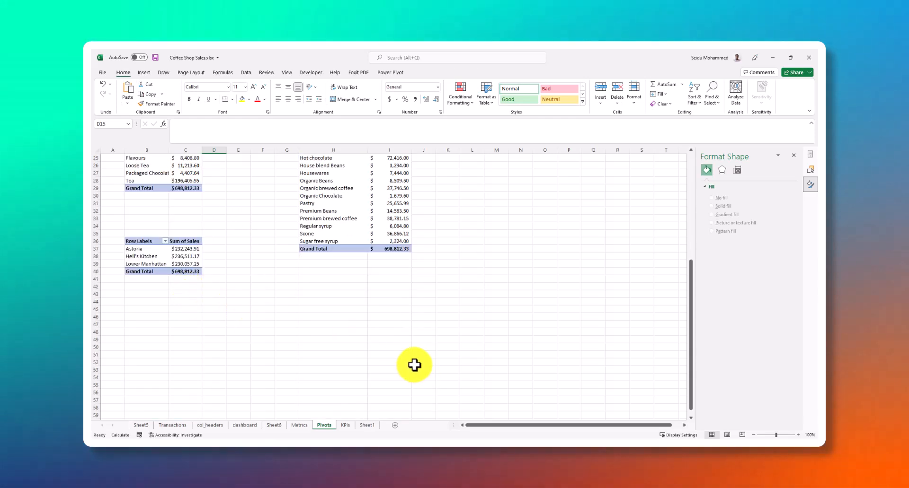
click(346, 425)
click(368, 425)
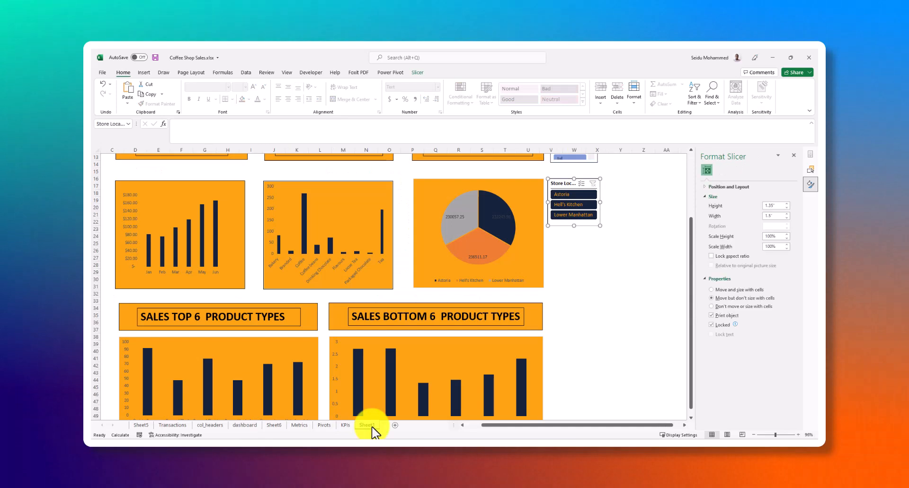
click(617, 224)
click(560, 179)
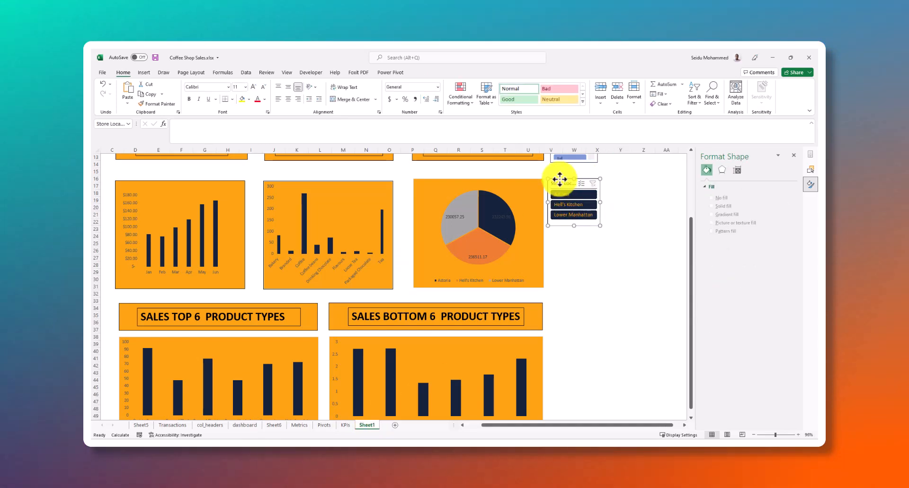
click(417, 72)
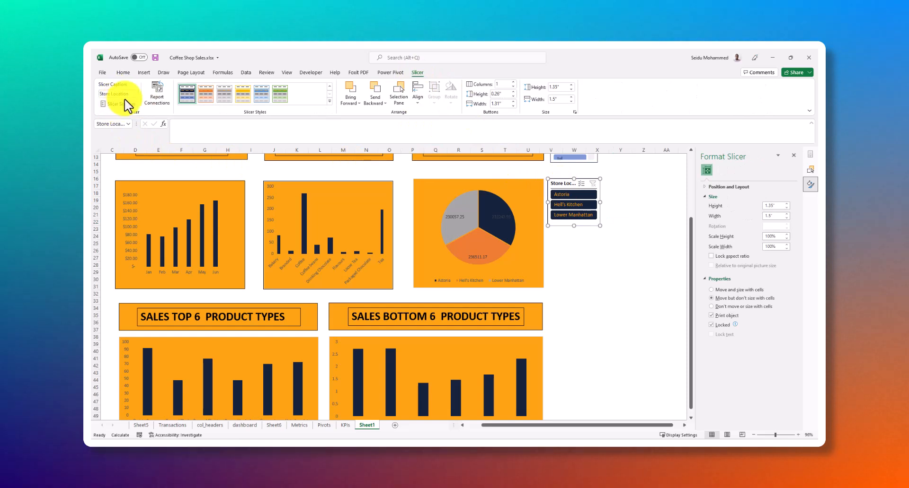
click(155, 100)
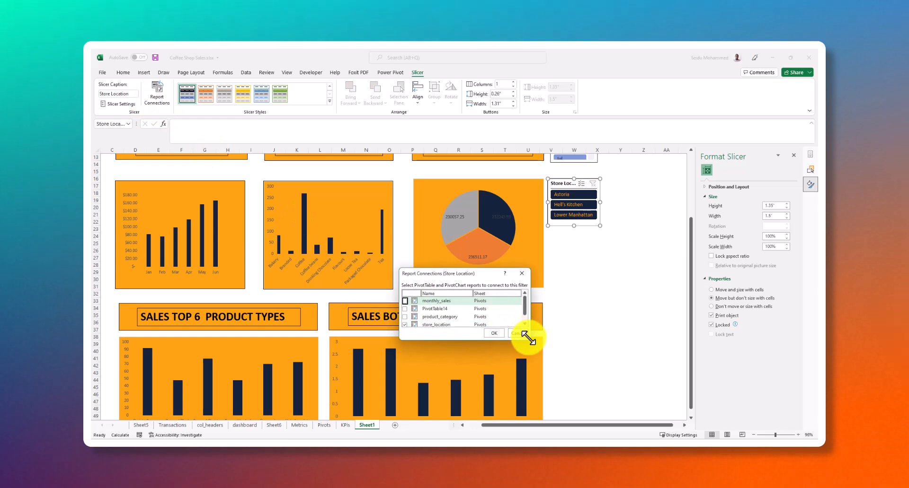
drag(528, 337, 587, 393)
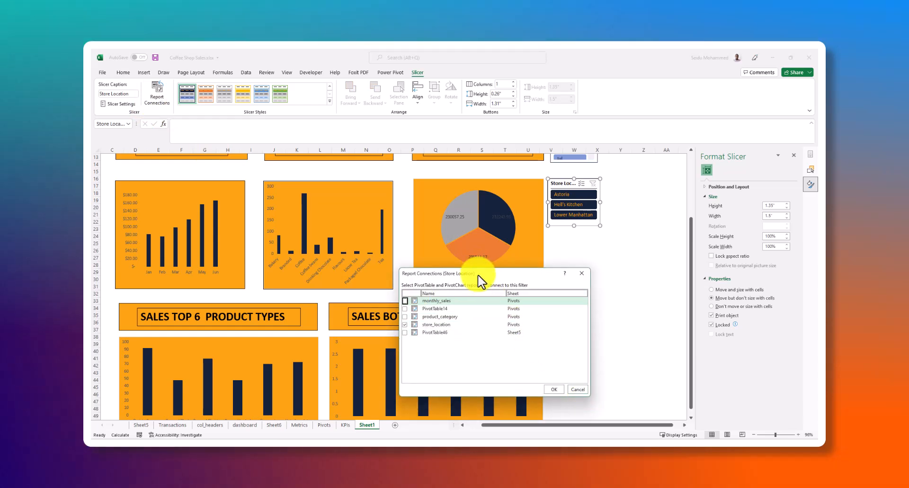
drag(478, 276, 415, 216)
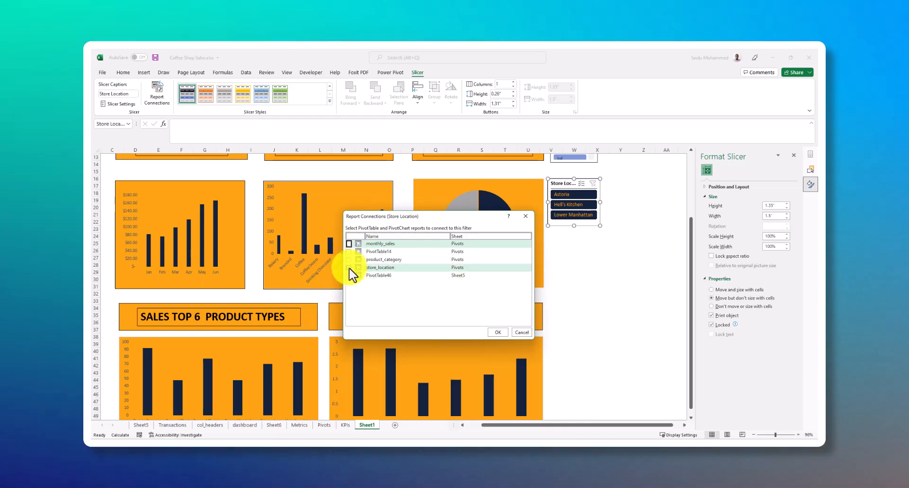
Disconnect the Store Location slicer from the store_location pivot table and connect it to product_category
click(350, 268)
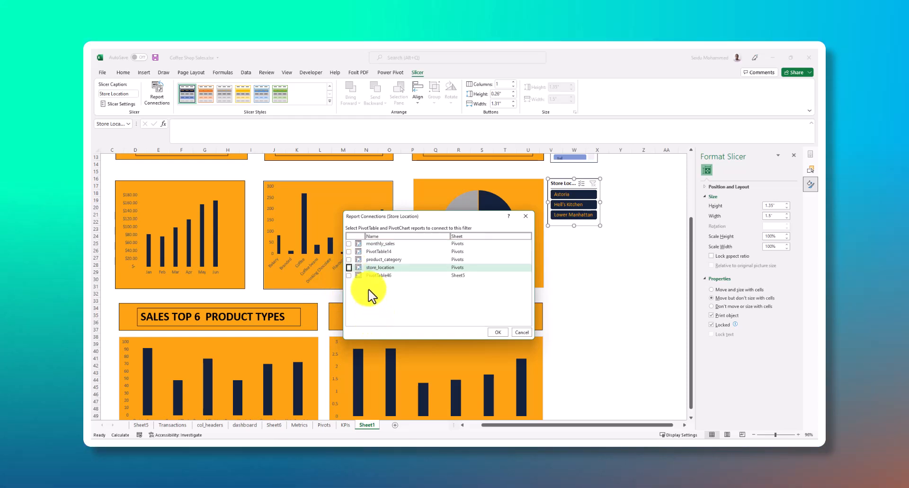
click(350, 260)
click(349, 260)
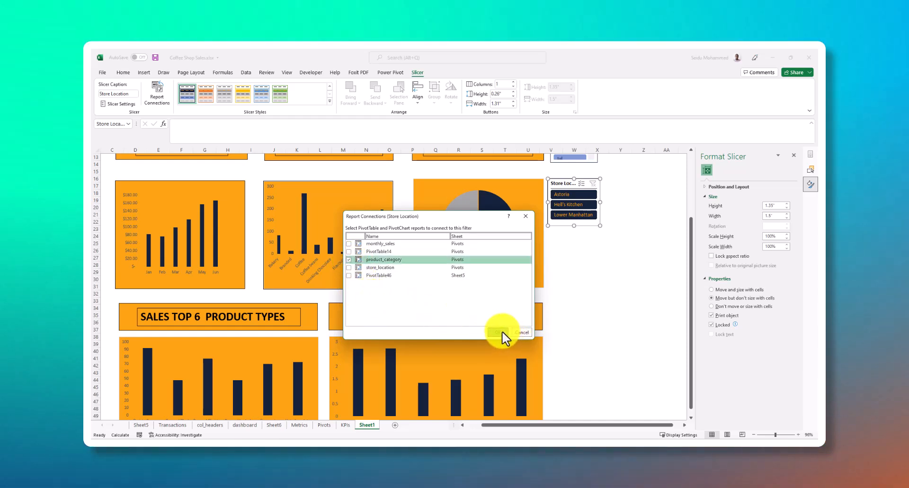
click(501, 332)
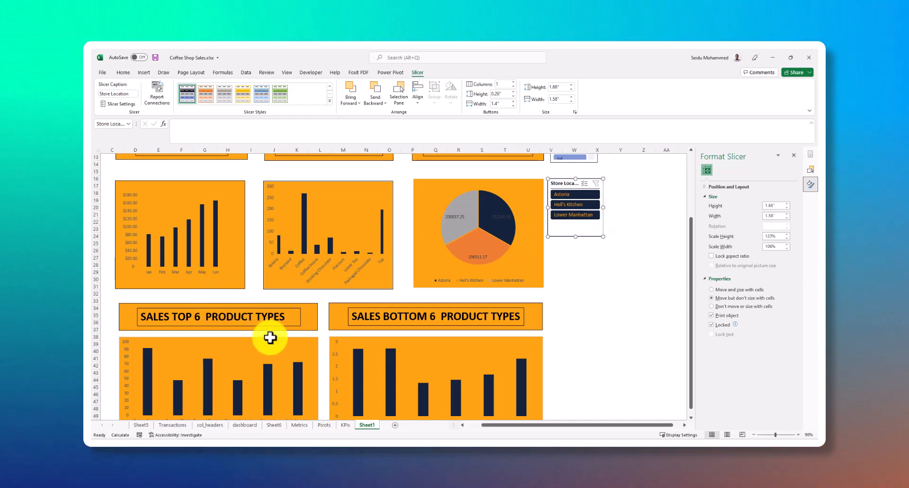
click(574, 280)
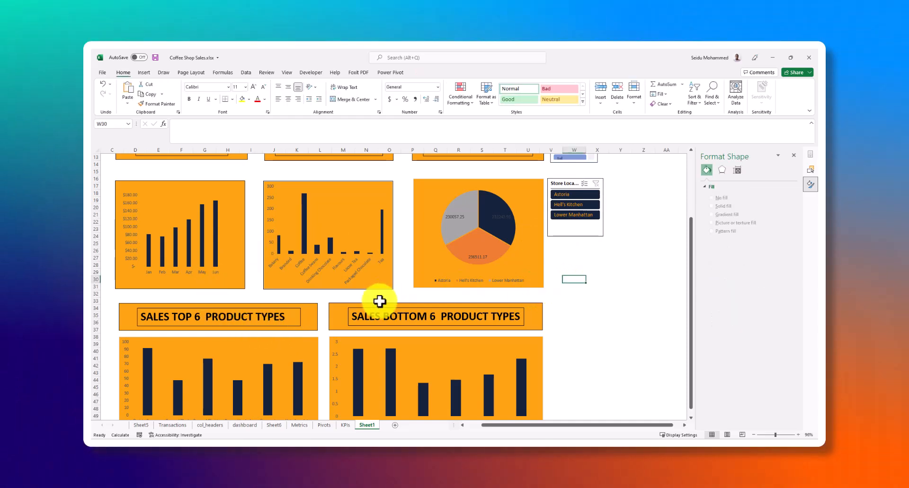
scroll(179, 344, down, 2)
click(241, 306)
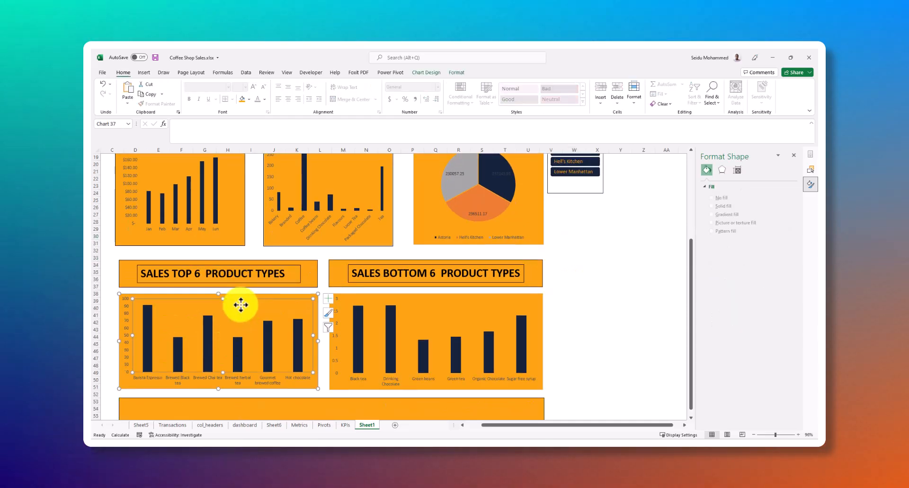
scroll(256, 281, up, 6)
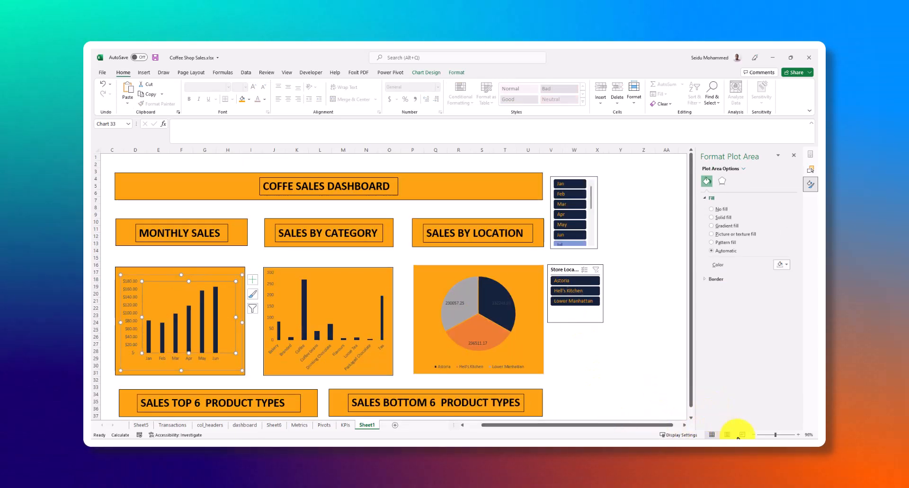
click(770, 434)
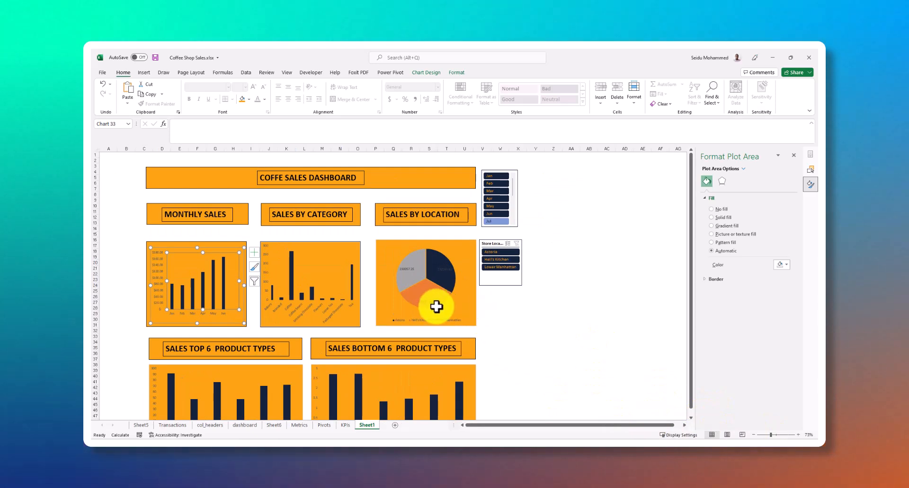
click(778, 435)
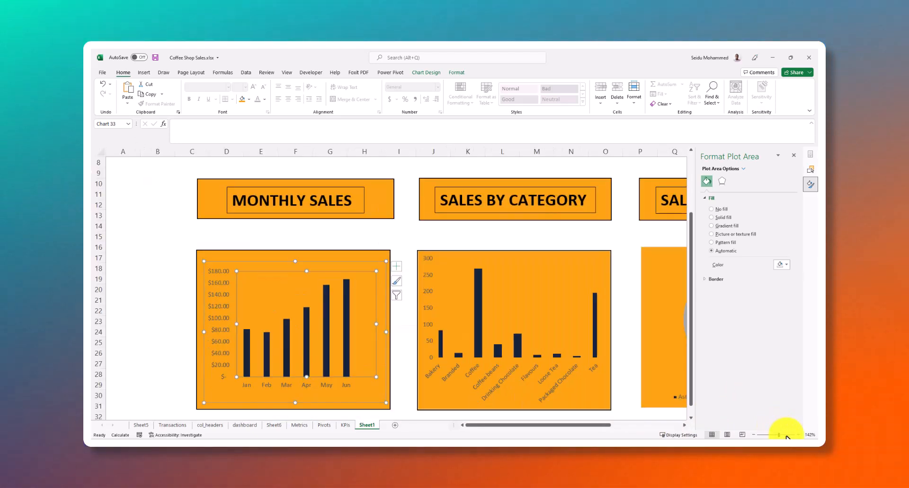
Review the dashboard charts on Sheet1, from monthly sales, category and location down to the top and bottom 6 product types
scroll(412, 290, down, 4)
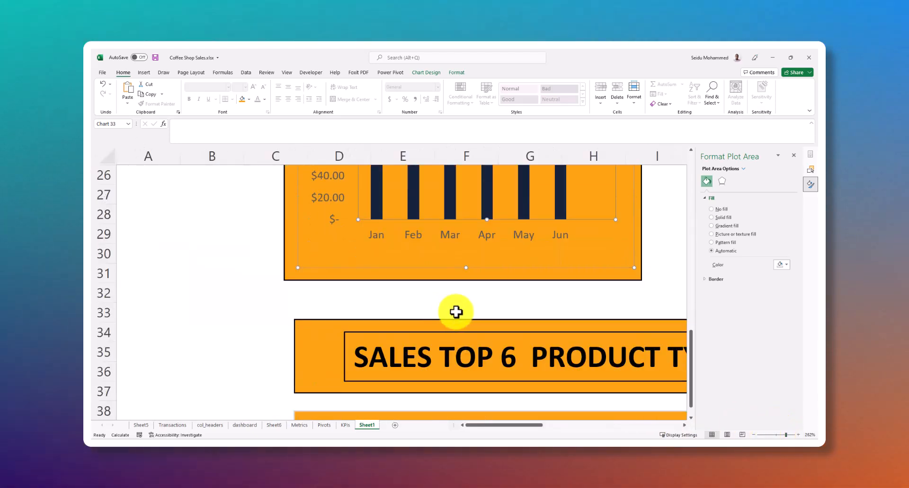
scroll(456, 311, up, 2)
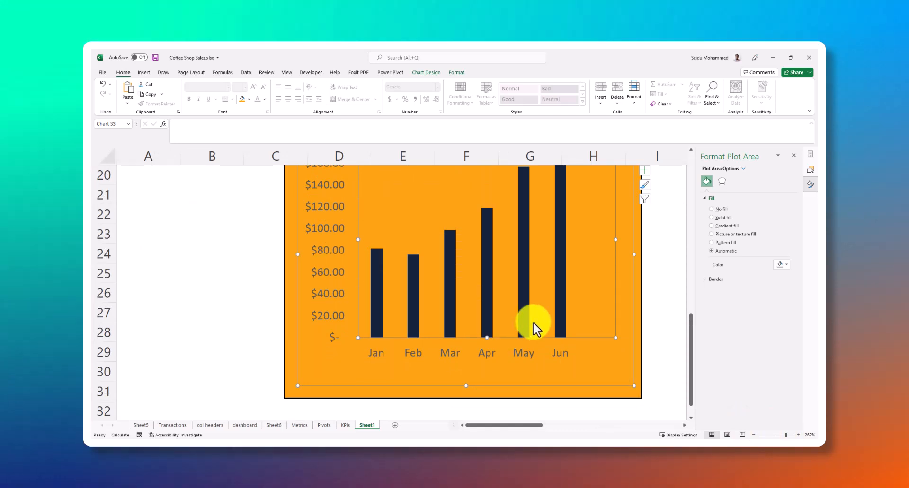
scroll(479, 319, down, 4)
scroll(479, 319, down, 3)
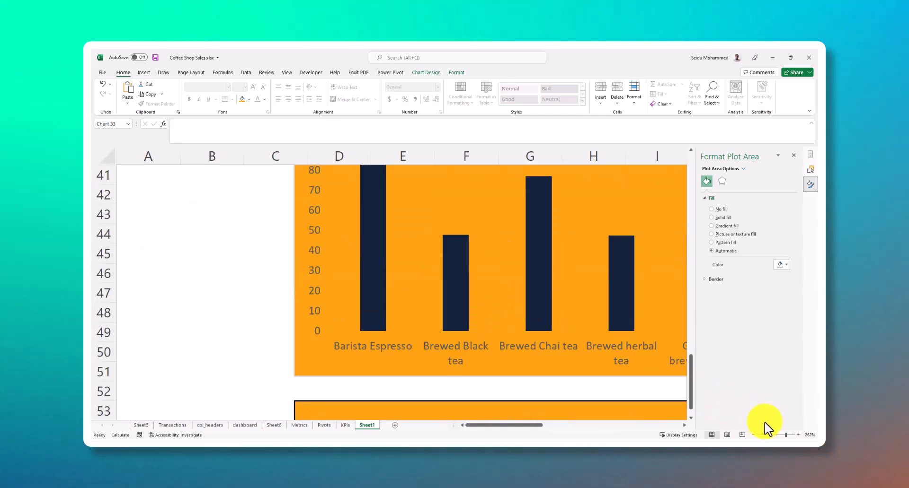
click(781, 435)
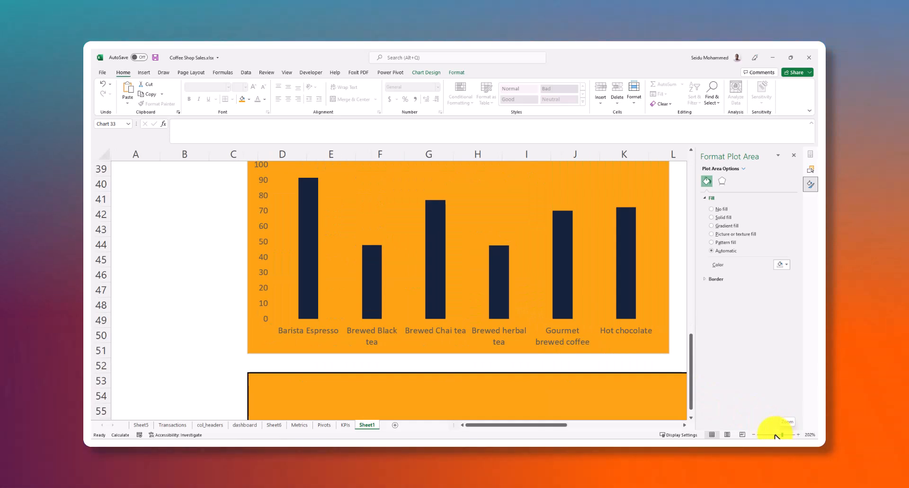
click(775, 435)
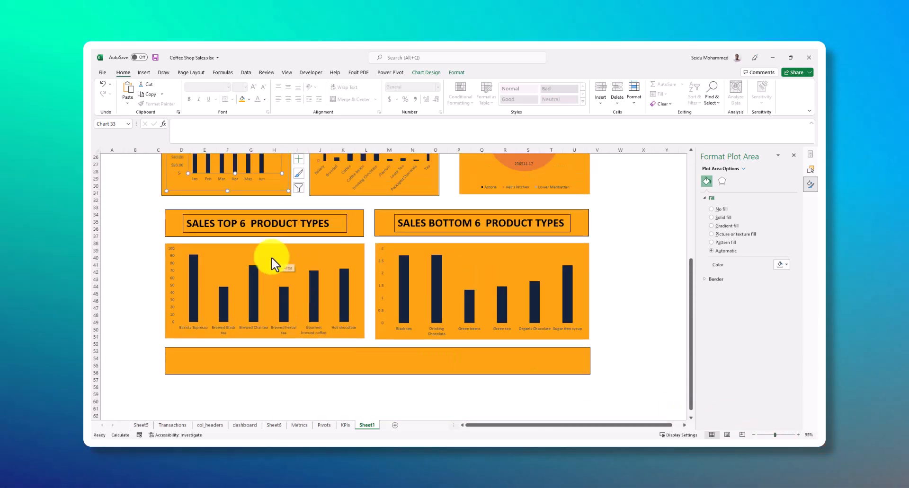
scroll(275, 264, up, 3)
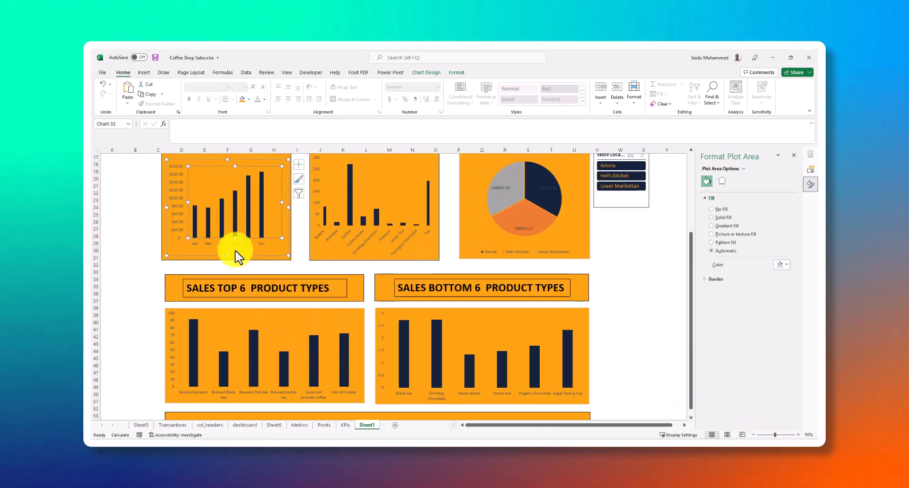
click(373, 243)
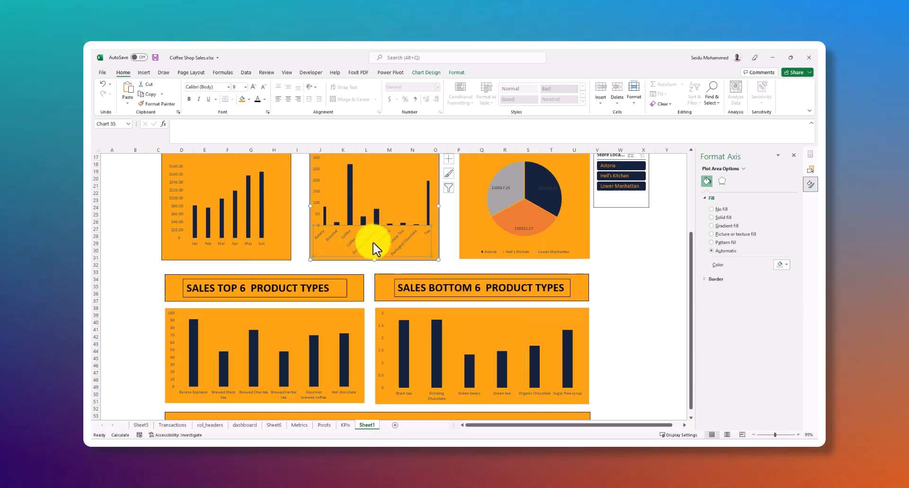
scroll(304, 281, up, 2)
scroll(303, 280, up, 1)
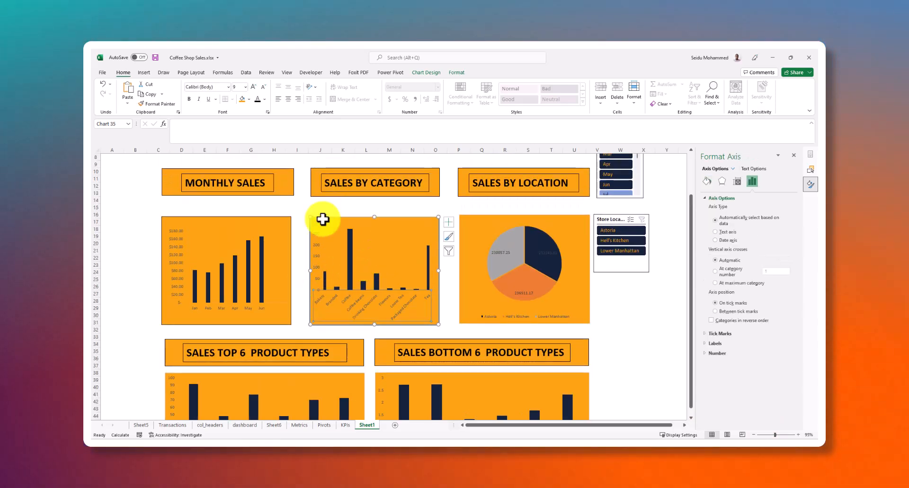
Select the Sales by Category chart and filter the Store Location slicer to Astoria
click(390, 255)
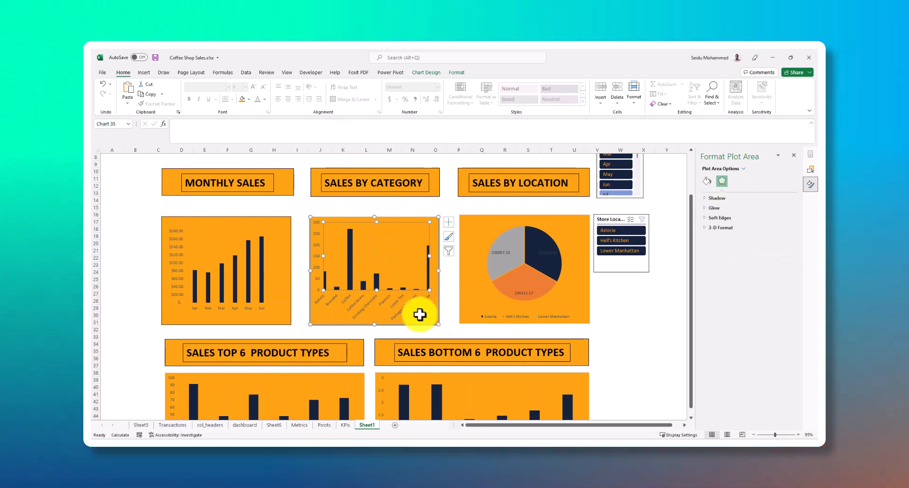
click(419, 315)
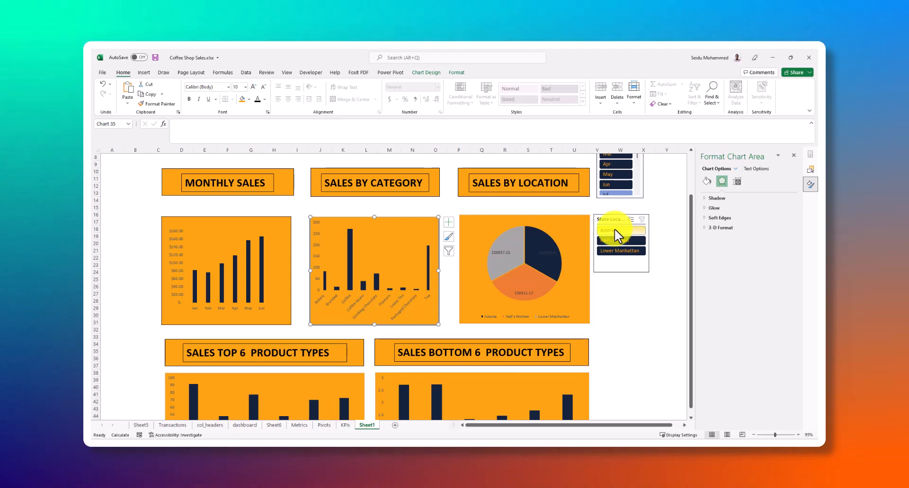
click(614, 230)
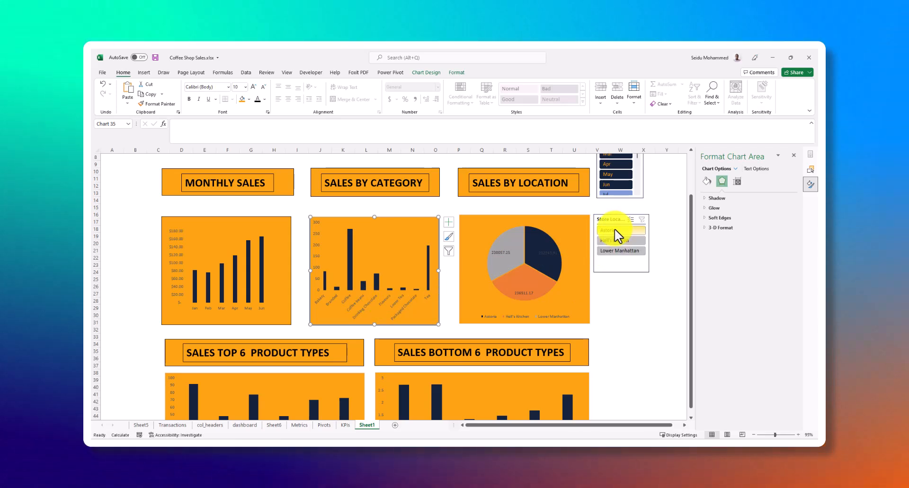
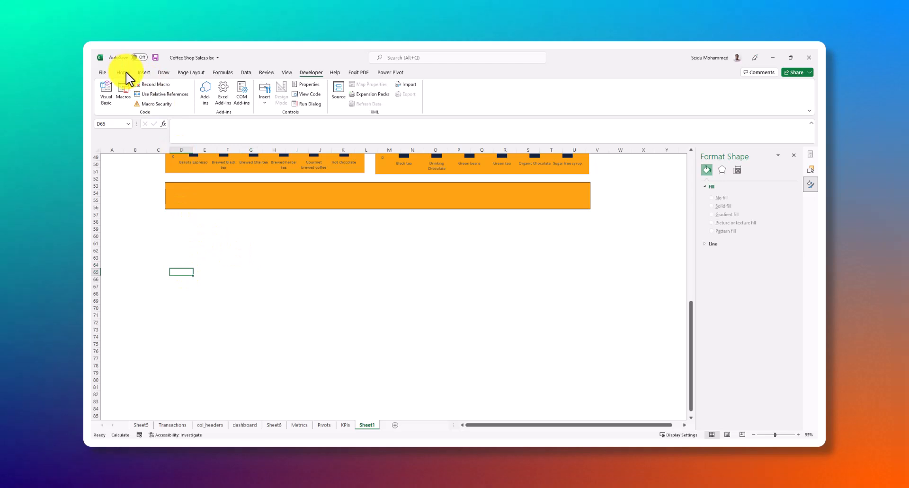
Draw a rounded rectangle about 4.73" wide and 0.77" high below the orange bar on Sheet1
click(124, 73)
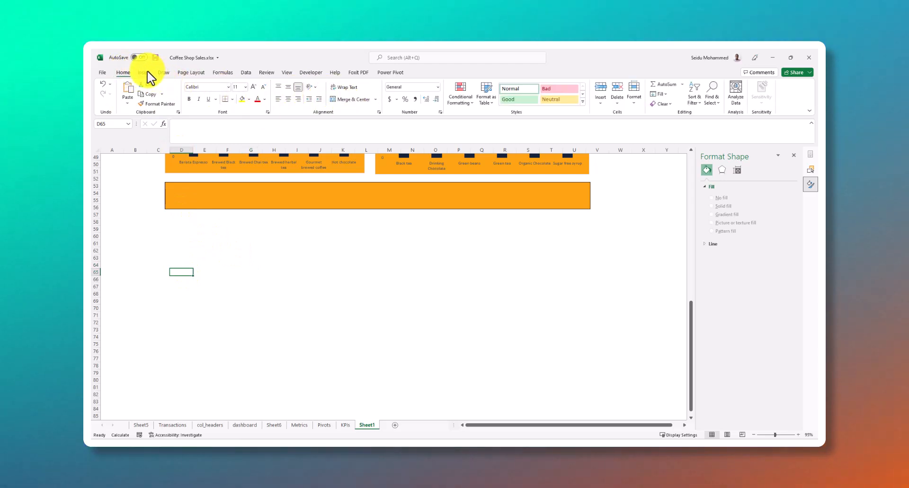
click(145, 73)
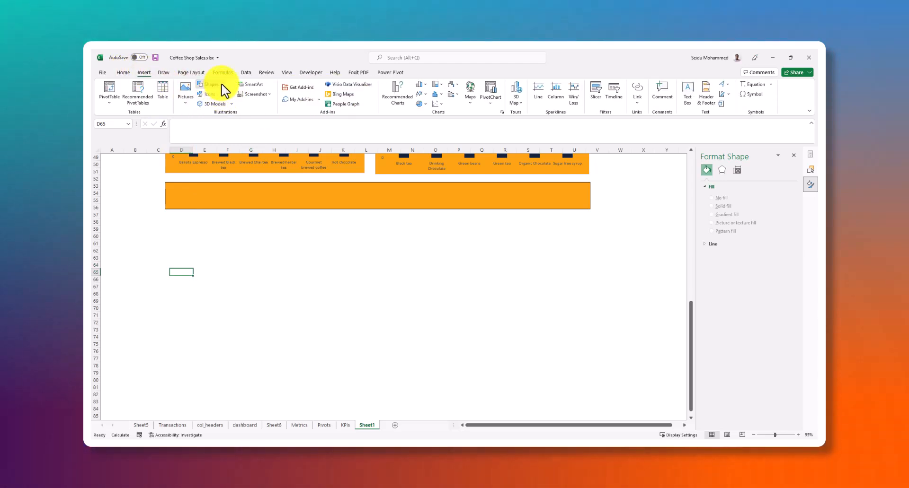
click(222, 85)
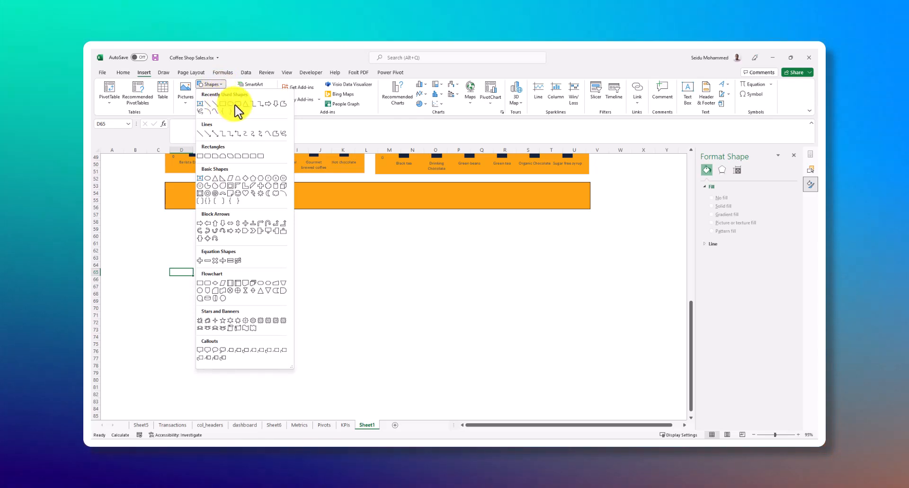
click(235, 105)
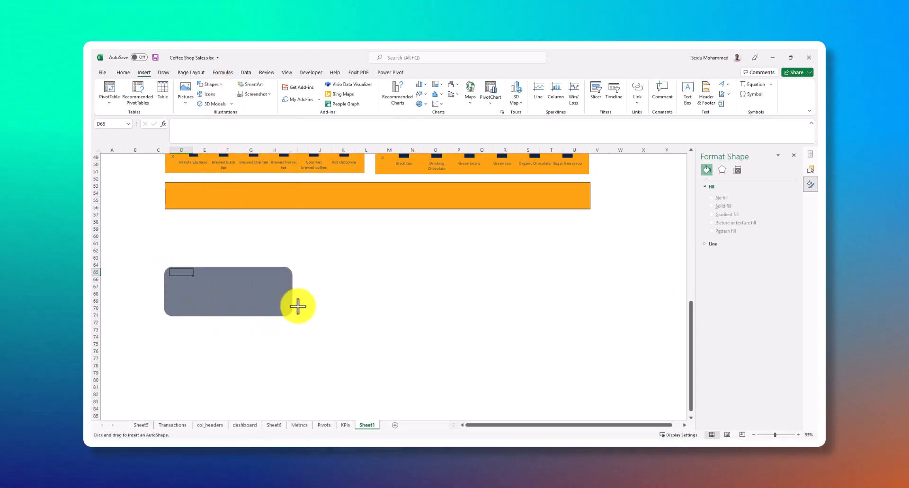
drag(326, 293, 327, 293)
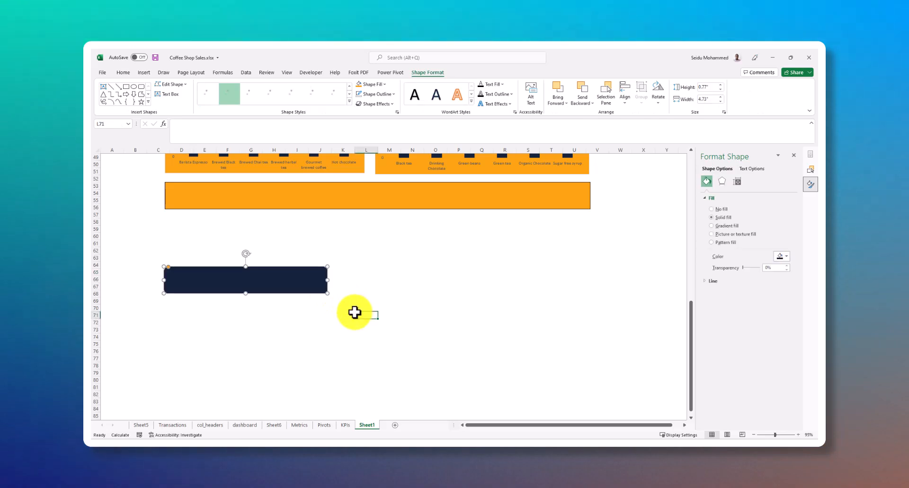
click(360, 315)
click(260, 283)
click(277, 322)
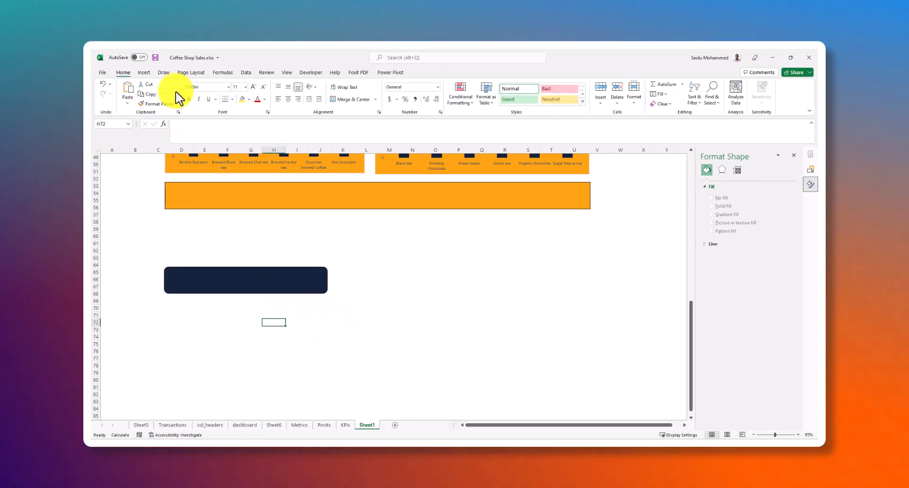
Draw a text box to the right of the dark rounded rectangle, spanning roughly columns L to P
click(145, 73)
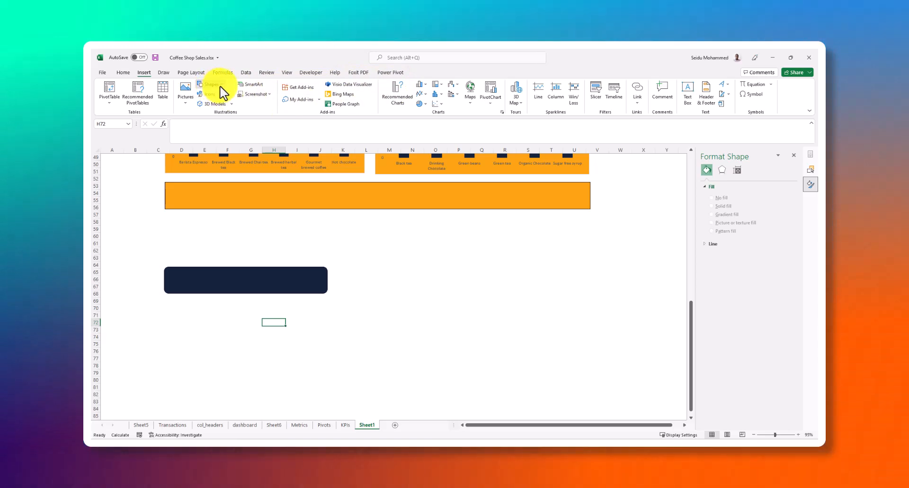
click(216, 86)
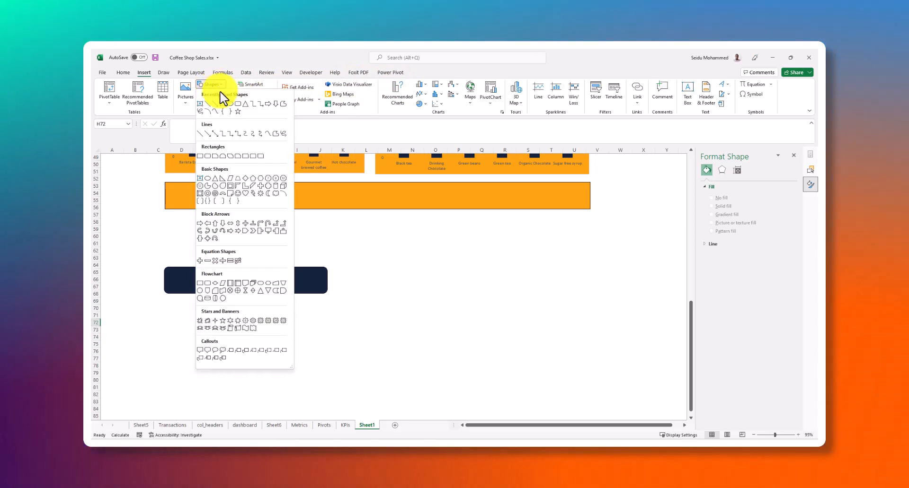
click(201, 103)
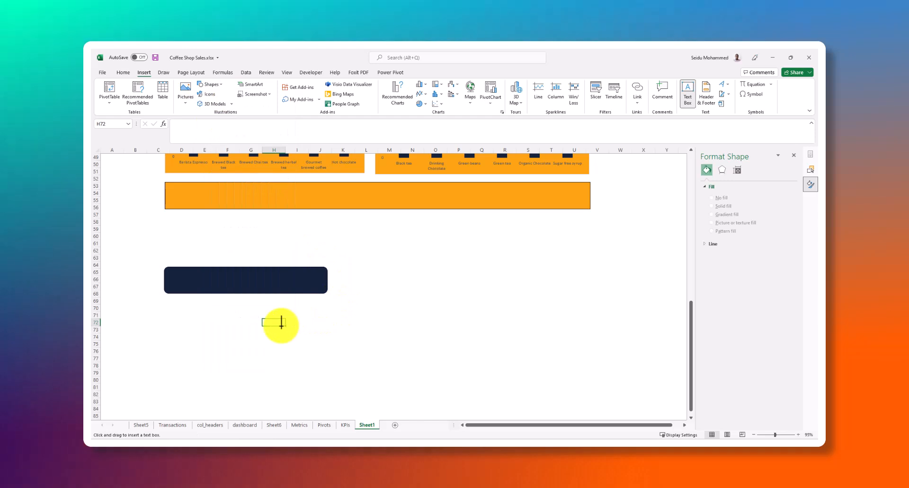
drag(369, 261, 388, 288)
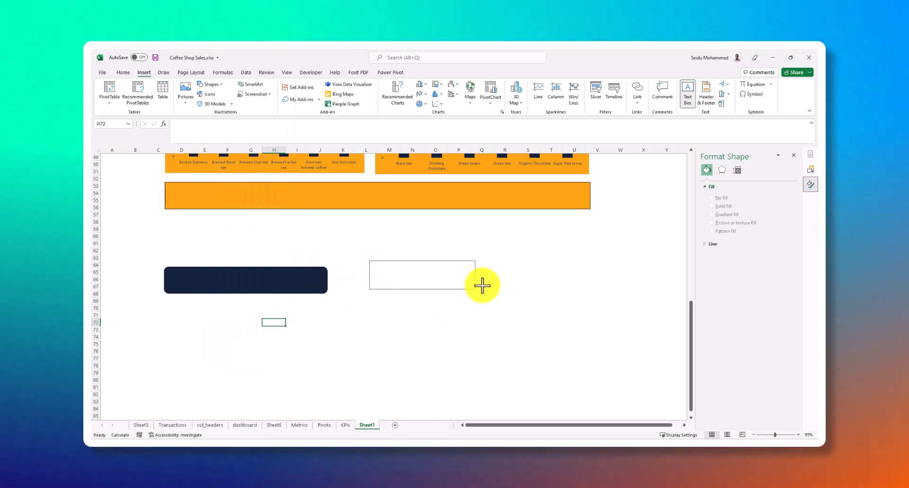
drag(482, 285, 481, 284)
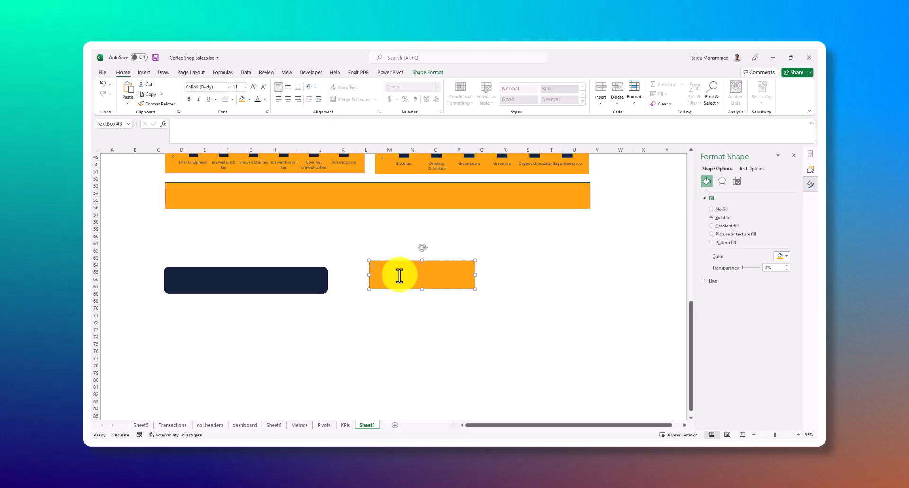
Enter the text HOW TO GROUP ITEMS in the new text box
text(H)
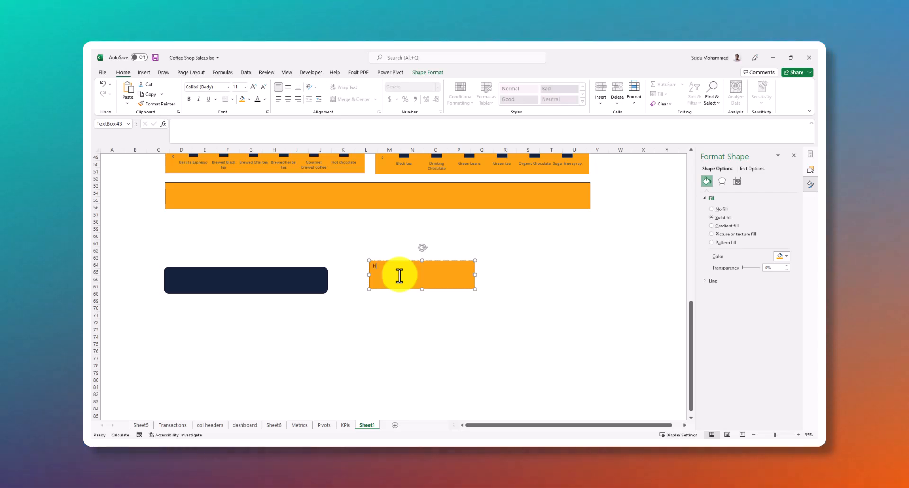
text(OW)
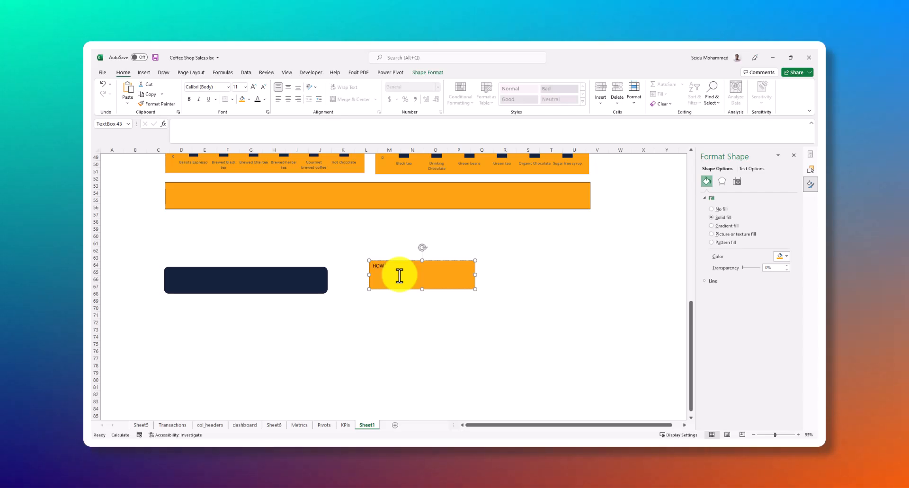
text( TO F)
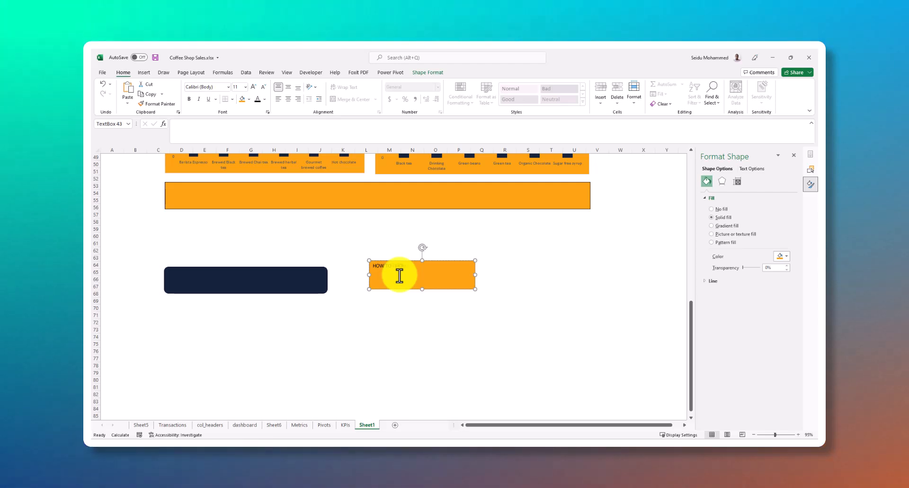
text(ROUP ITEM<S)
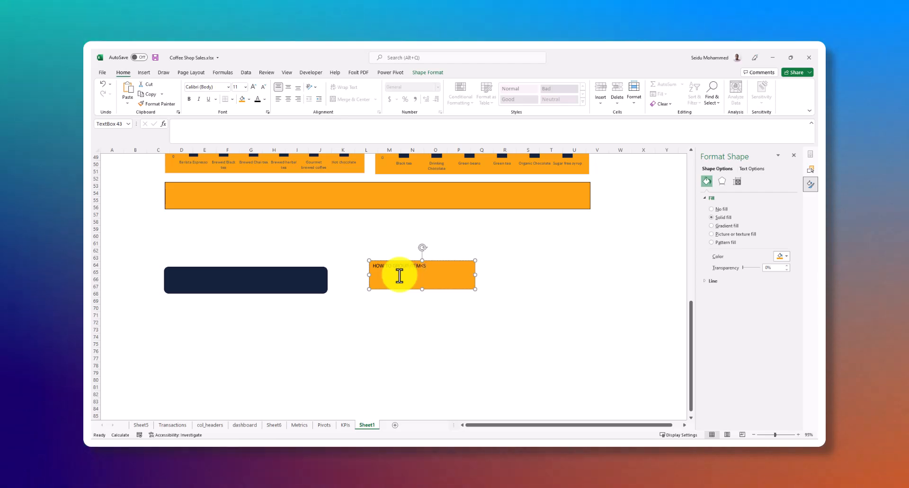
key(BackSpace)
key(BackSpace)
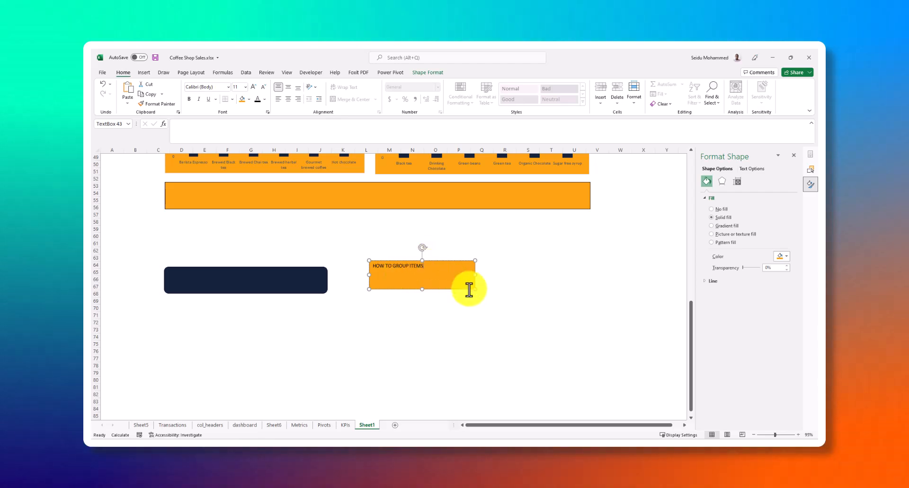
Shrink the HOW TO GROUP ITEMS text box to fit its text and make the text bold
drag(474, 290, 432, 274)
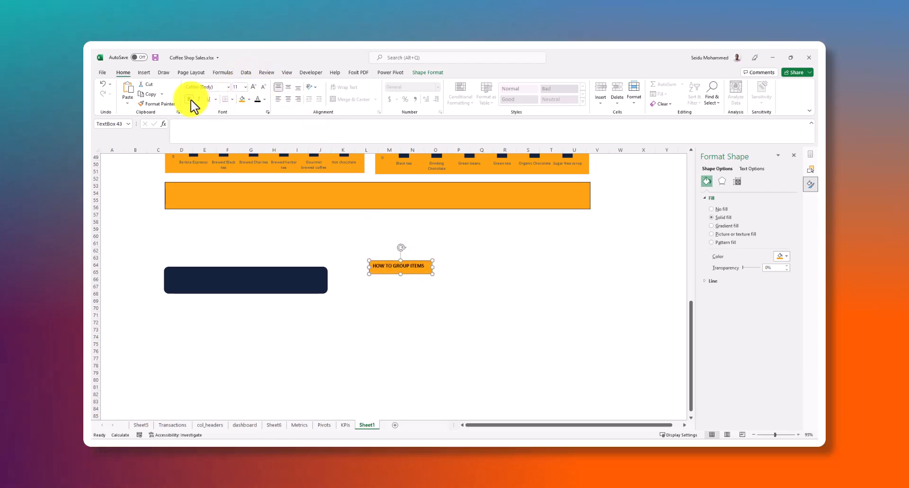
click(264, 99)
click(264, 99)
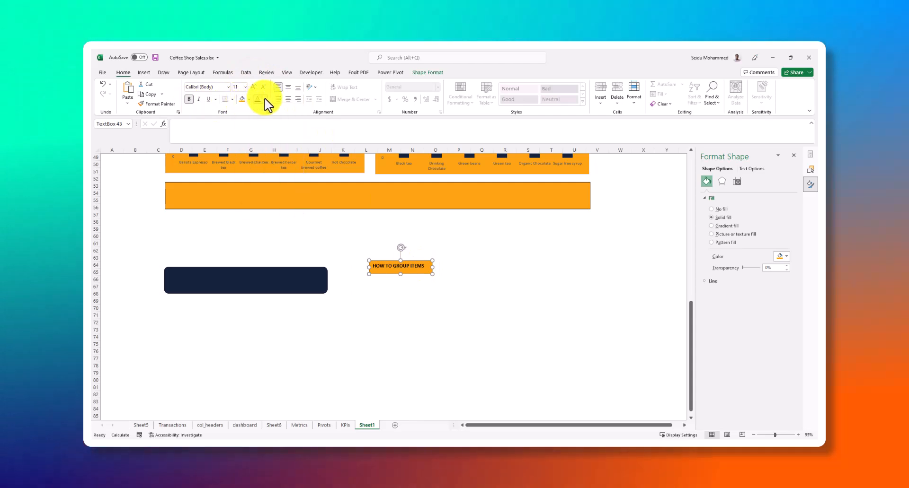
click(265, 99)
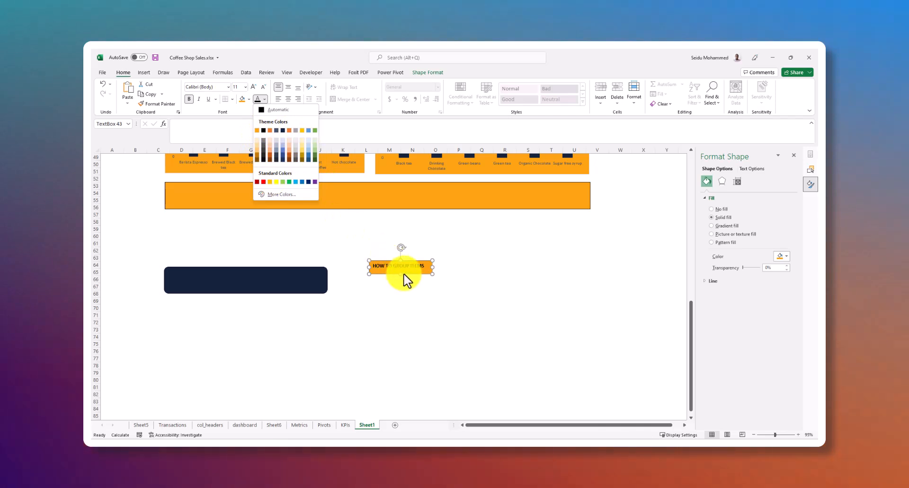
click(403, 274)
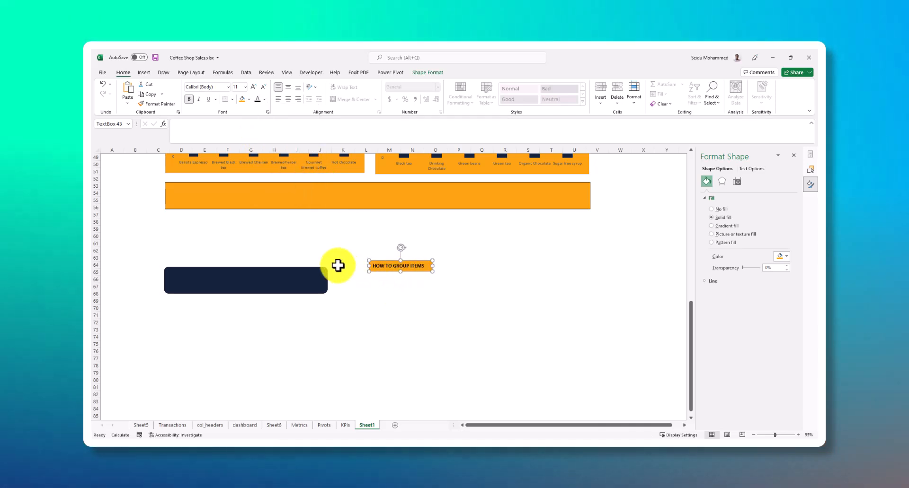
click(365, 280)
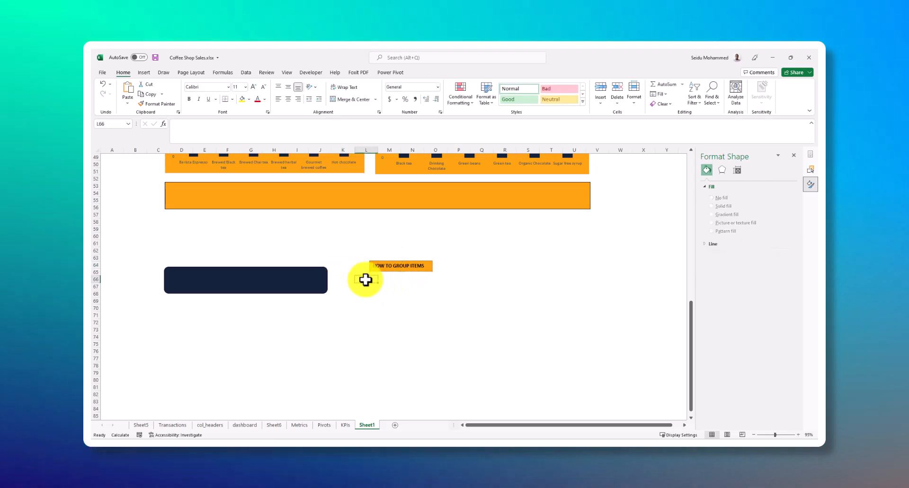
Move the HOW TO GROUP ITEMS text box onto the dark rounded rectangle, widen it and centre it vertically
click(427, 270)
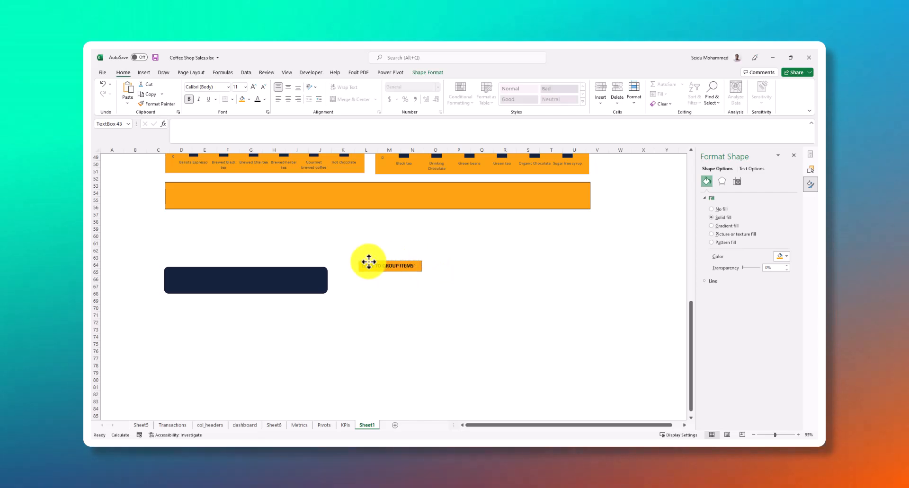
drag(368, 260, 241, 289)
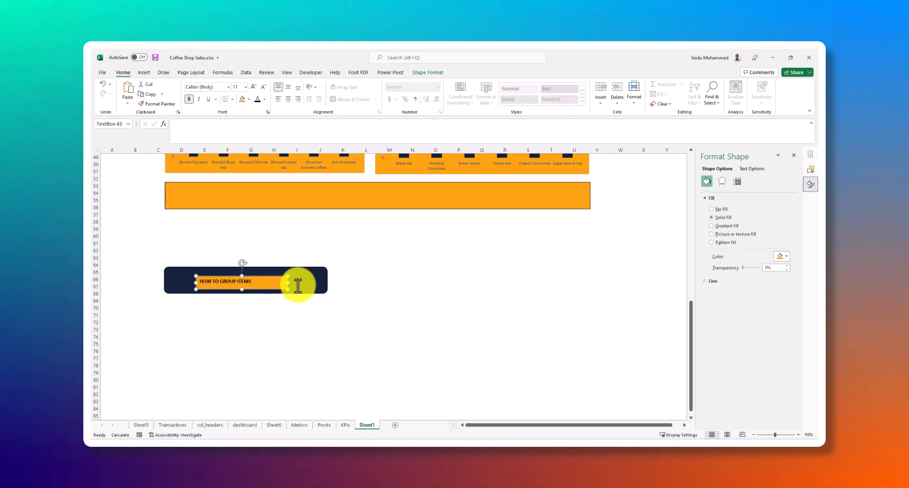
click(305, 284)
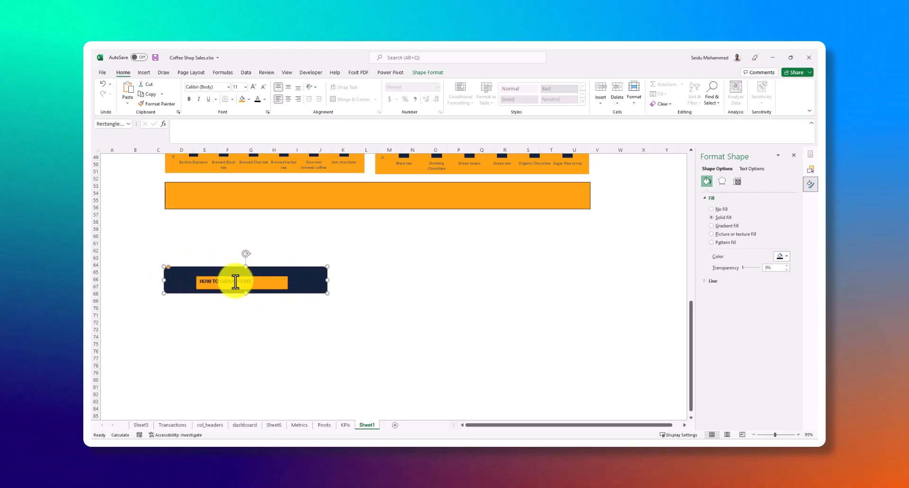
click(239, 279)
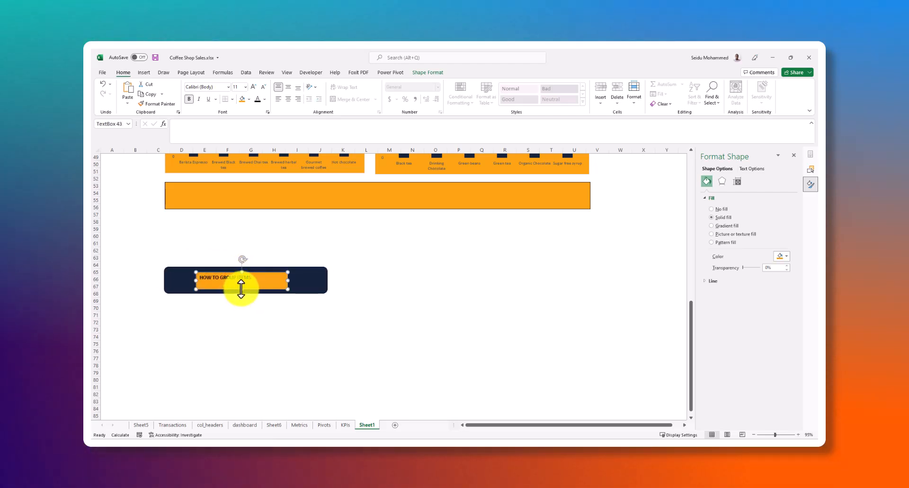
drag(243, 284, 245, 278)
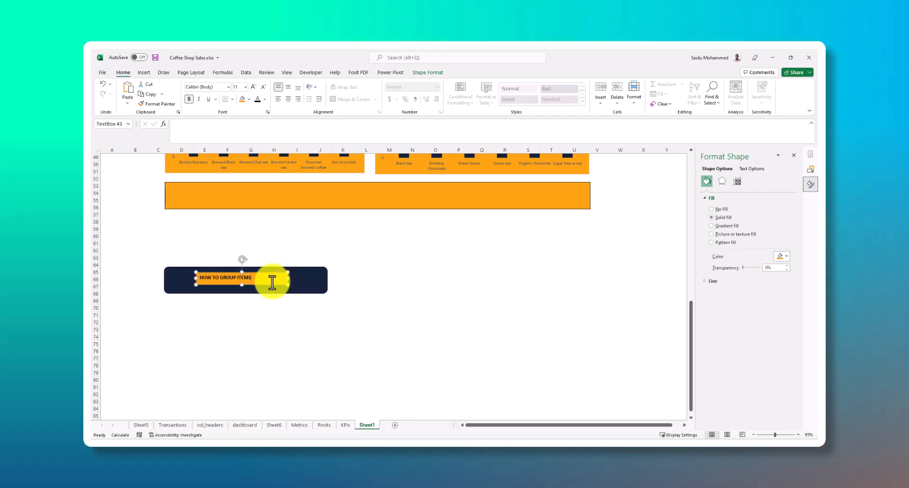
click(271, 284)
drag(271, 285, 272, 288)
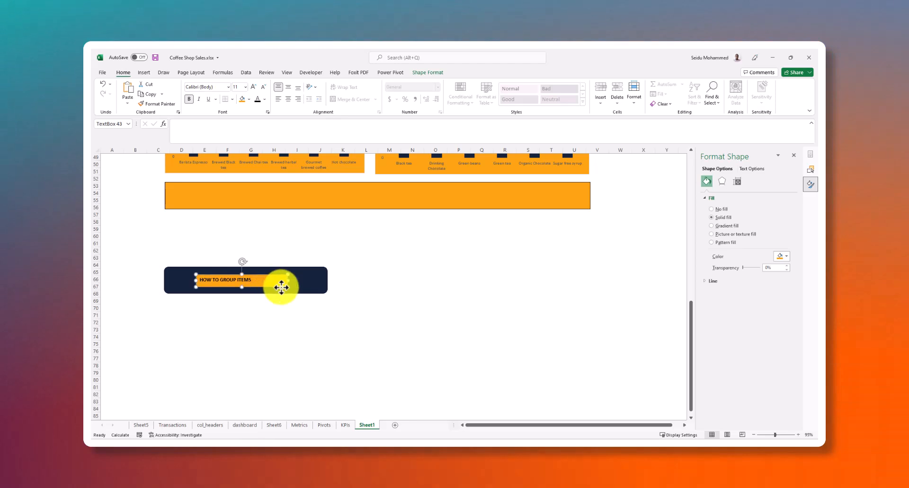
click(320, 302)
Select the HOW TO GROUP ITEMS text box and the rounded rectangle together and try to group them
click(284, 286)
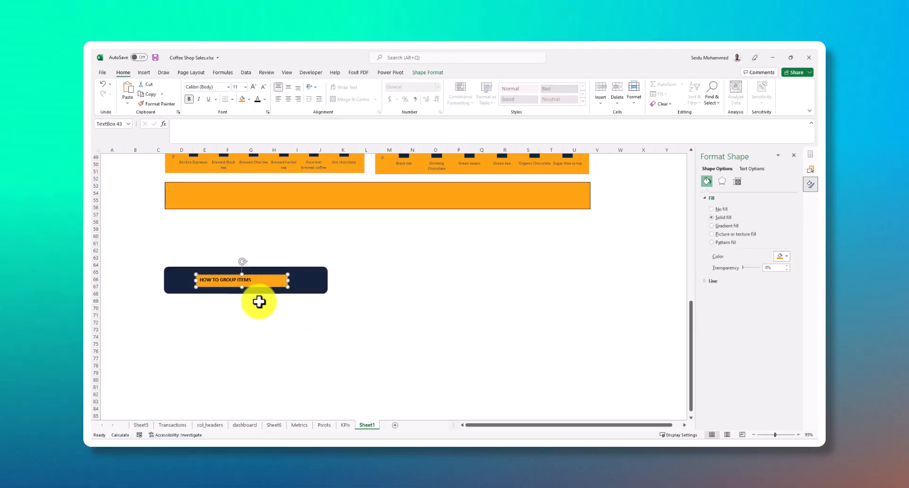
ctrl+click(309, 284)
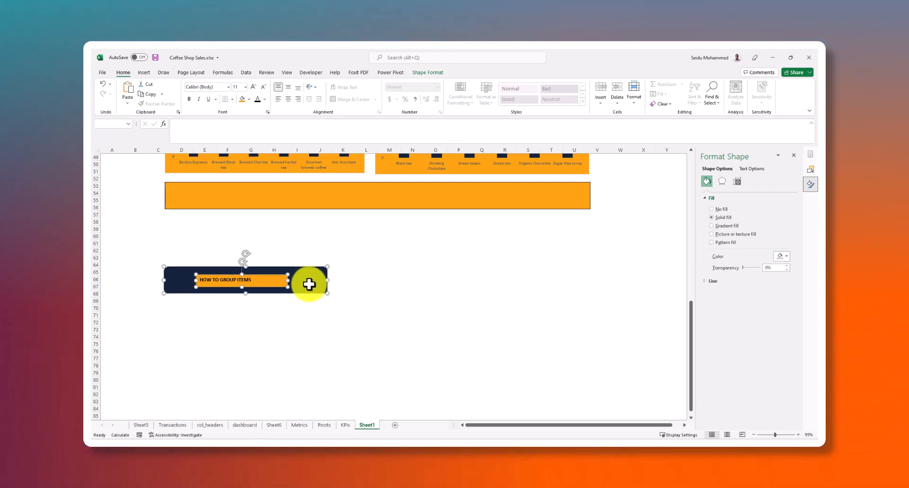
click(319, 307)
click(266, 278)
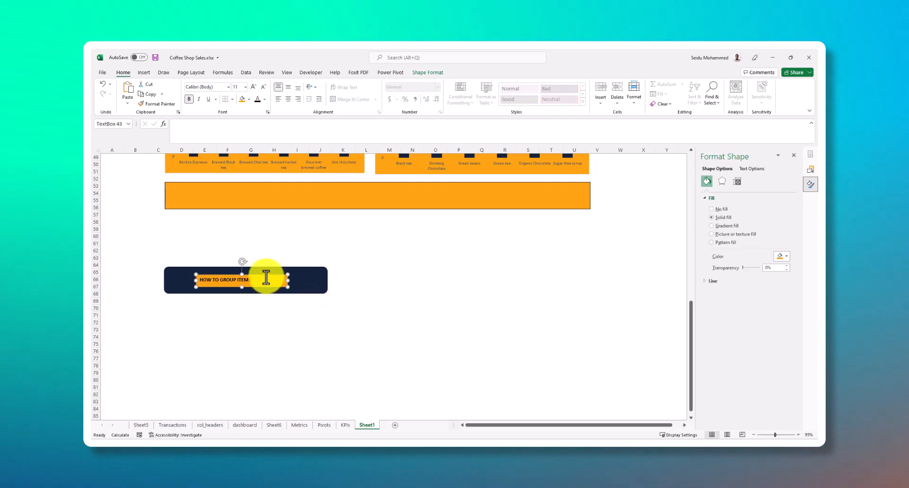
ctrl+click(319, 281)
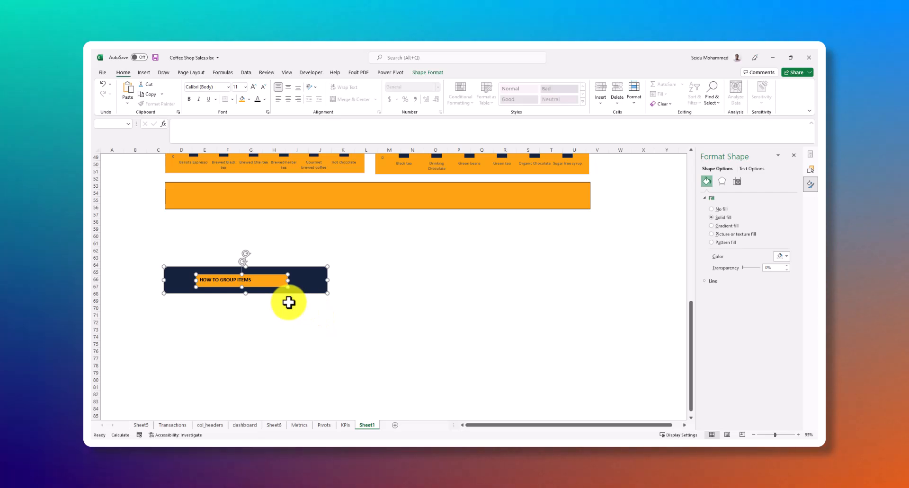
key(ctrl+g)
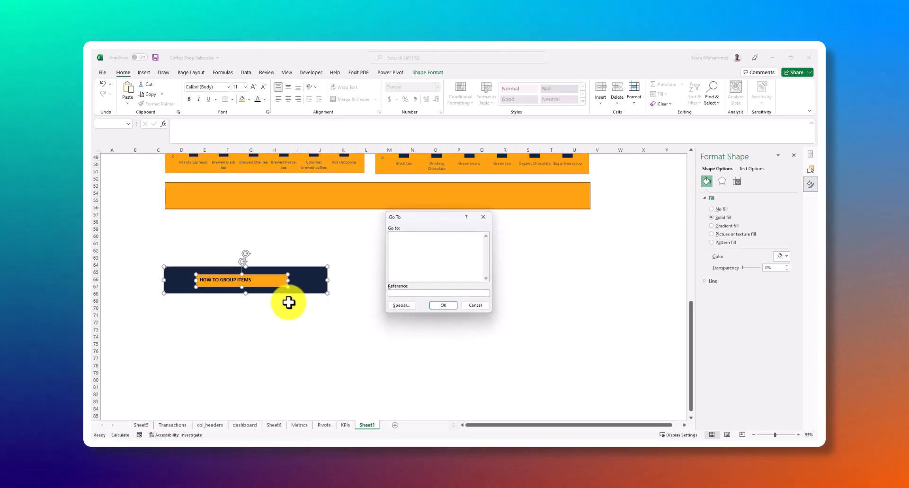
click(482, 308)
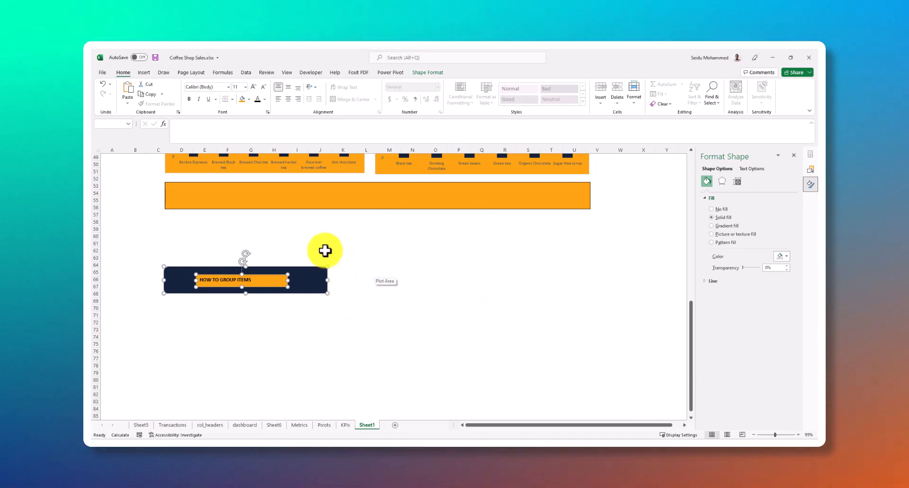
Show the selection pane for the two selected shapes and look through the objects on Sheet1
click(423, 73)
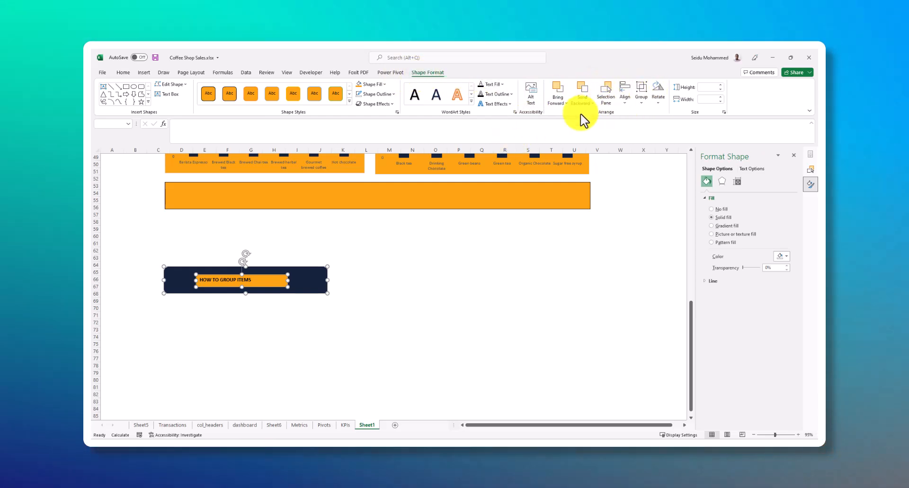
click(610, 101)
scroll(747, 304, down, 5)
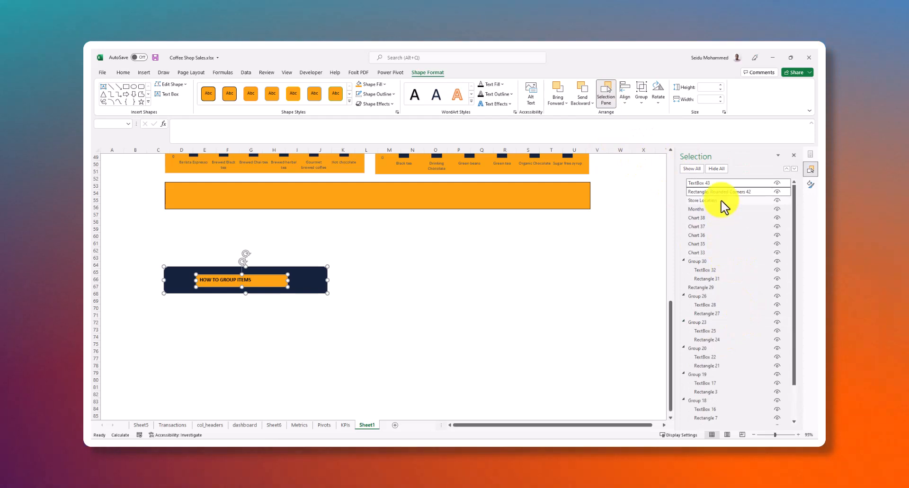
Group the HOW TO GROUP ITEMS text box with the dark rounded rectangle
scroll(720, 329, down, 3)
scroll(724, 352, up, 3)
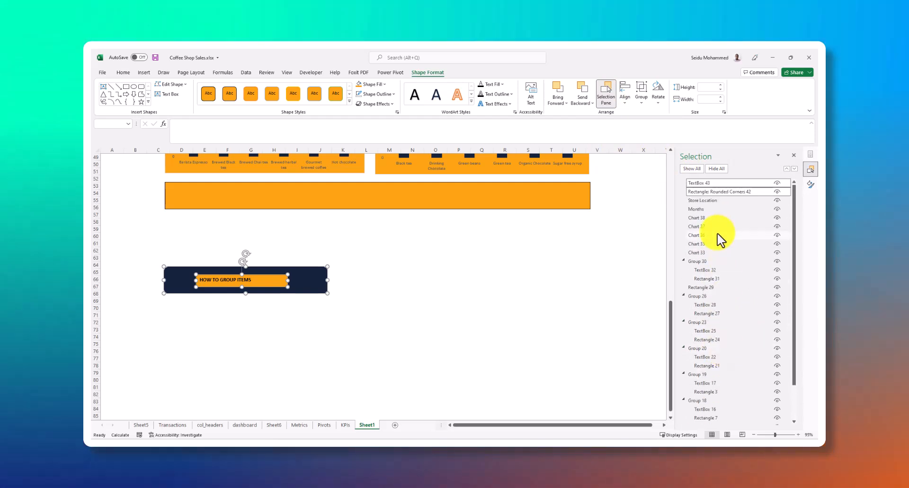
scroll(716, 284, down, 2)
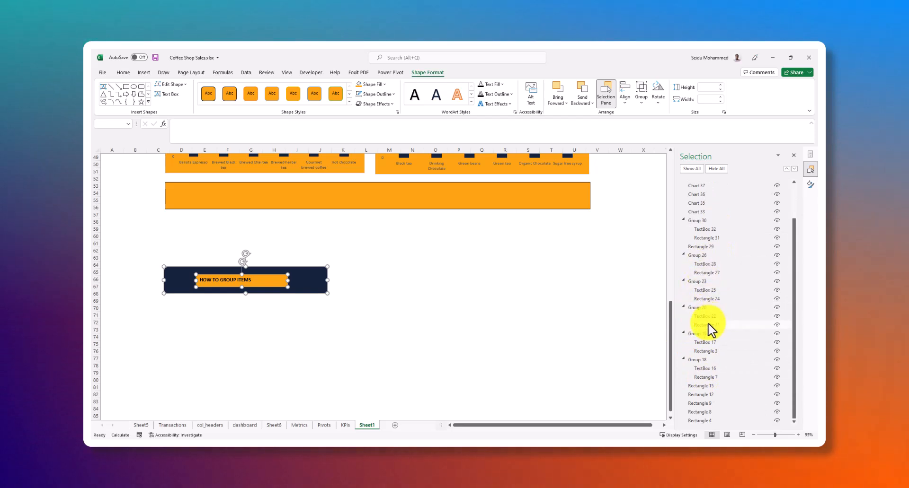
scroll(710, 329, up, 2)
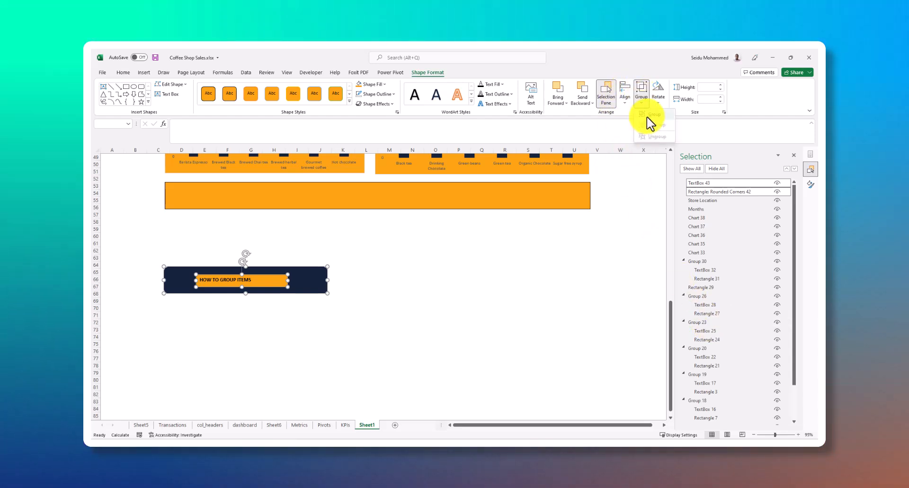
click(649, 115)
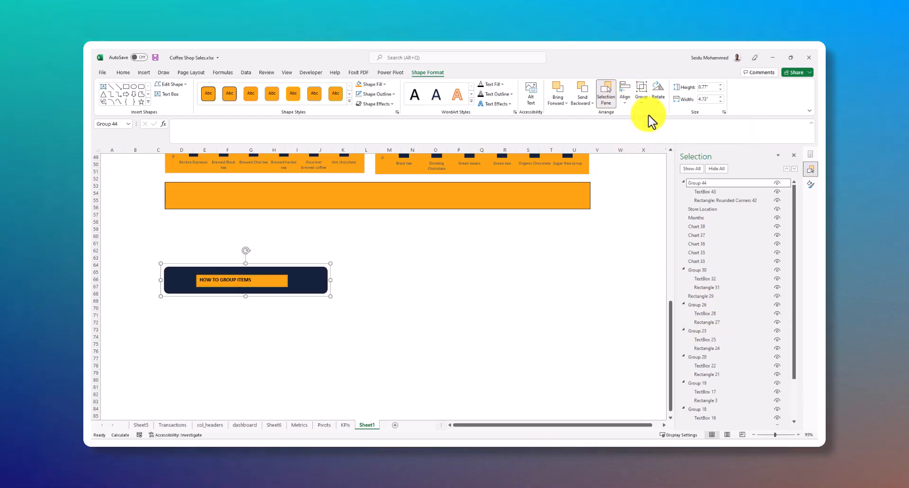
Move the HOW TO GROUP ITEMS group right and slightly up on Sheet1, and reselect it as a whole
click(315, 286)
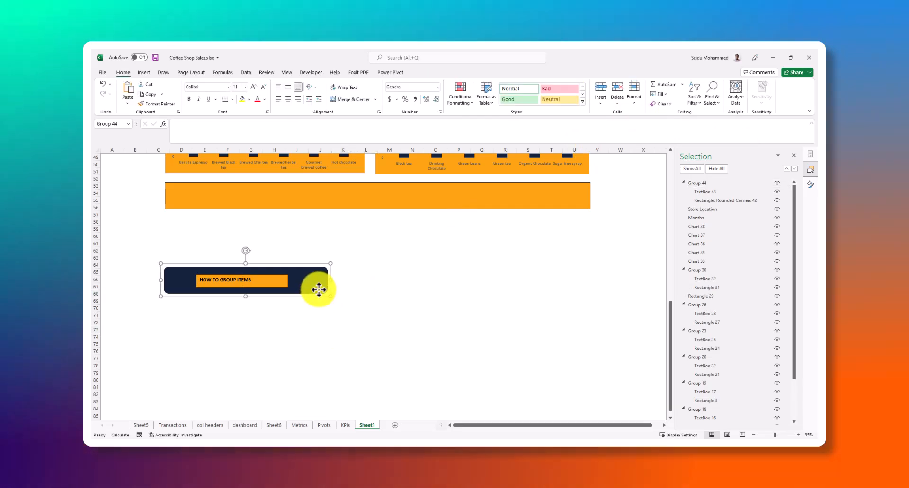
drag(319, 280, 351, 272)
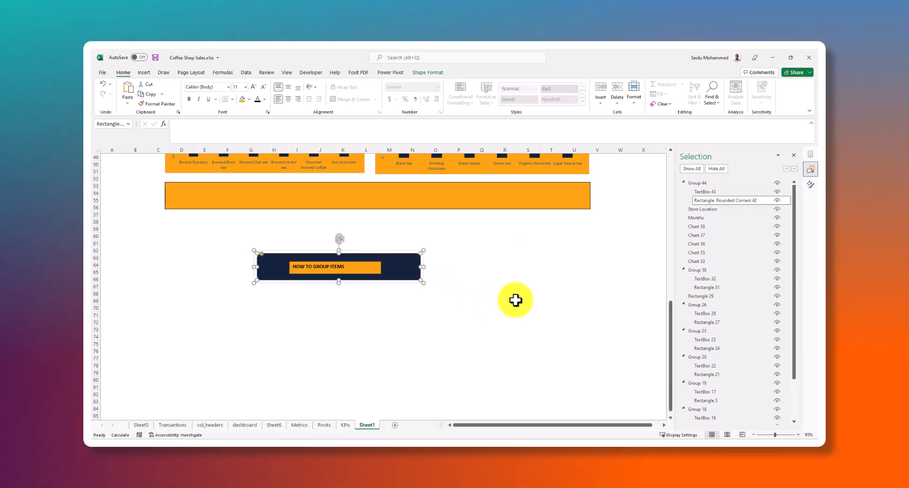
scroll(729, 294, down, 2)
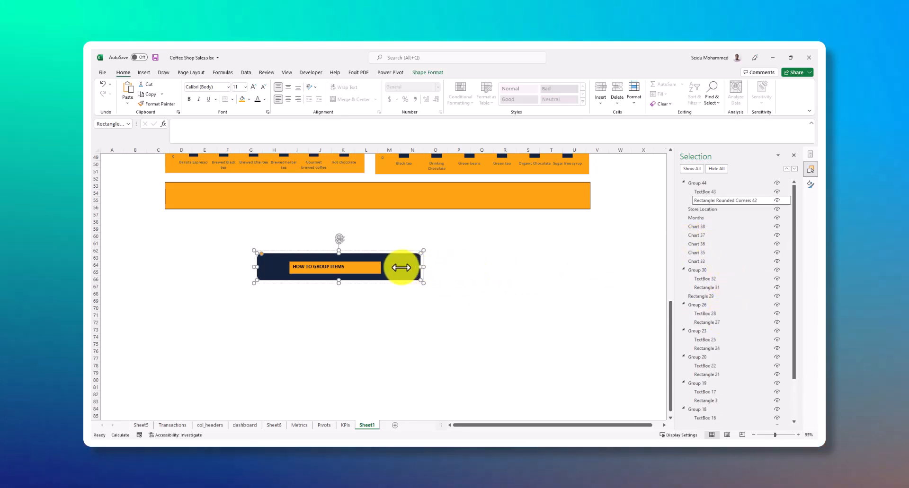
click(454, 314)
click(402, 268)
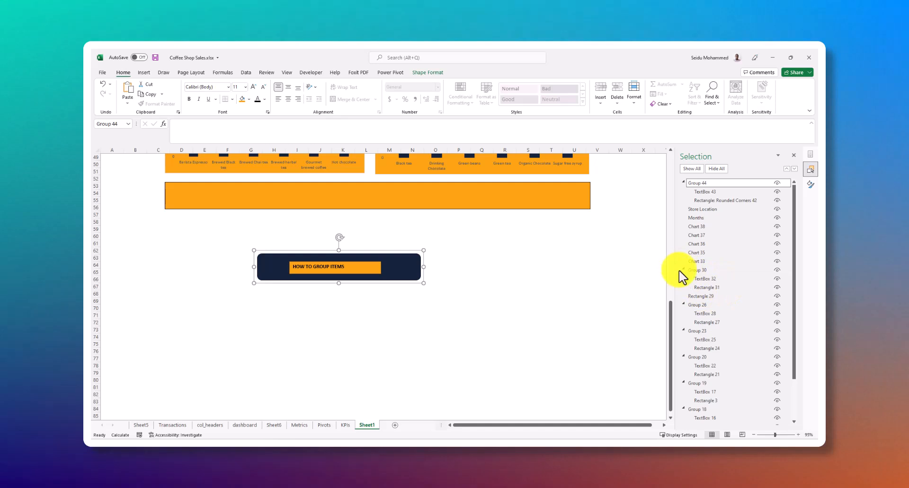
Rename the text box inside Group 30 to items and the rectangle in the same group to demo
click(704, 280)
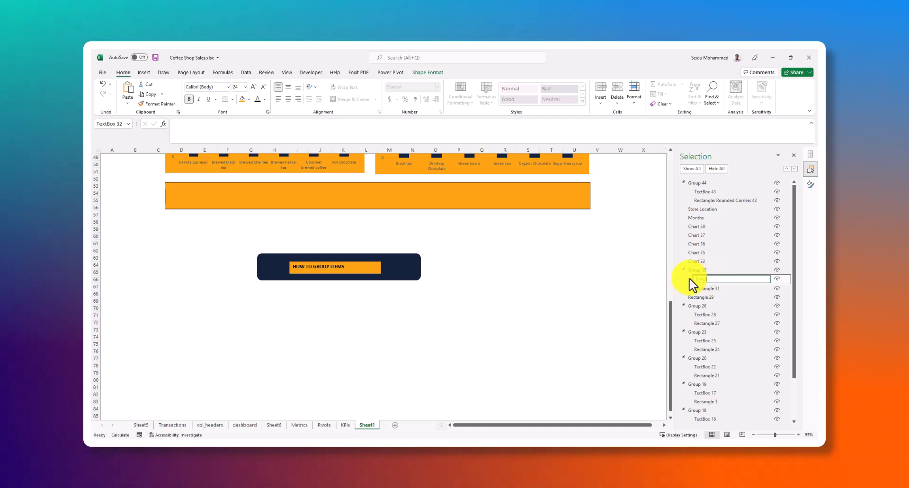
click(706, 287)
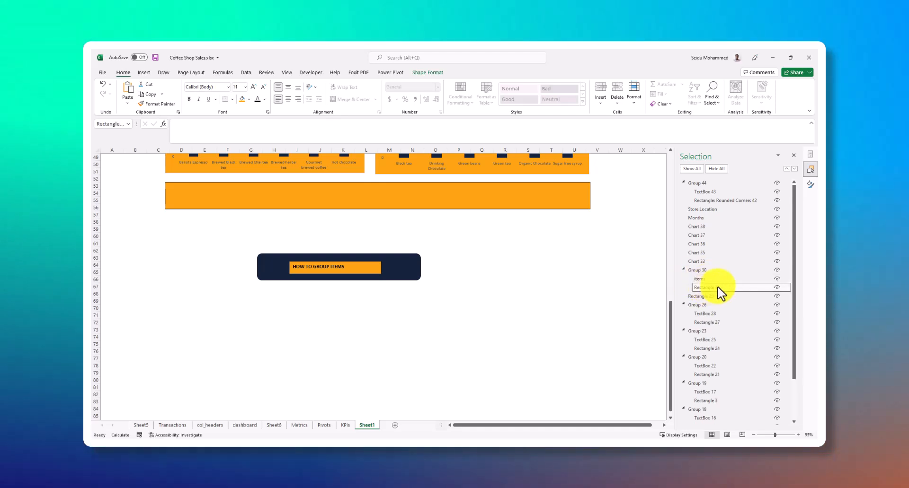
drag(721, 287, 686, 286)
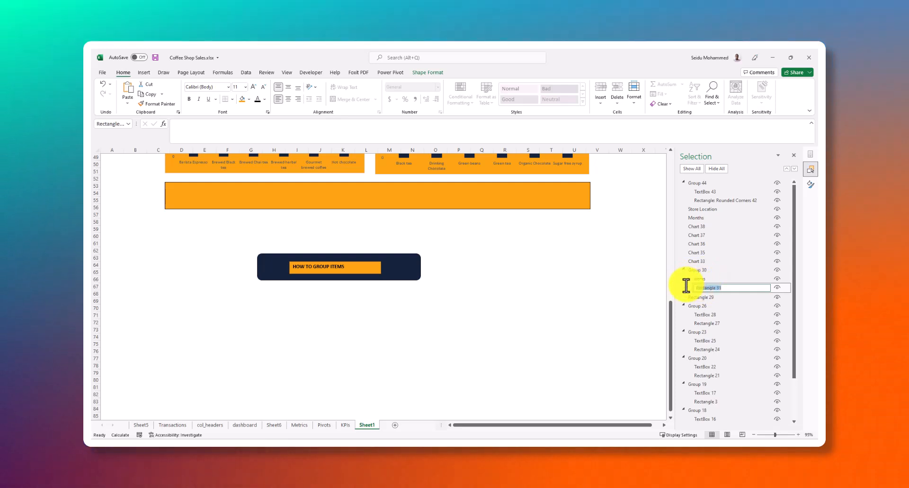
text(a)
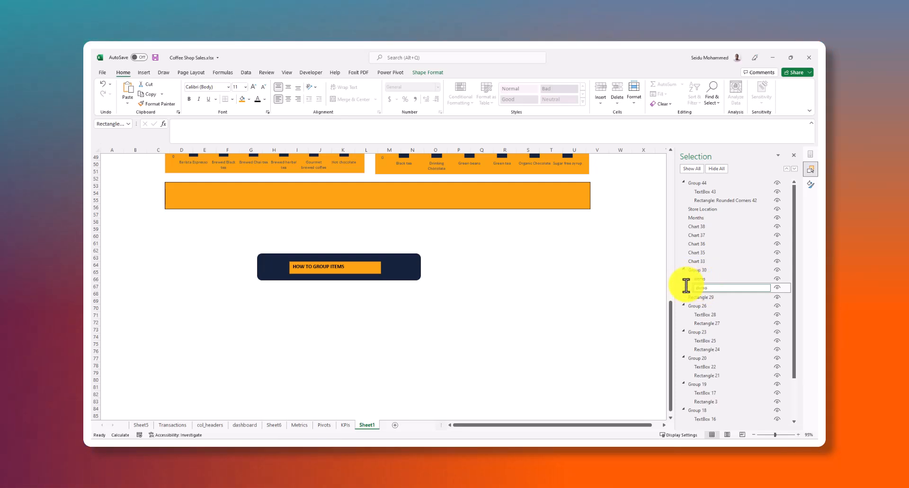
Rename Group 30 to group Demo
double_click(706, 270)
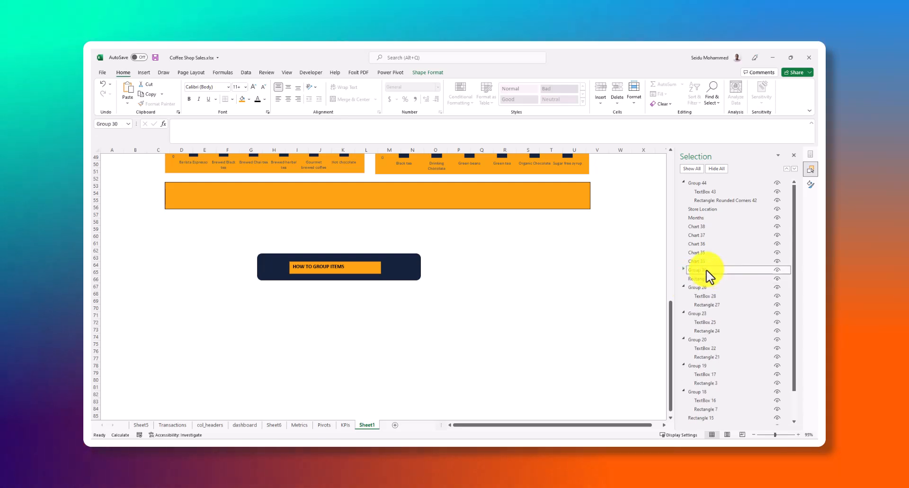
click(706, 271)
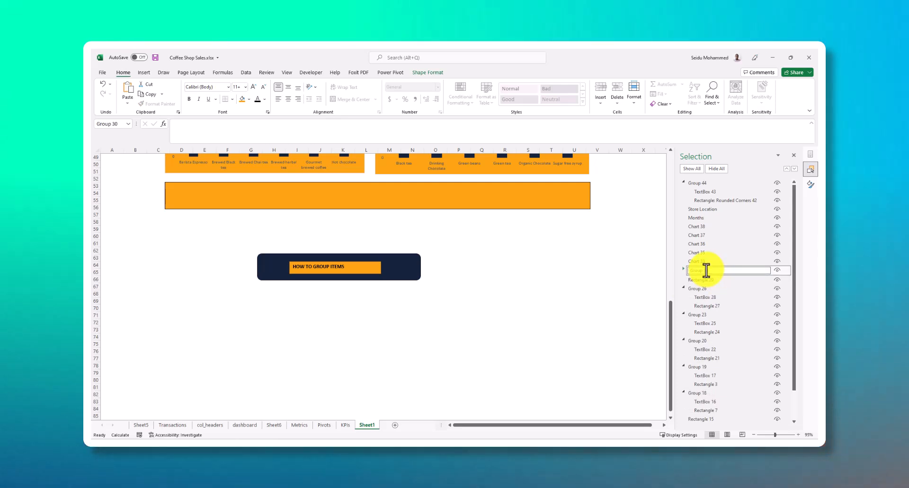
drag(708, 271, 690, 273)
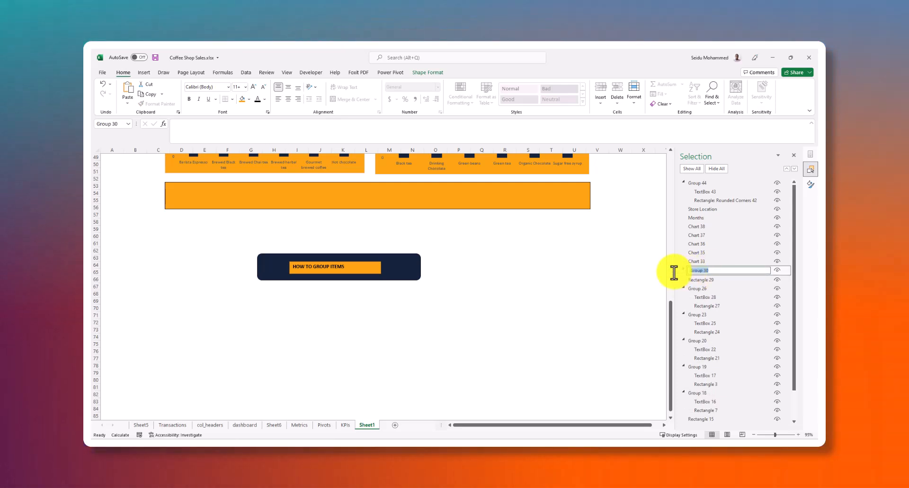
text(Group Demo)
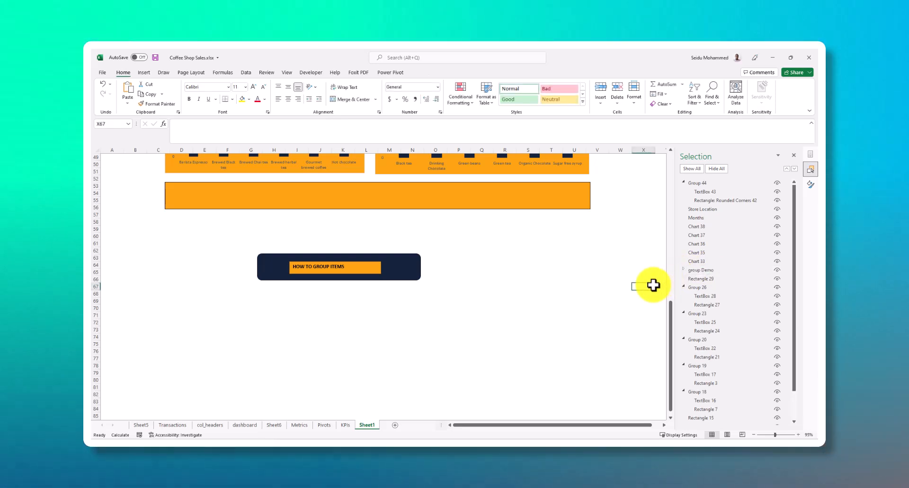
Expand and collapse the group Demo entry, and select the Months slicer and the HOW TO GROUP ITEMS group to compare the object names
click(683, 270)
click(689, 271)
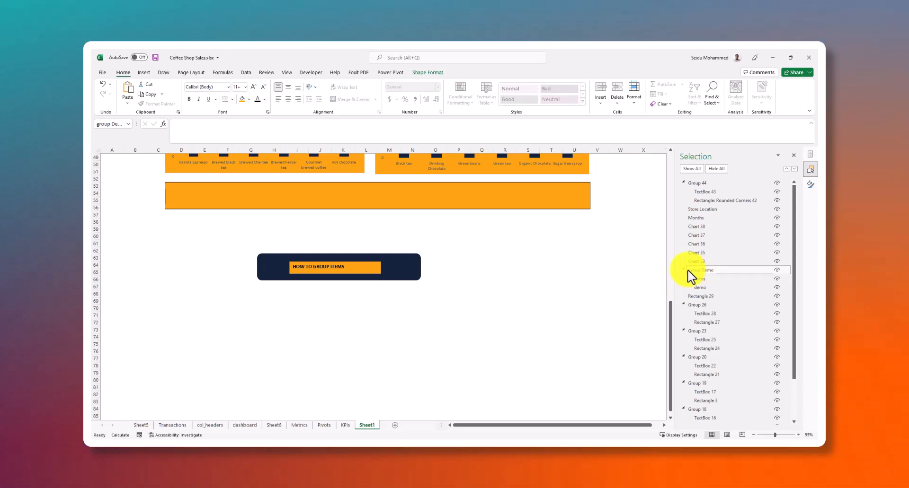
click(684, 271)
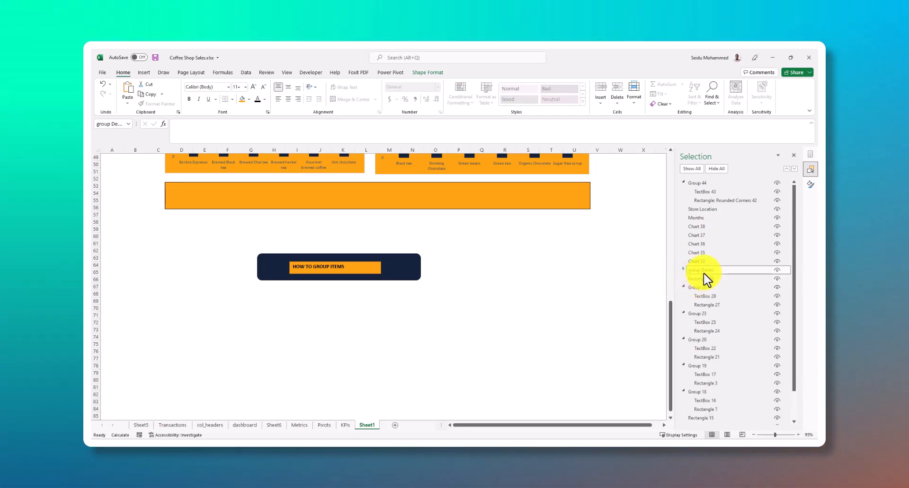
click(699, 218)
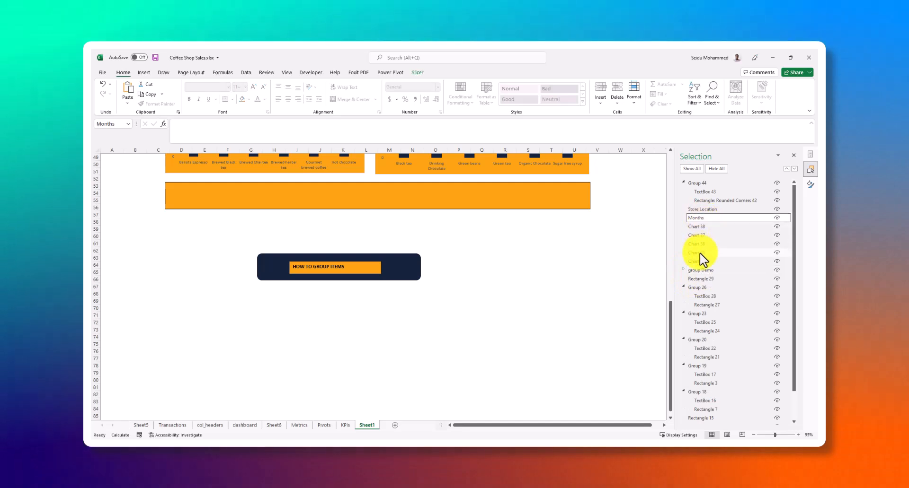
click(415, 272)
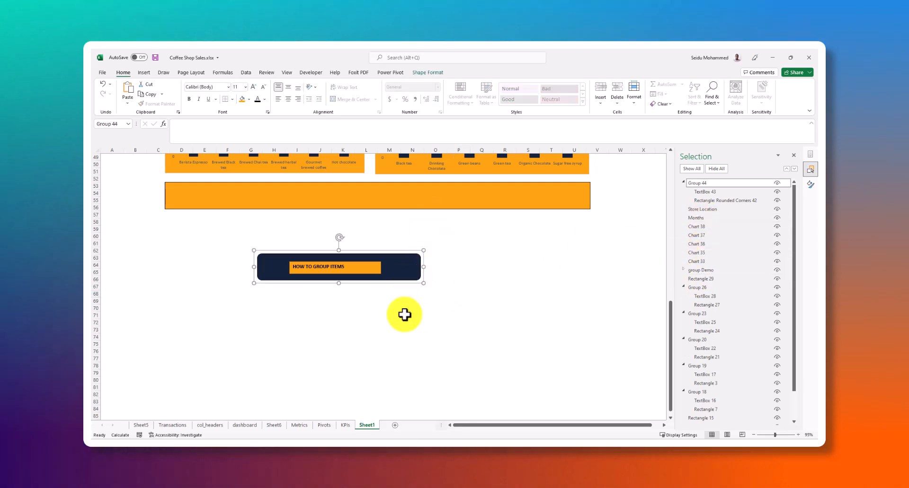
Insert a rectangle about 4.75" wide and 1.18" high to the right of the HOW TO GROUP ITEMS group
click(417, 344)
click(145, 73)
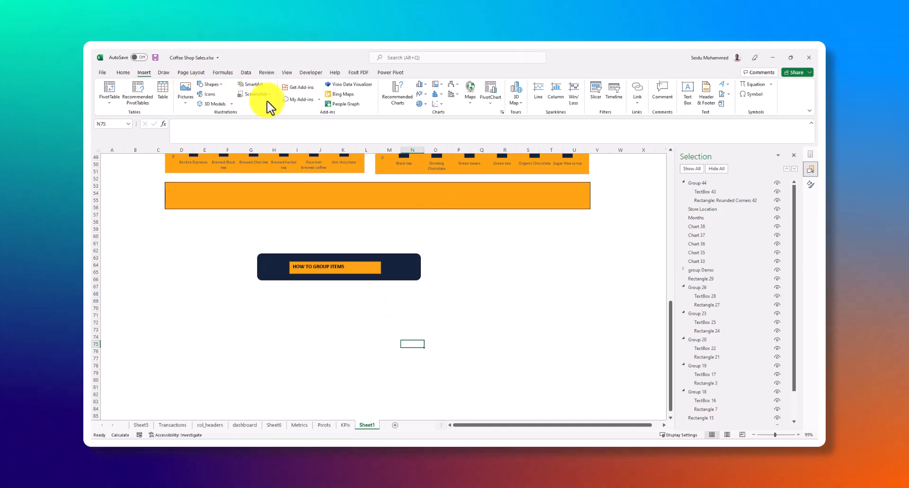
click(211, 84)
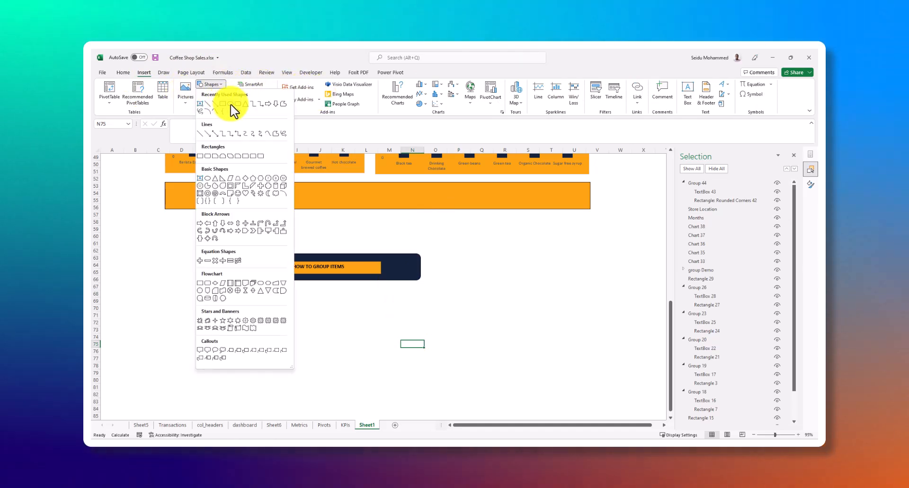
click(222, 104)
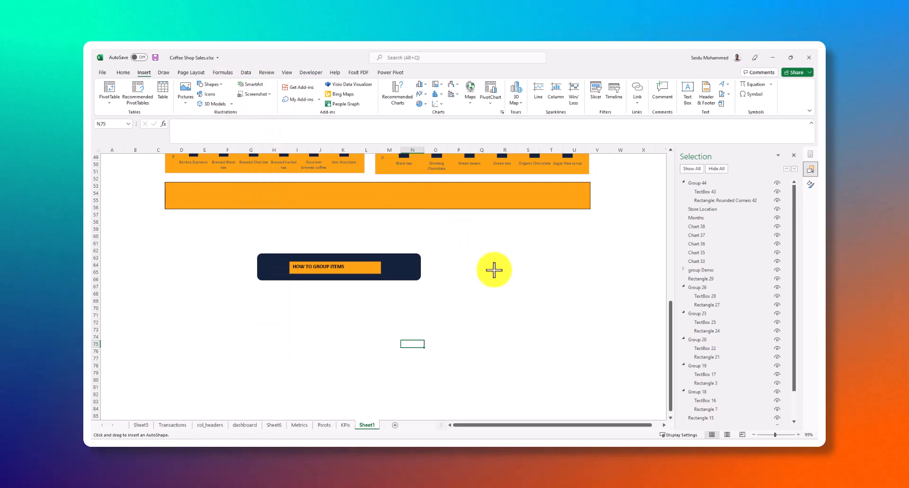
drag(467, 234, 631, 274)
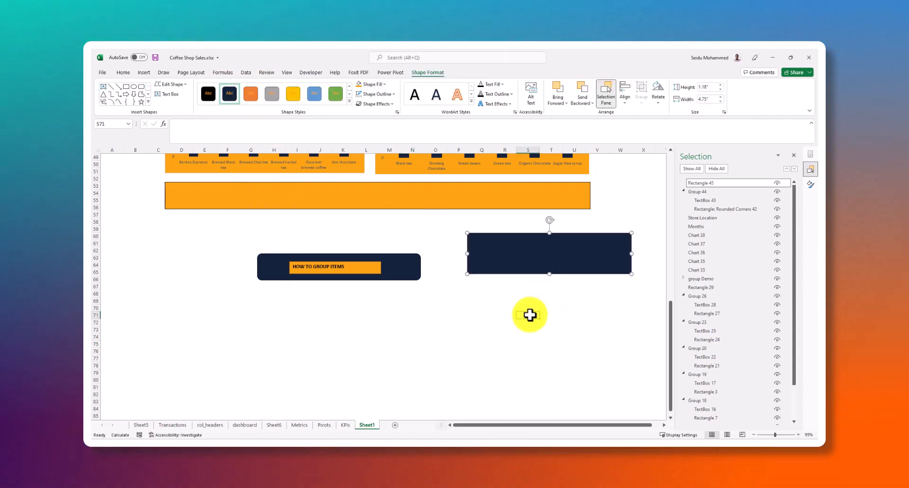
Duplicate the new dark rectangle and place the copy directly below the original with a small gap
click(528, 315)
drag(506, 303, 608, 358)
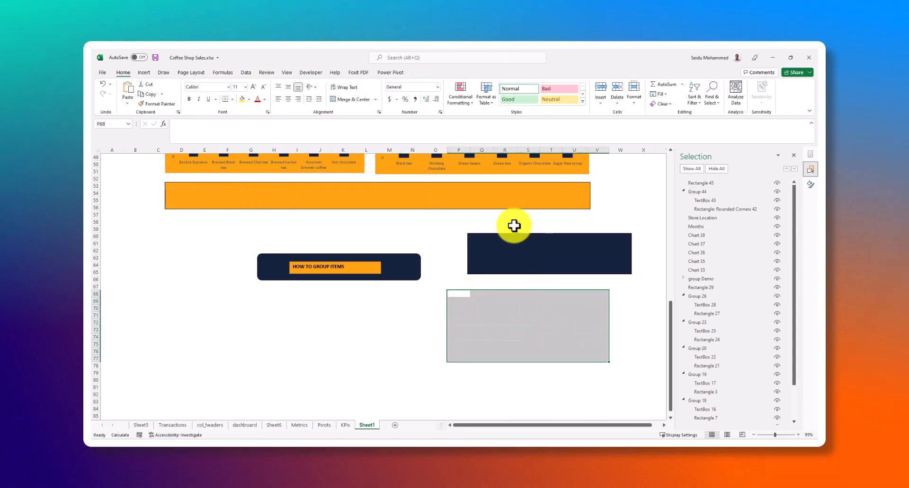
click(516, 250)
key(ctrl+d)
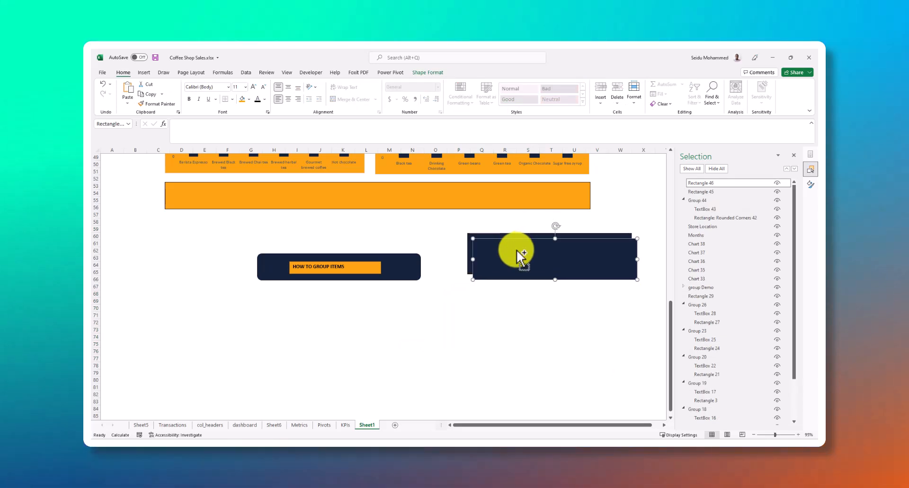
drag(517, 253, 518, 305)
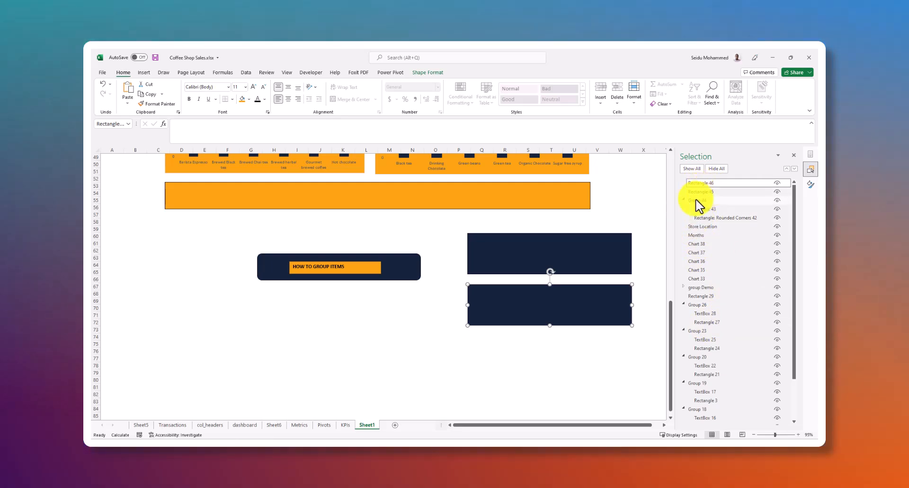
Identify the two new rectangles by selecting each in turn, and rename the upper one to 45
click(550, 337)
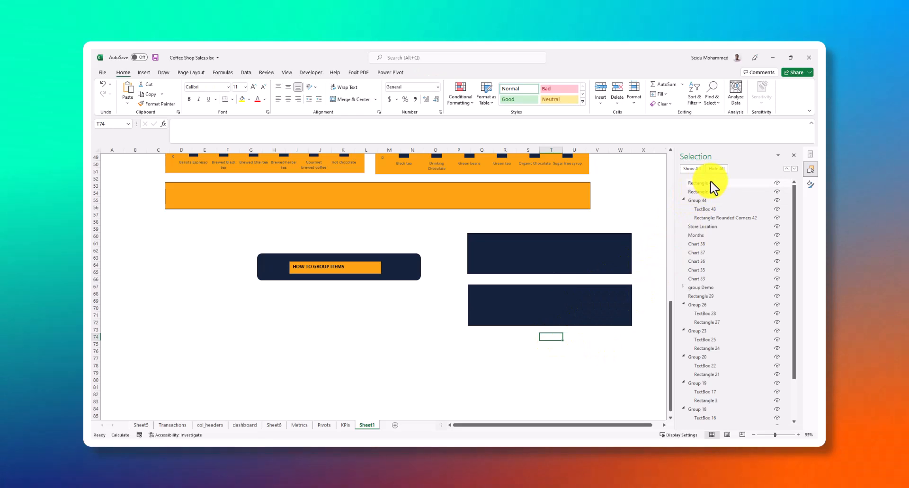
click(587, 295)
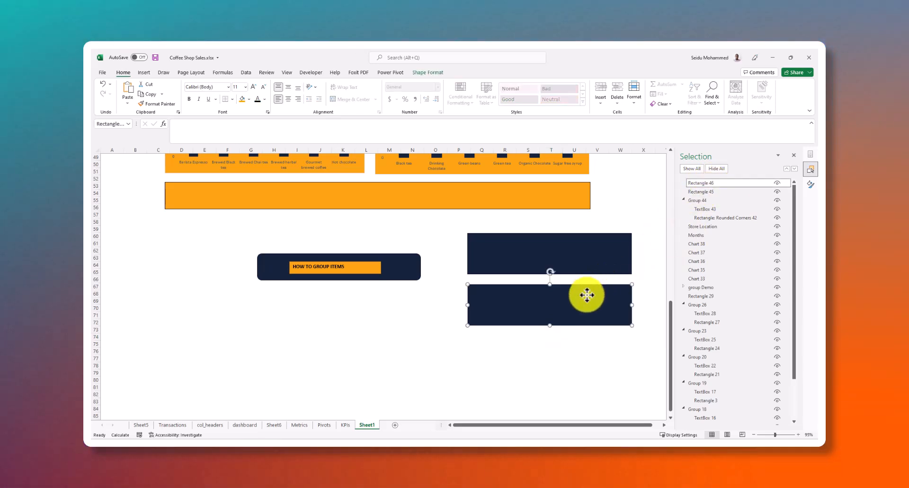
click(585, 258)
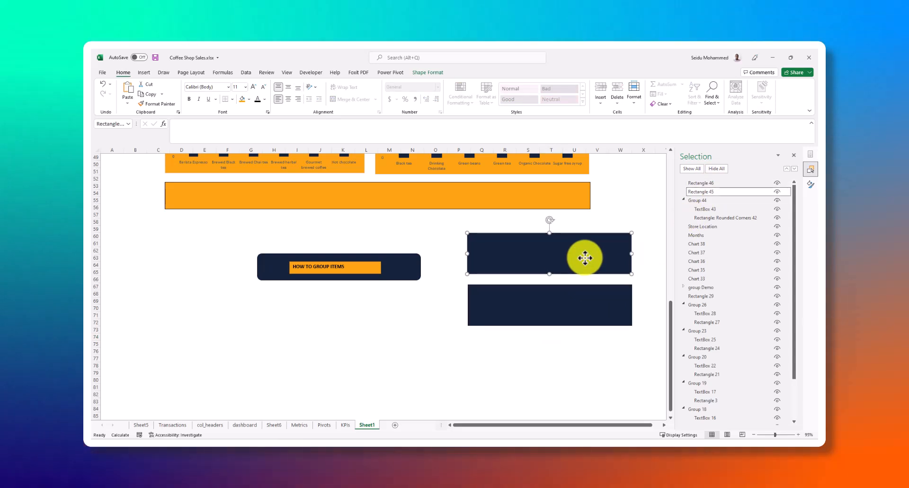
double_click(719, 193)
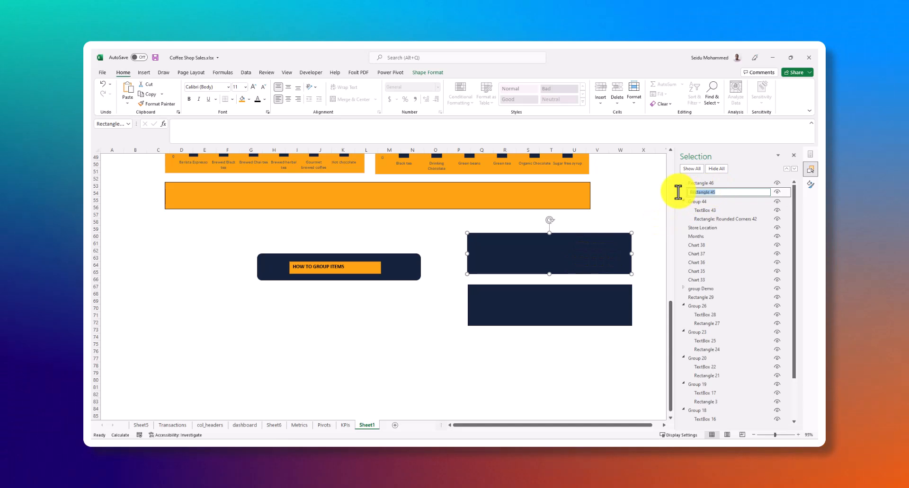
text(45)
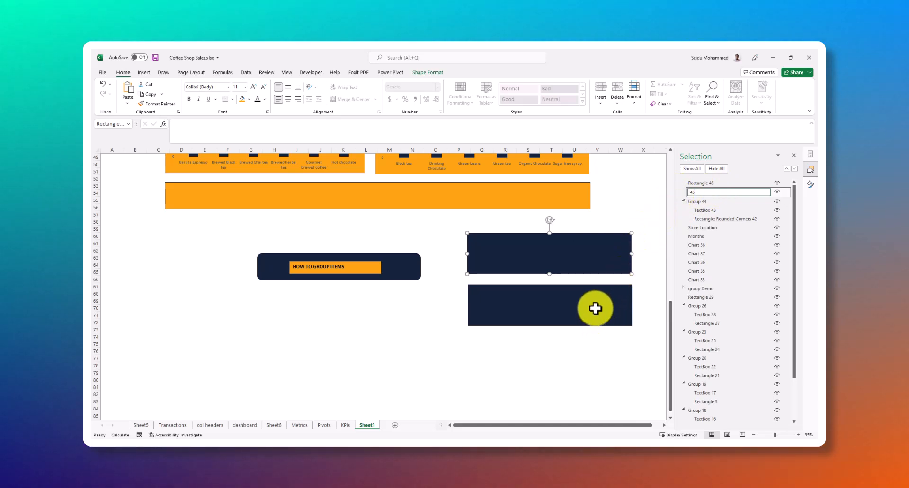
Rename the lower of the two new rectangles to 46 and select the upper one
double_click(717, 184)
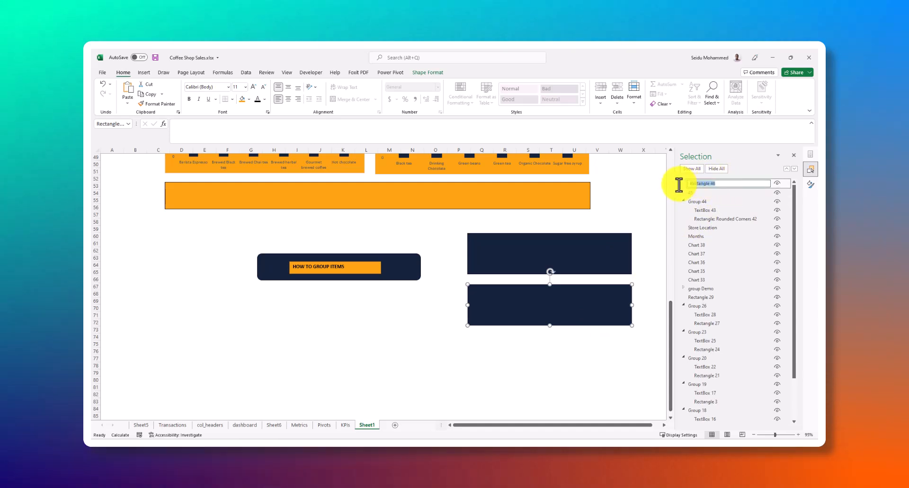
text(46)
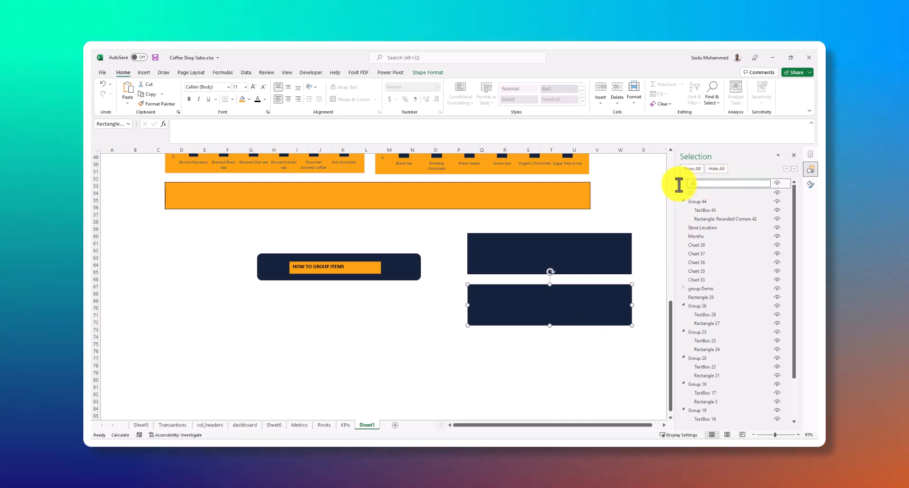
click(601, 239)
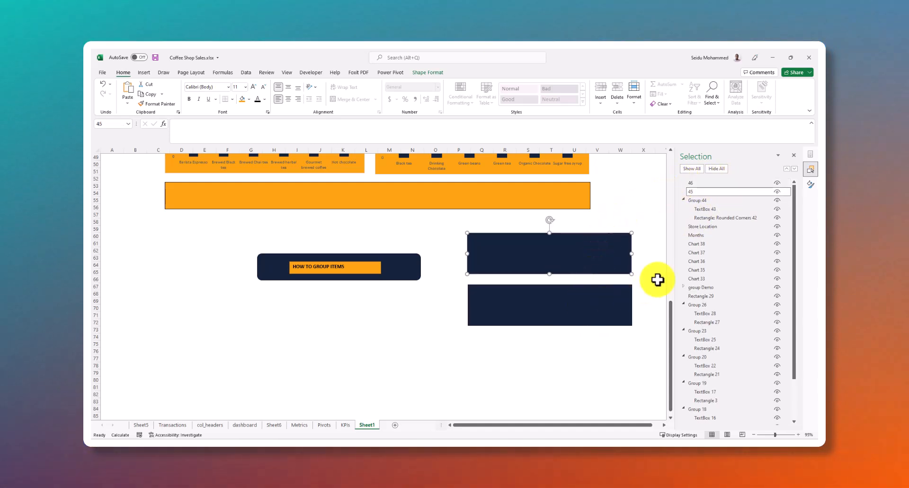
Select both dark rectangles together on the sheet, check entries 46 and 45 individually, and clear the selection
shift+click(555, 308)
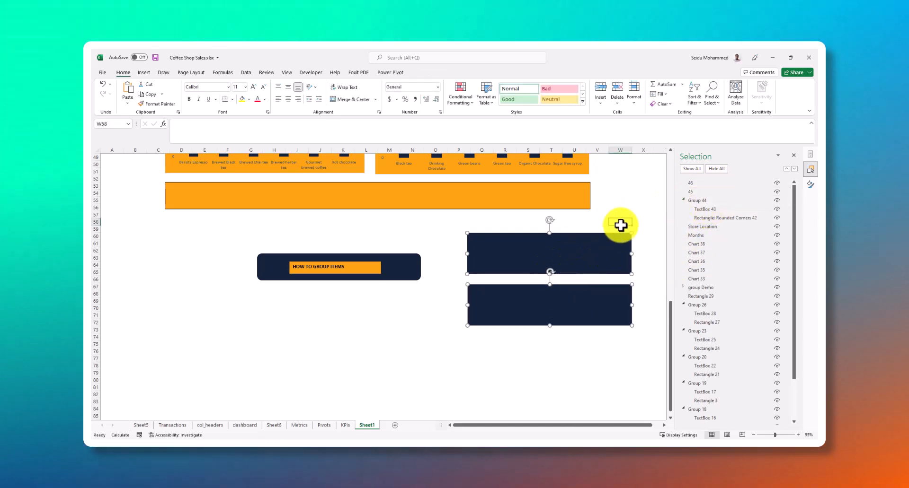
click(695, 187)
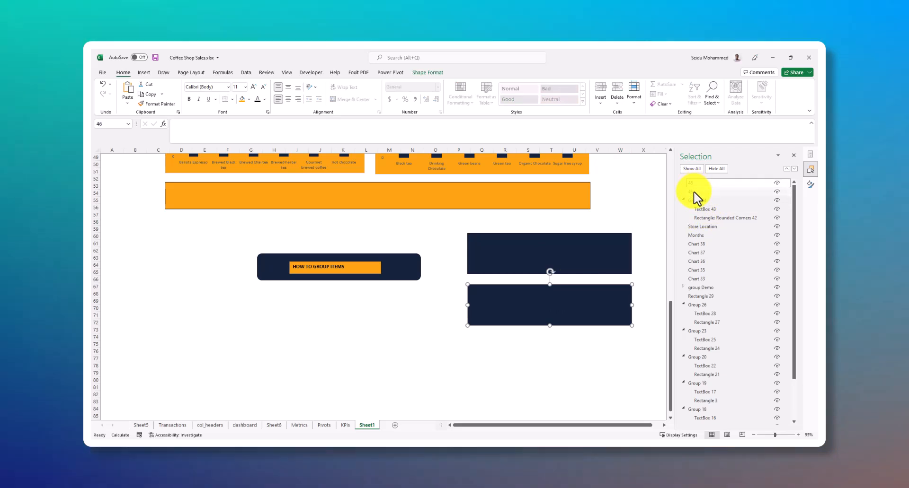
ctrl+click(694, 192)
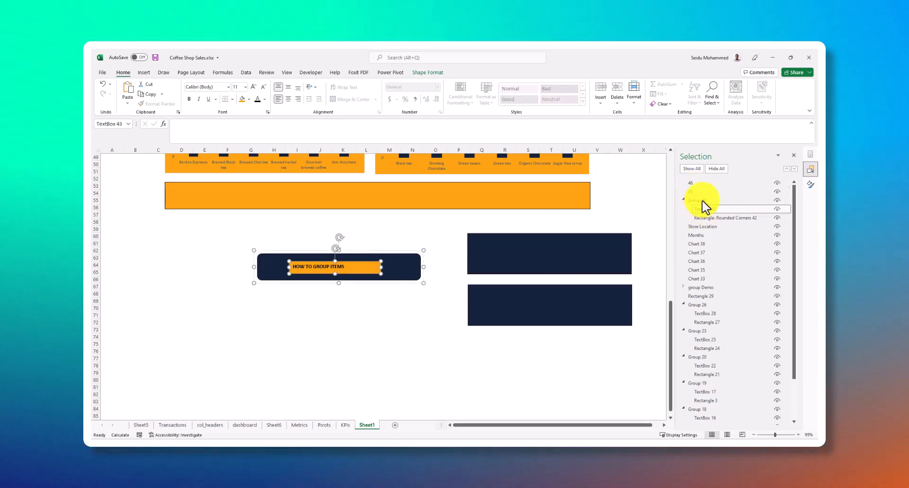
mouse_move(454, 222)
mouse_down()
mouse_move(504, 311)
mouse_move(653, 331)
mouse_up()
click(575, 366)
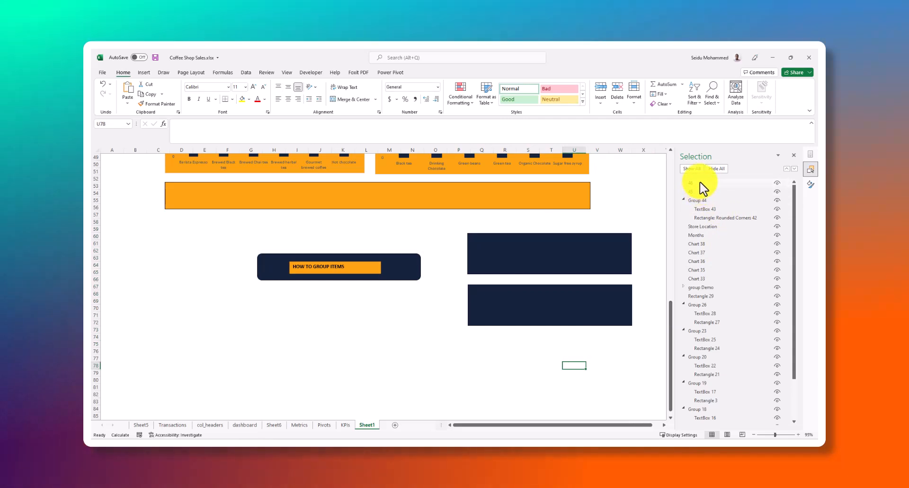
Select rectangles 46 and 45 together by name and display their shape formatting options
click(699, 184)
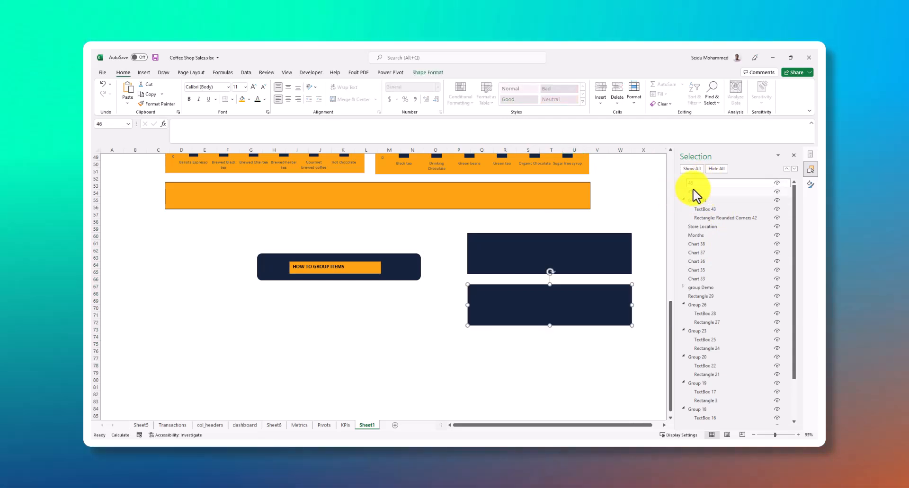
ctrl+click(699, 192)
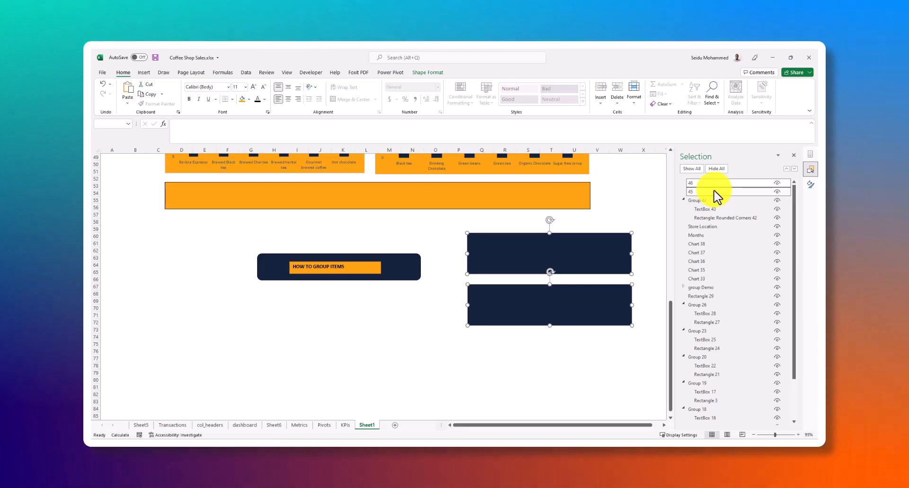
key(F5)
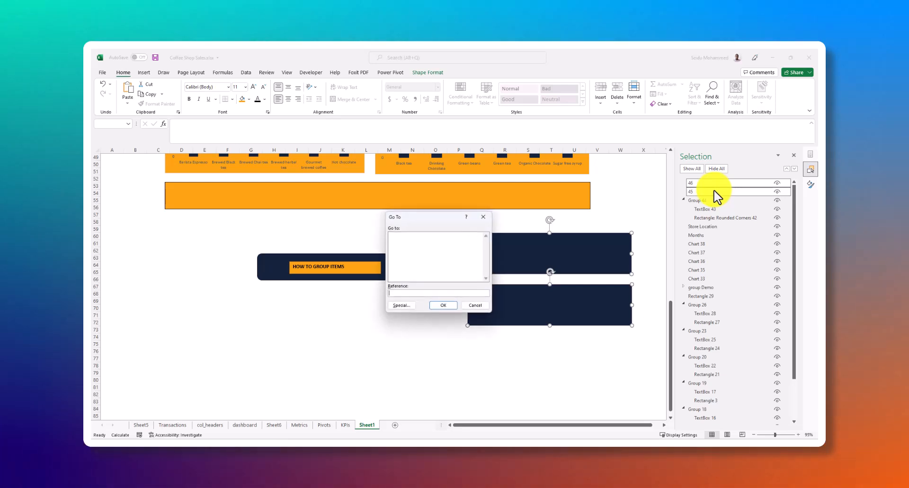
click(478, 220)
click(427, 73)
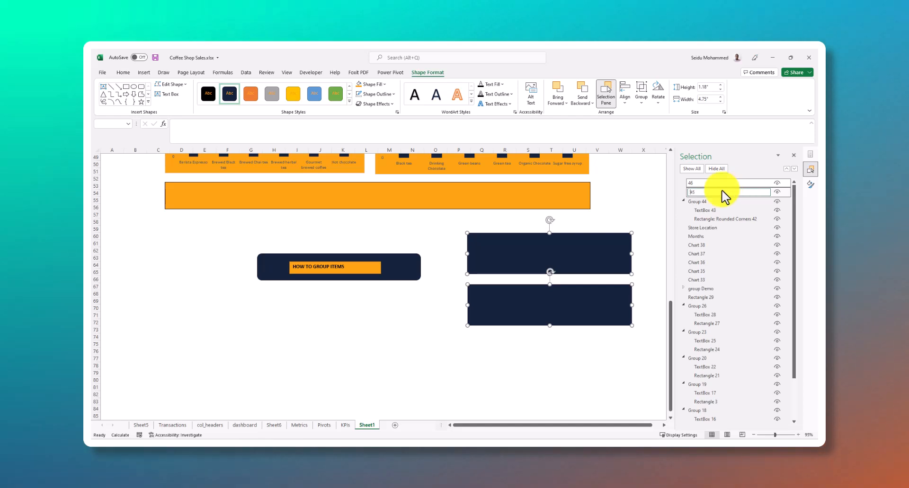
Repeat selecting rectangles 45 and 46 together by name, look at the Group option, and clear the selection
click(661, 200)
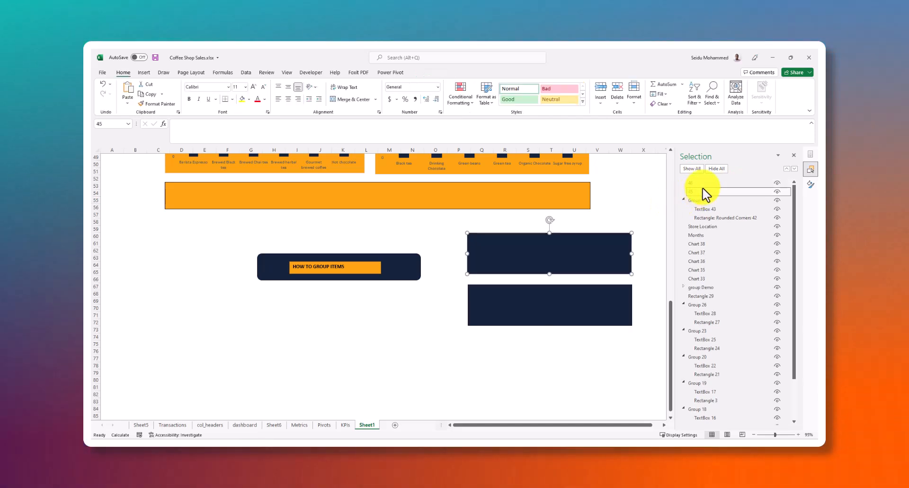
ctrl+click(705, 184)
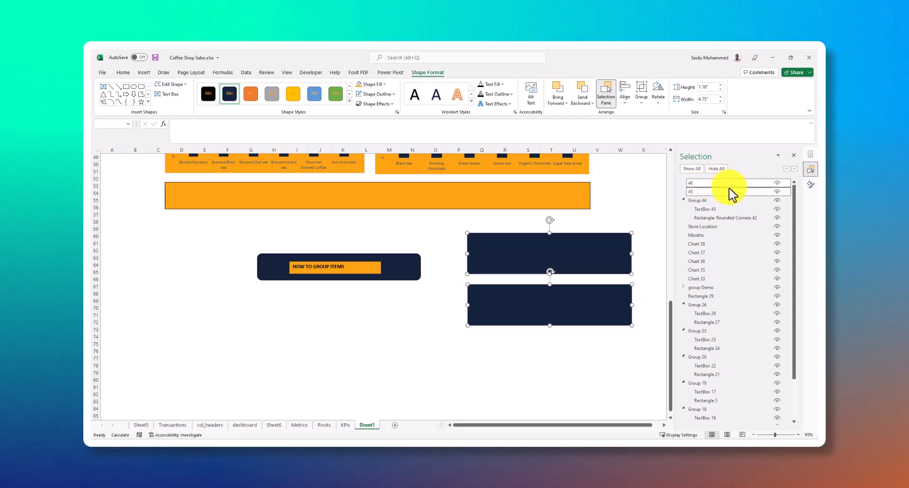
click(661, 186)
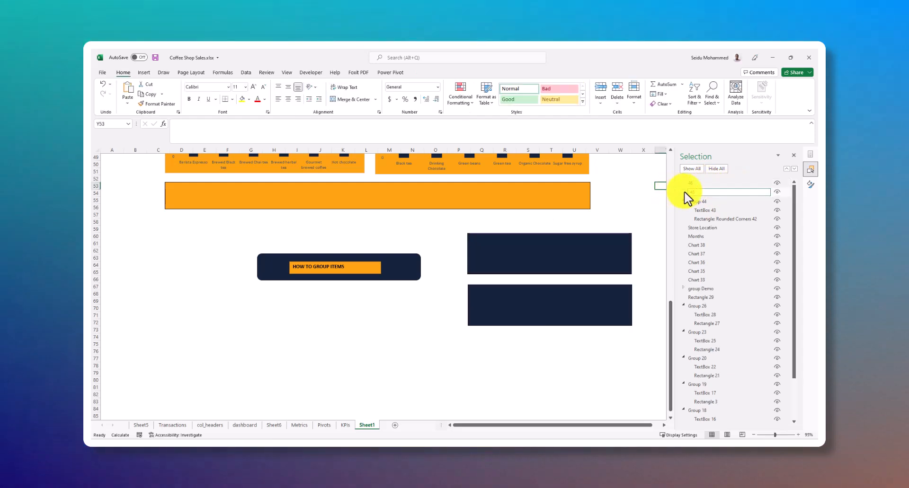
click(695, 185)
click(701, 192)
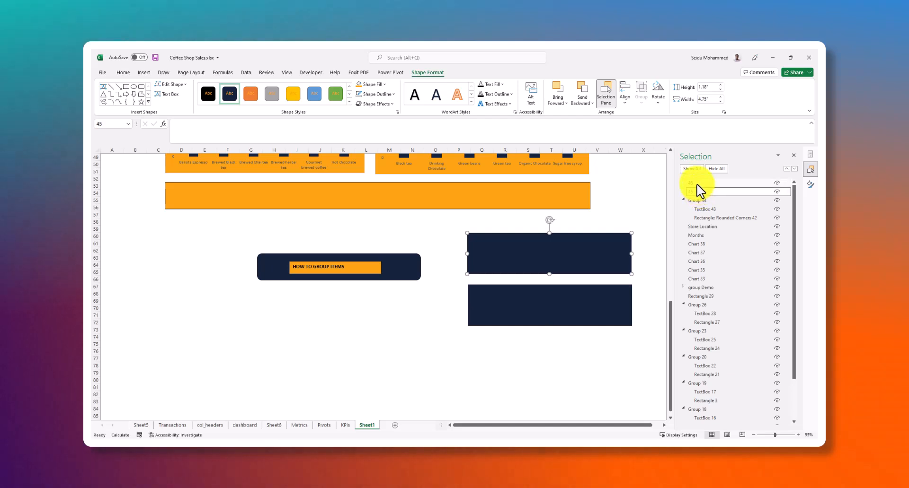
ctrl+click(699, 184)
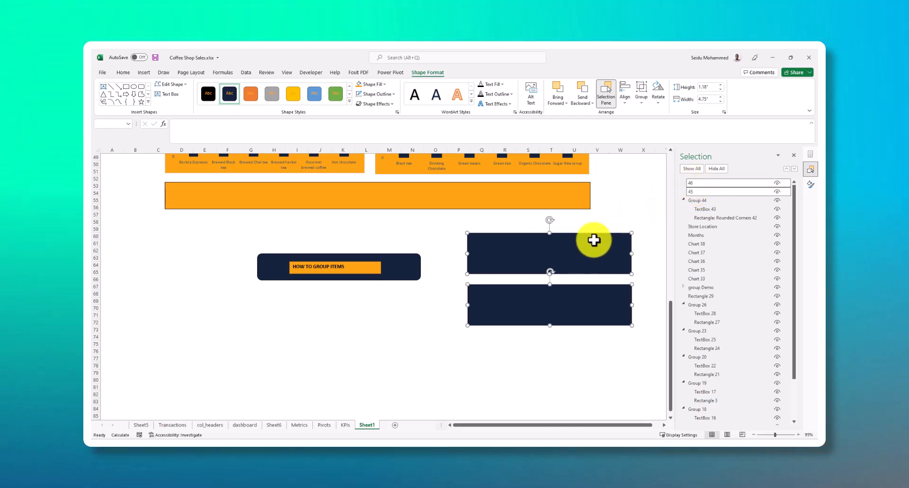
click(643, 96)
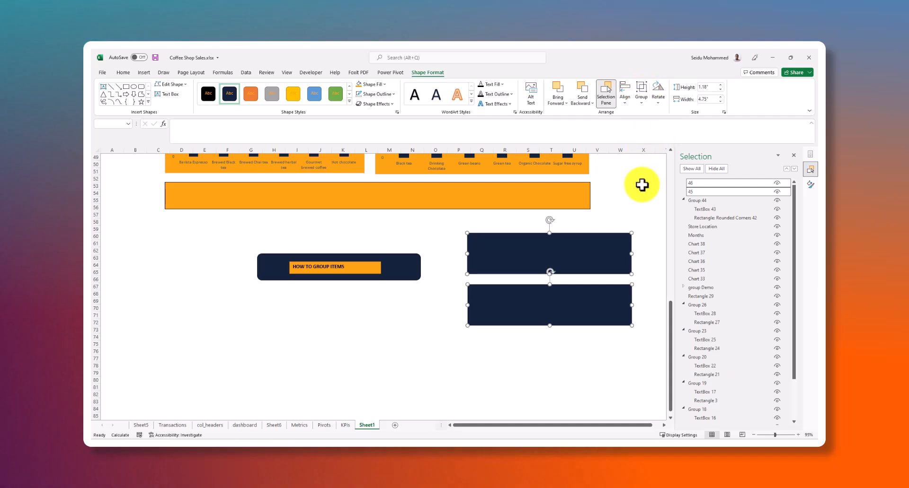
click(548, 342)
click(435, 301)
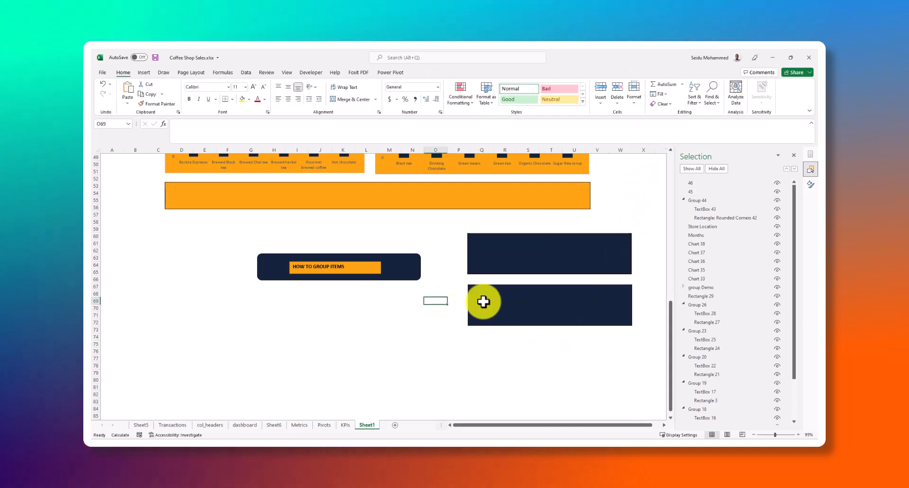
Select both dark rectangles directly on the sheet and group them
click(495, 303)
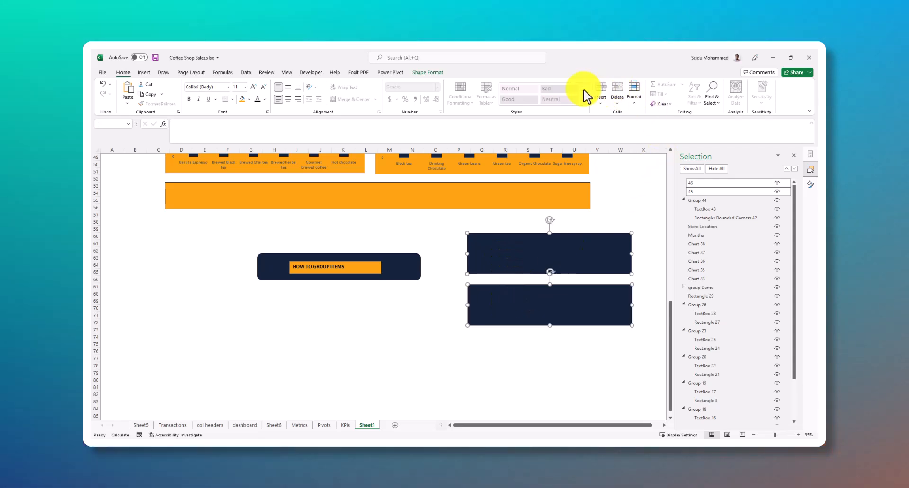
click(427, 73)
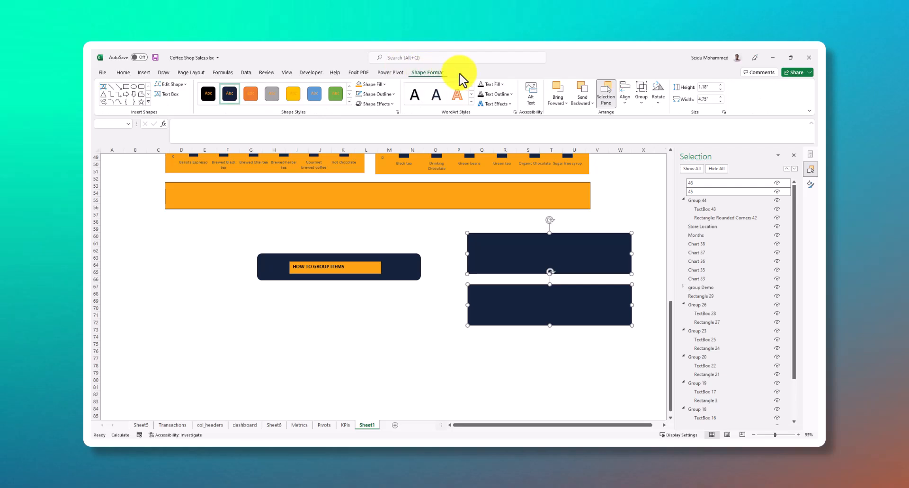
click(645, 97)
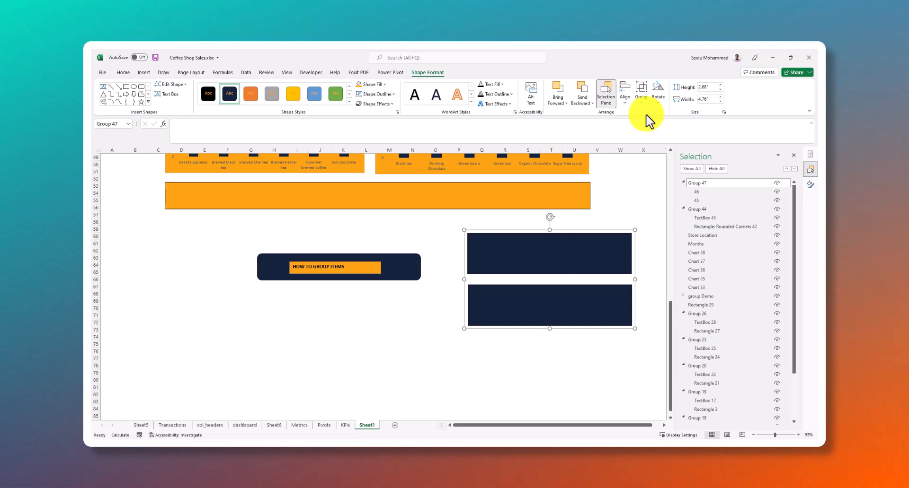
Undo the last grouping, select rectangles 45 and 46 by name, and group them again
click(609, 252)
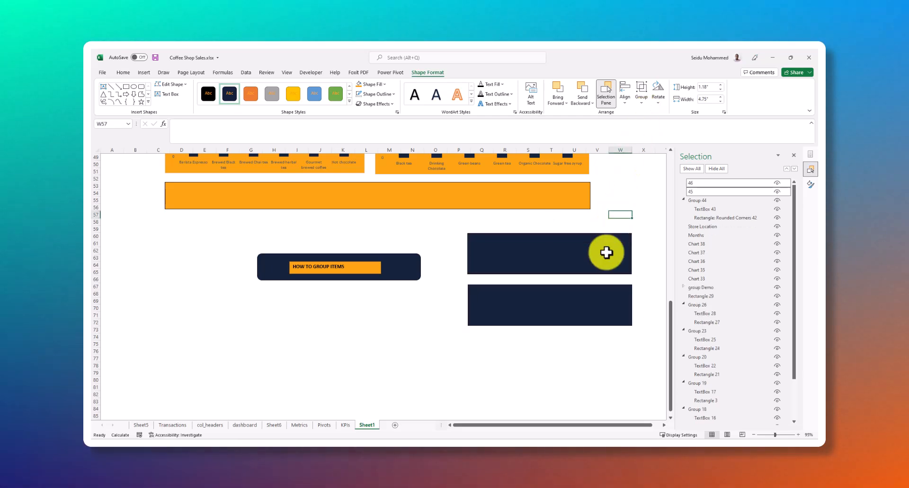
click(692, 192)
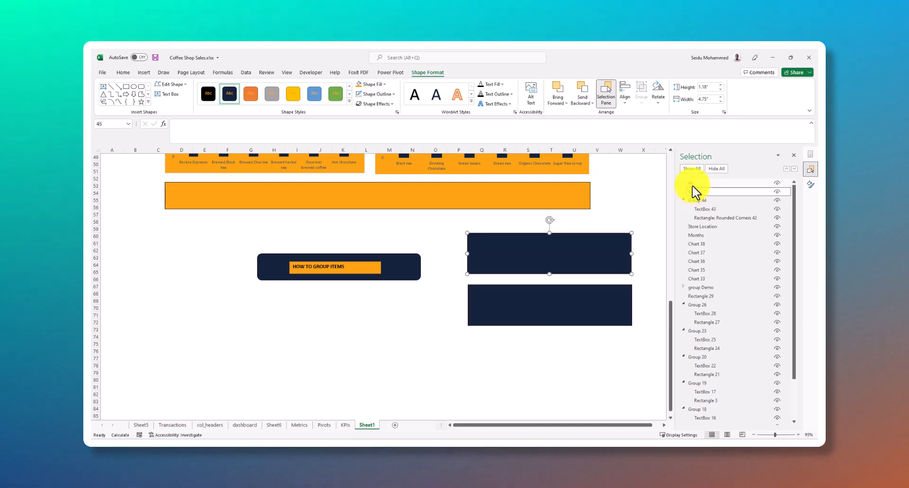
ctrl+click(695, 183)
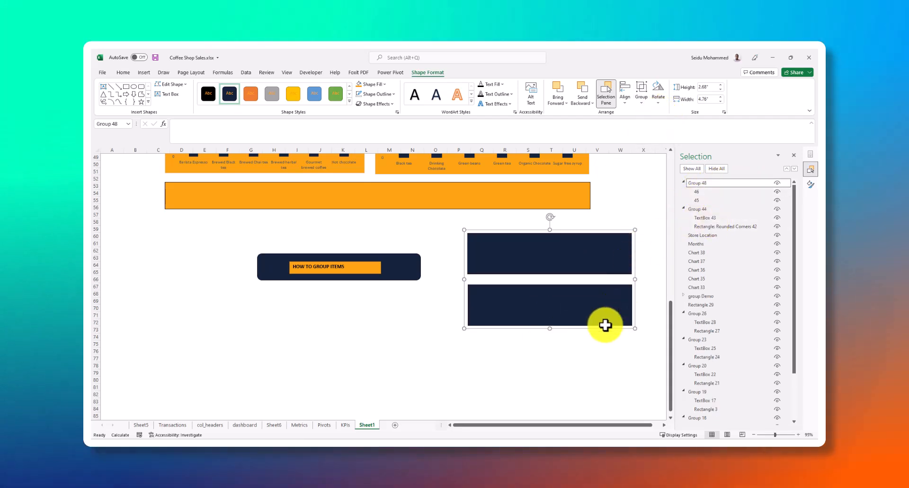
Move the grouped dark rectangles slightly left as a test, and delete both that group and the HOW TO GROUP ITEMS group
click(511, 350)
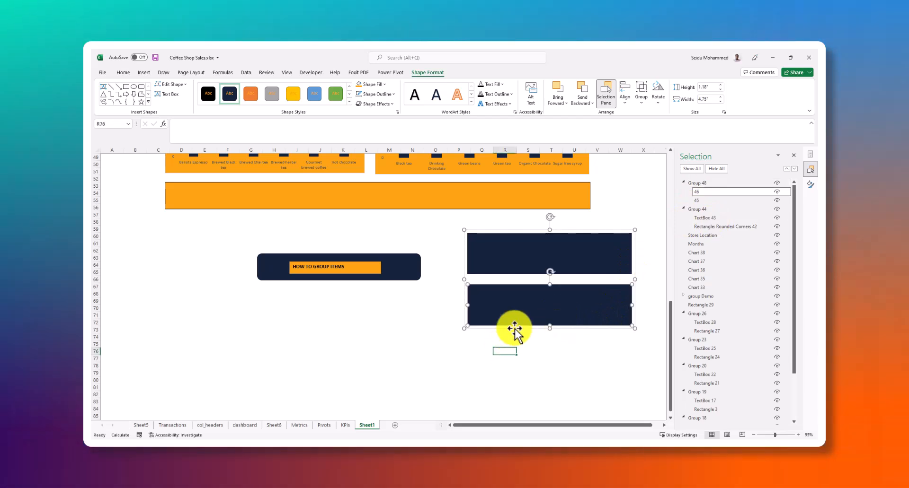
drag(532, 309, 502, 305)
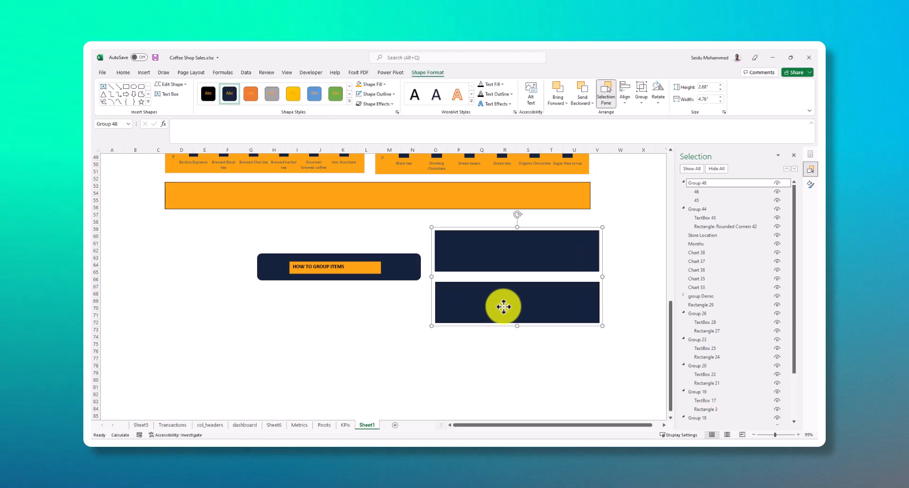
key(Delete)
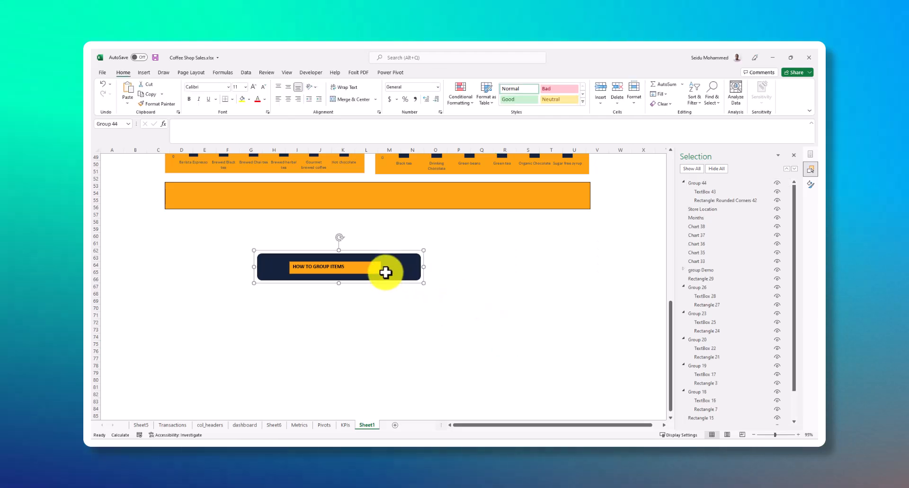
click(387, 270)
key(Delete)
Widen the Store Location slicer to fit its heading, and shift the Months slicer up slightly and enlarge it
scroll(518, 260, up, 15)
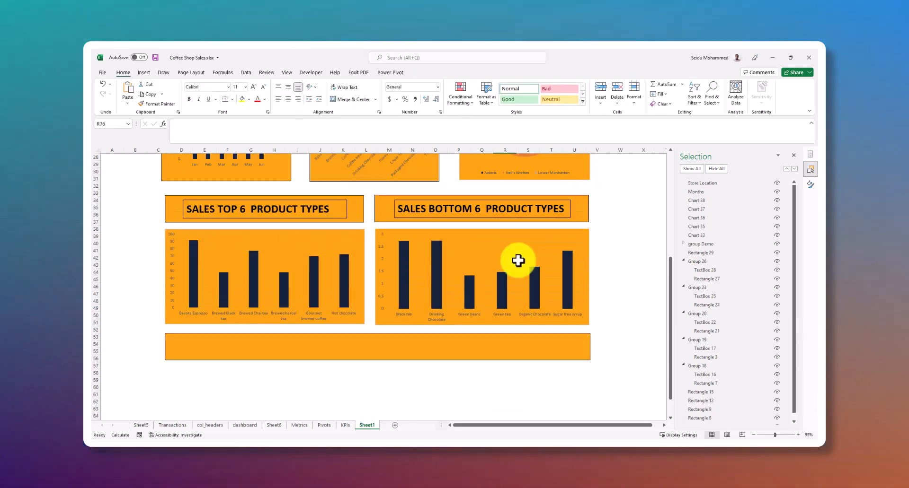
scroll(517, 260, up, 1)
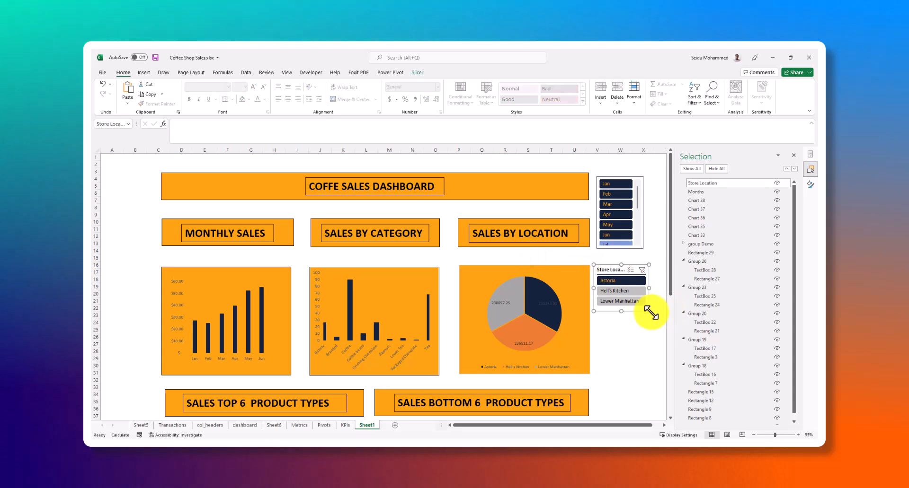
drag(649, 312, 649, 326)
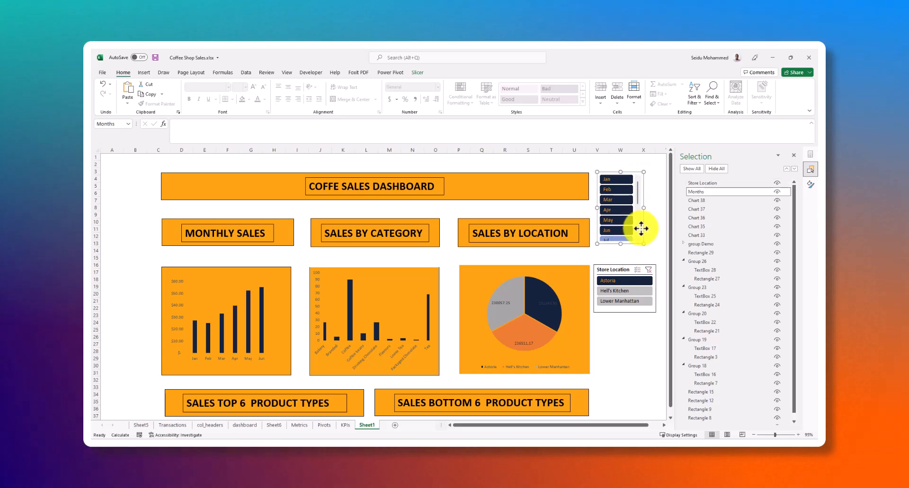
drag(643, 245, 645, 247)
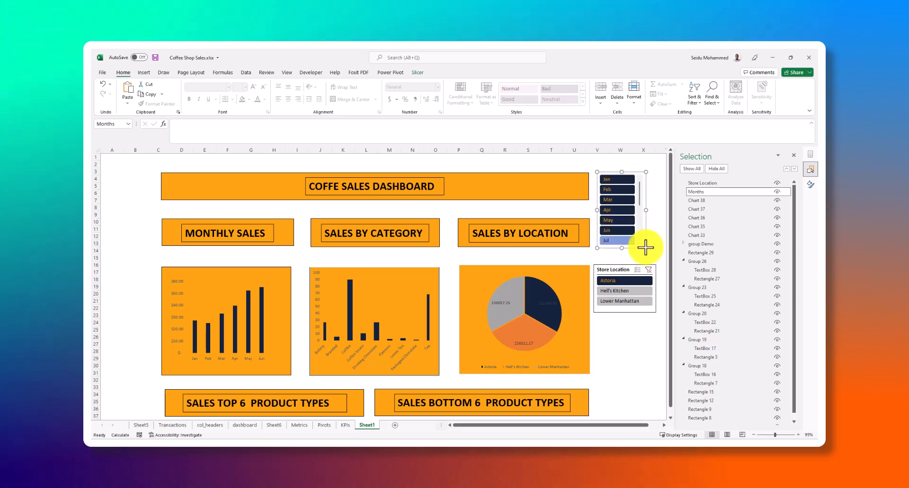